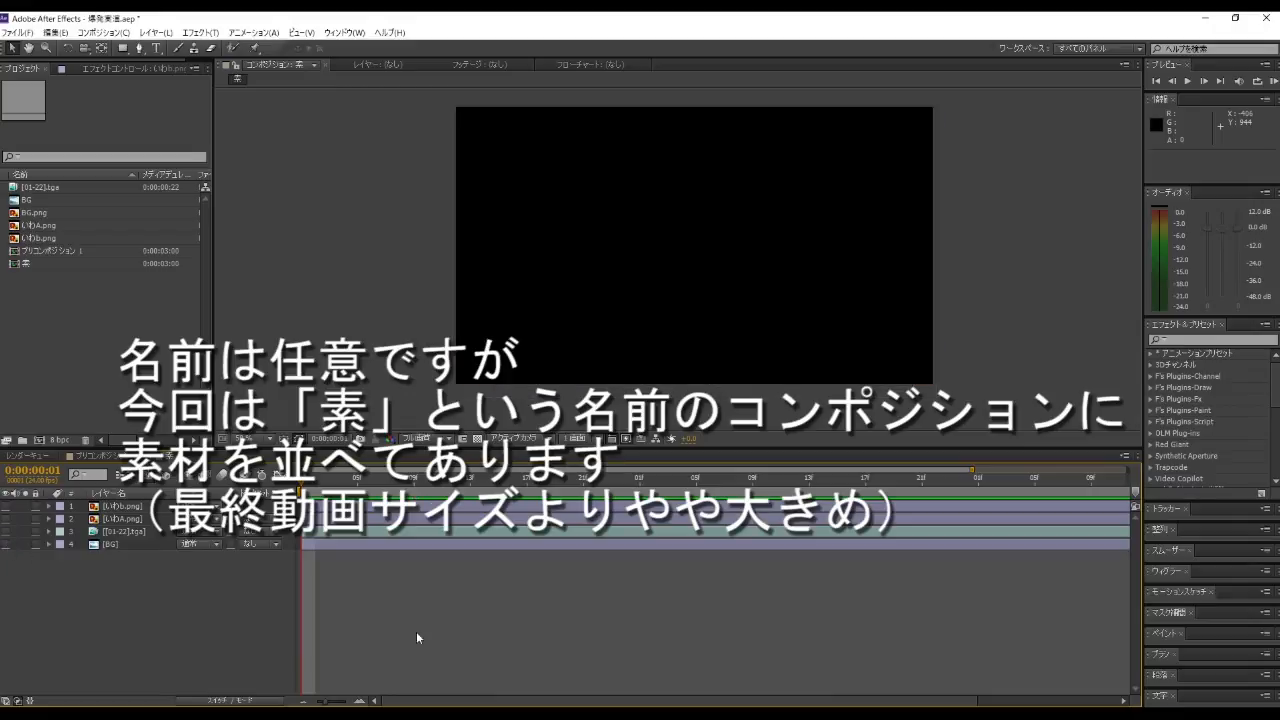
Step: Make the BG and [01-22].tga layers visible and move the current time to 0:00:00:13
click(5, 545)
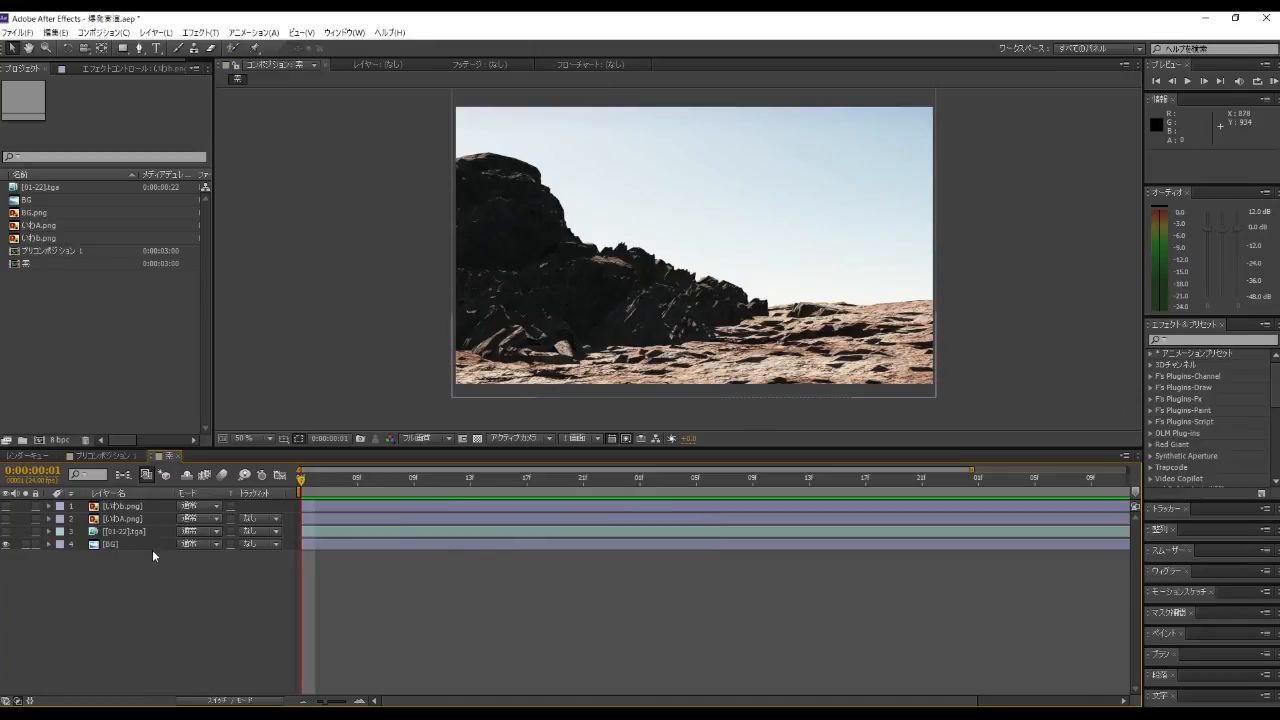
click(6, 531)
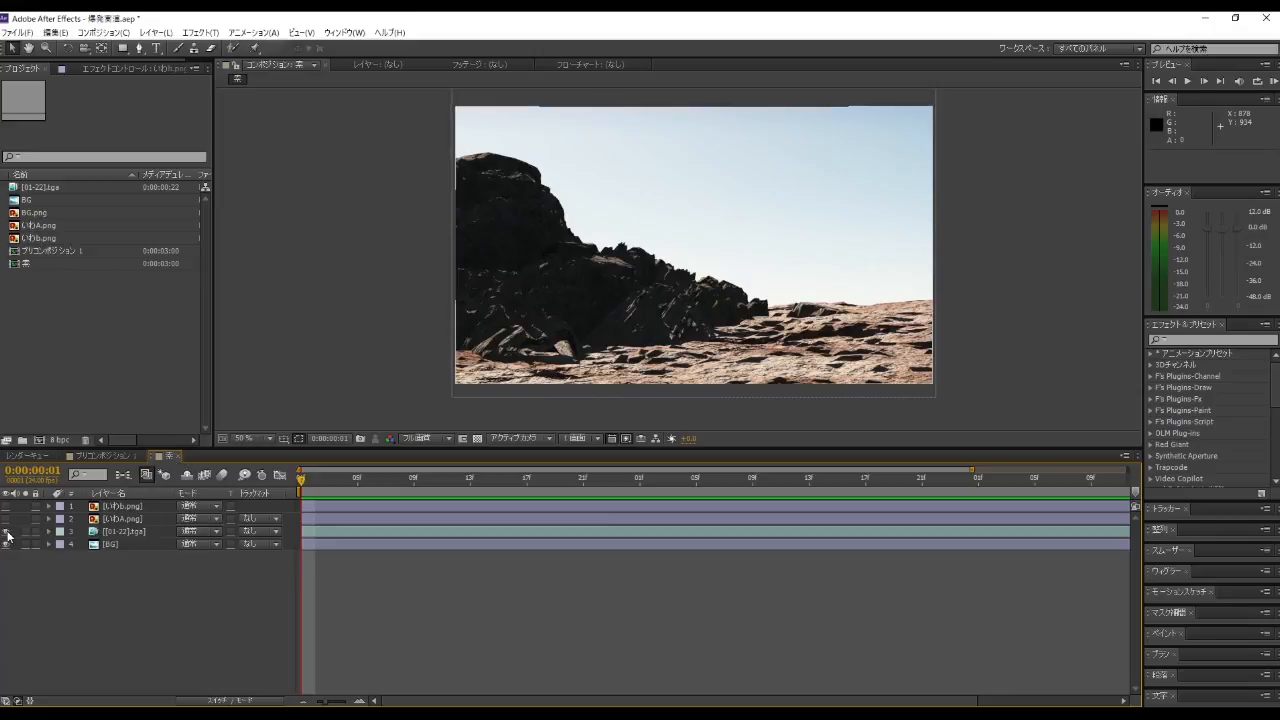
drag(302, 482, 475, 497)
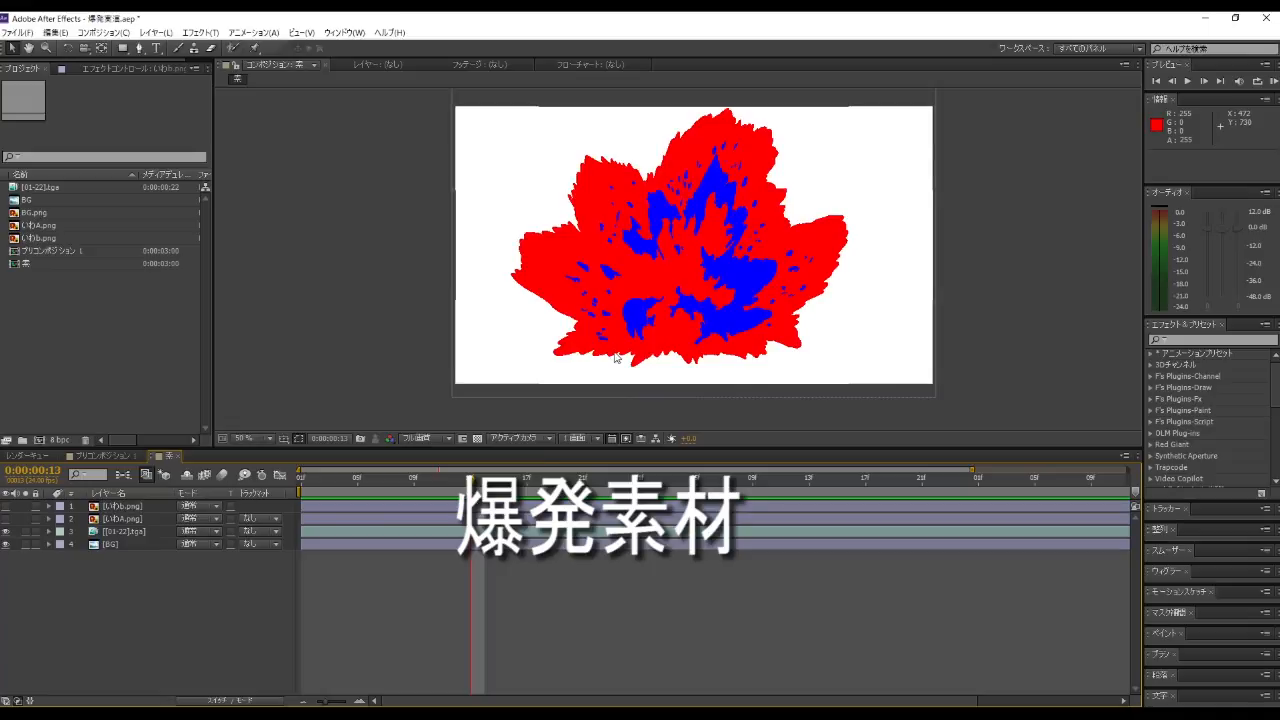
Step: Examine the edges and colour areas of the red and blue explosion artwork up close
key(period)
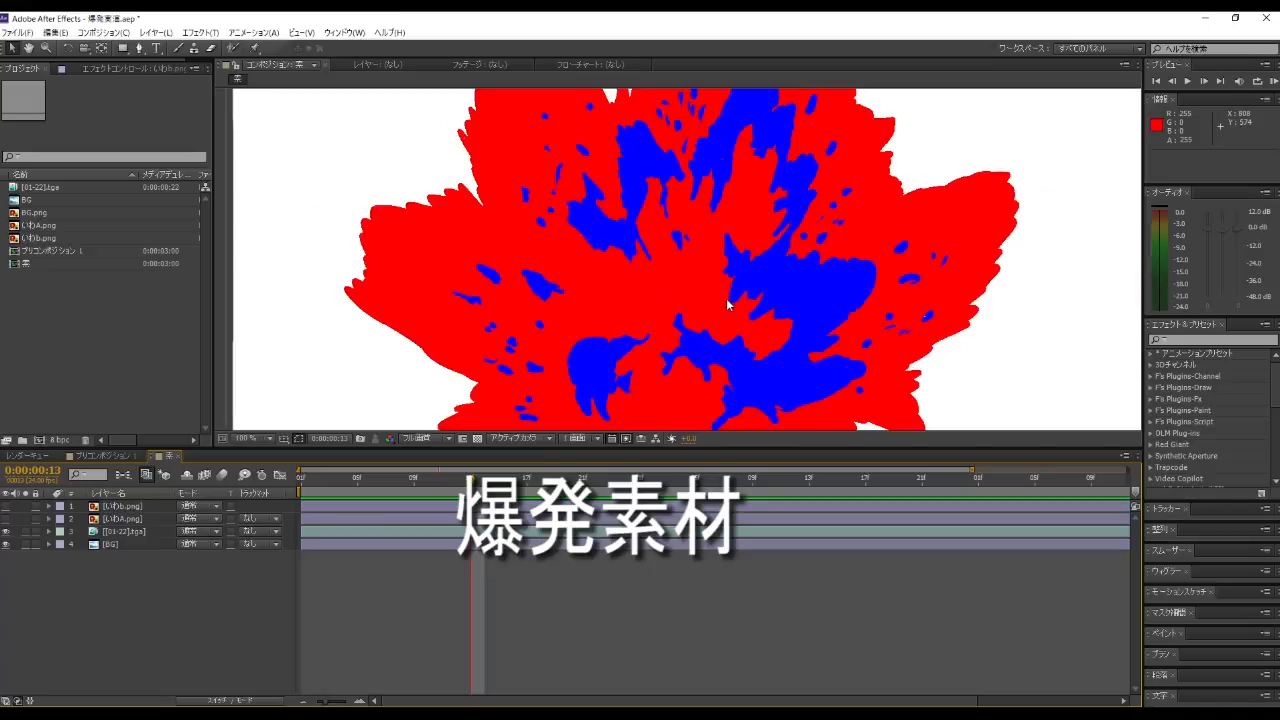
key(period)
key(comma)
key(comma)
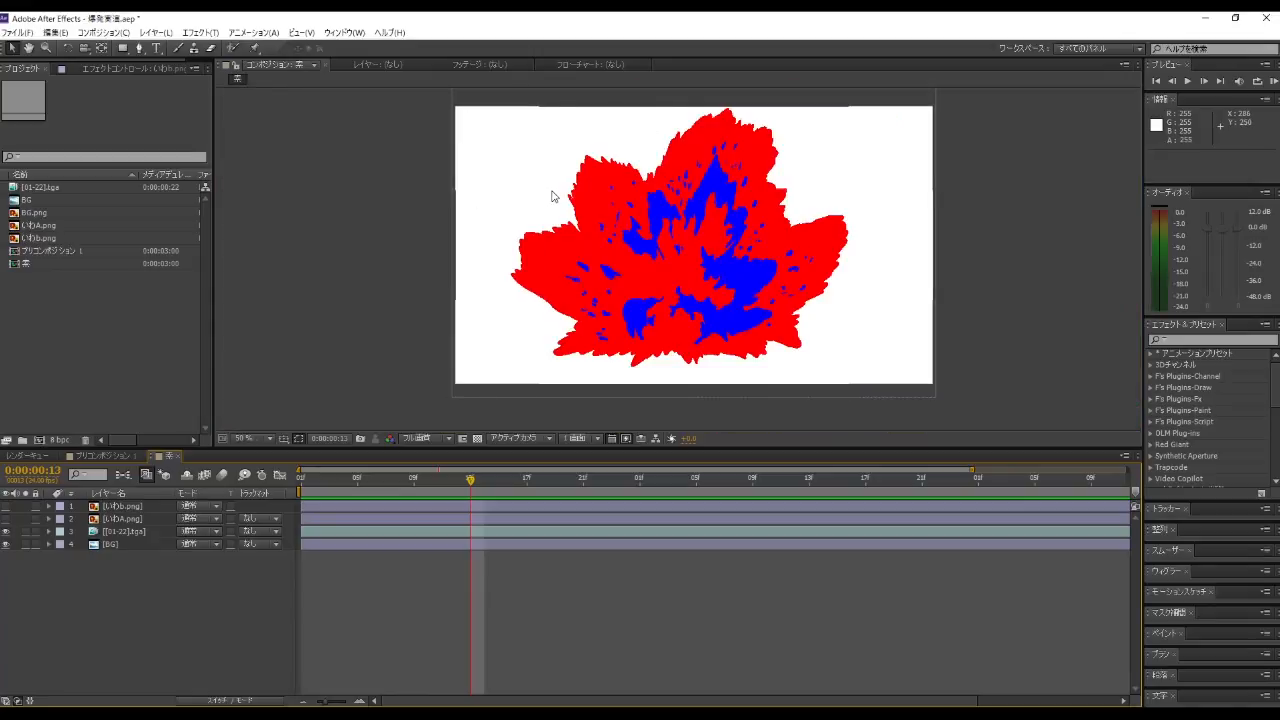
key(period)
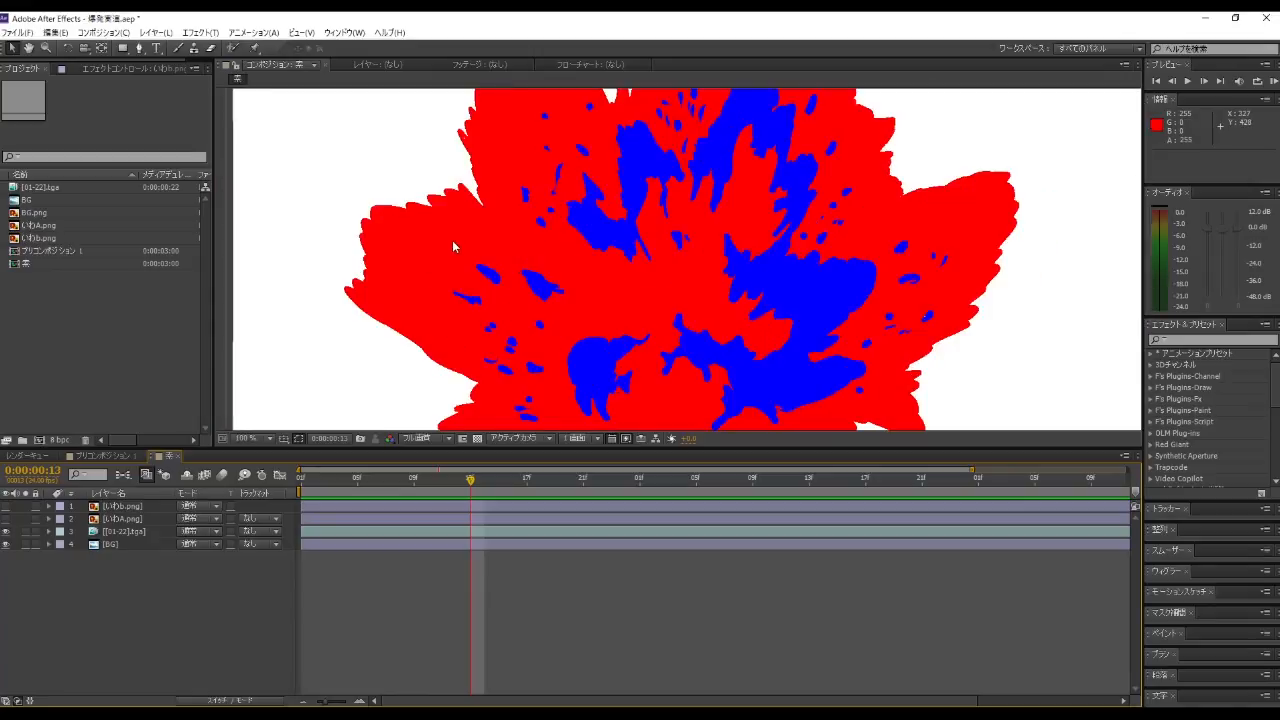
key(period)
key(period)
key(period)
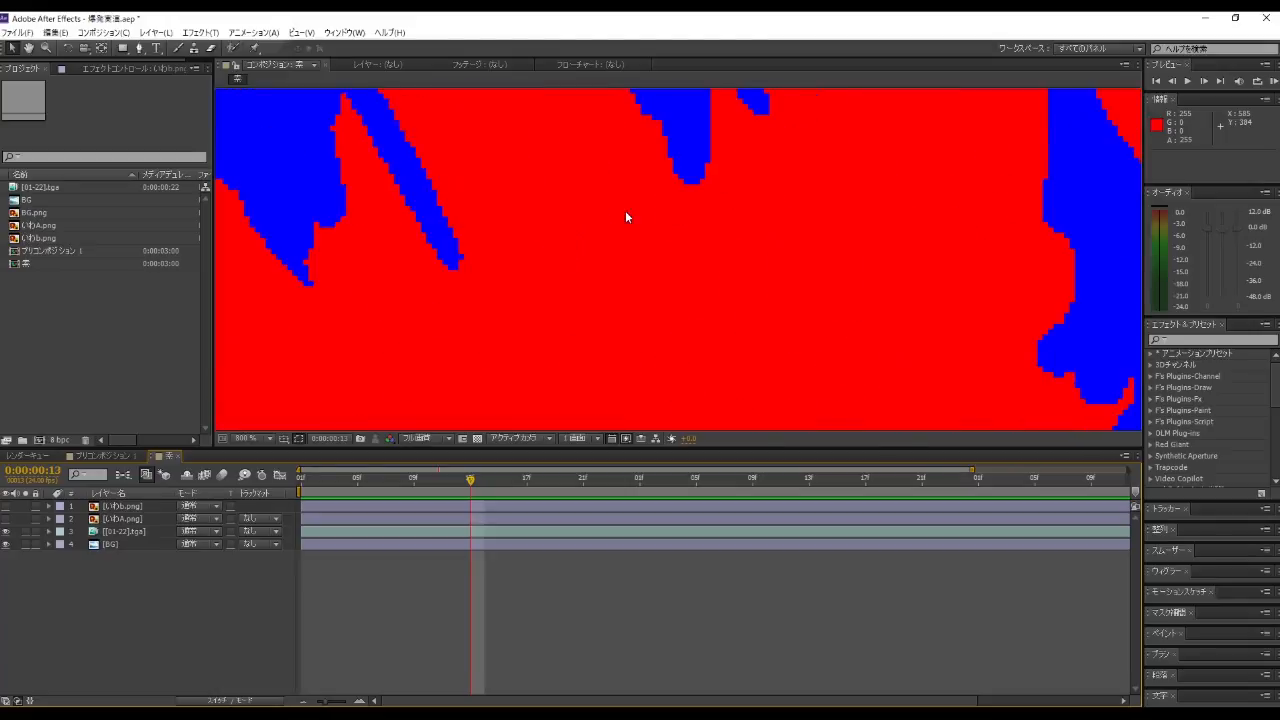
key(comma)
key(comma)
key(comma)
key(comma)
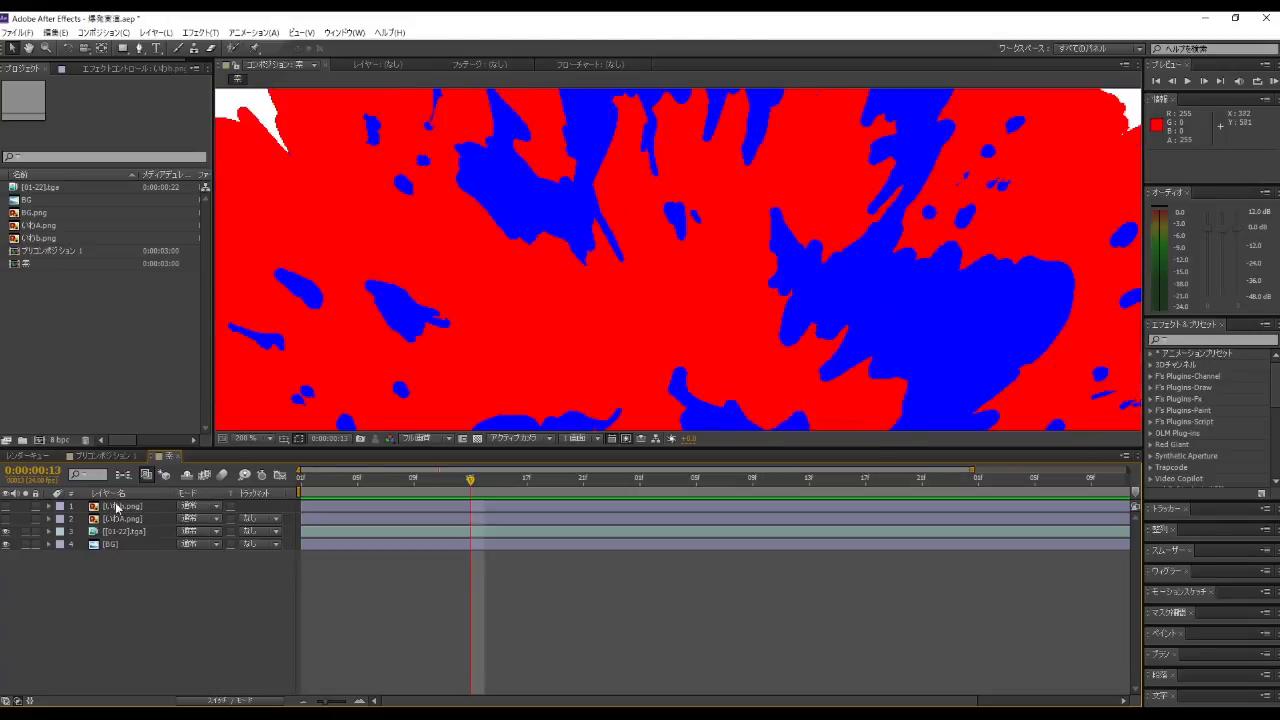
Step: Make the two cat layers, いわA.png and いわb.png, visible above the explosion
click(5, 531)
key(comma)
key(comma)
key(period)
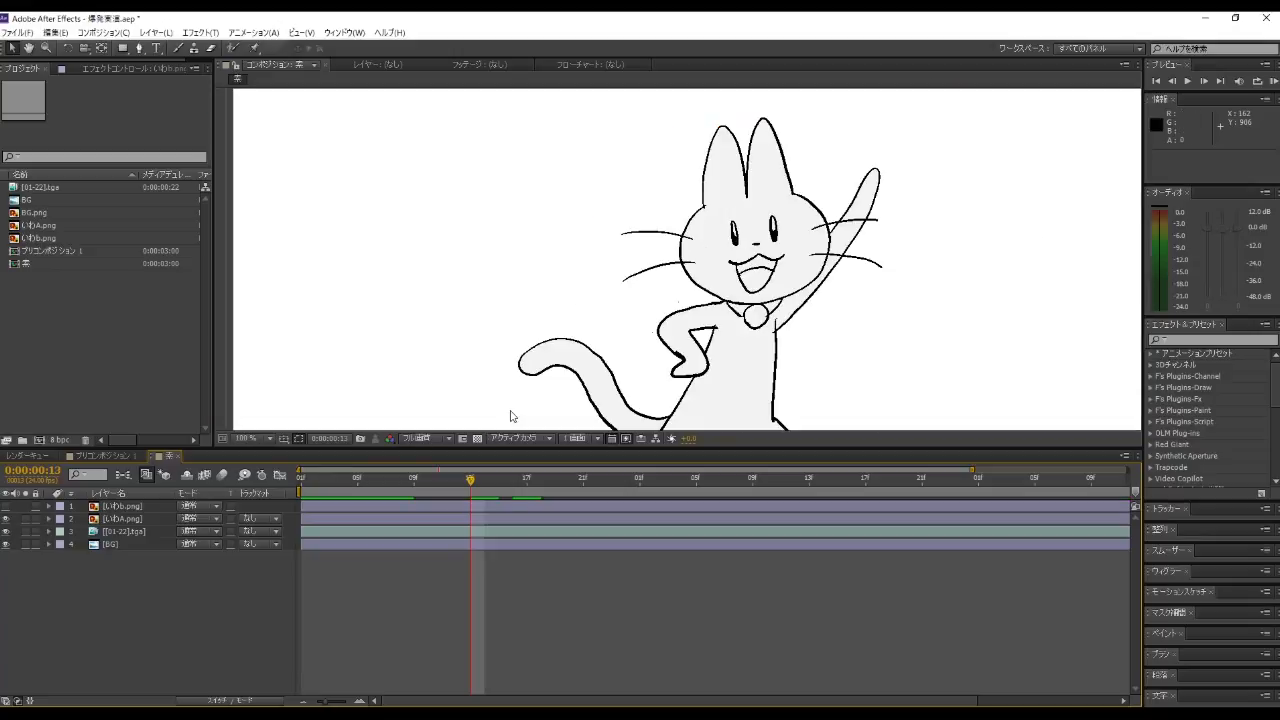
key(period)
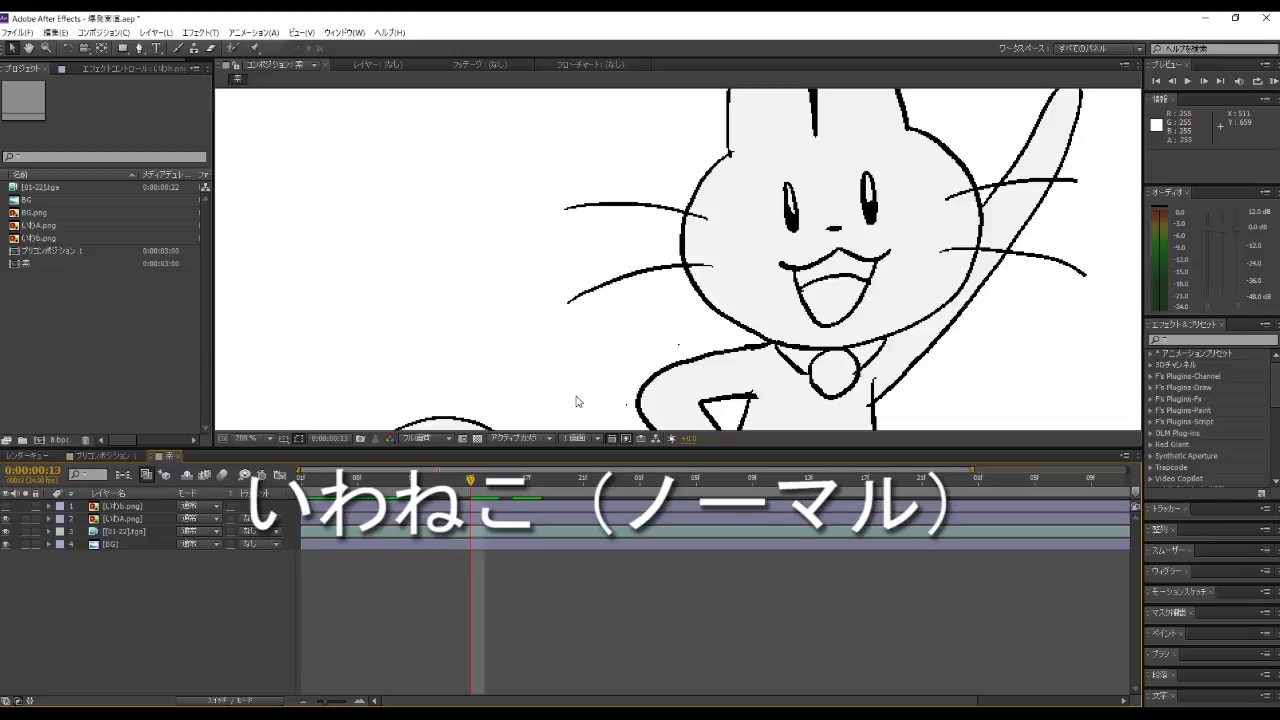
click(6, 506)
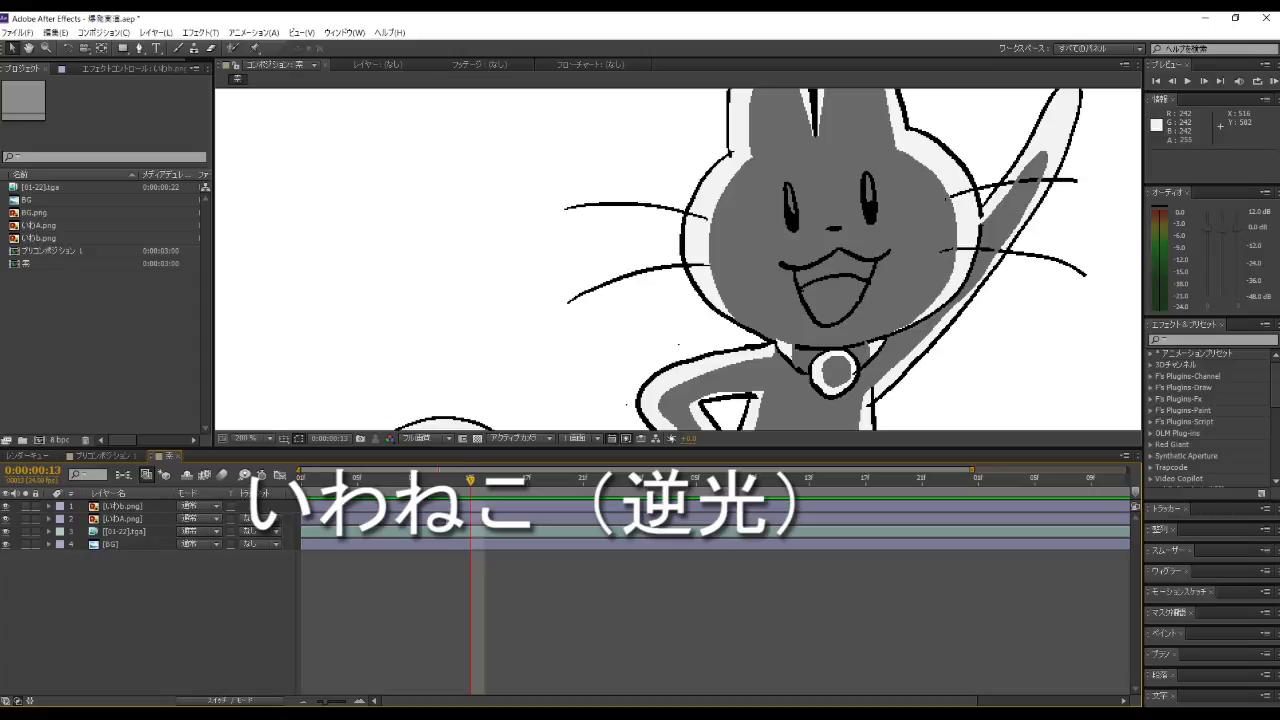
Step: Examine the pixel edges of the cat's outline and whiskers at high magnification
scroll(506, 439, down, 1)
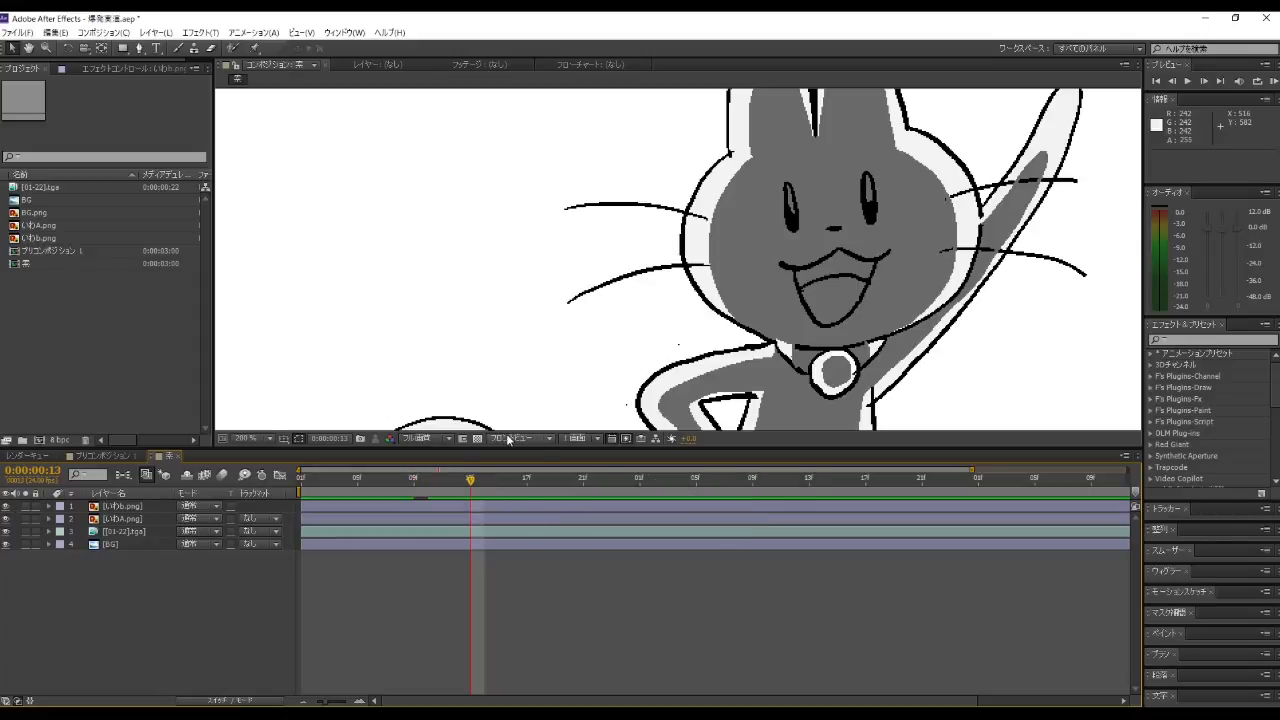
scroll(655, 390, down, 1)
scroll(648, 390, up, 1)
scroll(648, 390, up, 3)
scroll(651, 382, up, 1)
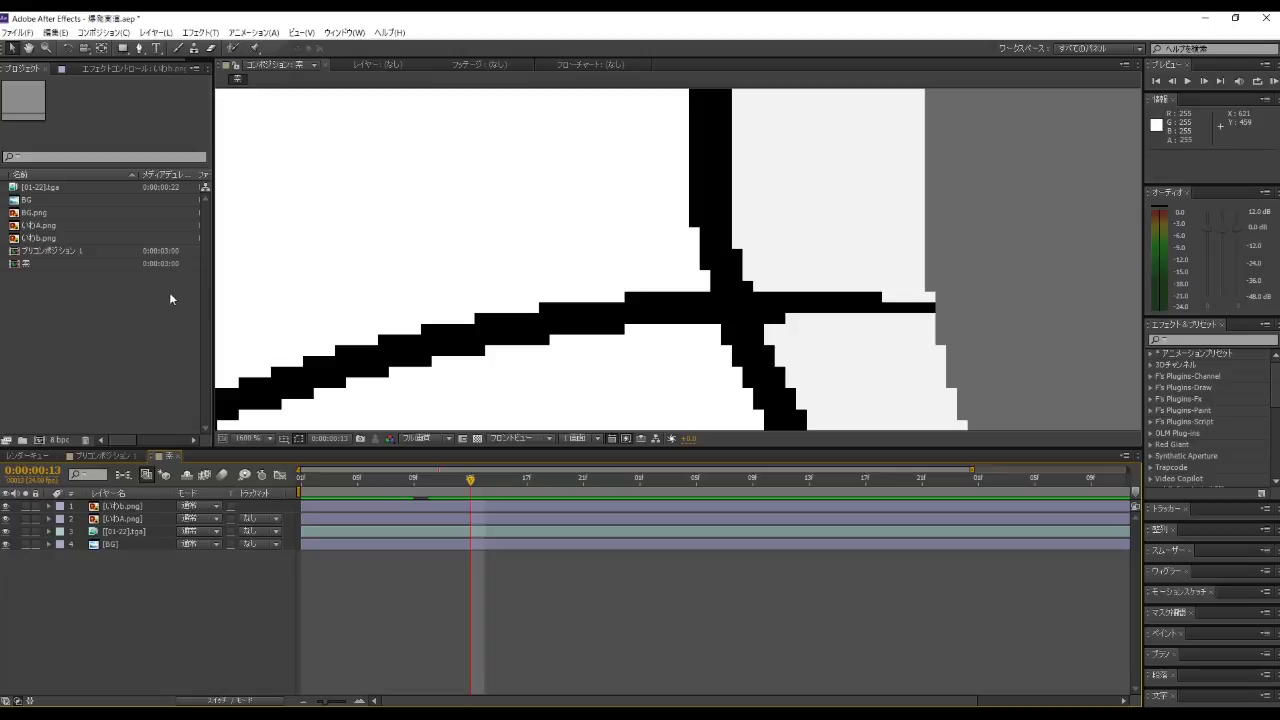
scroll(450, 249, down, 2)
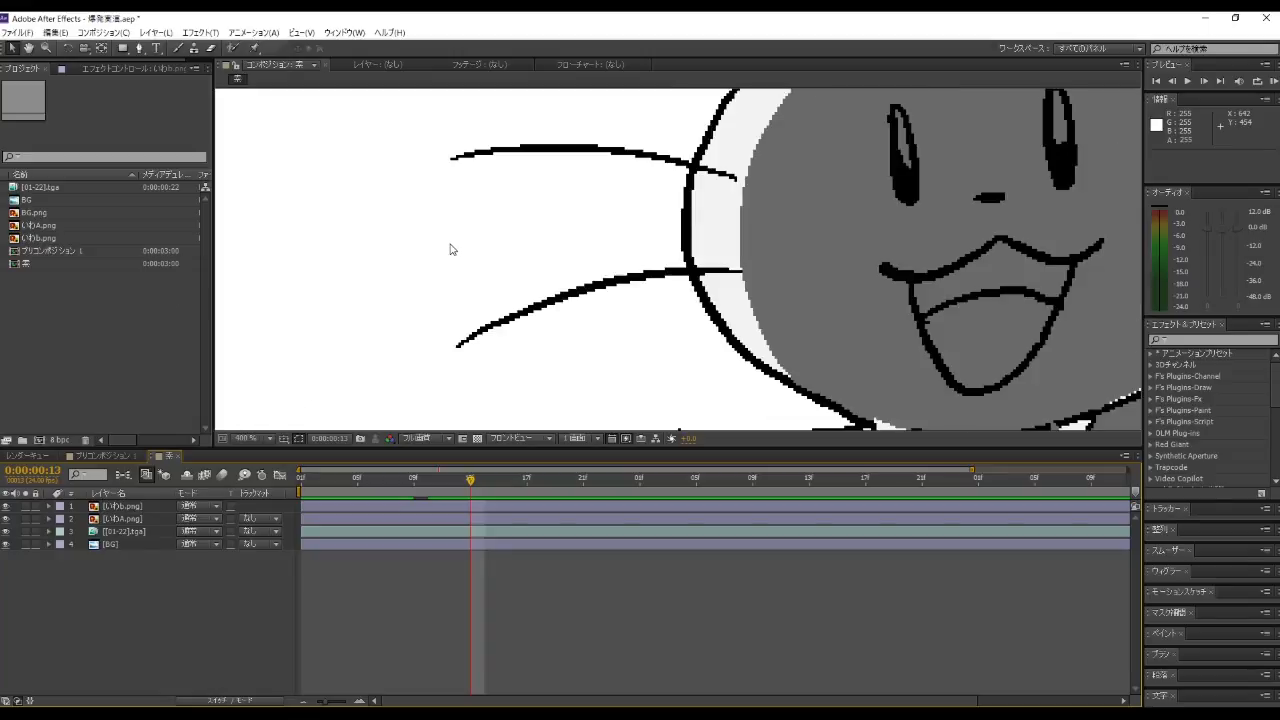
scroll(487, 313, up, 1)
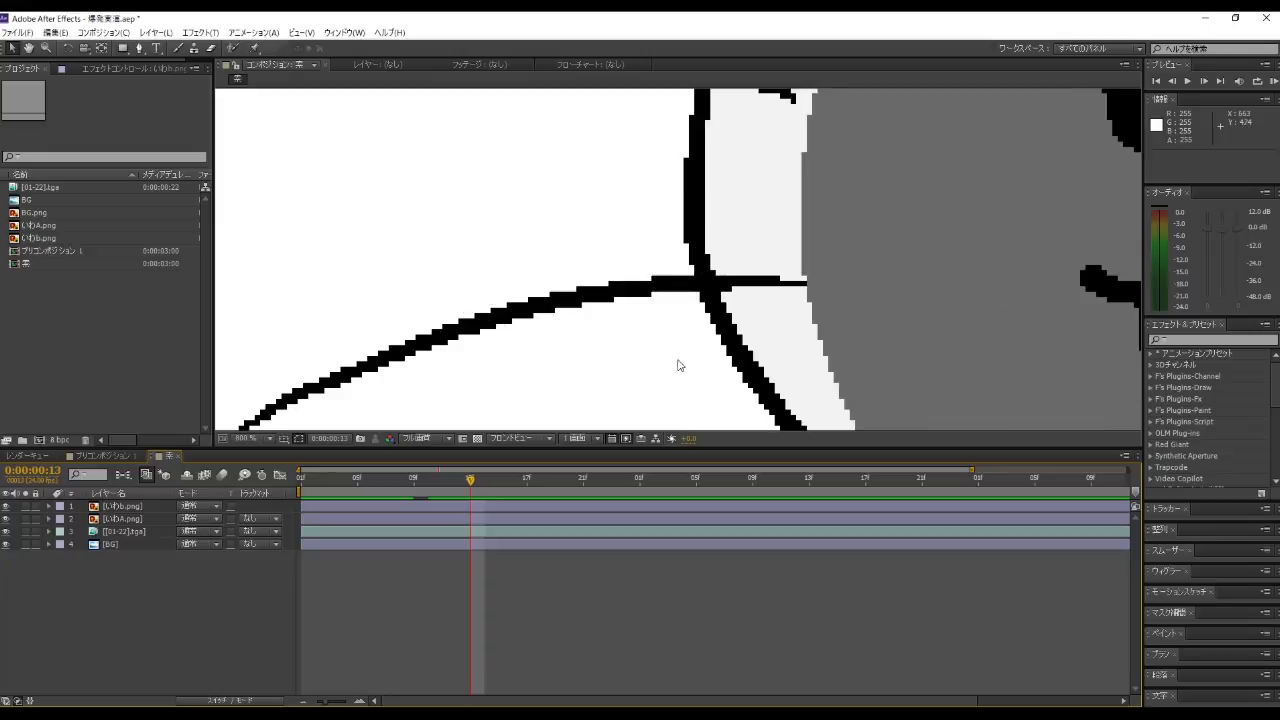
scroll(656, 246, up, 1)
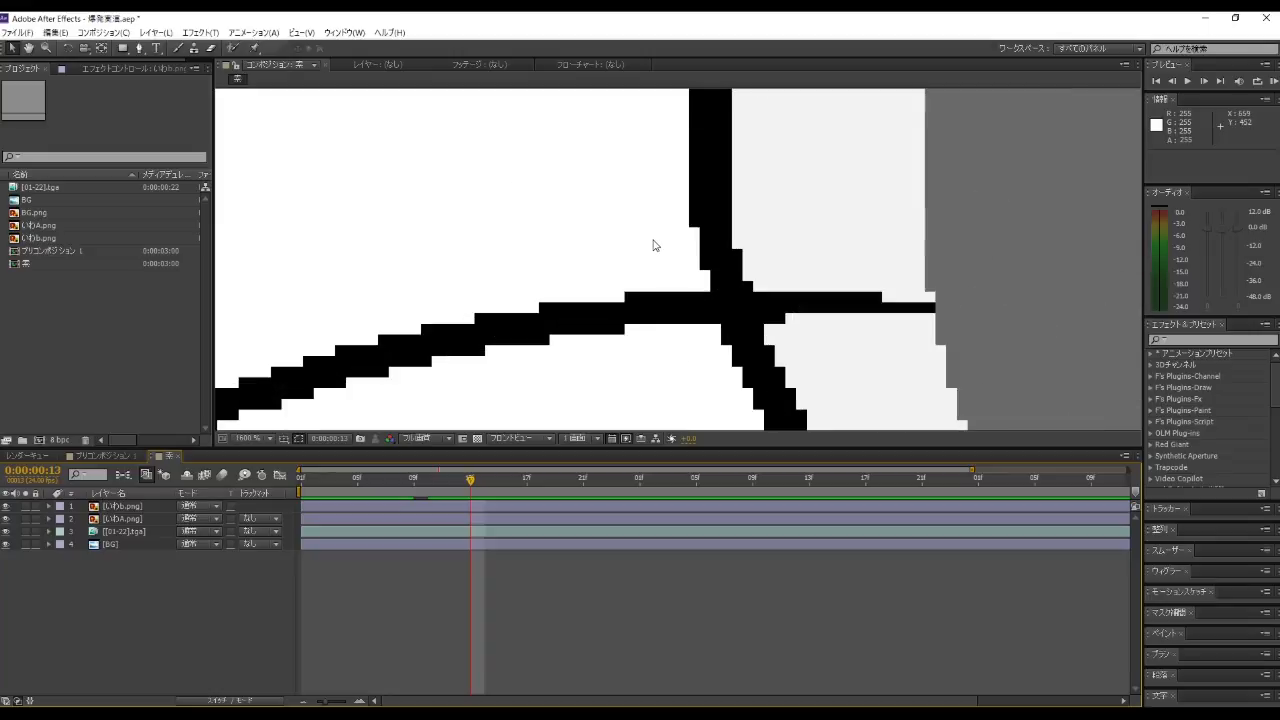
scroll(500, 281, down, 2)
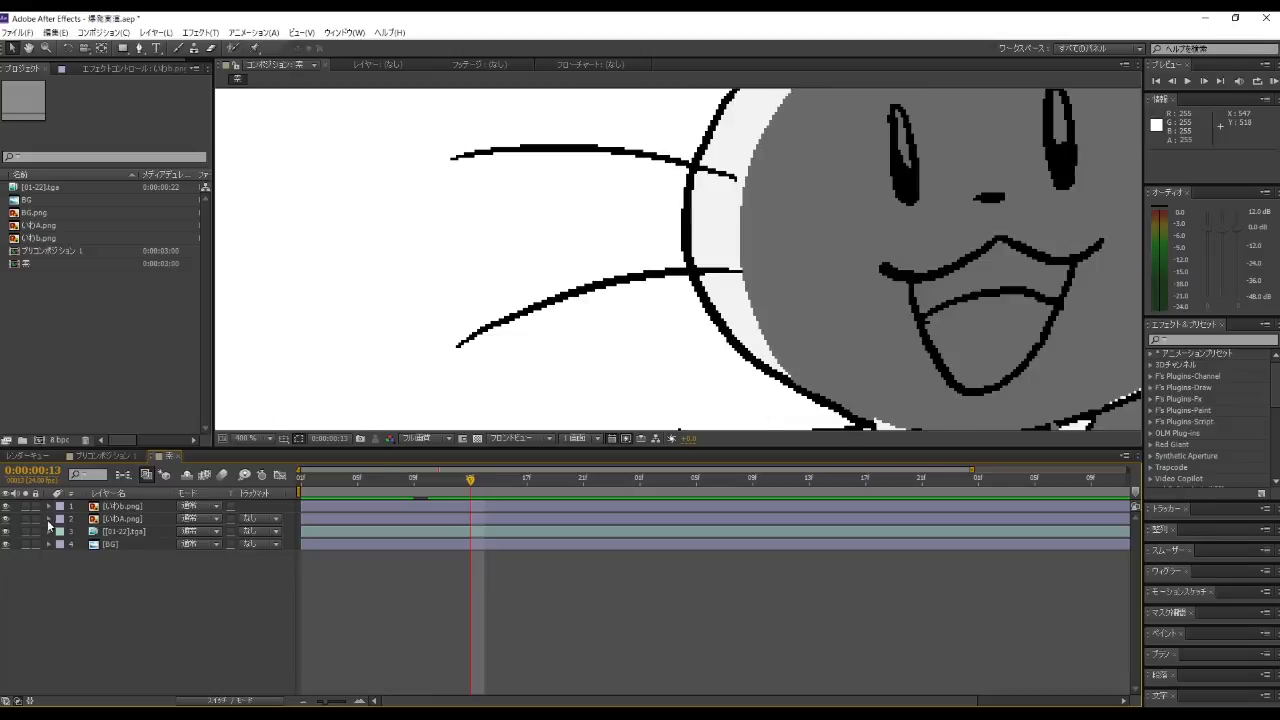
Step: Check the プリコンポジション 1 composition, return to 素, and move the current time to 0:00:00:05
click(103, 450)
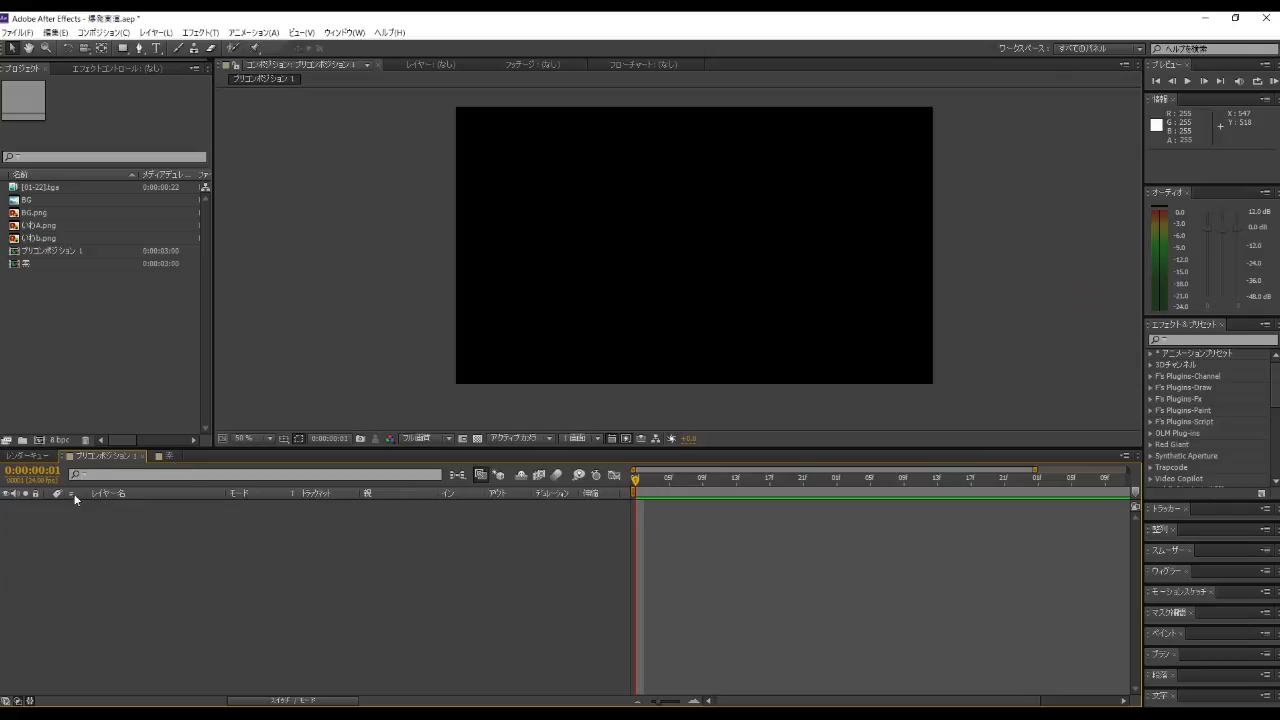
click(162, 456)
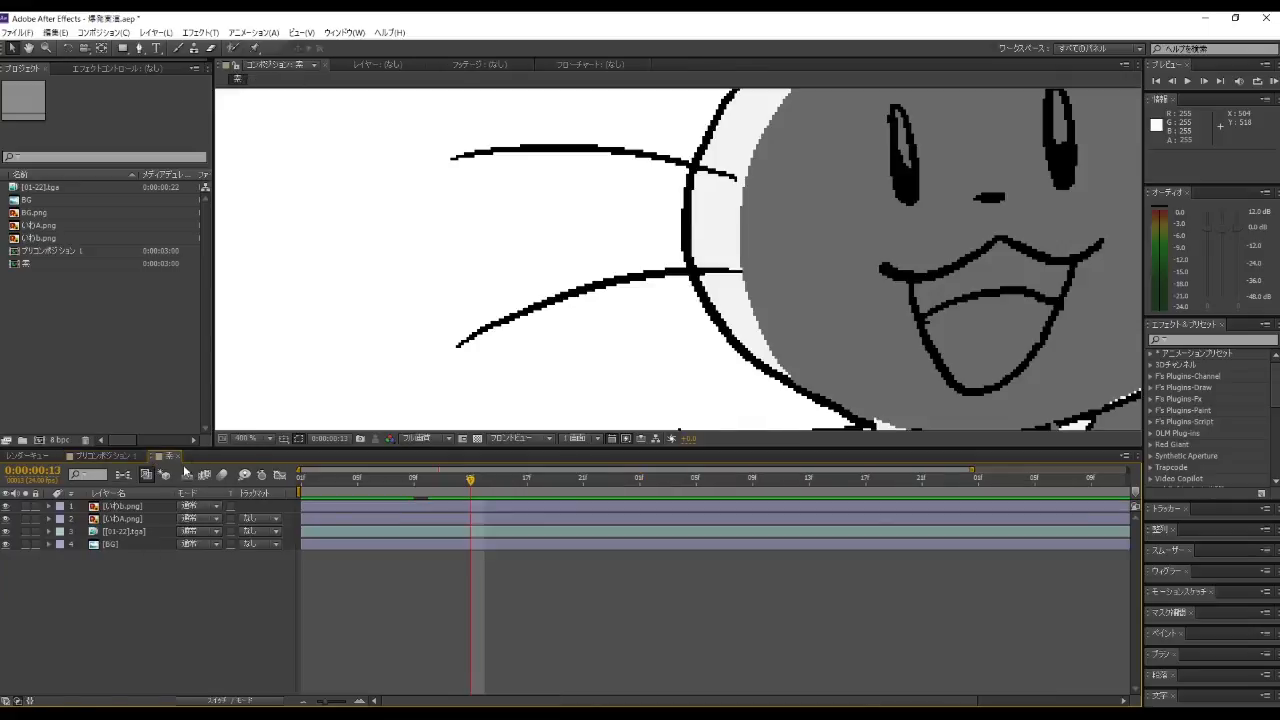
drag(467, 481, 307, 493)
scroll(679, 340, down, 5)
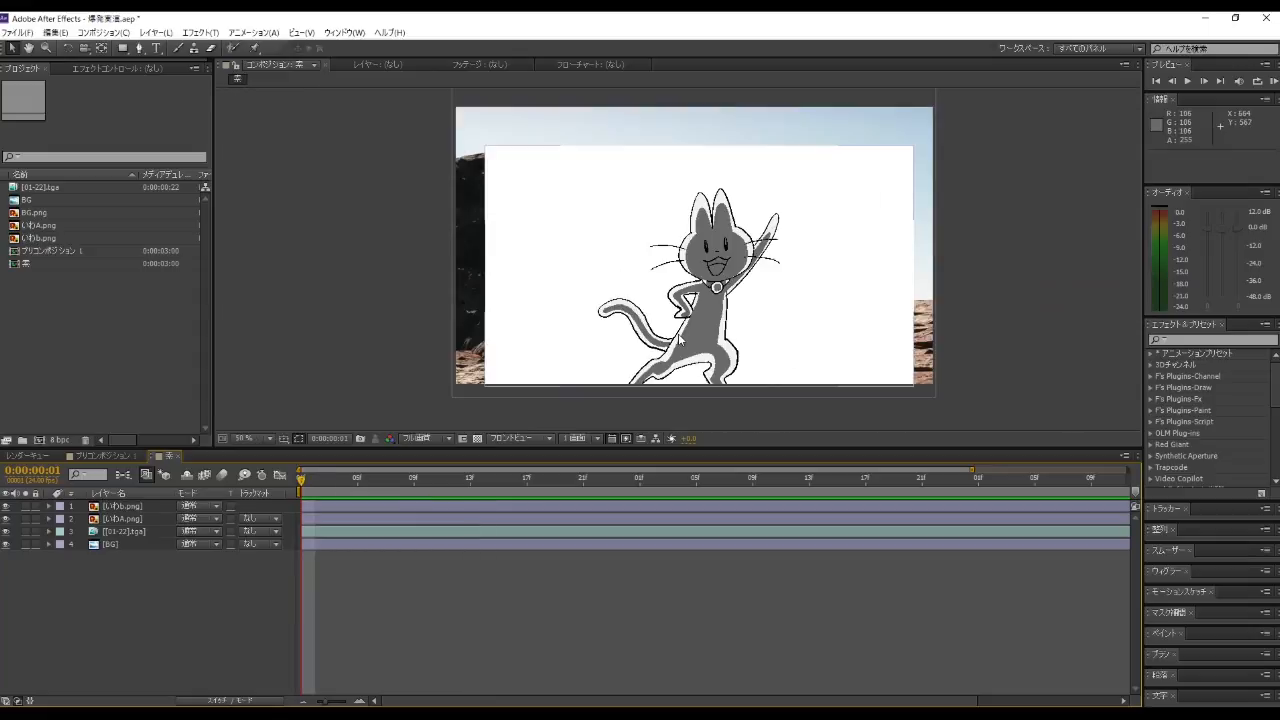
drag(304, 484, 359, 540)
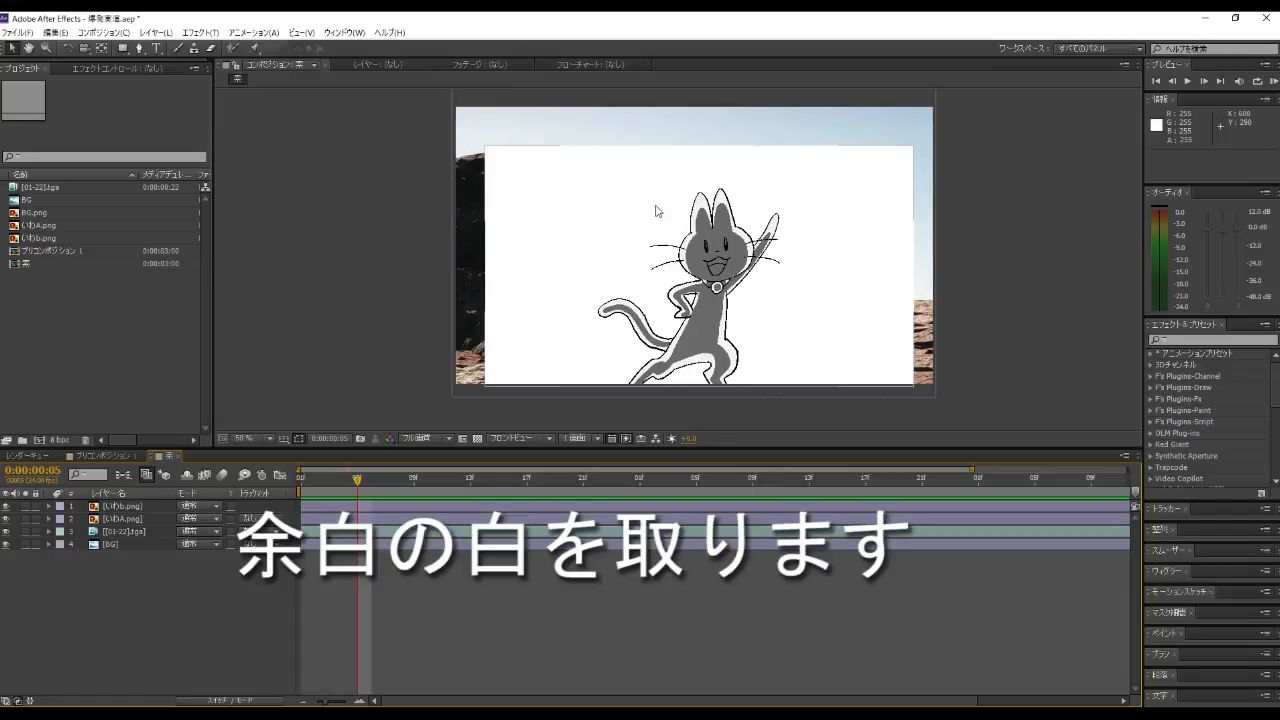
Step: Apply OLM Color Key to the いわb.png layer and pick its white background as Color 1
scroll(656, 212, up, 2)
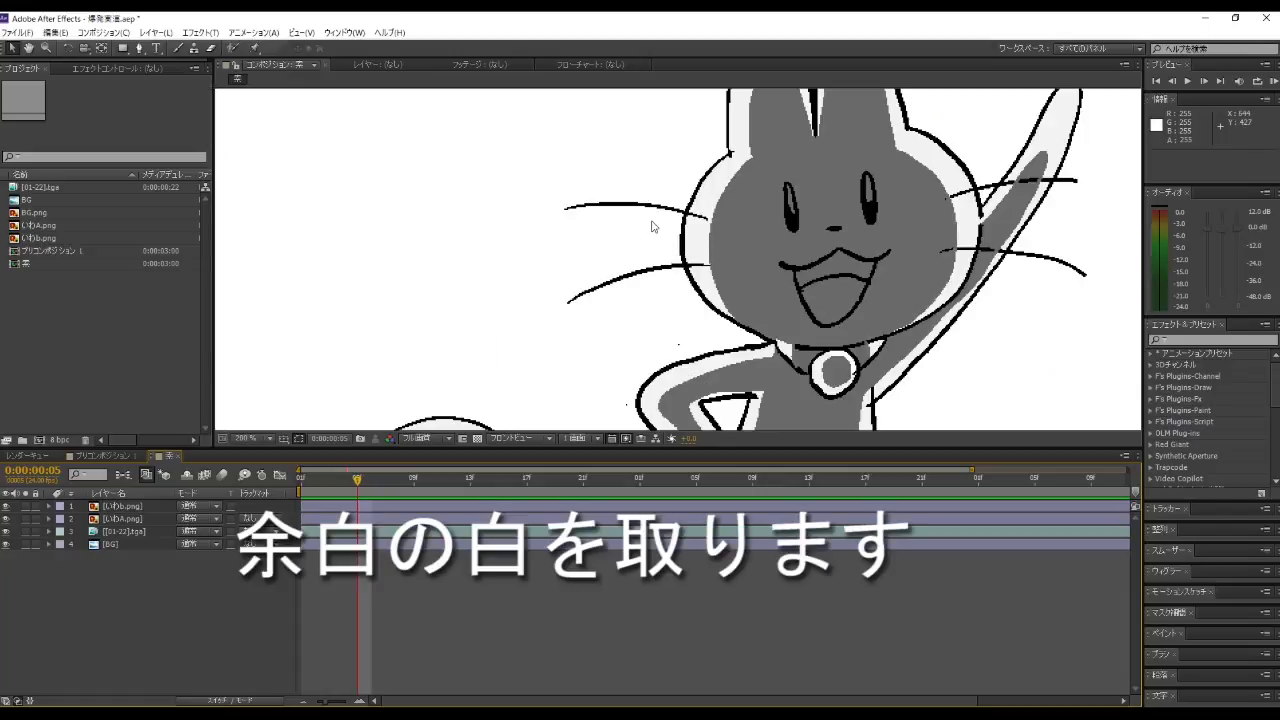
click(195, 33)
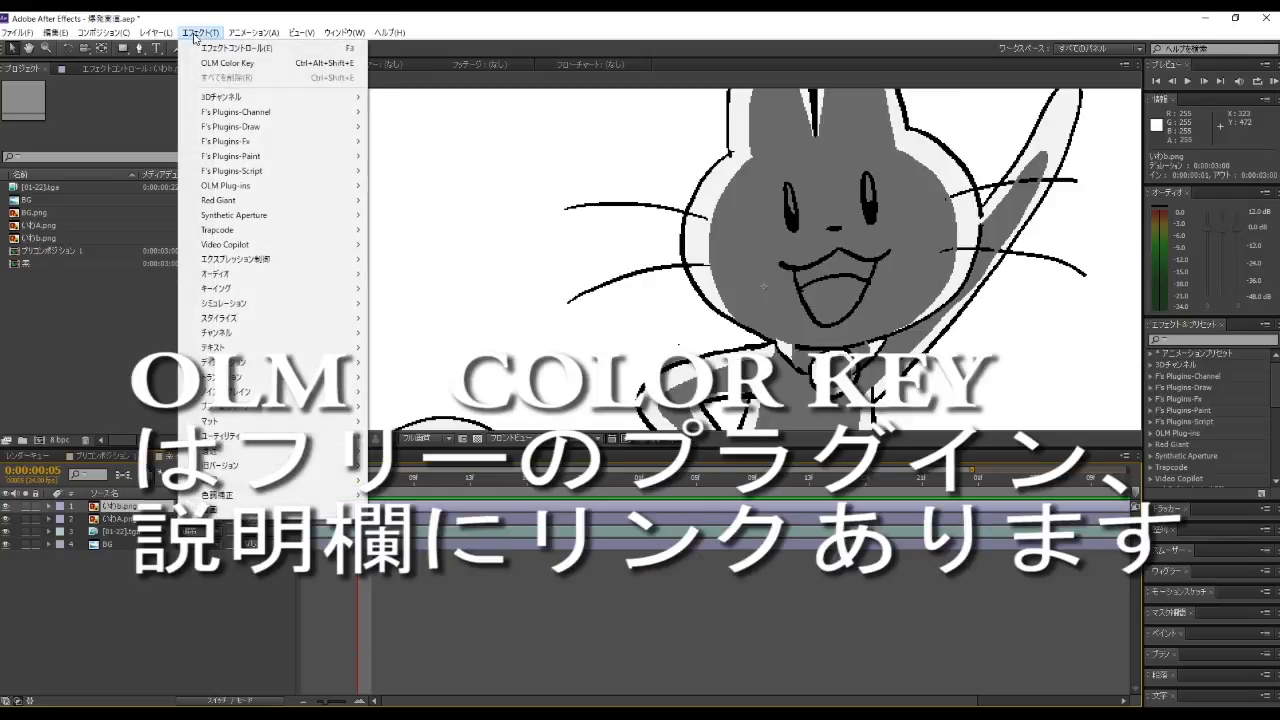
click(224, 66)
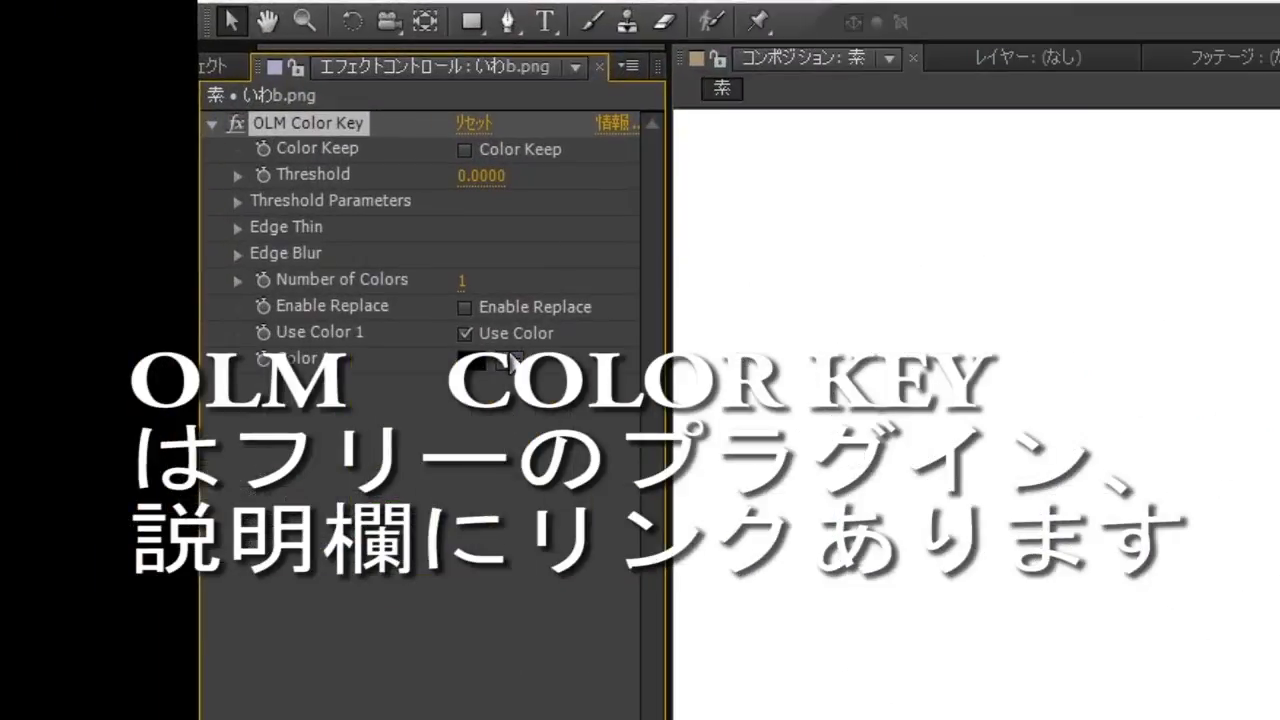
click(509, 360)
click(1072, 435)
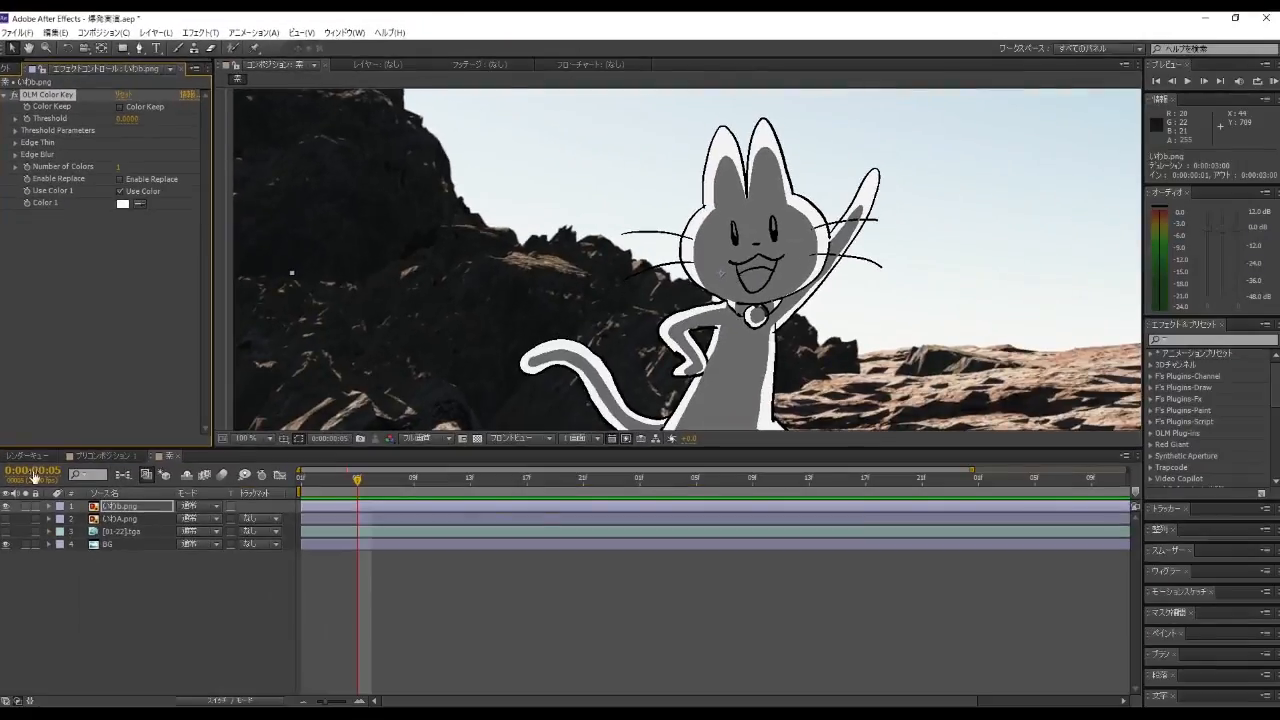
Step: Show いわA.png instead of いわb.png and key out its white background with OLM Color Key
click(7, 508)
click(7, 519)
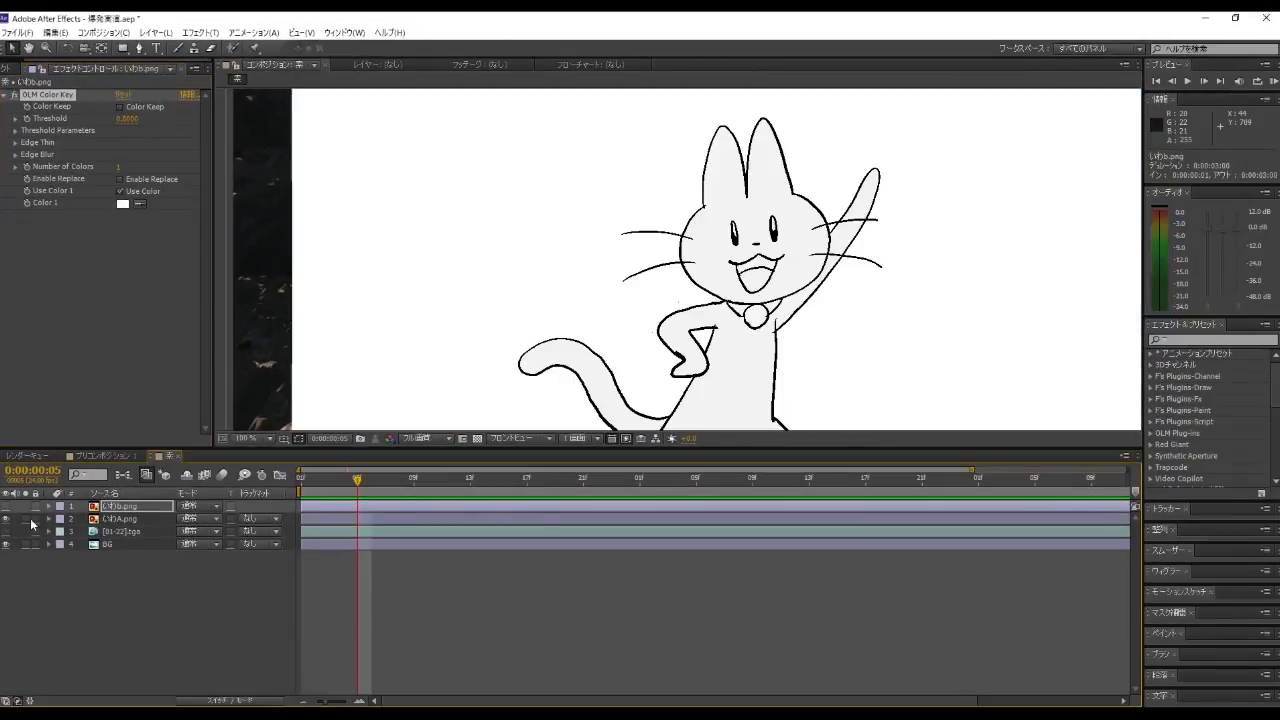
click(133, 521)
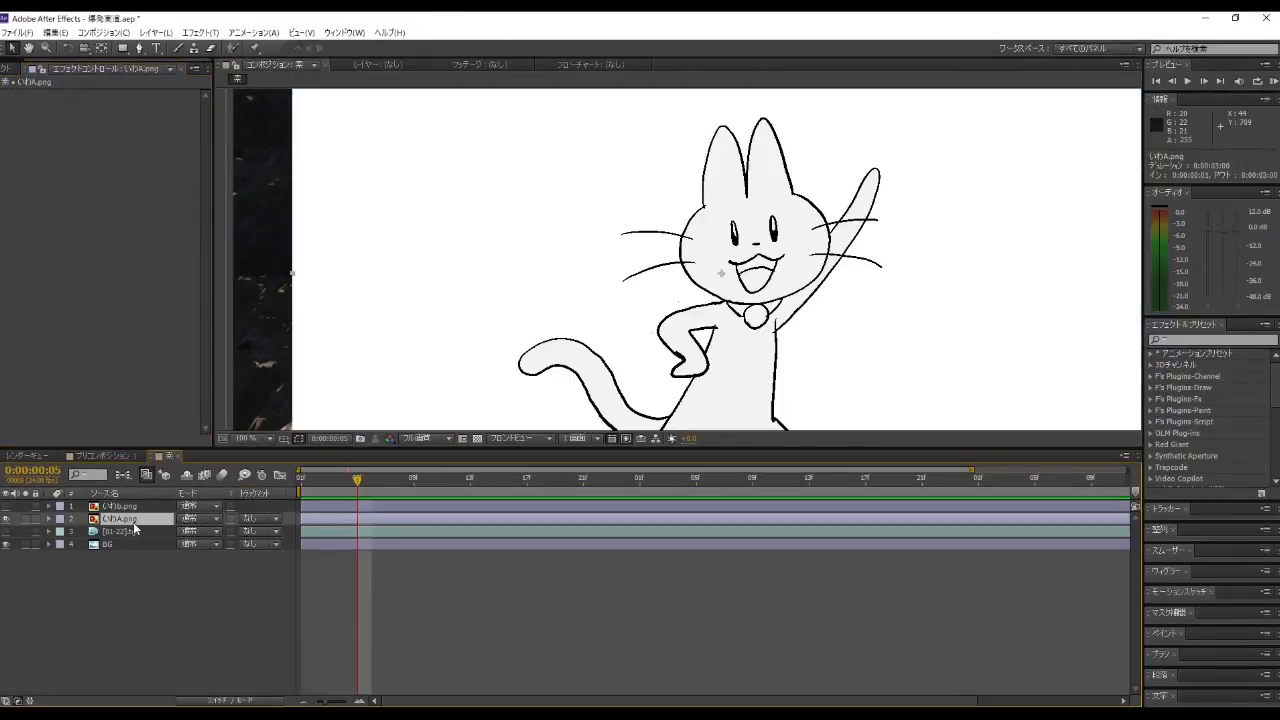
click(212, 32)
click(222, 63)
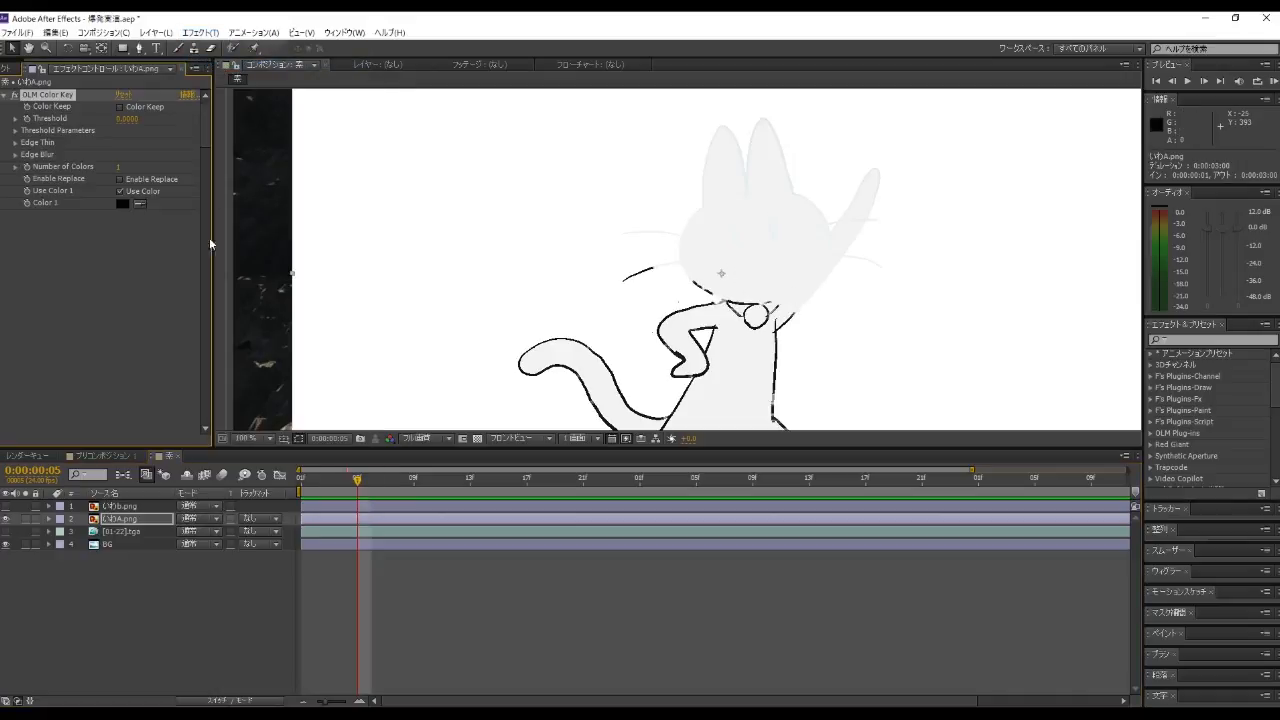
click(140, 205)
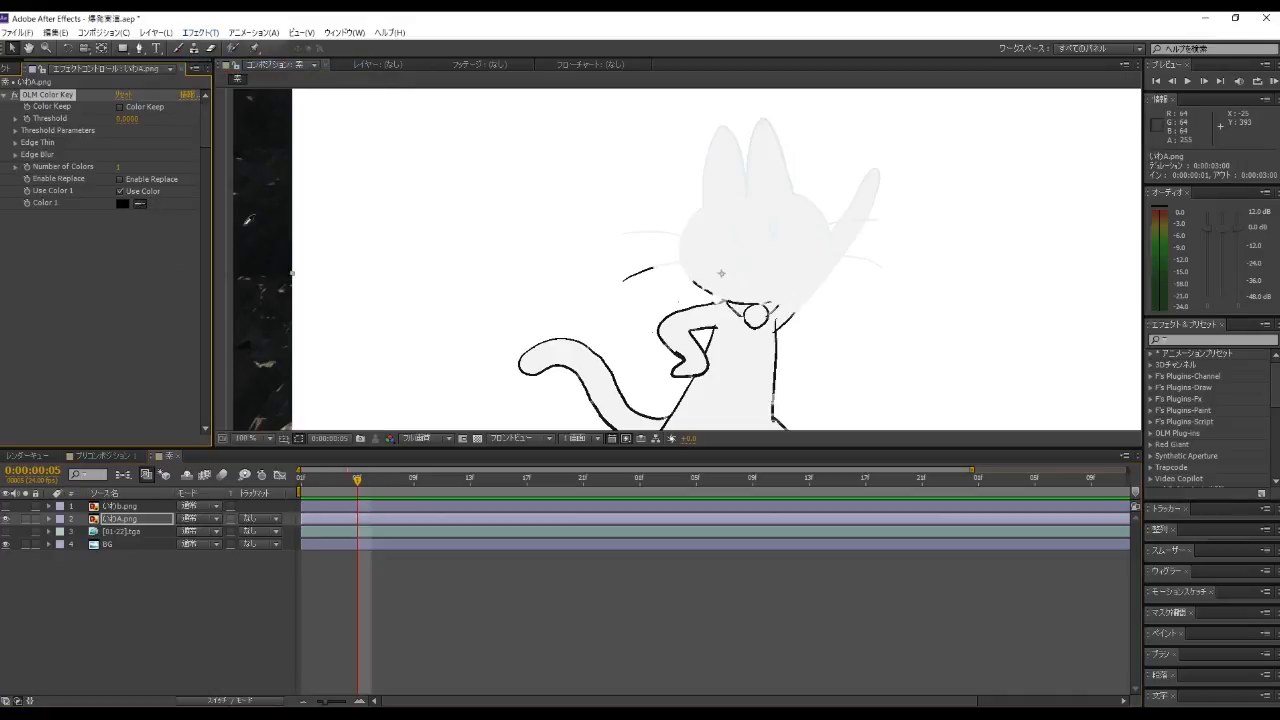
click(420, 224)
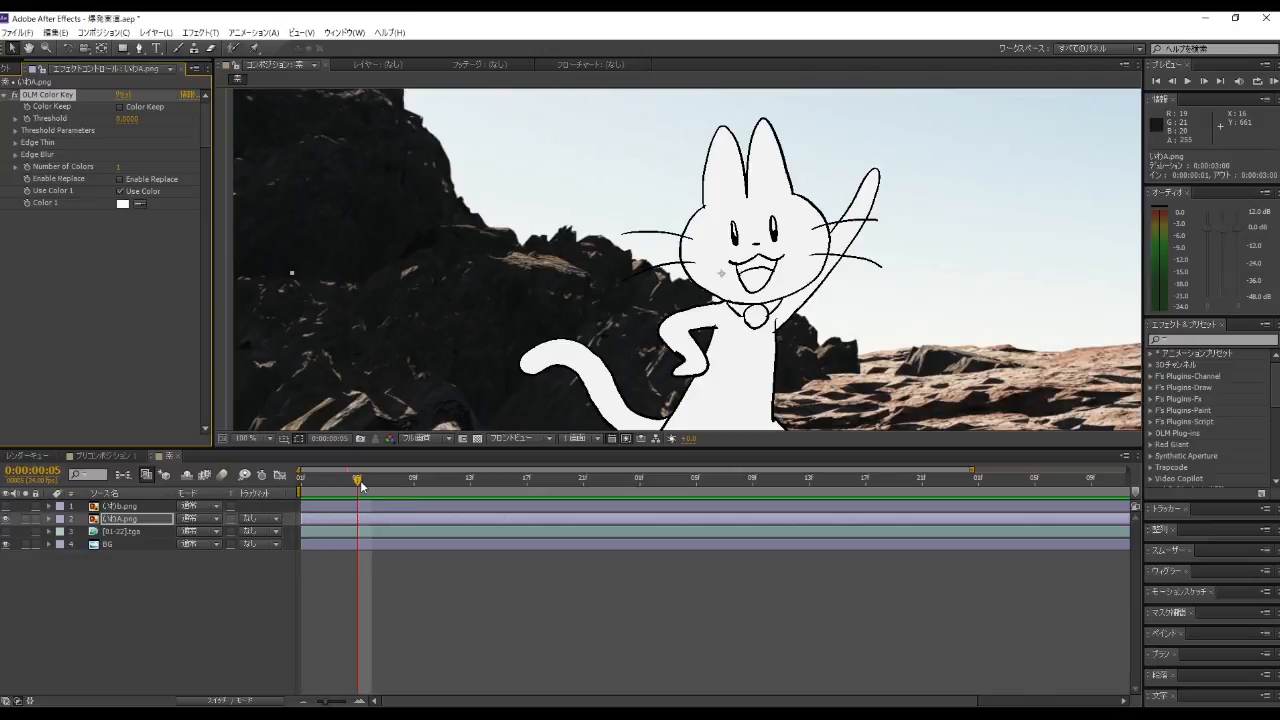
Step: Show [01-22].tga instead of いわA.png, go to 0:00:00:11 and key out its white background with OLM Color Key
click(5, 520)
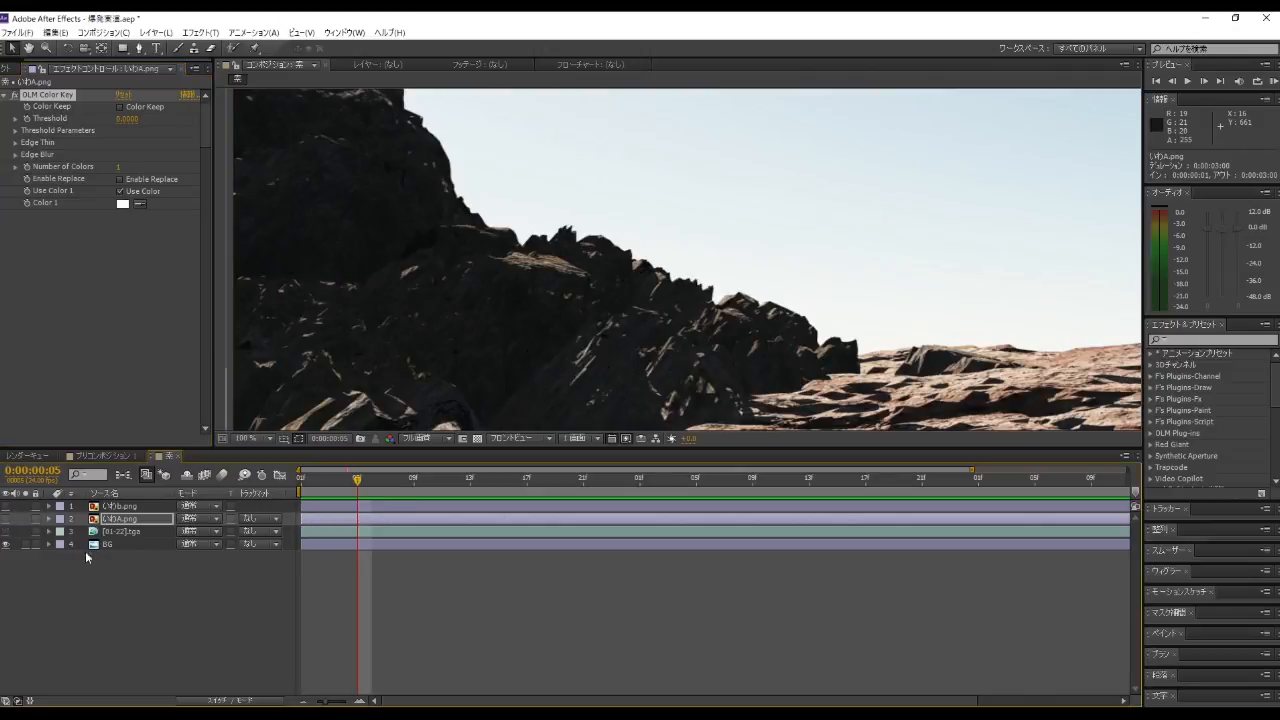
click(135, 532)
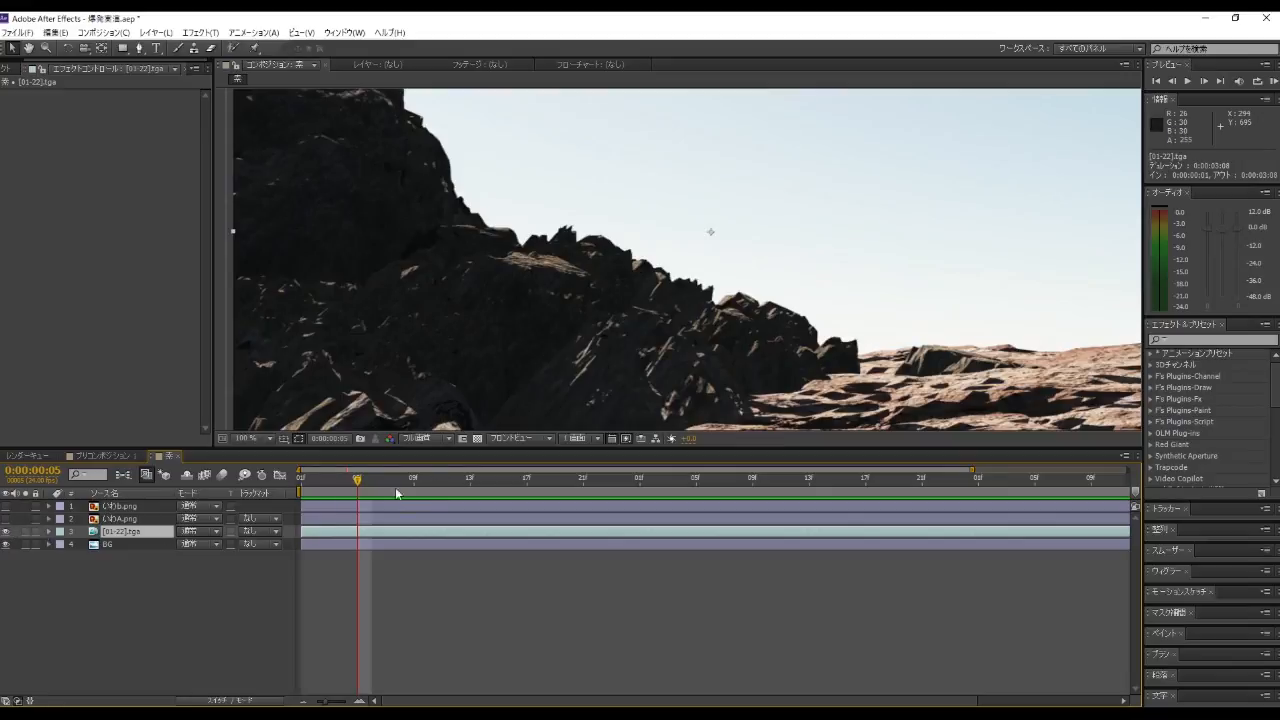
drag(360, 482, 443, 499)
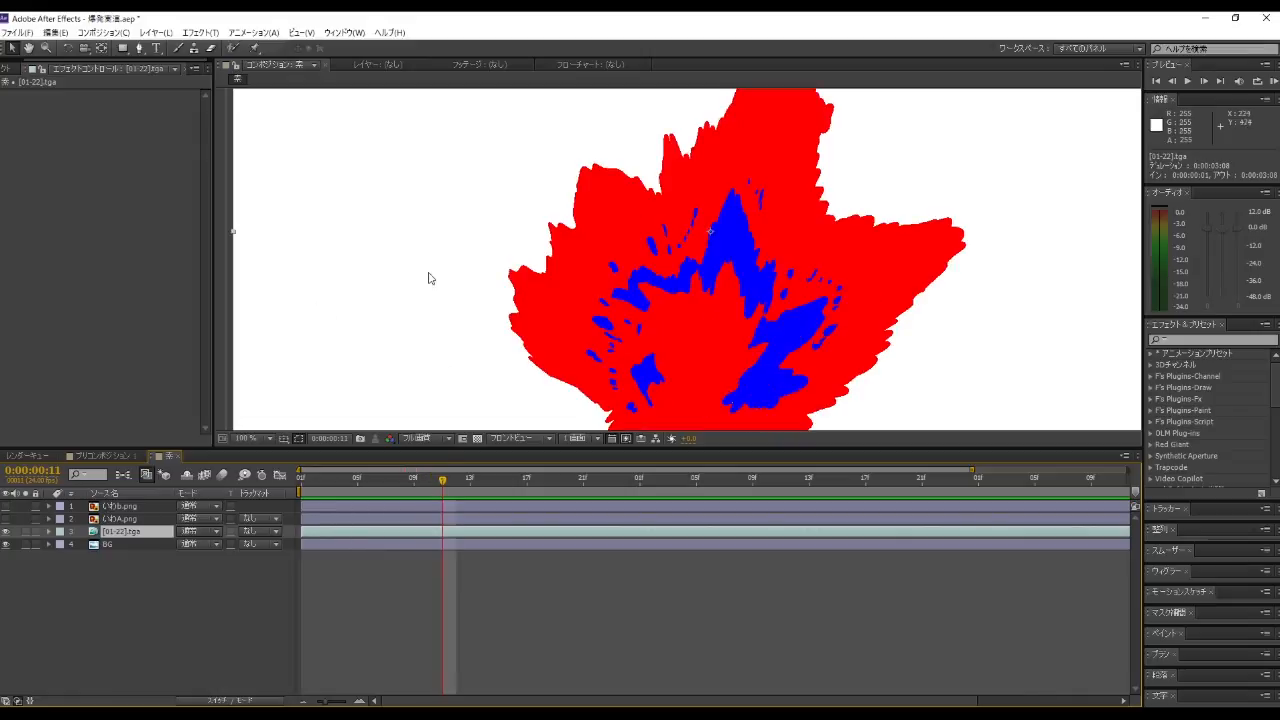
click(206, 33)
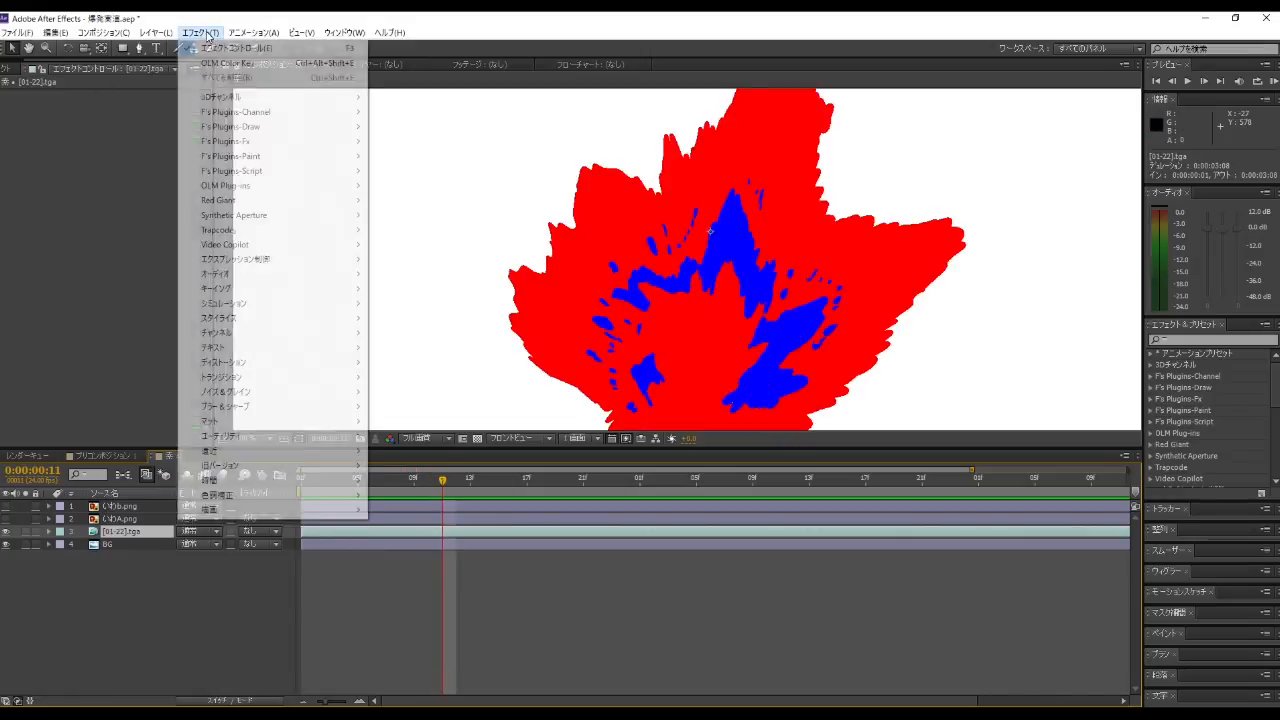
click(228, 63)
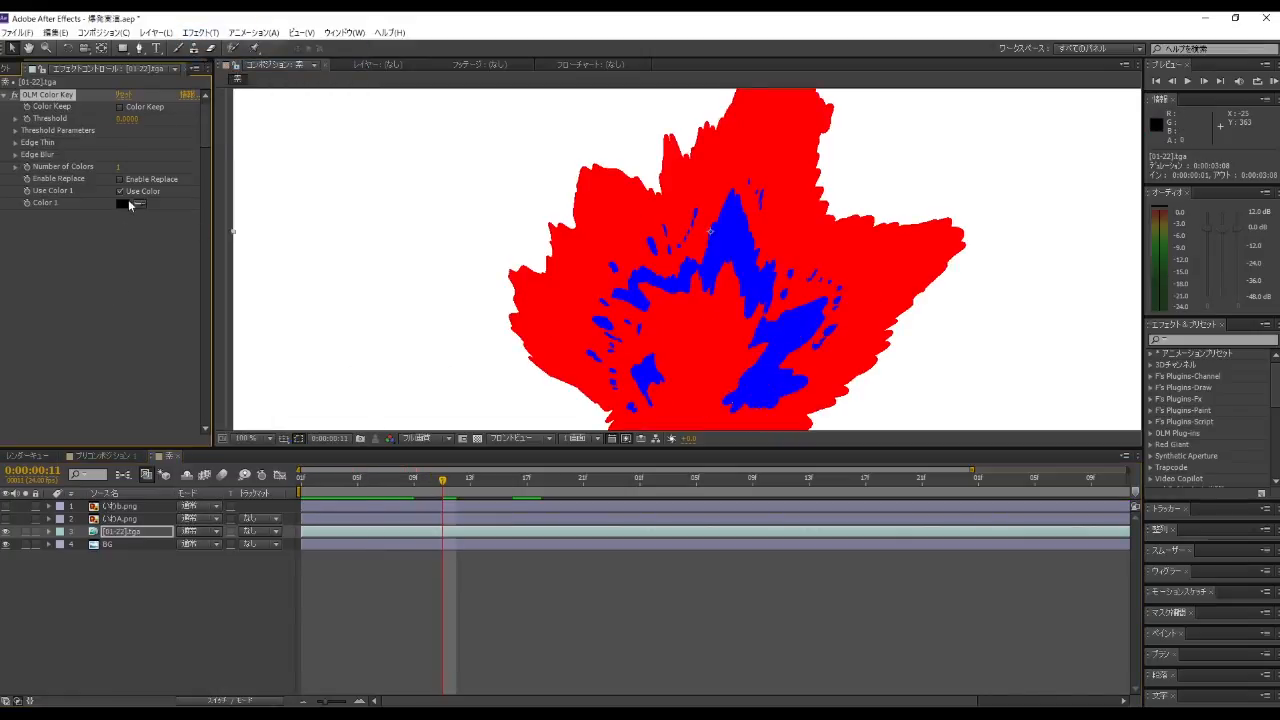
click(141, 203)
click(470, 184)
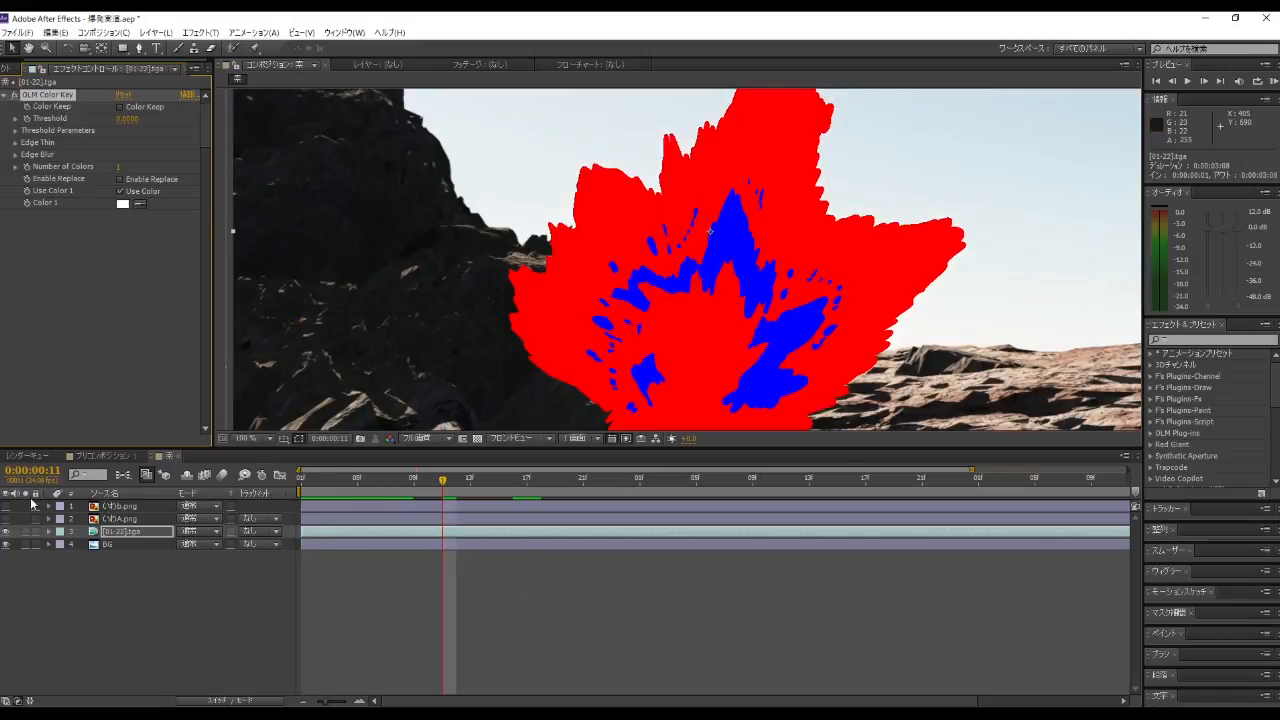
Step: Show the いわb.png and いわA.png layers again and move the current time to 0:00:00:09, the frame just before the explosion
drag(6, 506, 6, 519)
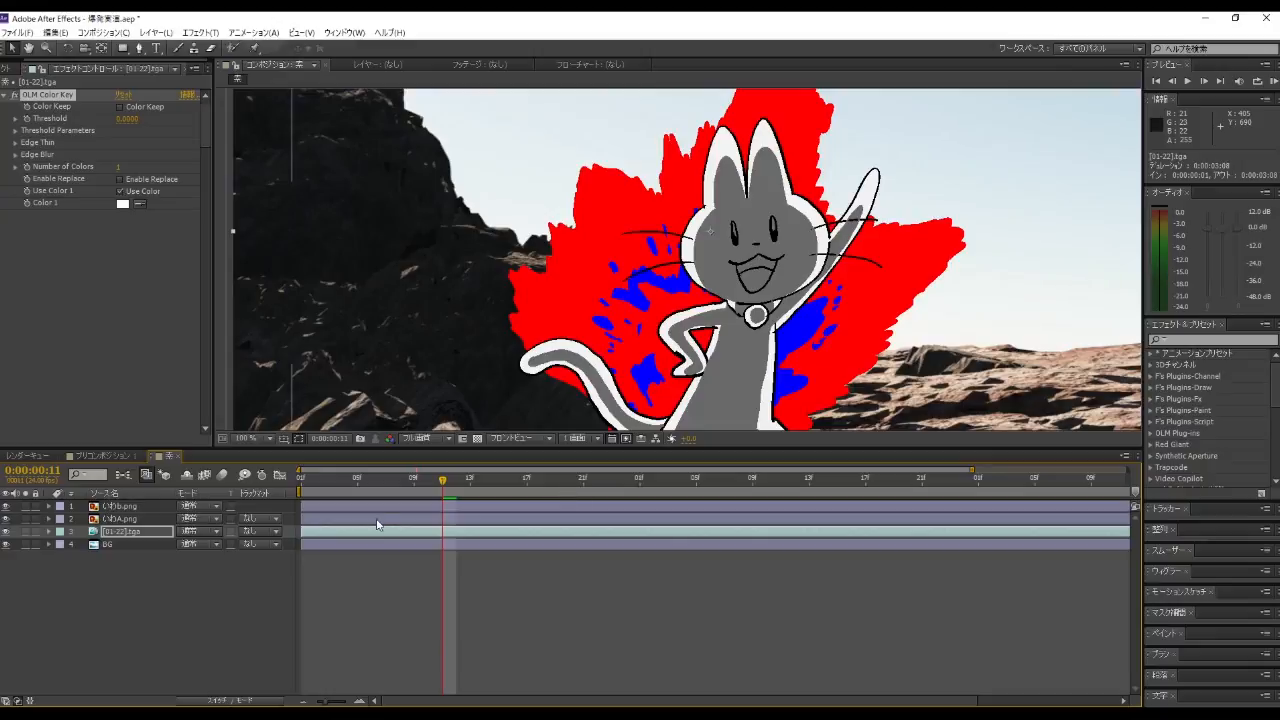
drag(444, 490, 327, 509)
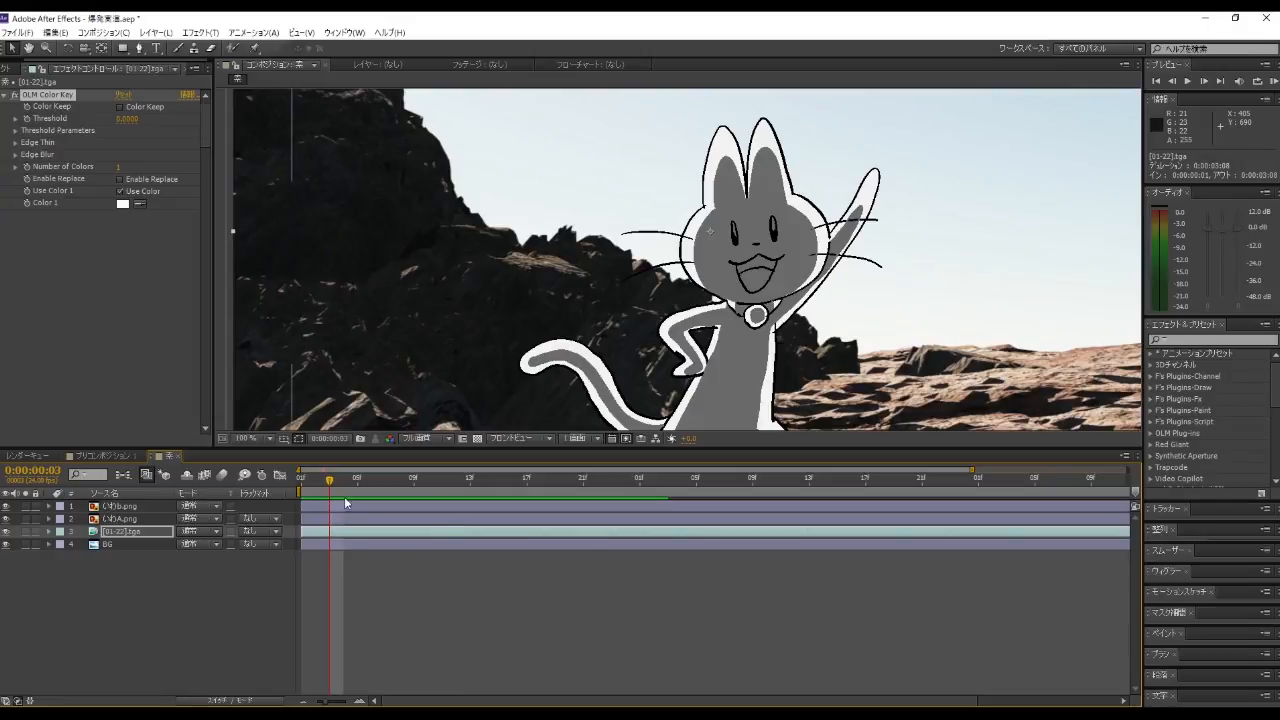
click(305, 483)
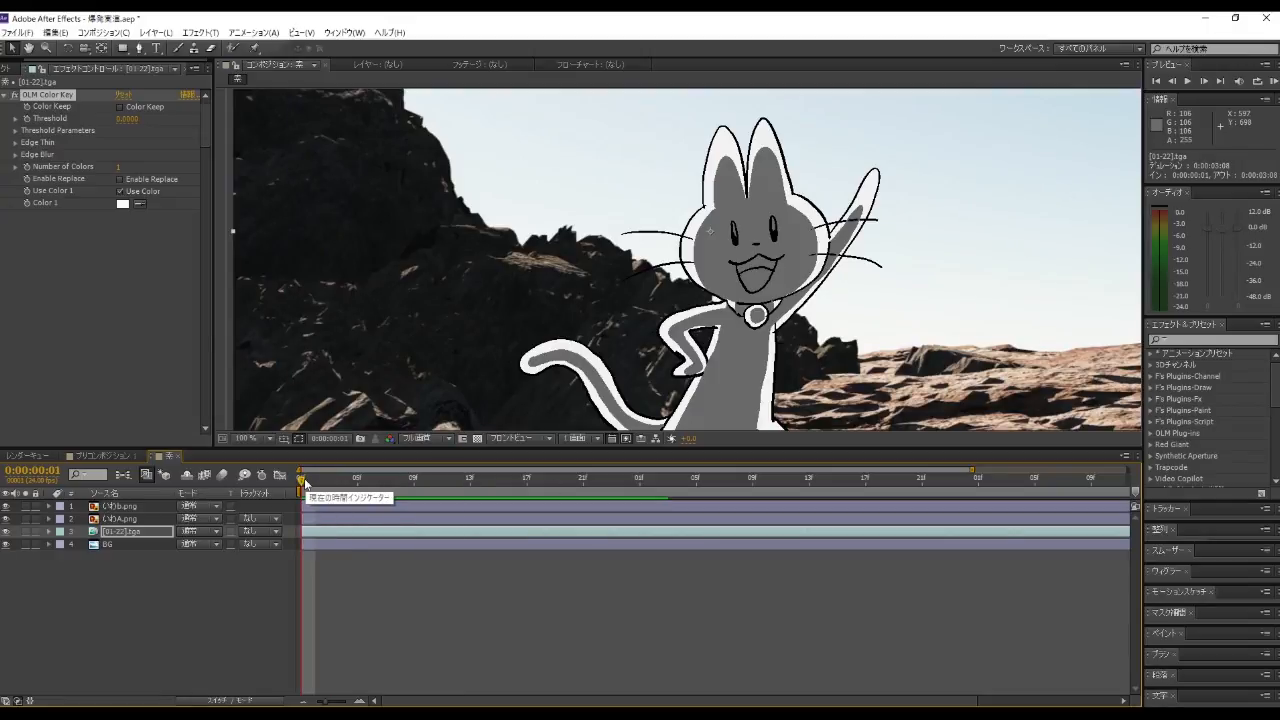
drag(305, 483, 446, 493)
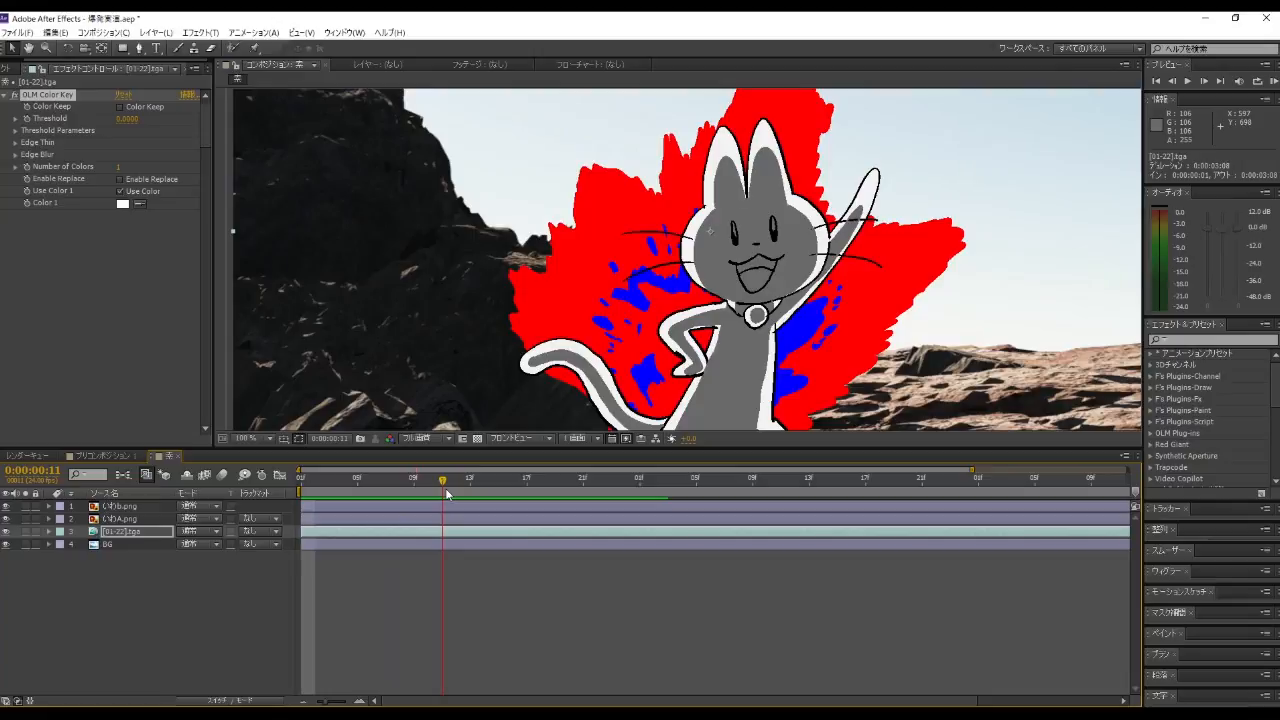
drag(446, 493, 424, 488)
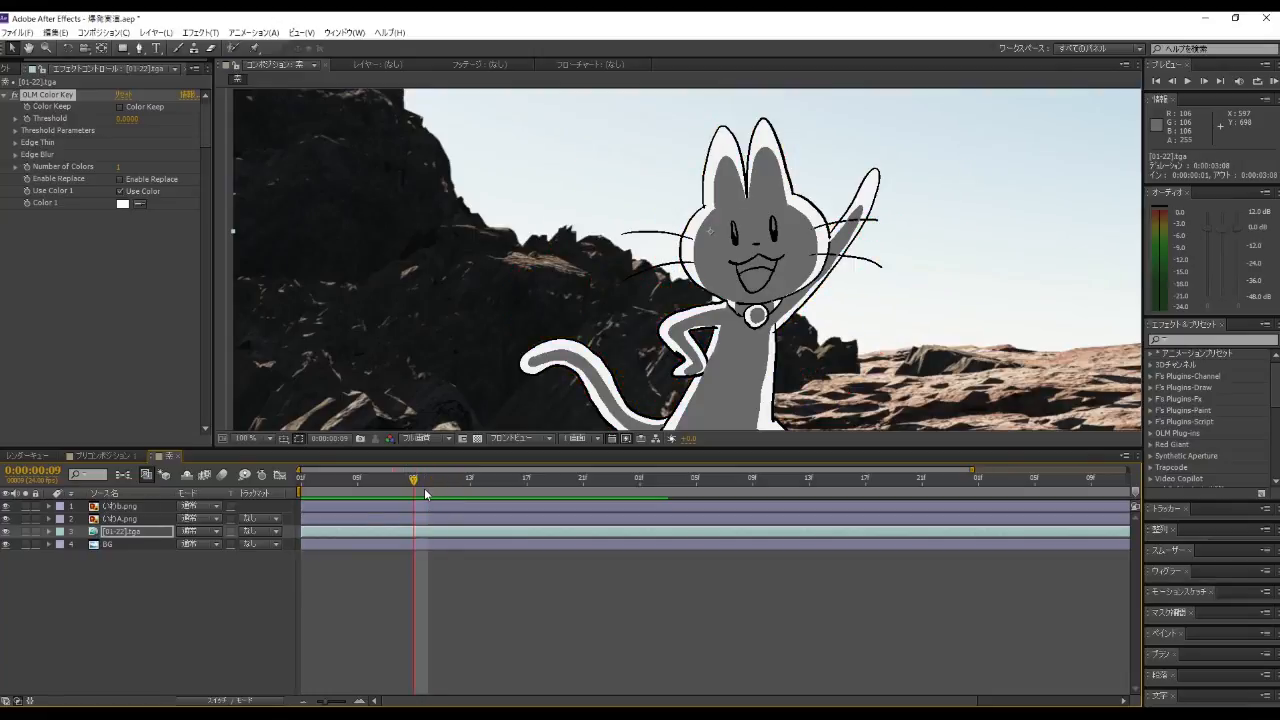
Step: Apply 輝度&コントラスト to the BG layer and add a 輝度 keyframe of 0 at 0:00:00:09
click(47, 545)
click(133, 544)
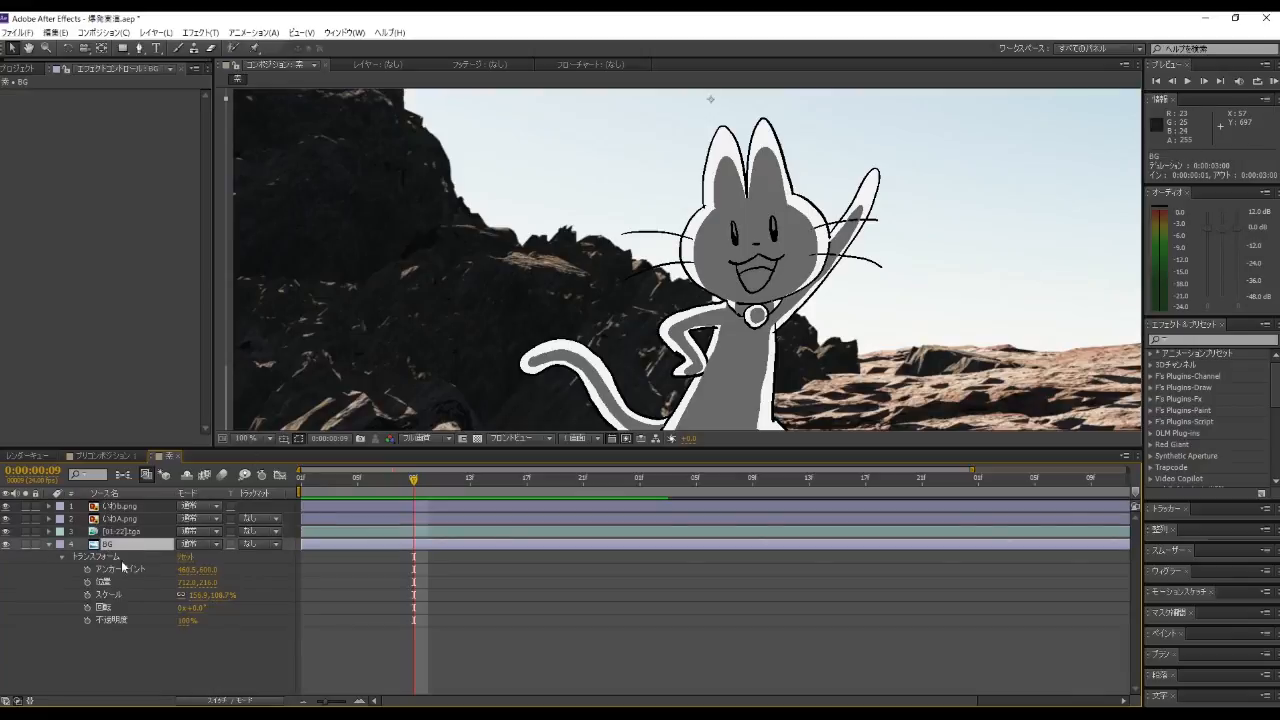
click(200, 32)
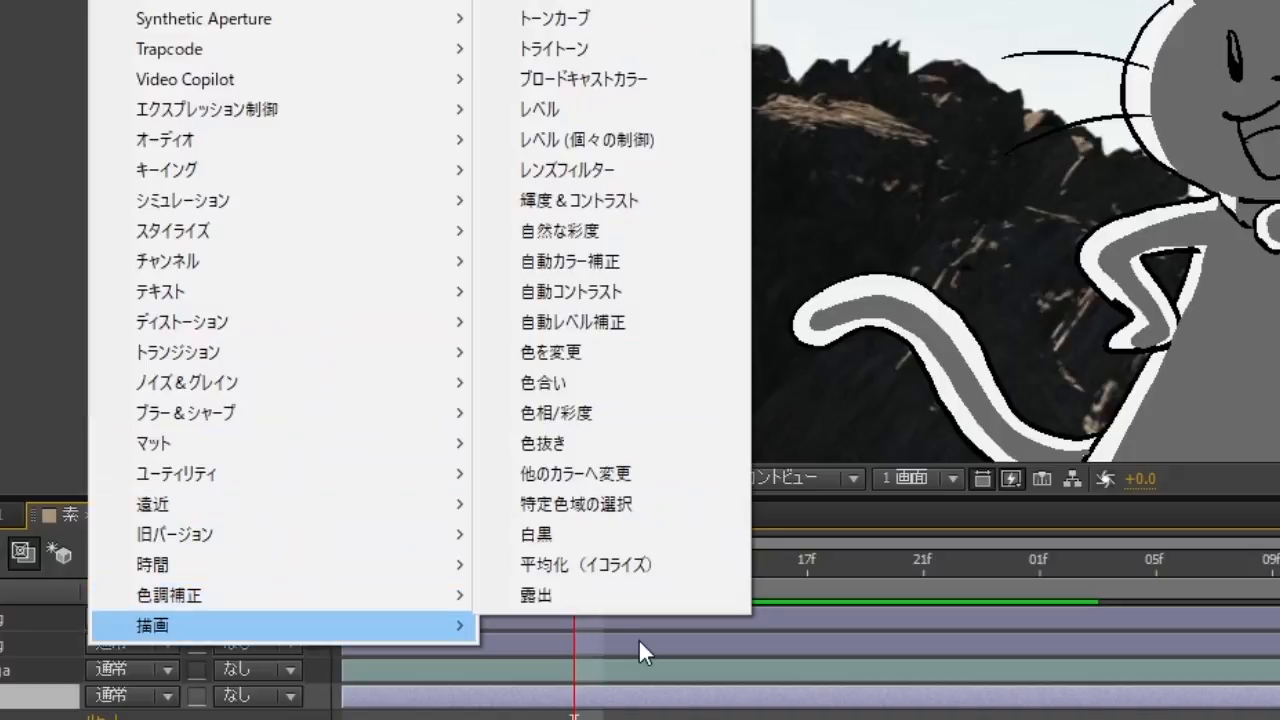
mouse_move(330, 602)
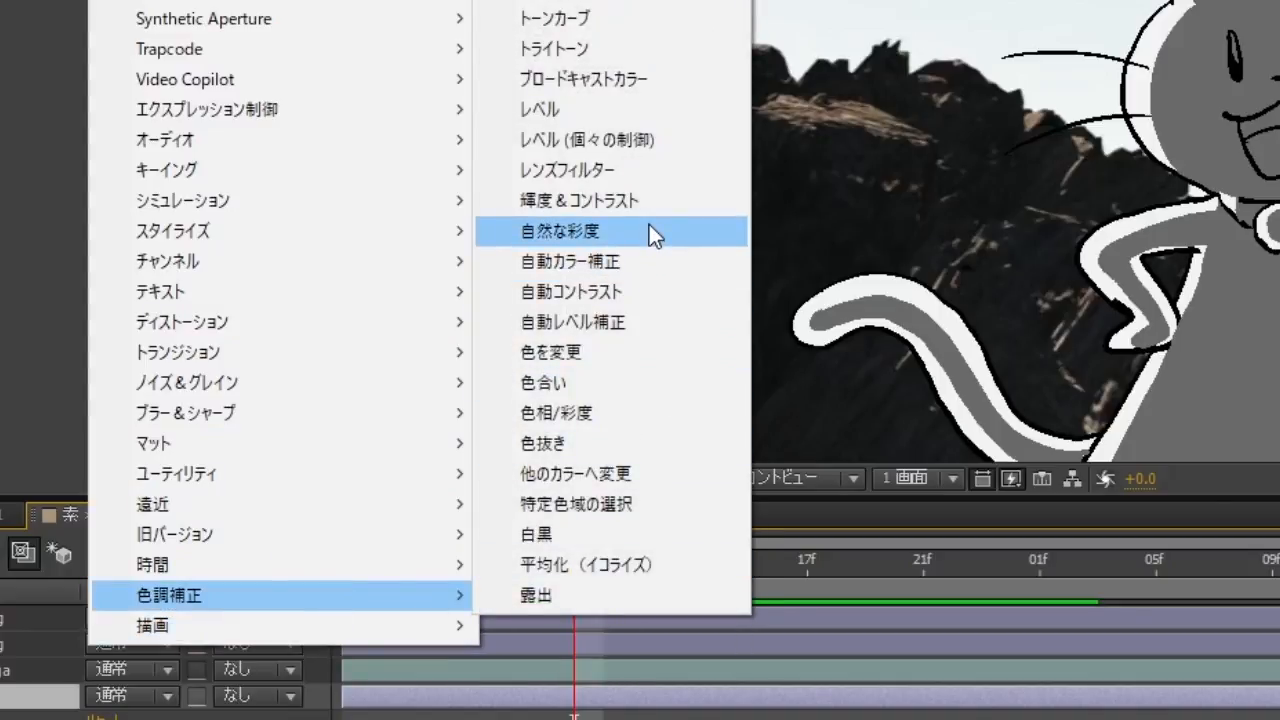
click(651, 197)
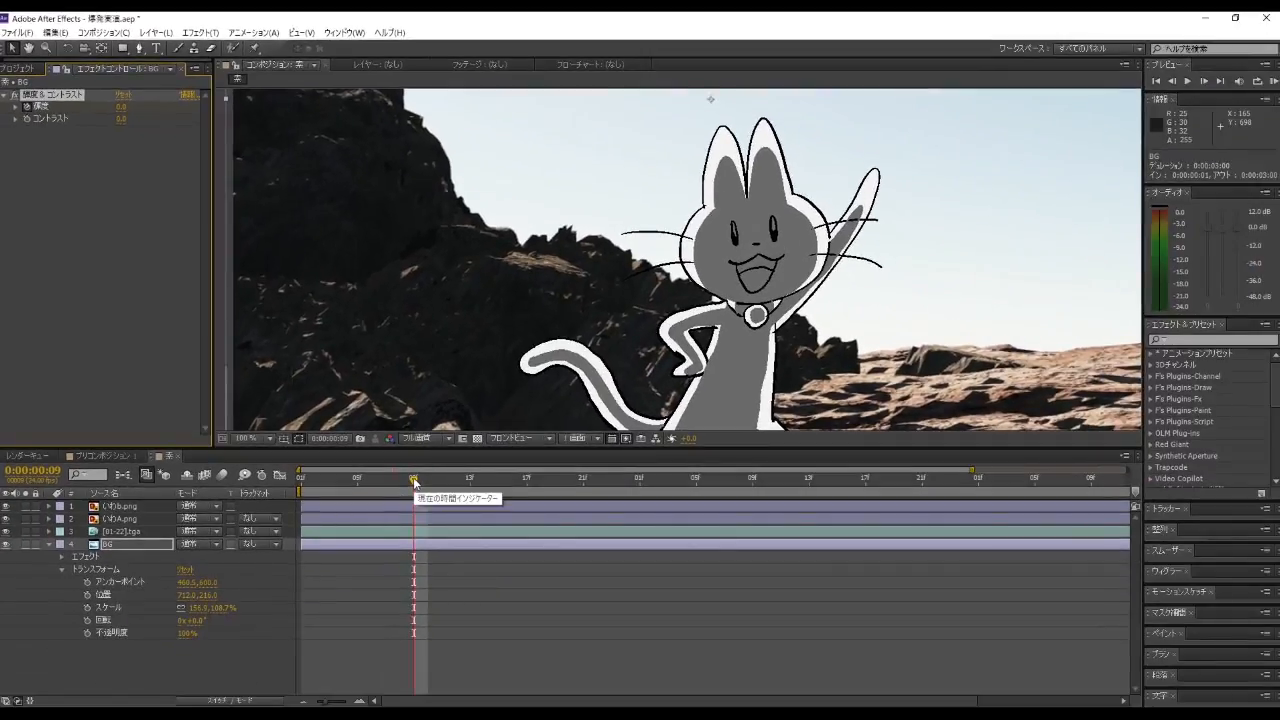
mouse_move(416, 484)
mouse_down()
mouse_move(429, 486)
mouse_move(416, 485)
mouse_up()
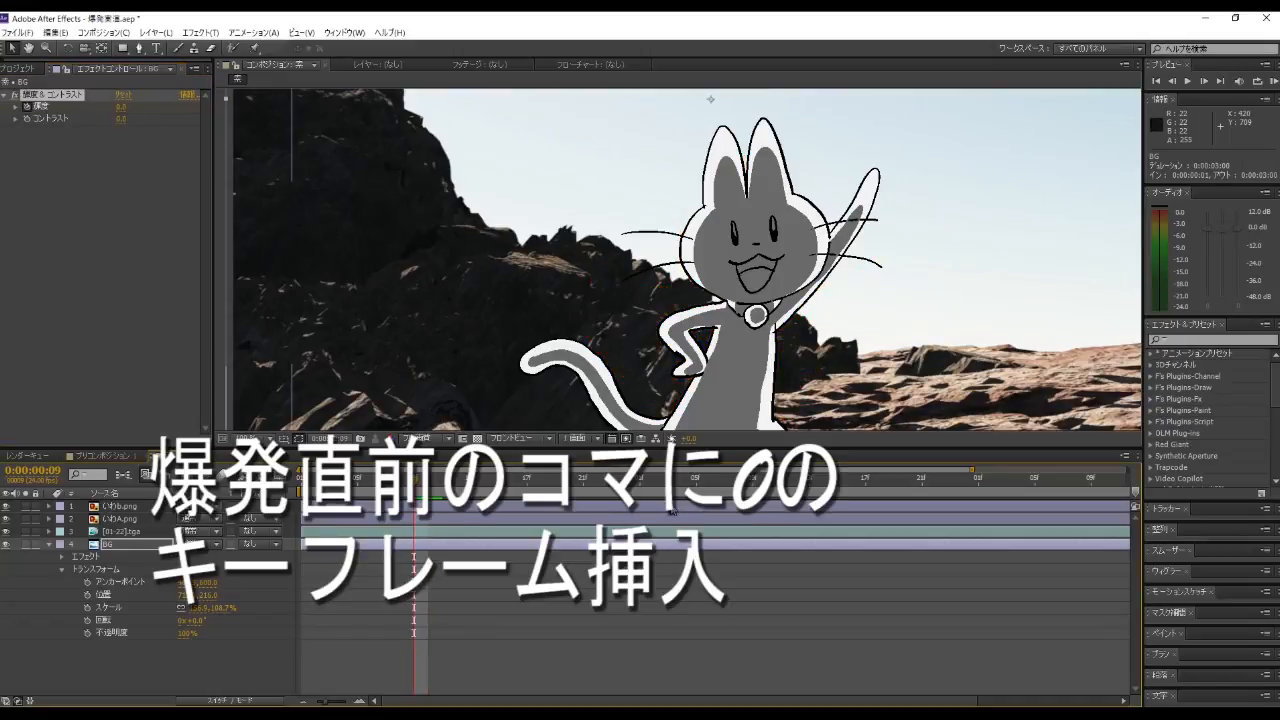
key(ctrl+z)
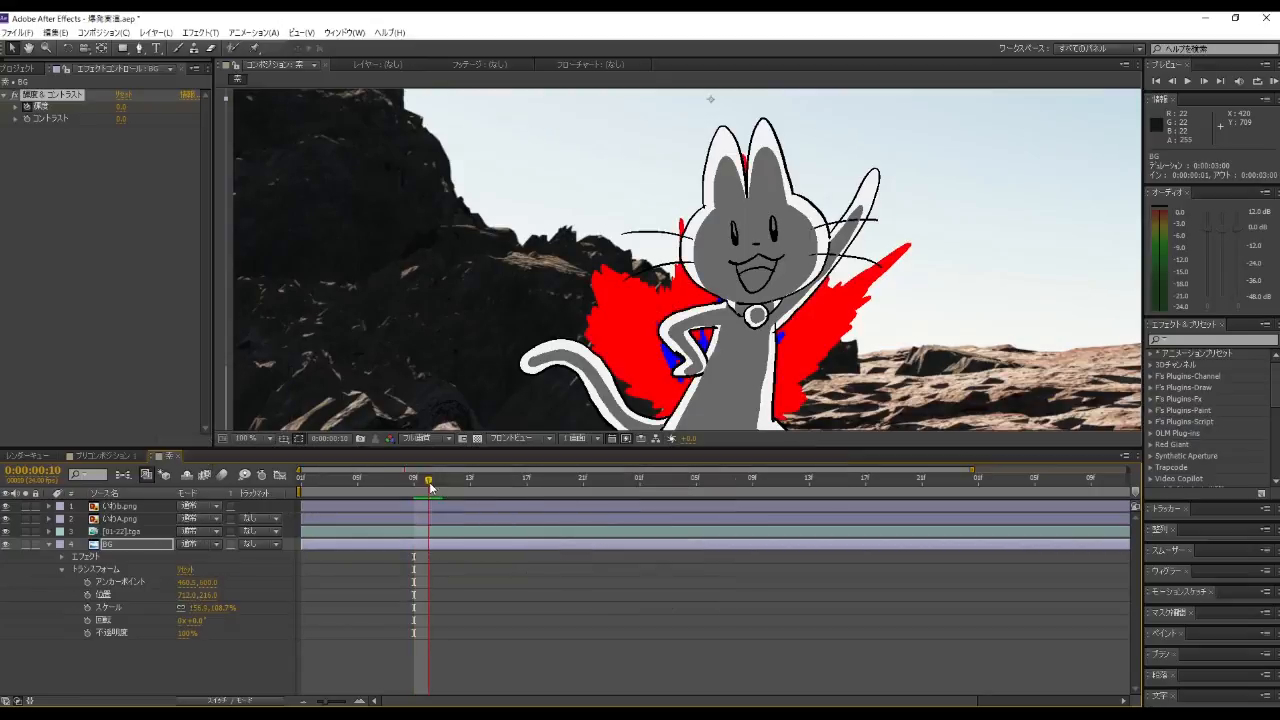
Step: Darken the BG layer at 0:00:00:13 with a 輝度 keyframe of -100 and scrub back through the change
drag(413, 483, 474, 502)
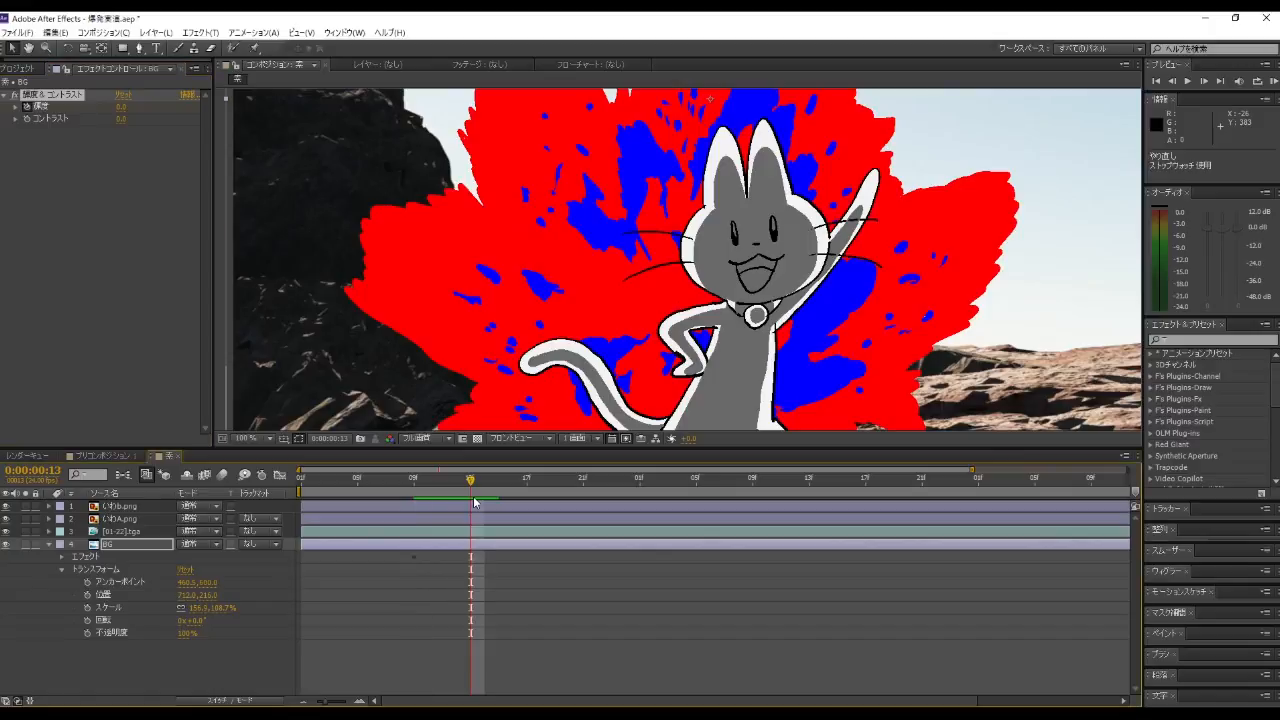
scroll(434, 370, down, 2)
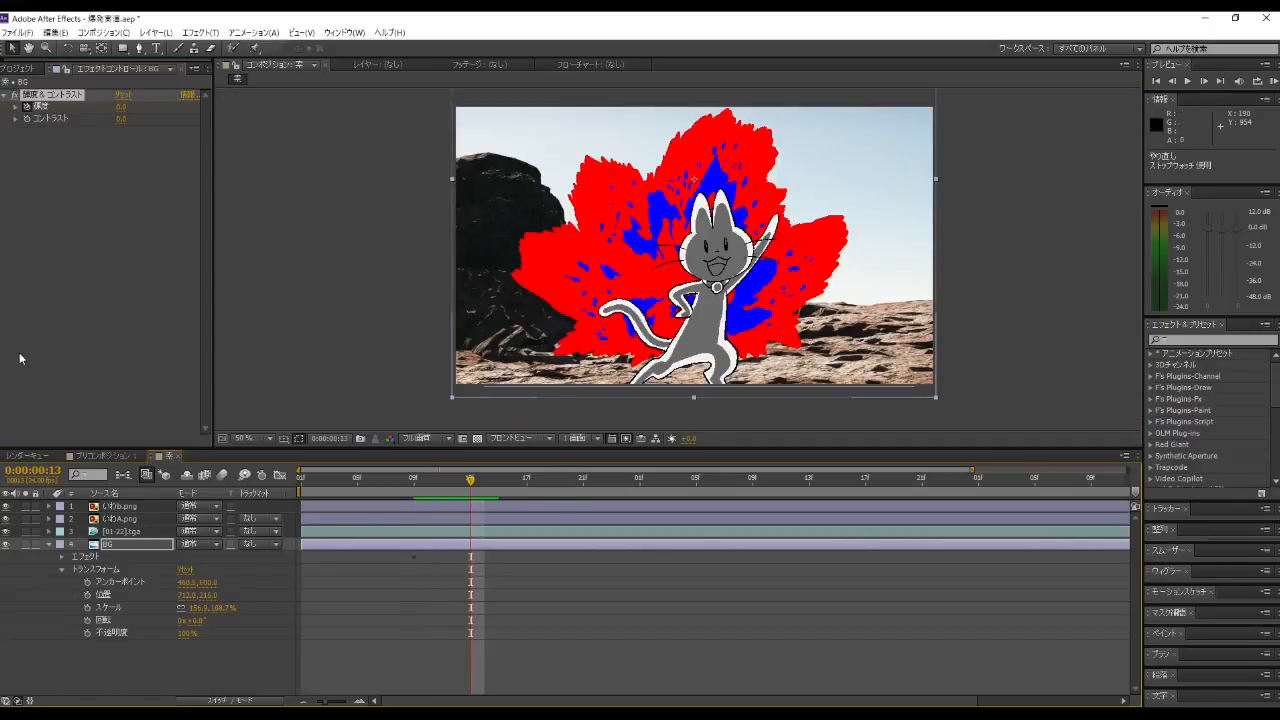
drag(120, 107, 46, 115)
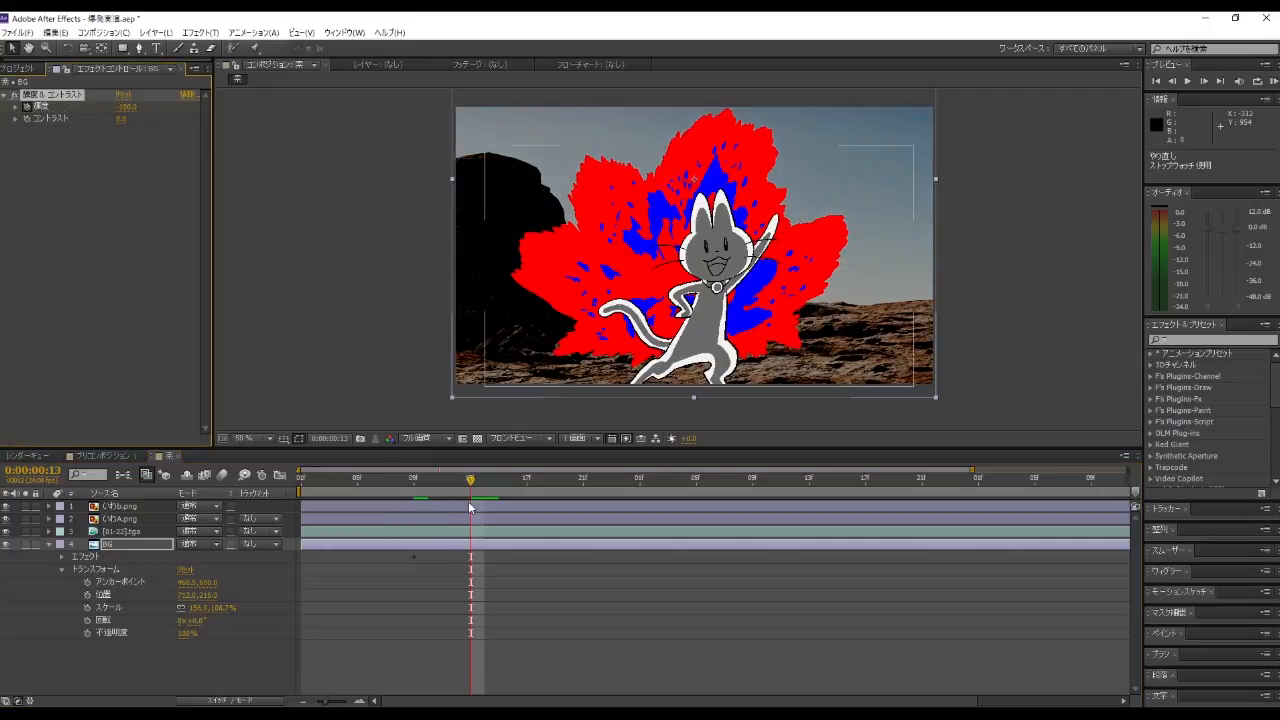
drag(463, 483, 343, 497)
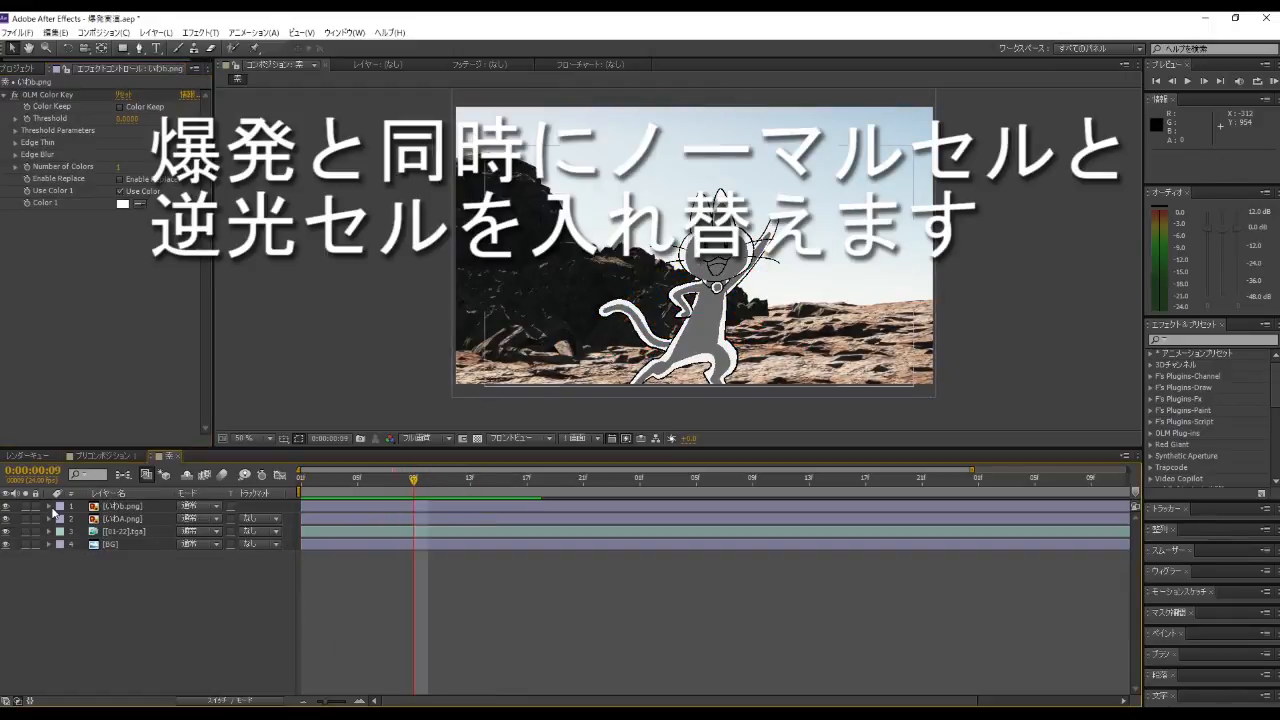
Step: Set the opacity of the いわb.png layer to 0% and keyframe it at 0:00:00:09
click(50, 507)
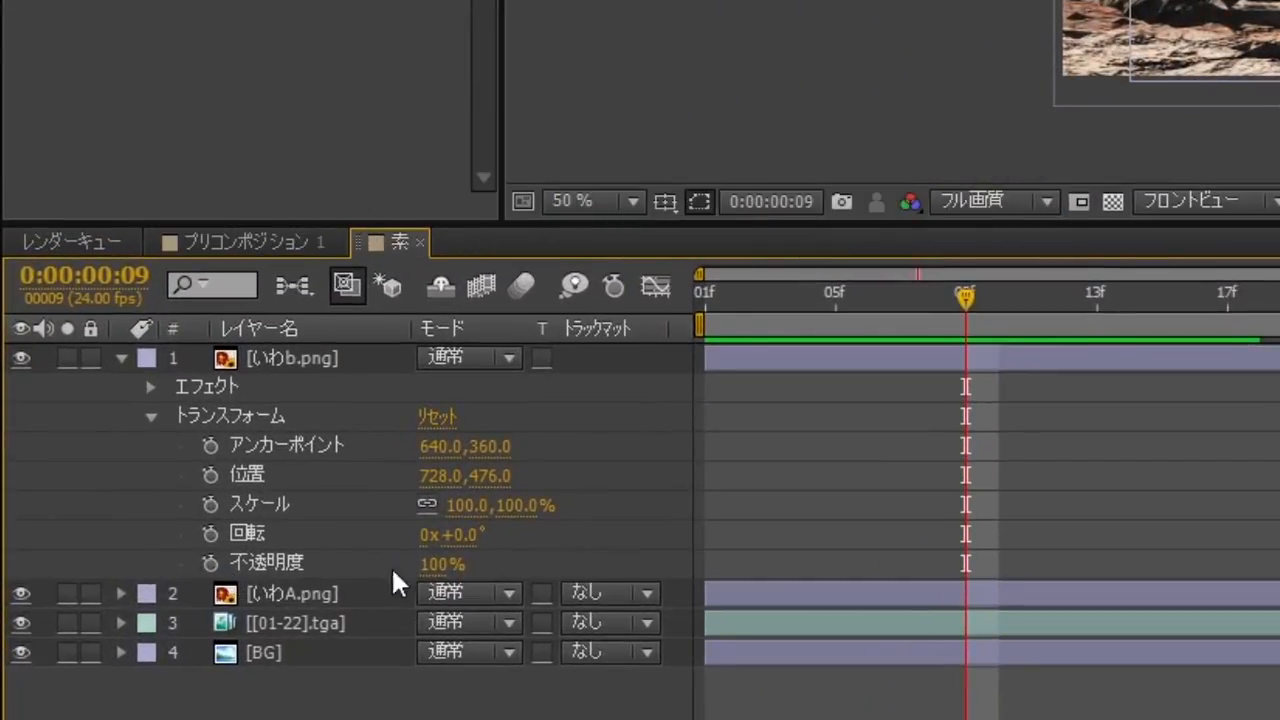
click(446, 565)
text(0)
key(Return)
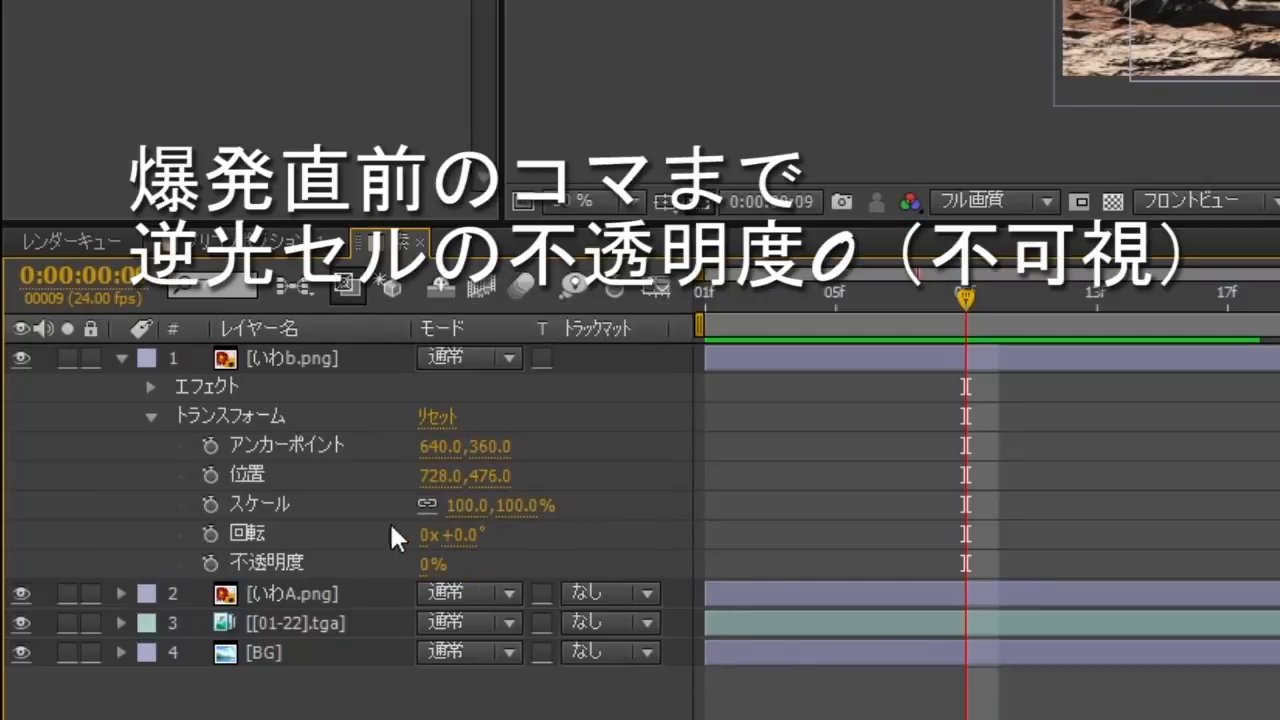
click(210, 562)
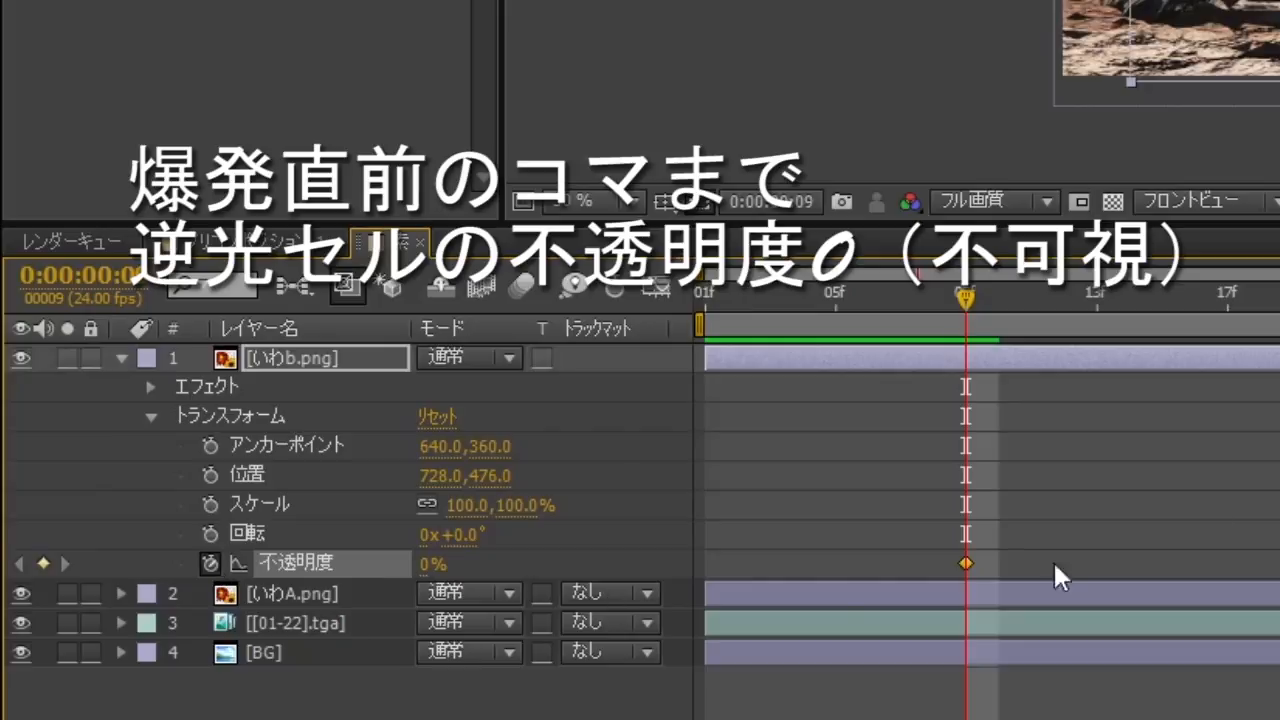
Step: Add a 100% opacity keyframe to the いわb.png layer at 0:00:00:15
drag(961, 285, 1182, 327)
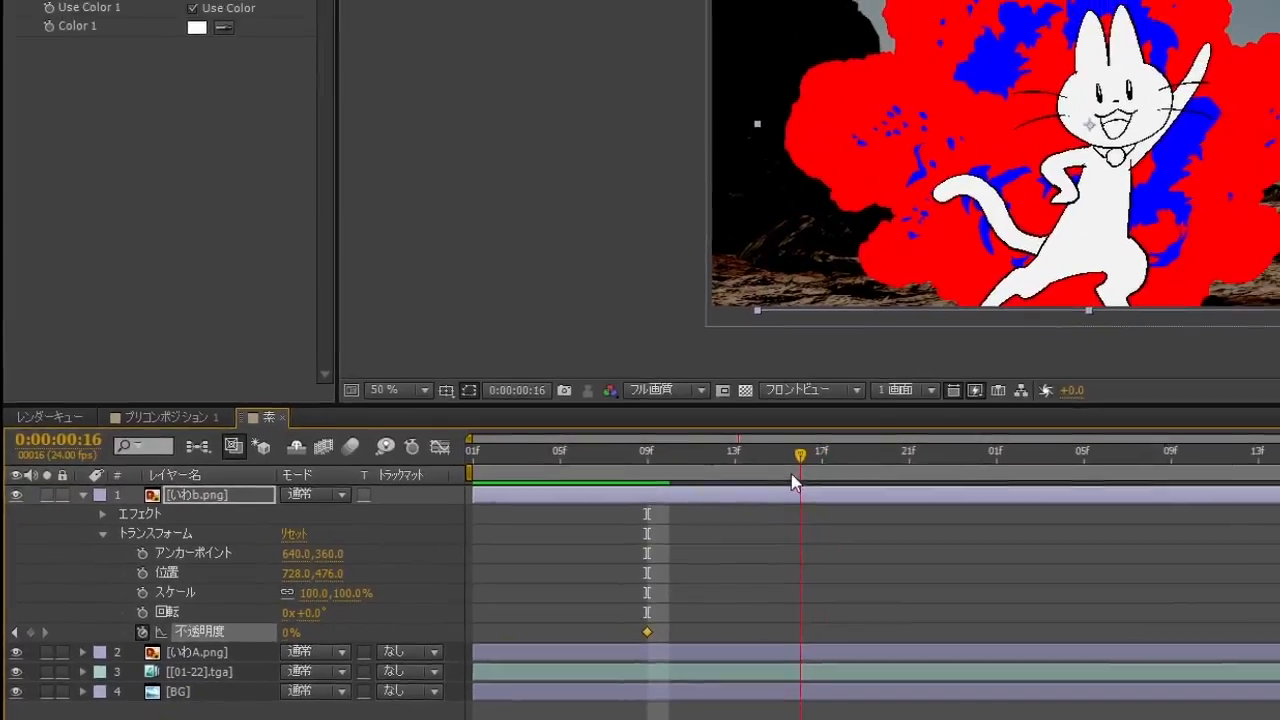
drag(791, 474, 778, 475)
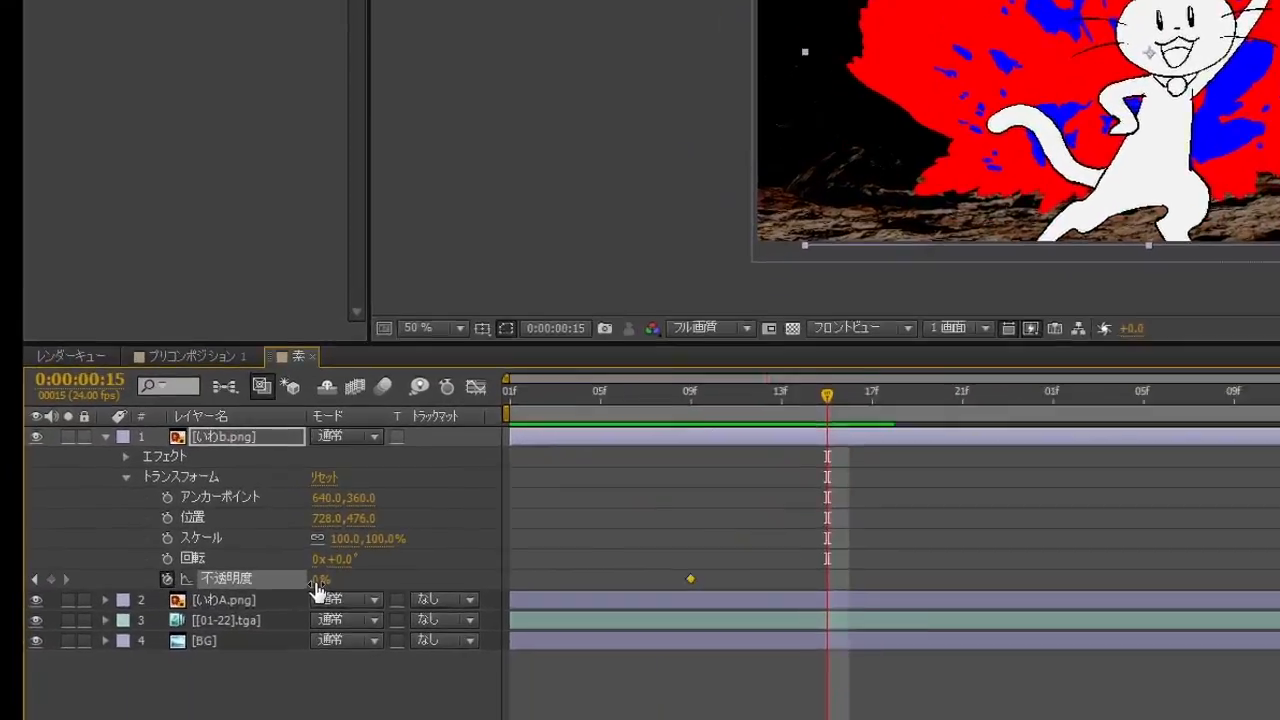
click(318, 580)
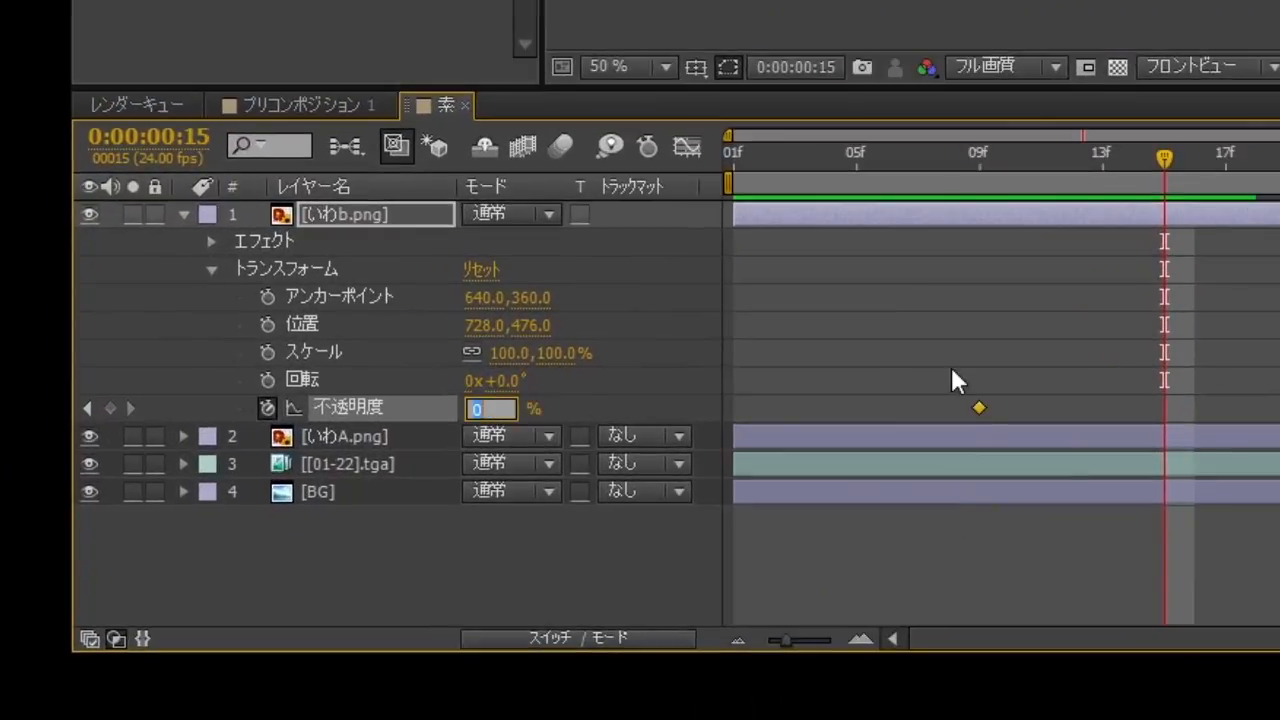
text(100)
key(Return)
key(Return)
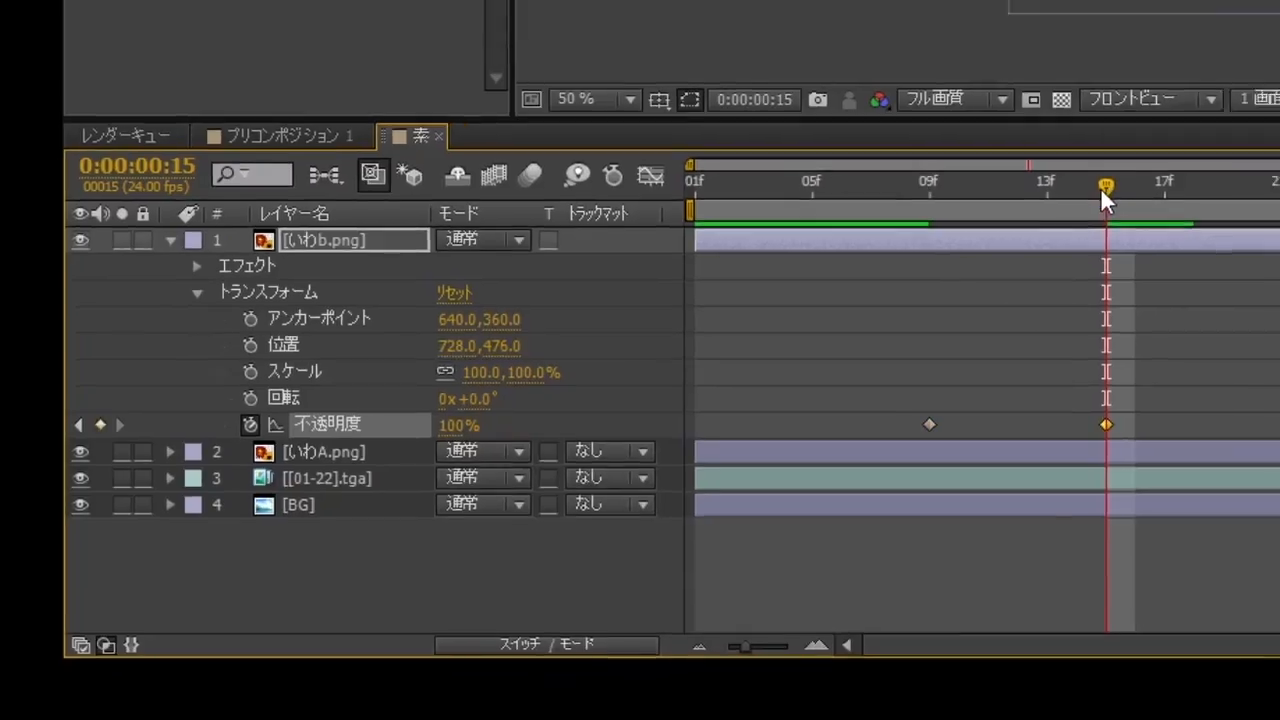
Step: Scrub back through the いわb.png fade to 0:00:00:01 and collapse the layer's properties
drag(1162, 160, 894, 166)
drag(367, 488, 291, 511)
click(31, 511)
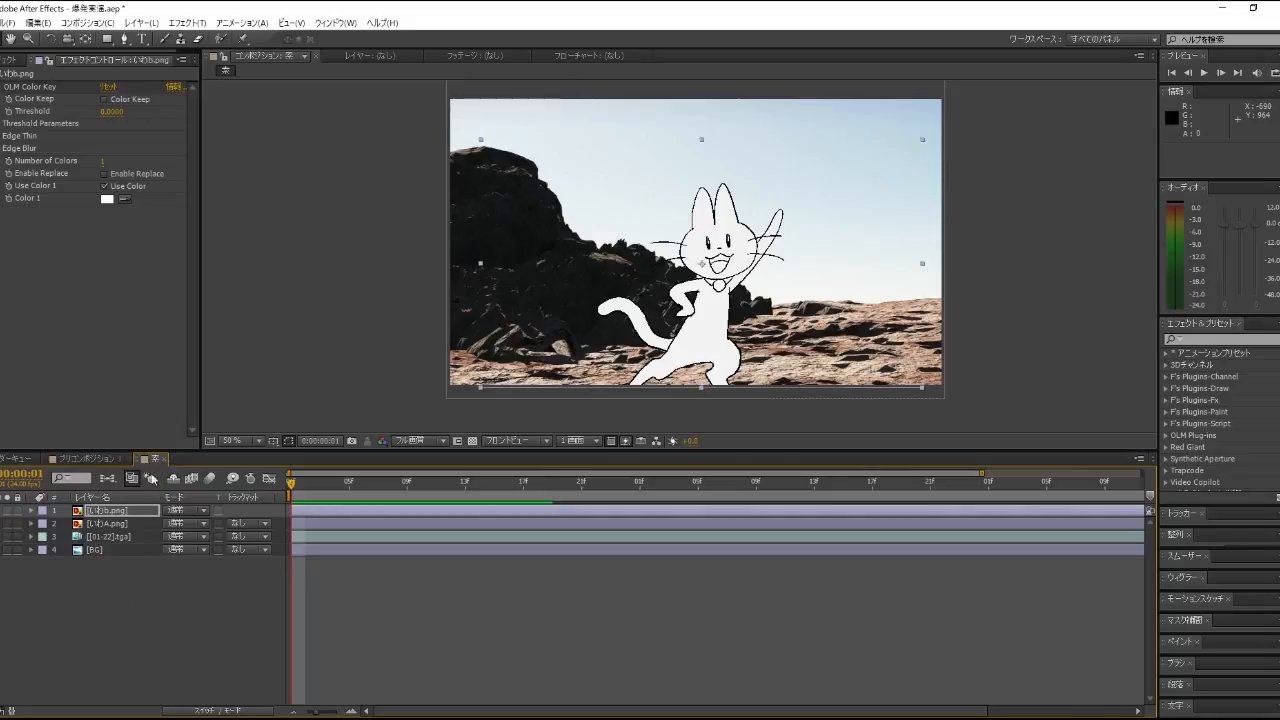
Step: Place the 素 composition as a layer in the empty プリコンポジション 1 composition
click(12, 59)
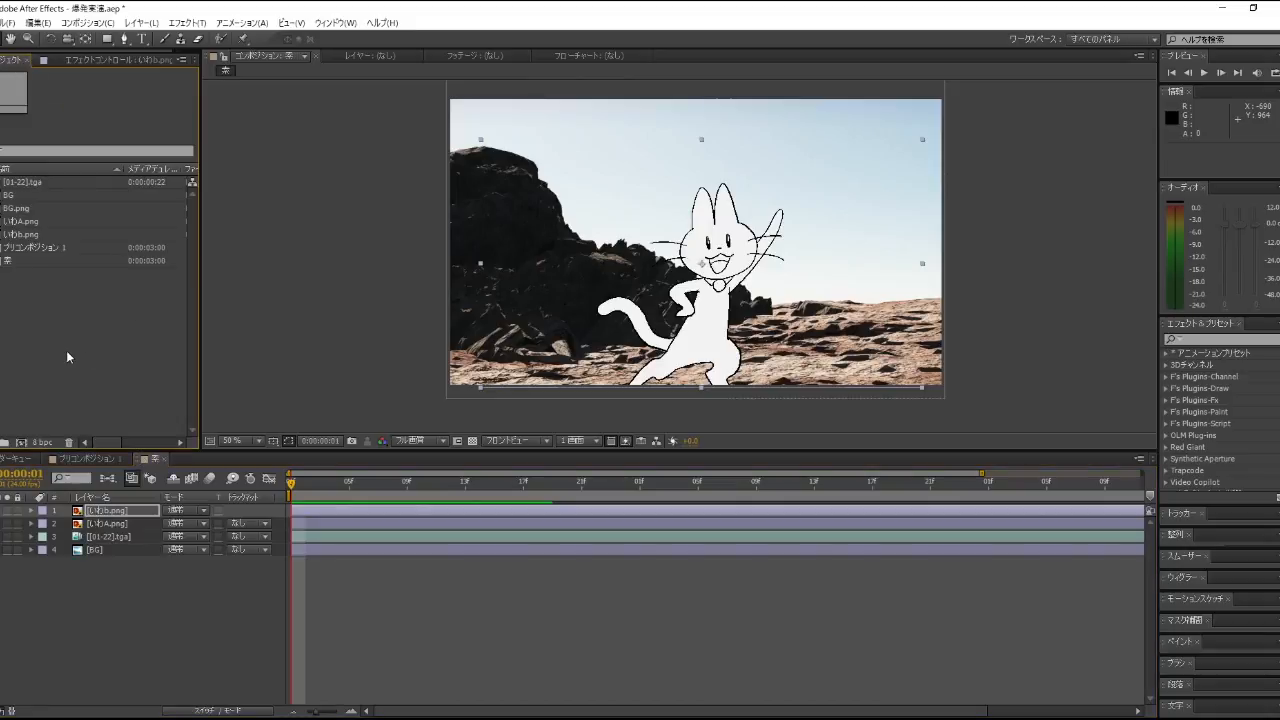
click(105, 460)
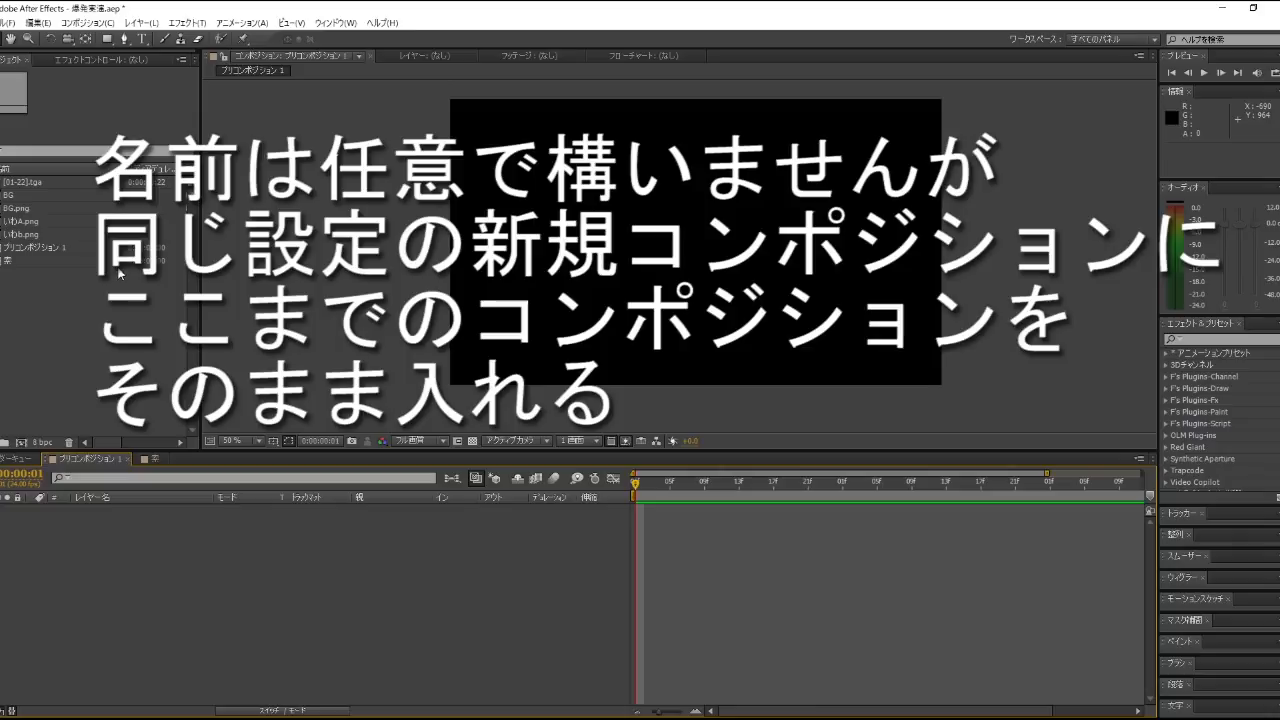
drag(44, 264, 146, 594)
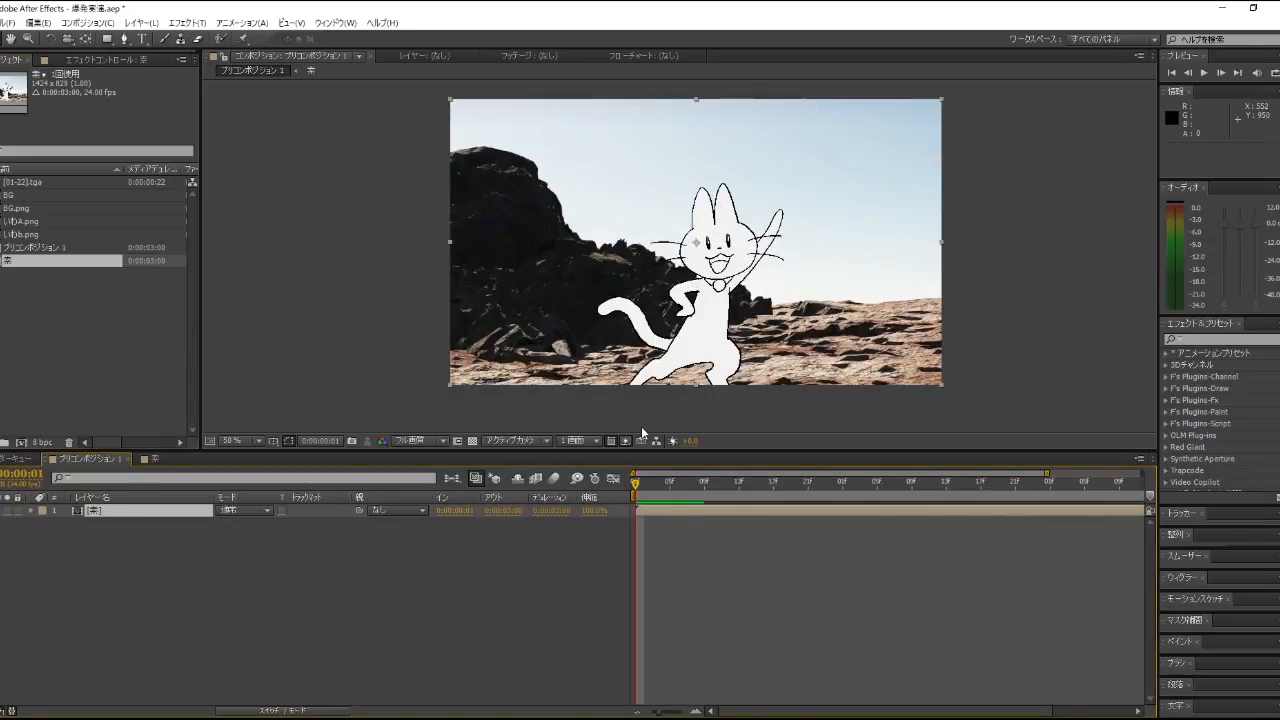
Step: Move the current time to 0:00:01:14 and examine the red and blue explosion areas around the cat
scroll(703, 389, up, 1)
scroll(703, 389, down, 2)
drag(871, 484, 955, 512)
scroll(724, 362, up, 1)
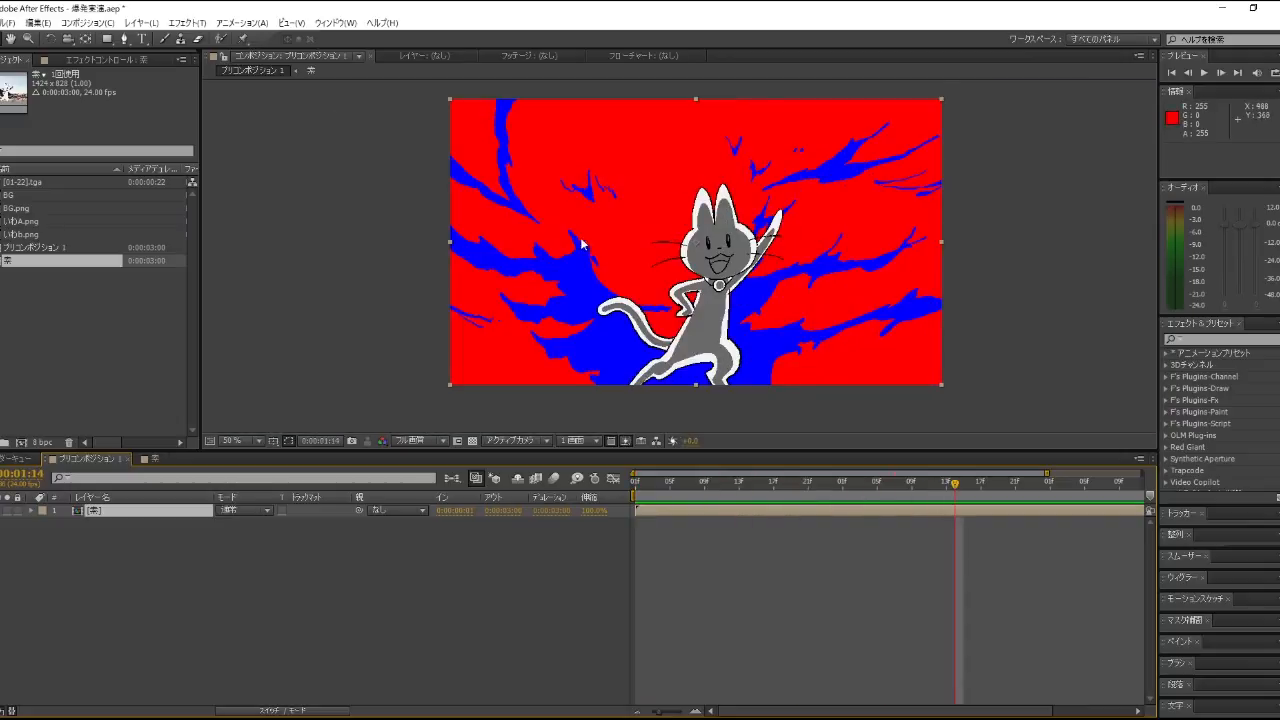
scroll(676, 258, up, 2)
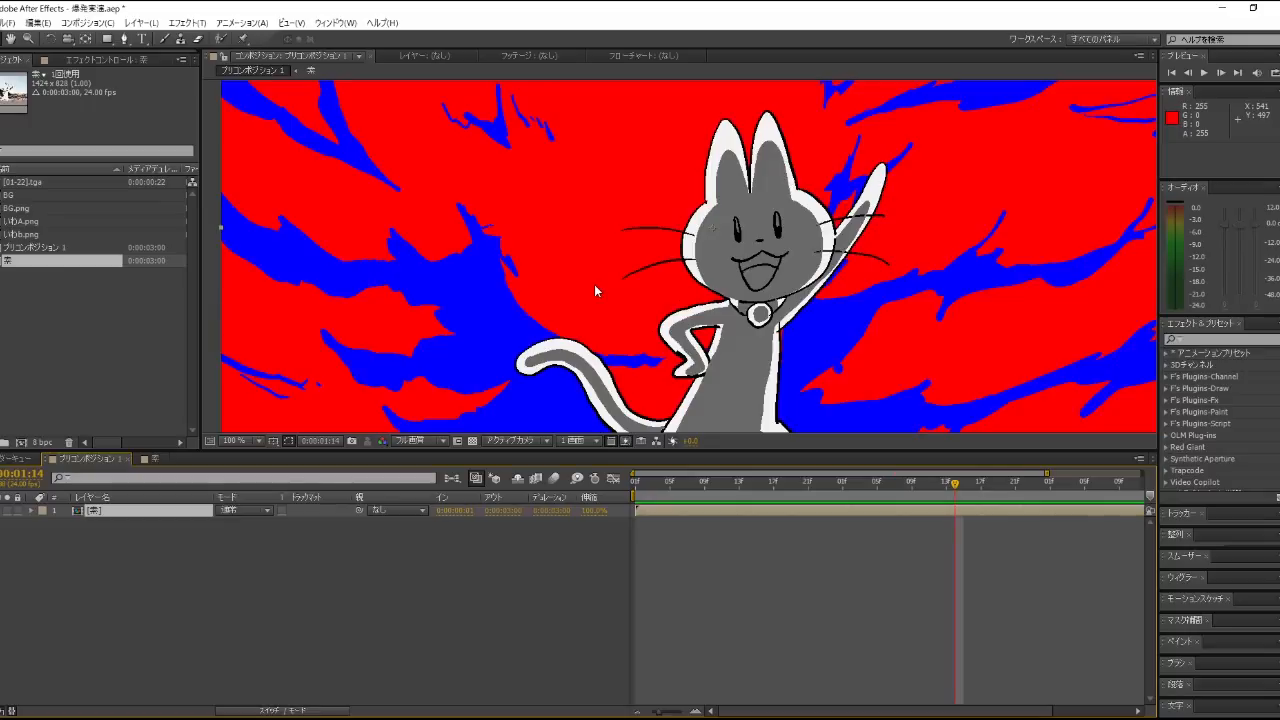
scroll(627, 236, down, 2)
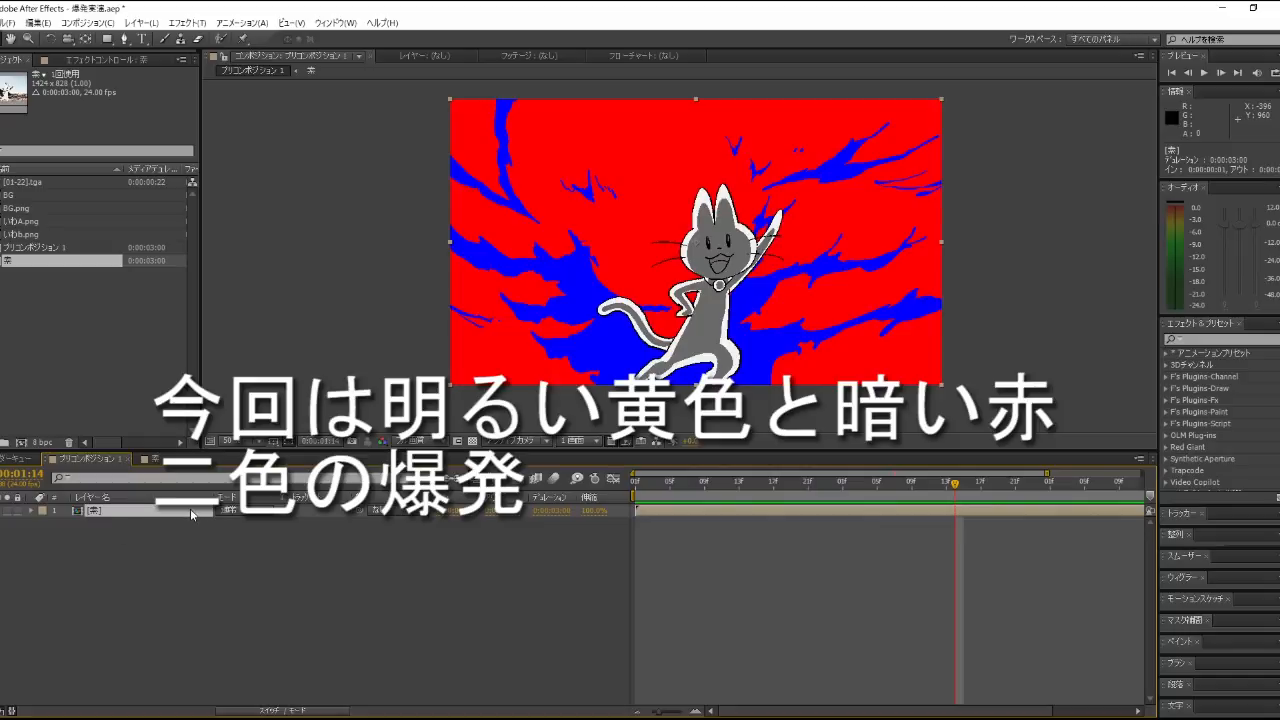
Step: Duplicate the 素 layer in プリコンポジション 1 and select the upper copy
key(ctrl+d)
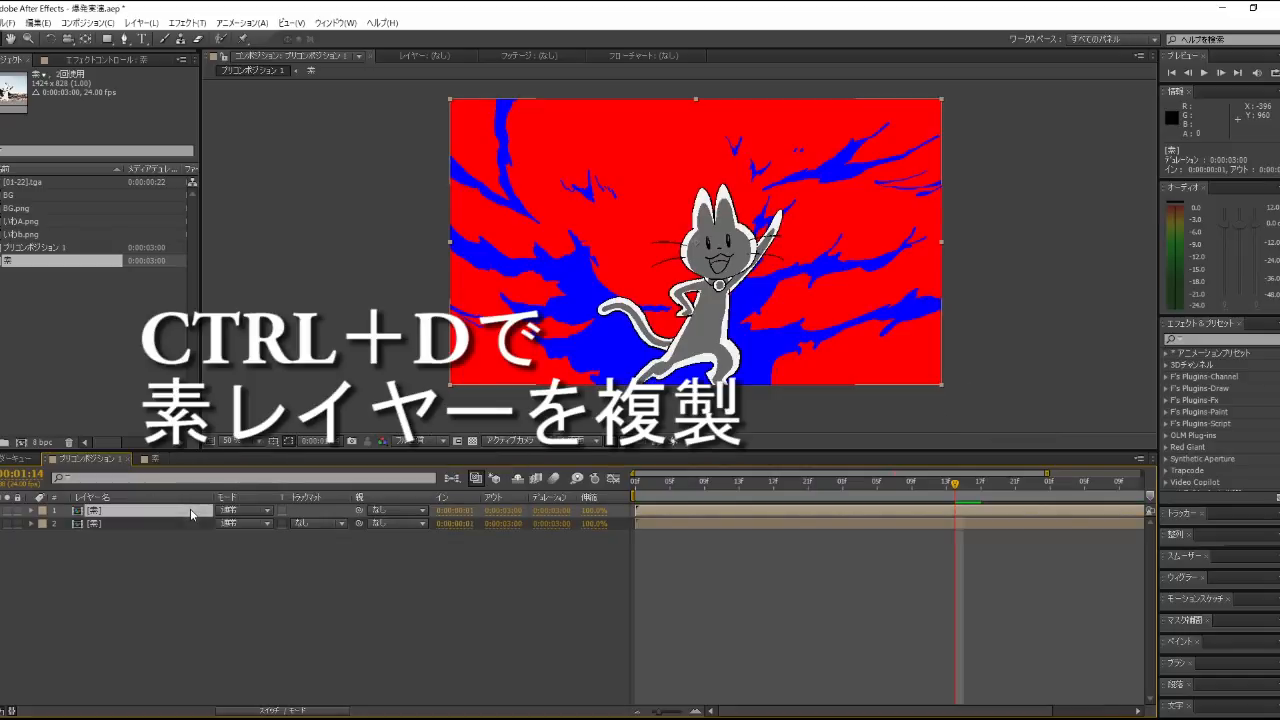
click(179, 521)
click(159, 511)
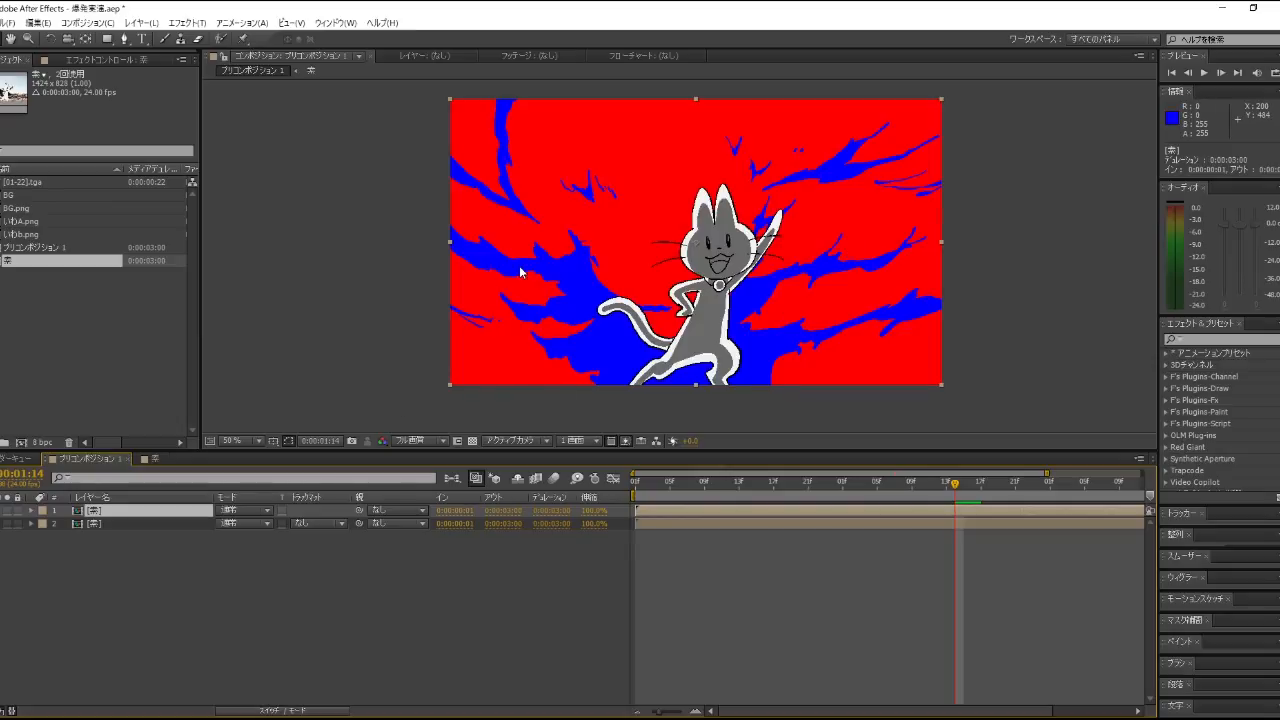
Step: Apply the OLM Color Key effect to the upper 素 layer and sample the explosion's red as Color 1
key(period)
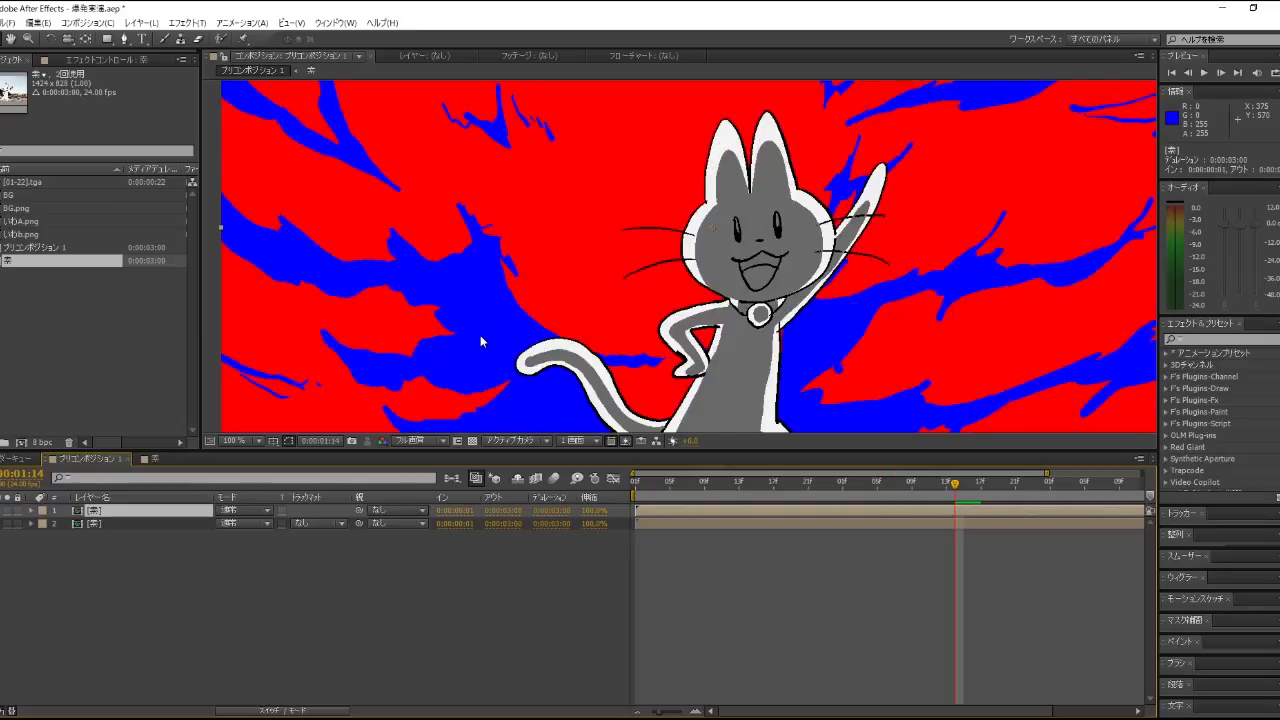
scroll(541, 293, up, 2)
scroll(431, 318, down, 1)
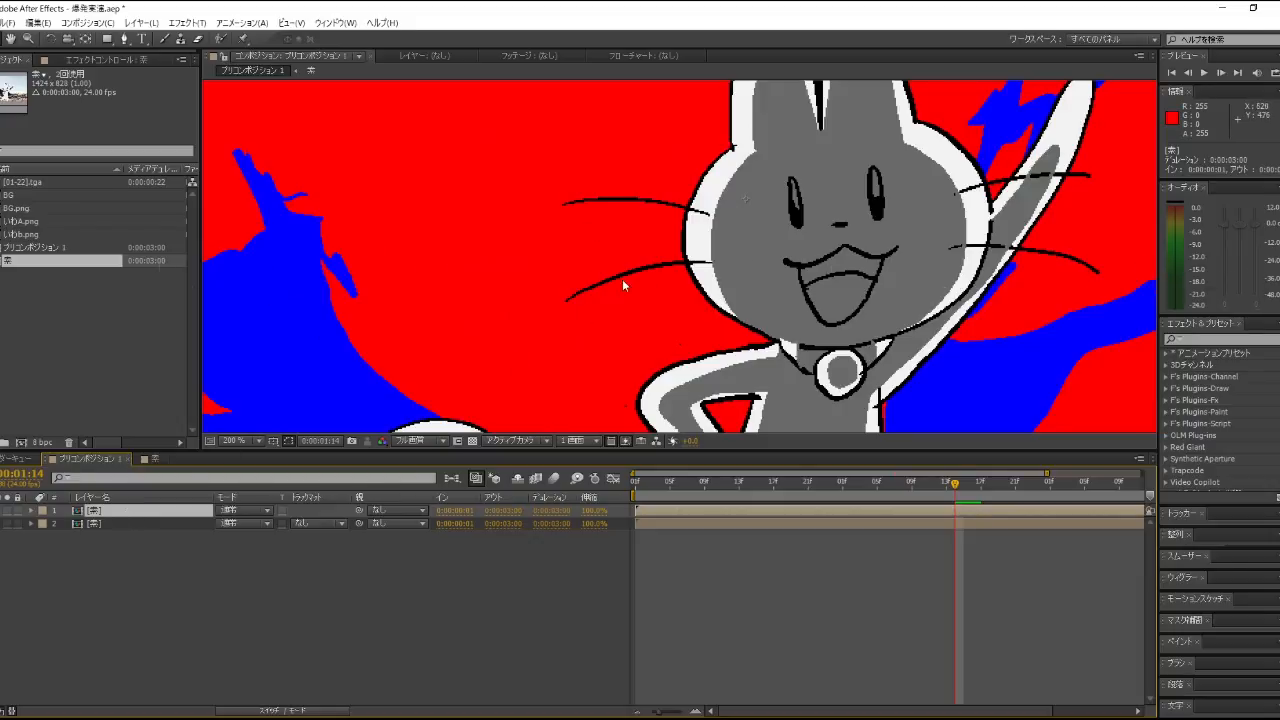
click(187, 22)
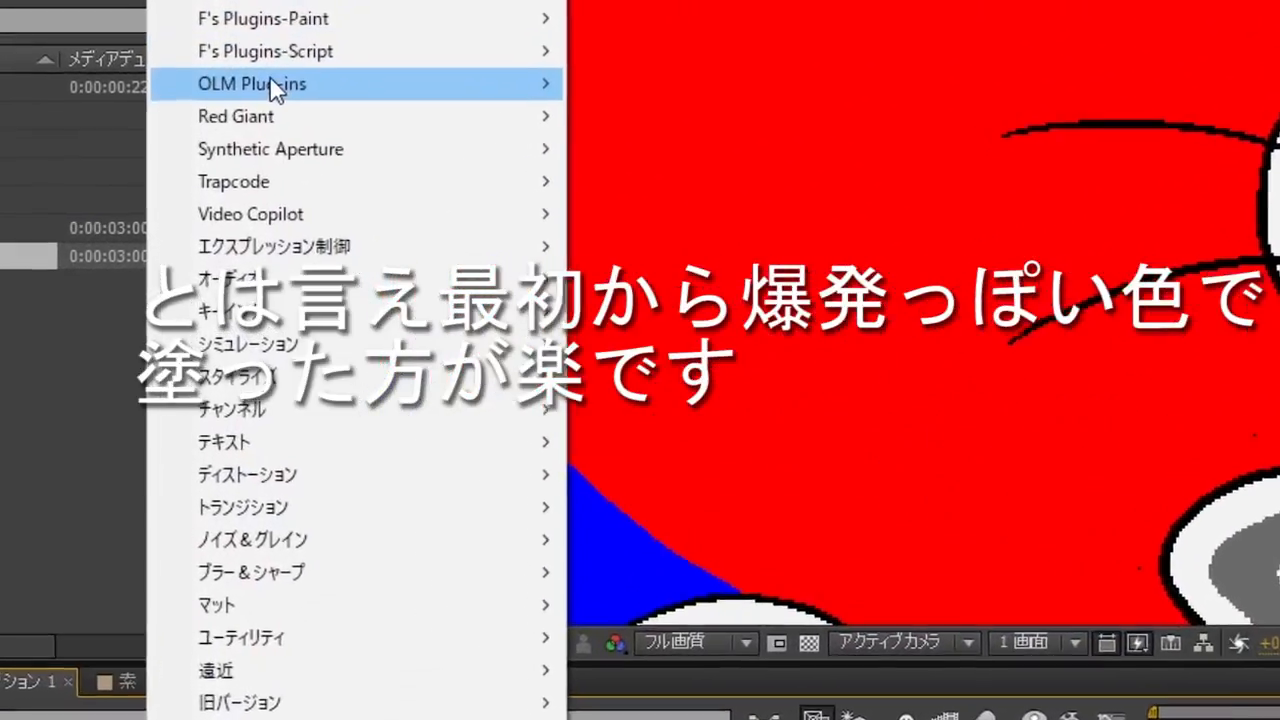
mouse_move(252, 109)
click(691, 162)
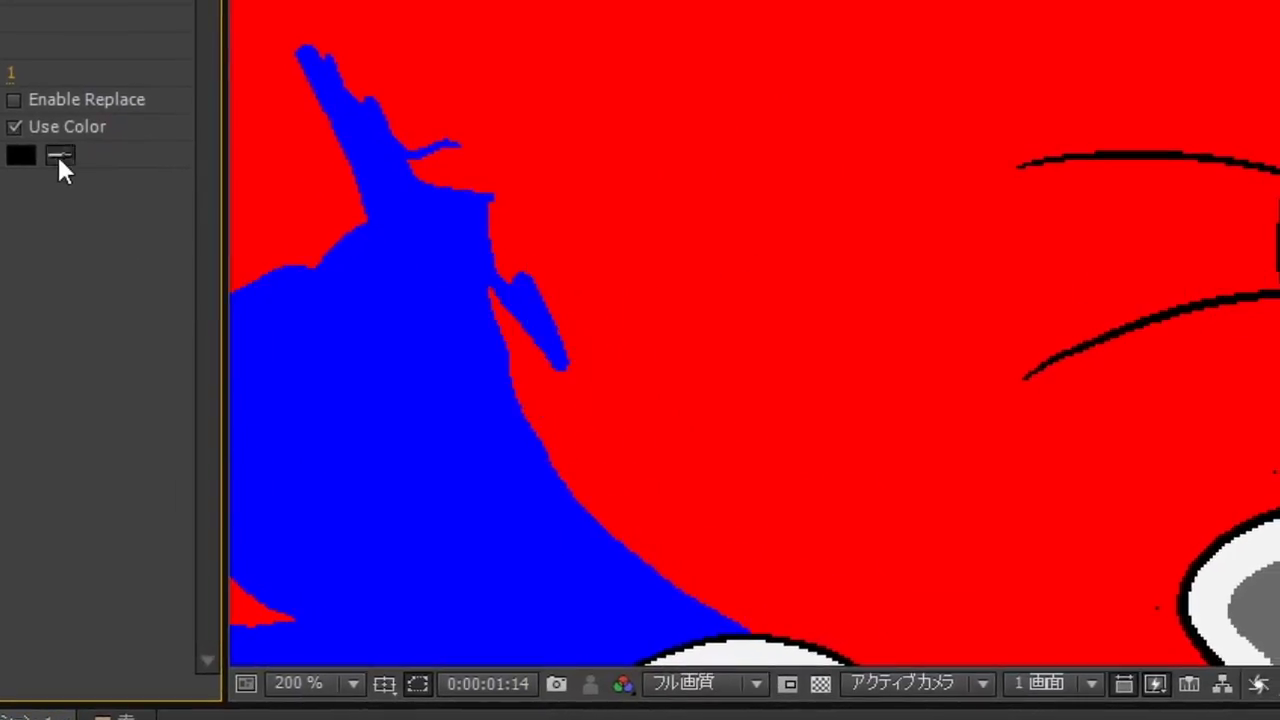
click(59, 157)
click(871, 62)
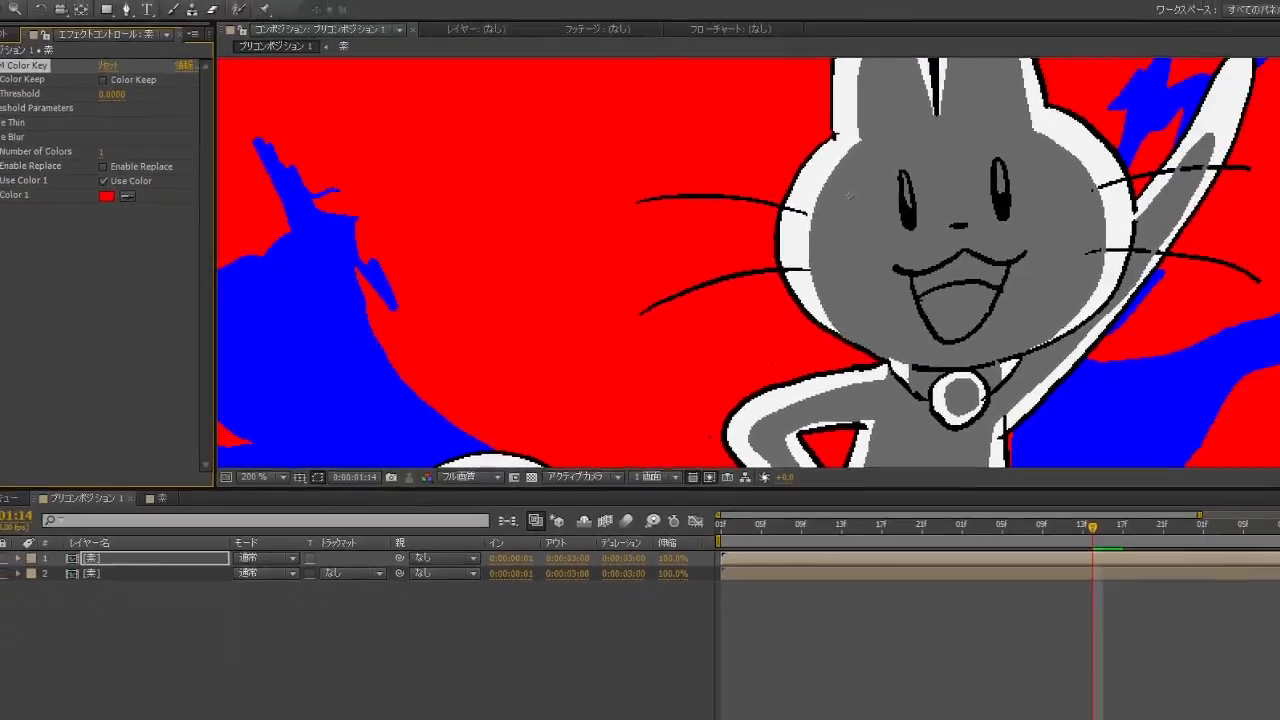
Step: Enable Color Keep in the upper layer's OLM Color Key and compare the result with the lower 素 layer shown and hidden
scroll(512, 359, down, 2)
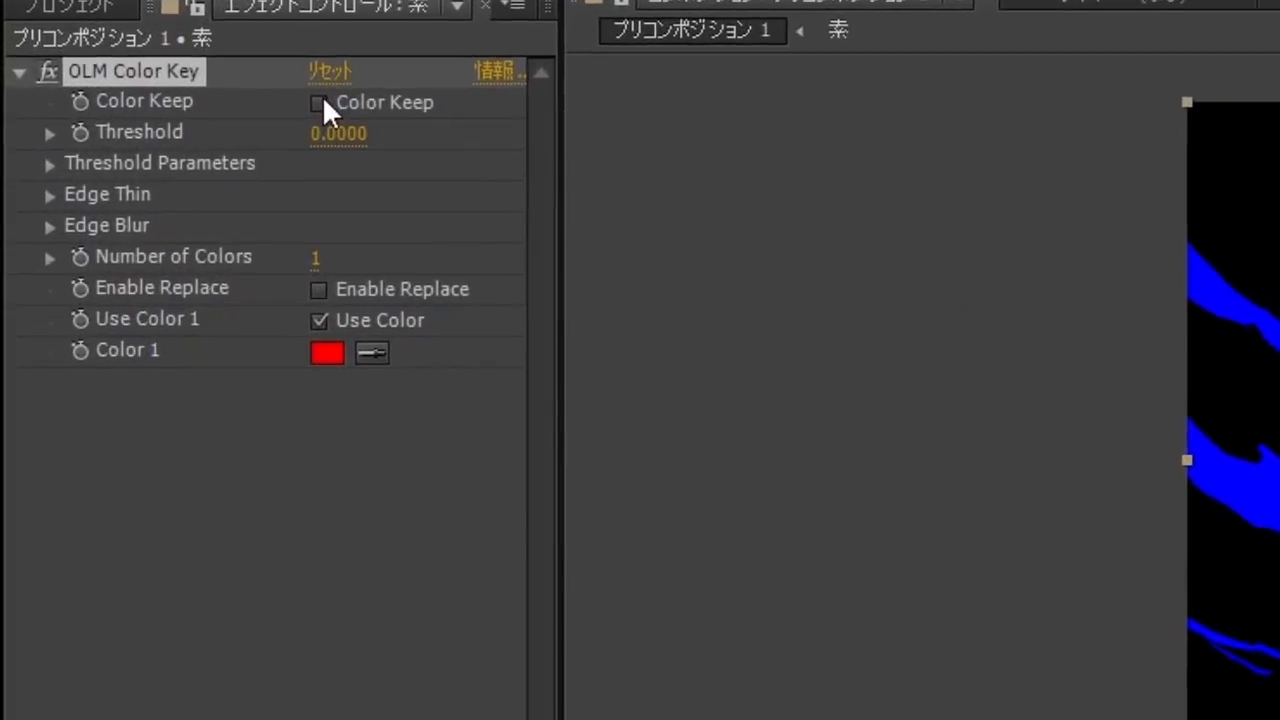
click(120, 107)
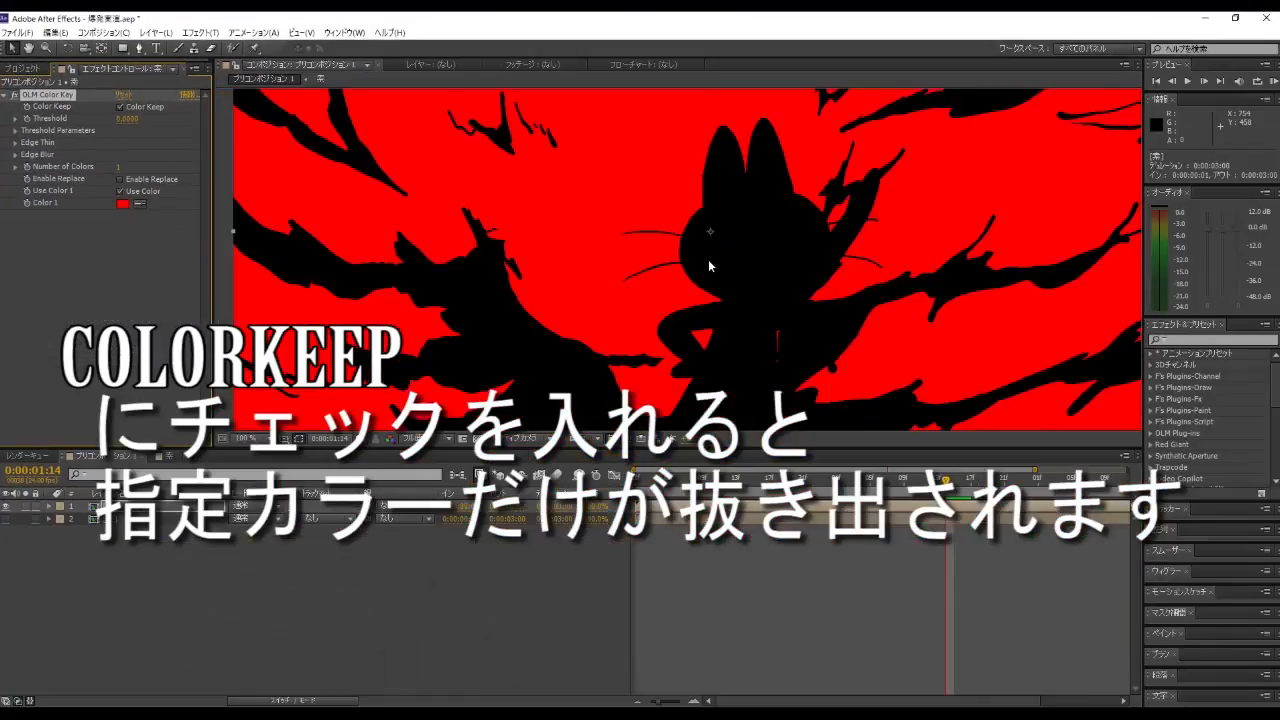
click(5, 519)
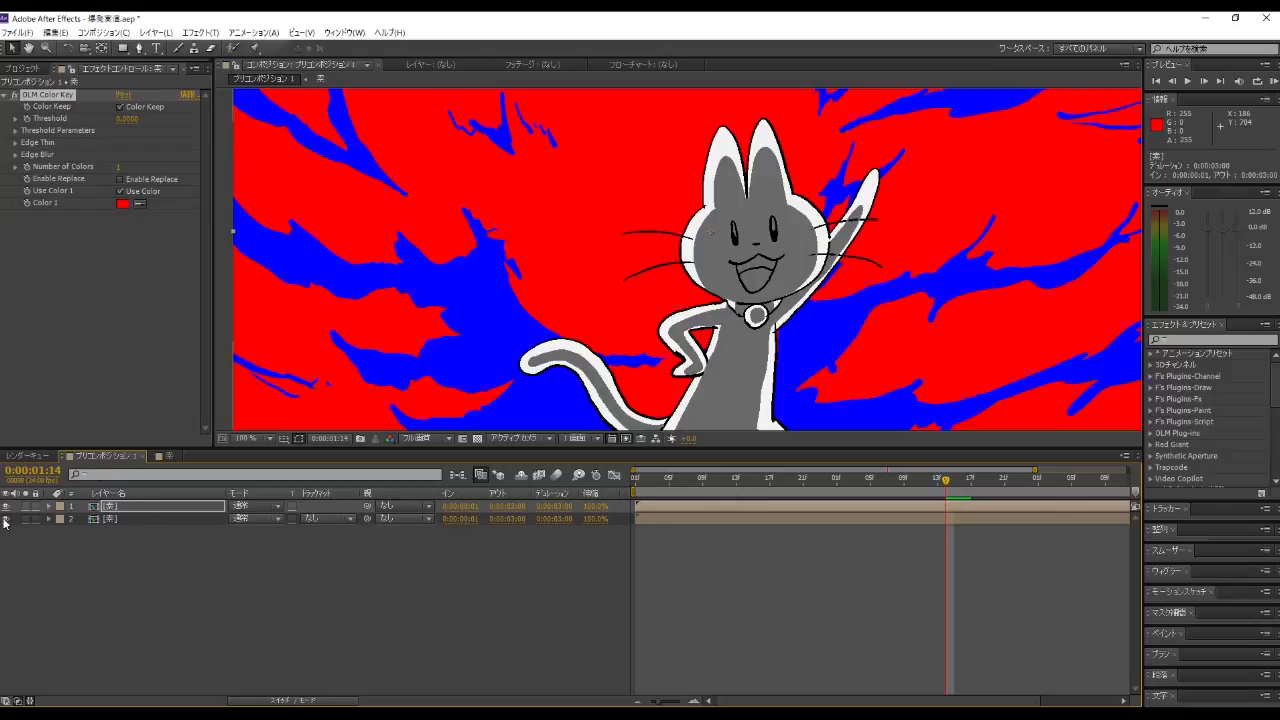
click(6, 519)
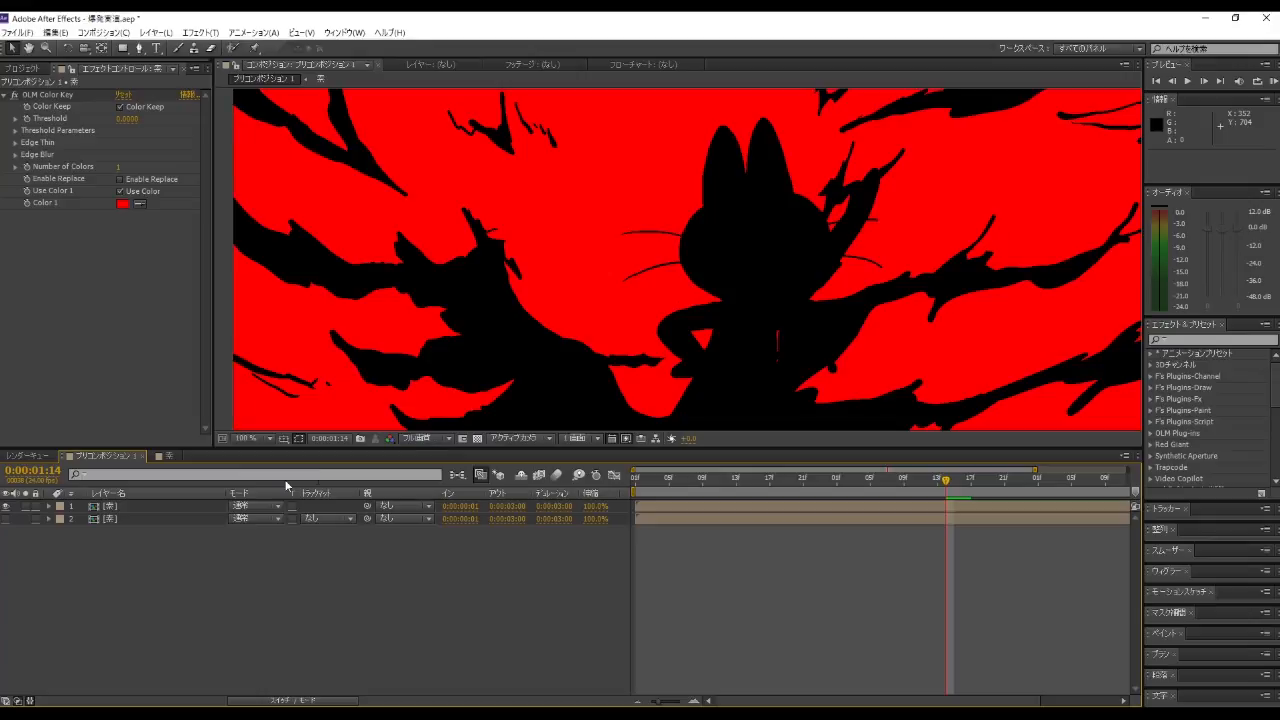
Step: Show the lower 素 layer again and apply the 塗り effect to the upper 素 layer
click(139, 519)
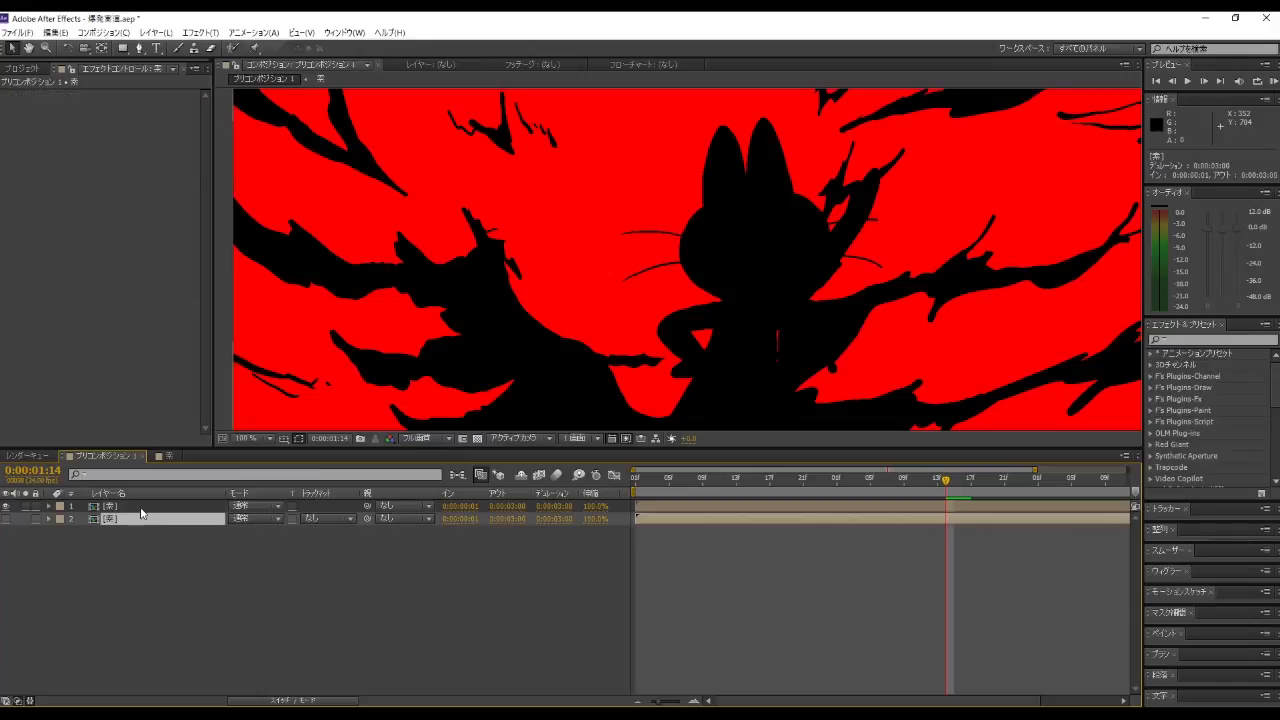
click(139, 507)
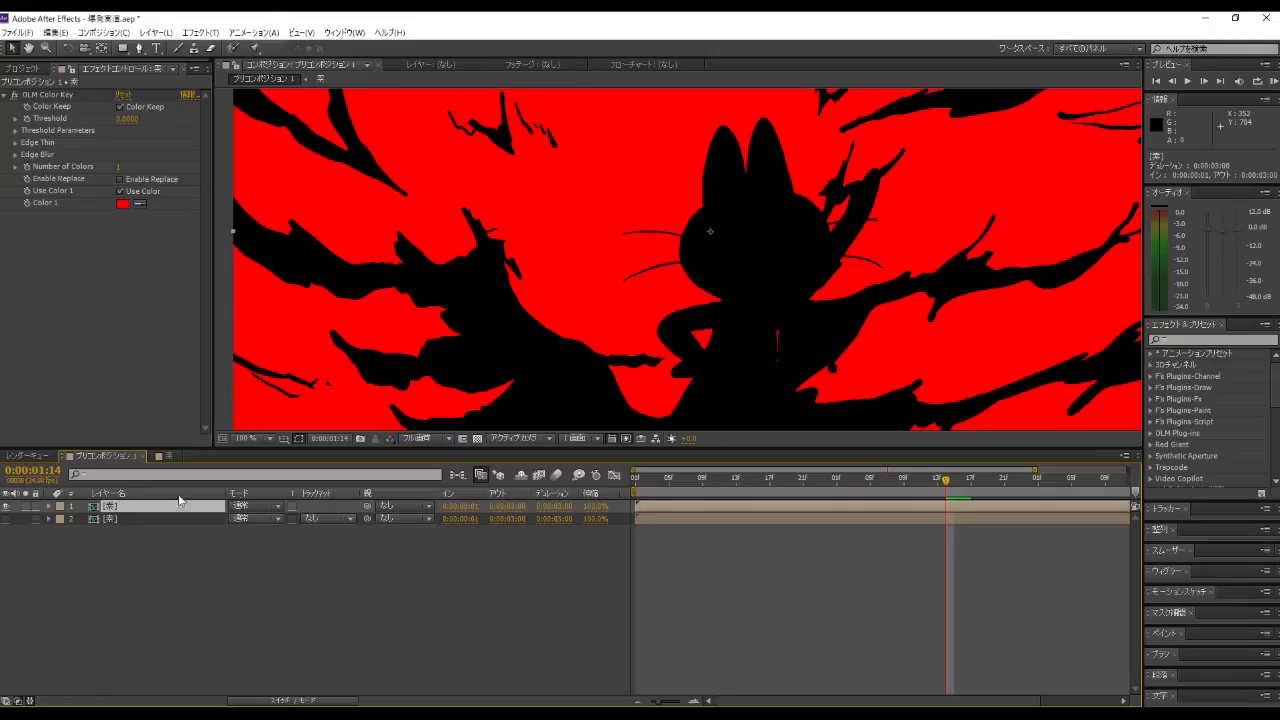
click(5, 519)
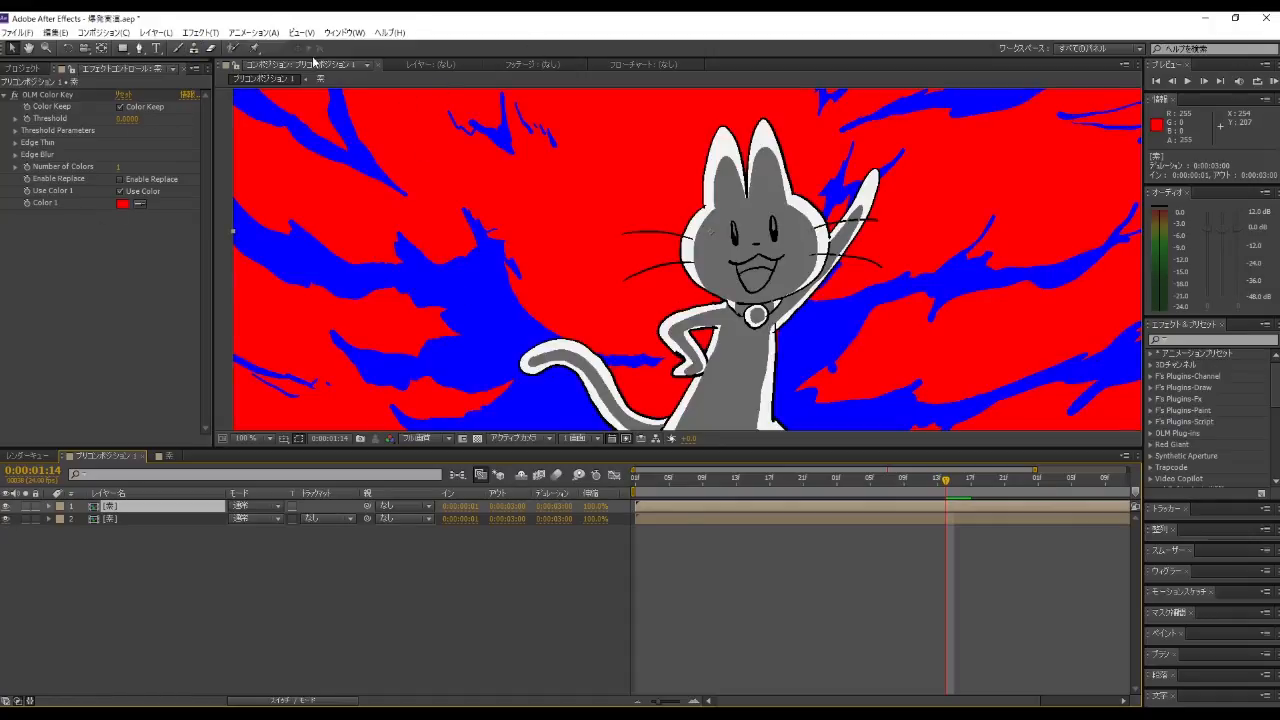
click(200, 33)
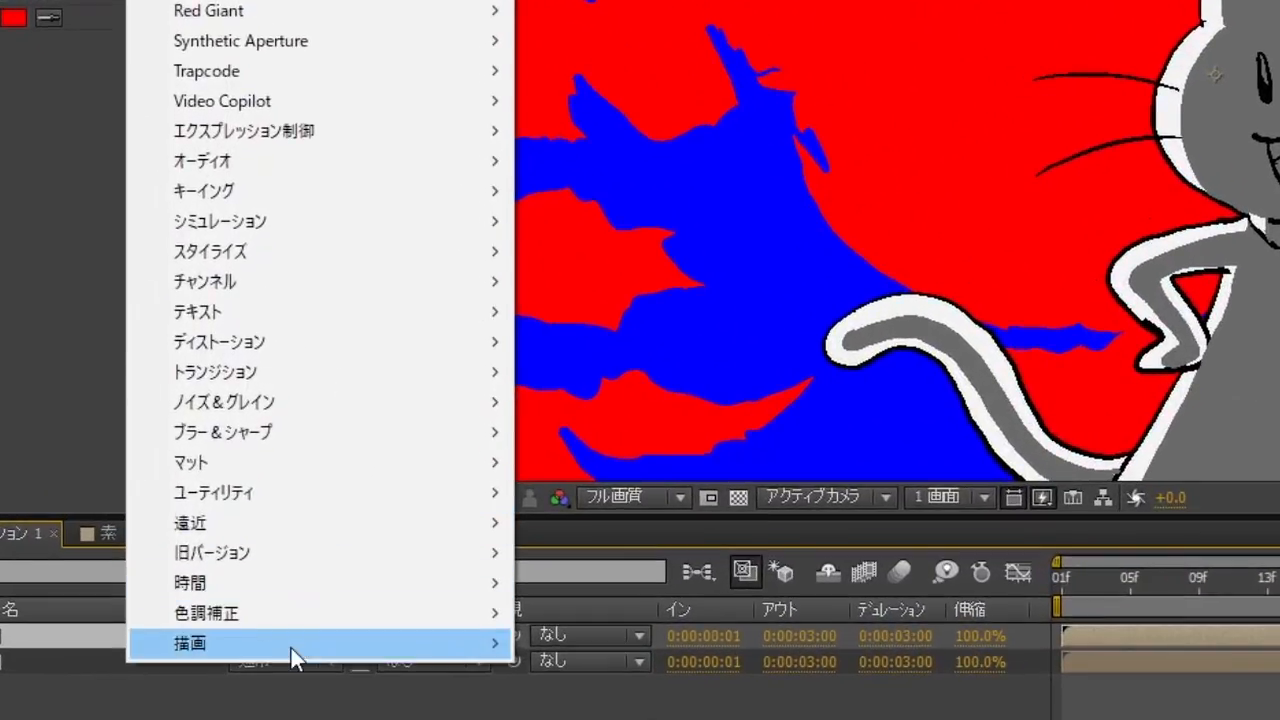
mouse_move(292, 648)
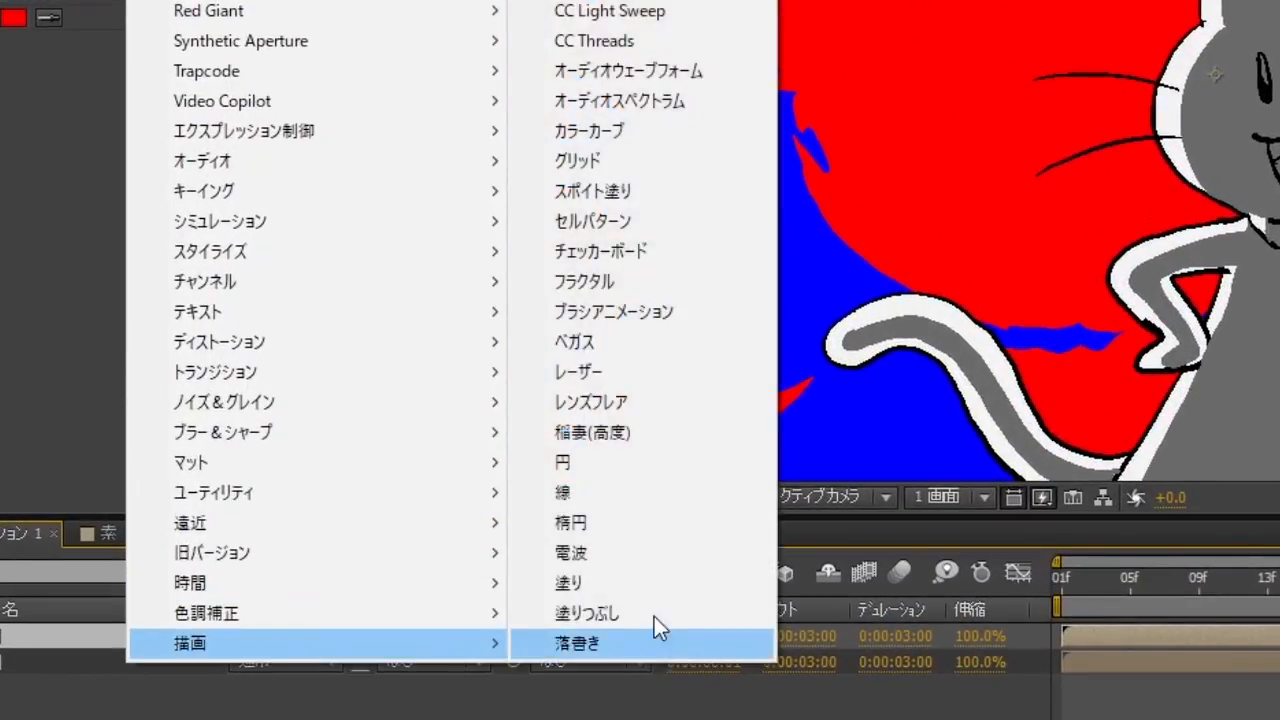
click(650, 581)
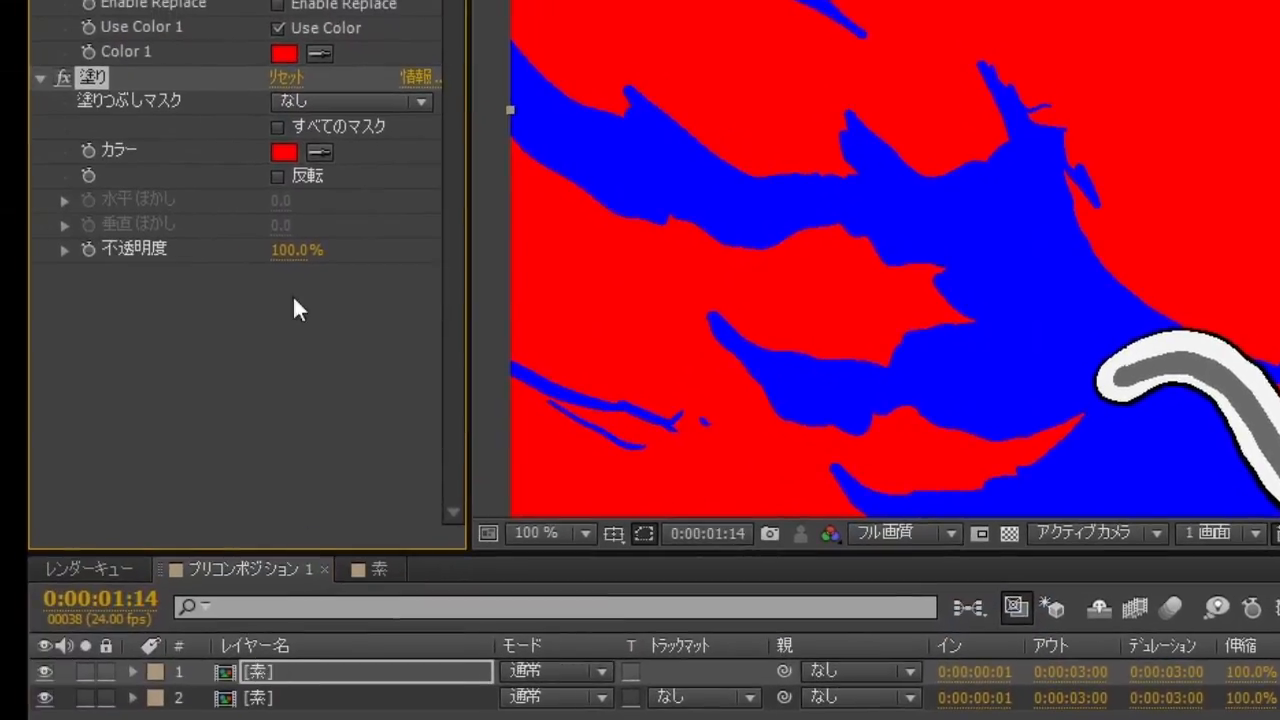
Step: Set the 塗り effect's color to yellow-green C6EC40
click(284, 152)
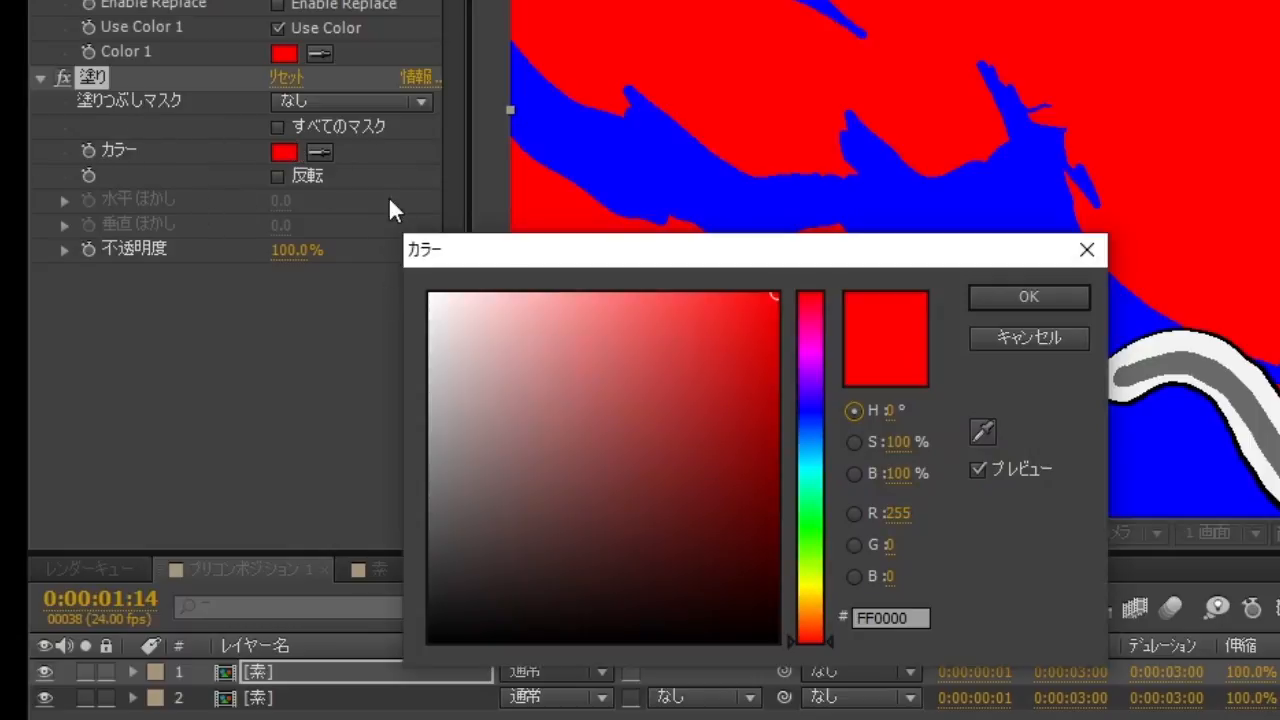
mouse_move(717, 460)
mouse_down()
mouse_move(821, 508)
mouse_move(823, 528)
mouse_up()
click(810, 570)
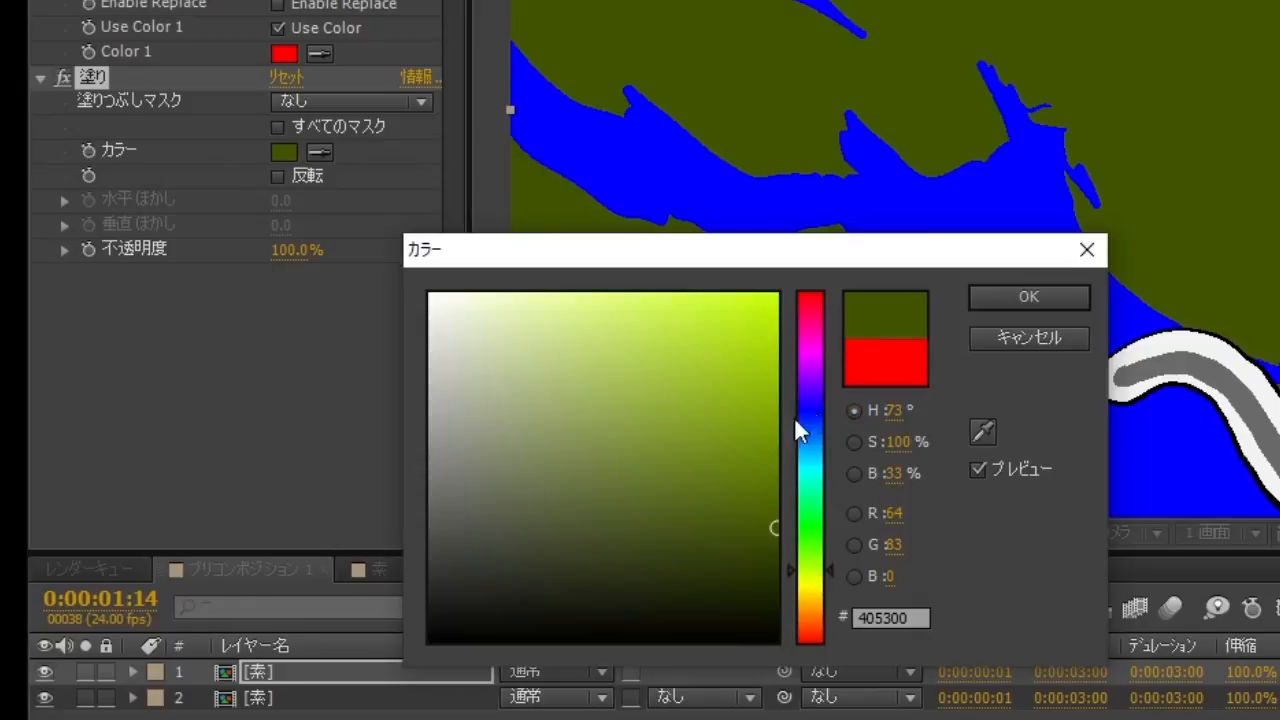
mouse_move(766, 451)
mouse_down()
mouse_move(783, 420)
mouse_move(772, 378)
mouse_move(683, 318)
mouse_up()
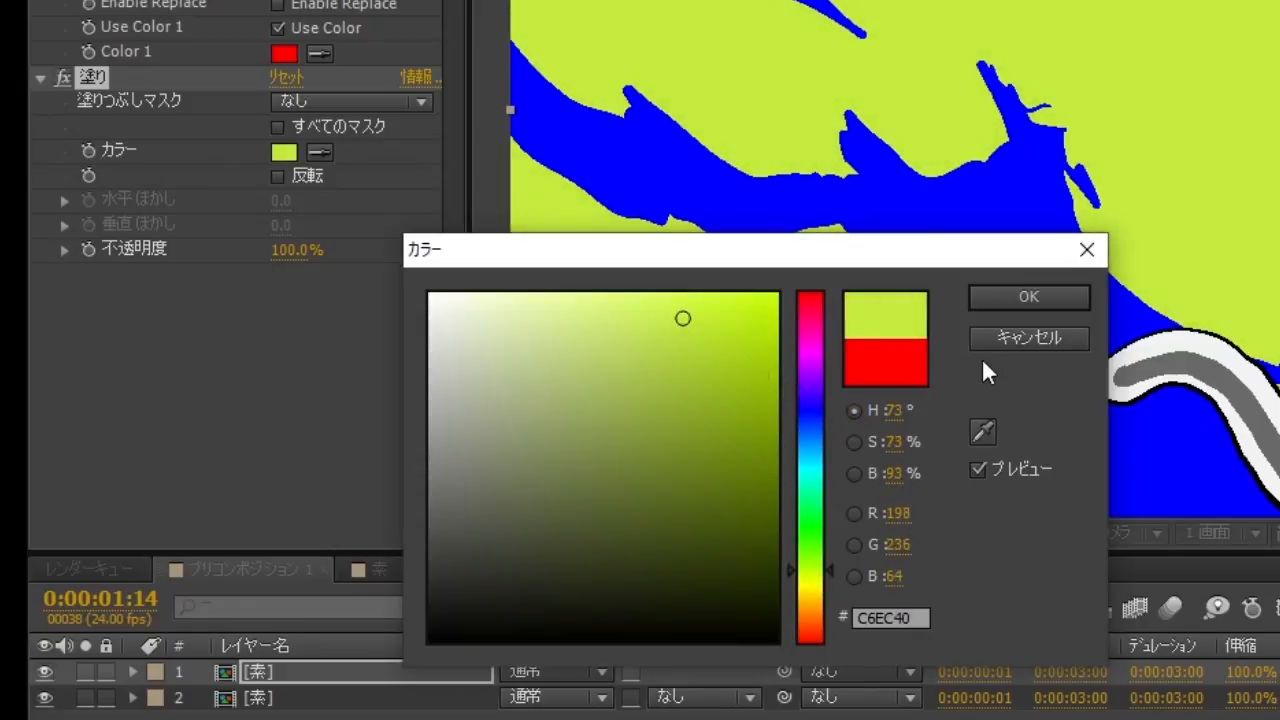
click(1054, 299)
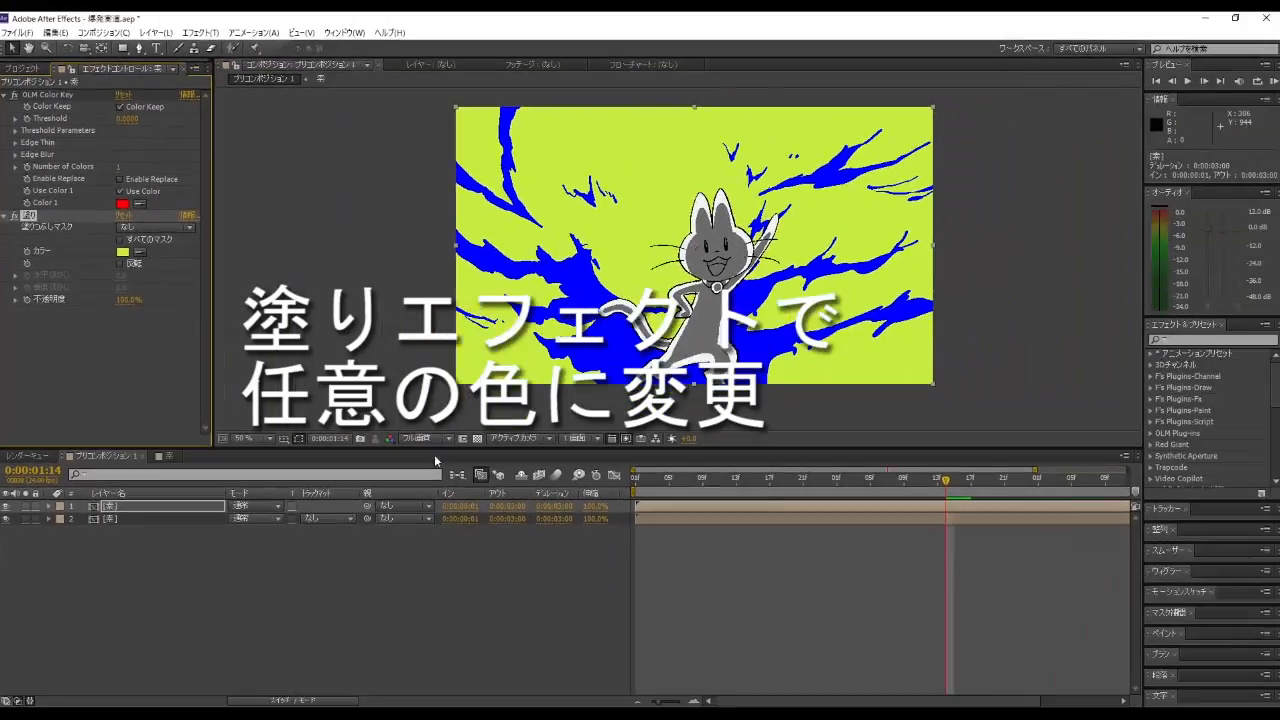
Step: Move the current time back to 0:00:01:04 and examine the recolored explosion around the cat
drag(947, 480, 904, 483)
drag(793, 497, 857, 520)
key(period)
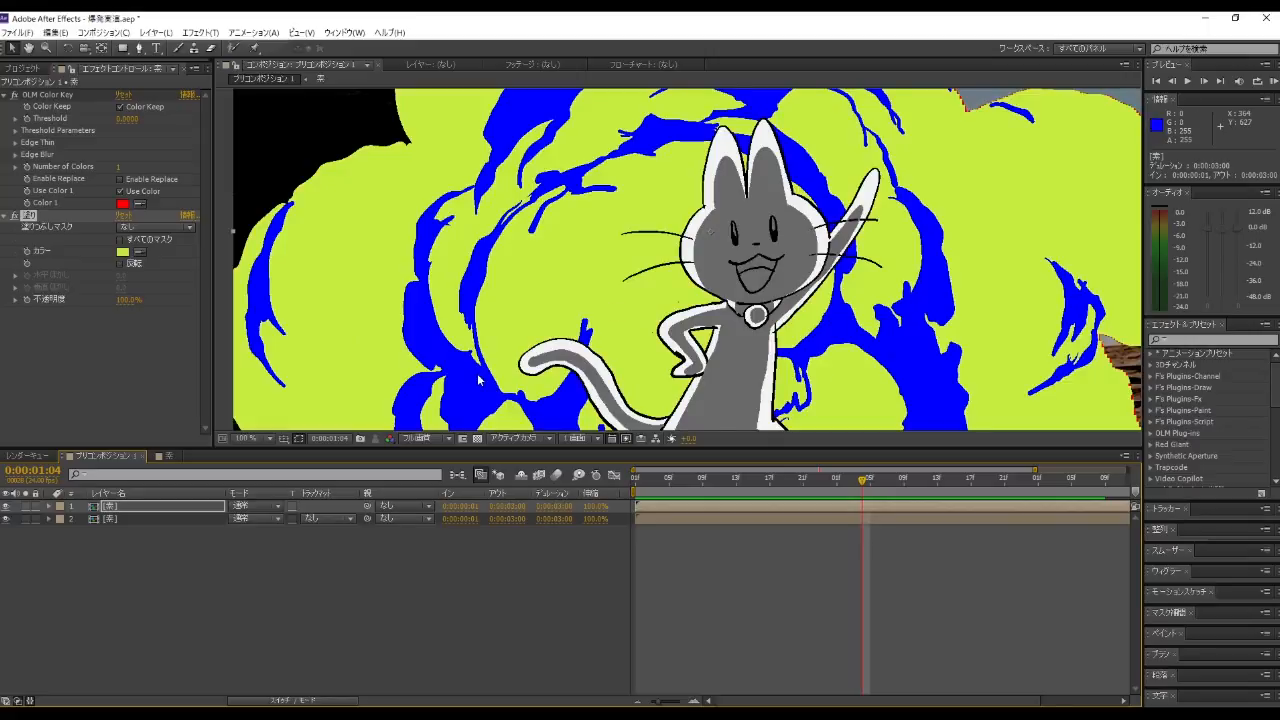
Step: Duplicate the lower, unkeyed 素 layer in プリコンポジション 1
click(133, 508)
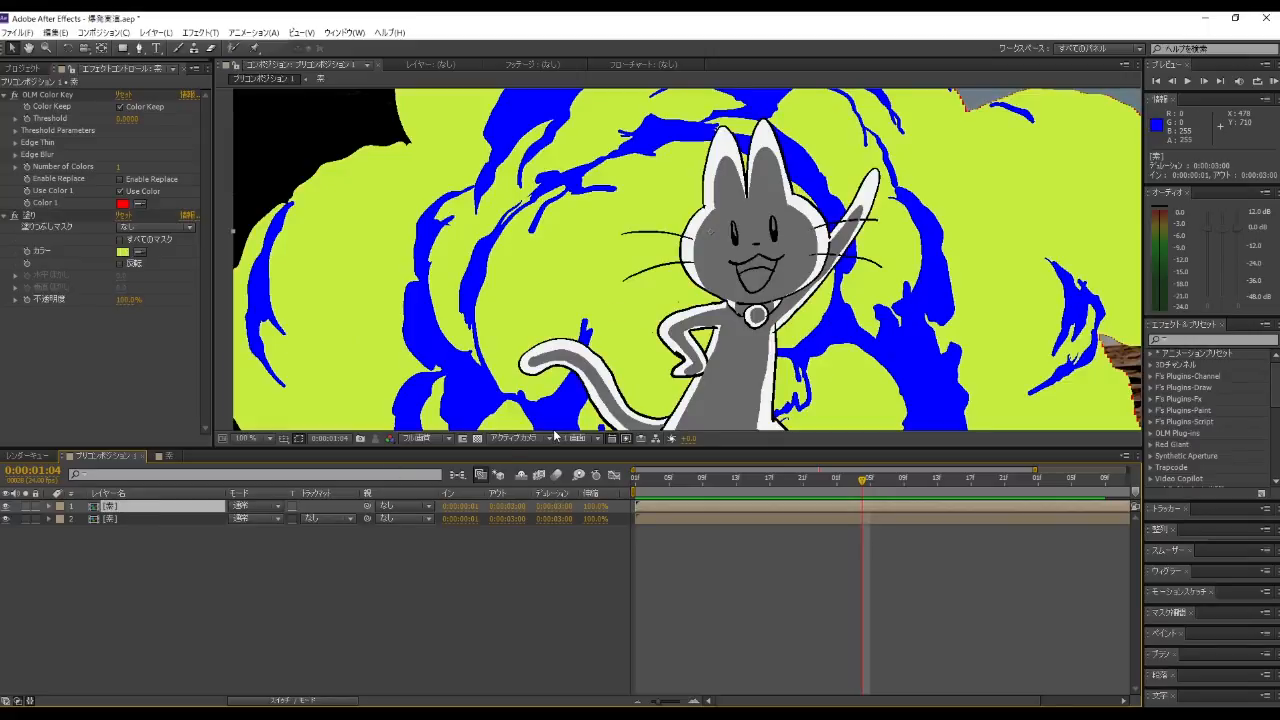
click(132, 519)
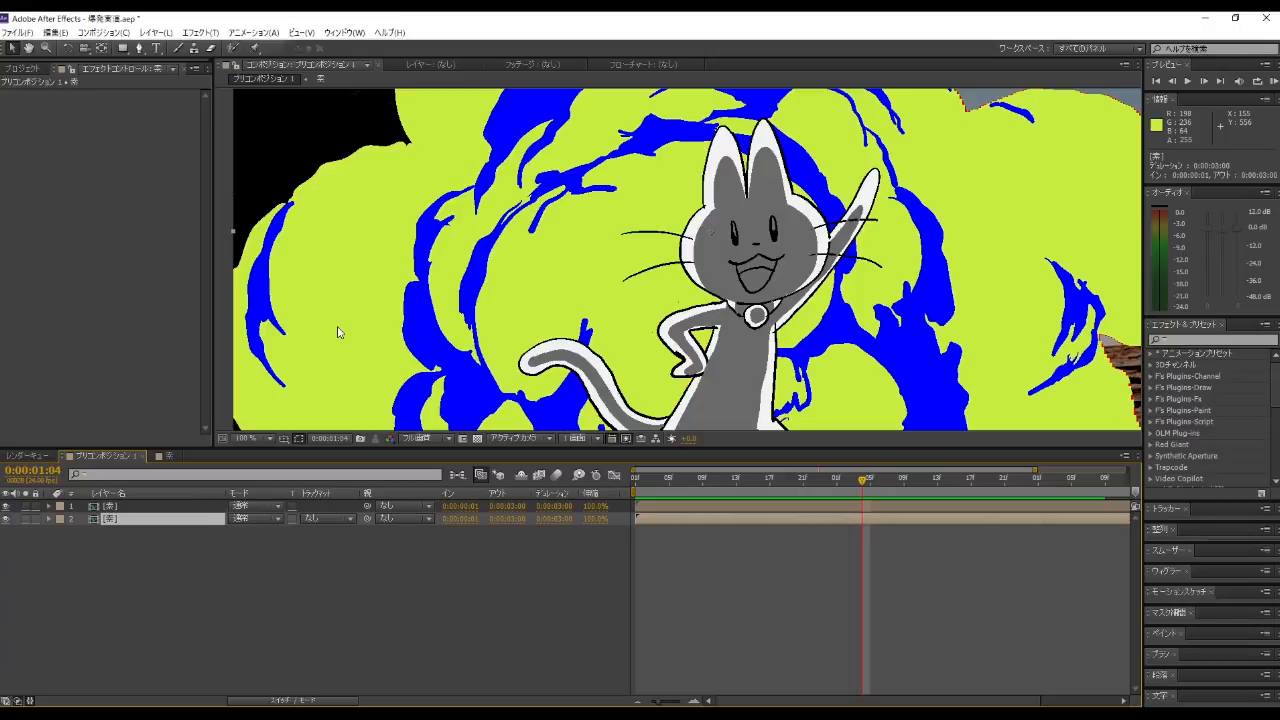
key(ctrl+d)
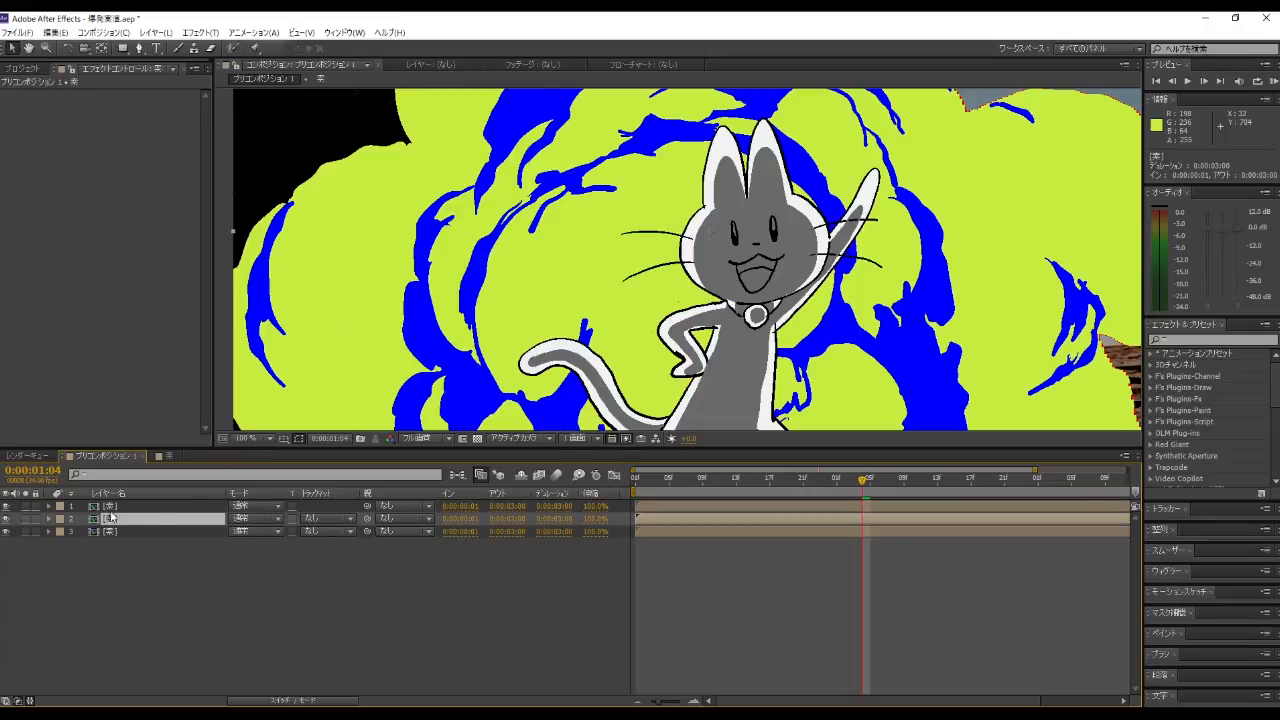
double_click(112, 516)
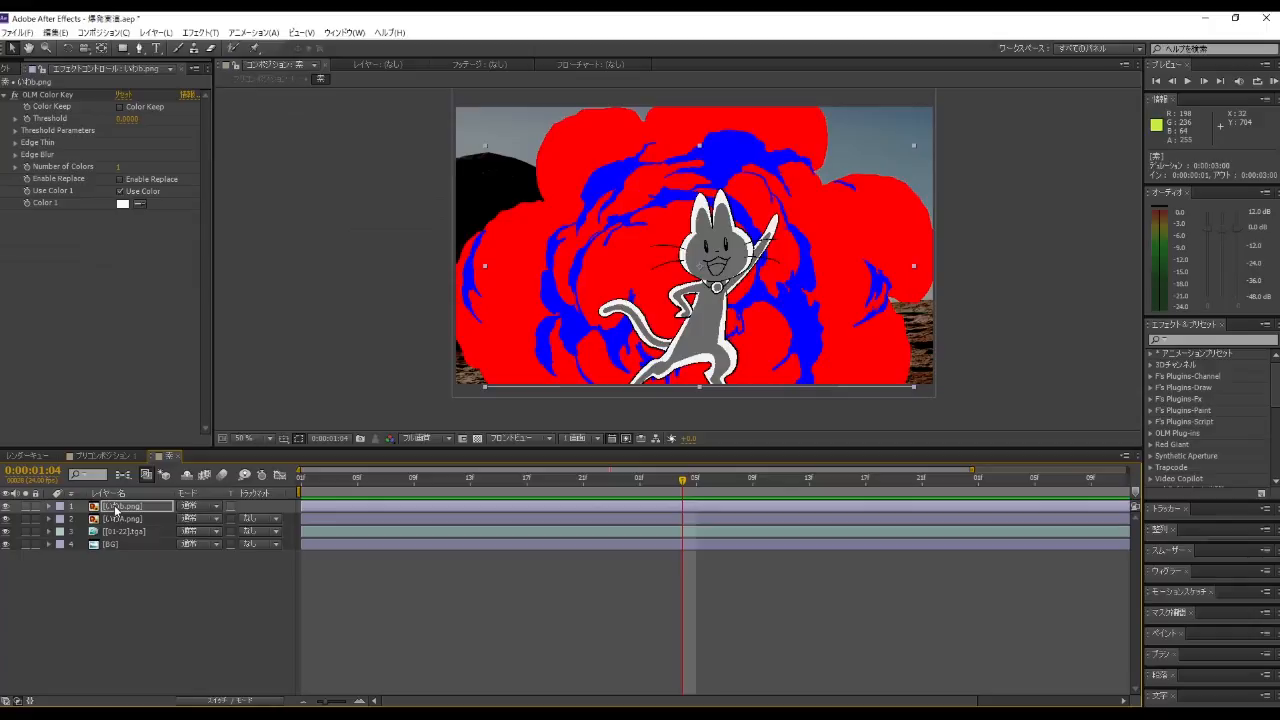
click(104, 455)
Step: Rename the top layer, which carries the color key and fill, as 黄
right_click(115, 508)
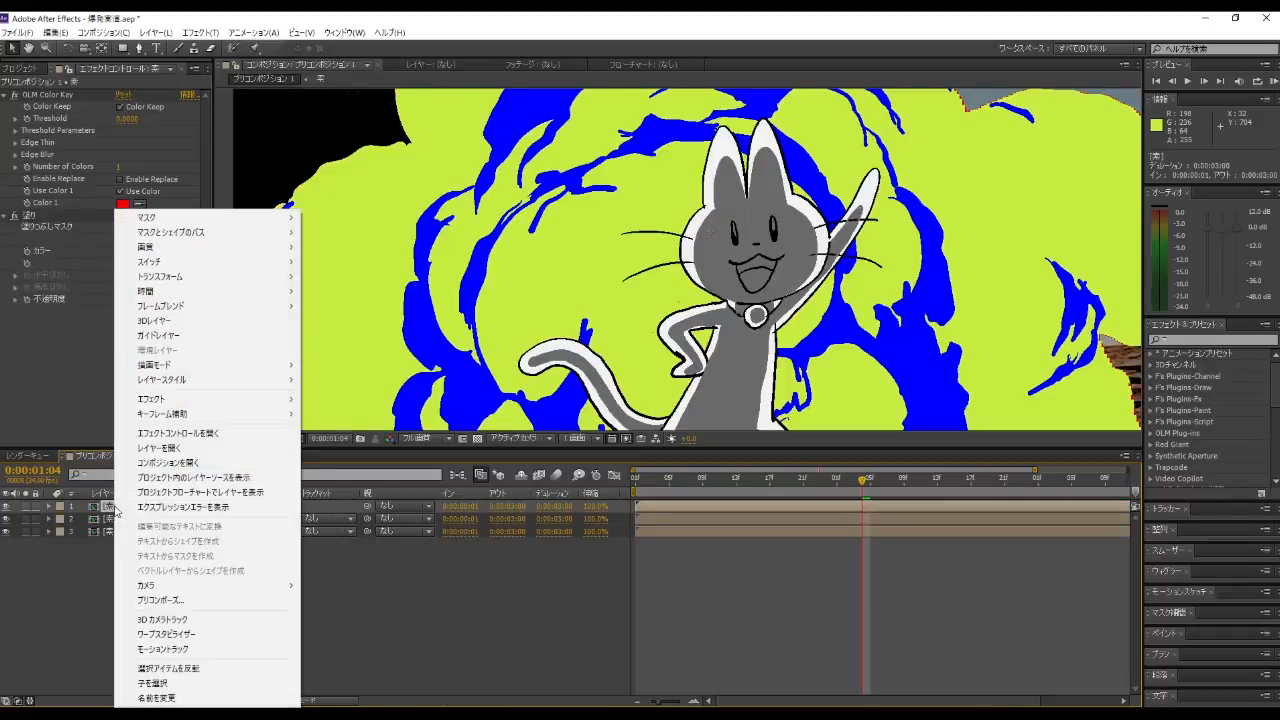
click(156, 698)
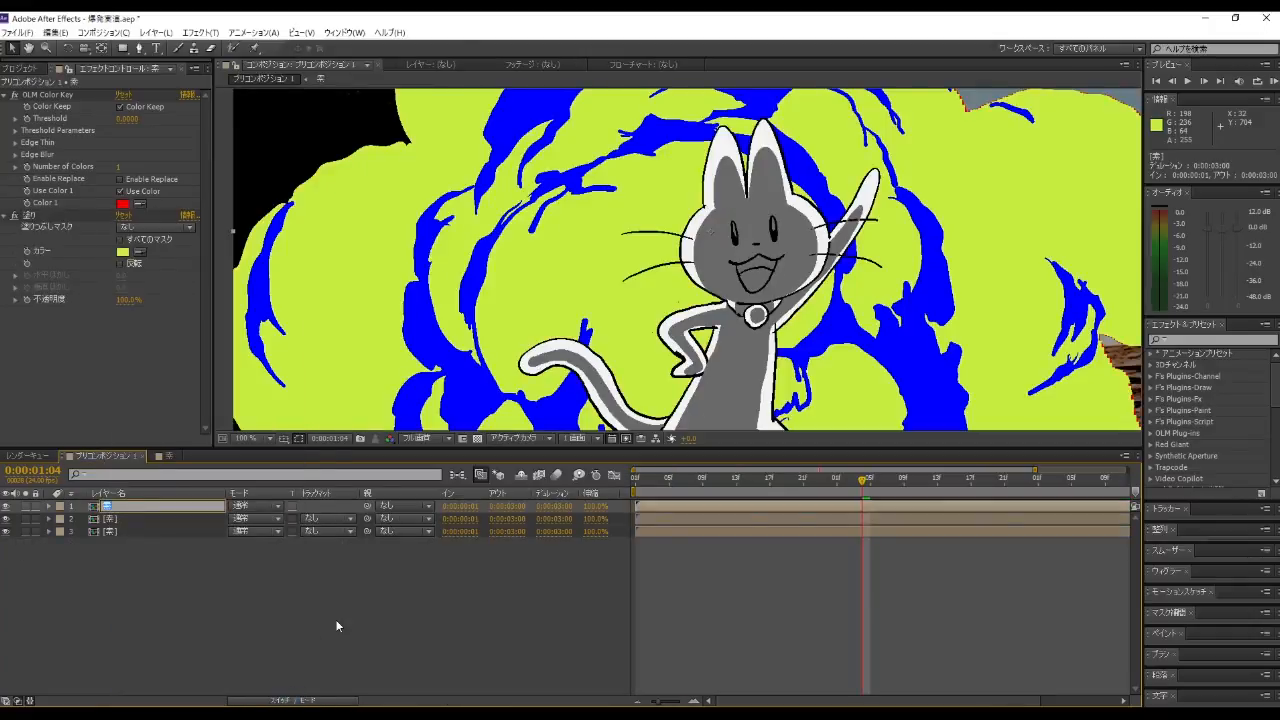
text(き)
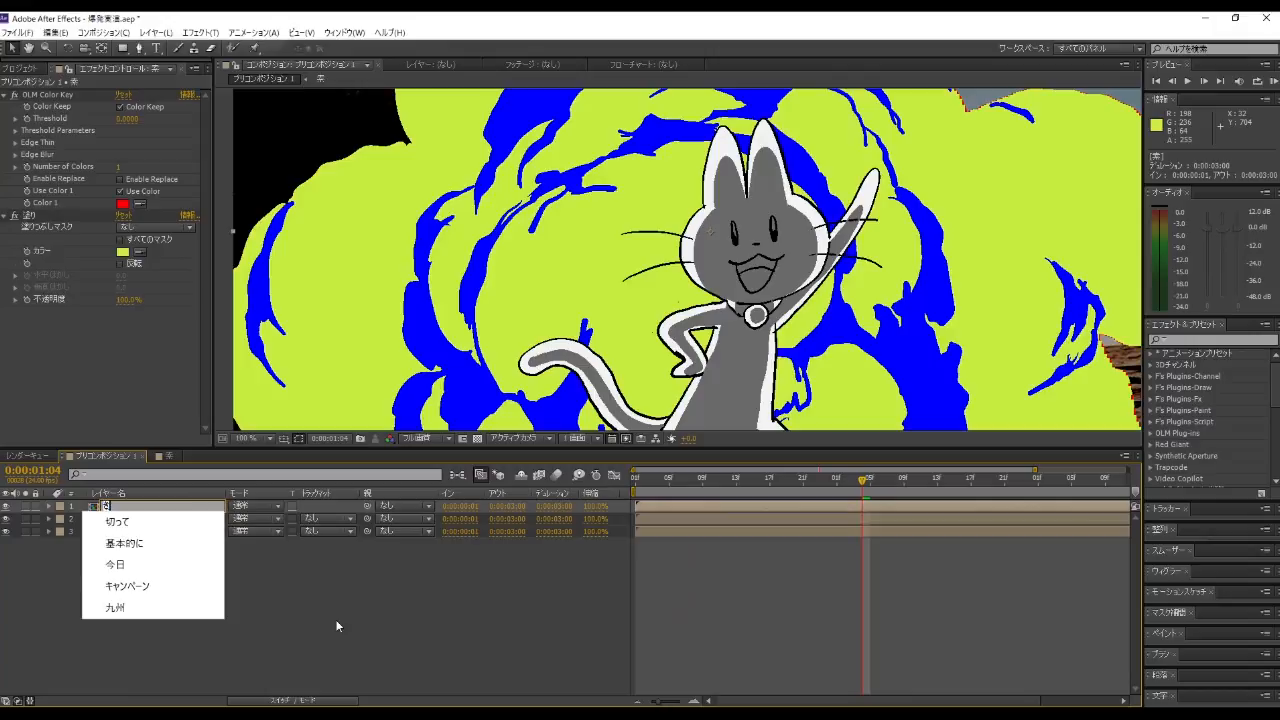
key(space)
key(space)
key(space)
key(space)
key(space)
key(space)
key(space)
key(space)
key(space)
key(space)
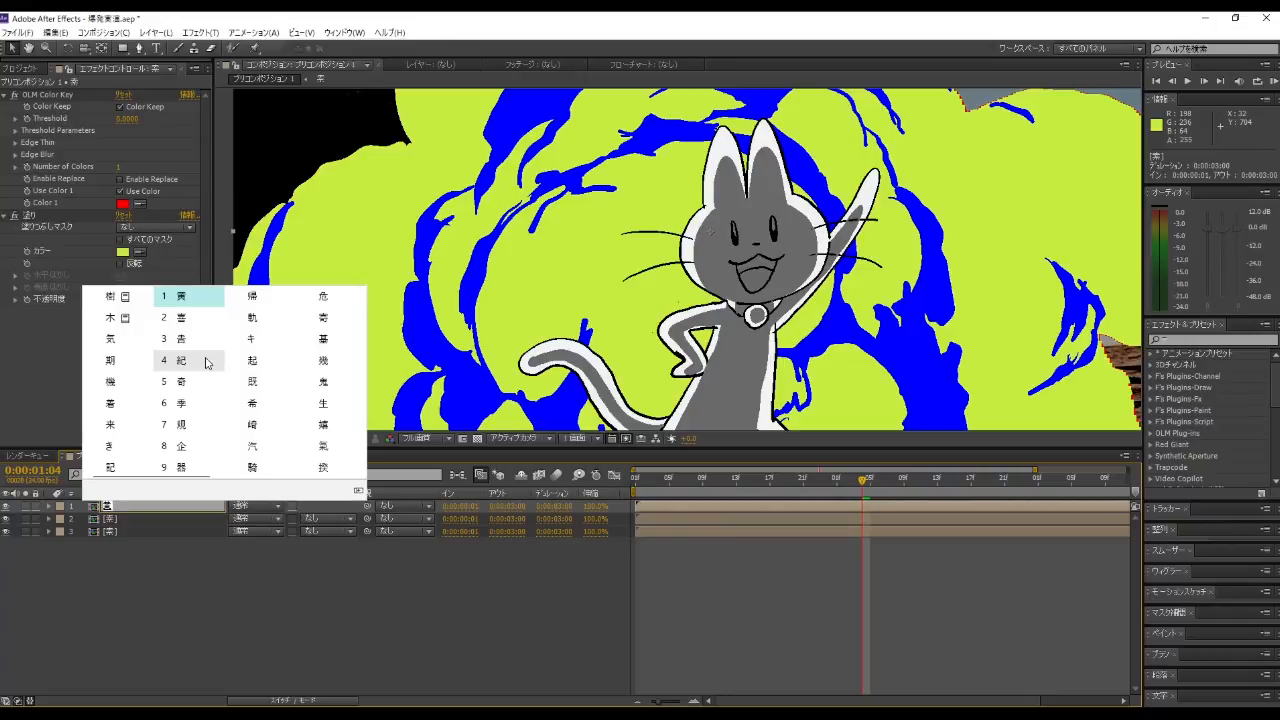
key(Return)
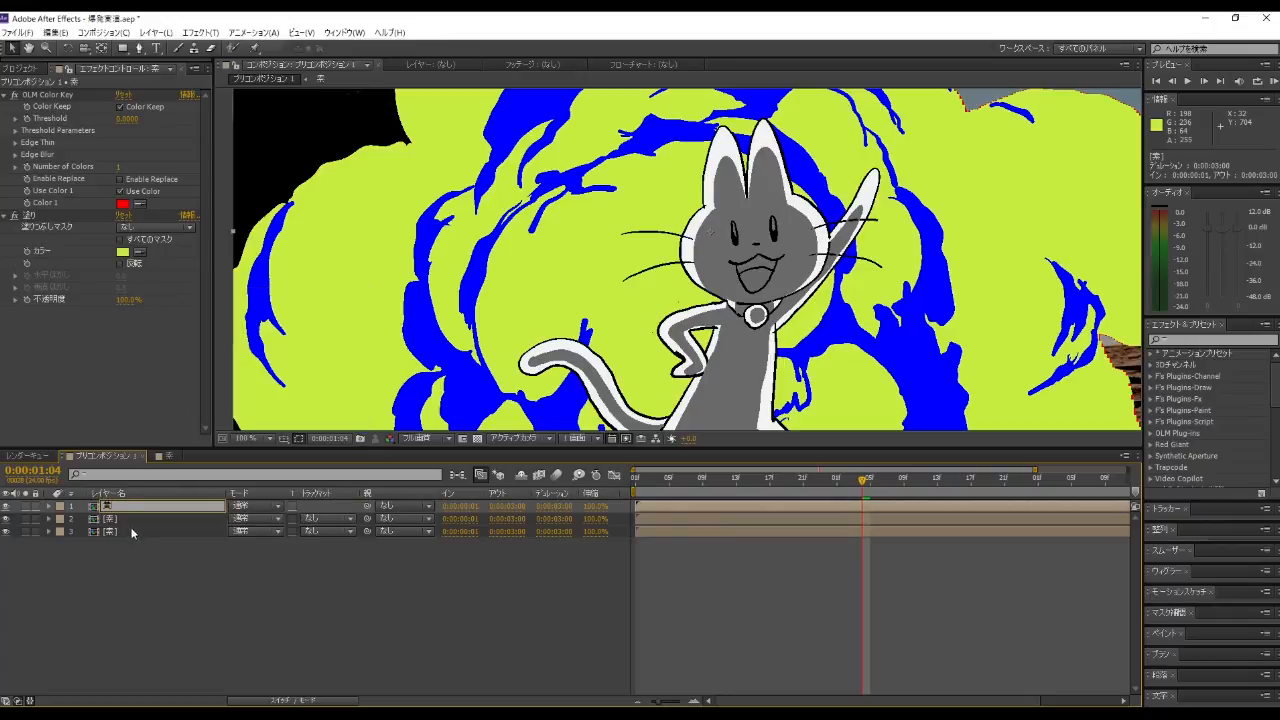
Step: Hide the other two layers, leaving the middle 素 layer visible, and rename that layer 赤
click(117, 519)
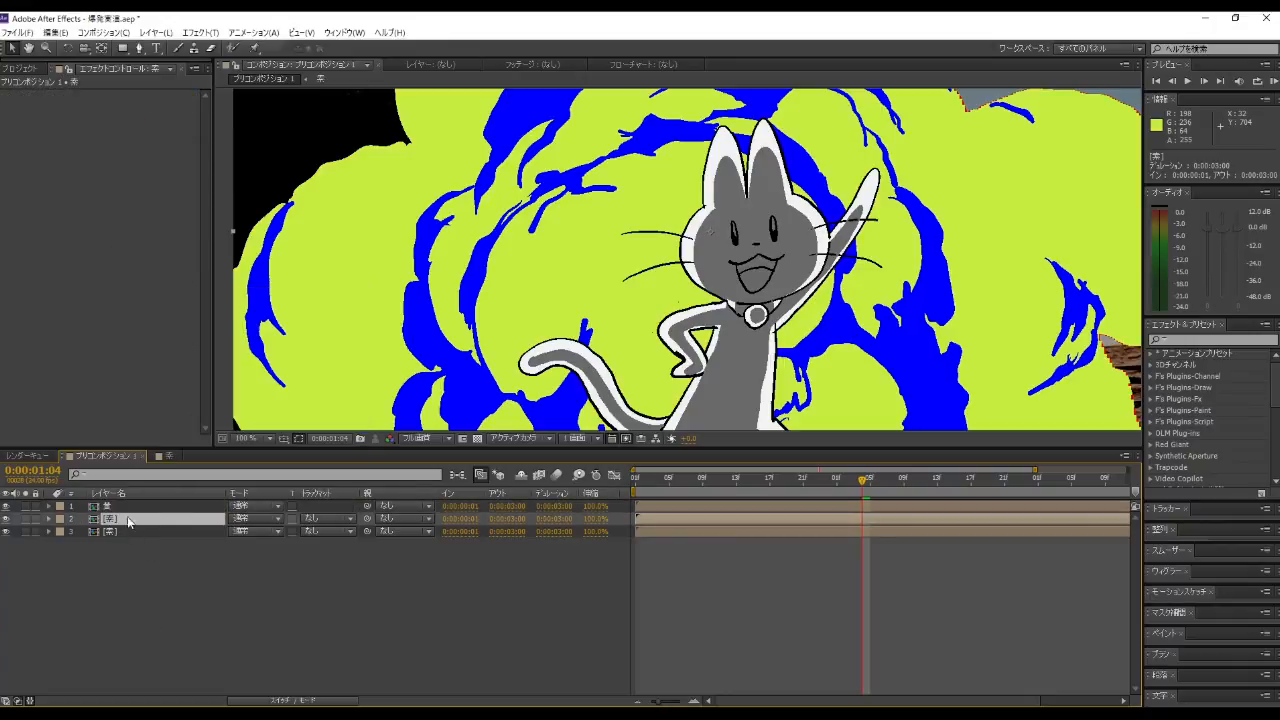
click(5, 518)
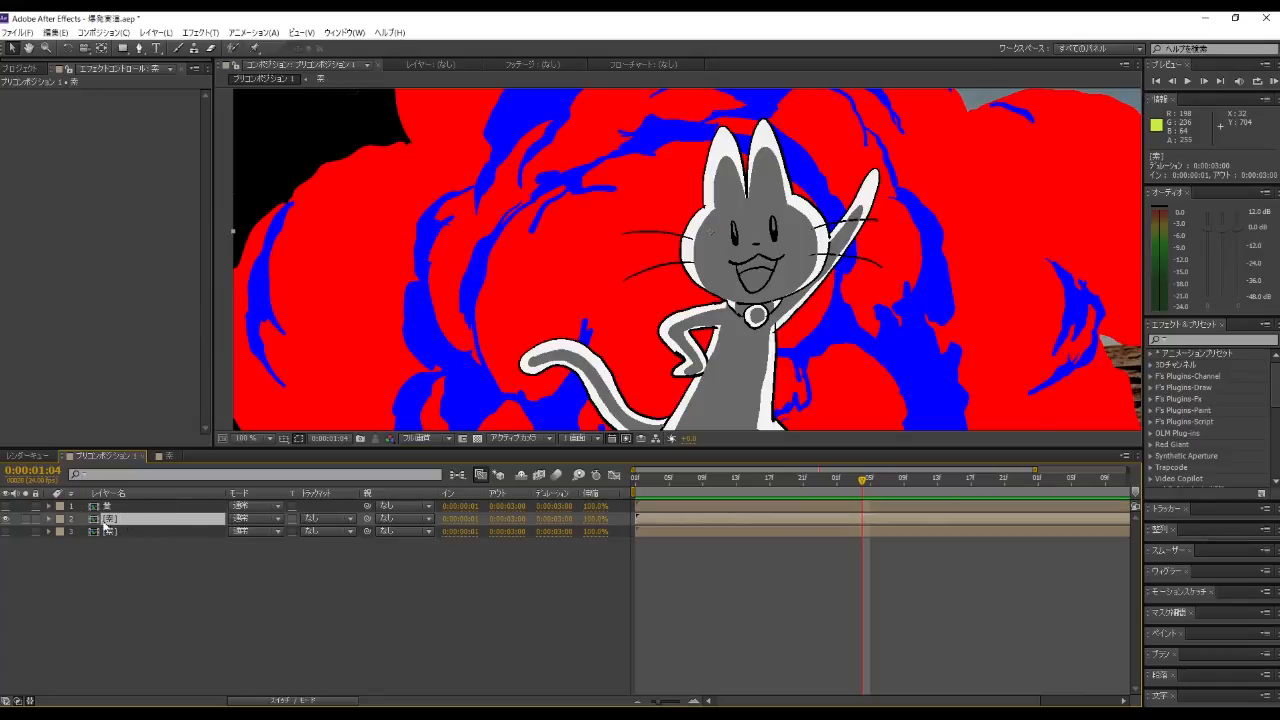
right_click(105, 522)
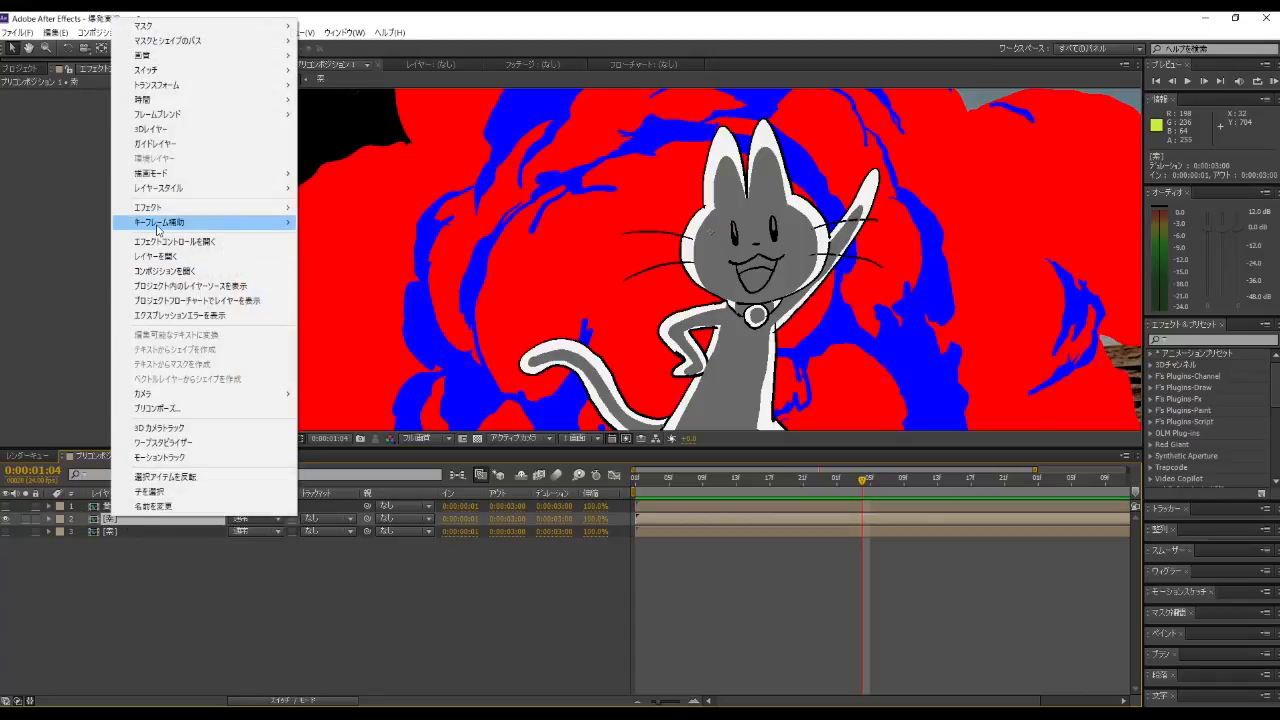
click(163, 506)
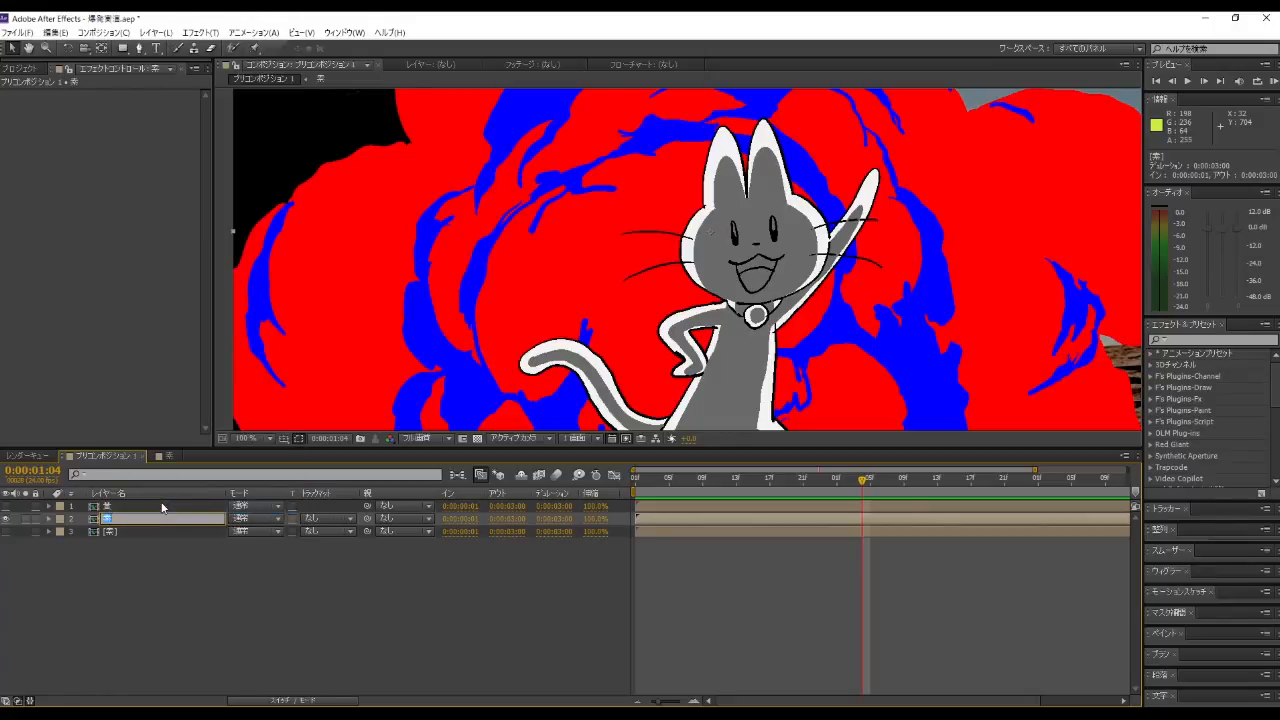
text(あか)
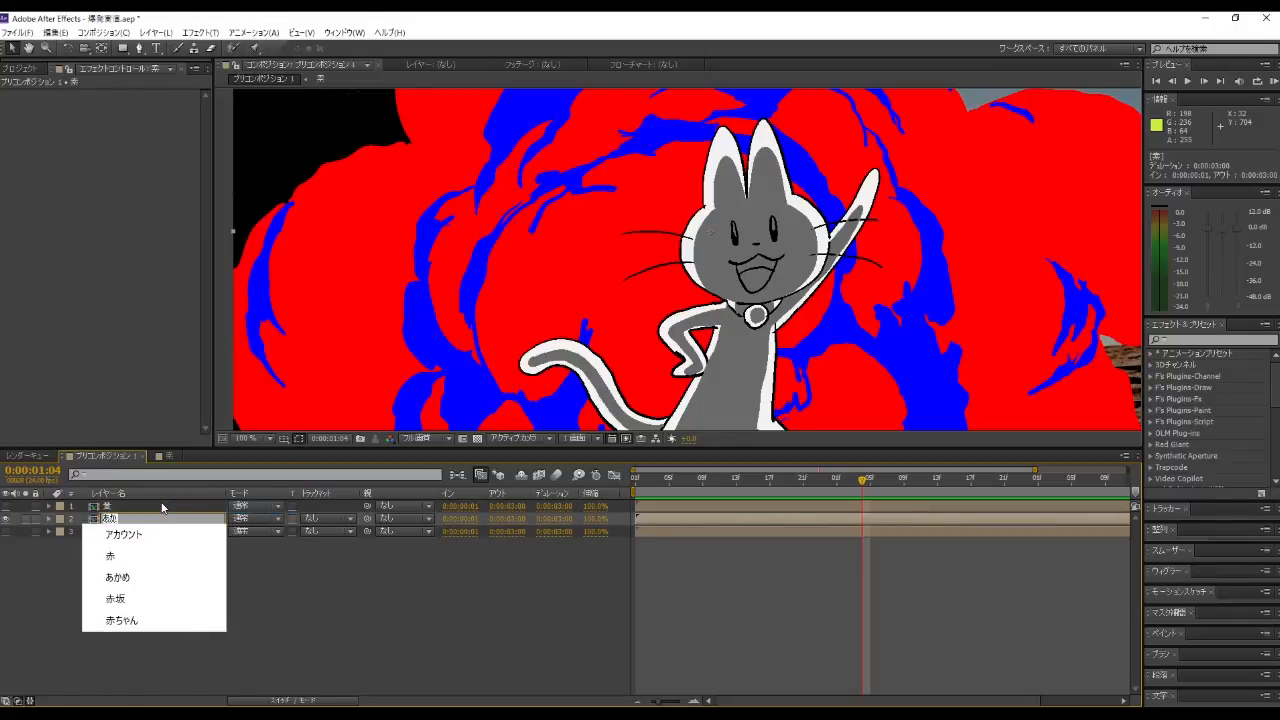
key(space)
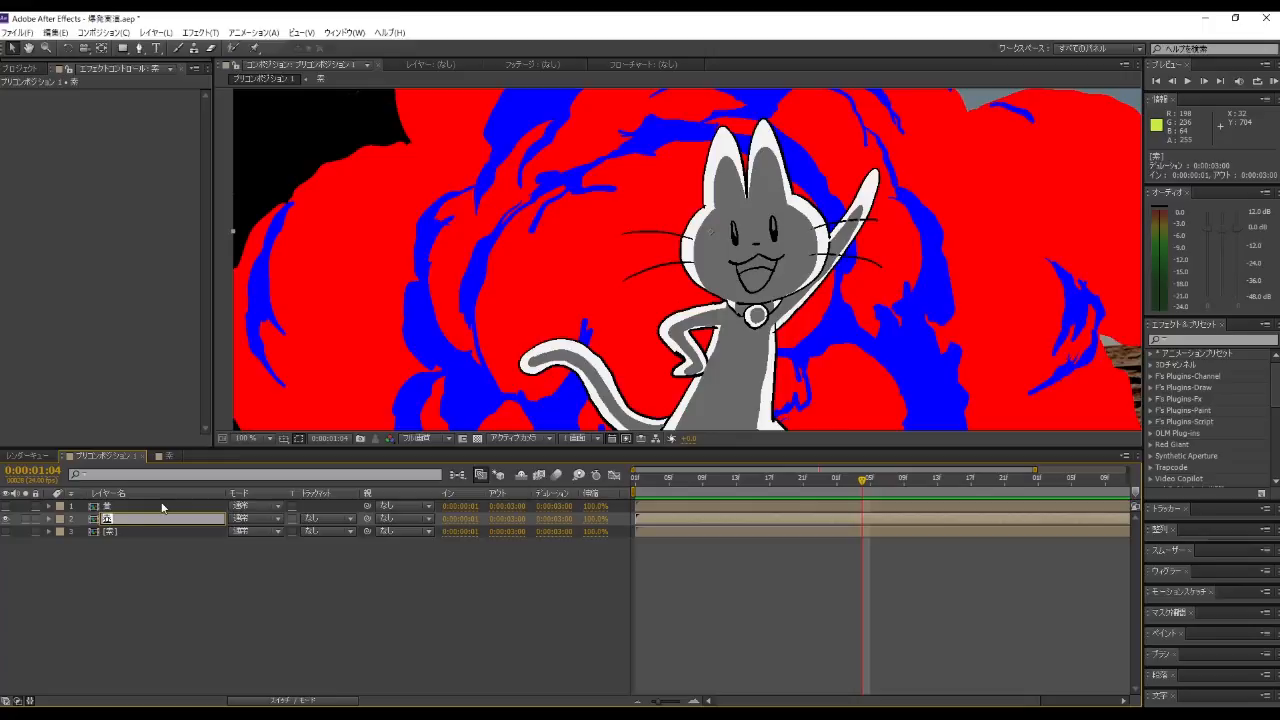
click(197, 605)
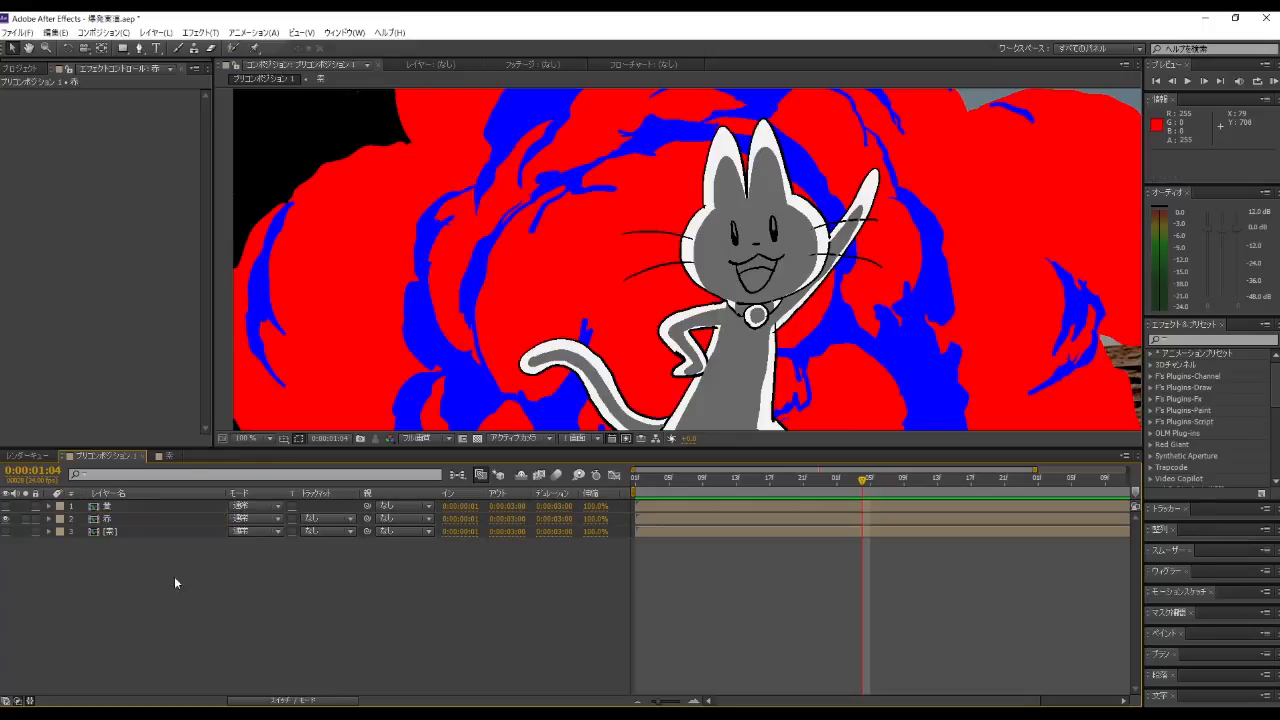
Step: Apply OLM Color Key to the 赤 layer, sample the explosion's blue as Color 1, and enable Color Keep
click(158, 519)
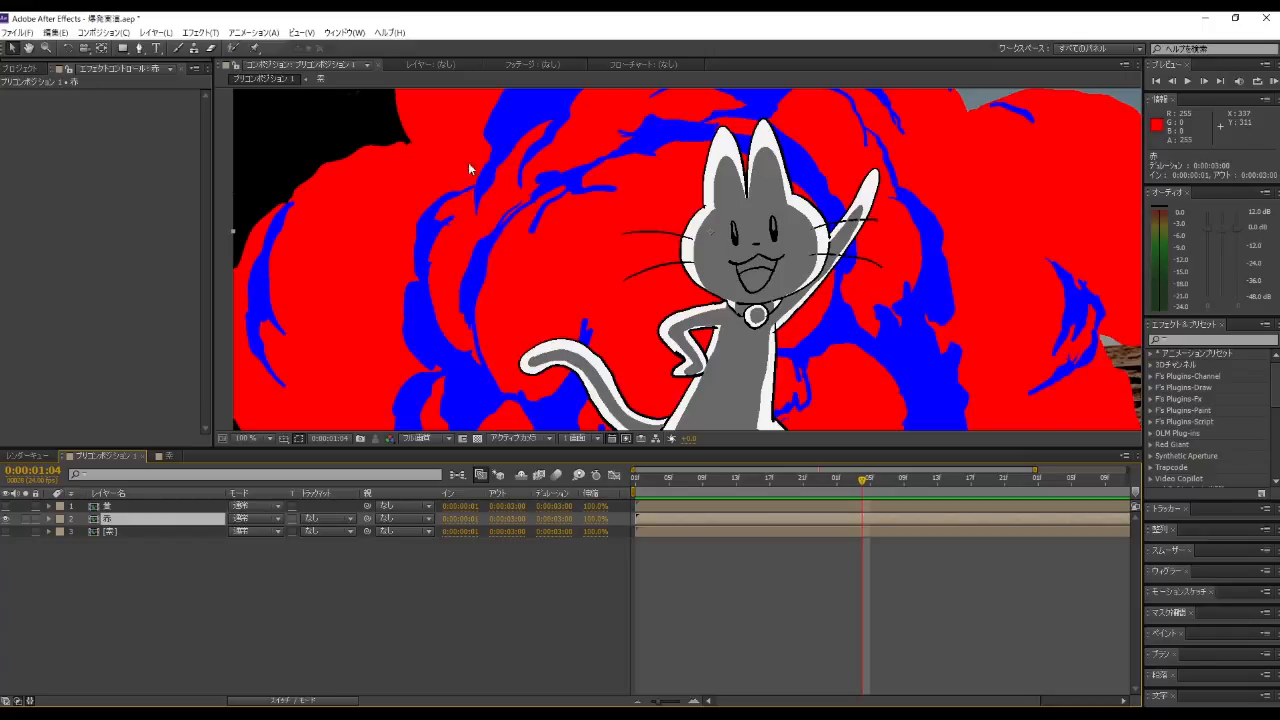
click(203, 33)
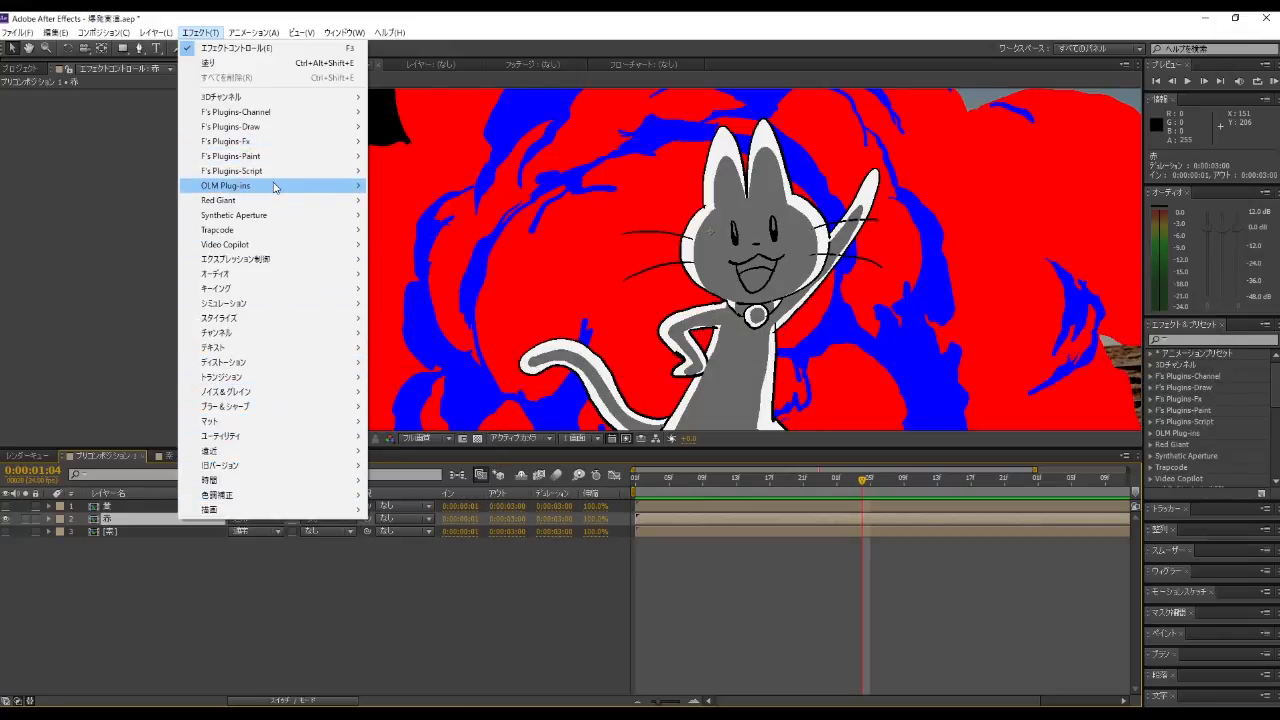
mouse_move(315, 185)
click(407, 215)
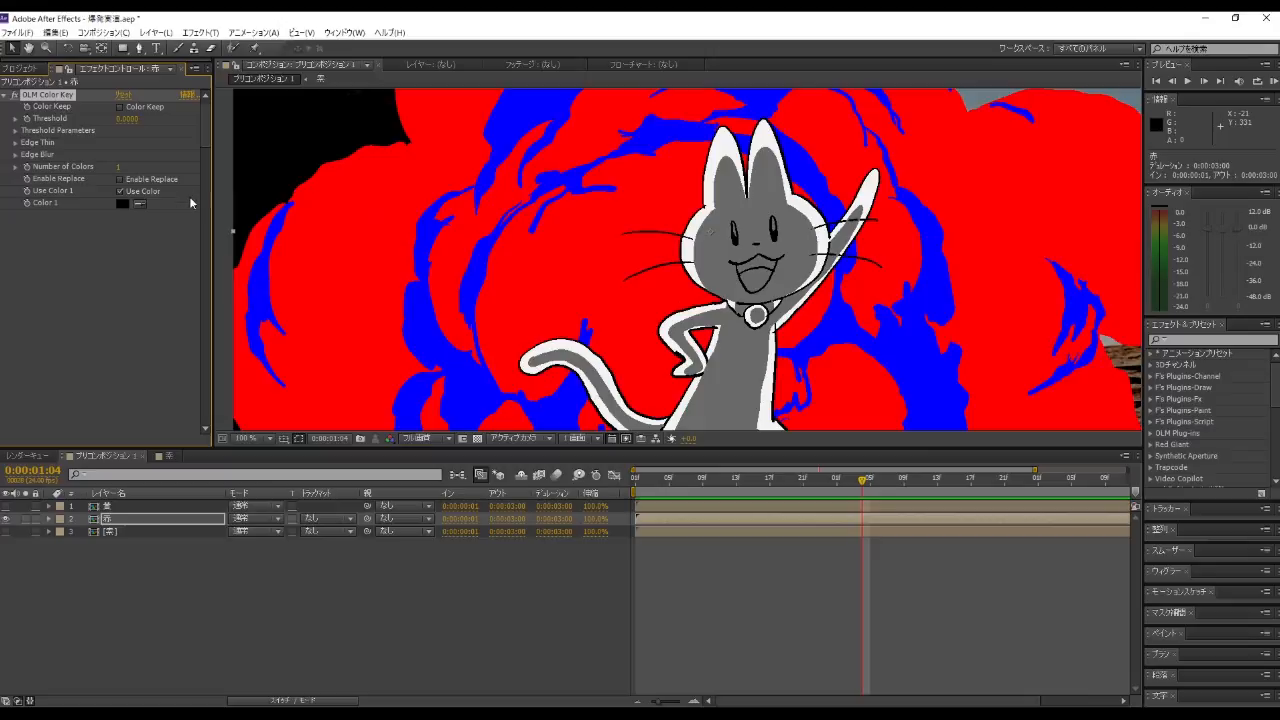
click(140, 203)
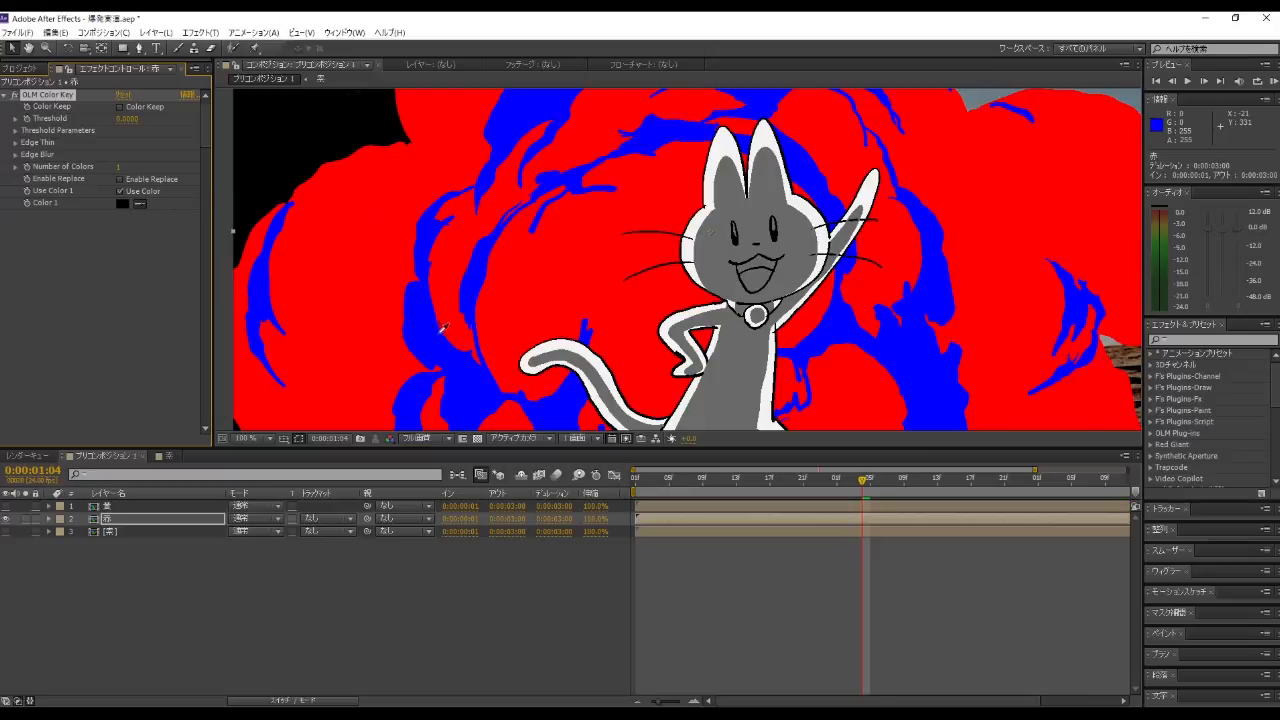
click(420, 336)
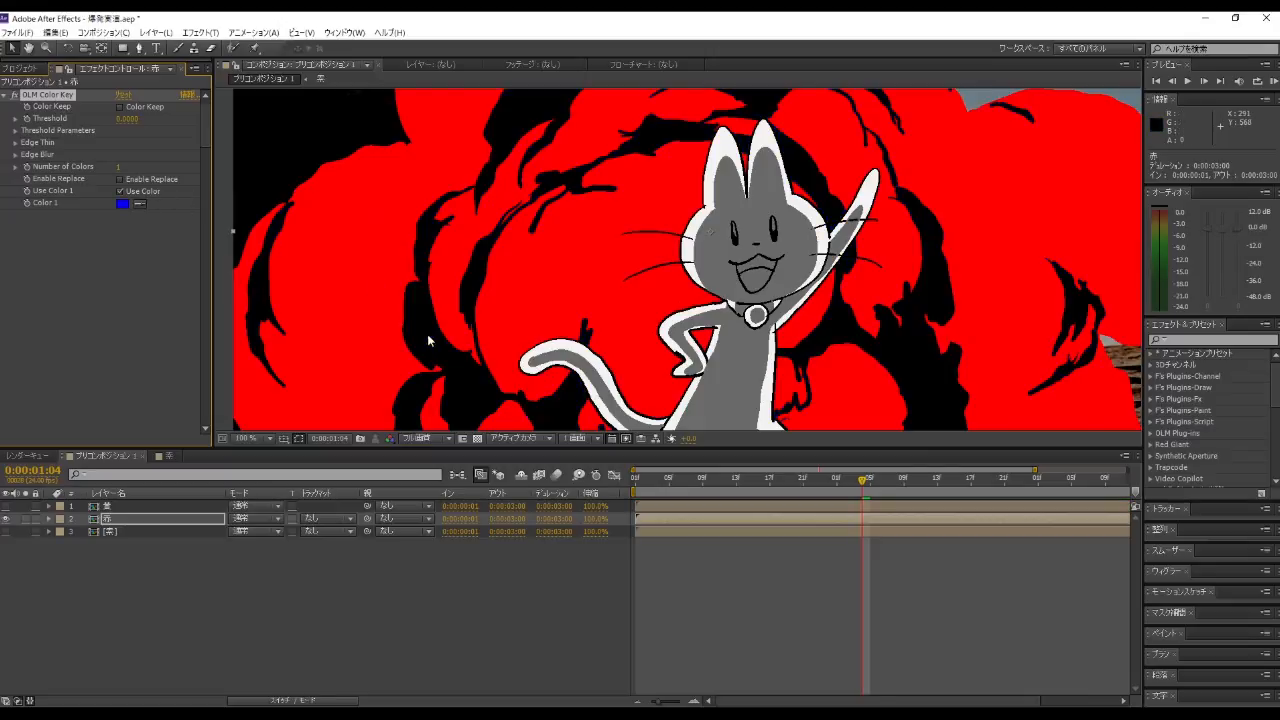
click(121, 108)
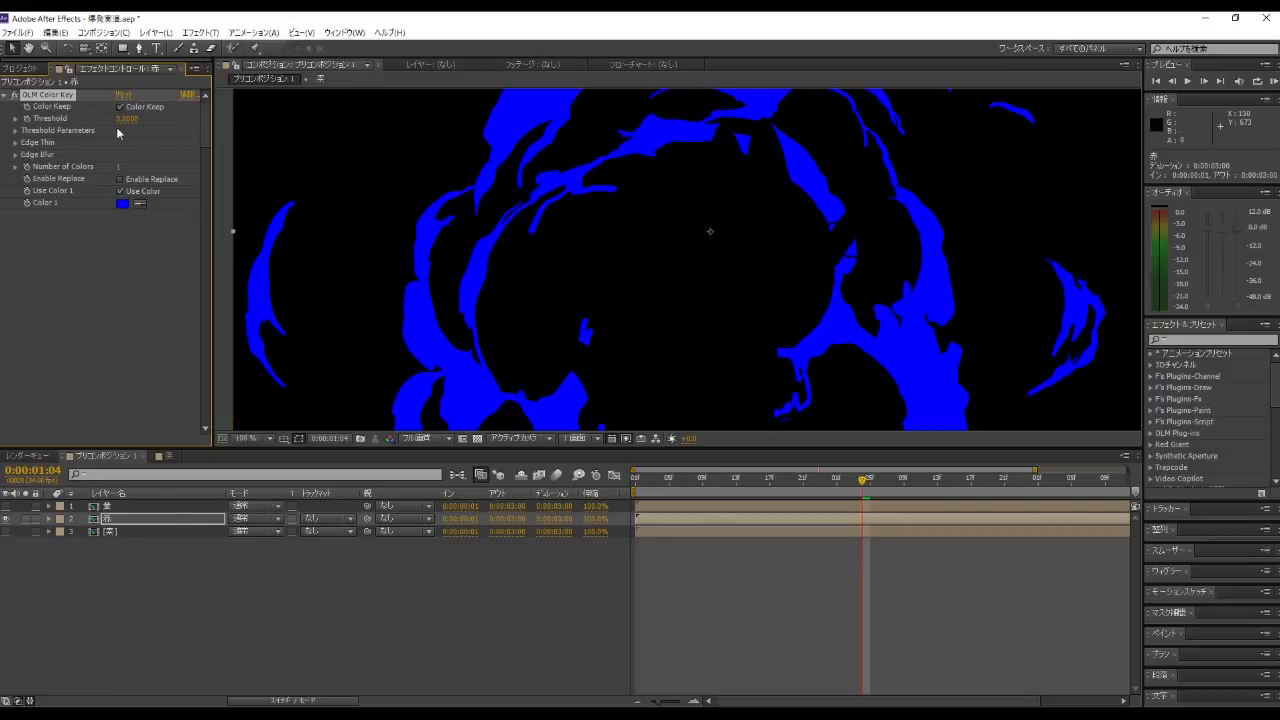
Step: Add the 塗り effect to the 赤 layer and set its color to dark red A11717
click(210, 33)
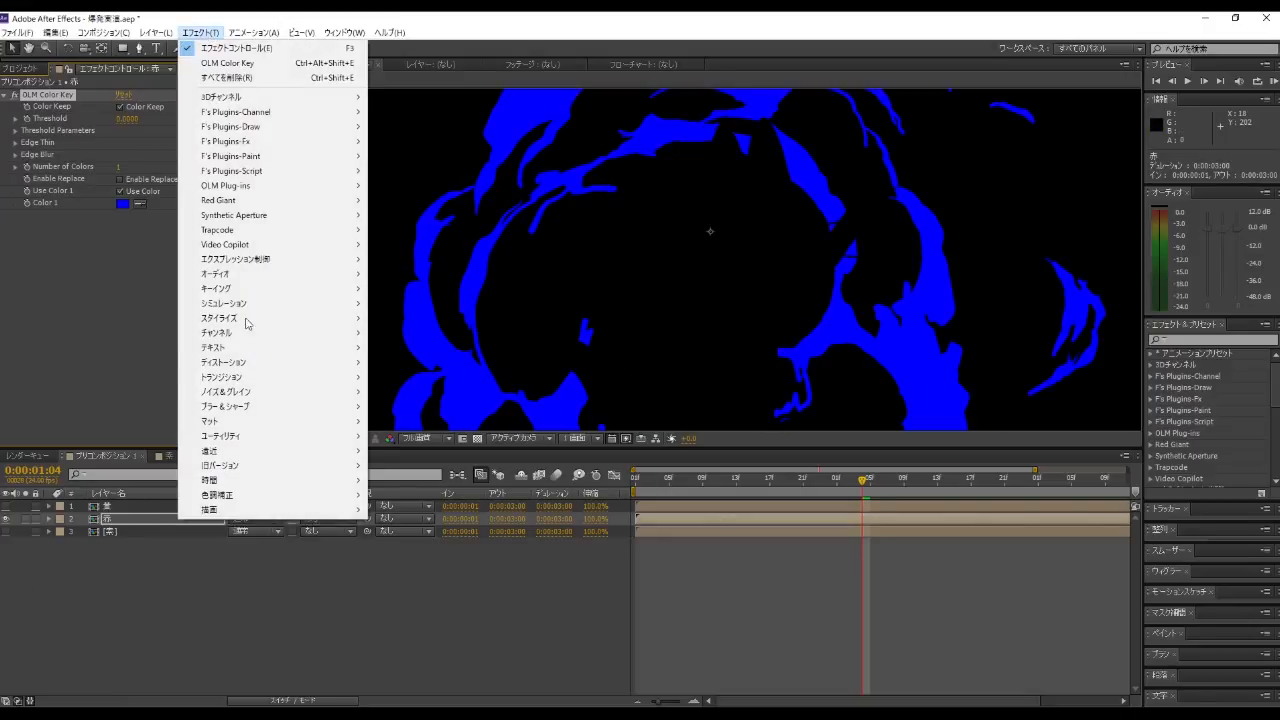
mouse_move(252, 518)
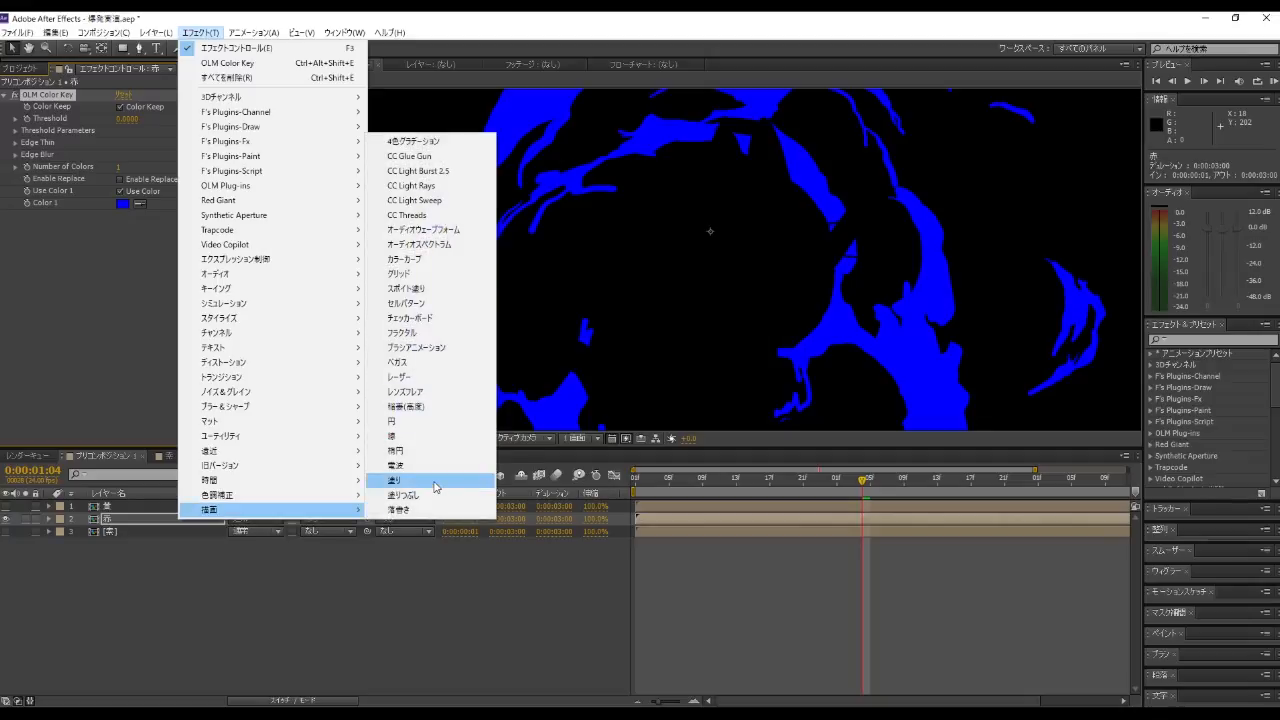
click(429, 480)
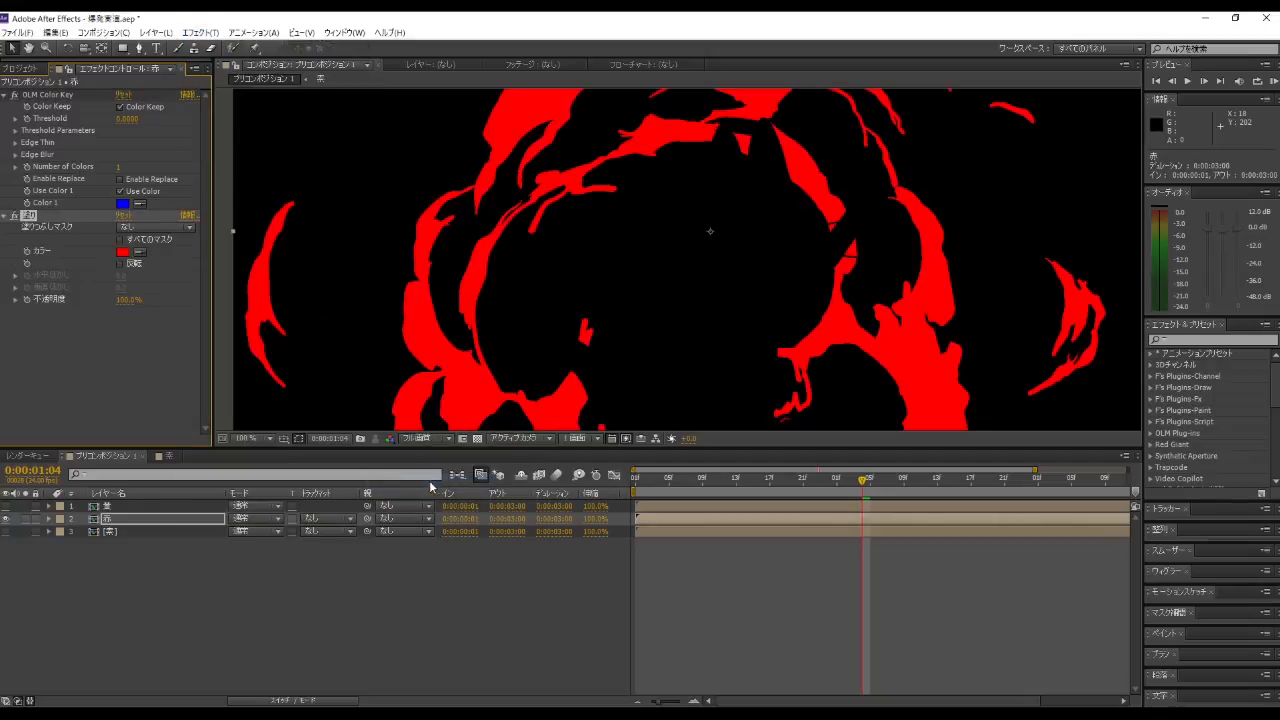
click(123, 253)
drag(320, 384, 340, 383)
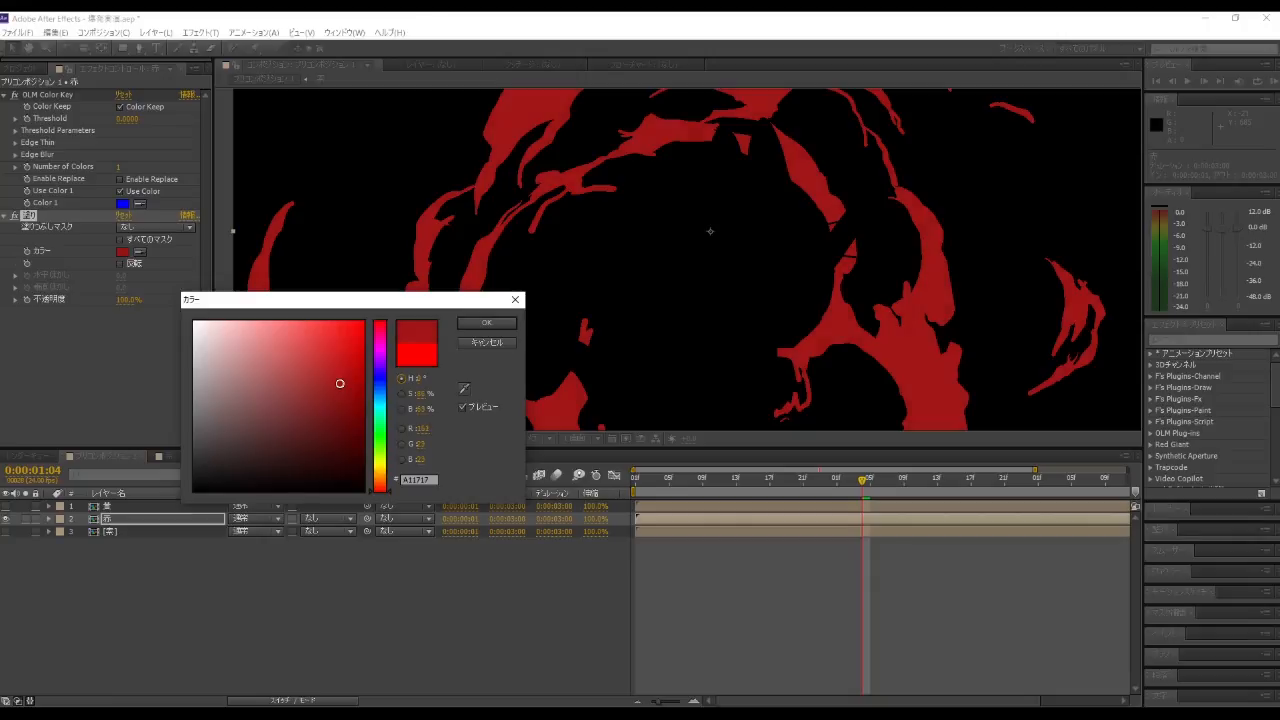
click(476, 323)
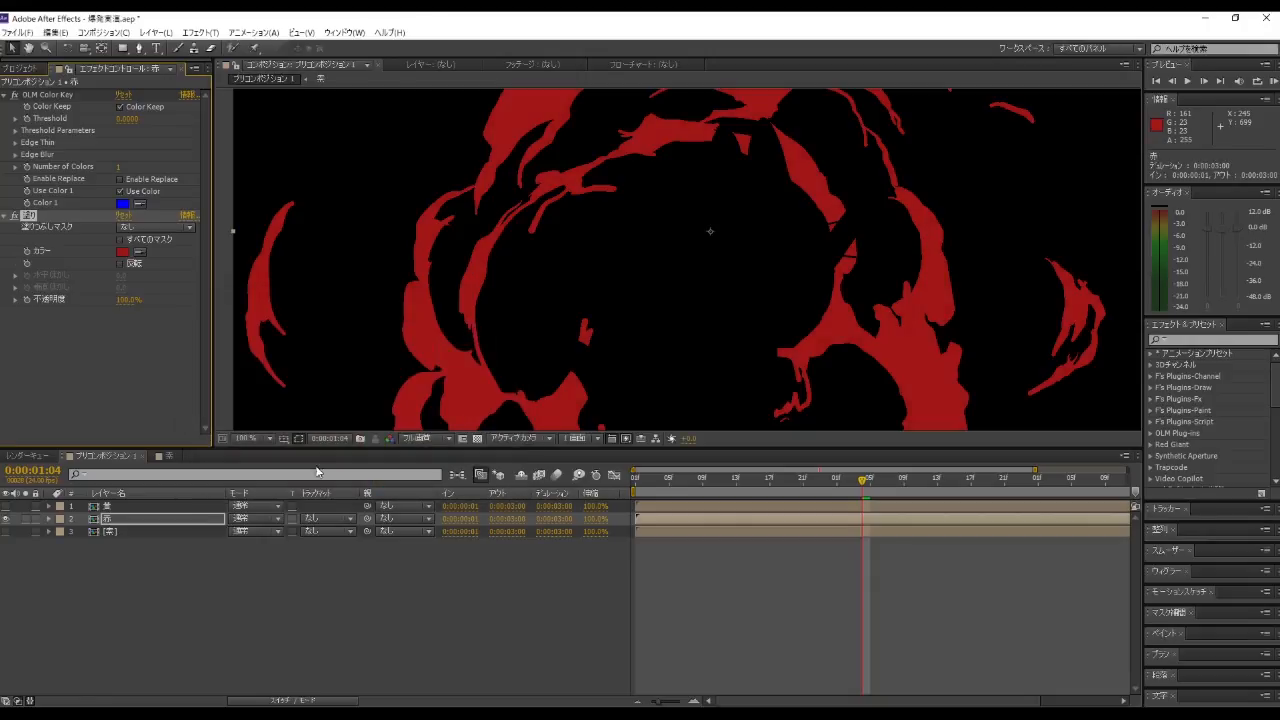
Step: Make the 黄 and 素 layers visible again and play back the recolored explosion in full frame
click(5, 506)
click(6, 532)
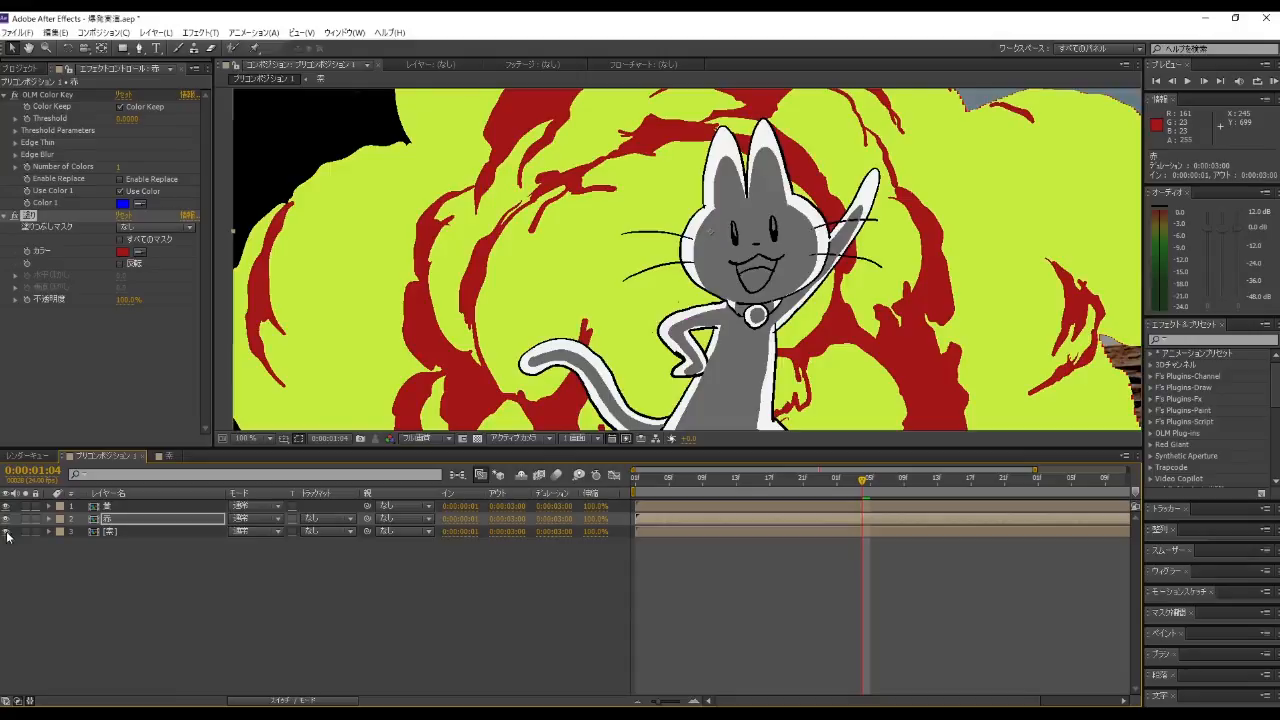
scroll(590, 290, down, 3)
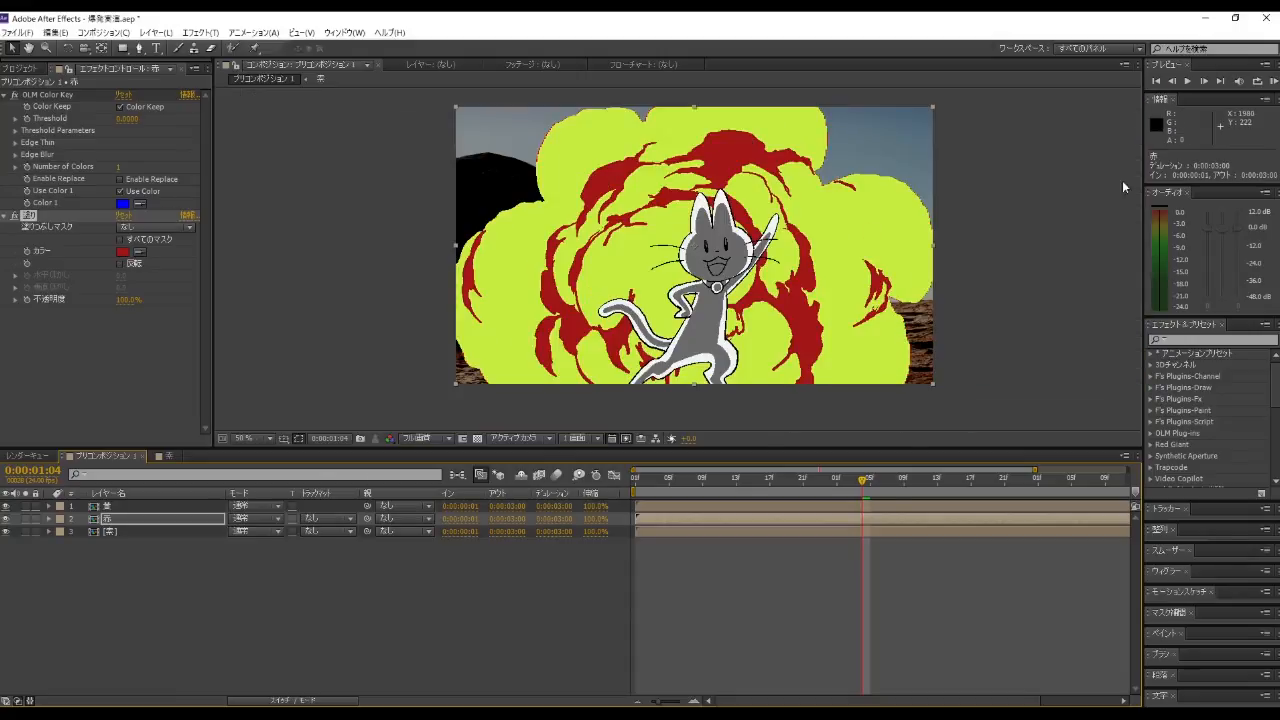
click(1187, 81)
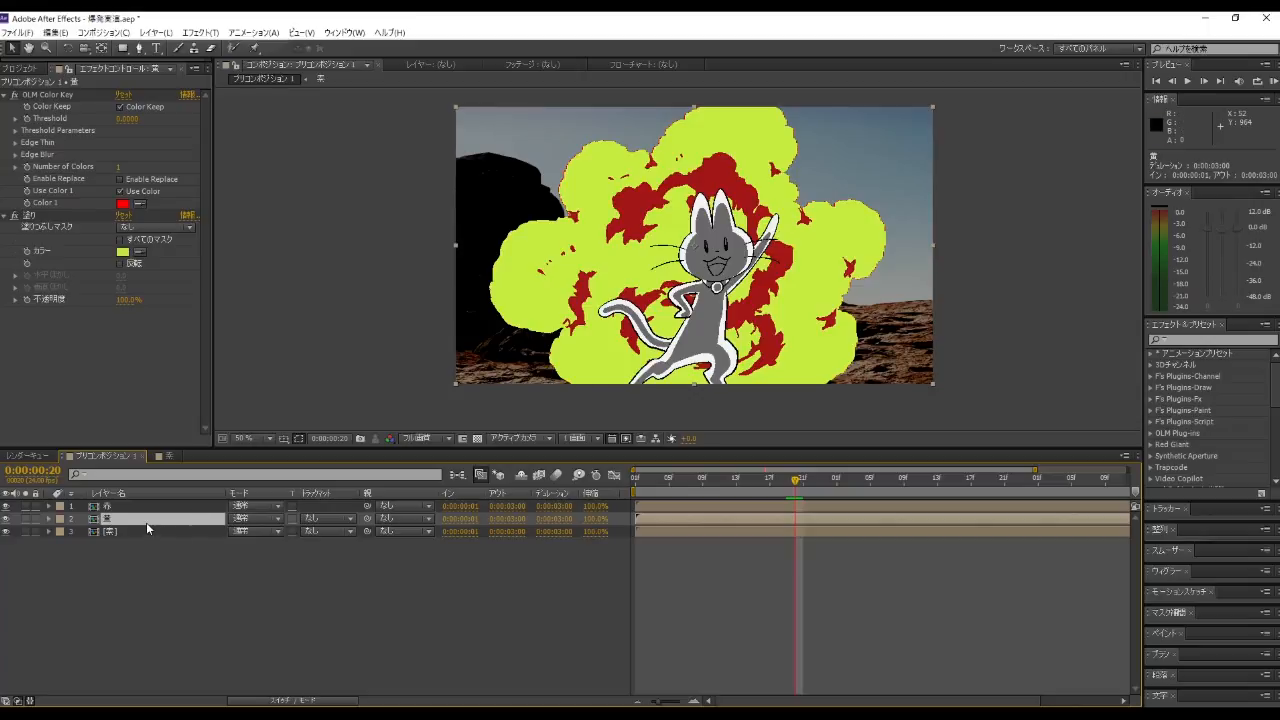
Step: Duplicate the 黄 layer and apply ブラー(ガウス) to the upper copy with a ブラー amount of 50
key(ctrl+d)
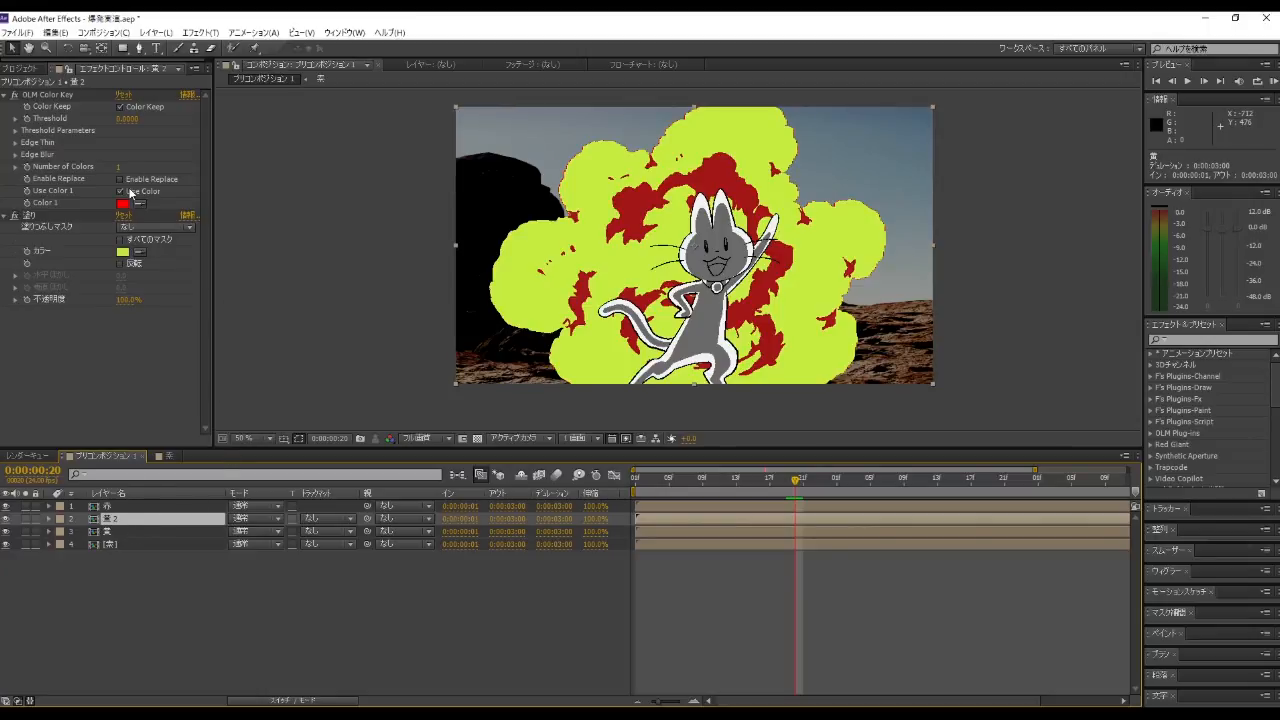
click(200, 32)
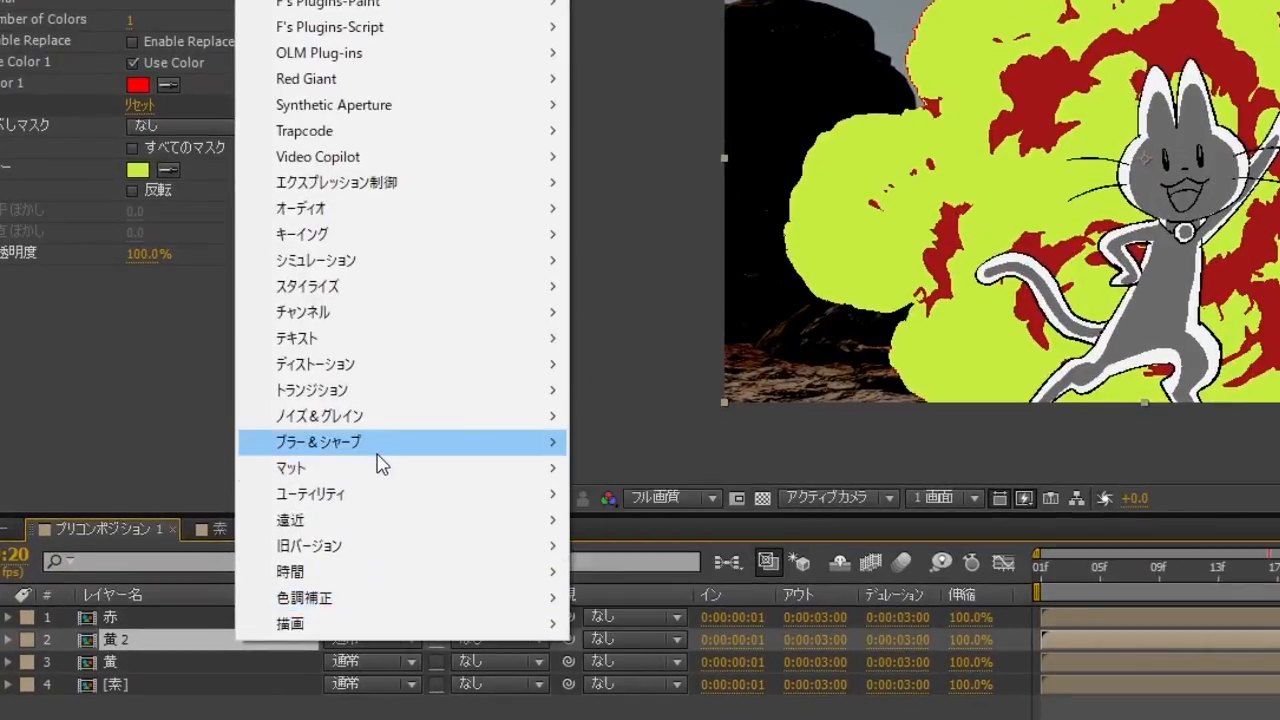
mouse_move(377, 448)
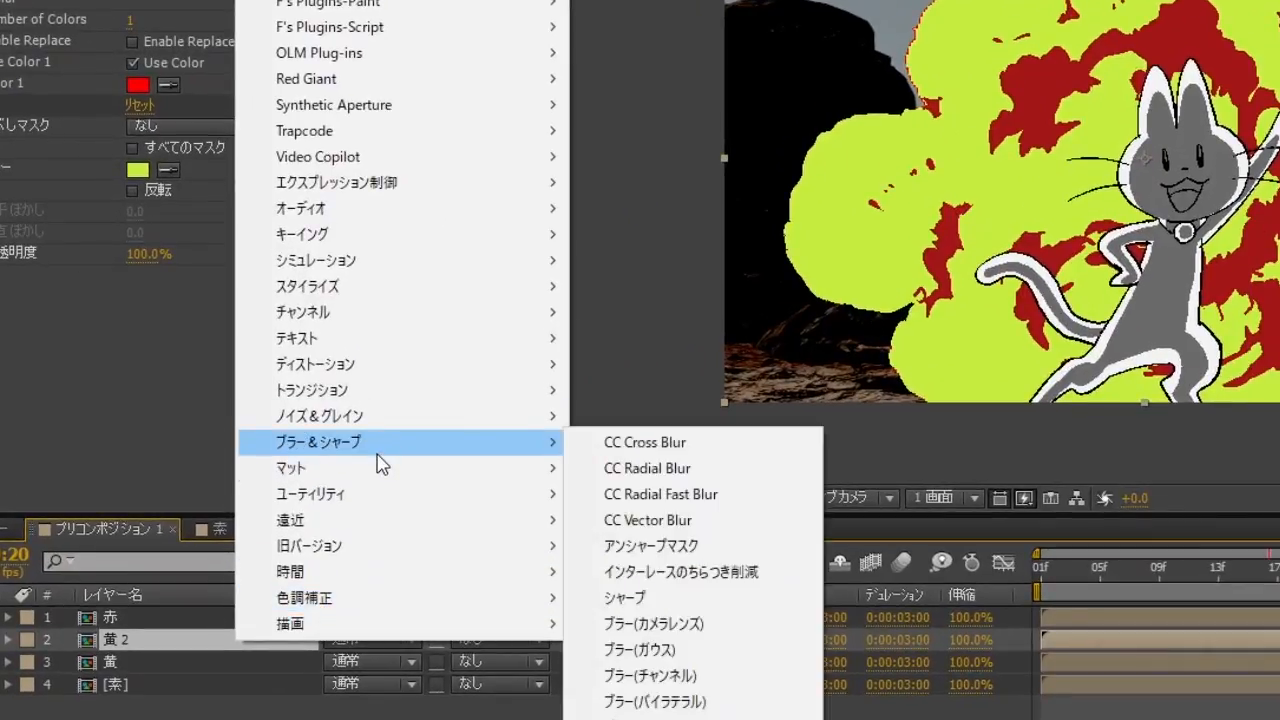
click(650, 650)
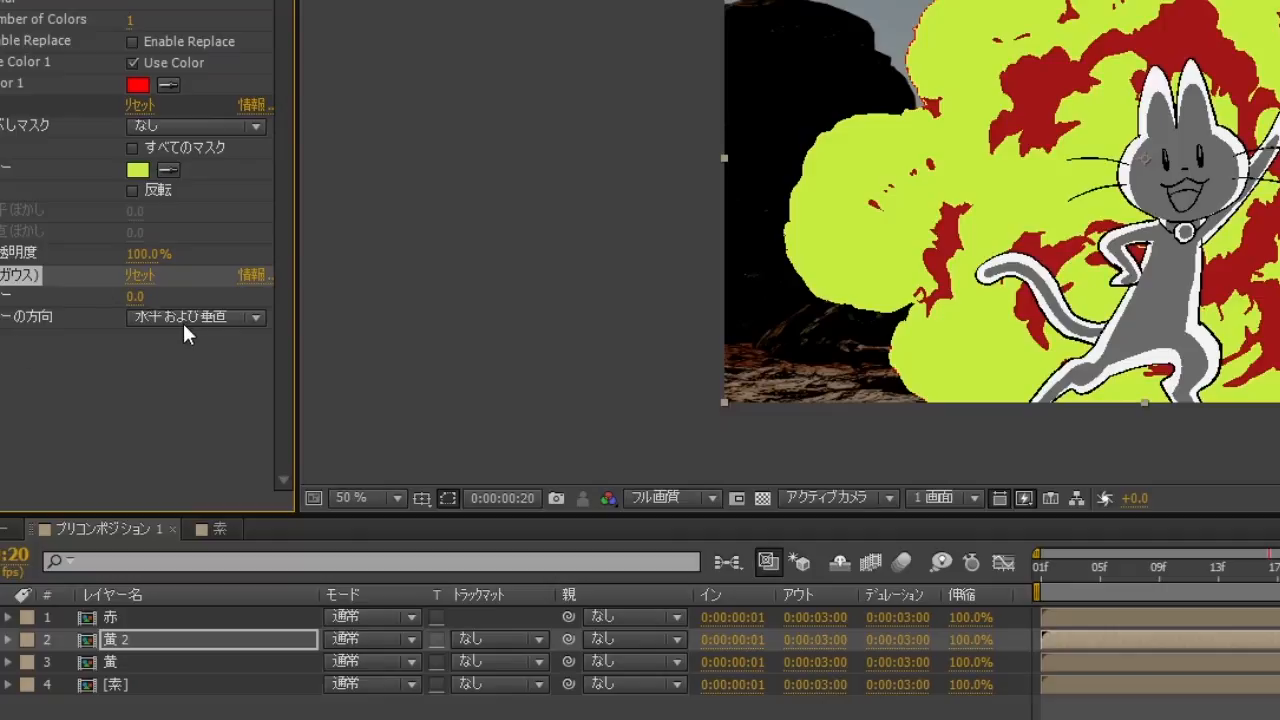
click(135, 300)
text(50)
key(Return)
key(Return)
key(period)
key(comma)
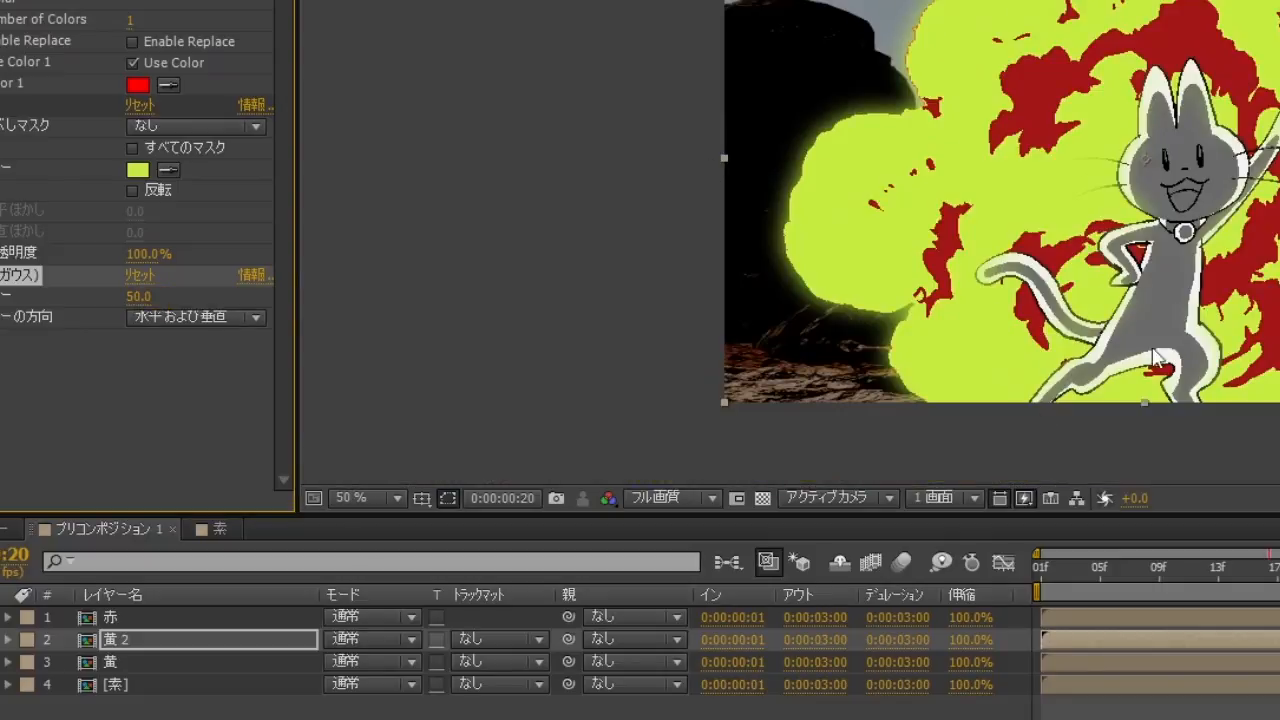
Step: Set the blurred copy's 塗り color to green 4CD952 and its blending mode to 加算
click(136, 170)
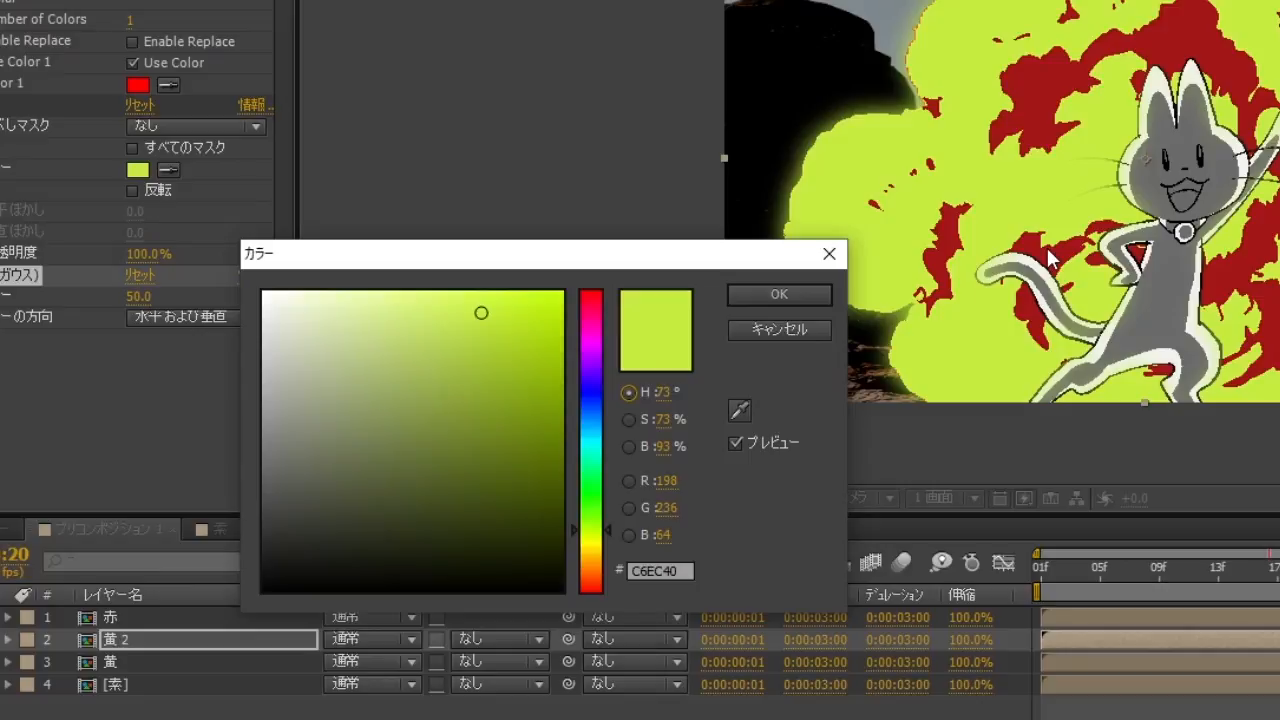
click(591, 489)
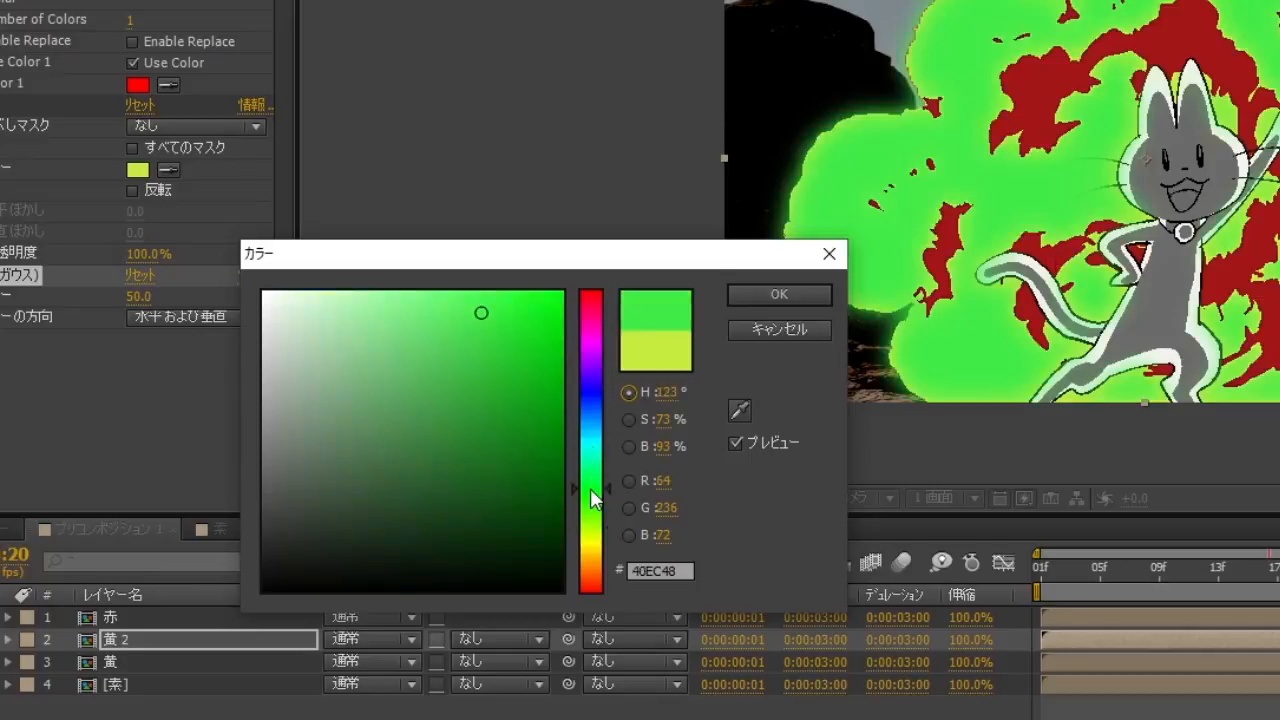
click(479, 361)
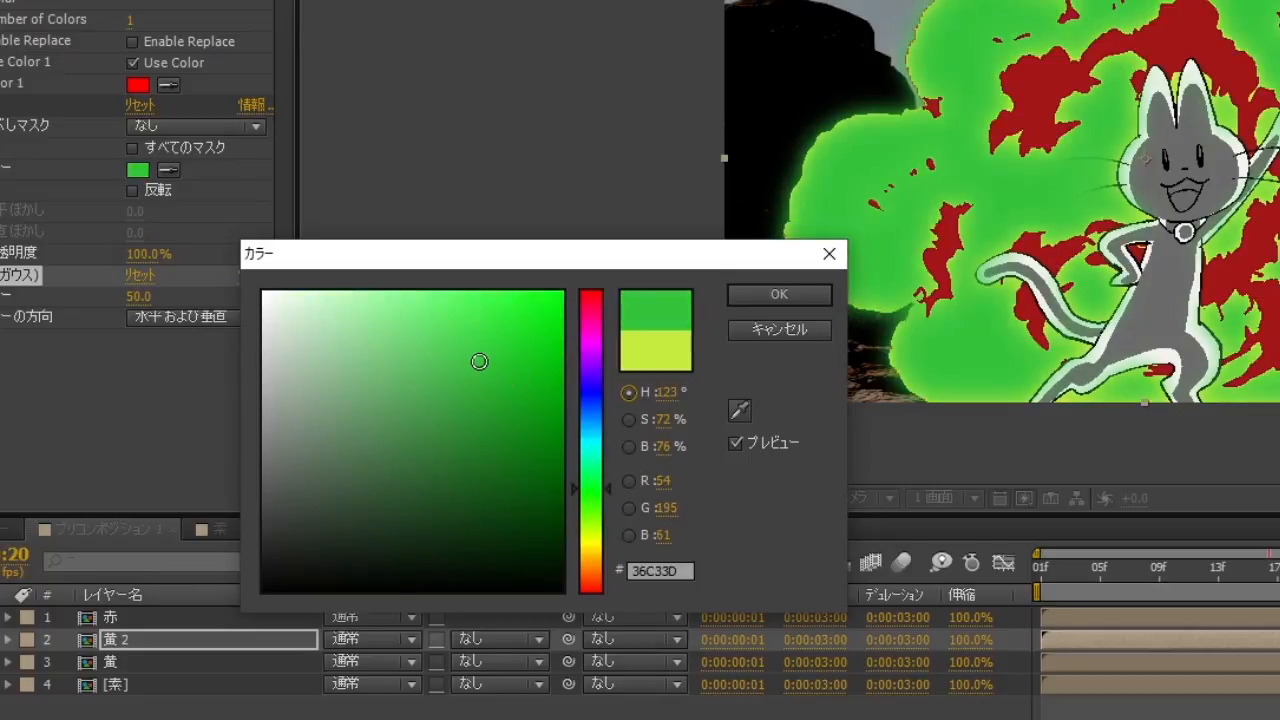
click(457, 335)
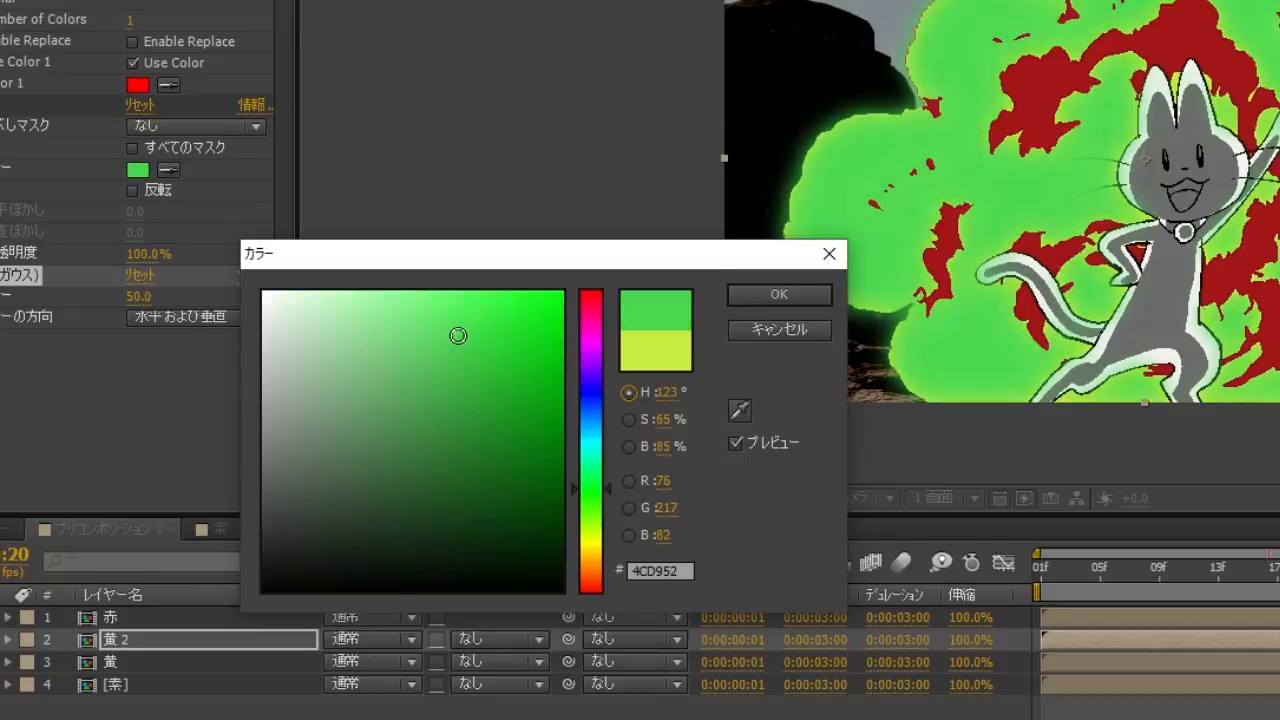
click(765, 299)
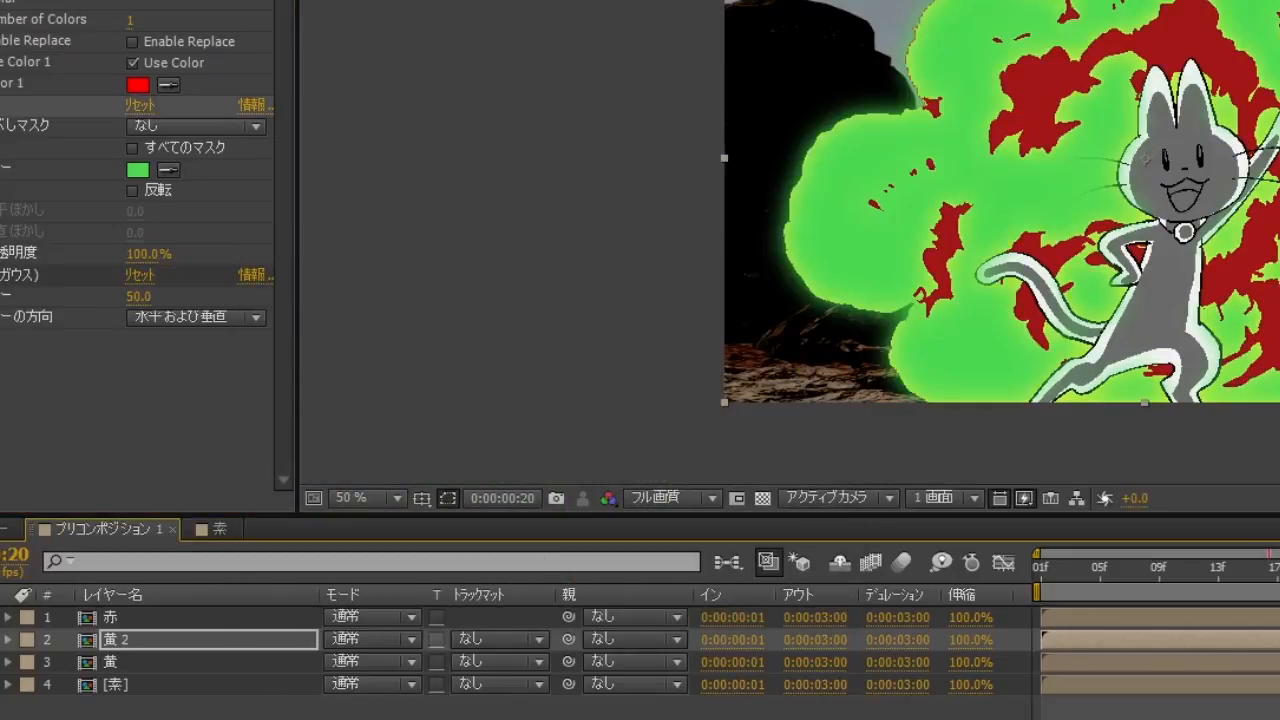
click(354, 644)
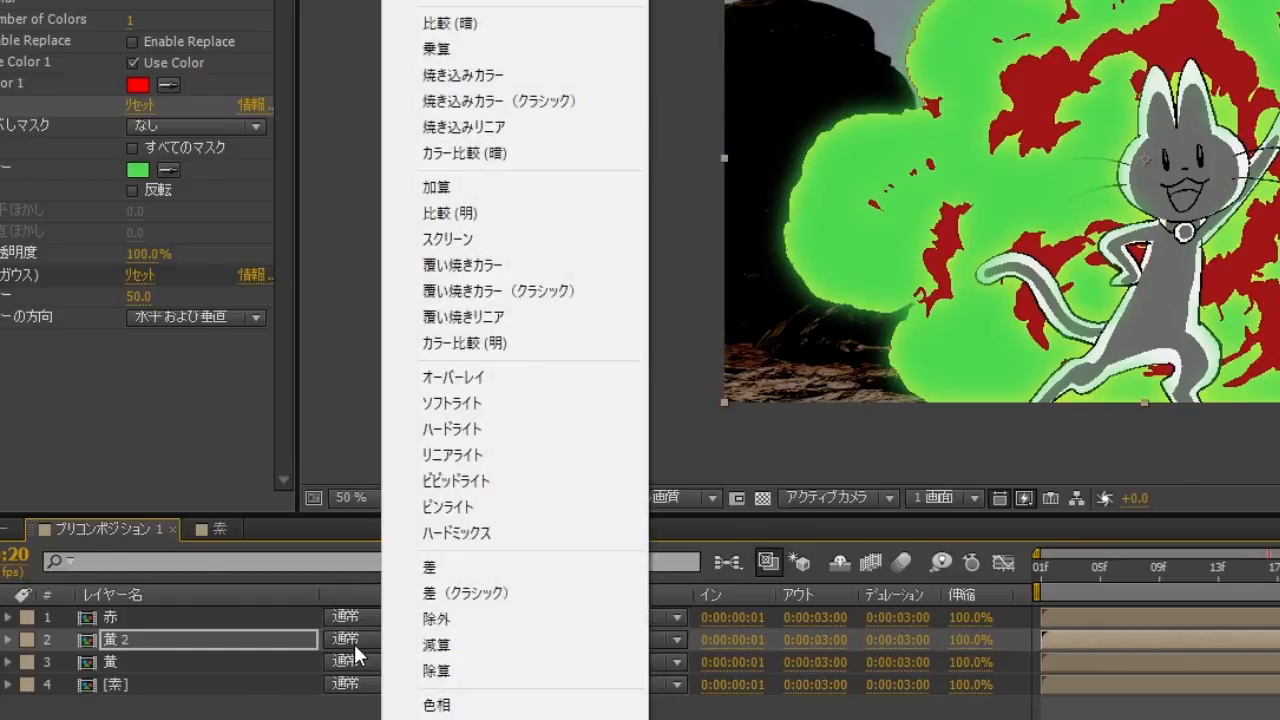
click(528, 192)
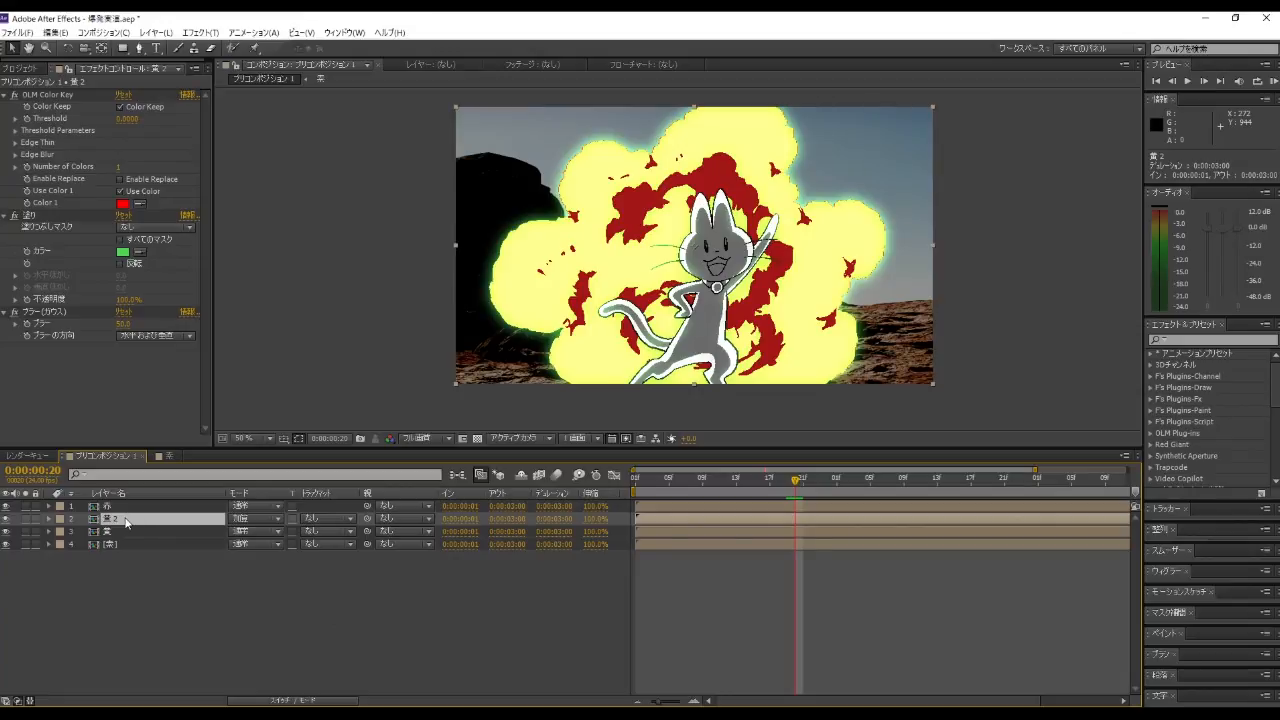
Step: Duplicate the 黄 2 layer and set the new copy's ブラー(ガウス) amount to 100
key(ctrl+d)
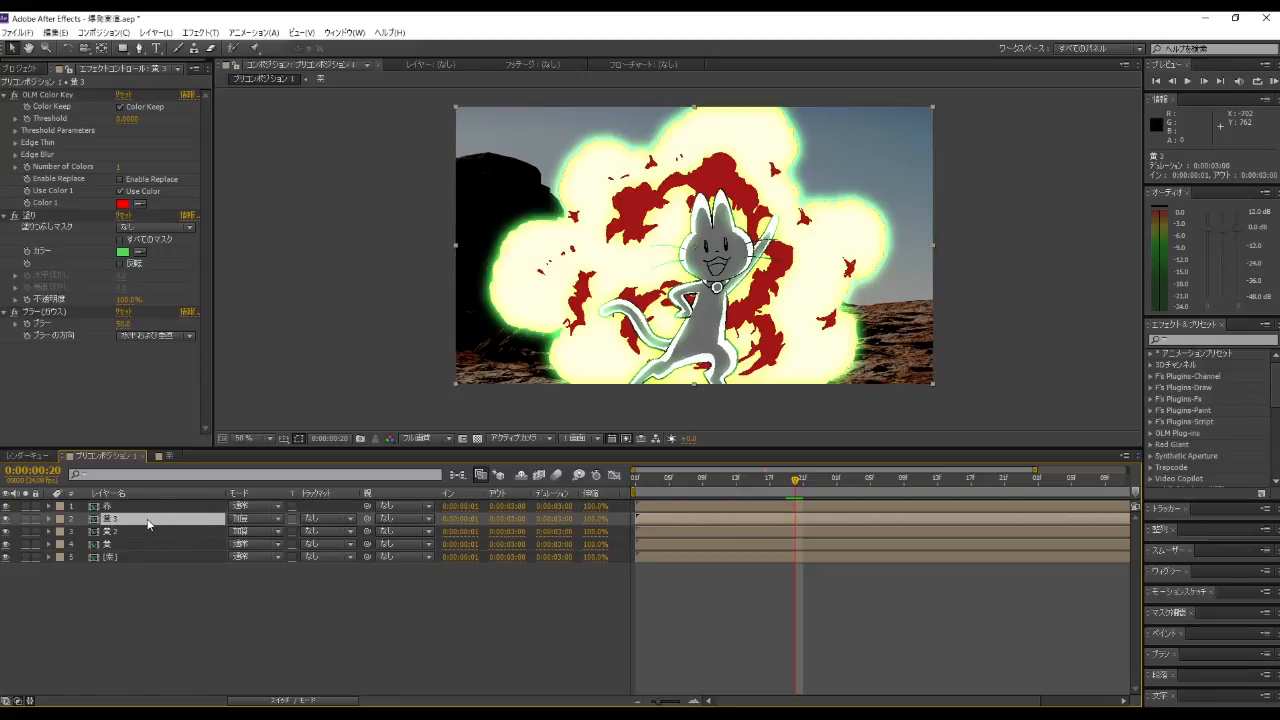
click(123, 323)
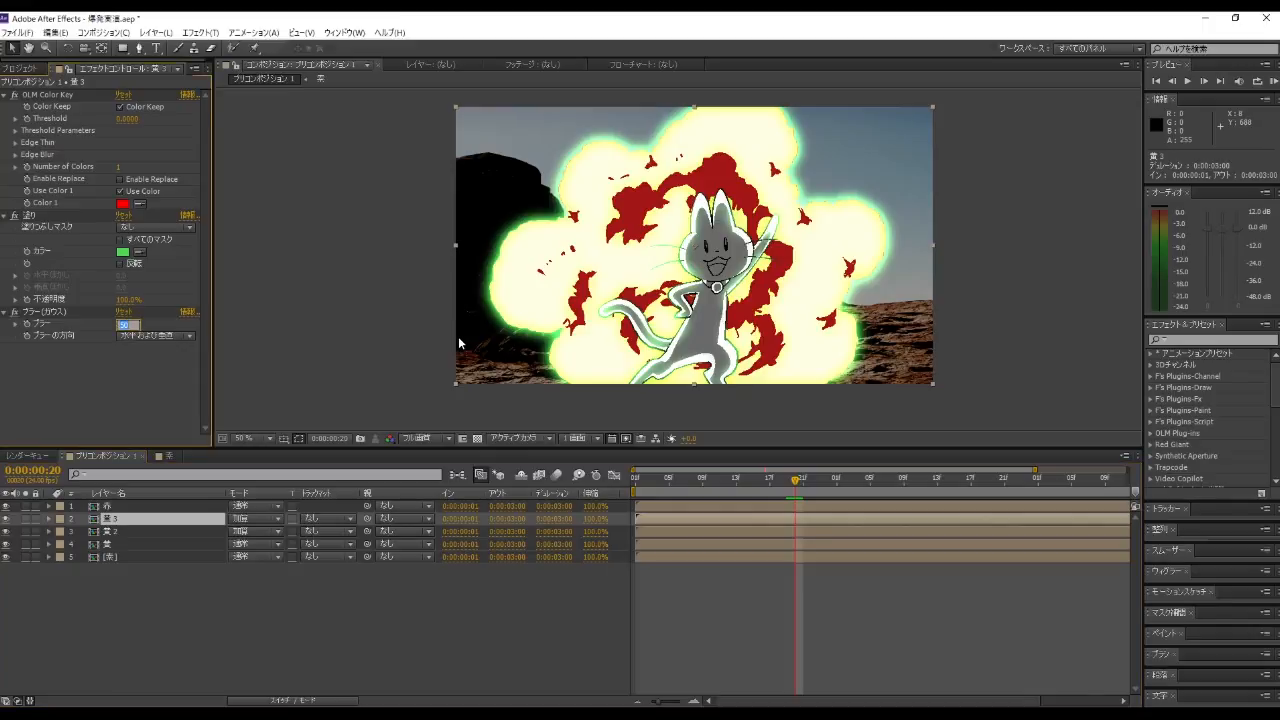
text(100)
key(Return)
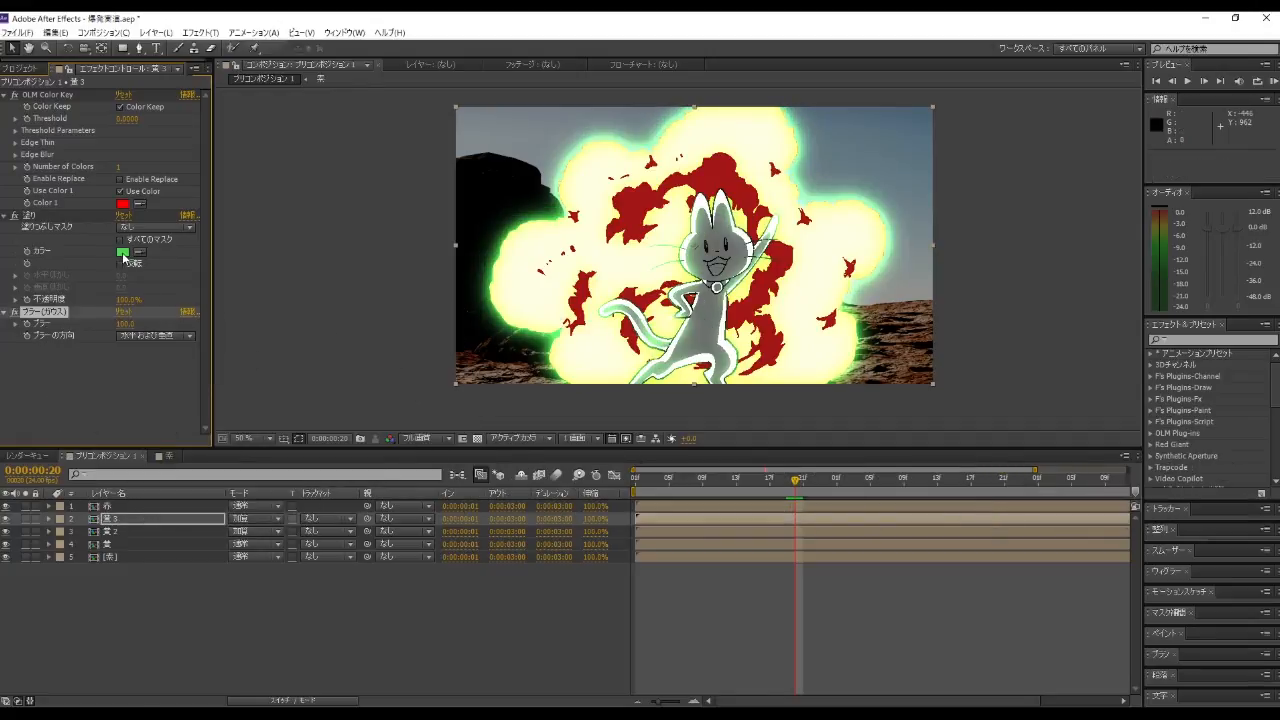
Step: Set the 塗り color of the 黄 3 layer to dark teal 134750
click(123, 252)
mouse_move(301, 347)
mouse_down()
mouse_move(246, 343)
mouse_move(309, 443)
mouse_move(318, 358)
mouse_move(348, 454)
mouse_move(352, 418)
mouse_move(322, 438)
mouse_up()
click(378, 402)
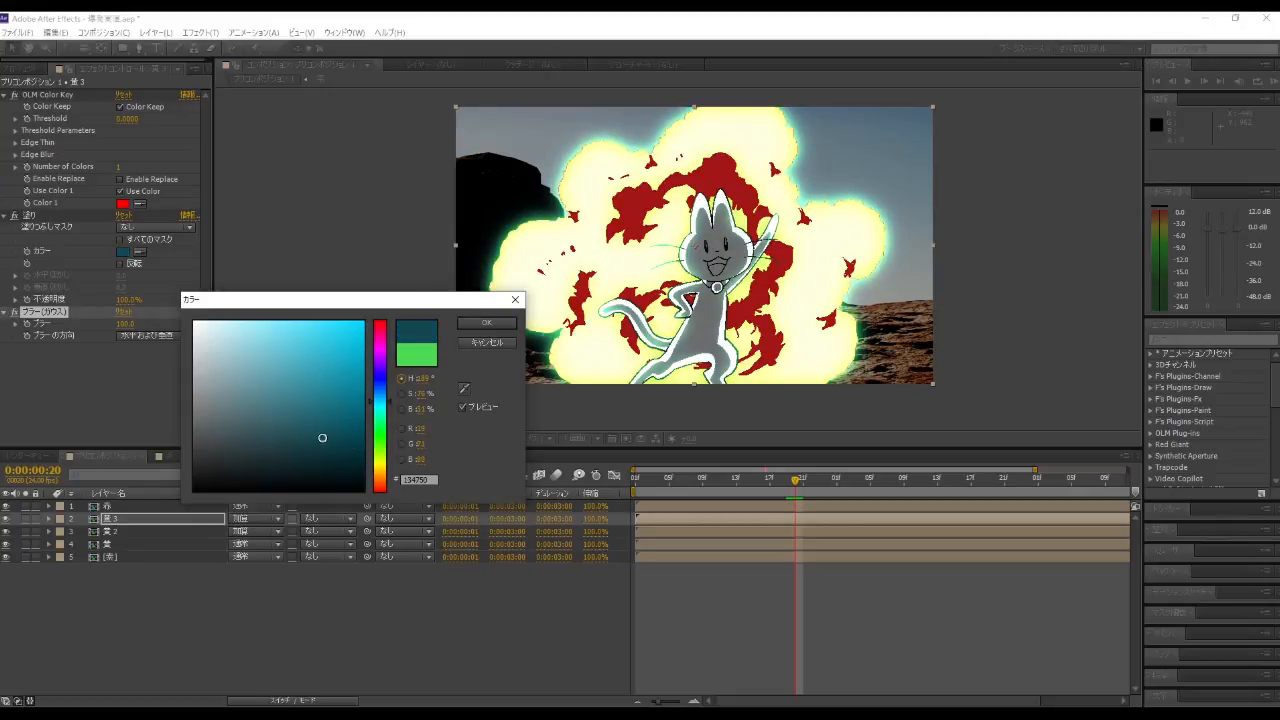
click(490, 324)
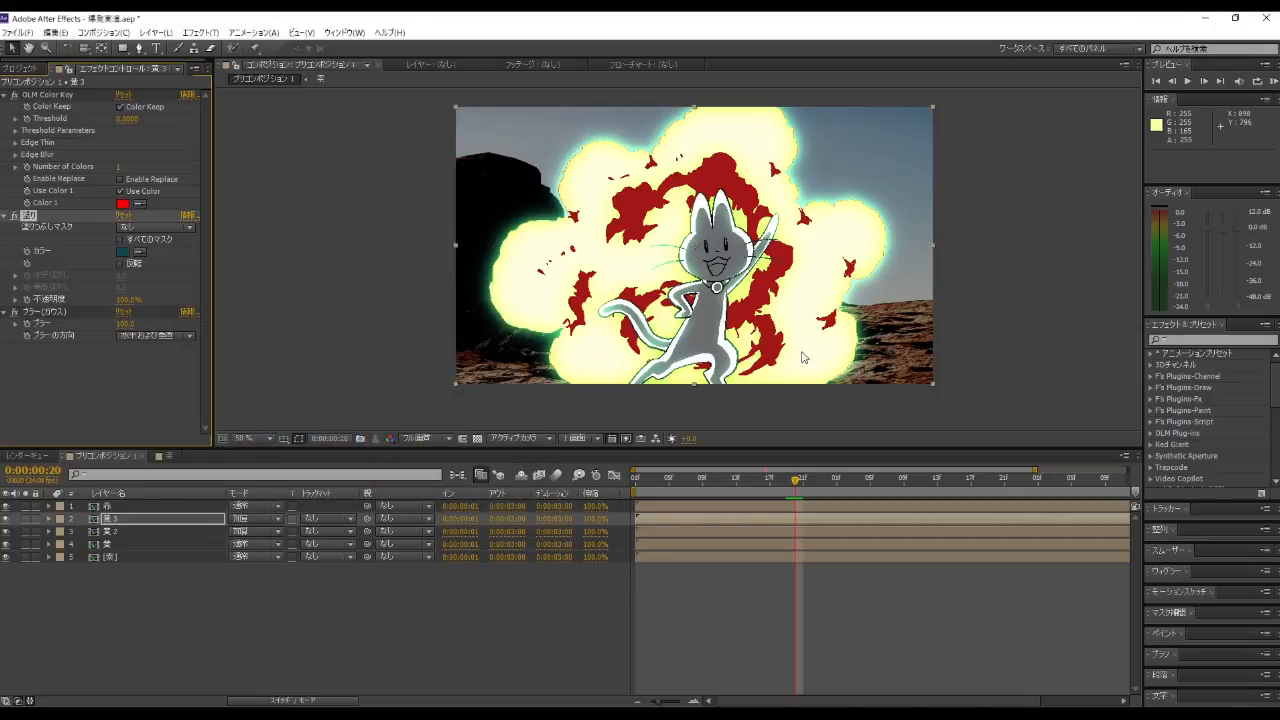
Step: Hide all layers except 黄 3 to inspect its blurred glow alone, and make every layer visible again
click(7, 519)
click(7, 531)
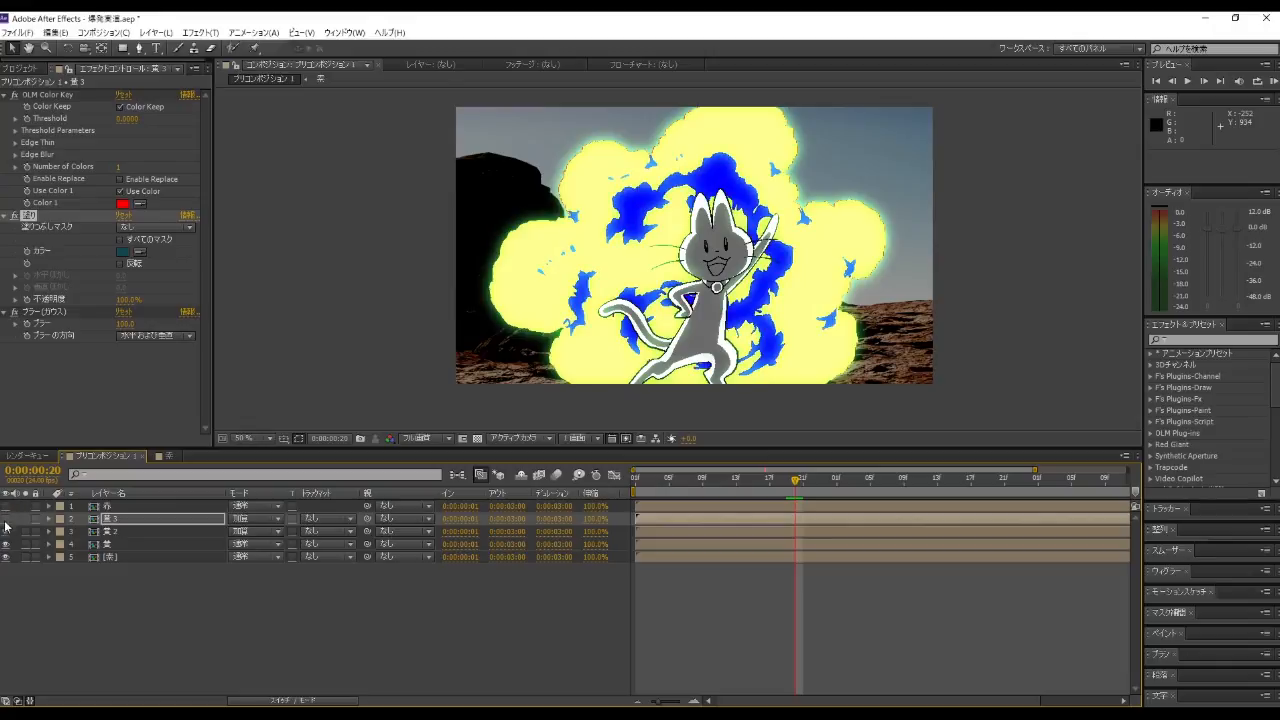
click(7, 543)
click(6, 518)
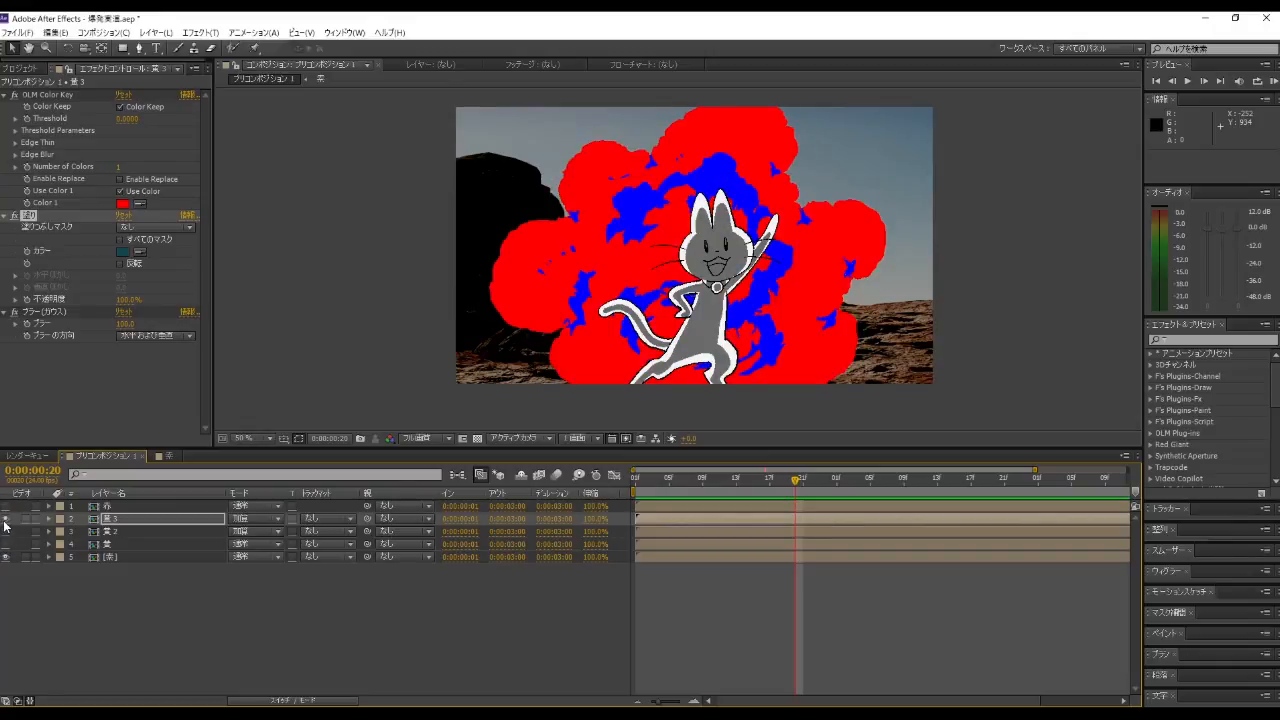
click(6, 557)
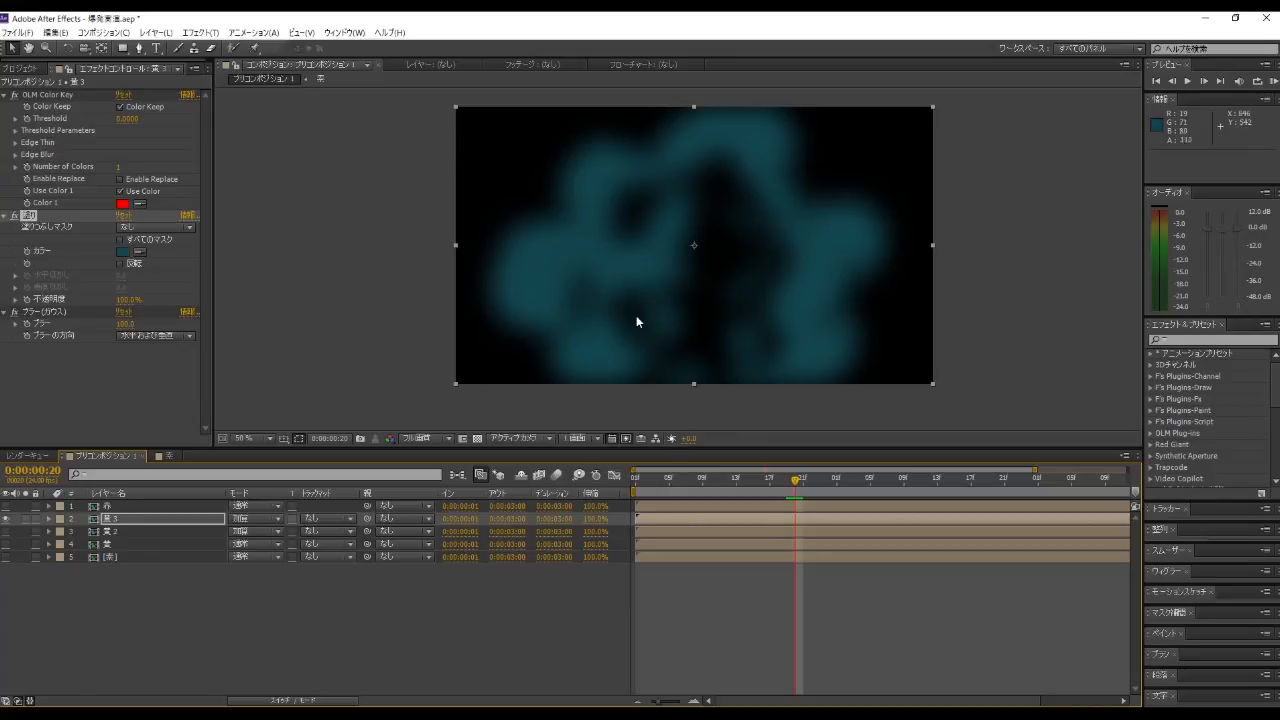
drag(7, 532, 5, 560)
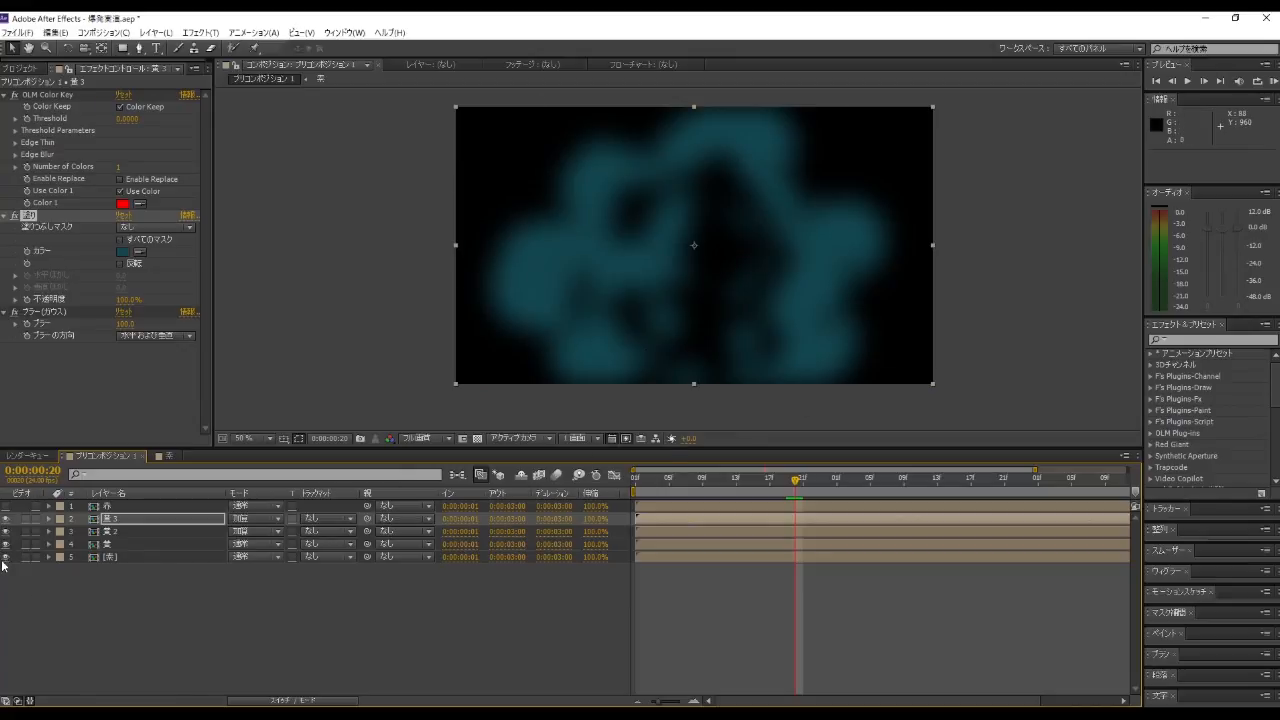
click(7, 506)
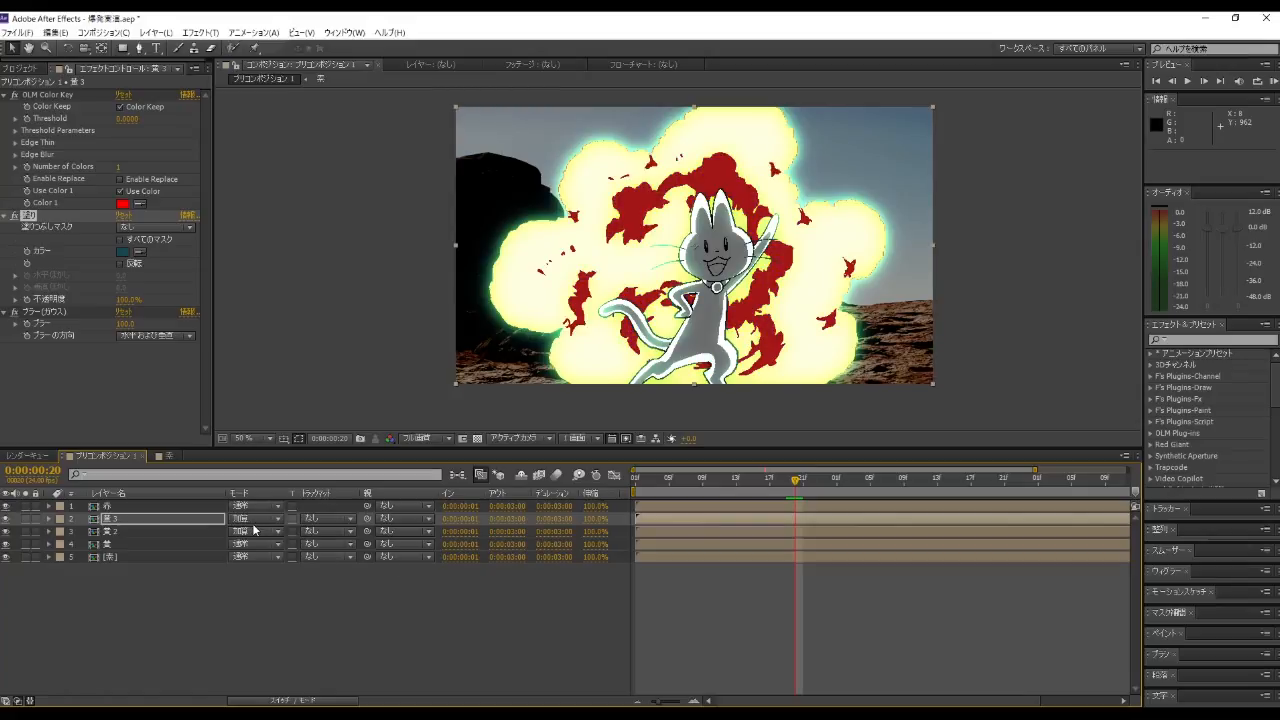
Step: Duplicate the 赤 layer and apply ブラー(ガウス) to the upper copy with a ブラー amount of 50
scroll(704, 258, up, 2)
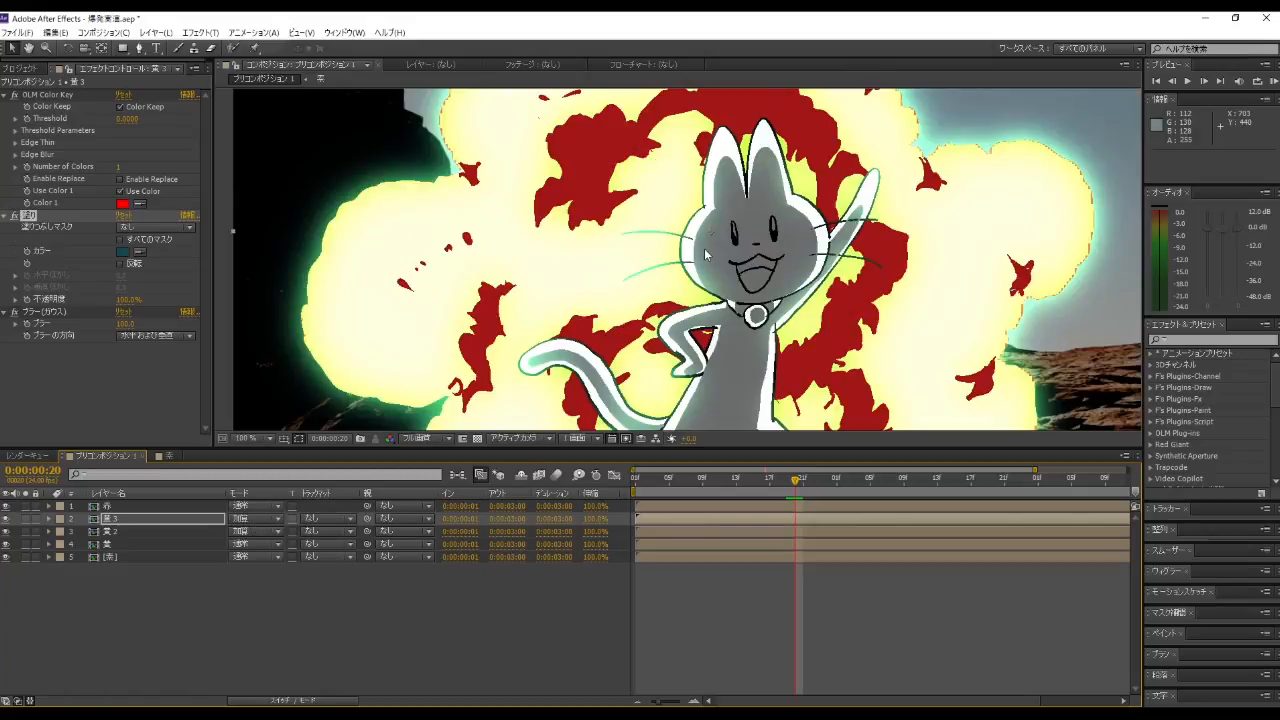
scroll(704, 248, down, 2)
scroll(704, 248, up, 2)
click(134, 505)
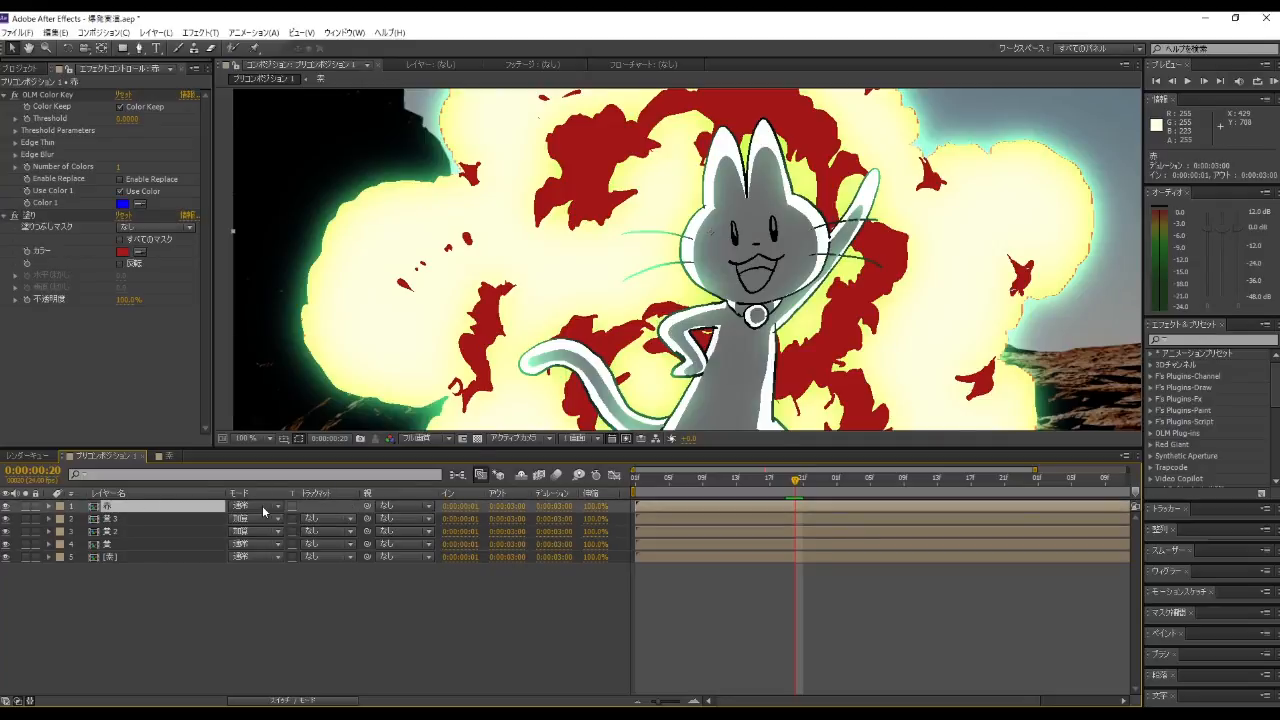
key(ctrl+d)
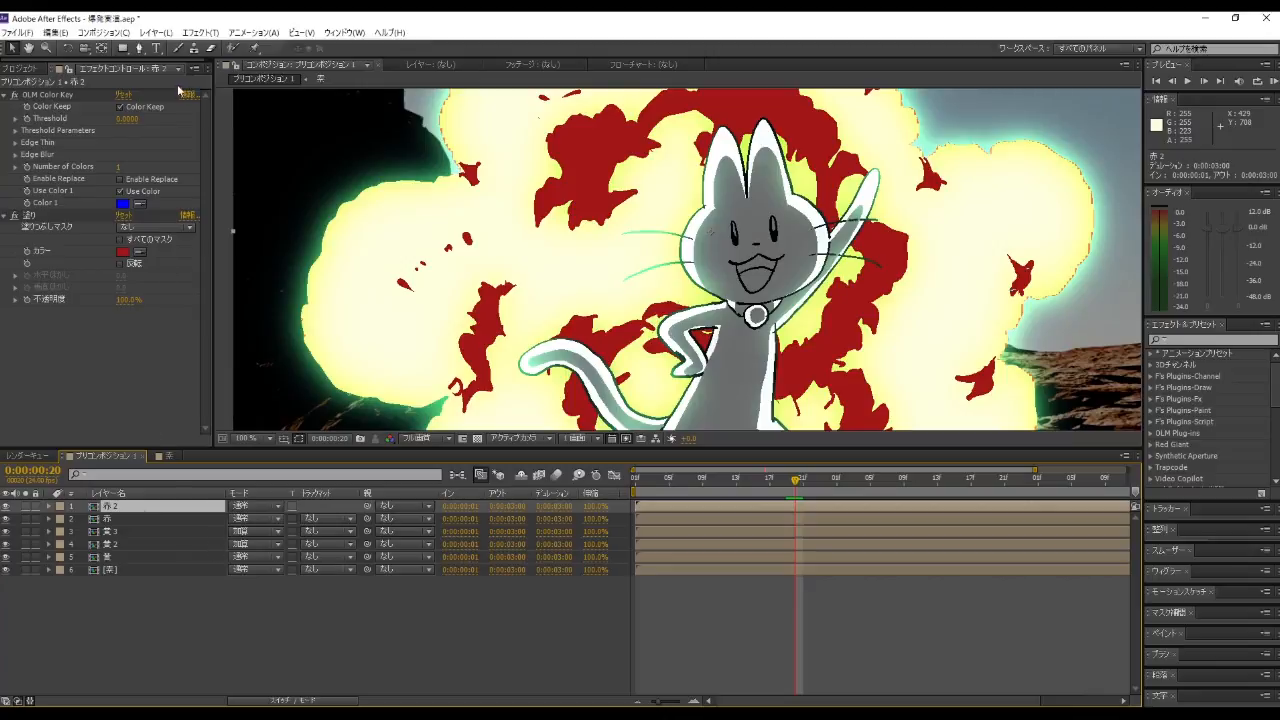
click(199, 33)
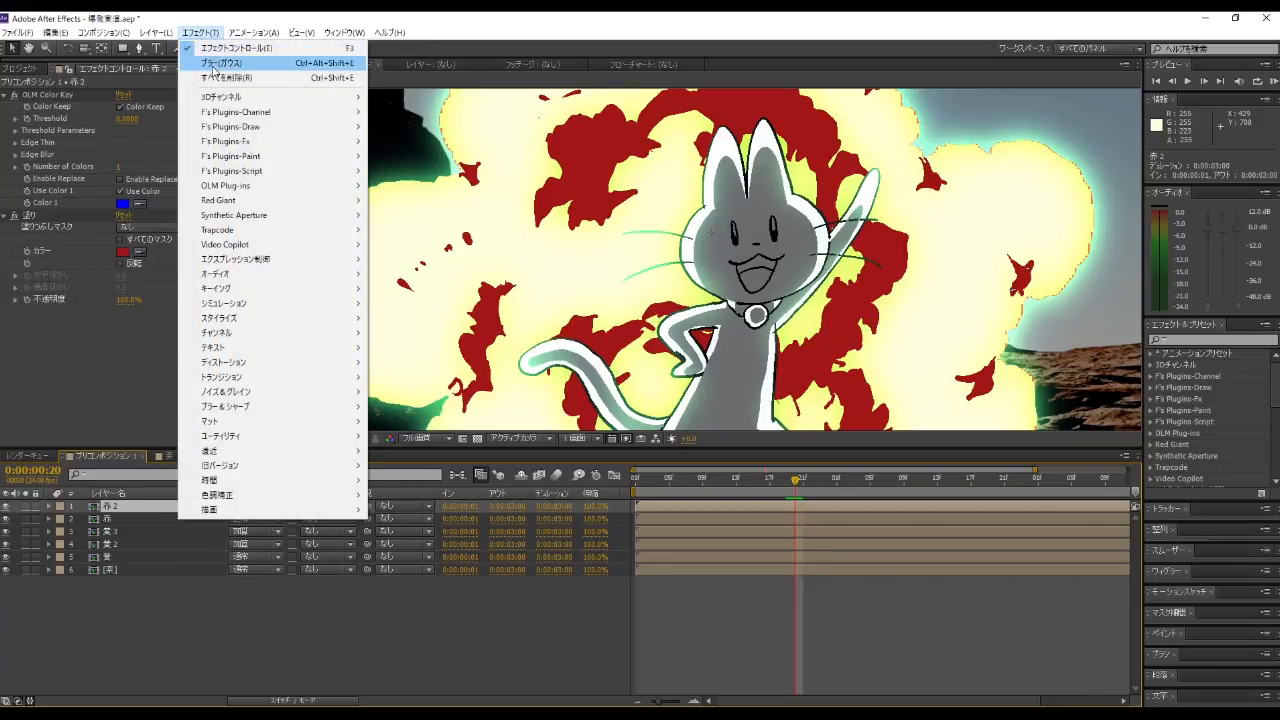
click(221, 62)
click(121, 325)
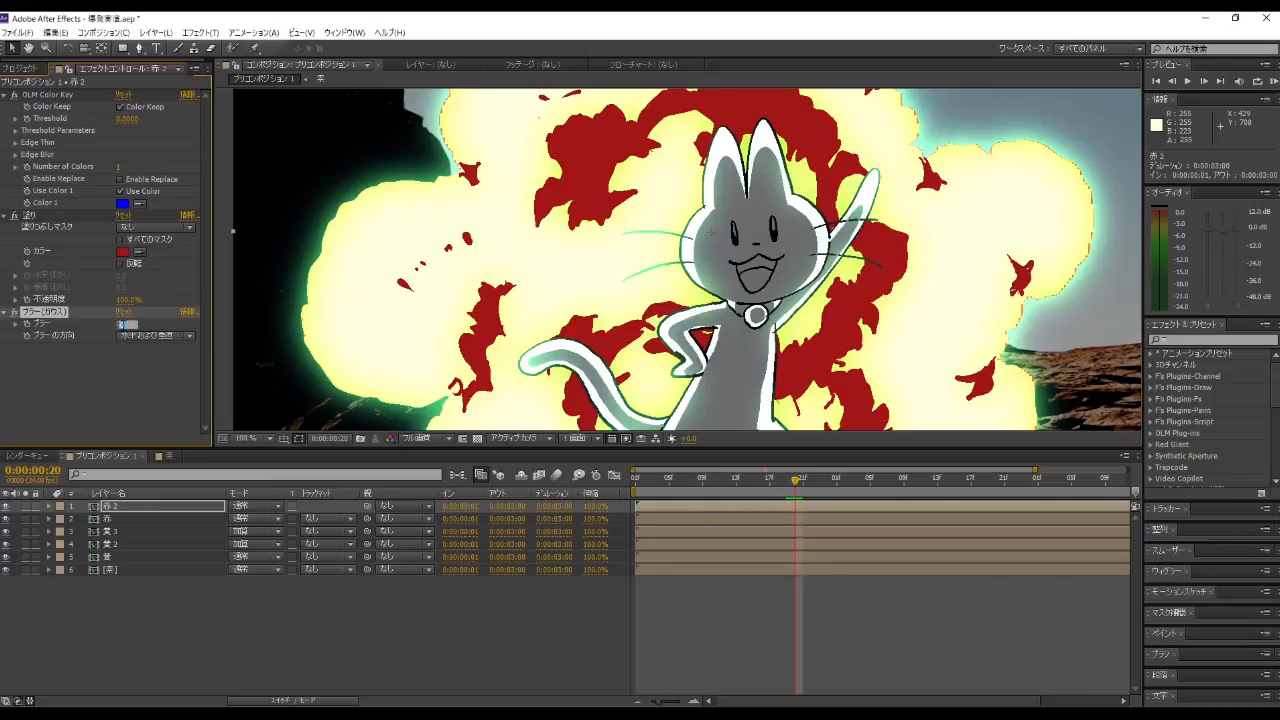
text(50)
key(Return)
key(Return)
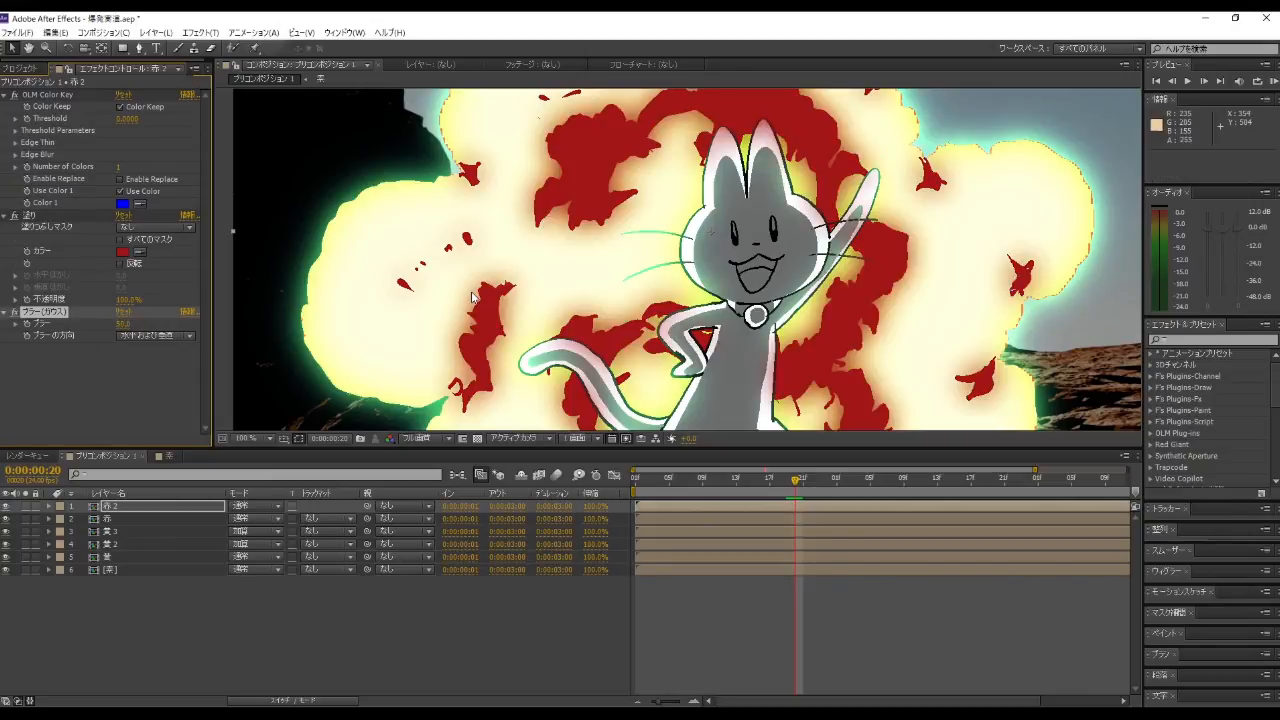
Step: Set the blending mode of the 赤 2 layer to 加算 and check the result in full frame
click(252, 506)
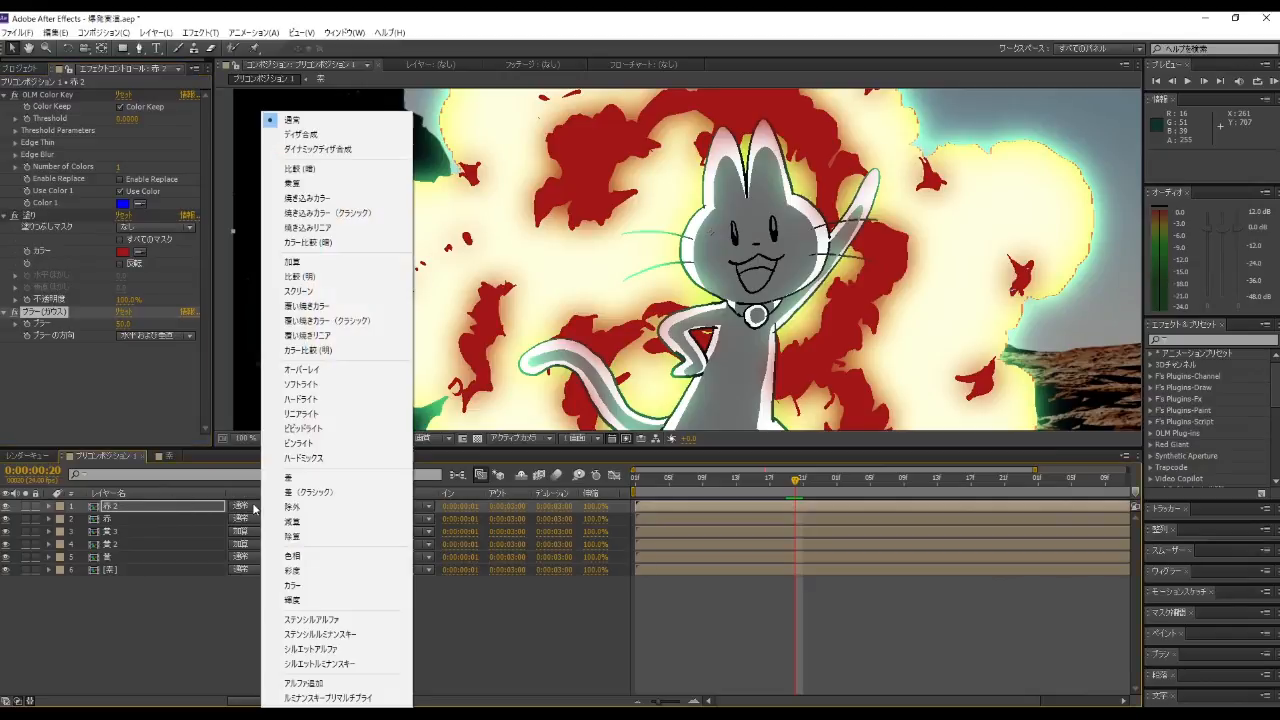
click(346, 262)
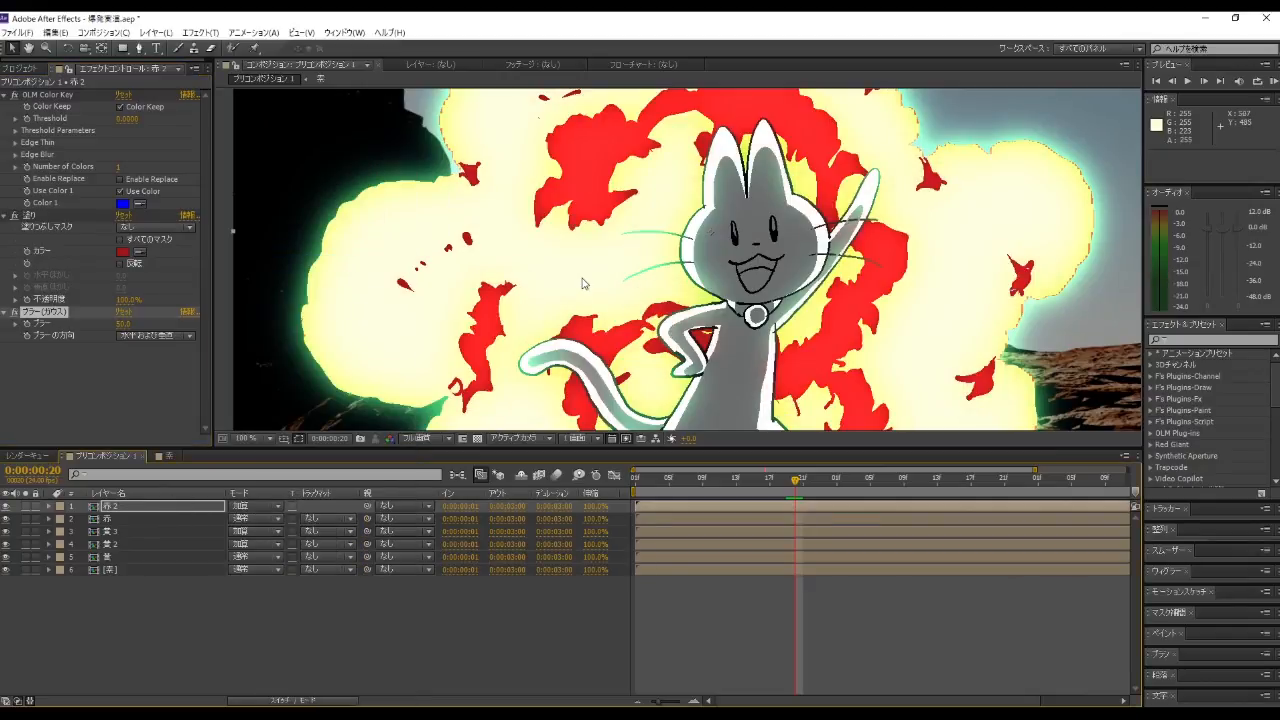
scroll(584, 284, down, 2)
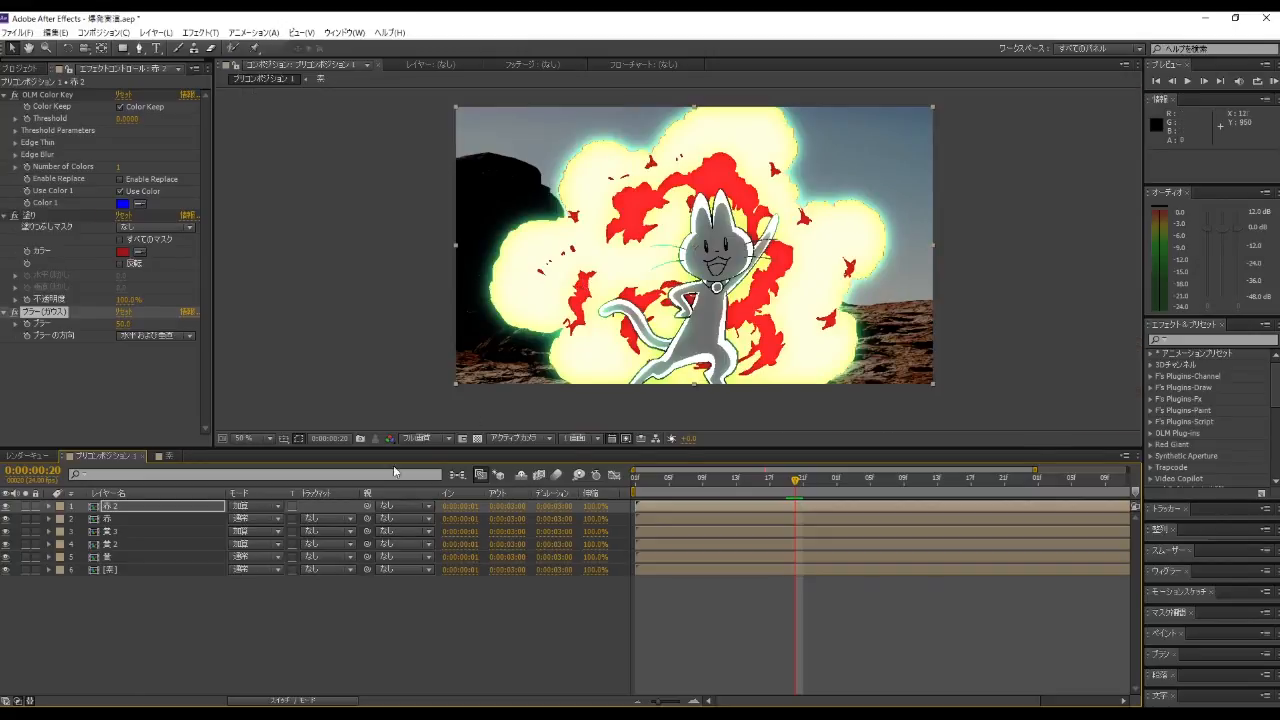
Step: Duplicate the 赤 2 layer and set the new copy's ブラー(ガウス) amount to 100
click(120, 505)
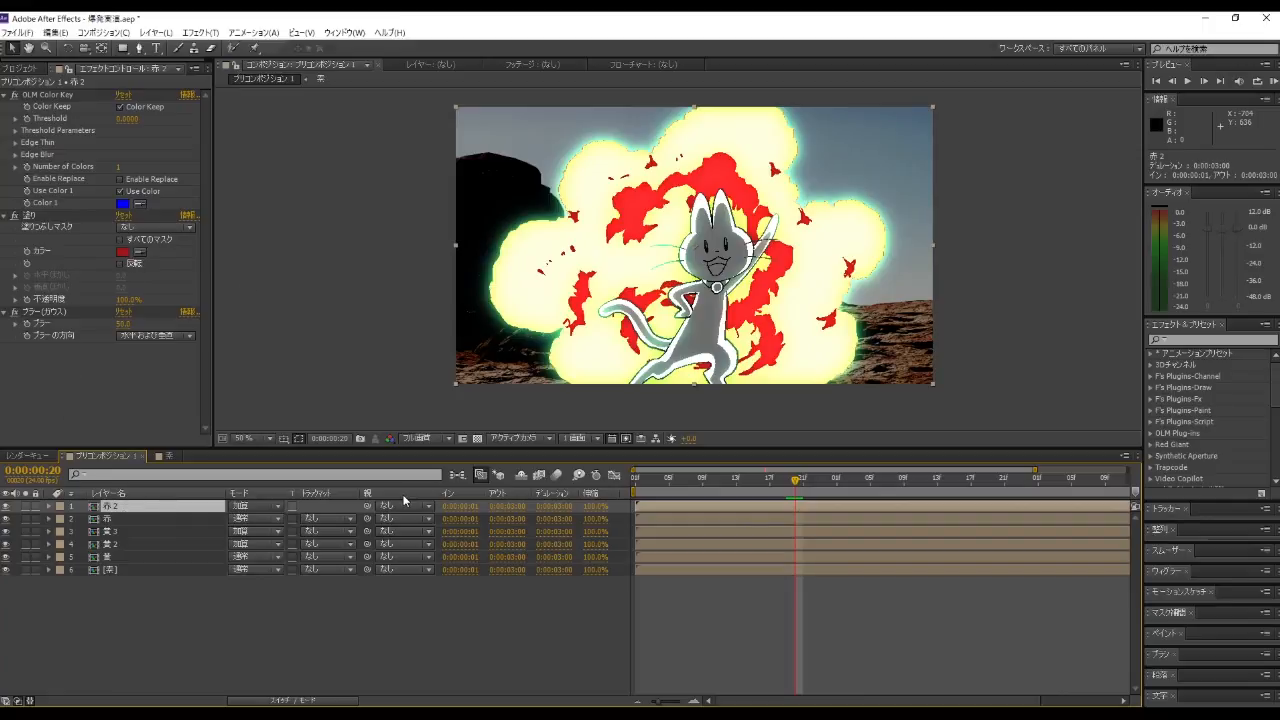
key(ctrl+d)
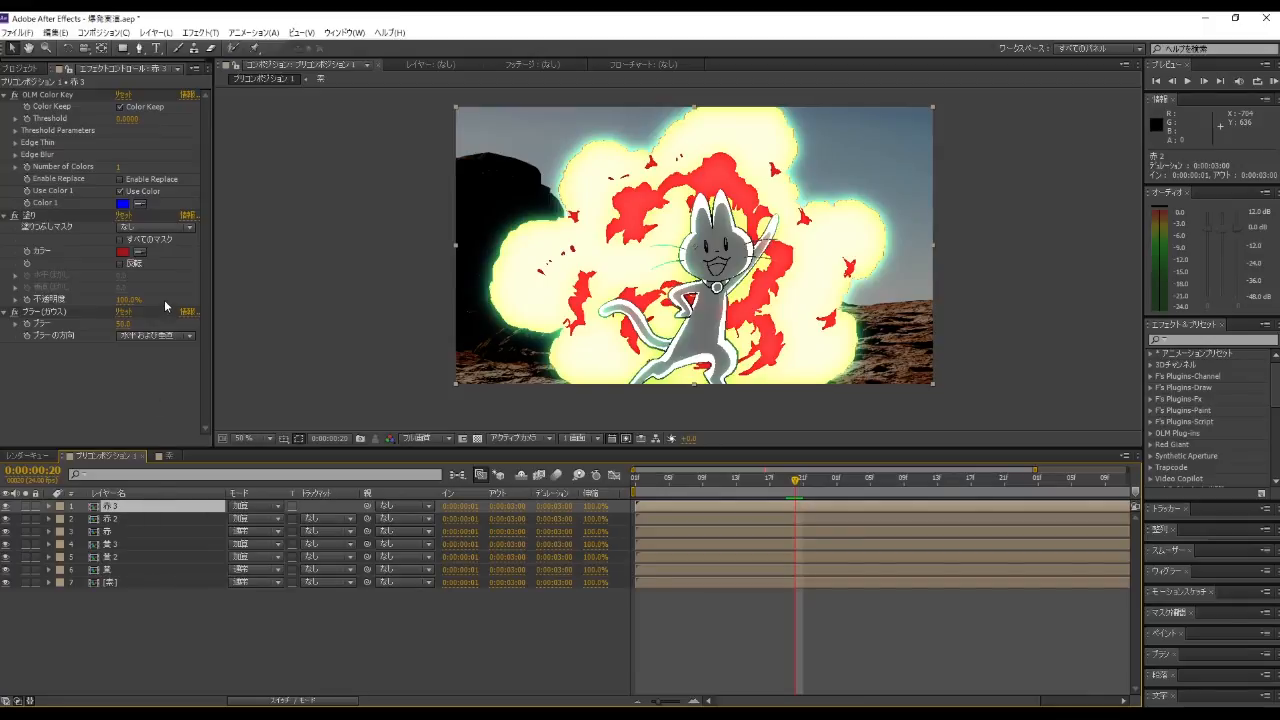
click(123, 324)
text(100)
key(Return)
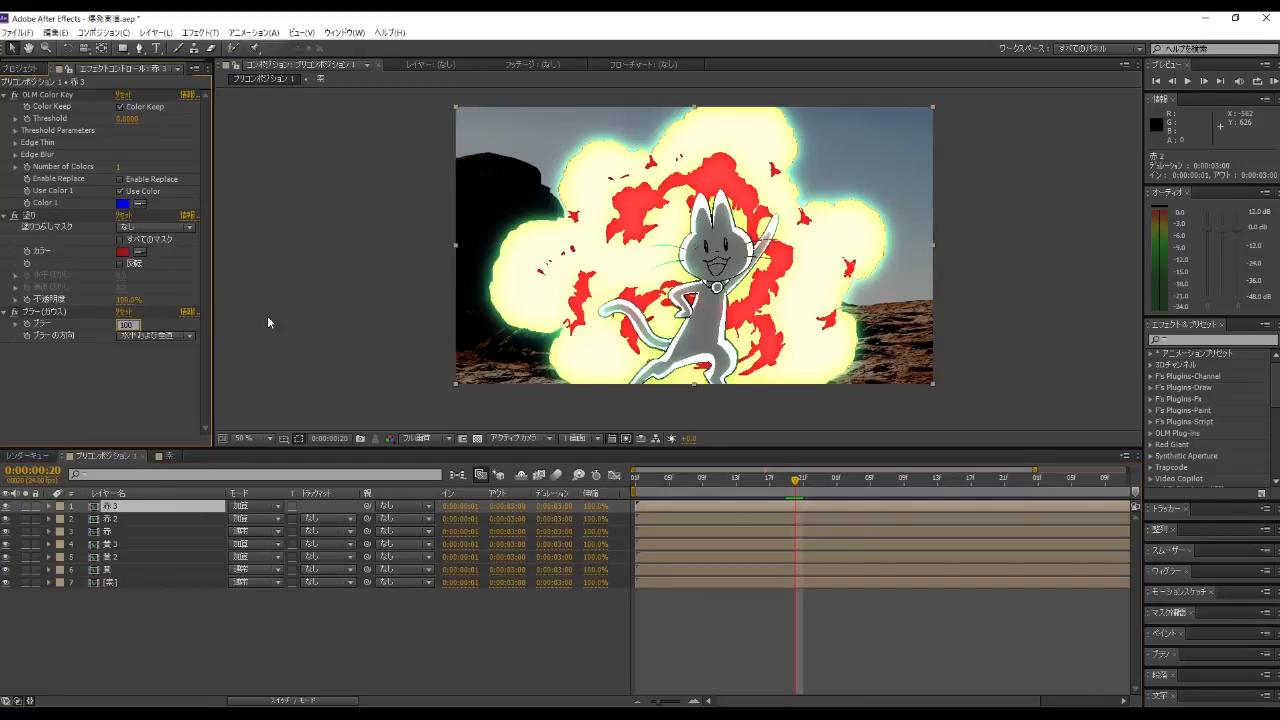
key(Return)
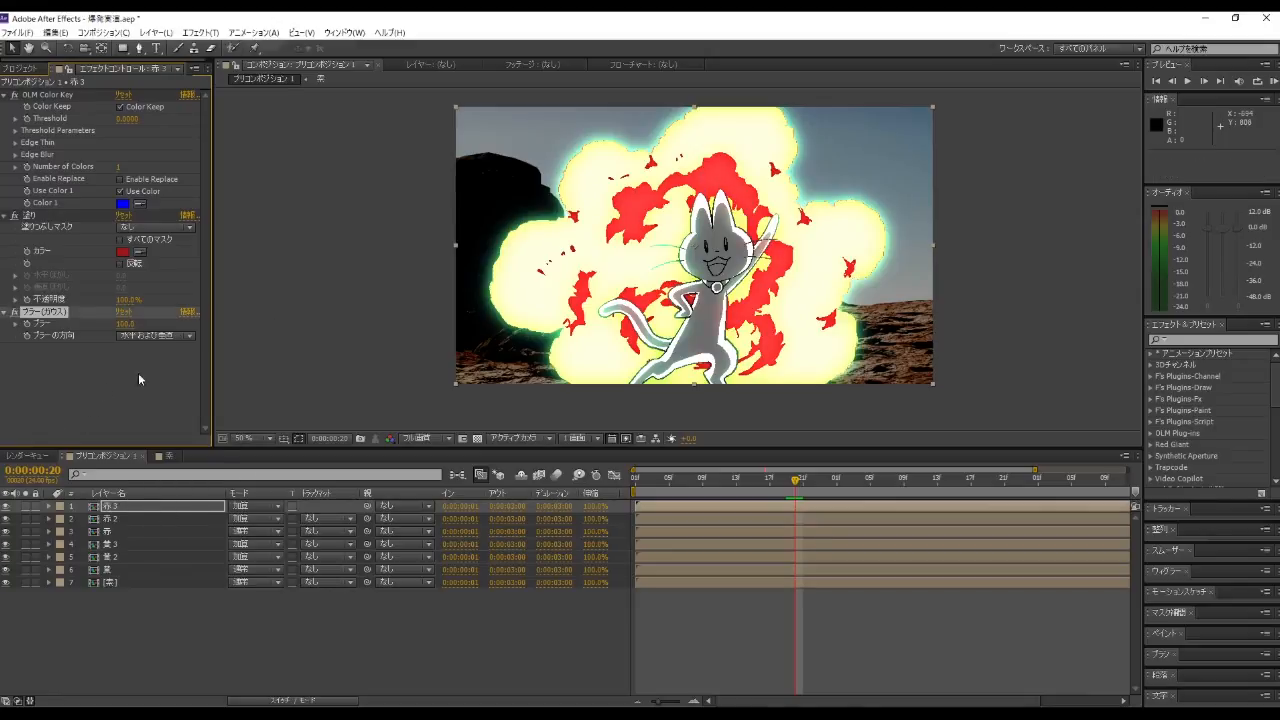
Step: Set the 塗り color of the 赤 3 layer to dark magenta 541A39
click(124, 252)
mouse_move(319, 414)
mouse_down()
mouse_move(329, 417)
mouse_move(281, 427)
mouse_up()
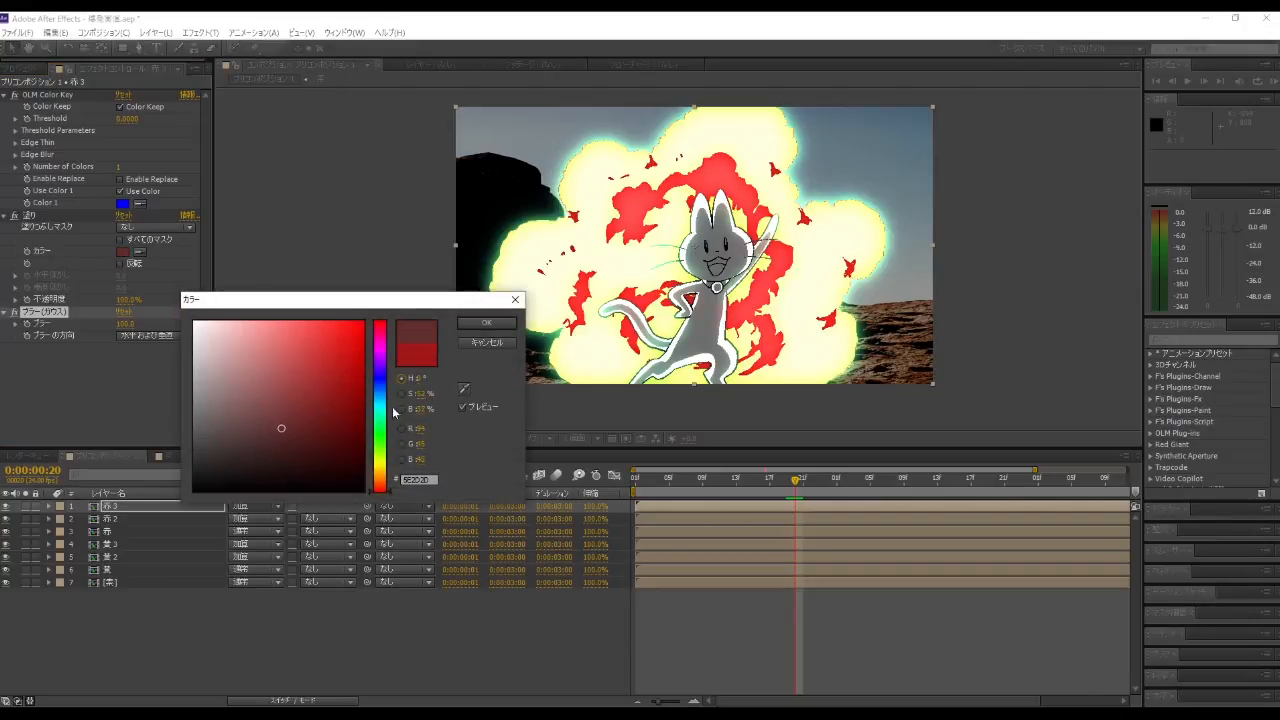
click(384, 345)
drag(384, 342, 384, 334)
click(310, 435)
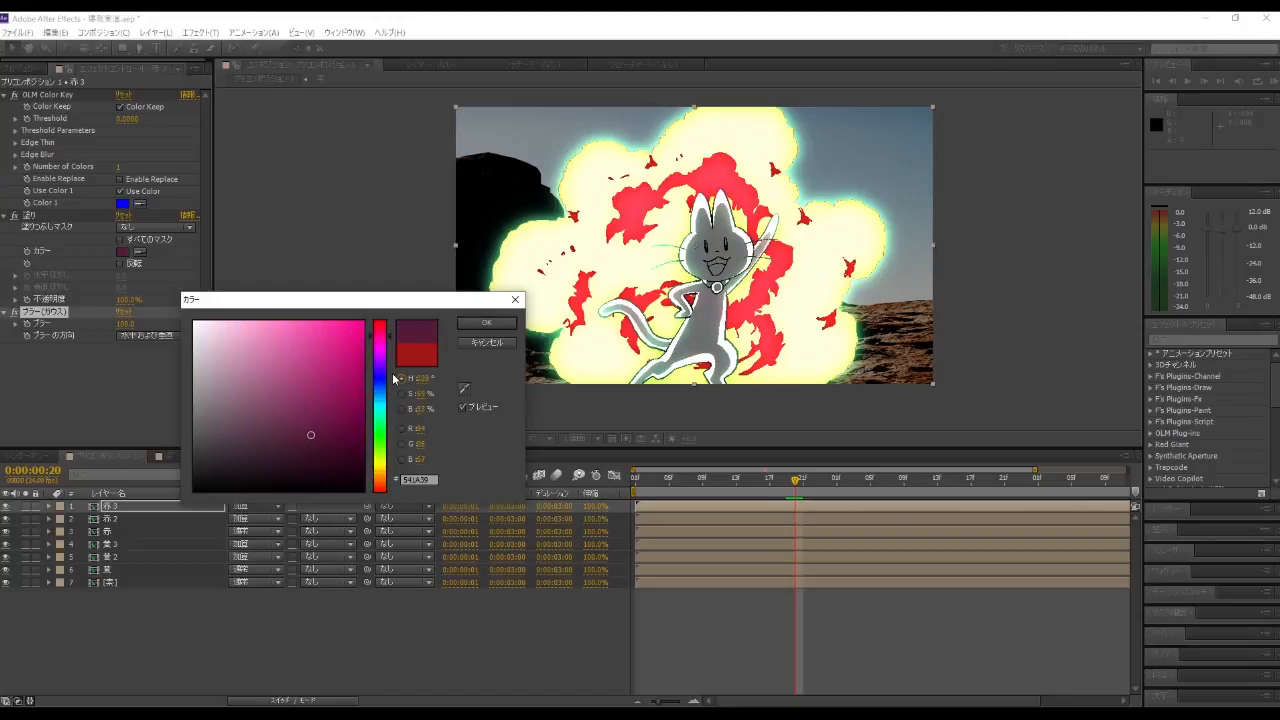
click(478, 326)
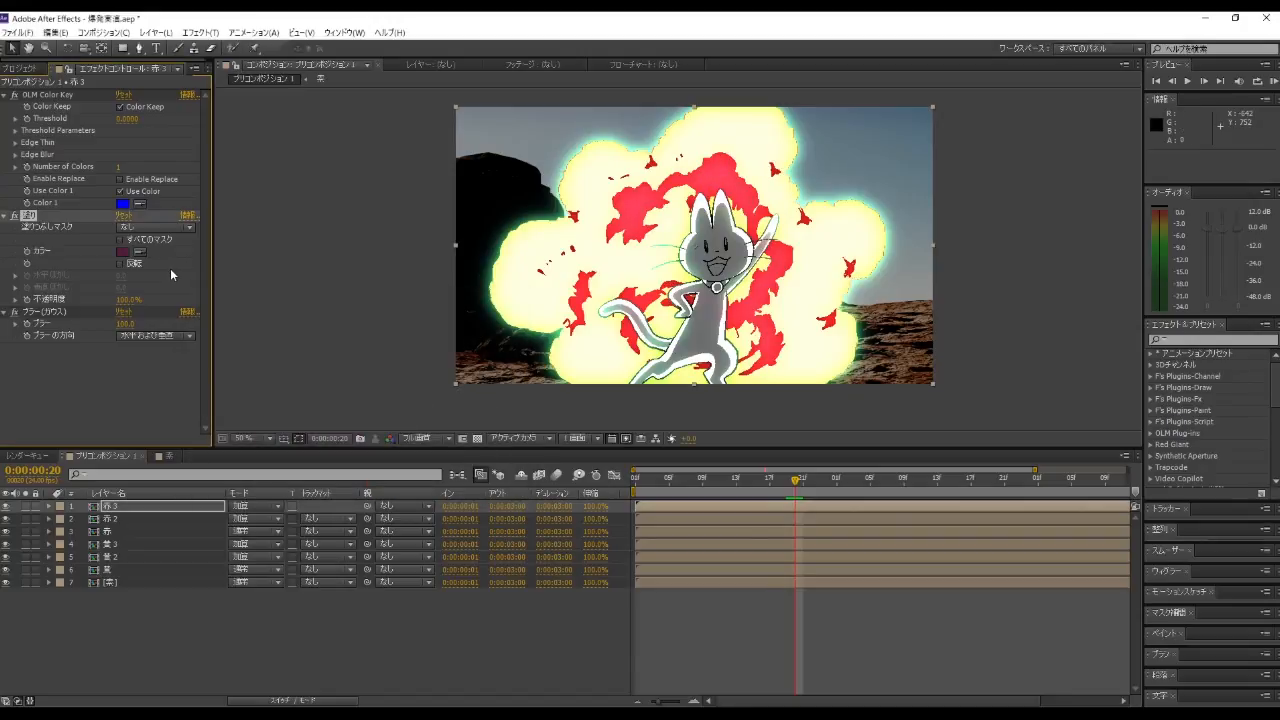
Step: Set the 塗り color of the 赤 2 layer to blue 163F98 and play back the animation
click(127, 520)
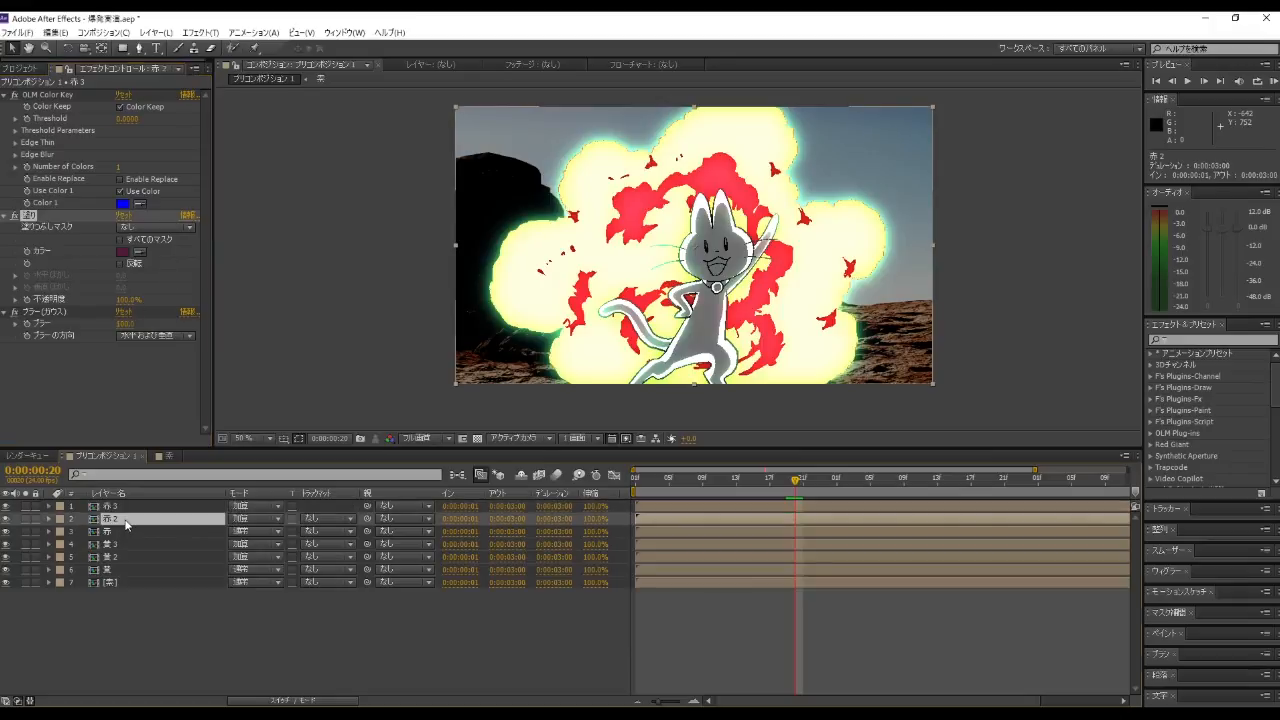
click(123, 251)
click(124, 254)
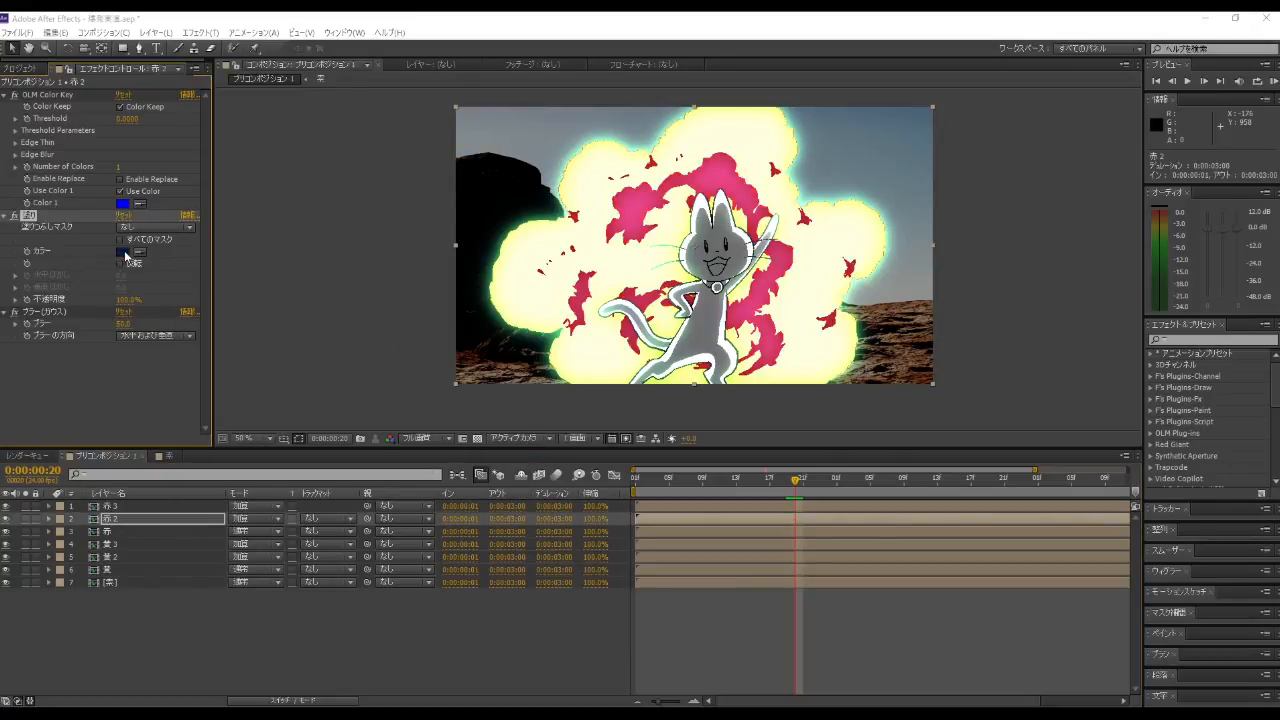
drag(335, 377, 340, 387)
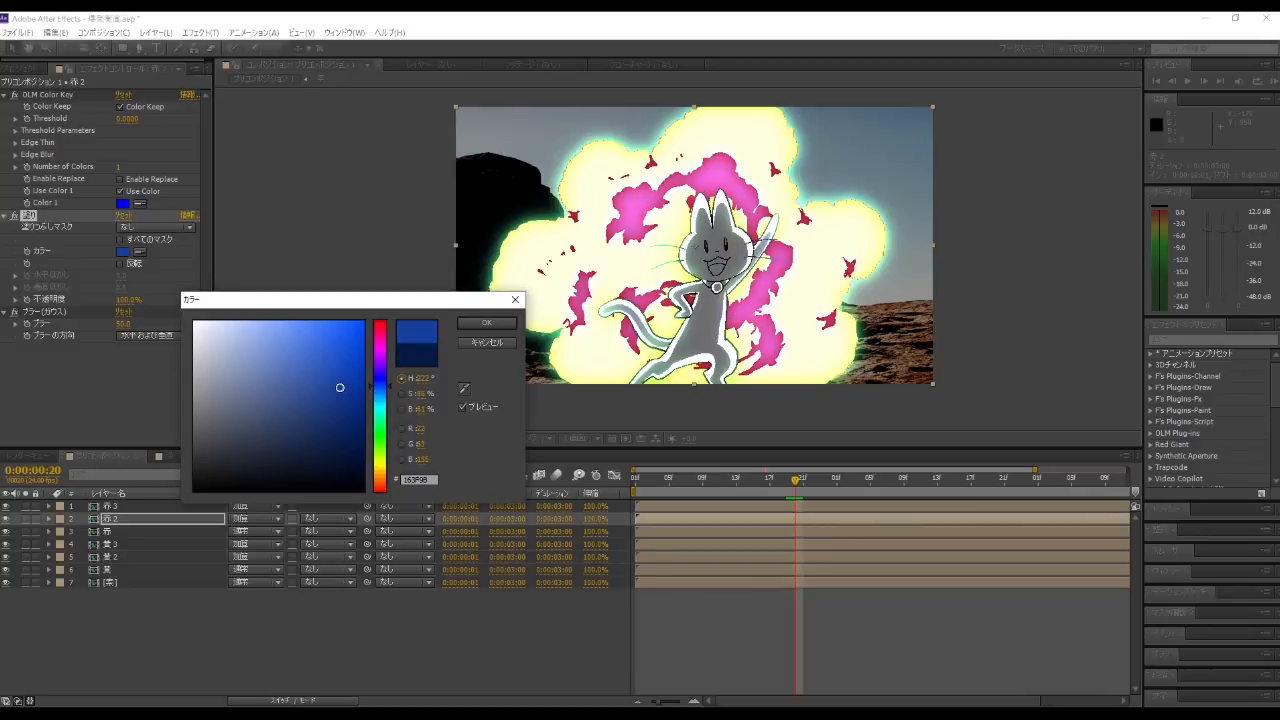
click(486, 323)
click(1190, 83)
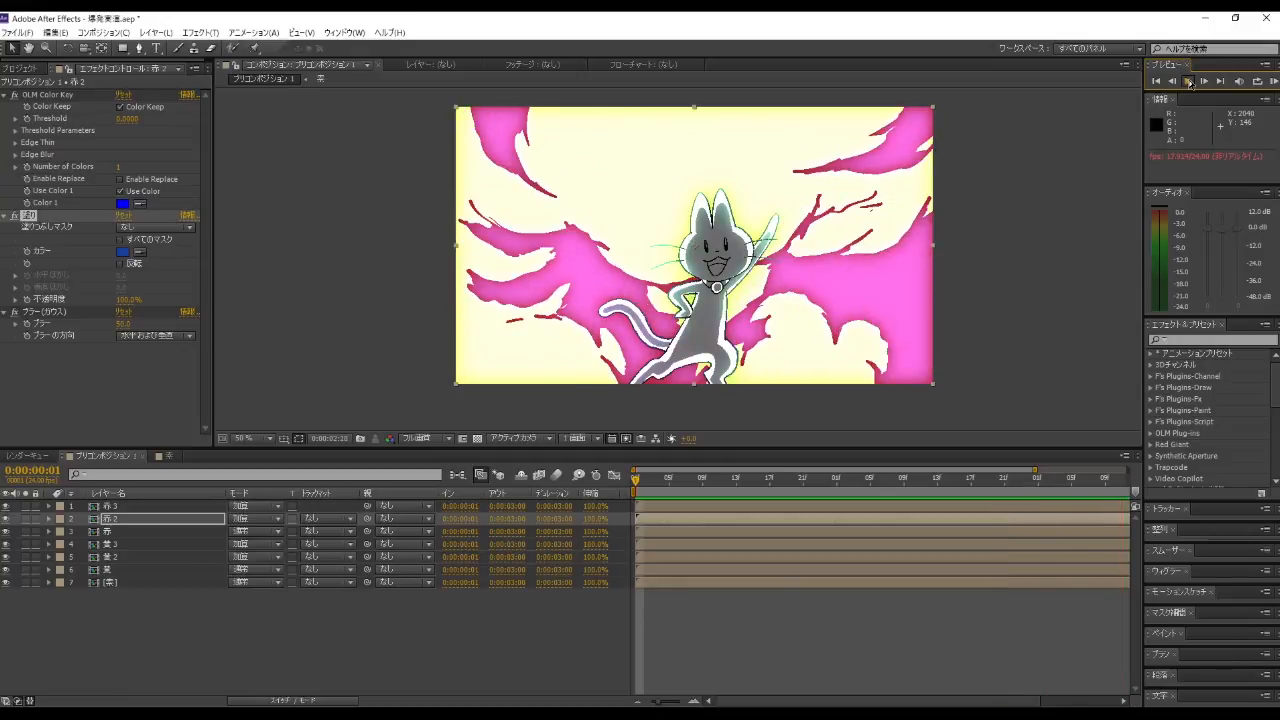
Step: Set the 塗り color of the base 黄 layer to olive green 7E9B18 and play back the explosion
click(107, 569)
click(123, 251)
click(335, 389)
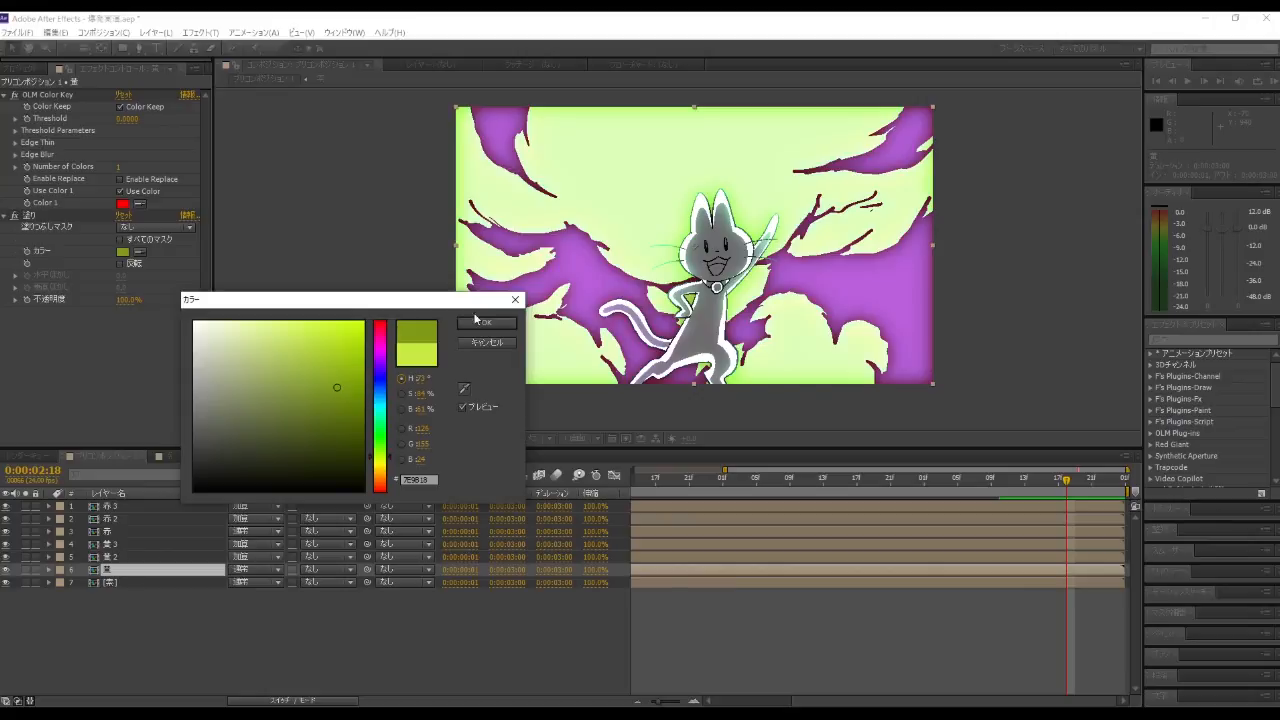
click(478, 322)
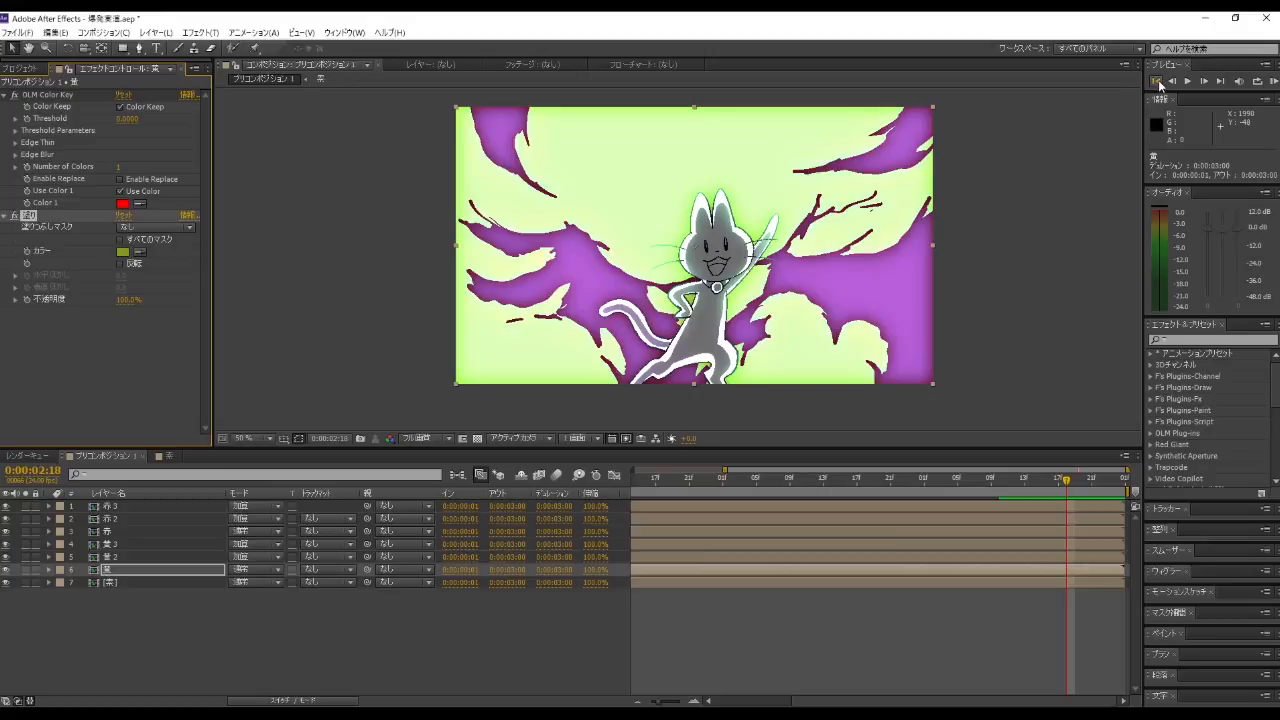
click(1188, 81)
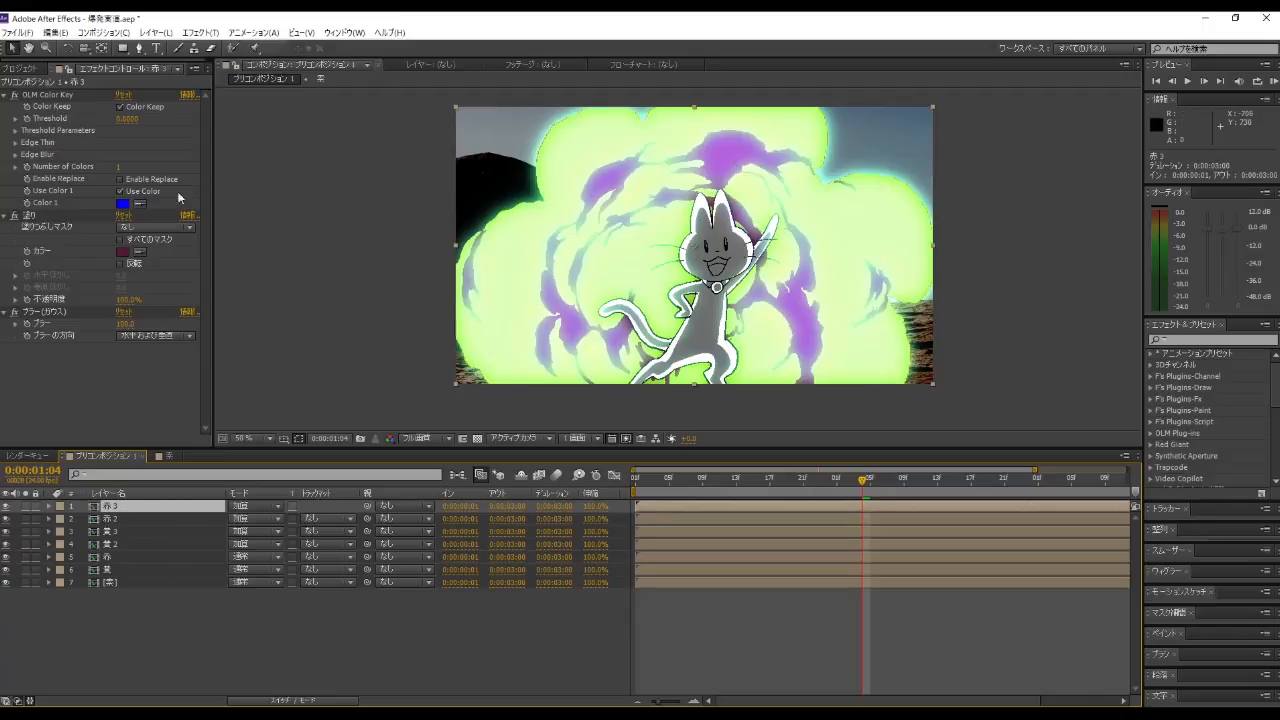
Step: Create a new black solid layer above all the layers in プリコンポジション 1
click(160, 33)
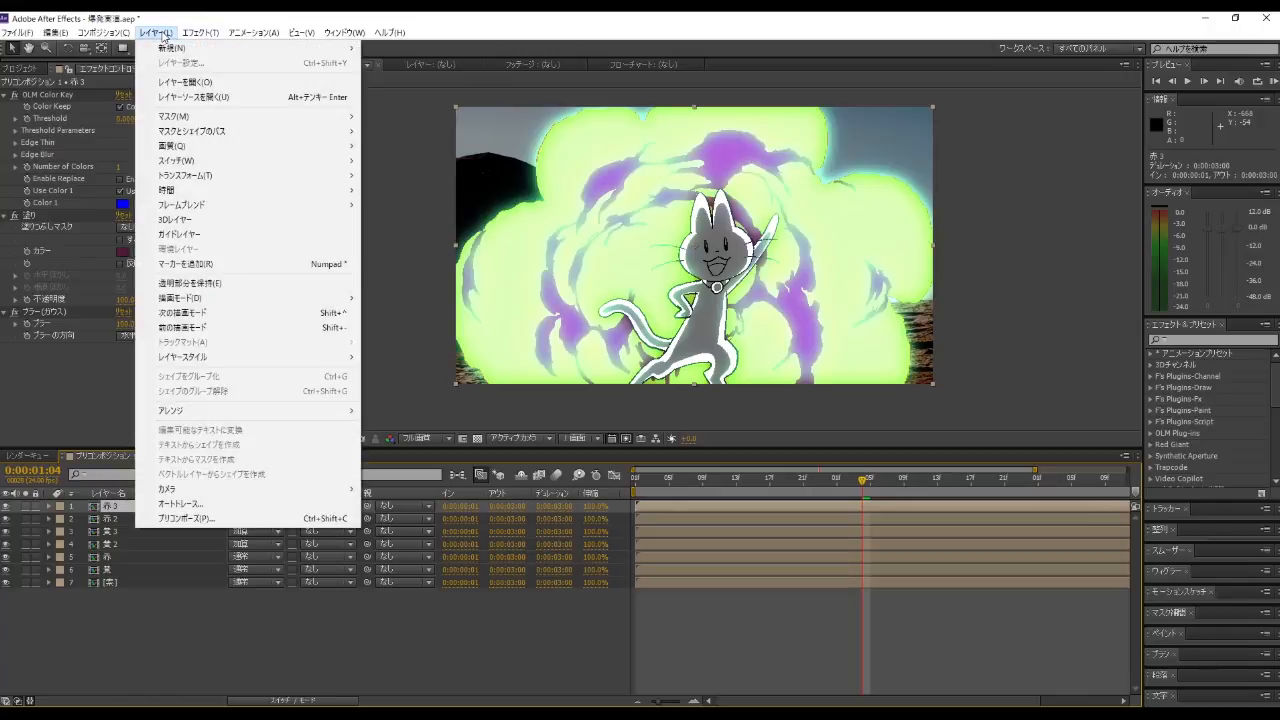
mouse_move(172, 47)
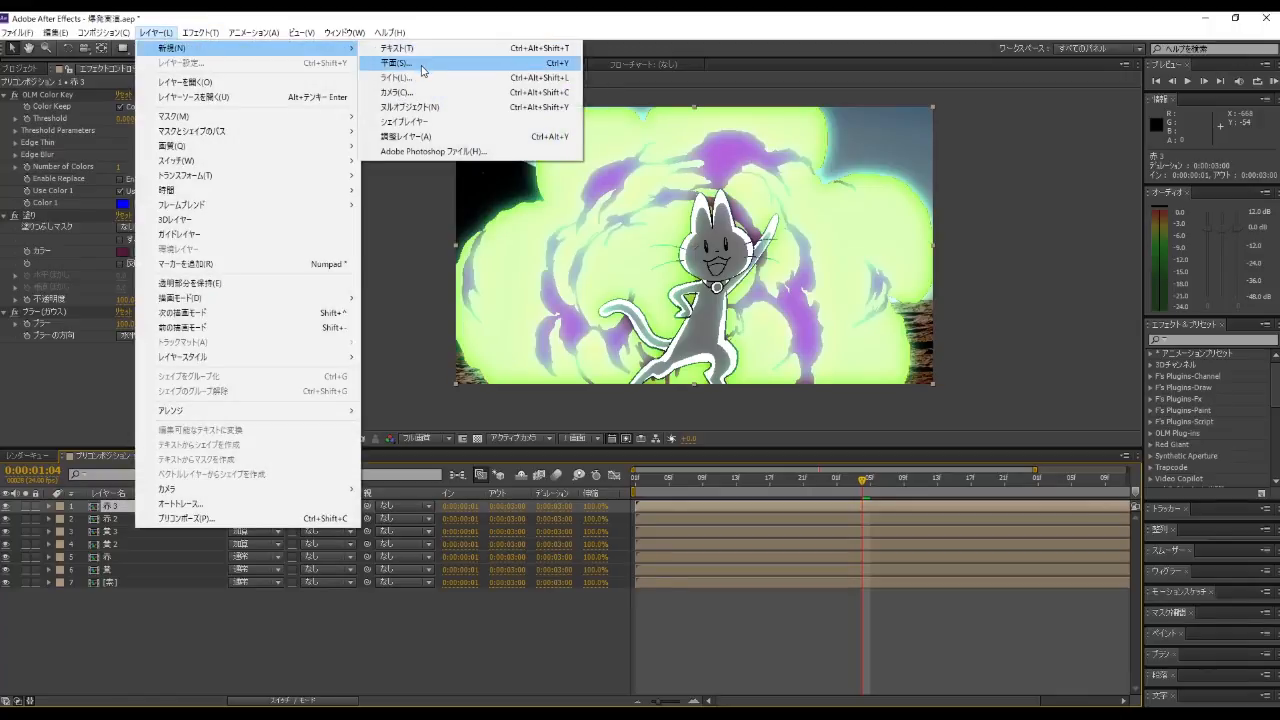
click(422, 66)
click(683, 486)
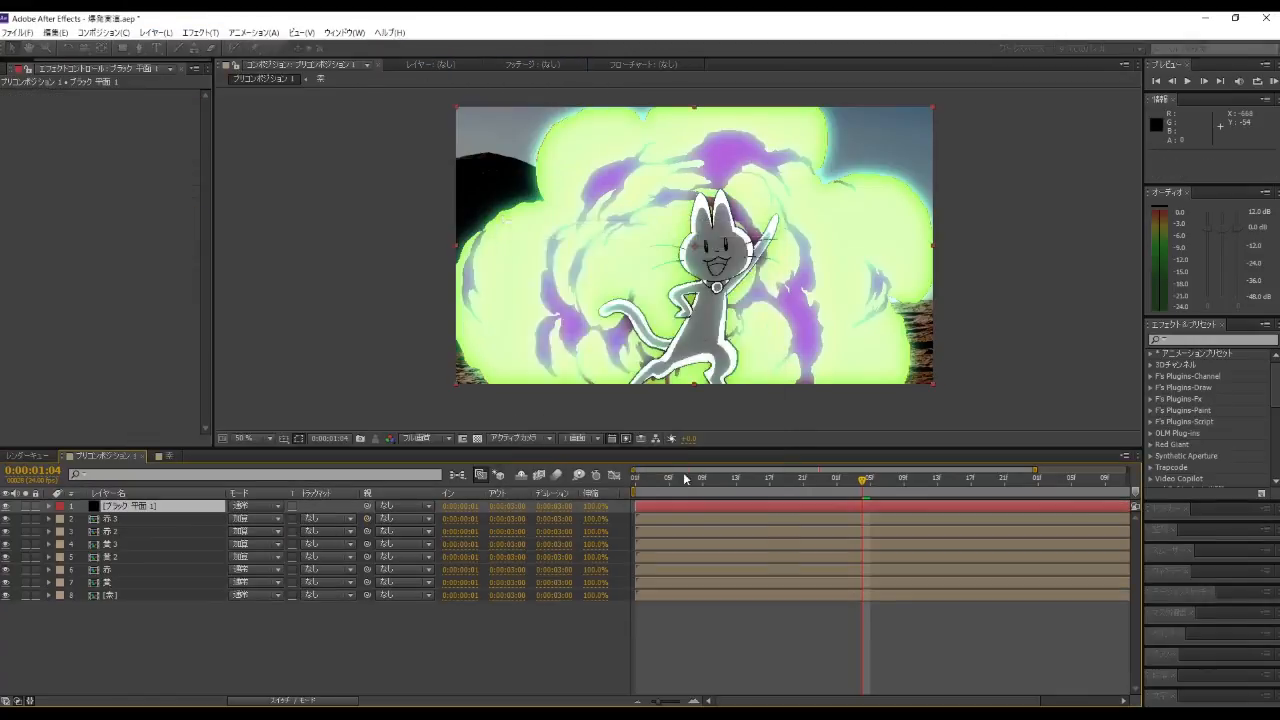
Step: Apply the フラクタルノイズ effect to the ブラック 平面 1 layer
click(200, 33)
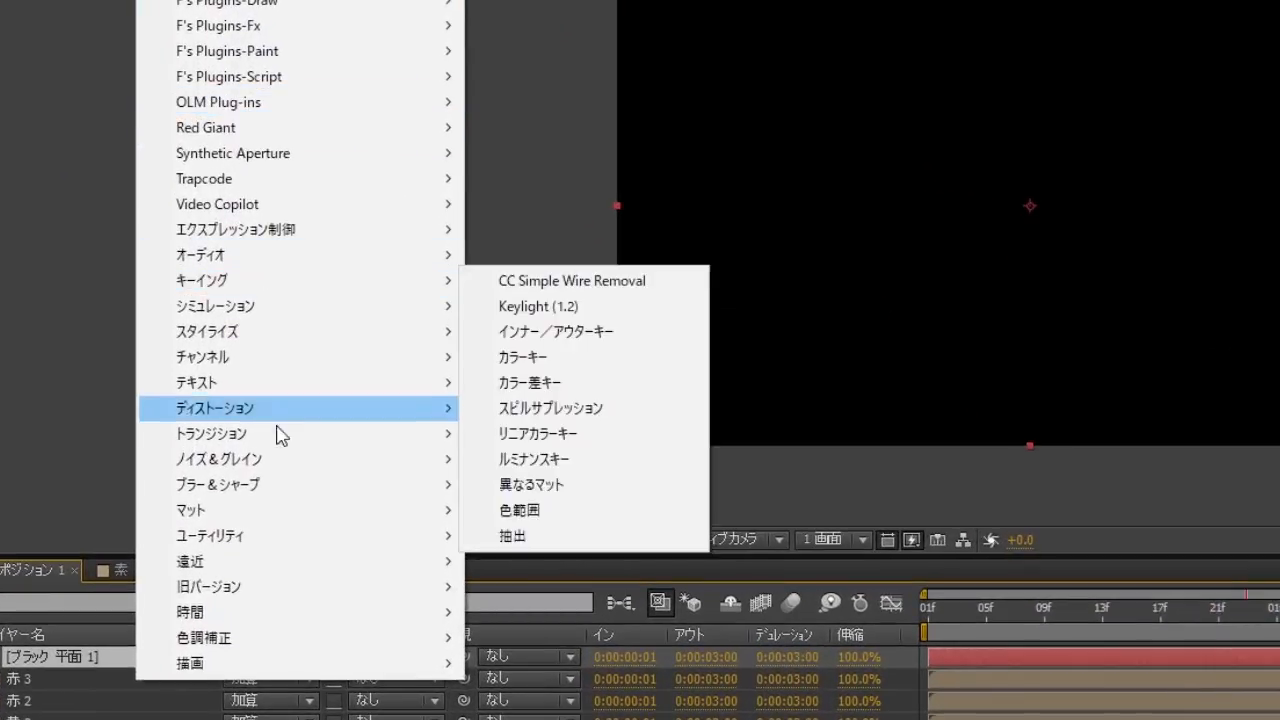
mouse_move(274, 467)
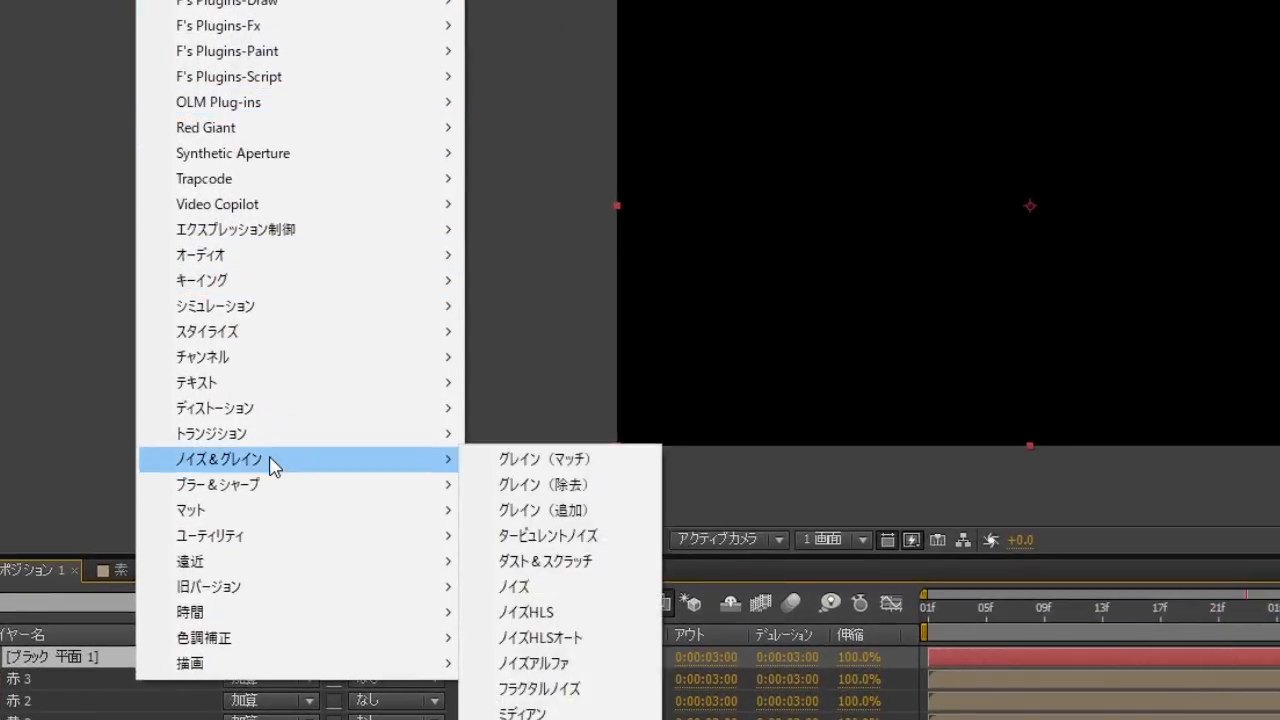
click(559, 697)
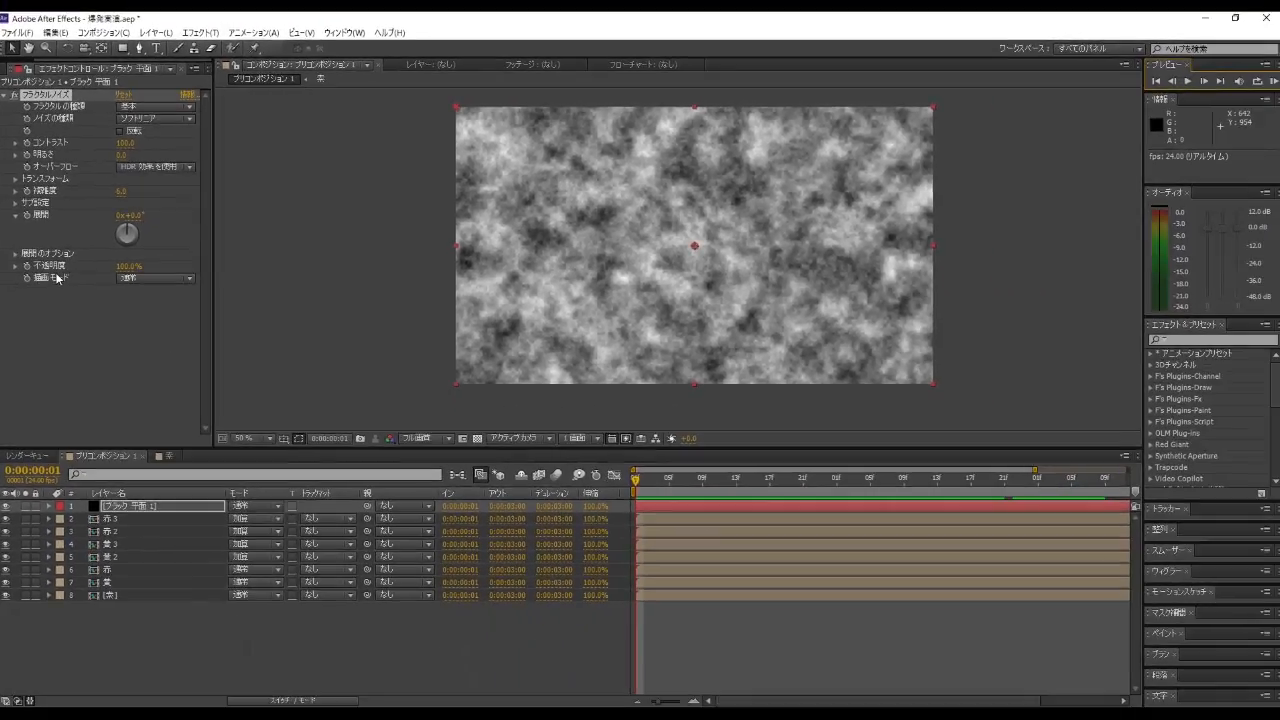
Step: Keyframe the noise's 展開 from the start frame to 10 revolutions at the last frame, 0:00:03:00
click(28, 223)
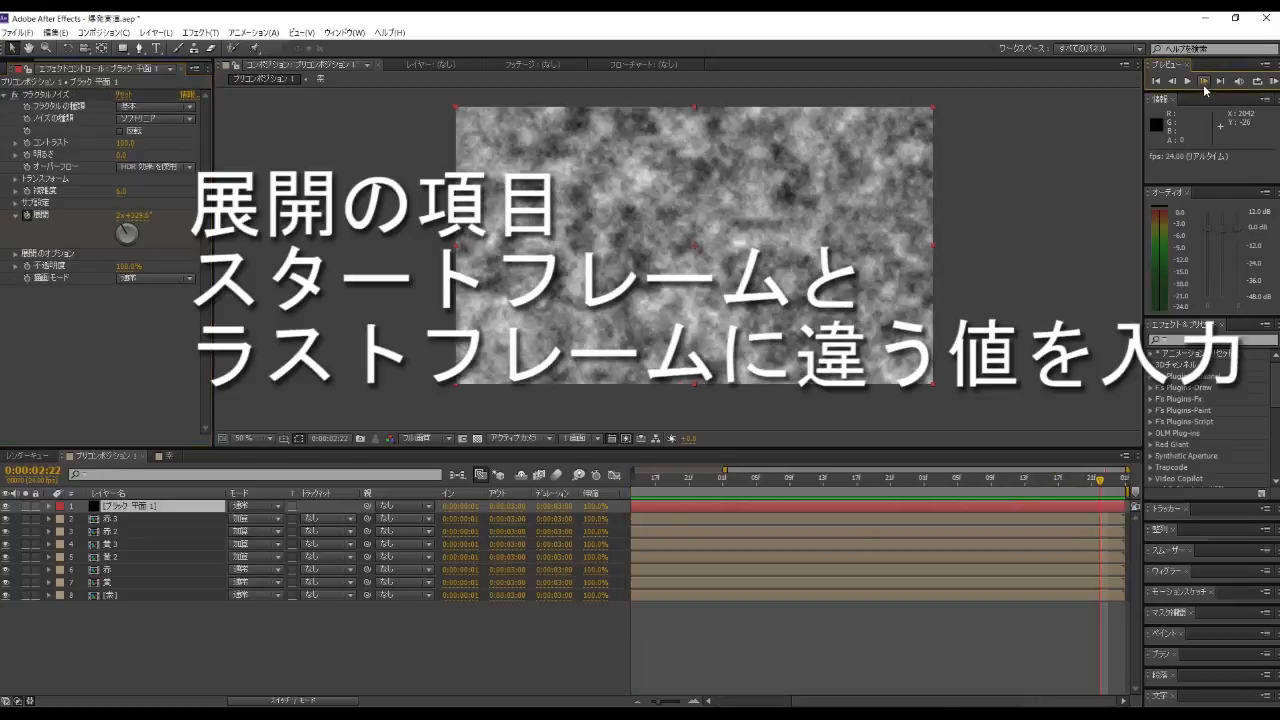
click(120, 215)
text(10)
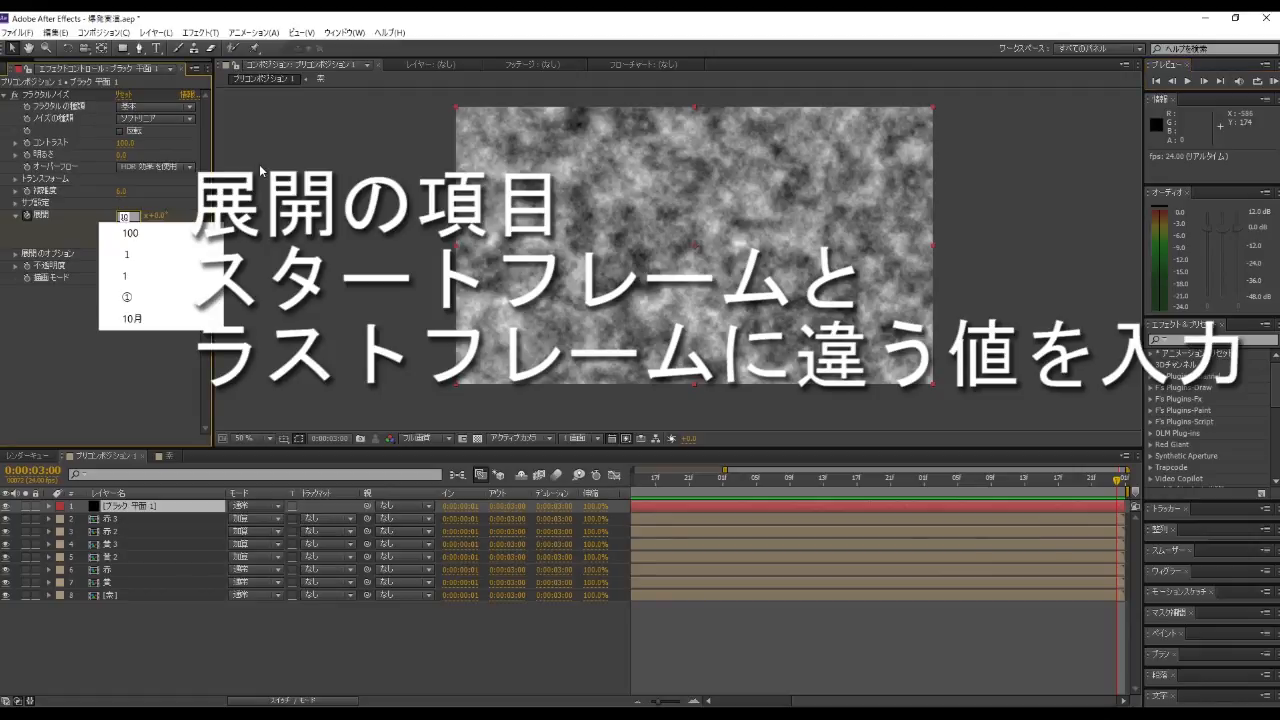
click(91, 357)
Step: Play back the fractal noise animation and return to the first frame
click(1193, 83)
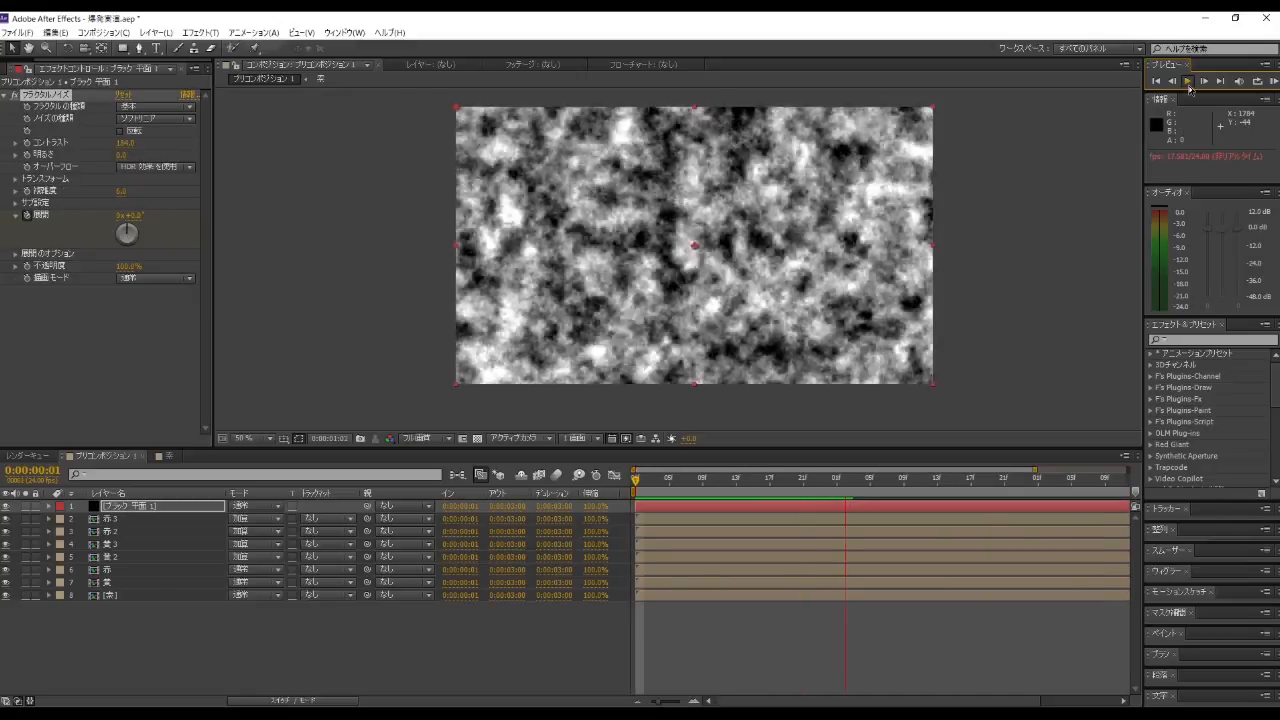
click(1187, 83)
click(1155, 81)
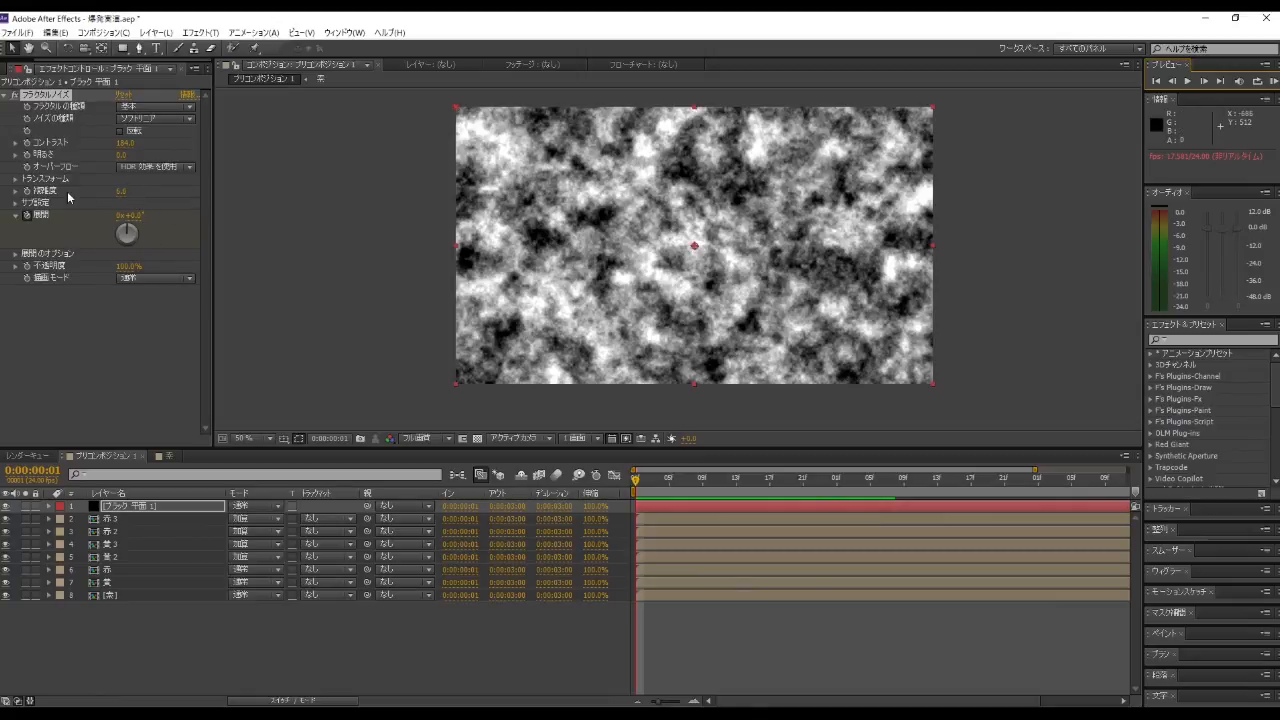
Step: Reduce the スケール in the フラクタルノイズ transform settings for a finer pattern and play it back
click(16, 180)
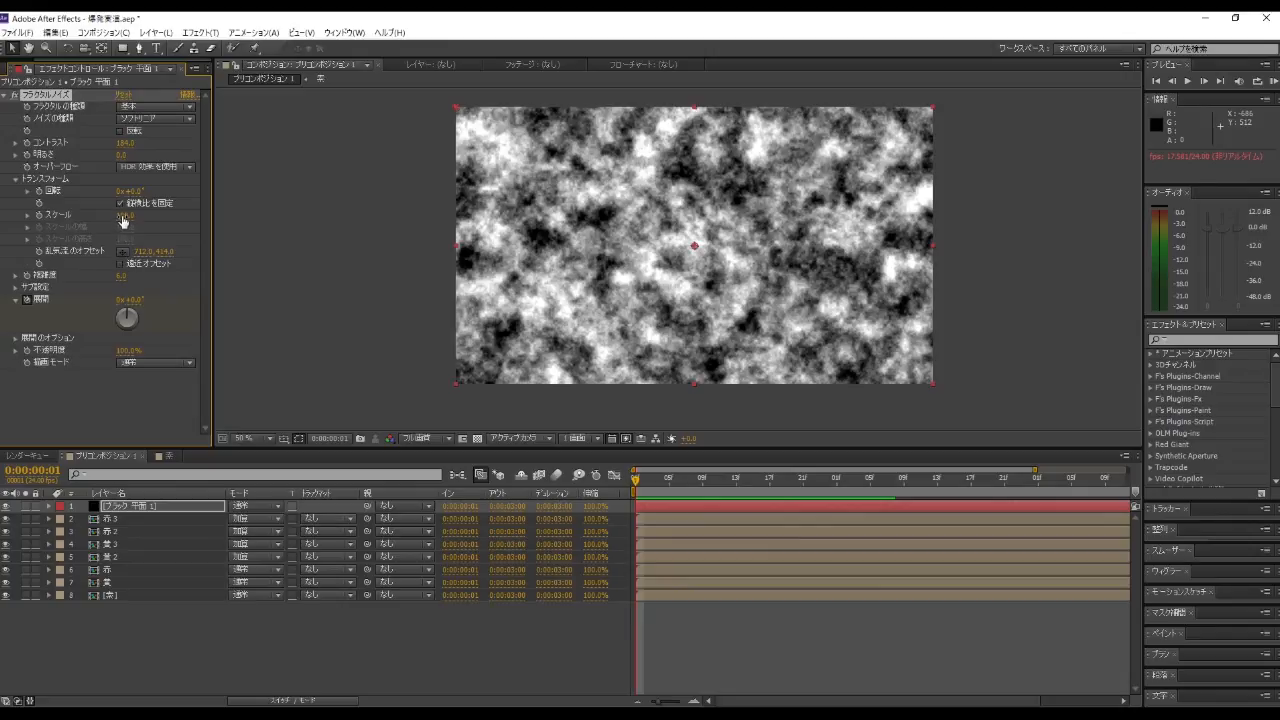
drag(121, 216, 66, 212)
click(1186, 81)
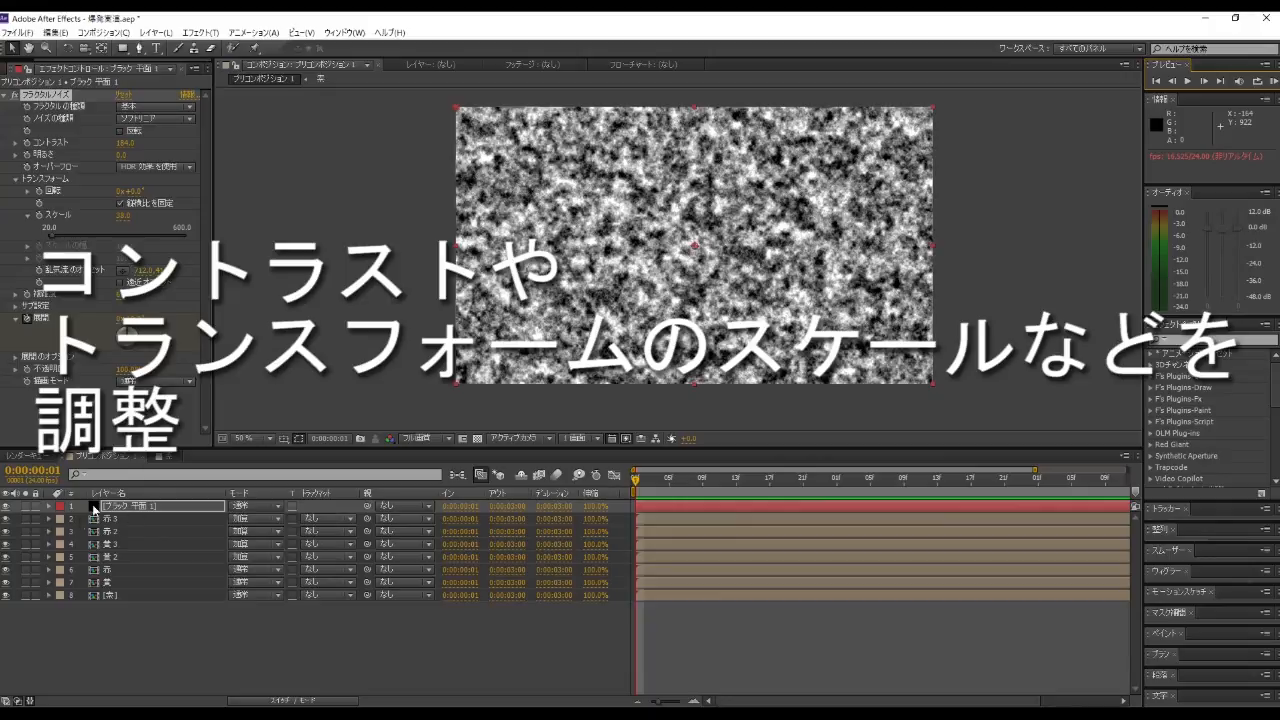
Step: Duplicate the 赤 layer and rename the copy 赤マスク
click(140, 519)
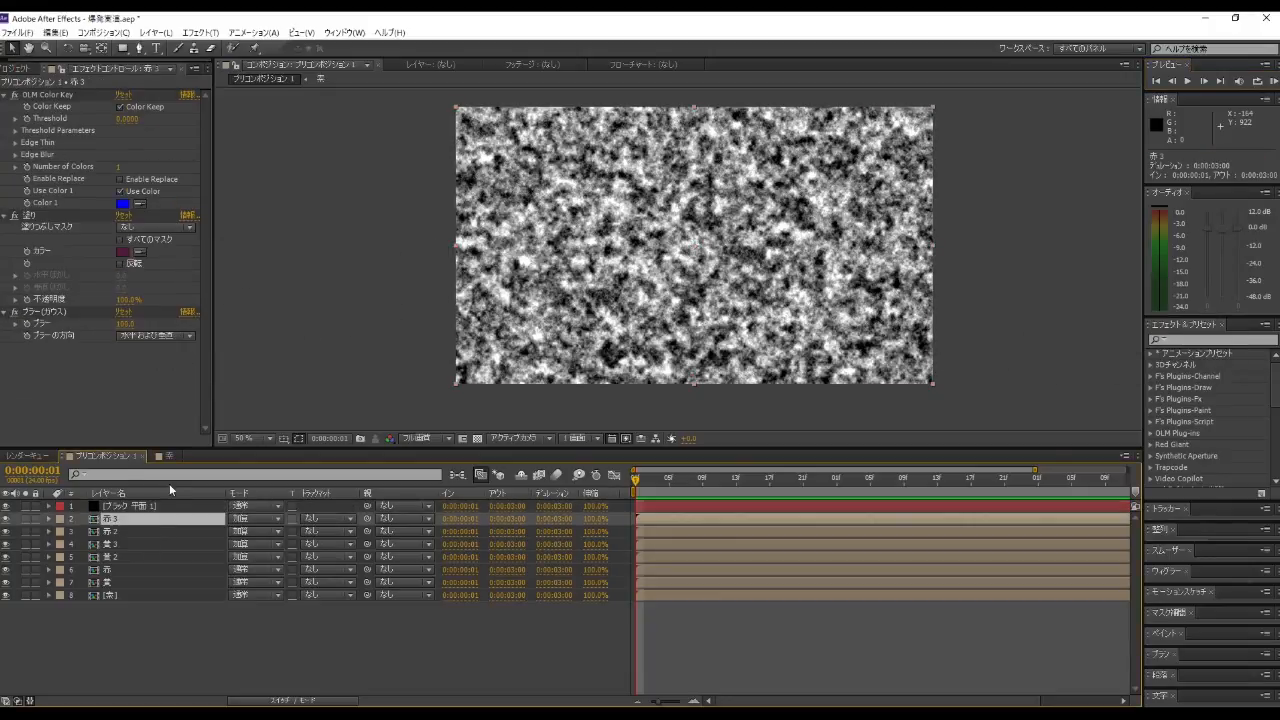
click(125, 506)
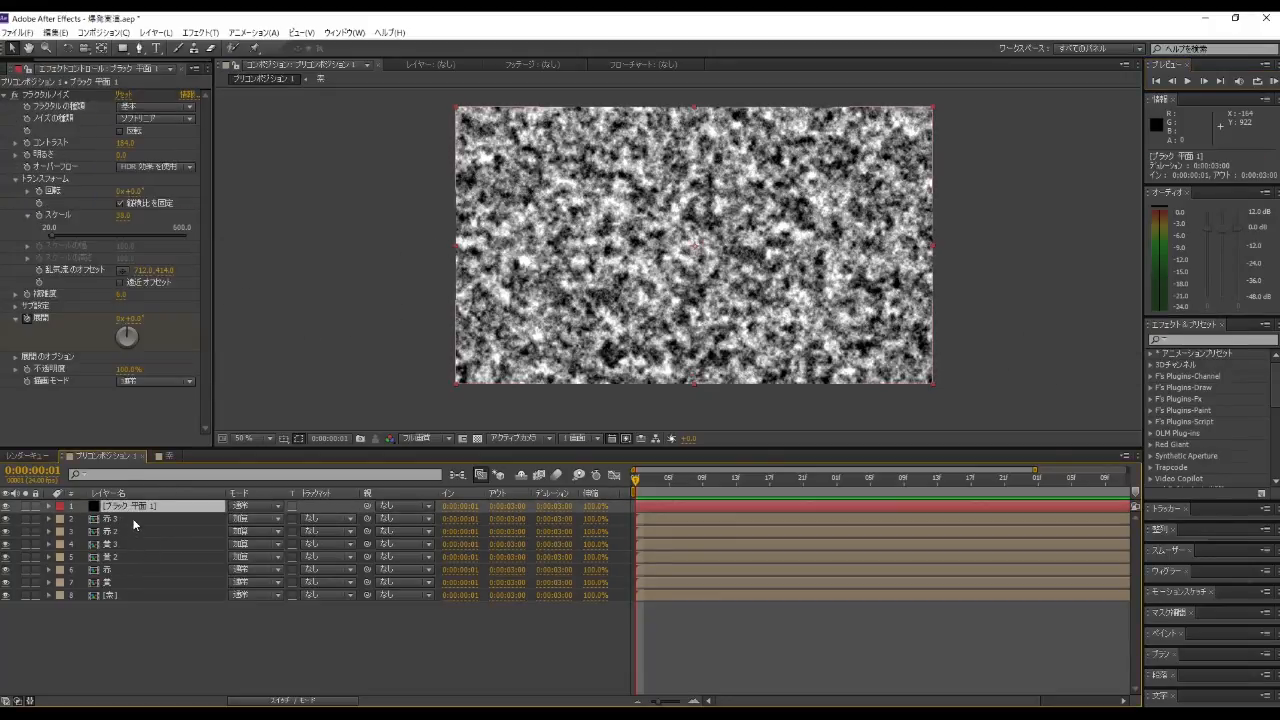
click(133, 519)
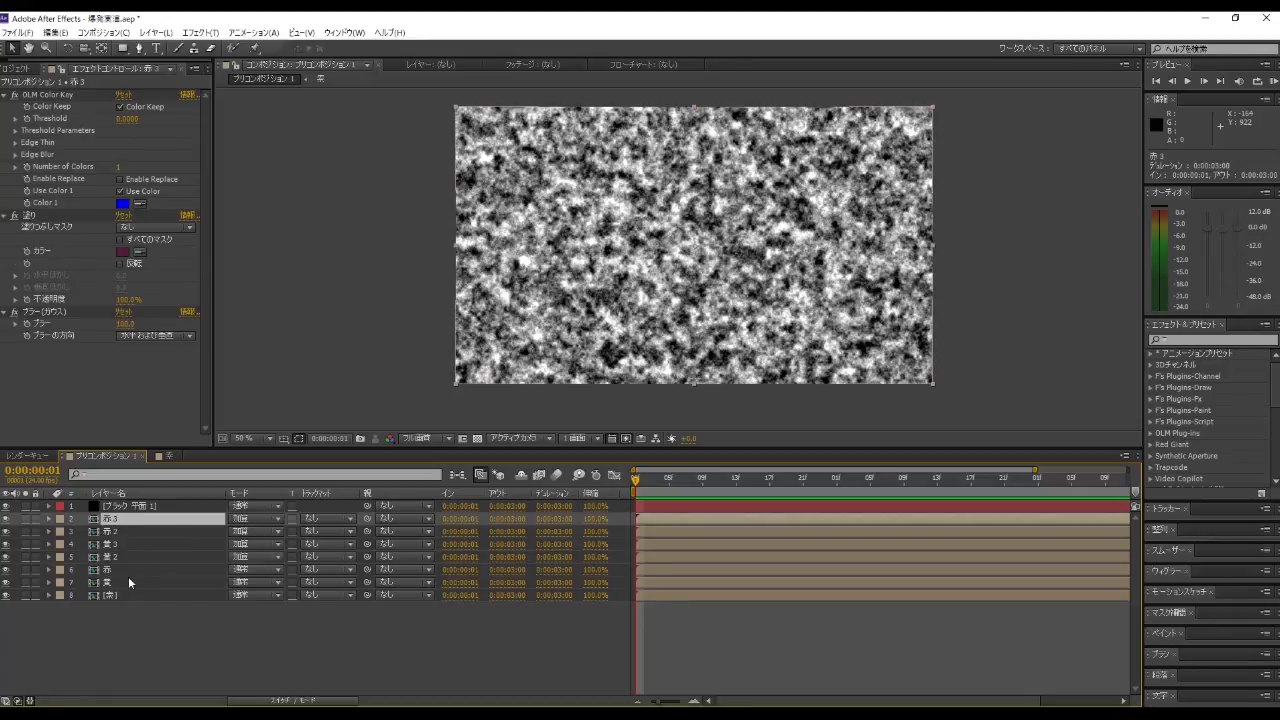
click(126, 565)
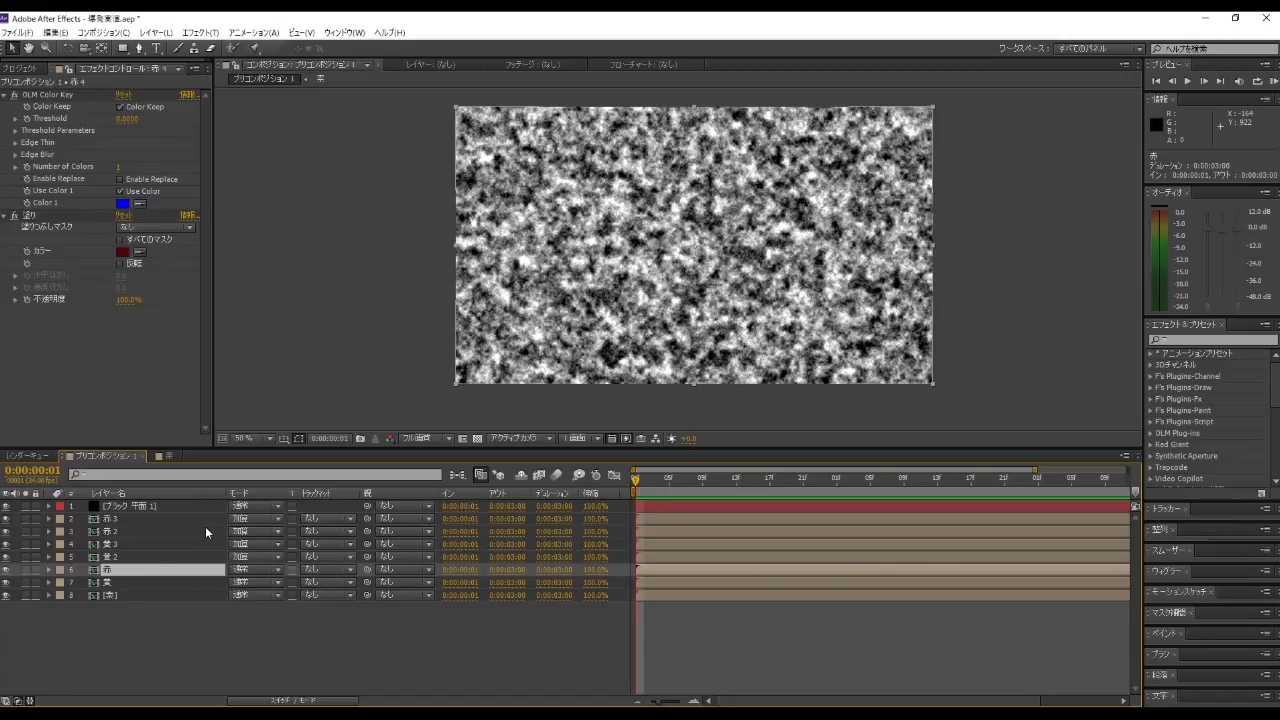
key(ctrl+d)
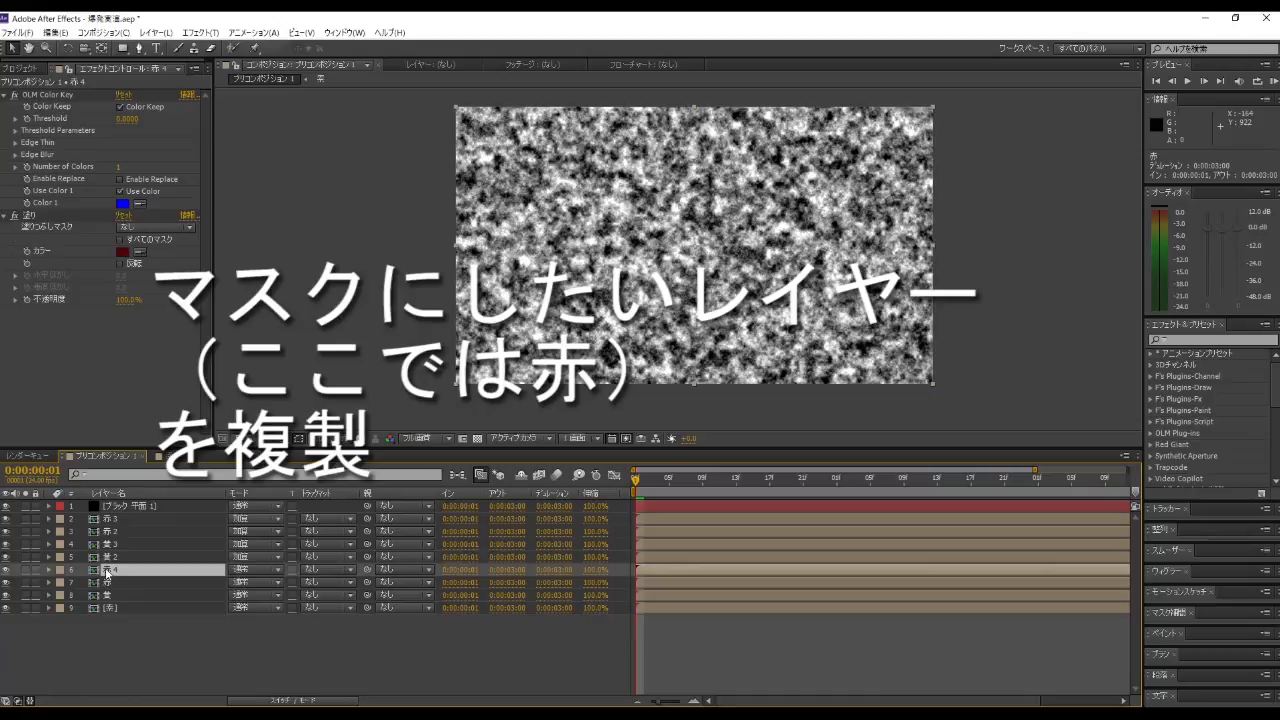
key(Return)
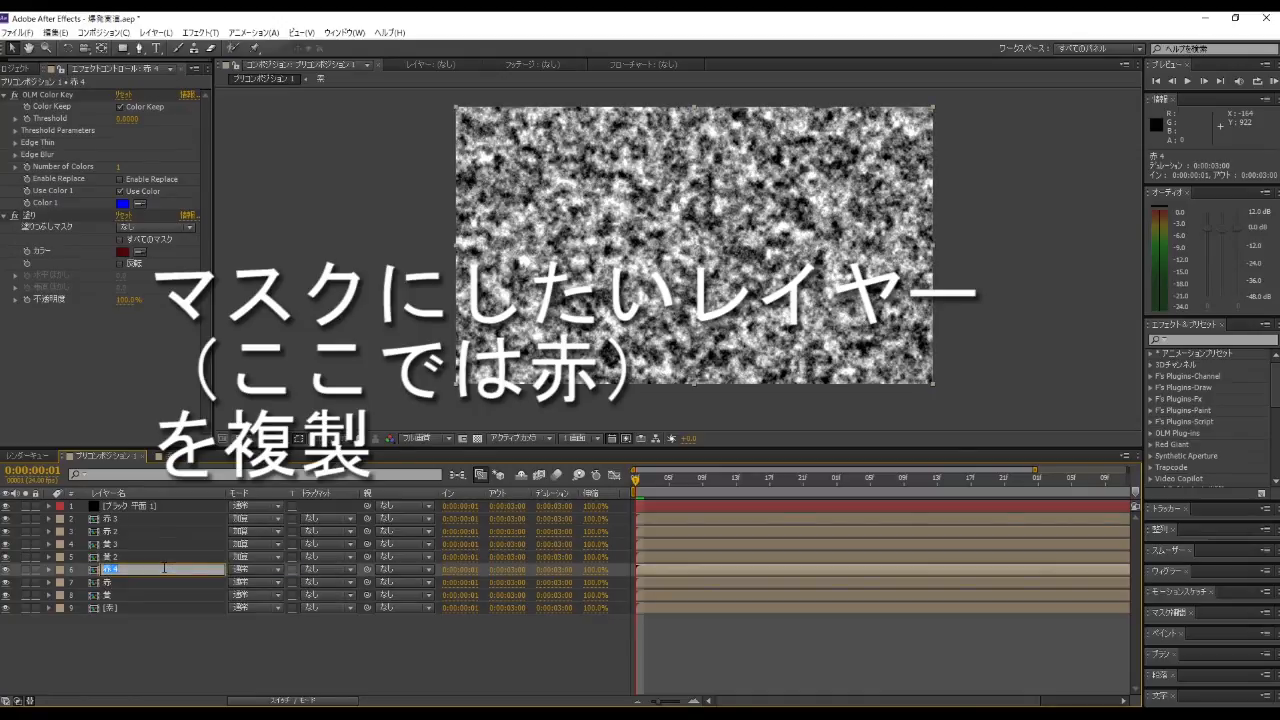
text(akamasuku)
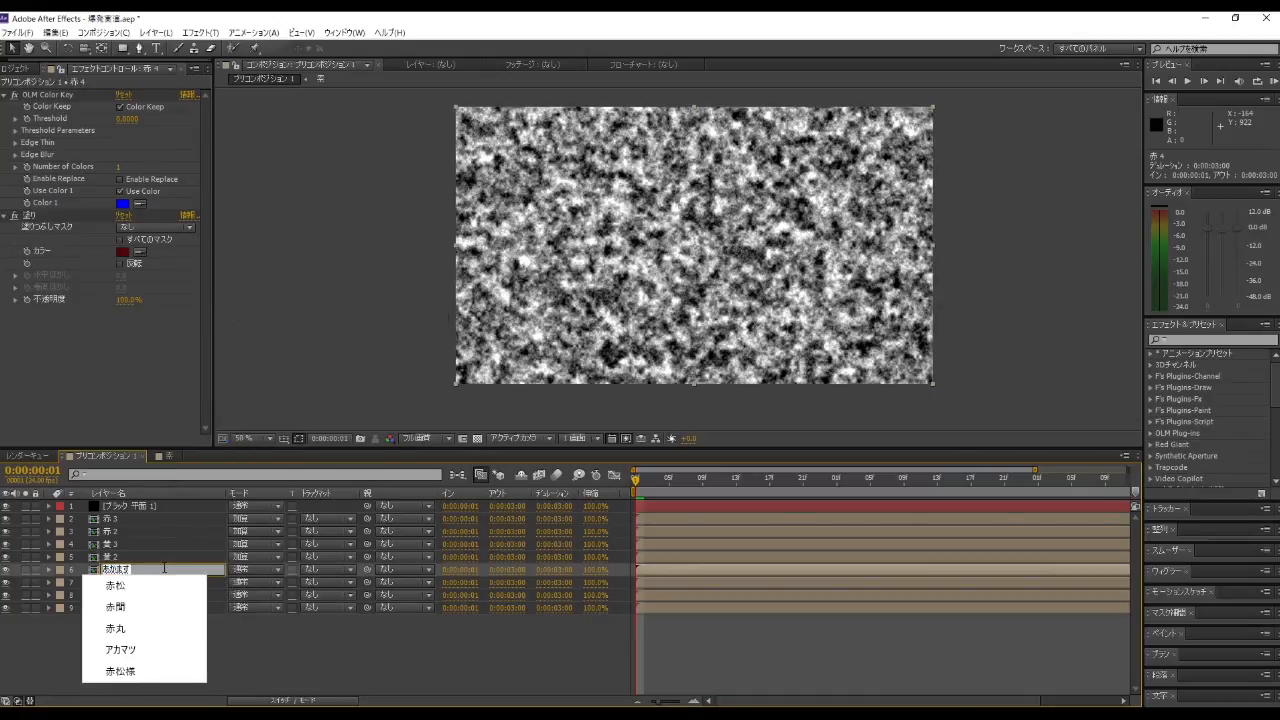
key(Return)
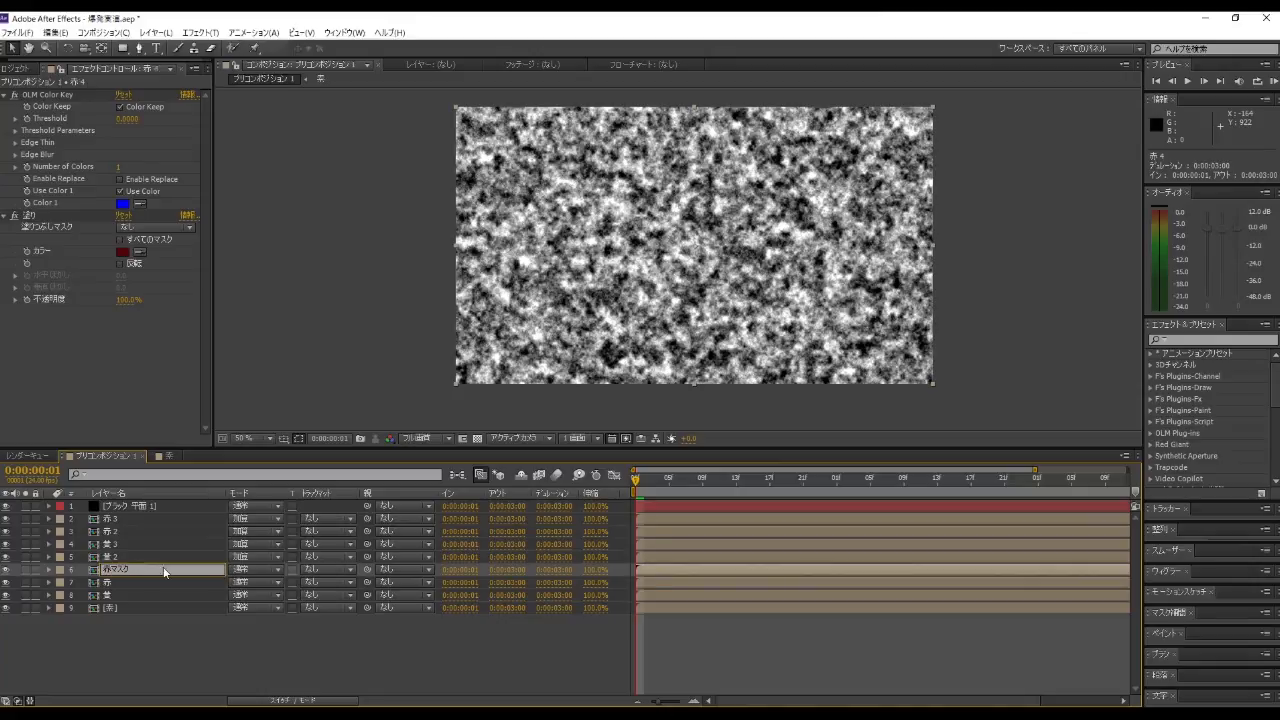
key(Return)
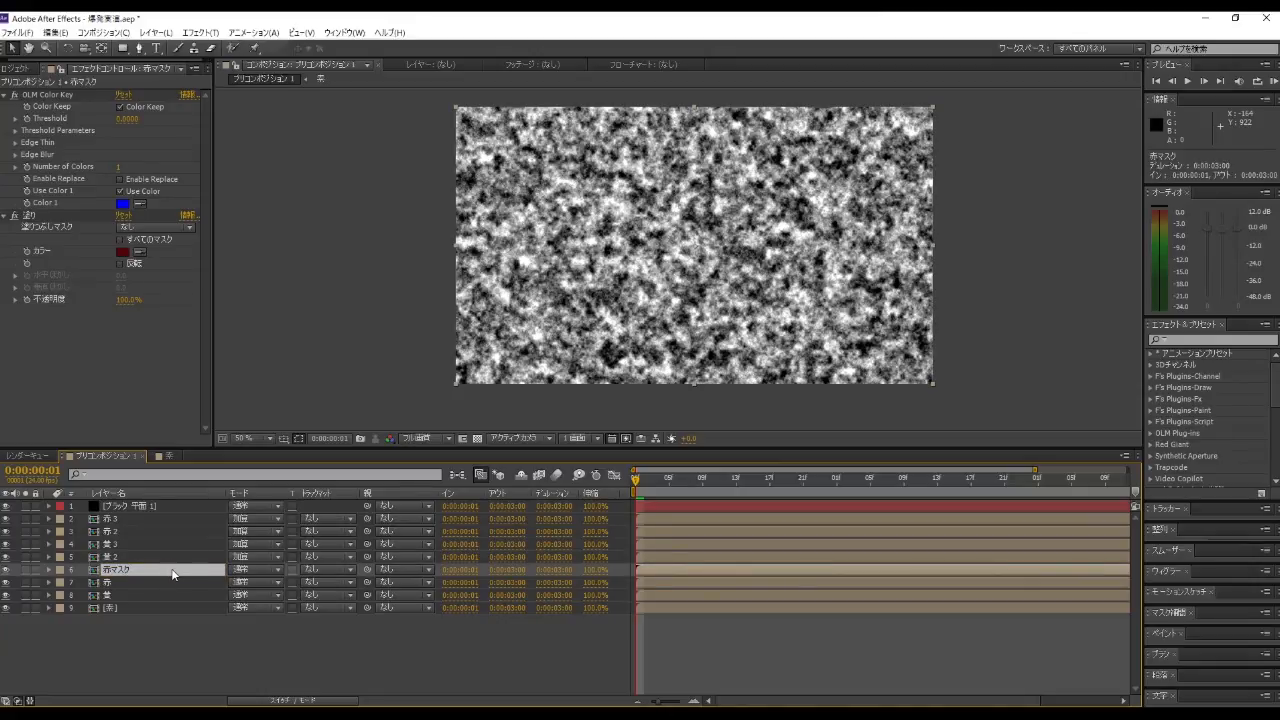
Step: Move the 赤マスク layer above the noise solid and hide it with the time at 0:00:01:04
drag(175, 506, 175, 501)
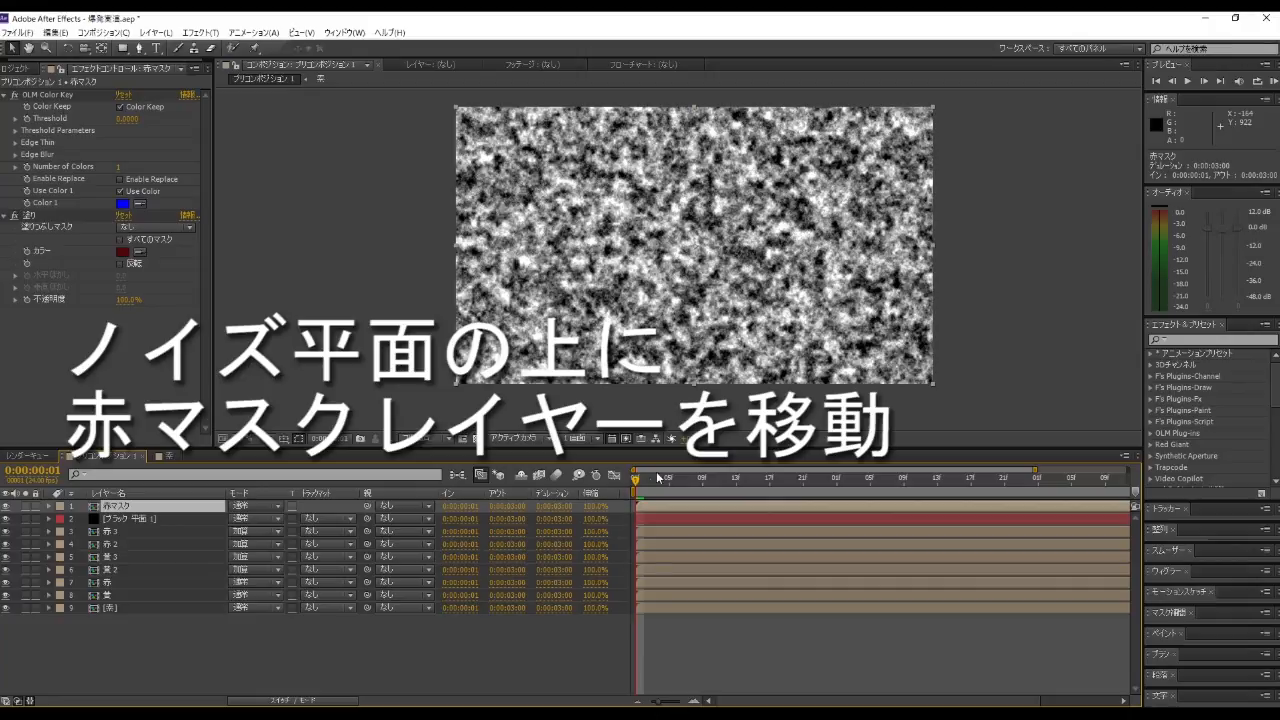
drag(634, 484, 864, 505)
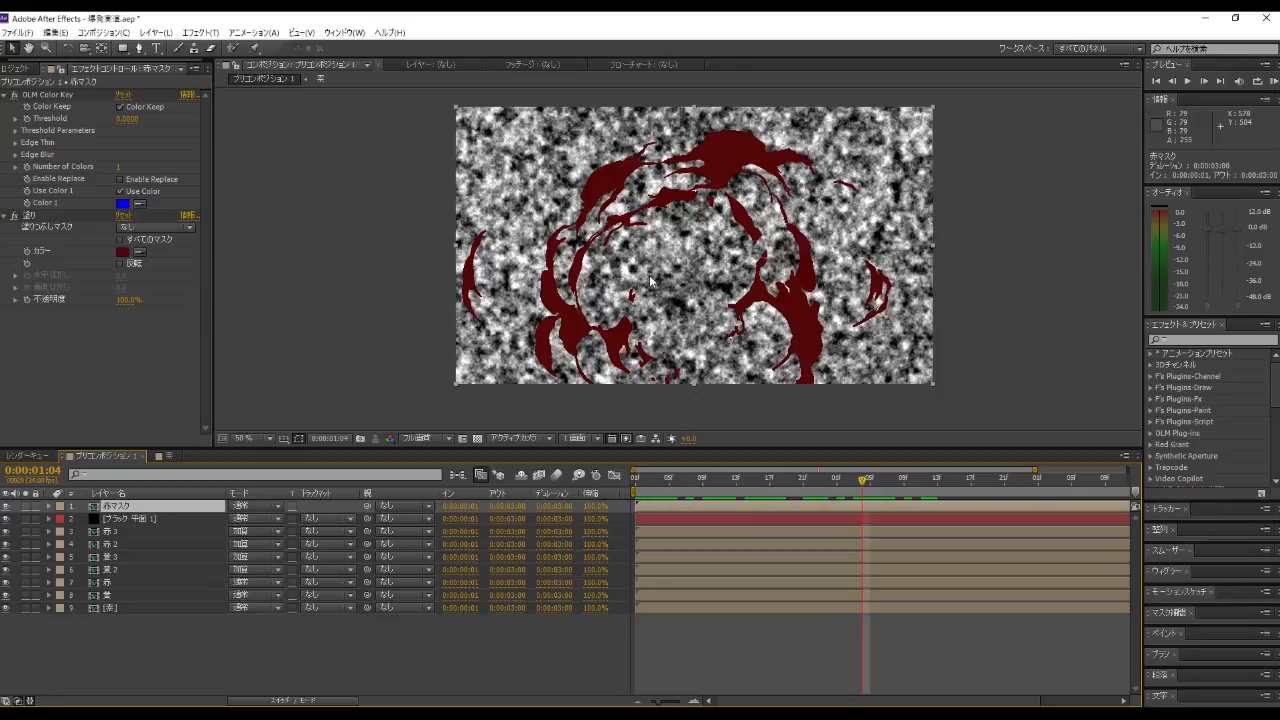
click(6, 507)
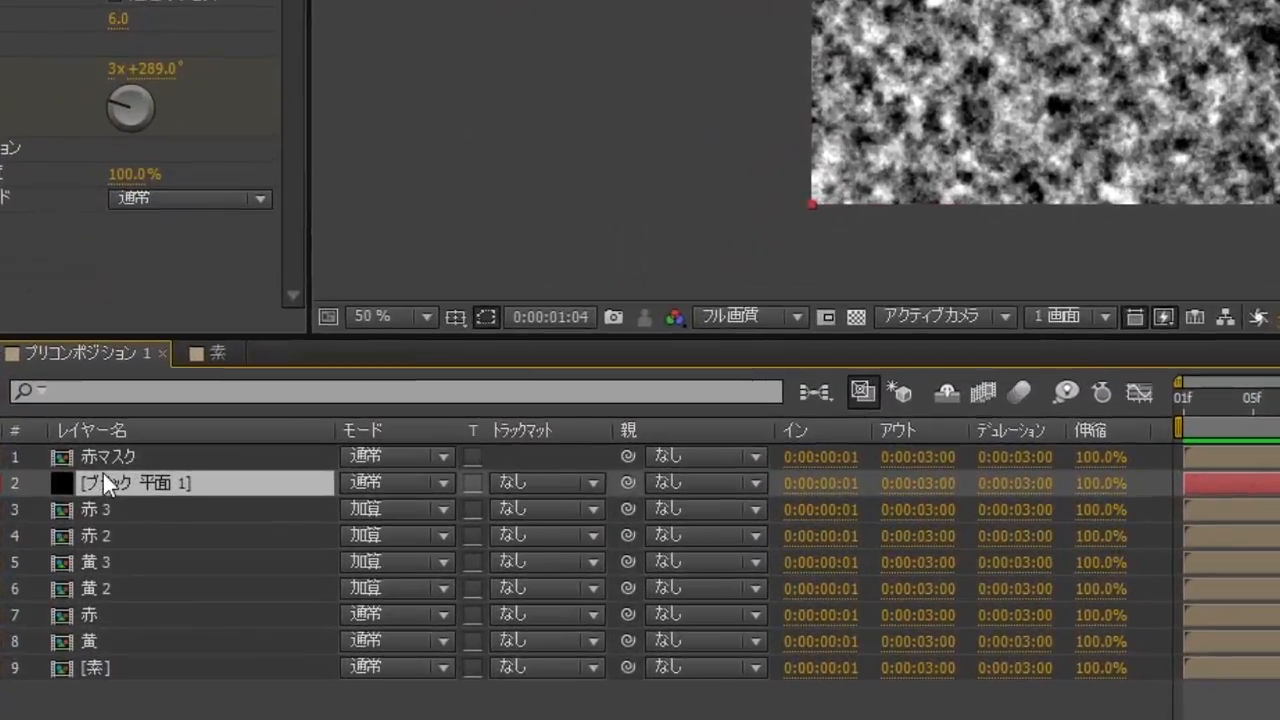
Step: Rename the ブラック 平面 1 layer 赤模様 and set its track matte to アルファマット 赤マスク
right_click(137, 518)
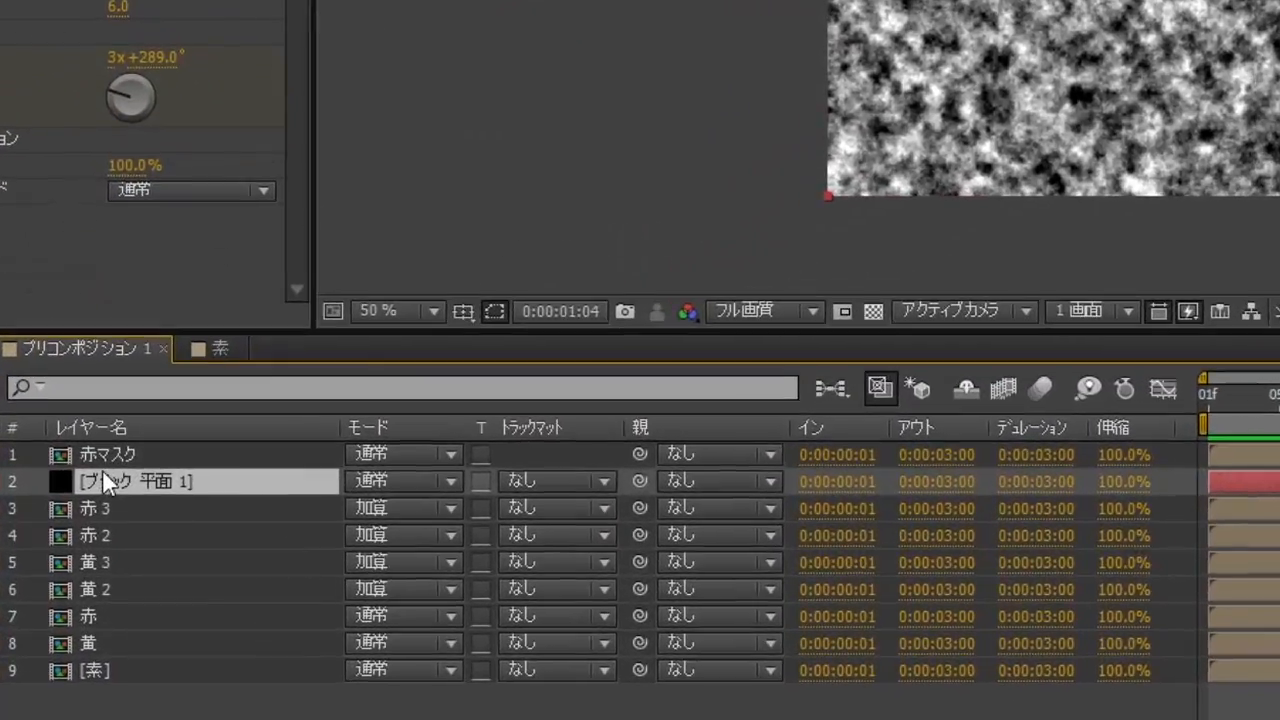
click(197, 456)
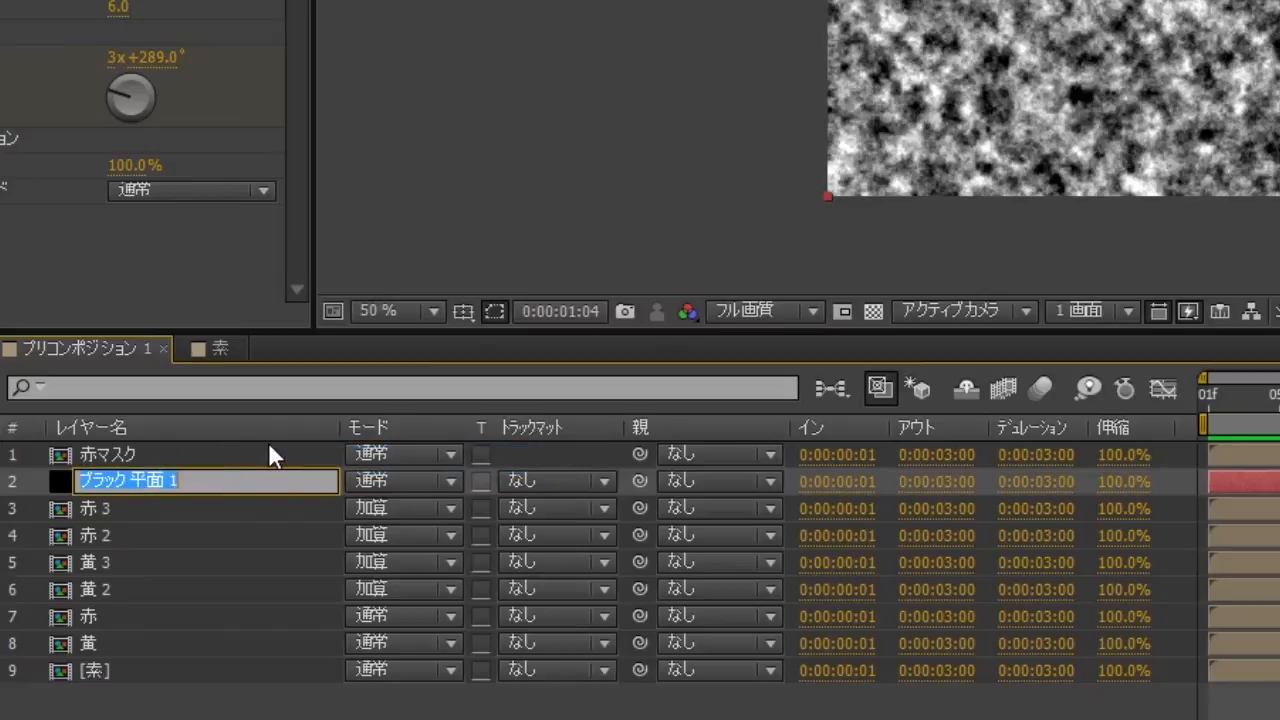
text(aka)
key(space)
text(moyou)
key(space)
key(Return)
key(Return)
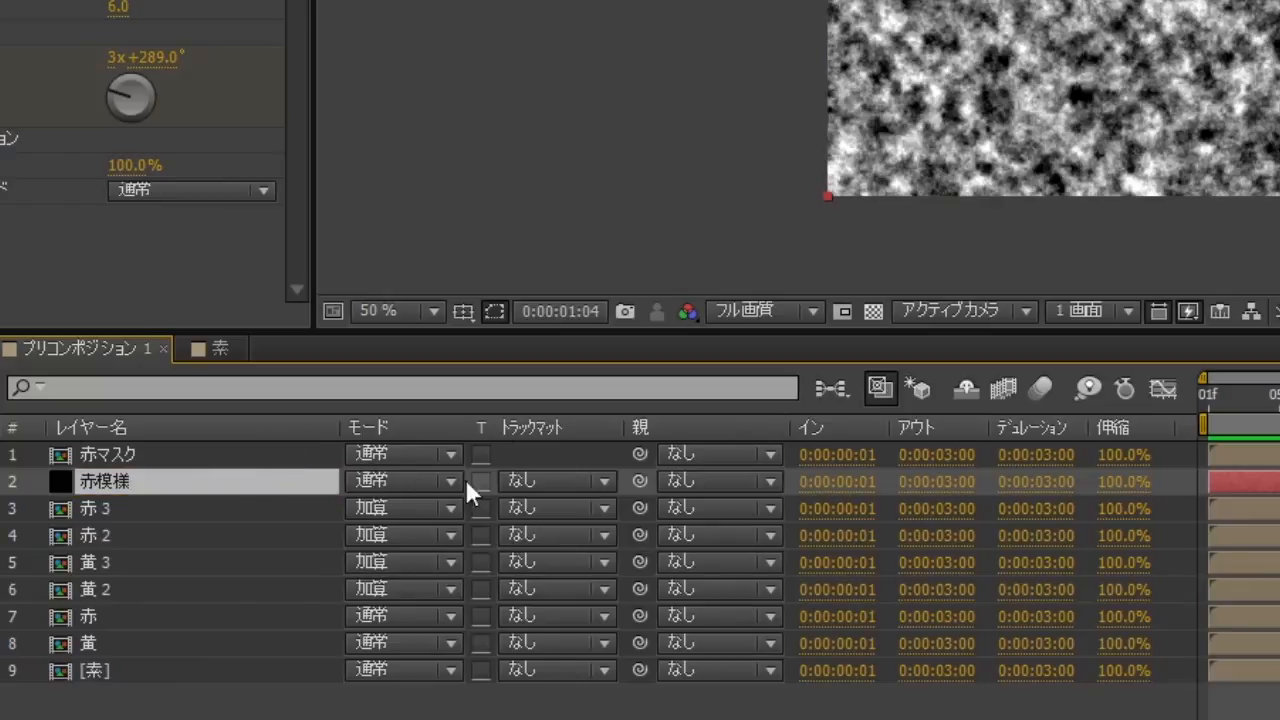
click(531, 492)
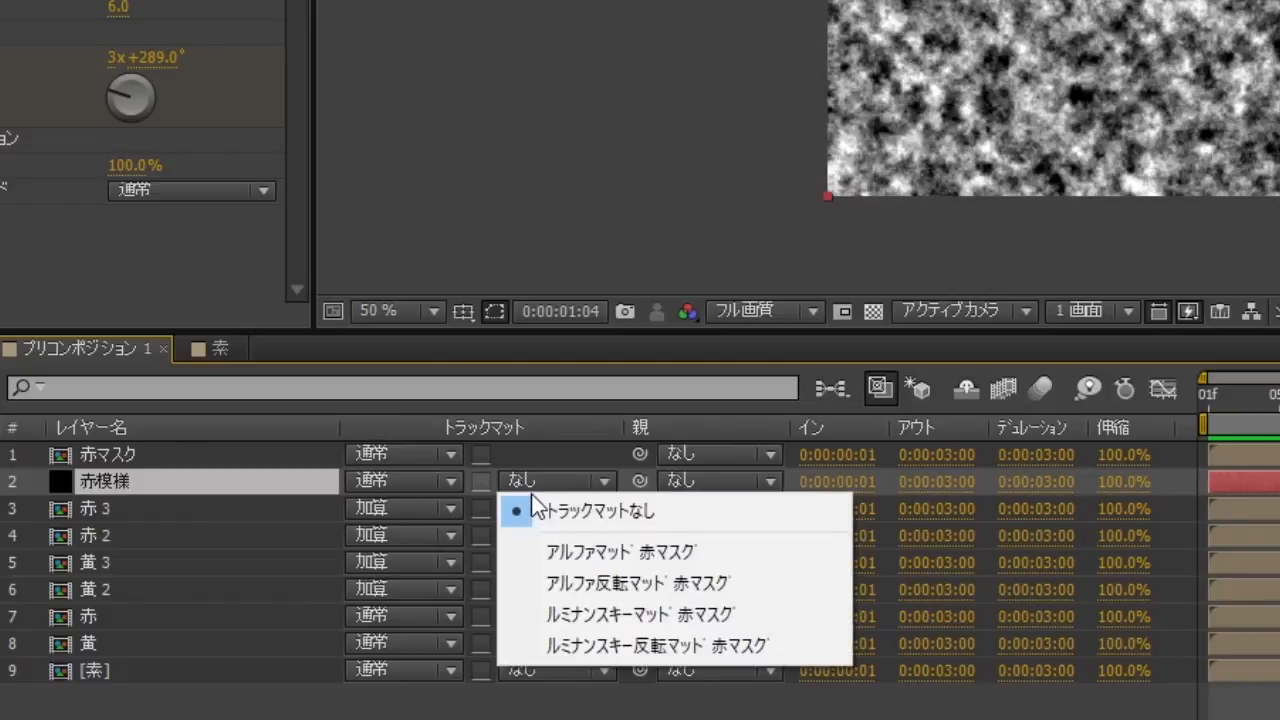
click(604, 553)
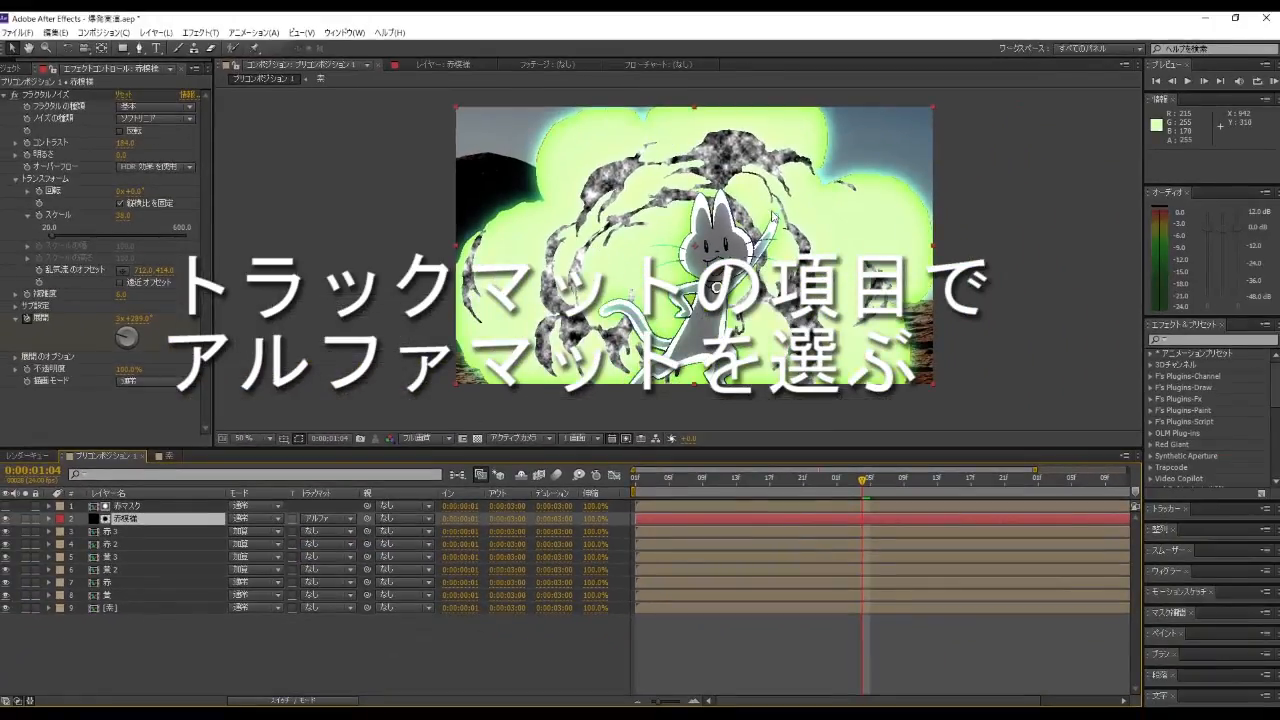
Step: Try アルファ反転マット on the 赤模様 layer and return its track matte to アルファマット
click(318, 522)
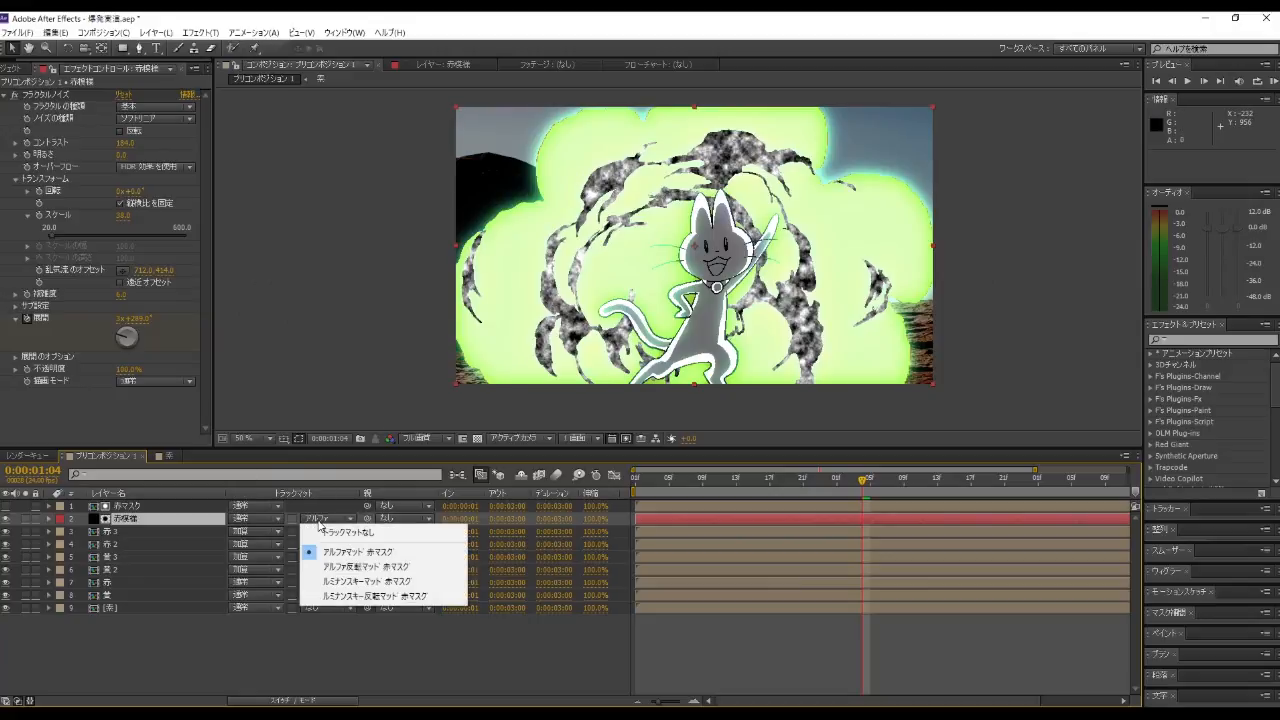
click(366, 568)
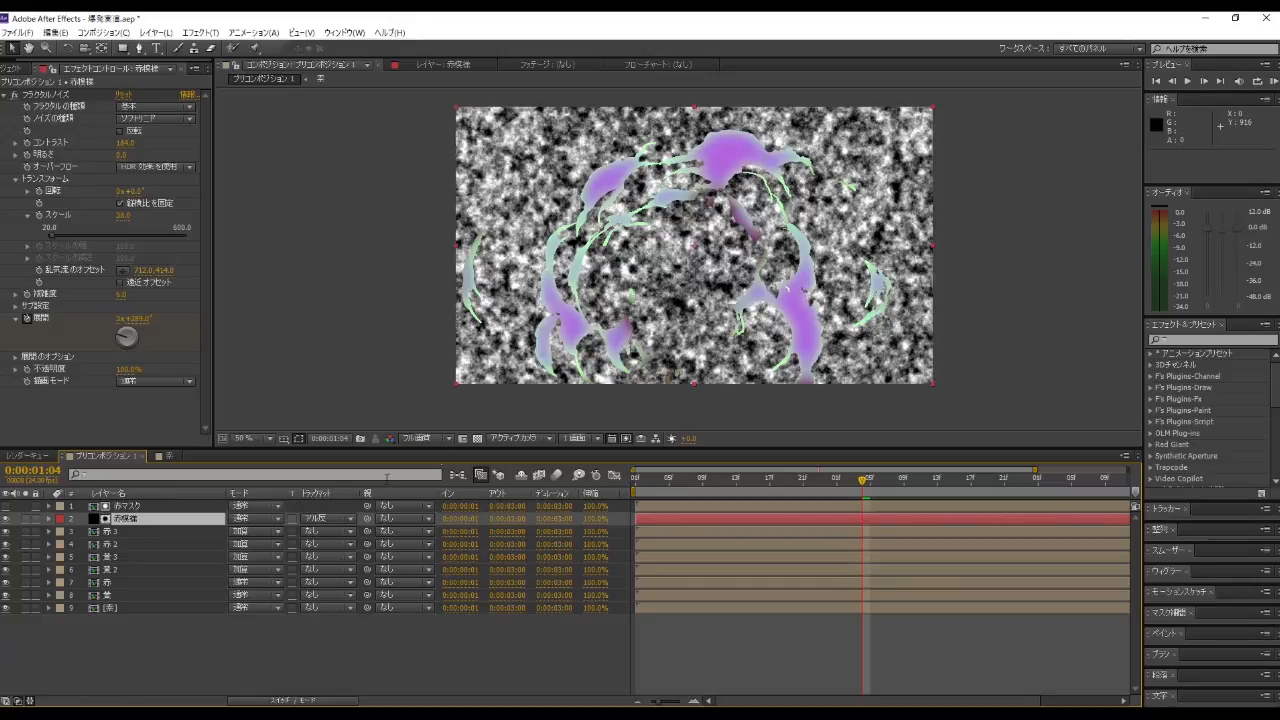
click(322, 519)
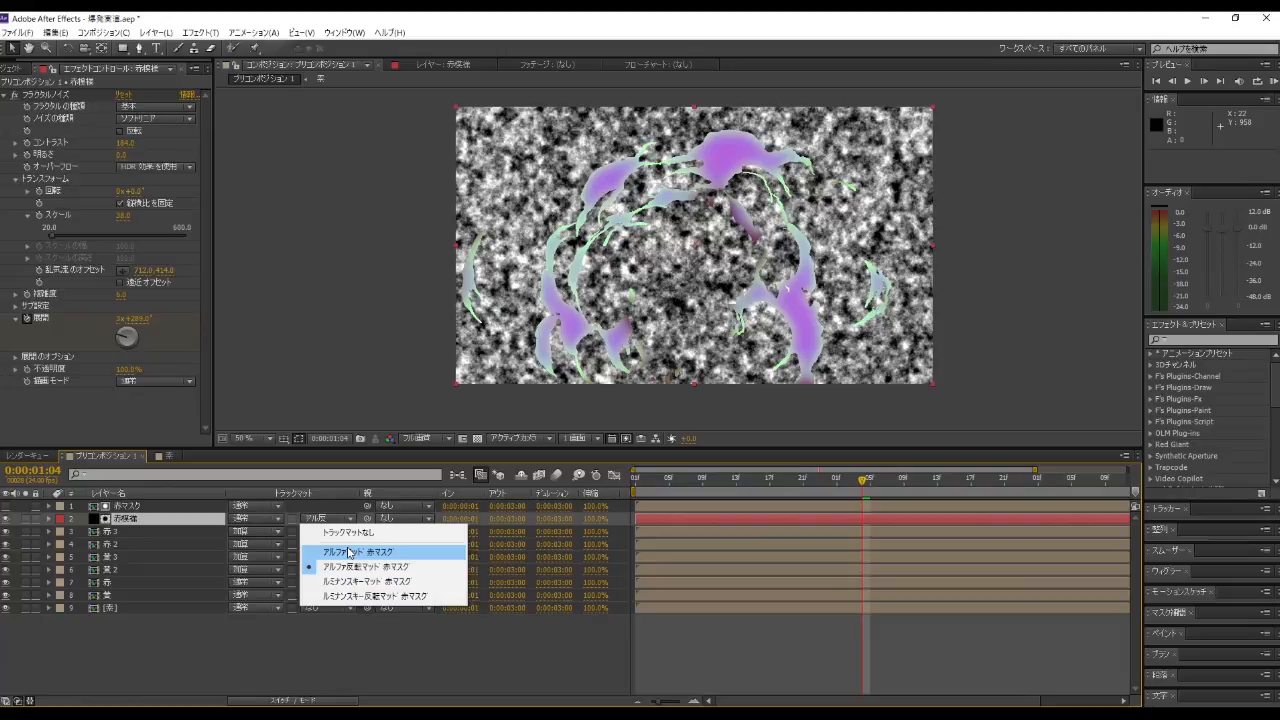
click(349, 553)
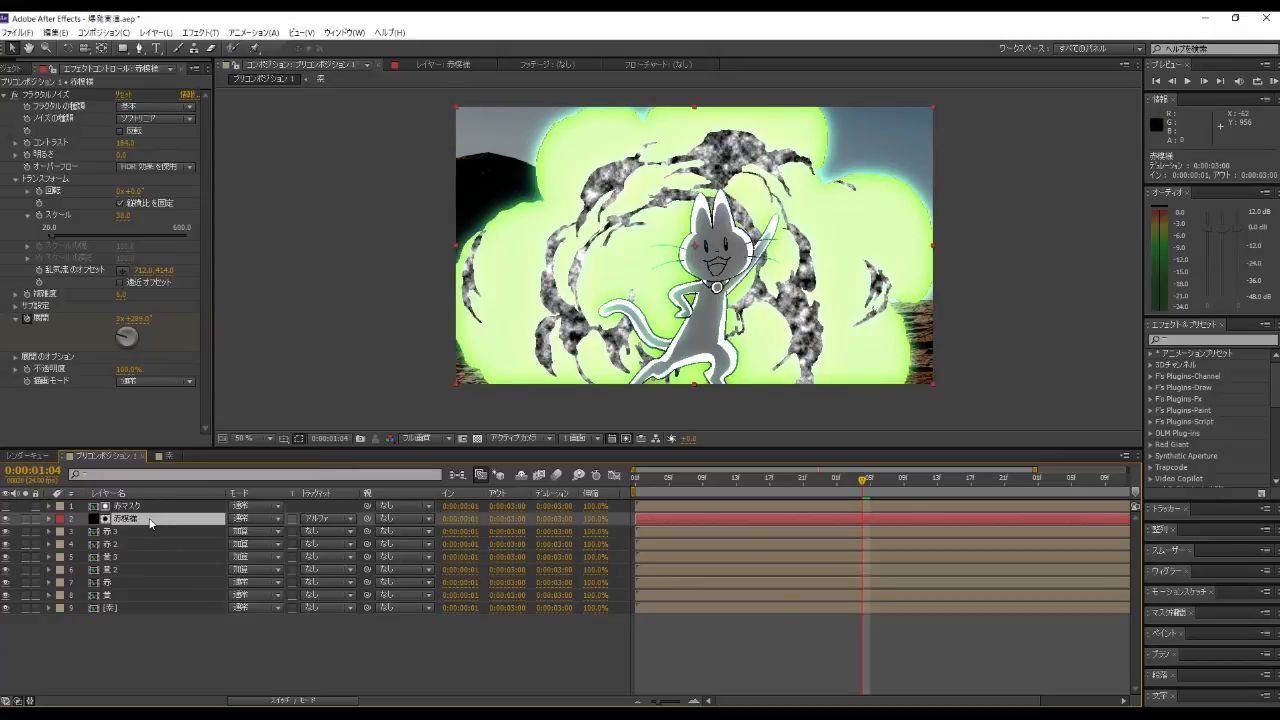
Step: Remove the track matte from the 赤模様 layer by setting it to トラックマットなし
click(330, 519)
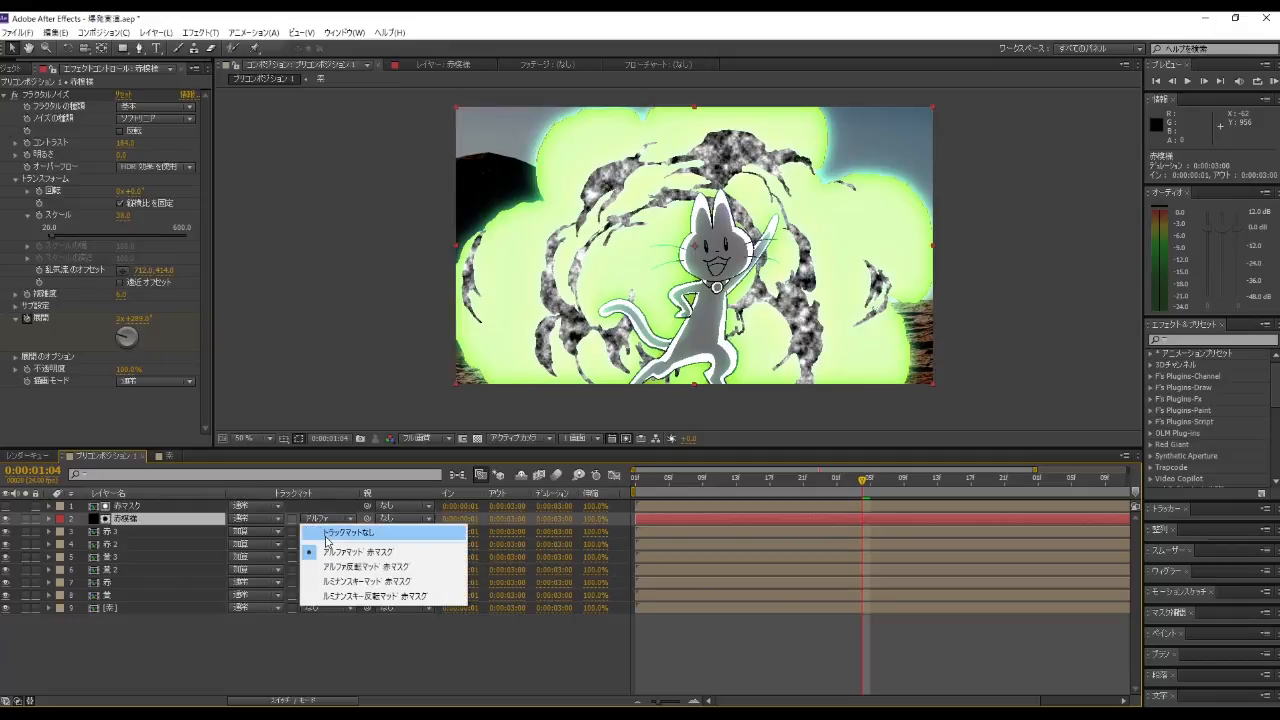
click(326, 536)
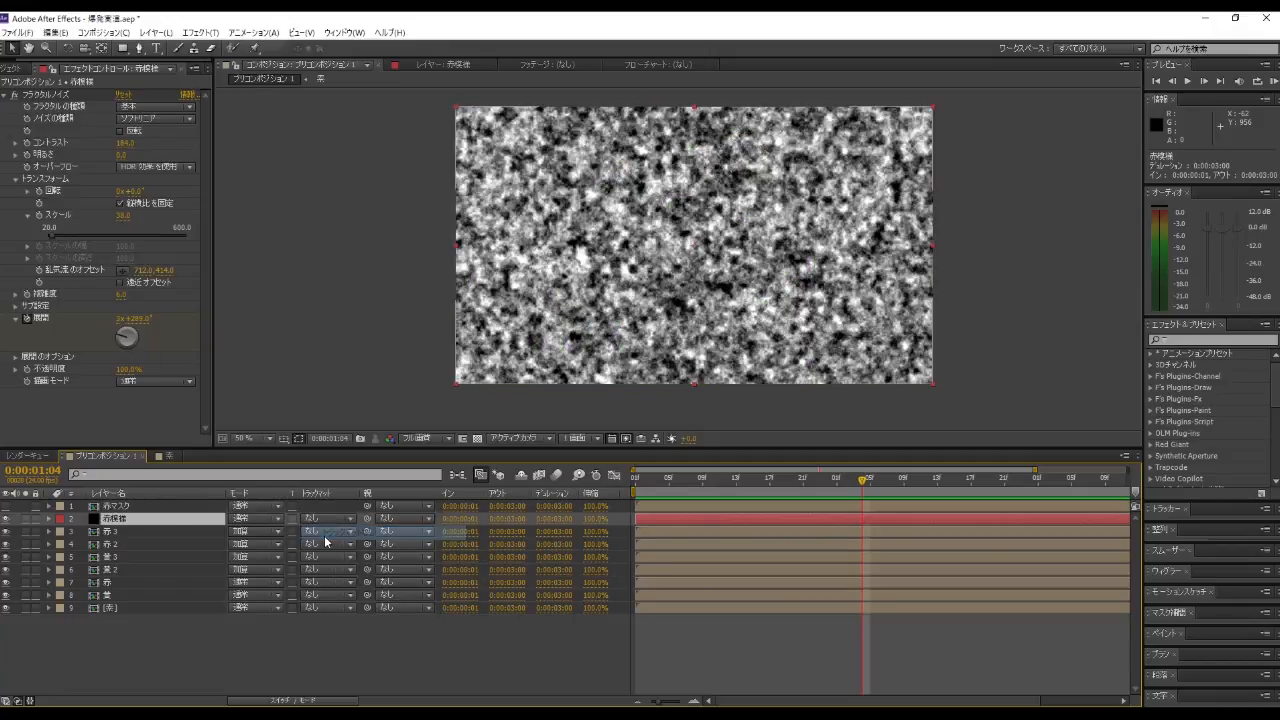
Step: Create a new composition-sized solid in dark red 7C2323
click(155, 32)
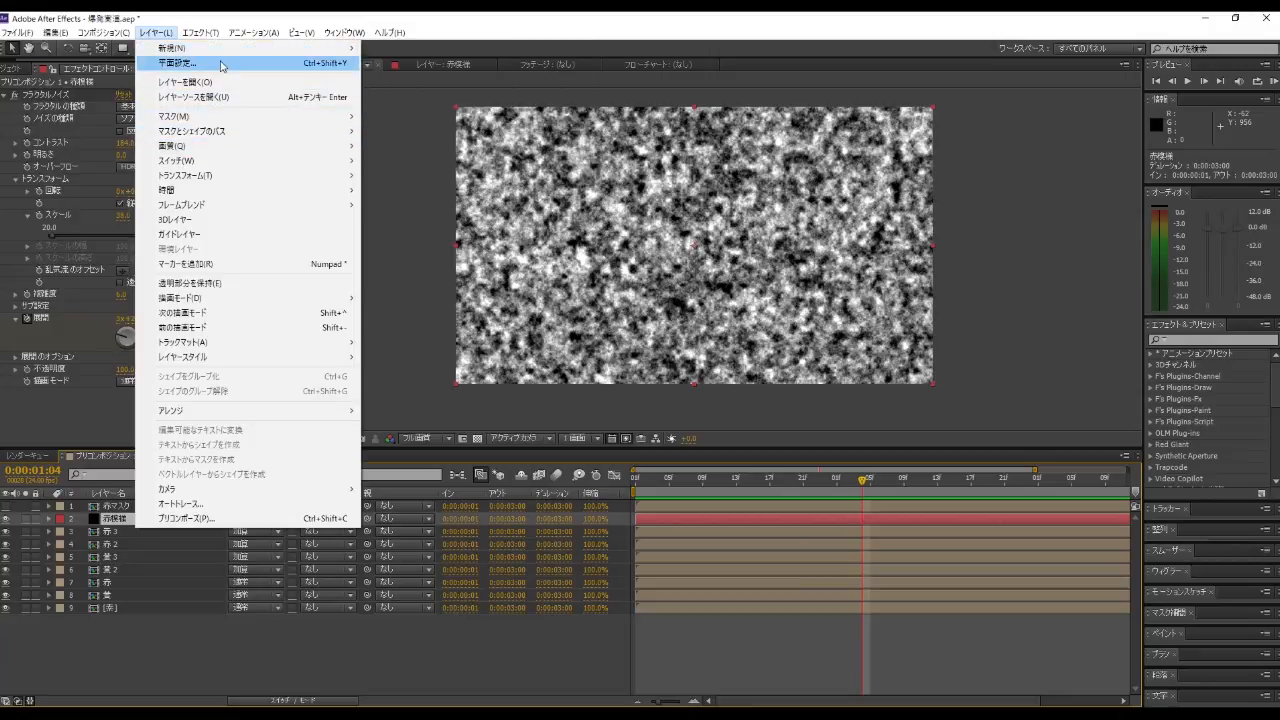
mouse_move(223, 48)
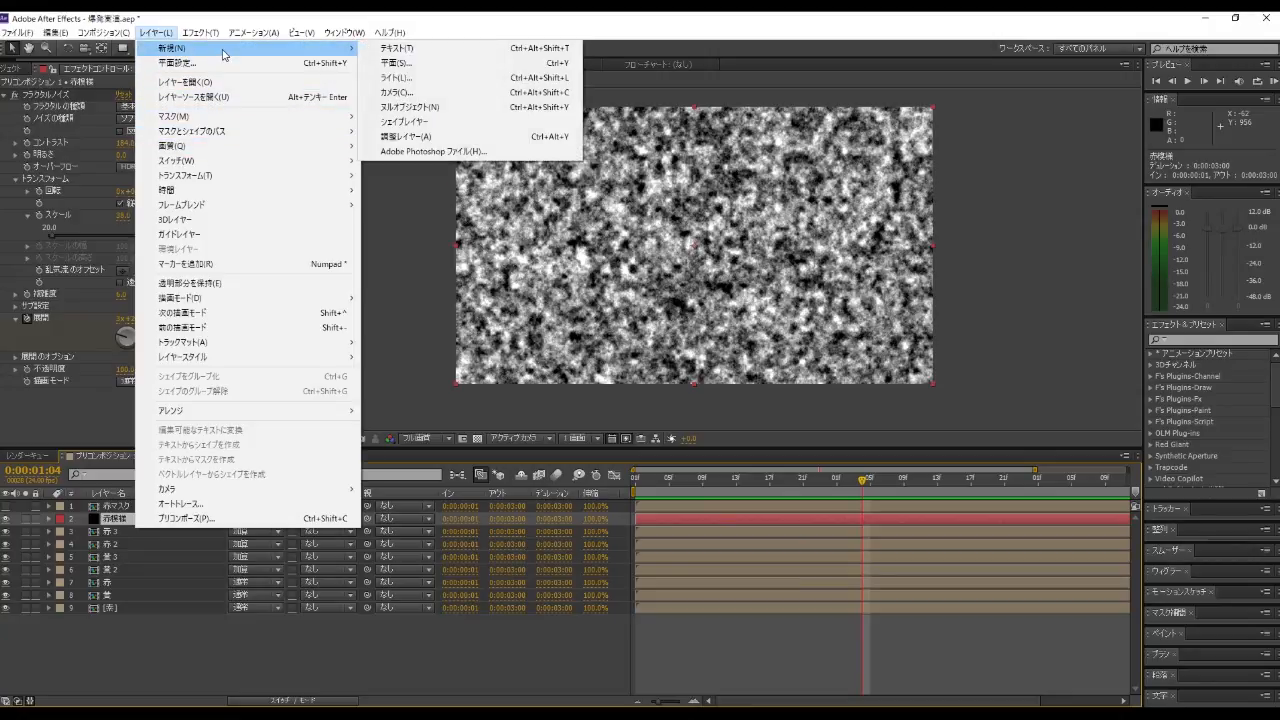
click(405, 64)
click(628, 446)
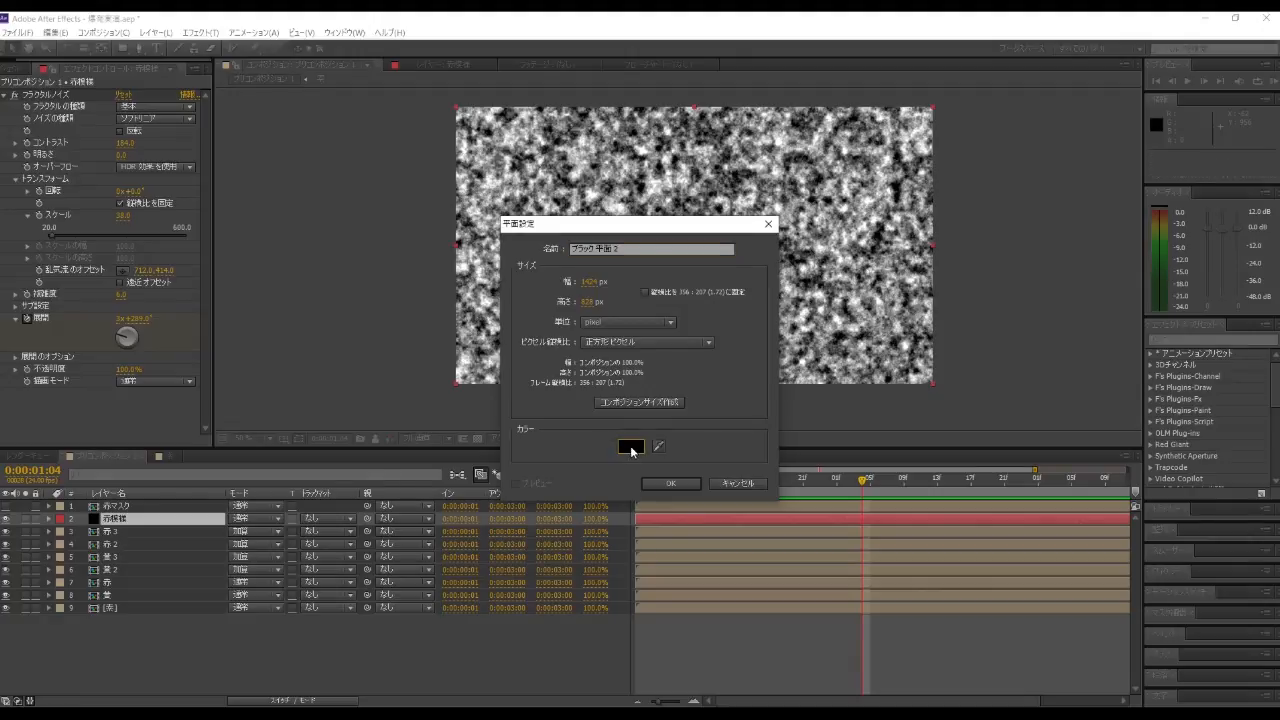
mouse_move(281, 418)
mouse_down()
mouse_move(317, 443)
mouse_move(325, 408)
mouse_up()
click(316, 408)
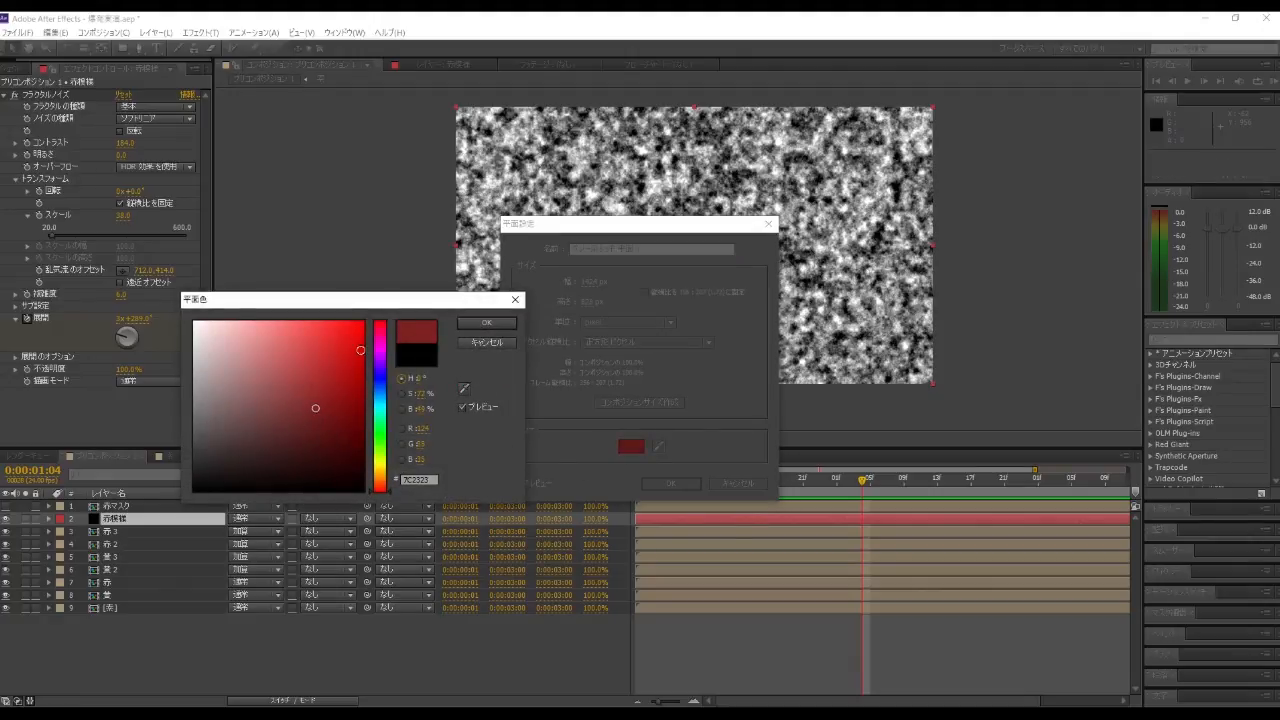
click(480, 326)
click(684, 482)
Step: Place the dark red solid between 赤マスク and 赤模様 and set its blend mode to オーバーレイ
click(143, 512)
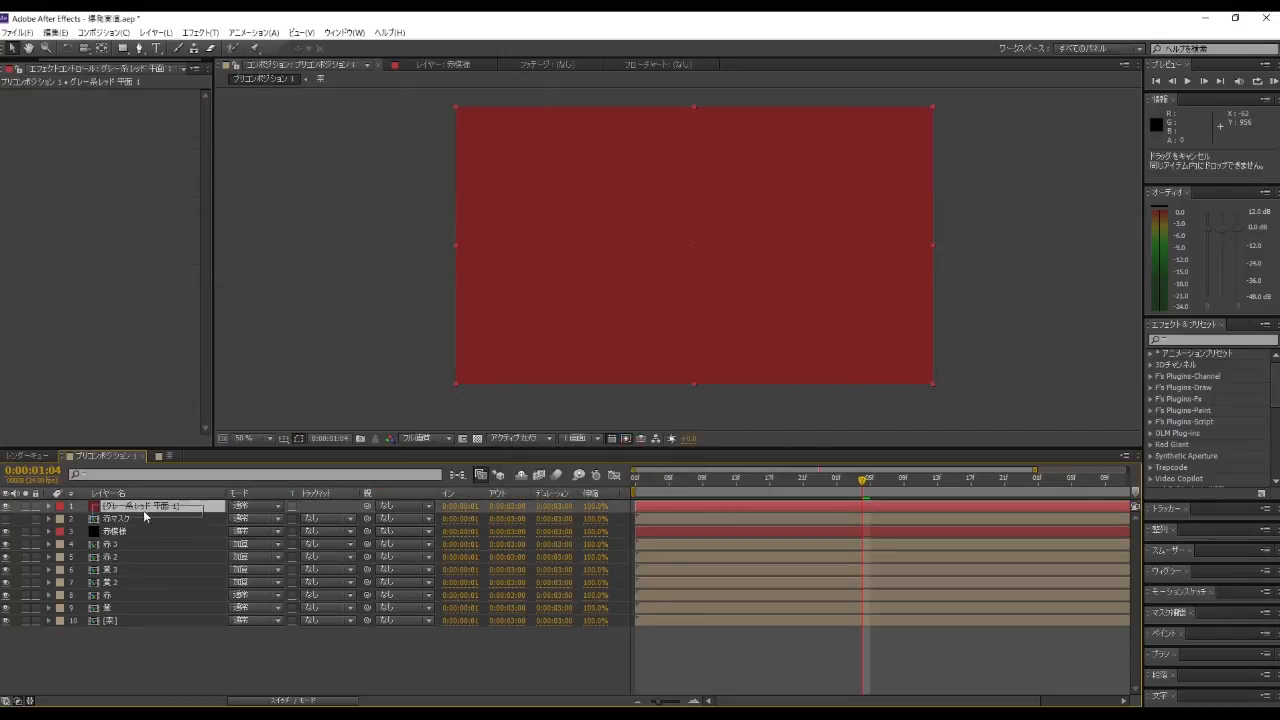
drag(143, 510, 148, 523)
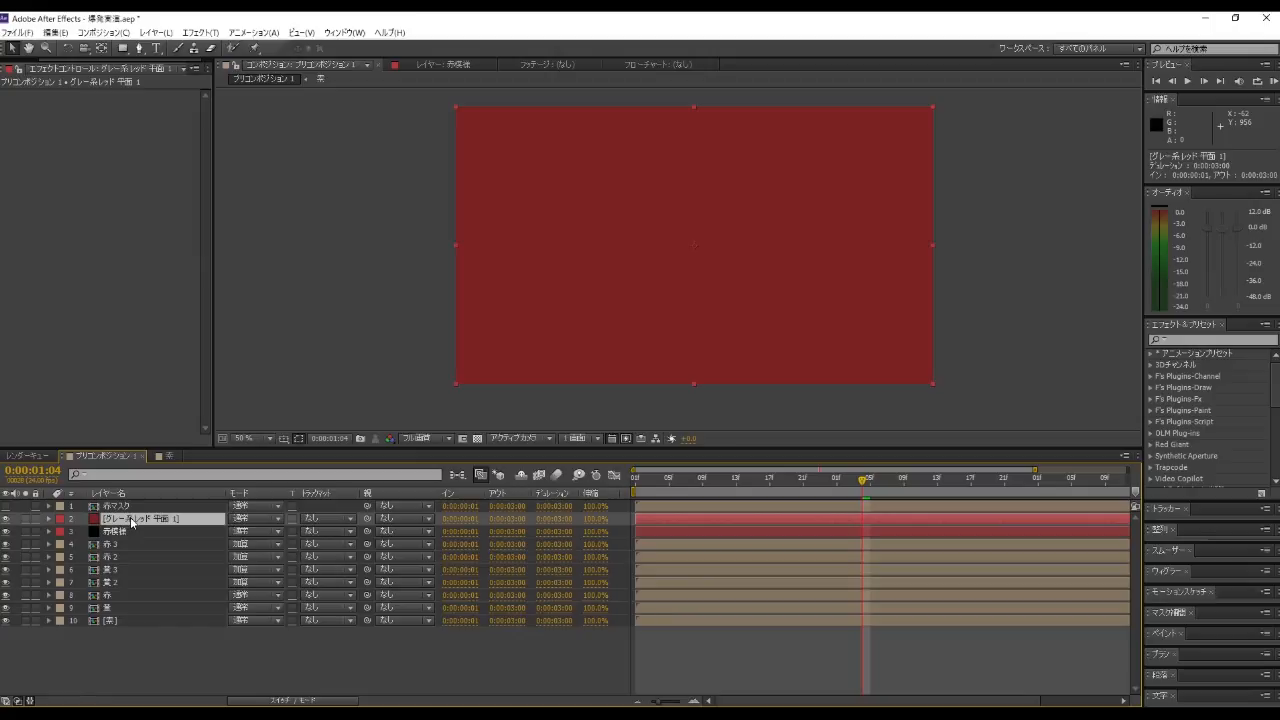
click(133, 531)
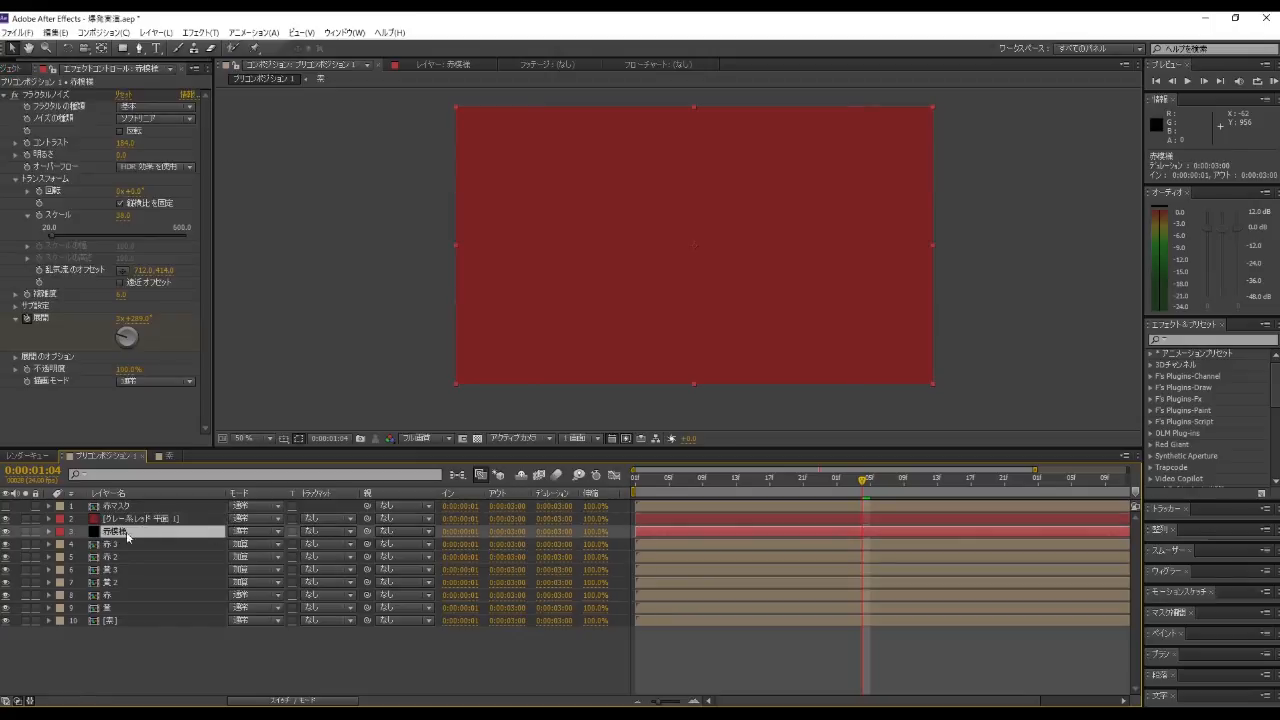
click(136, 519)
click(241, 521)
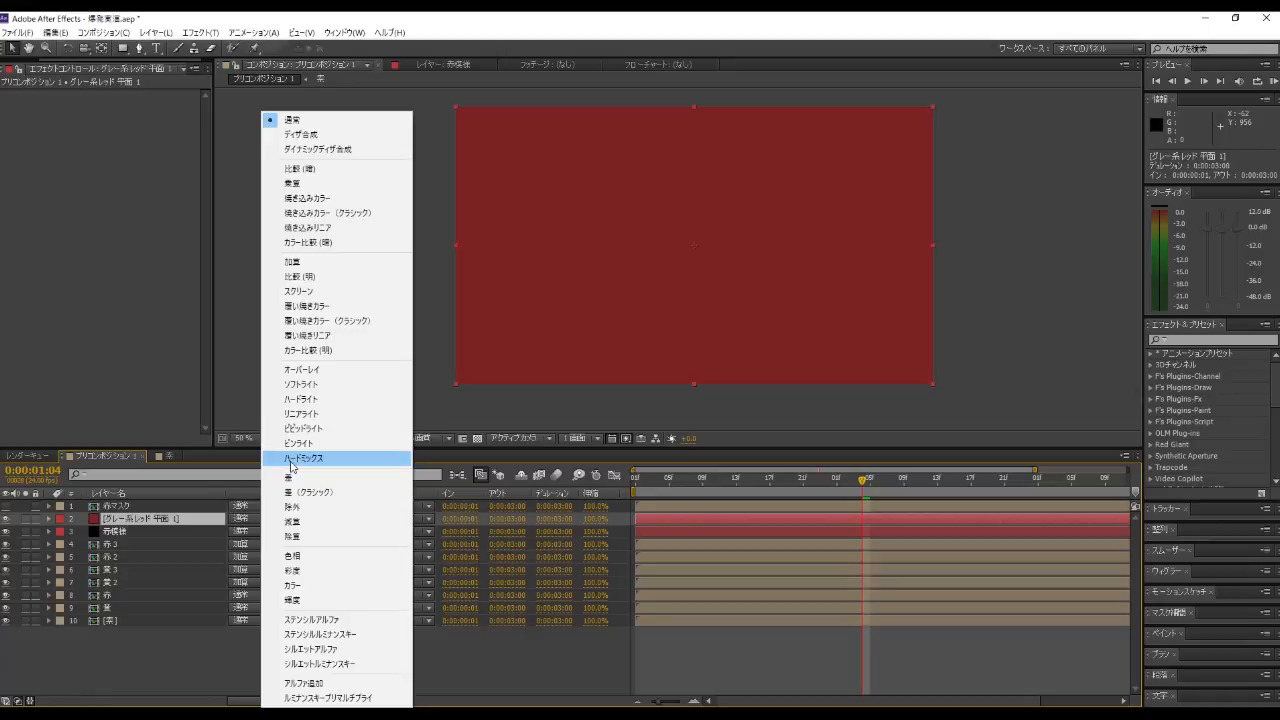
click(337, 370)
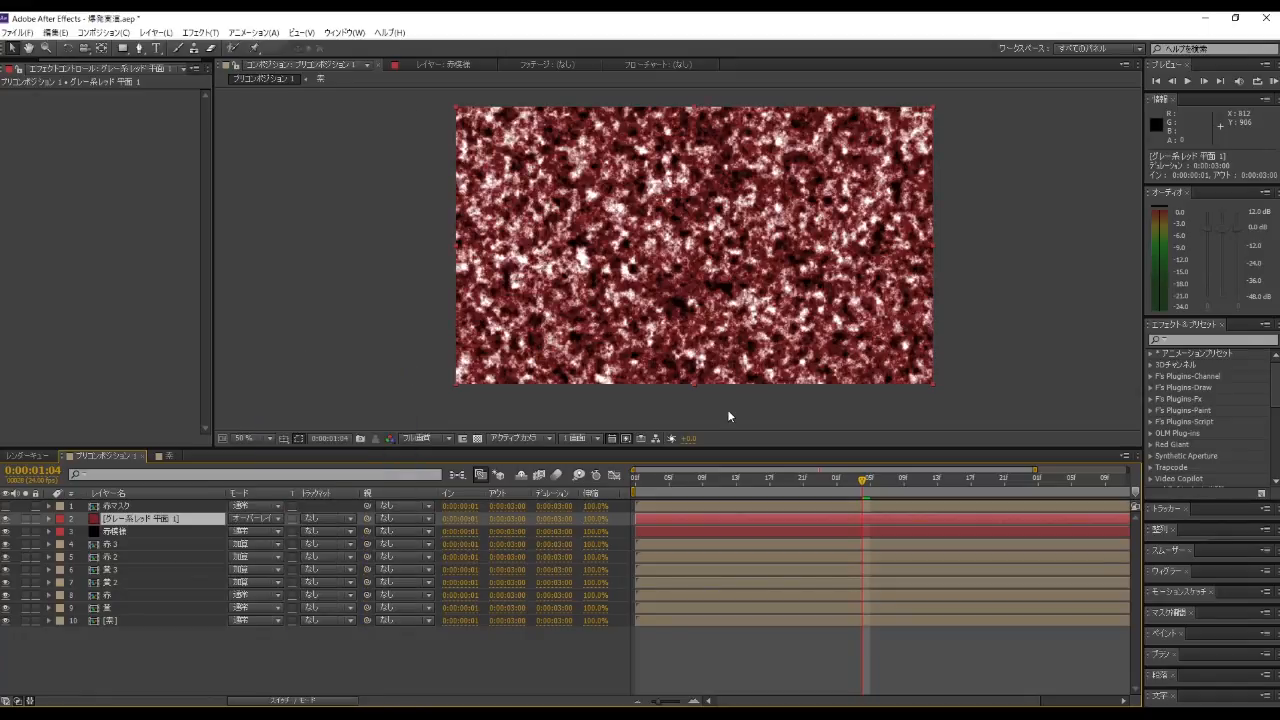
Step: Change the overlay solid's color in 平面設定 from dark red to a muted olive green
click(158, 532)
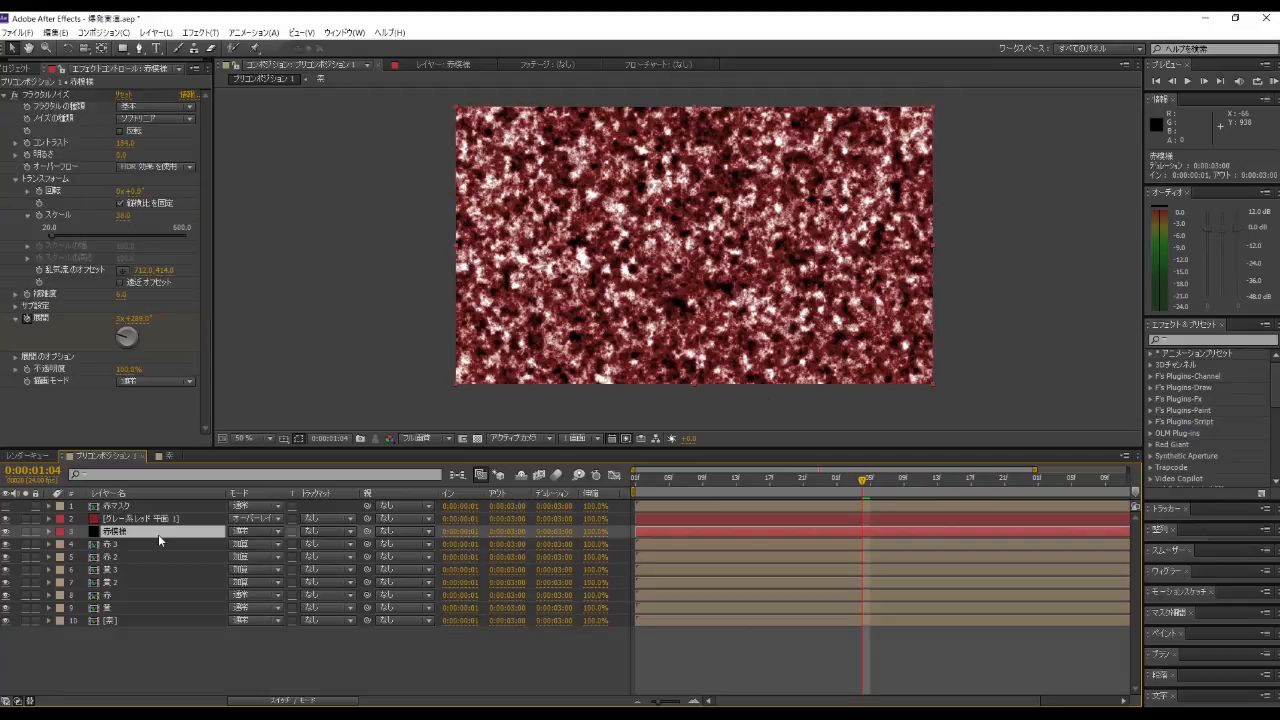
click(163, 520)
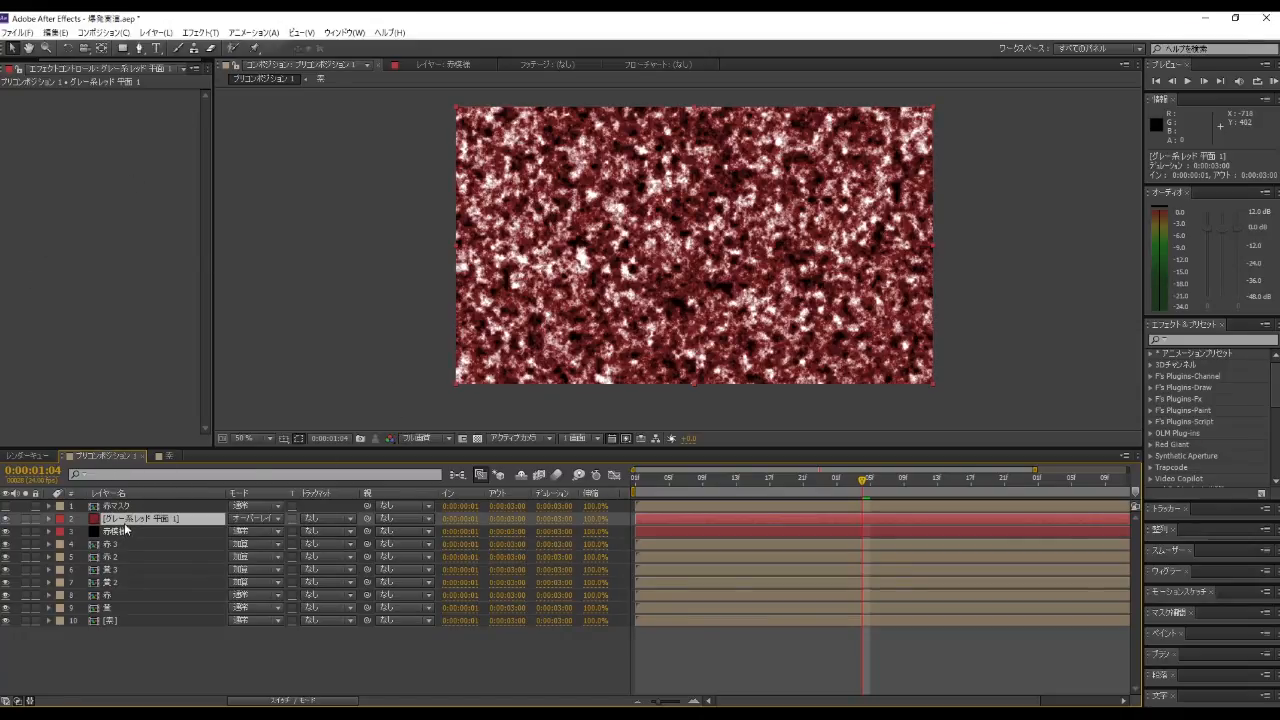
click(158, 34)
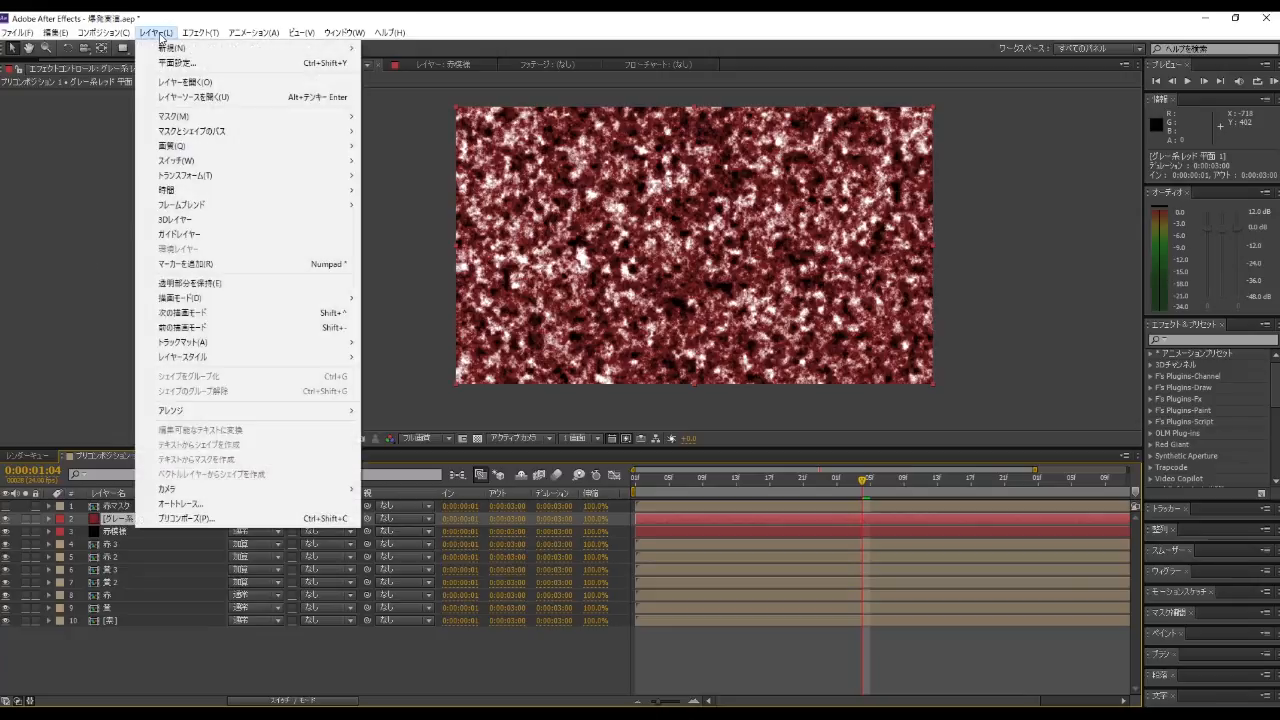
click(177, 63)
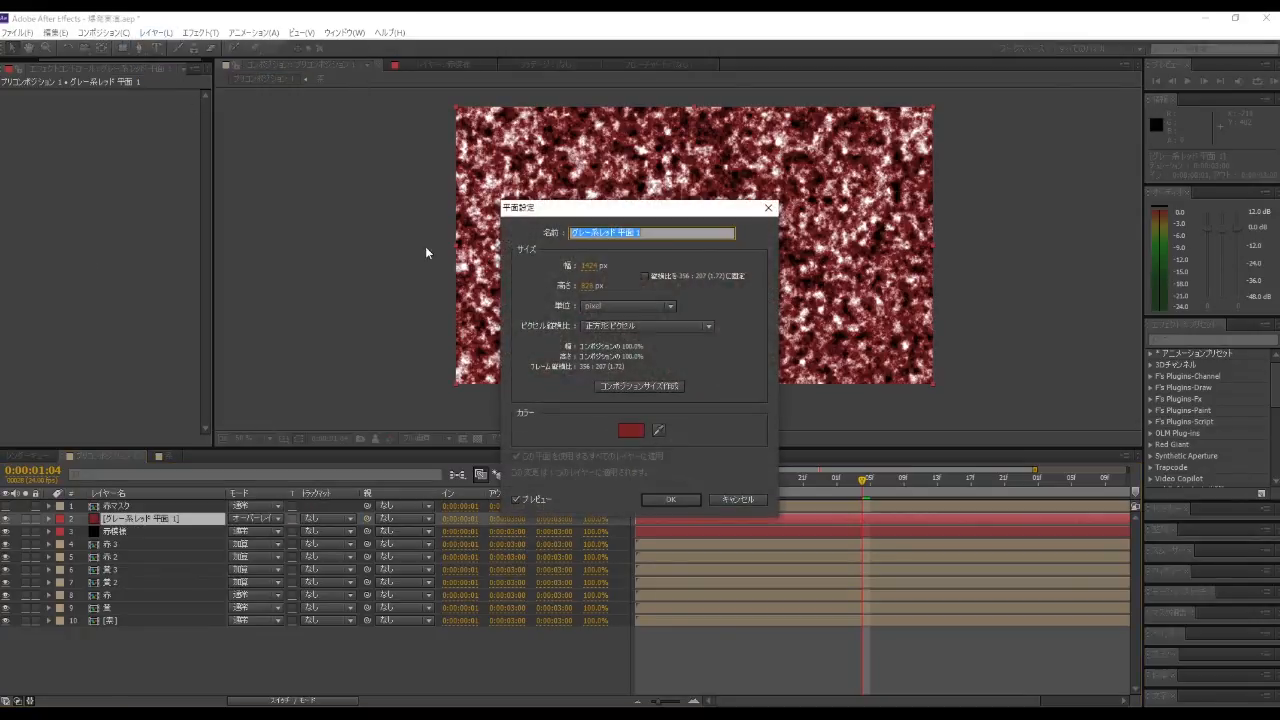
click(630, 430)
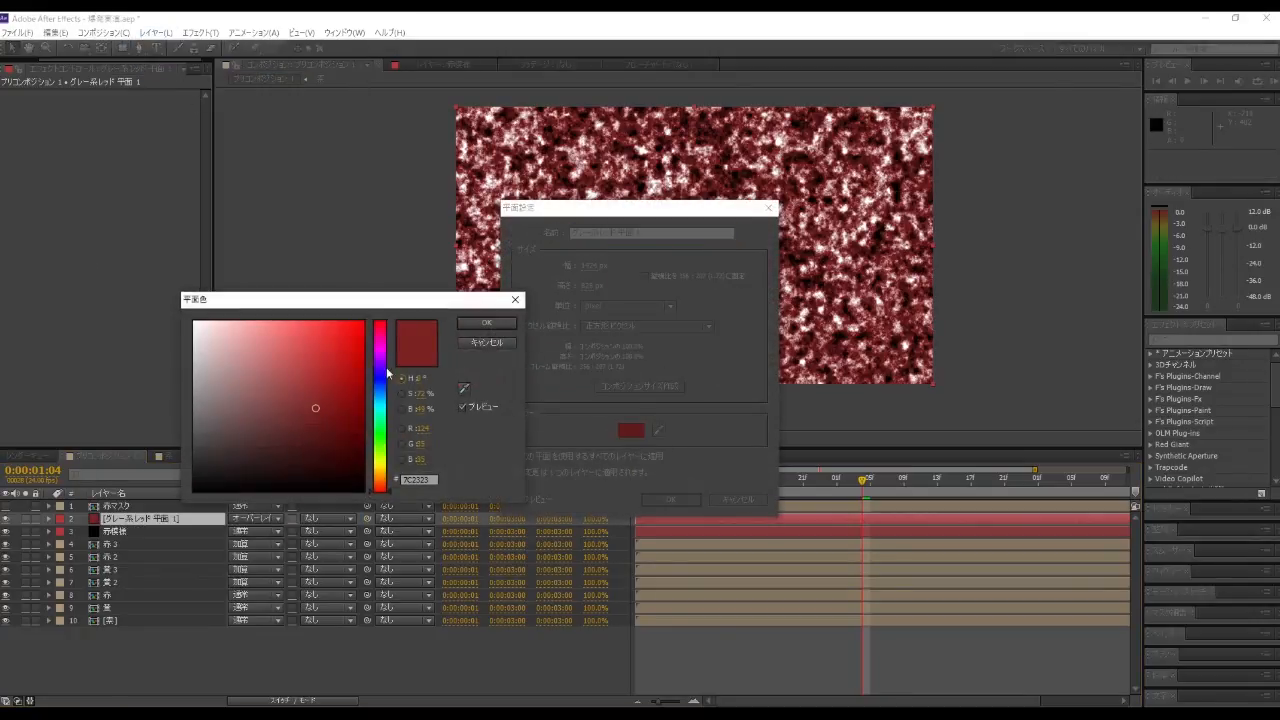
click(381, 456)
drag(315, 407, 279, 409)
click(490, 322)
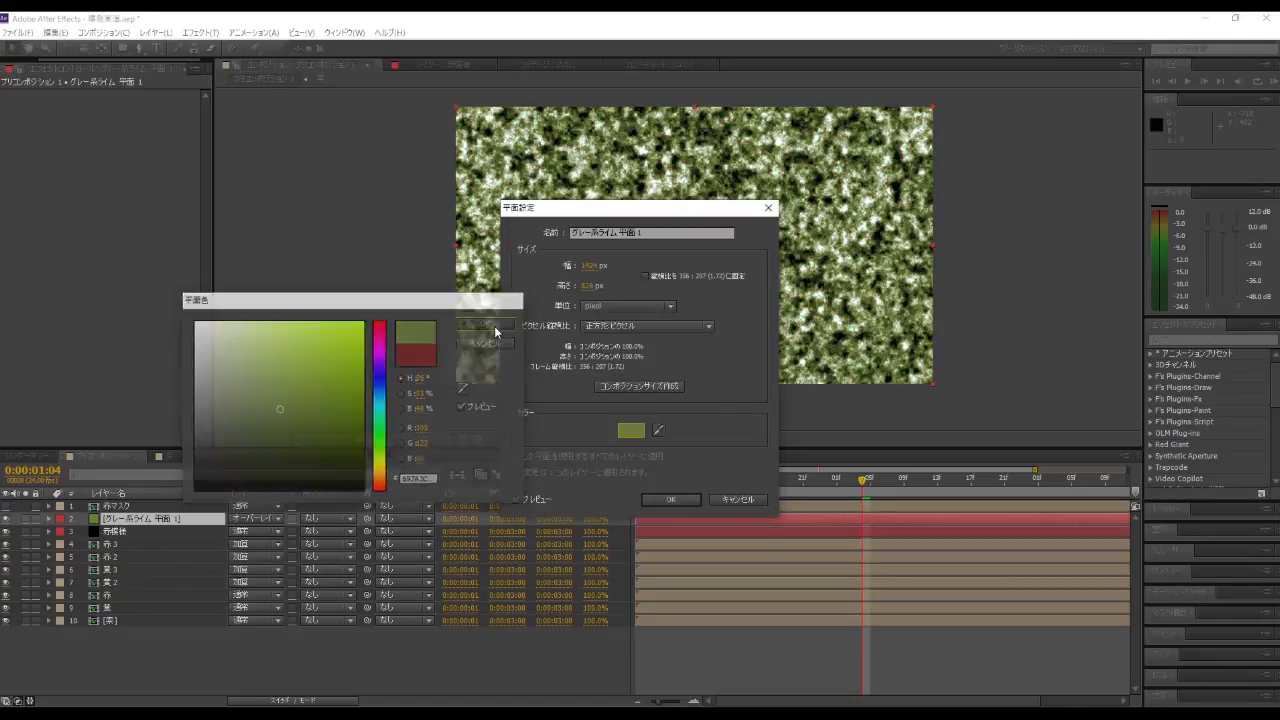
click(685, 498)
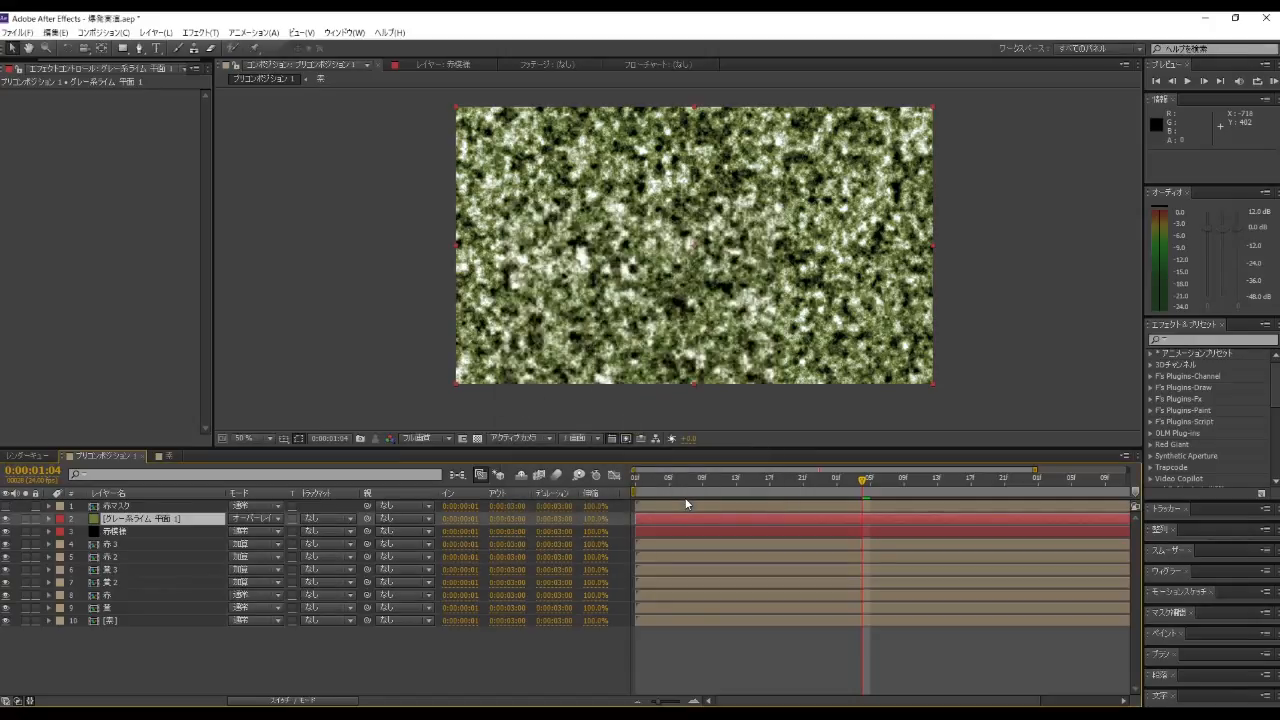
Step: Precompose the olive green solid and 赤模様 together as 赤マスク合成済み, moving all attributes into the new composition
shift+click(152, 532)
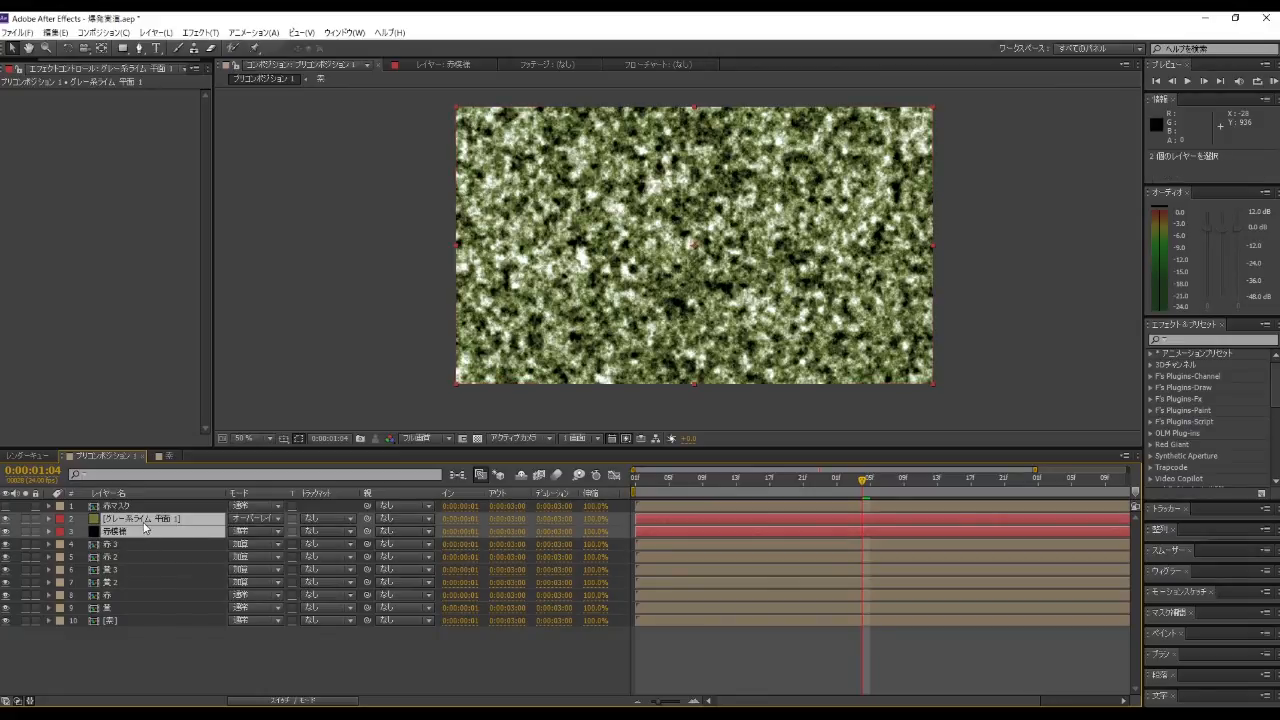
right_click(145, 528)
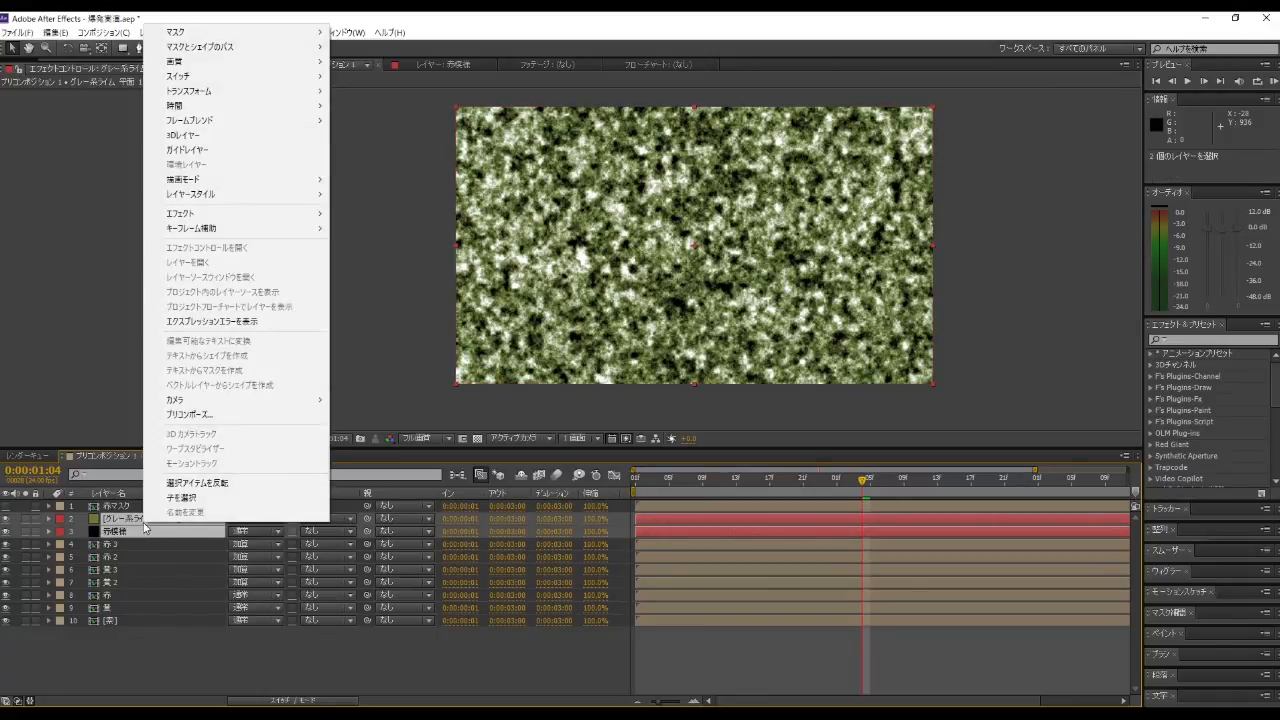
click(185, 414)
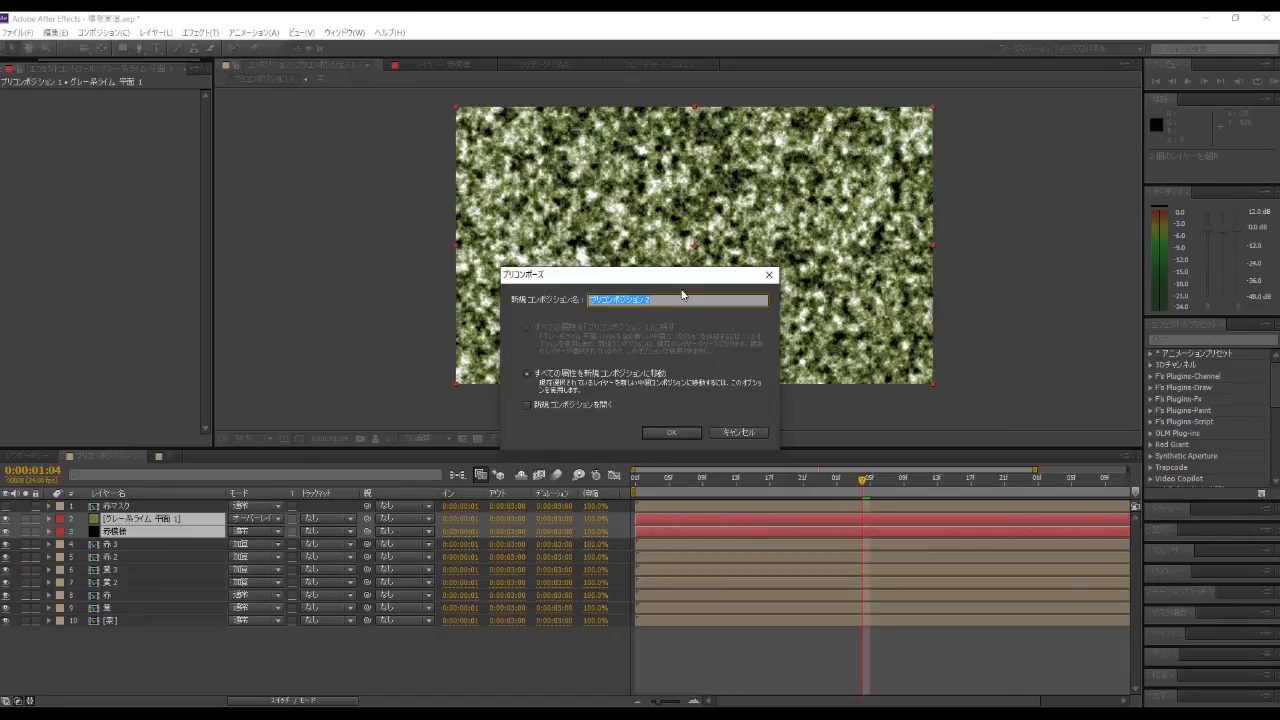
text(表マスクこうせい)
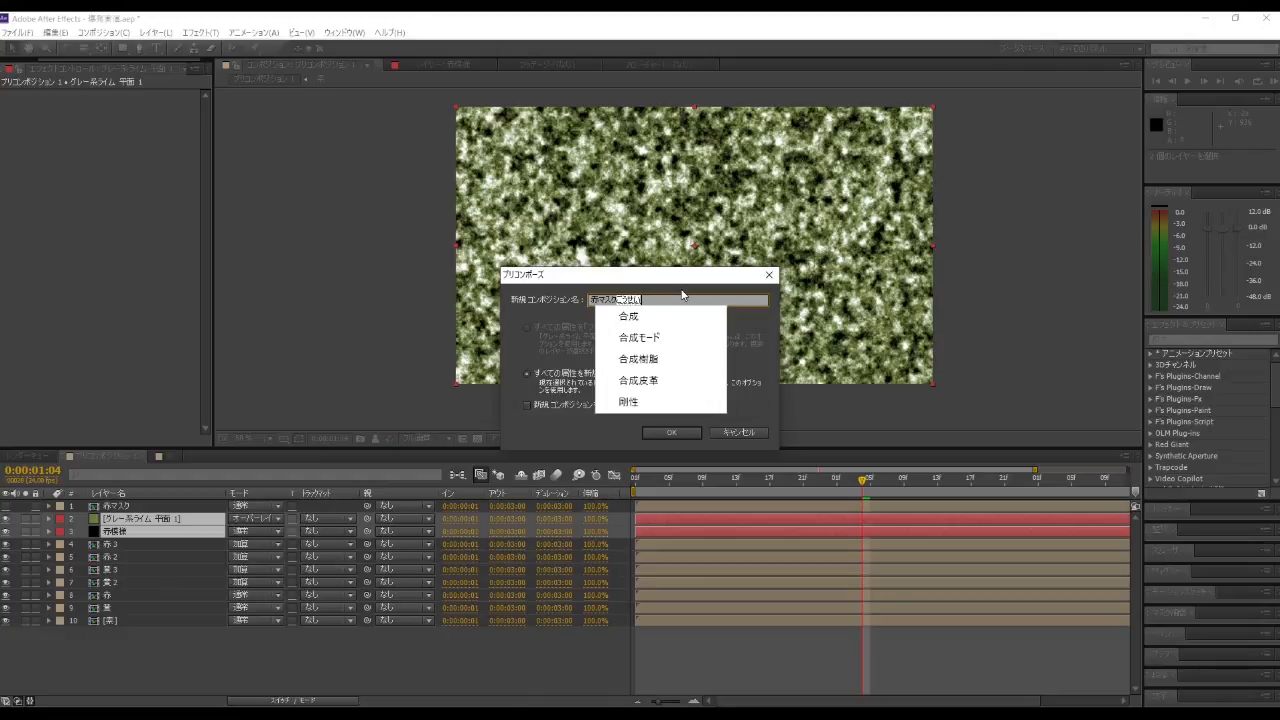
text(ずみ)
key(space)
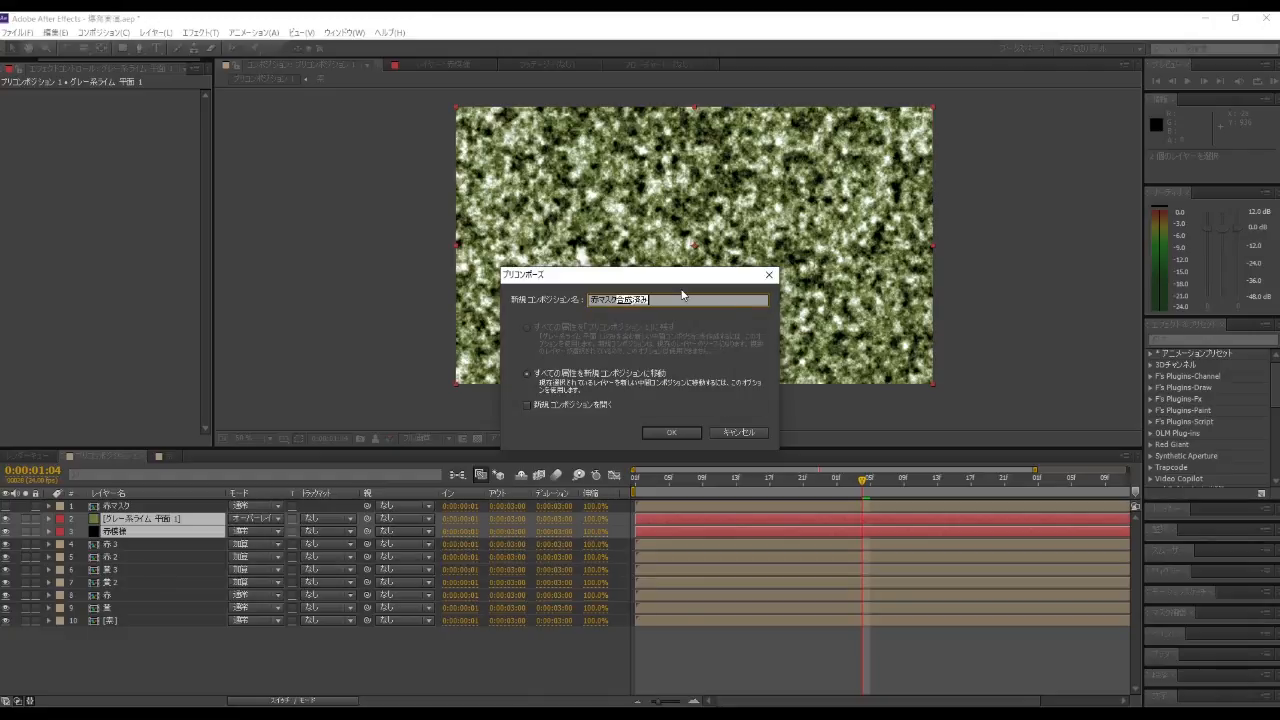
key(Return)
key(Return)
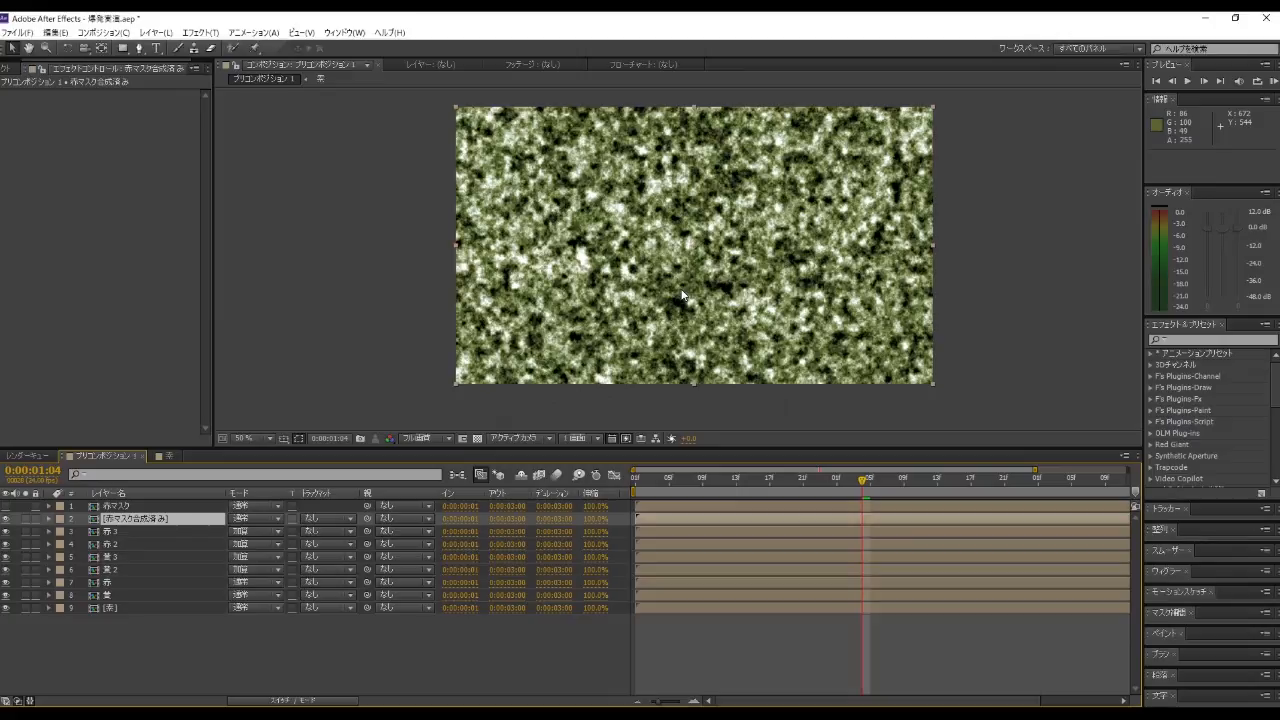
Step: Set the 赤マスク合成済み layer's track matte to アルファマット 赤マスク and its blend mode to オーバーレイ
click(312, 518)
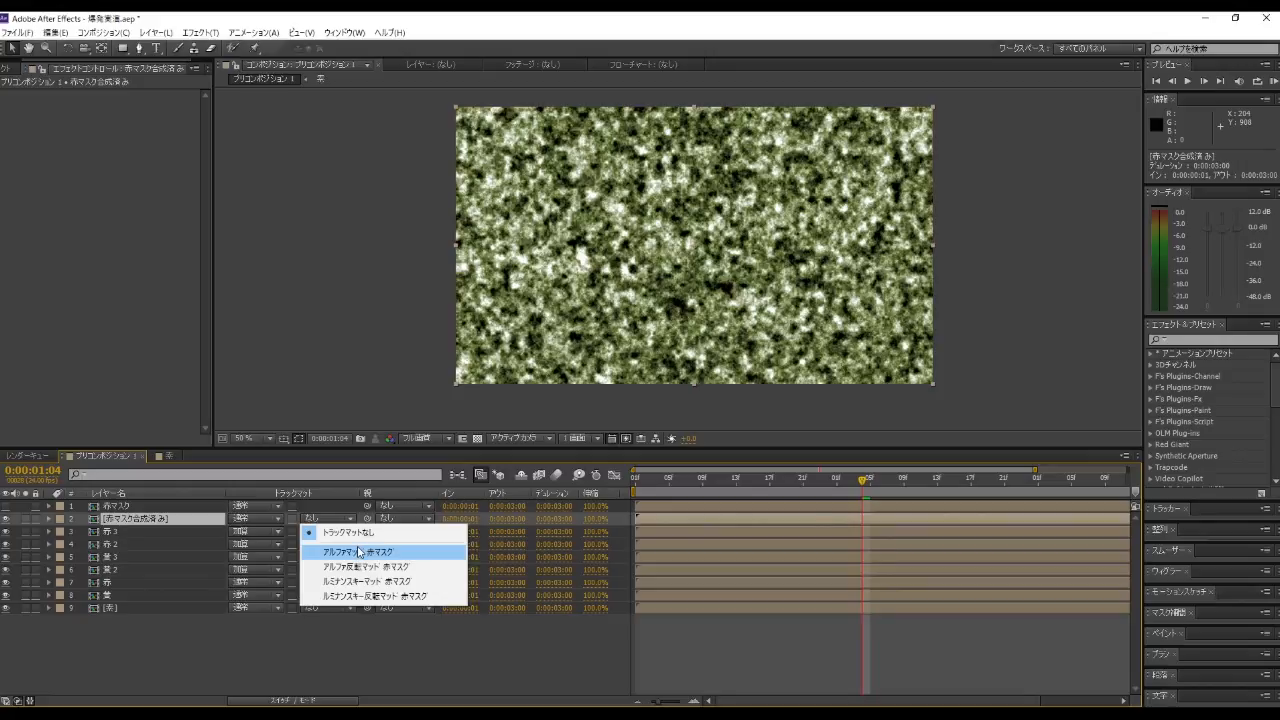
click(359, 551)
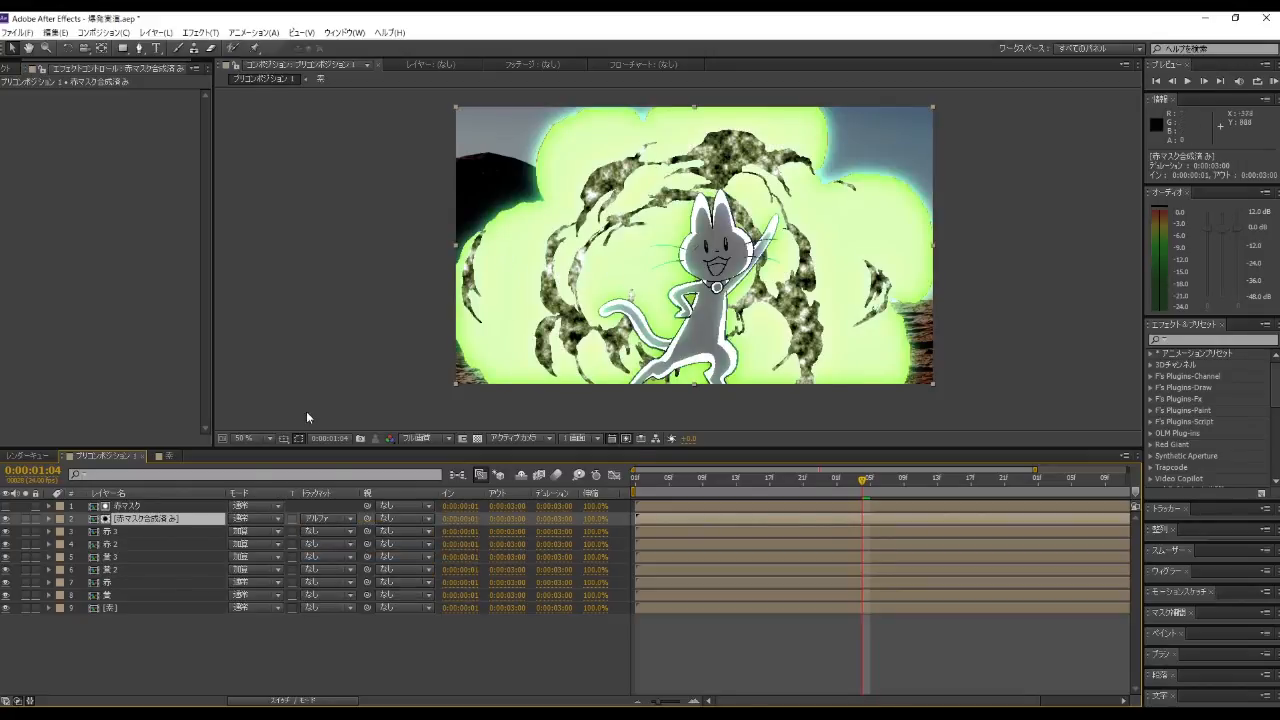
click(255, 518)
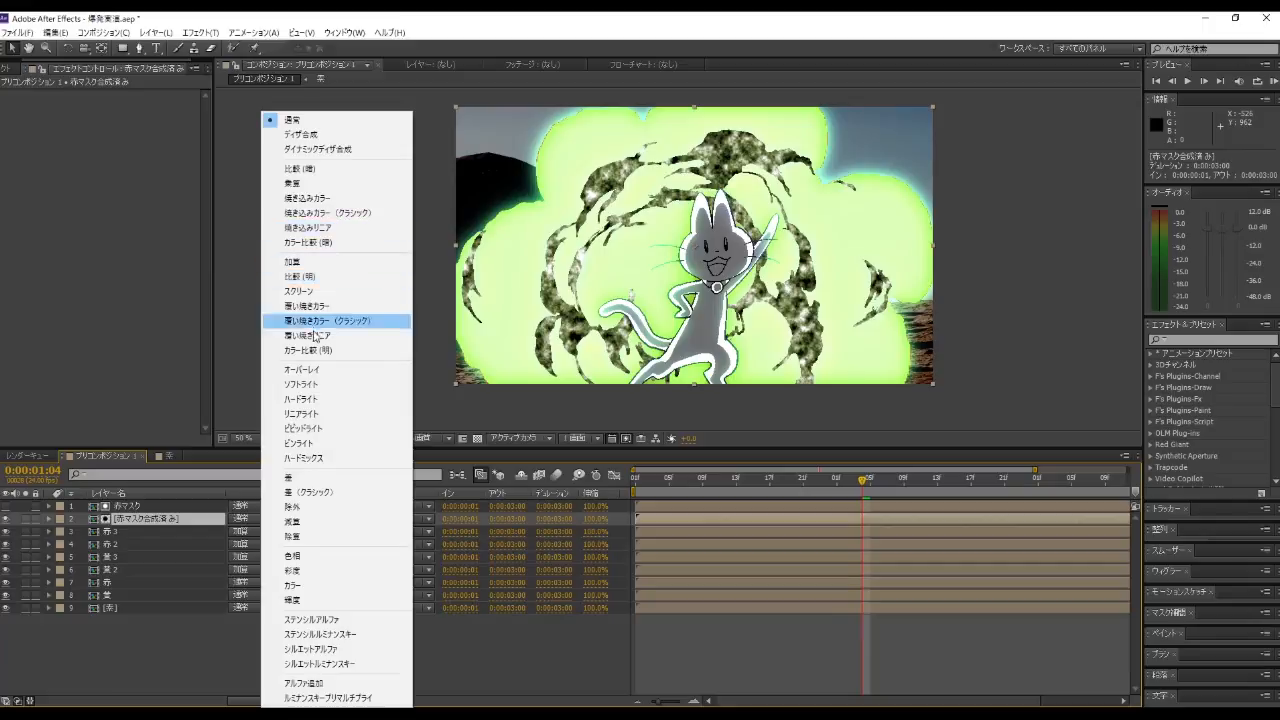
click(314, 370)
Step: Show source names in the layer list and play the composition to preview the matted pattern, stopping at 0:00:02:10
click(108, 493)
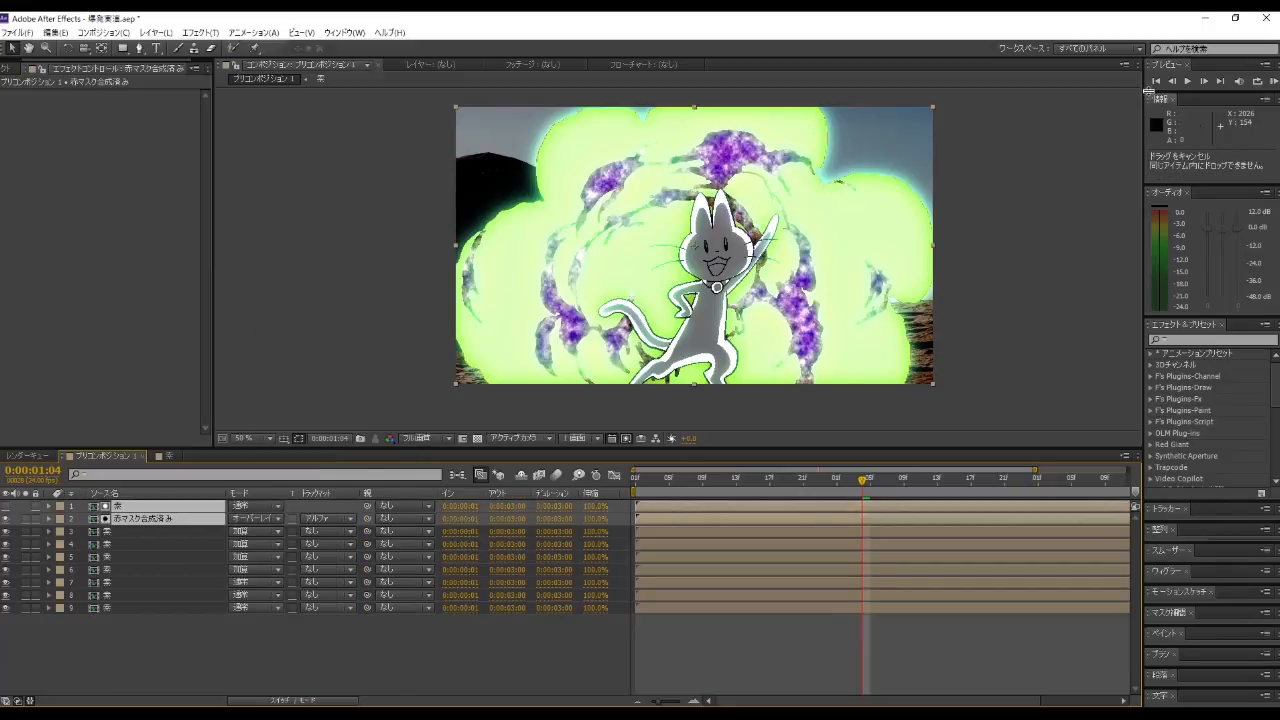
click(1190, 81)
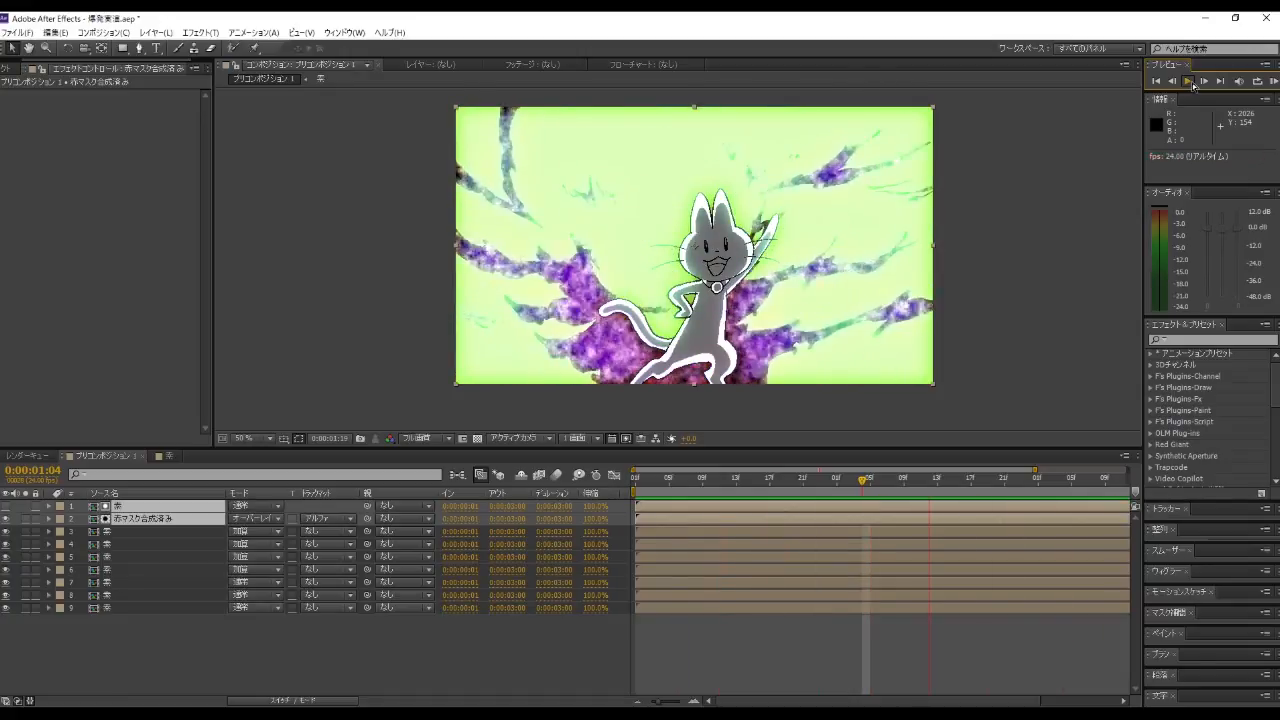
click(156, 519)
click(165, 653)
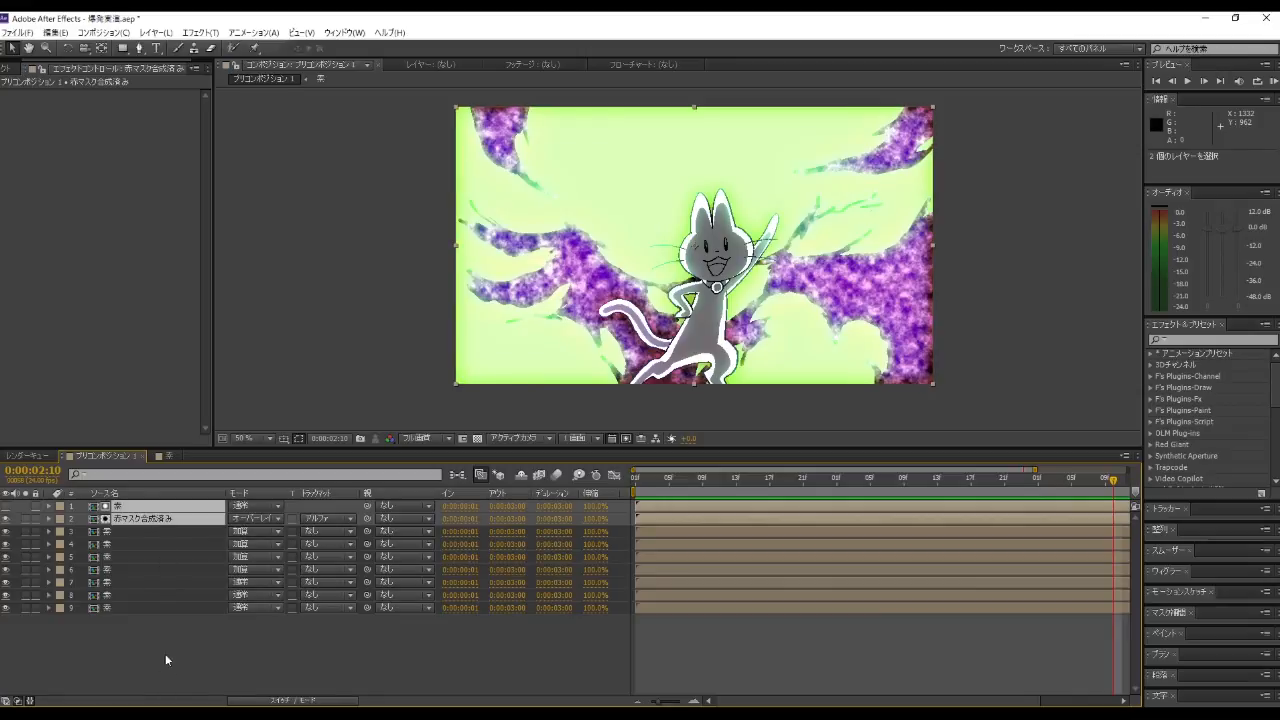
Step: Apply ブラー(ガウス) to the 赤マスク合成済み layer and set its blur to 15
click(156, 520)
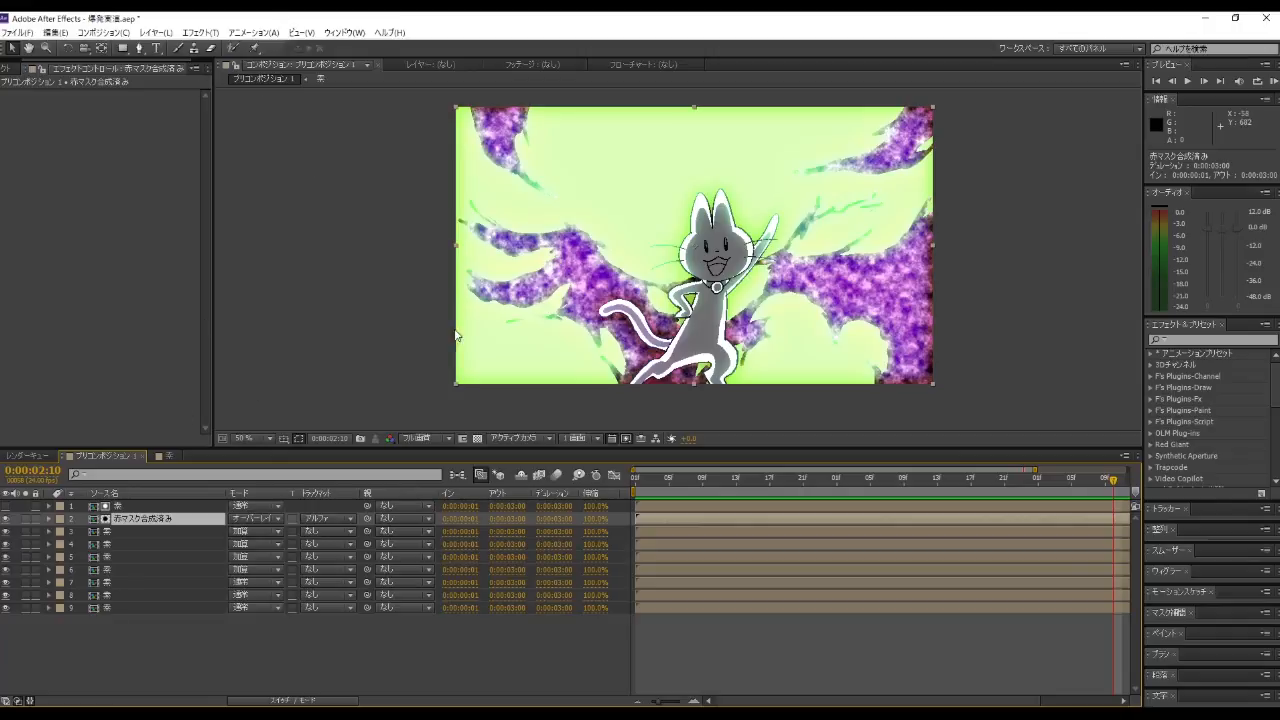
key(period)
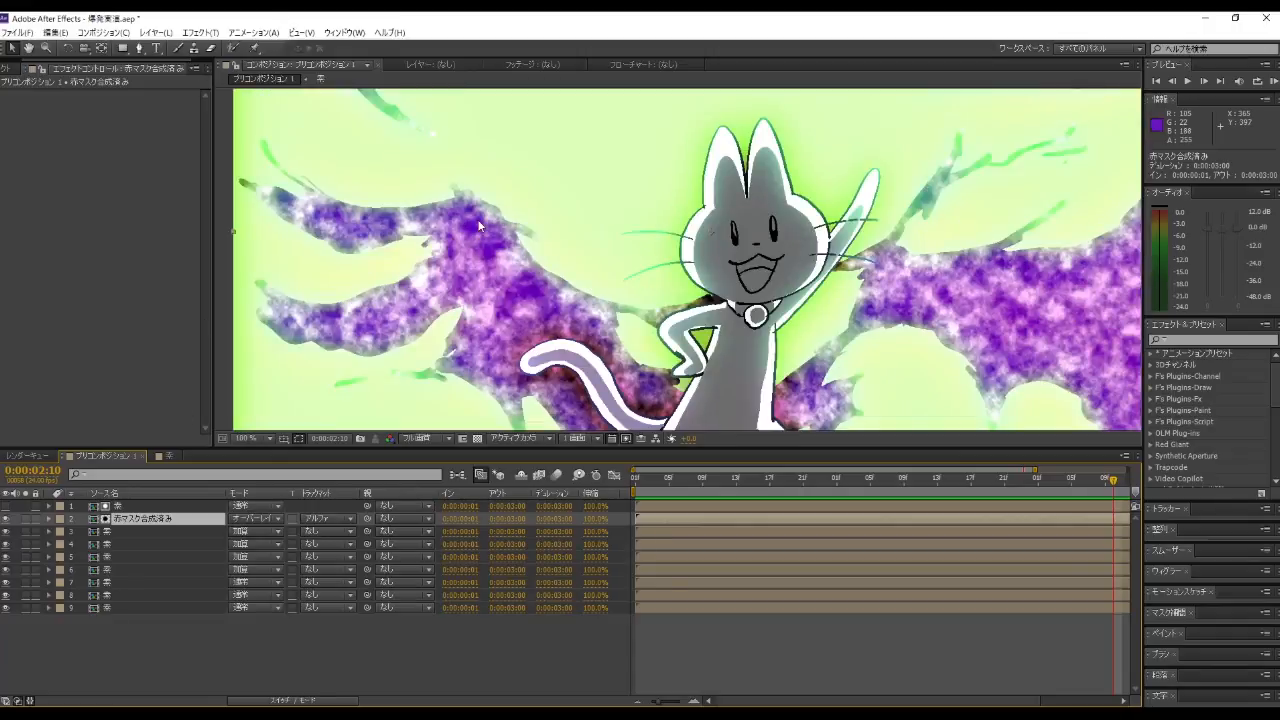
click(200, 32)
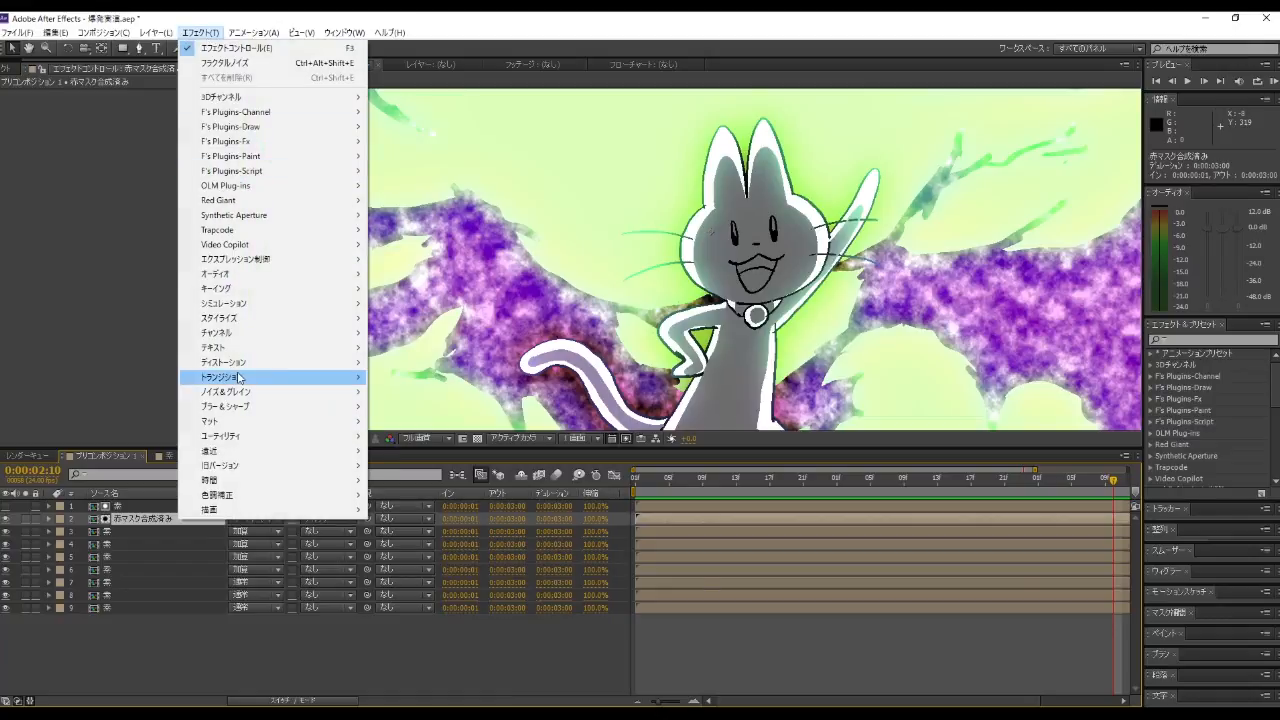
mouse_move(251, 408)
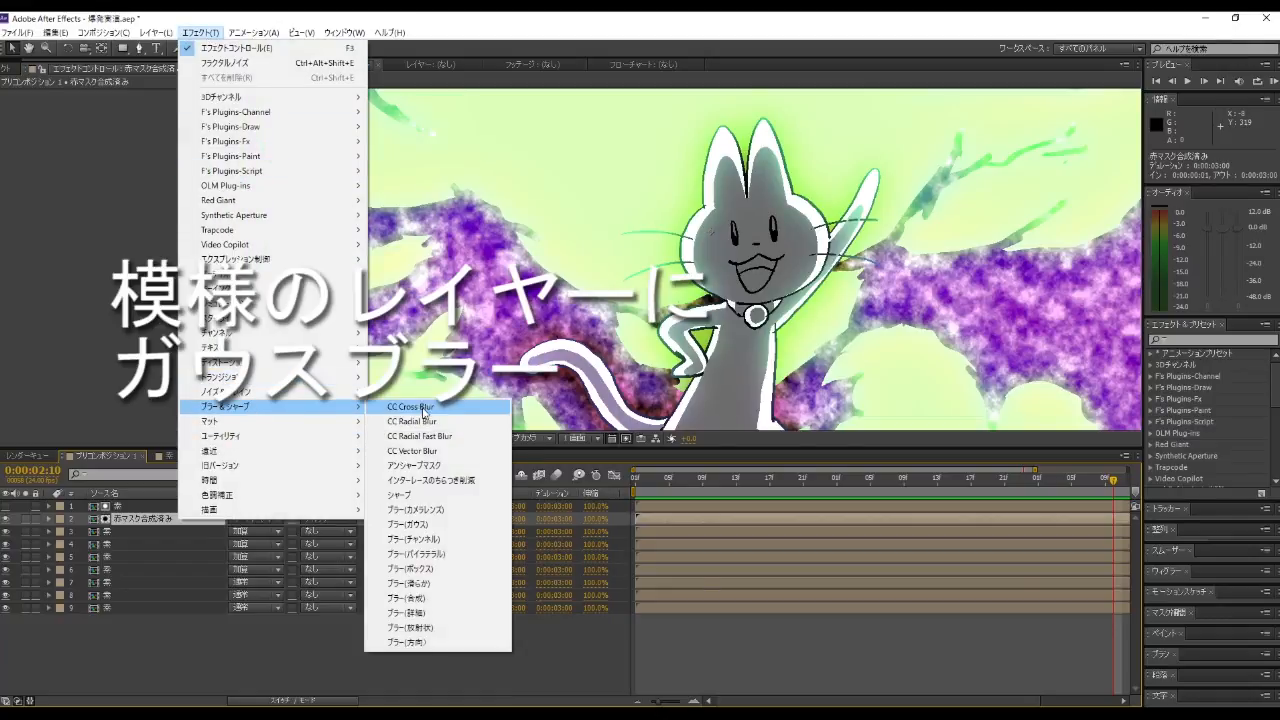
click(430, 524)
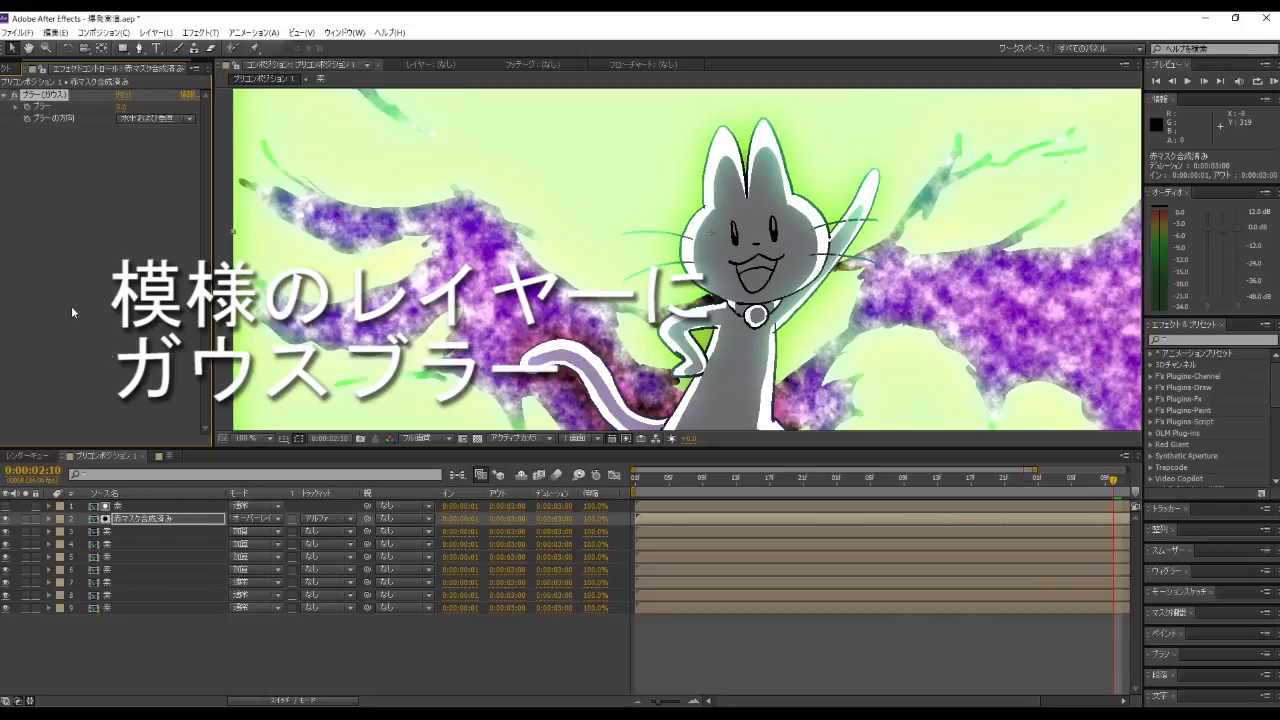
click(120, 106)
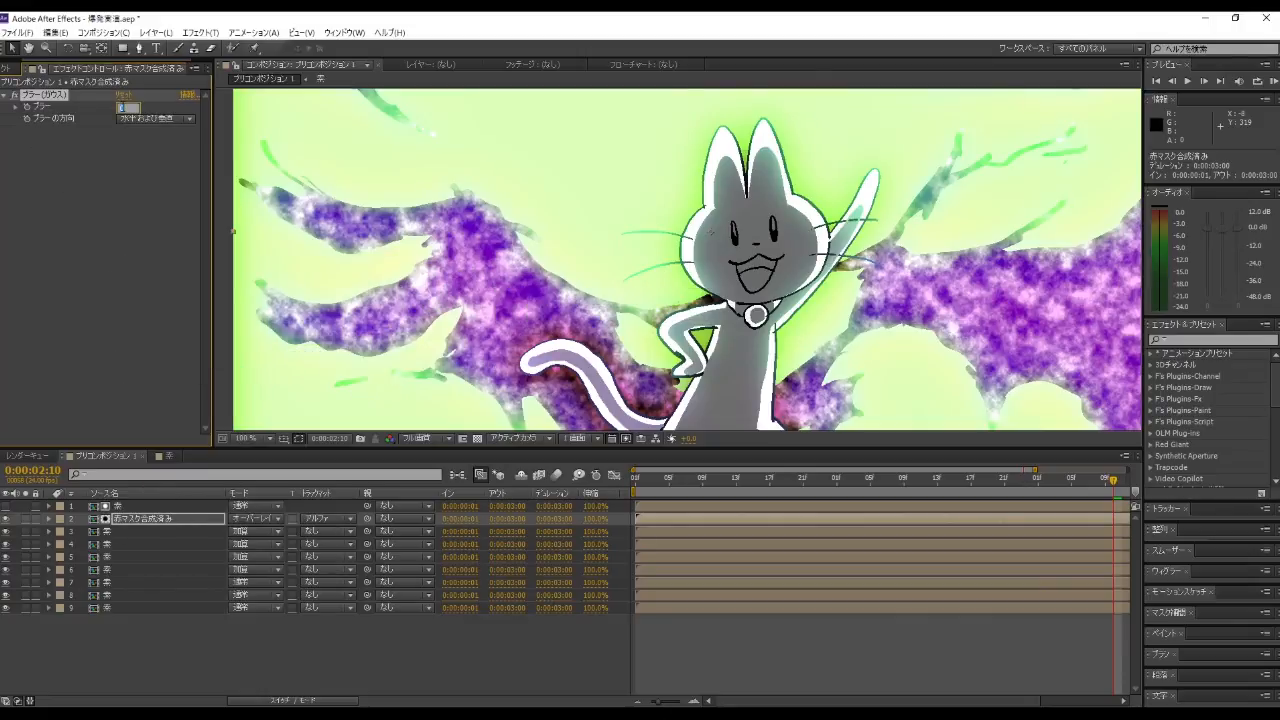
text(15)
key(Return)
key(Return)
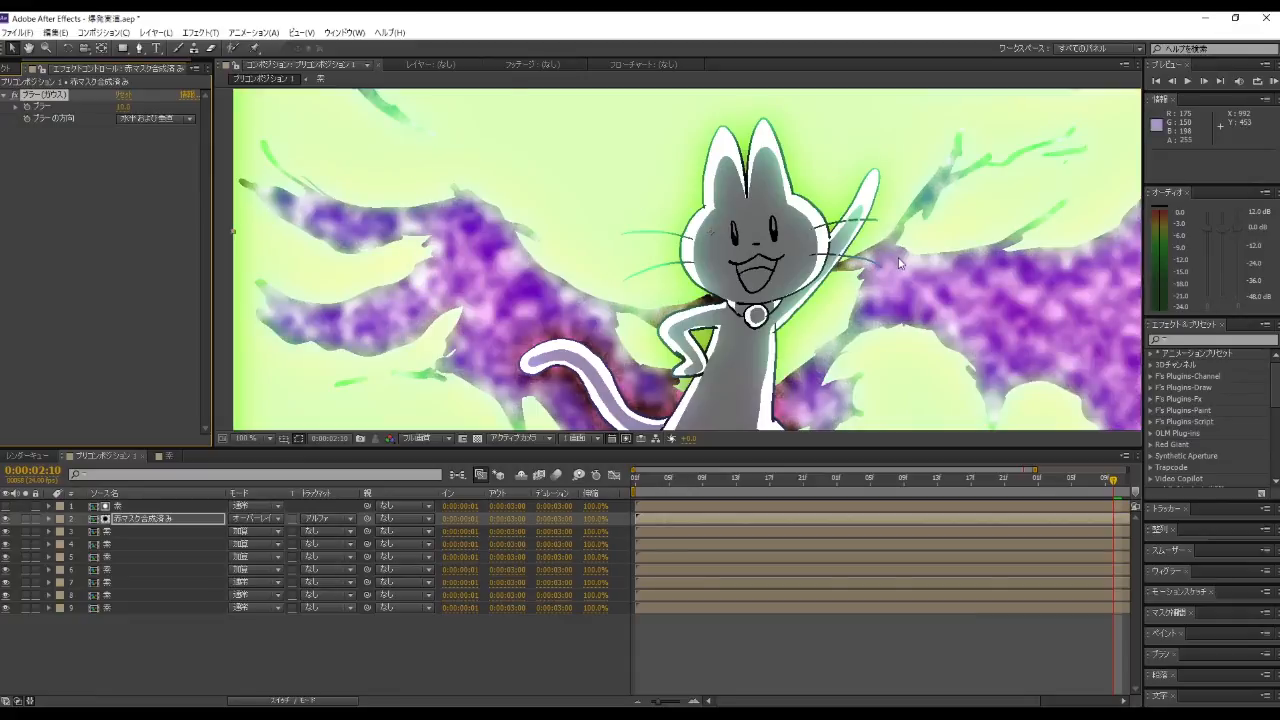
scroll(899, 263, down, 2)
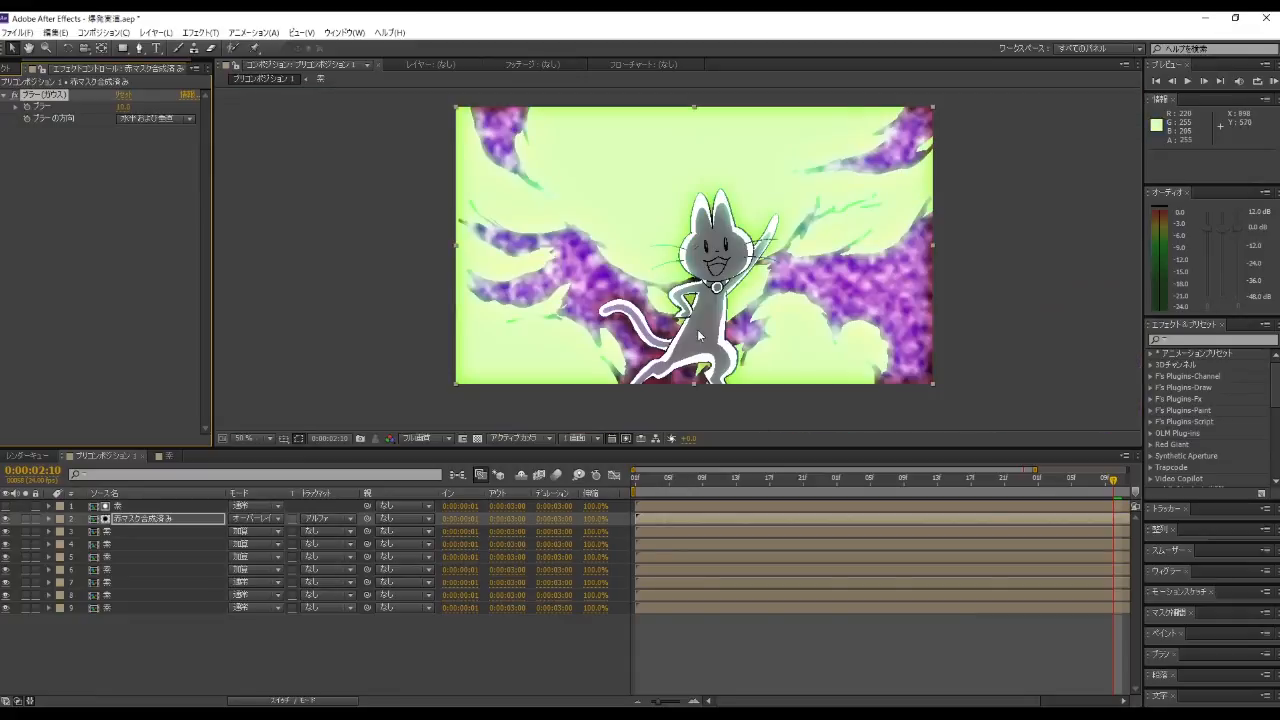
click(143, 519)
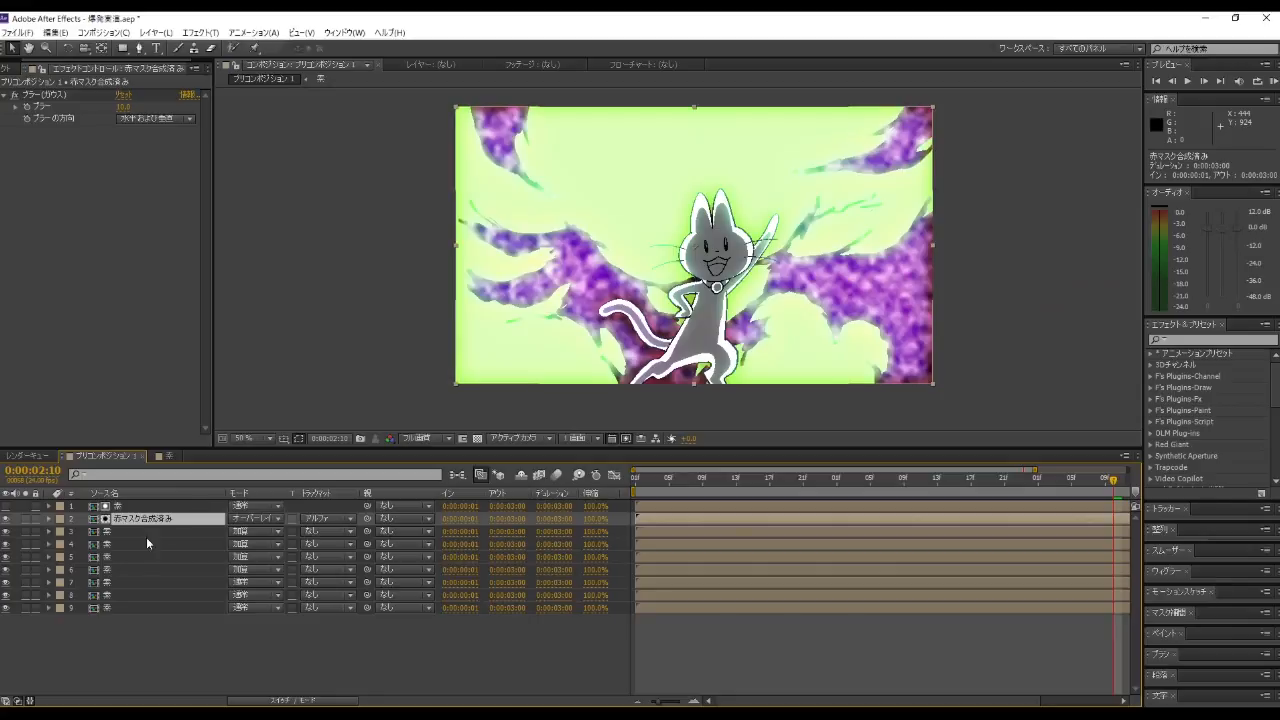
scroll(482, 285, down, 1)
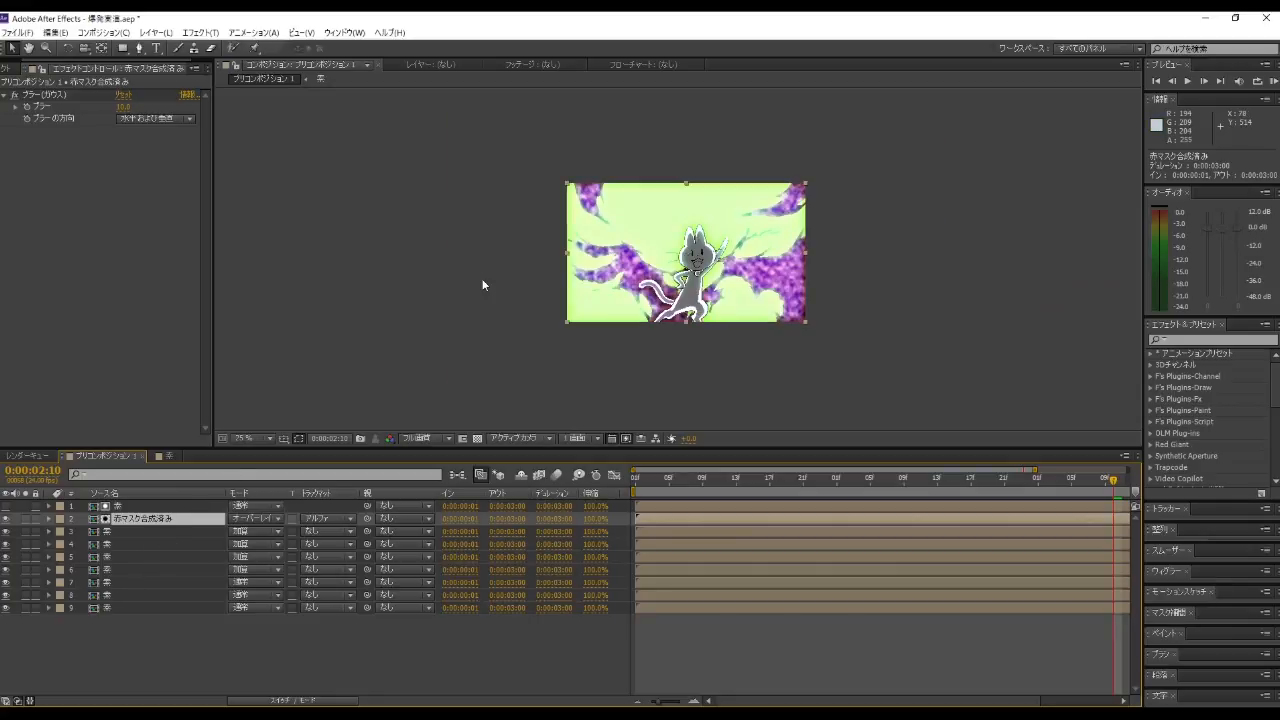
scroll(482, 285, up, 1)
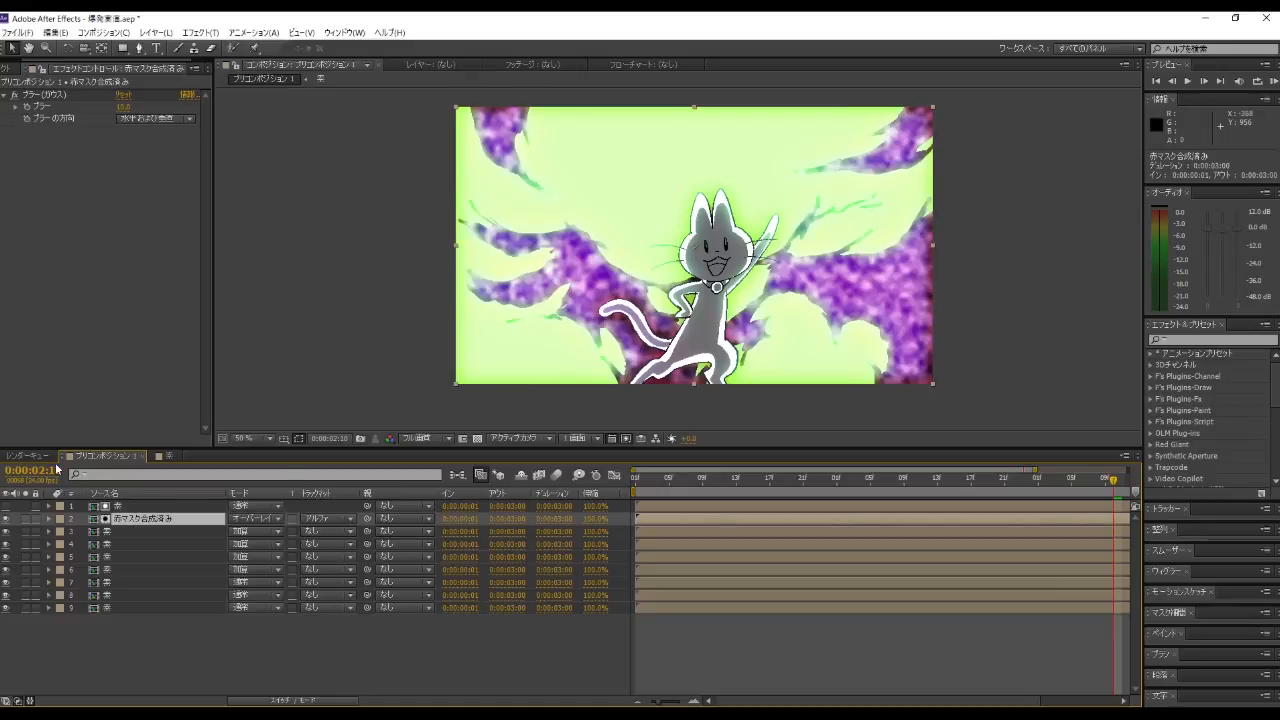
click(8, 68)
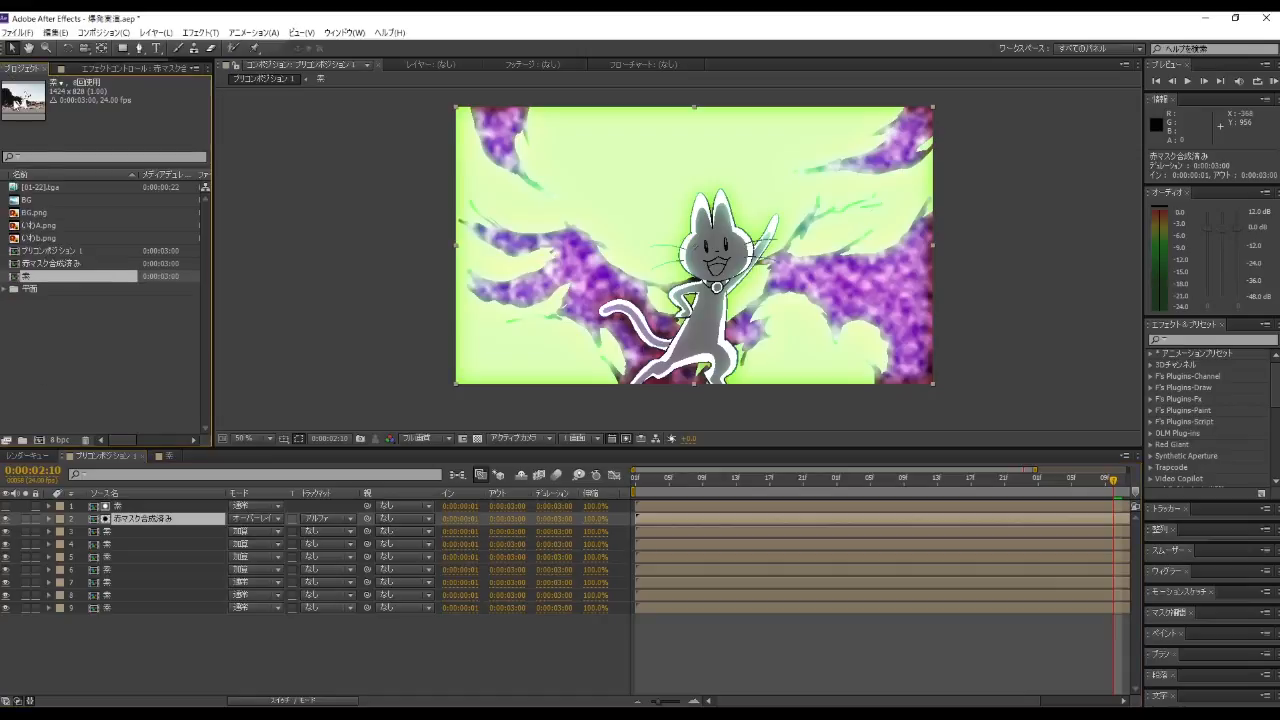
click(70, 341)
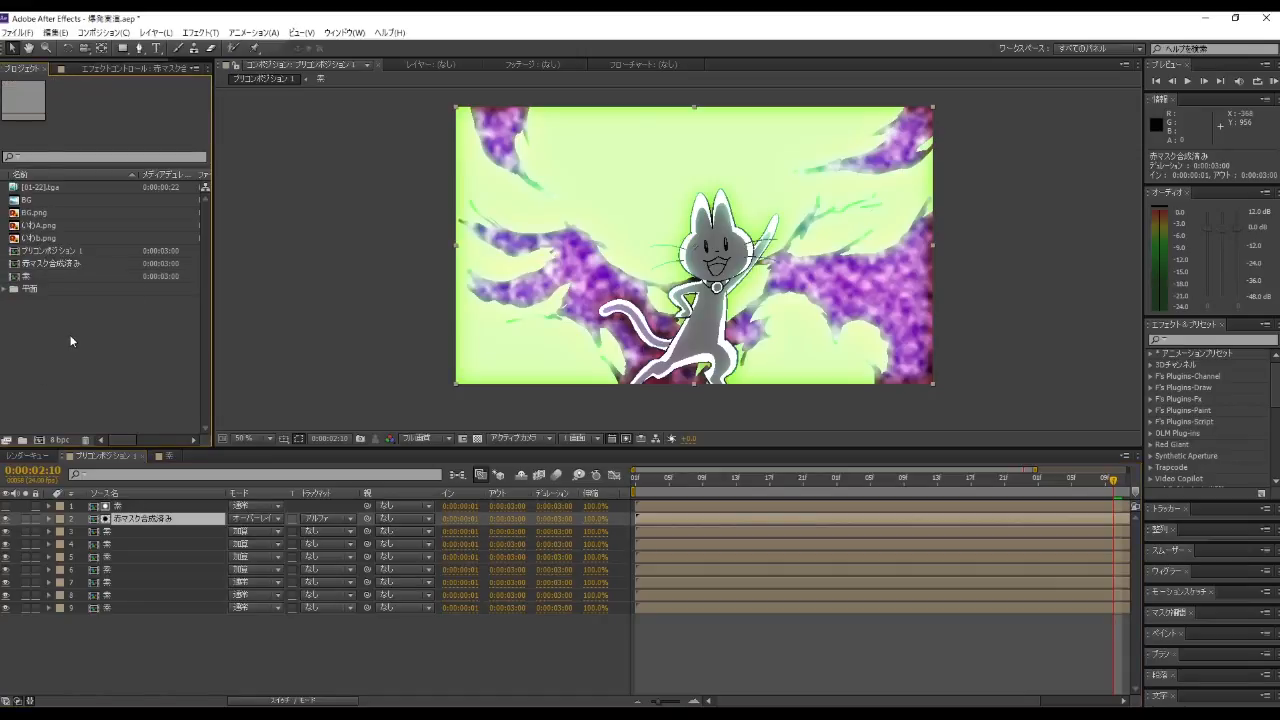
click(77, 266)
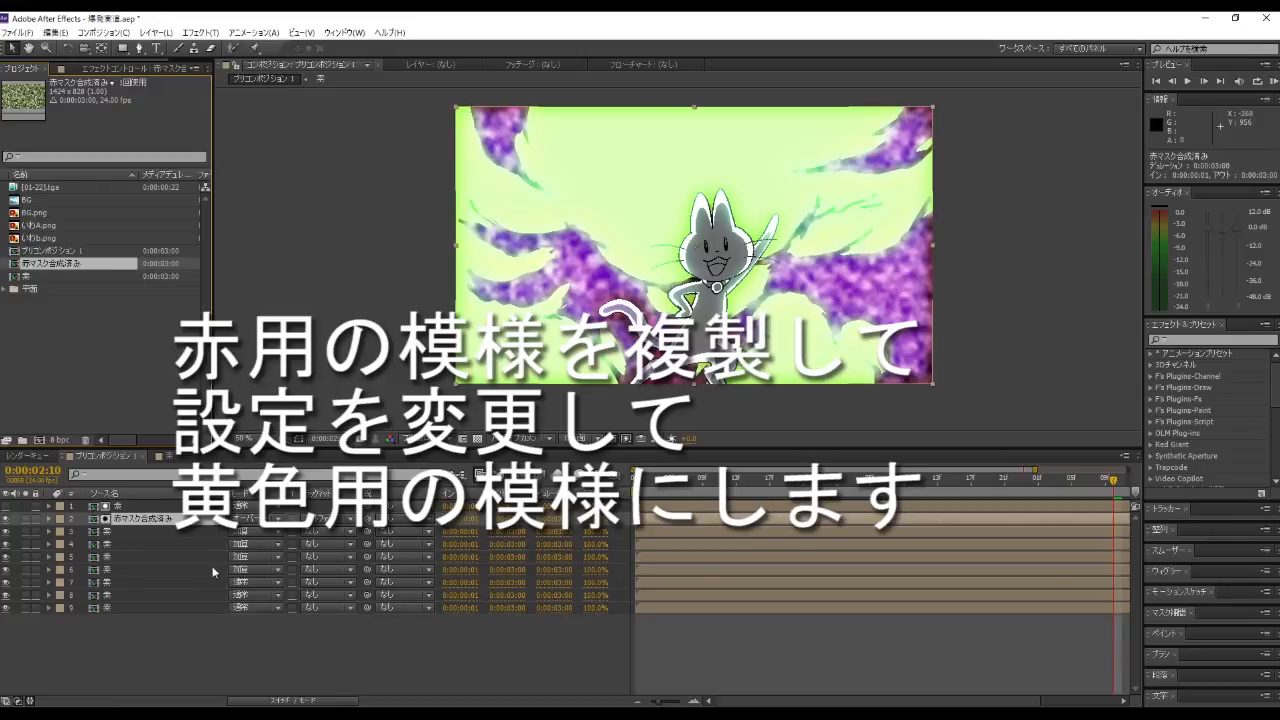
Step: Show layer names in the layer list and move 赤マスク合成済み and its matte 赤マスク directly above the 赤 layer
click(135, 494)
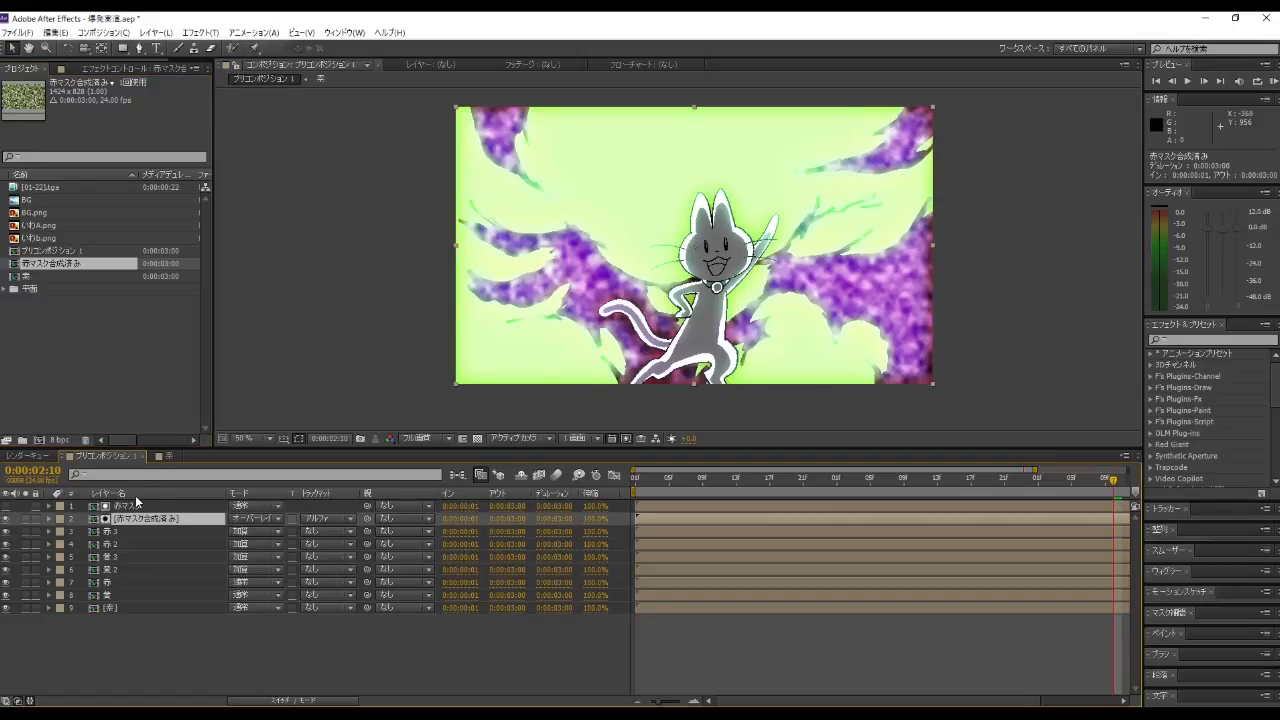
drag(158, 521, 162, 575)
click(145, 594)
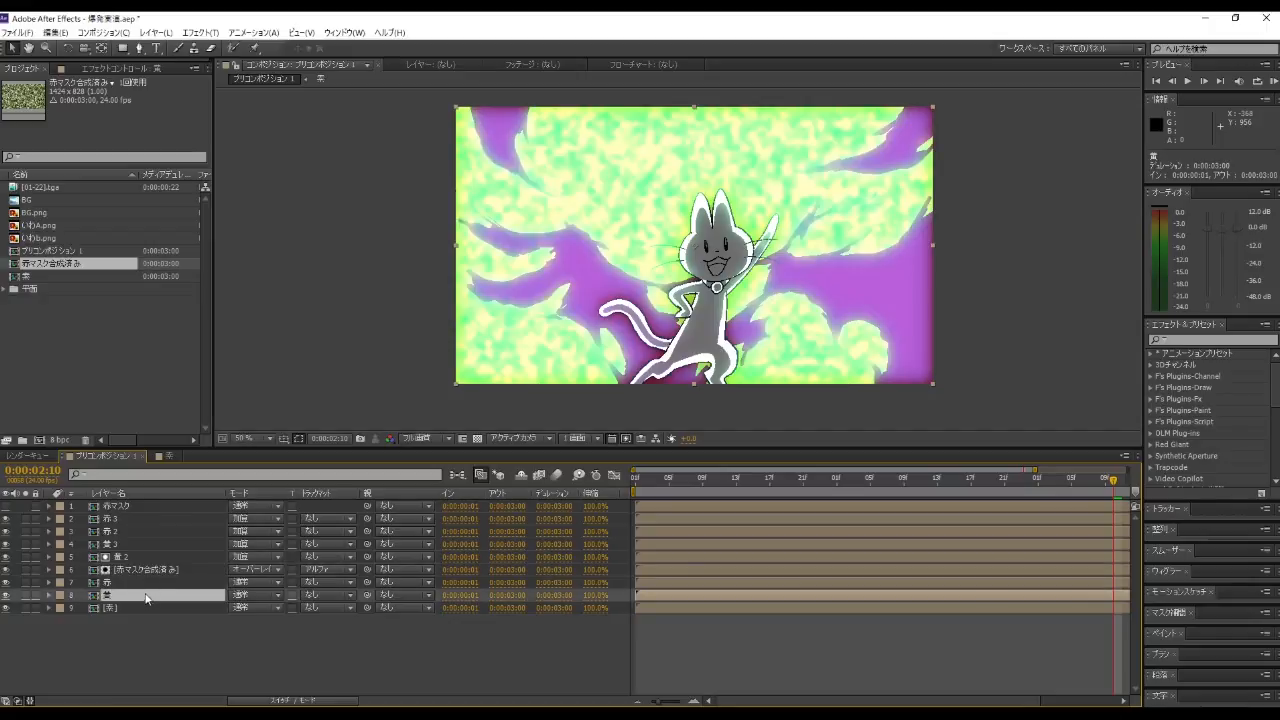
drag(146, 505, 147, 565)
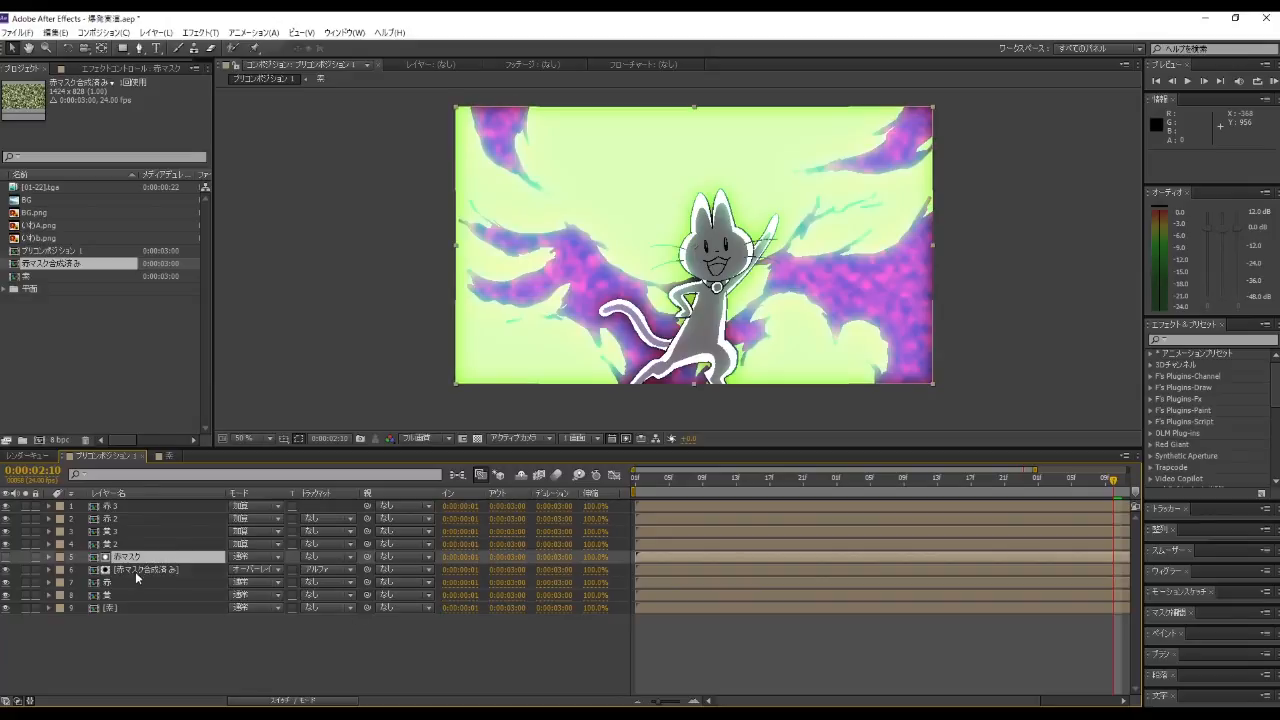
Step: Duplicate the 黄 layer and rename the copy 黄マスク
click(131, 594)
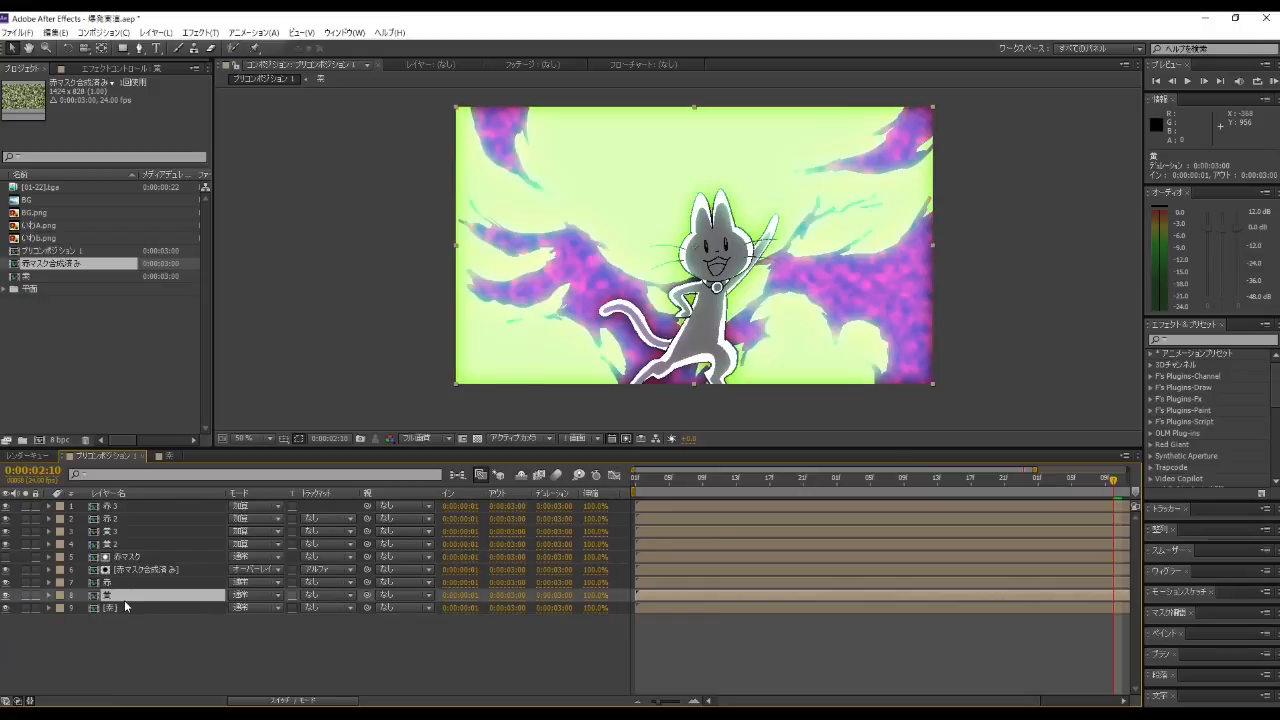
key(ctrl+d)
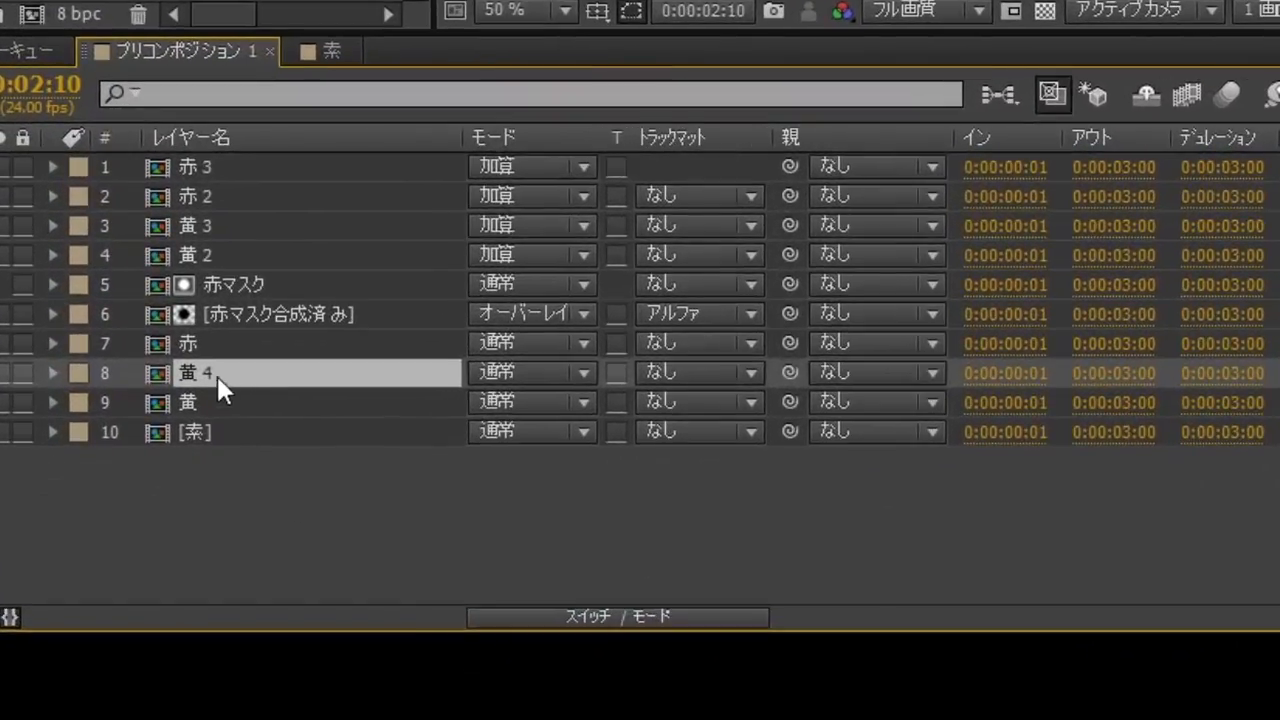
right_click(208, 370)
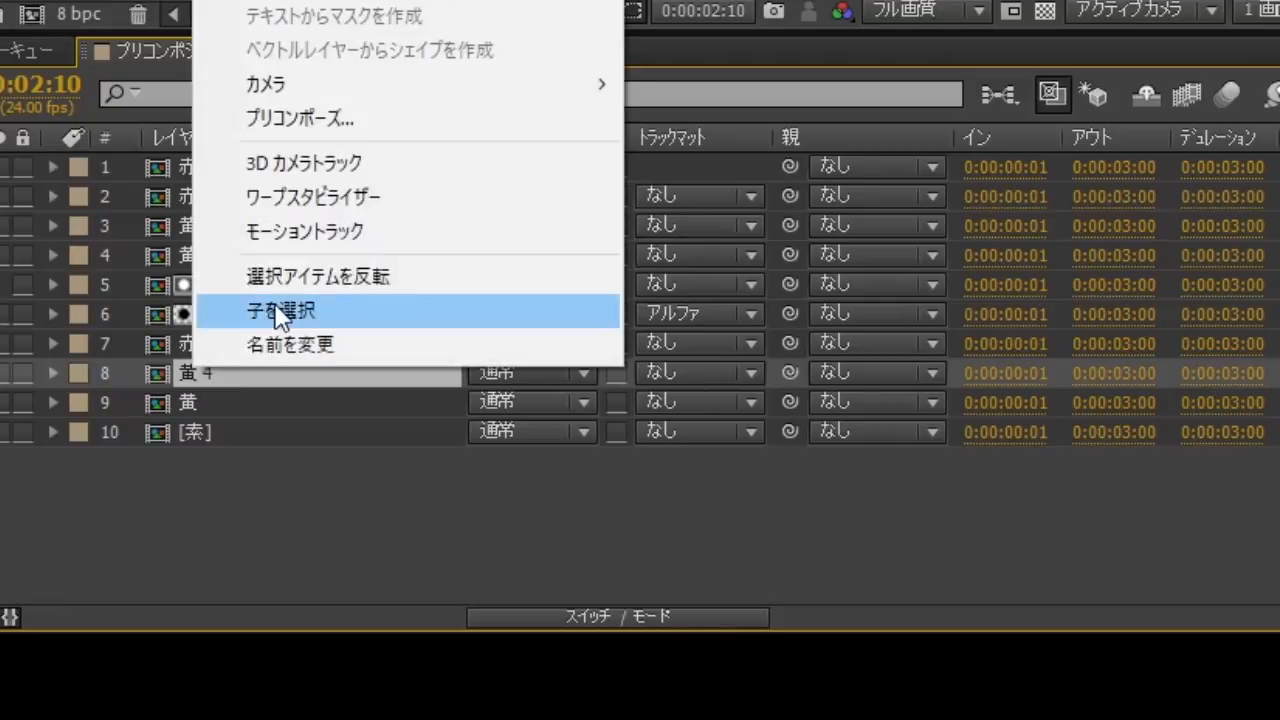
click(293, 343)
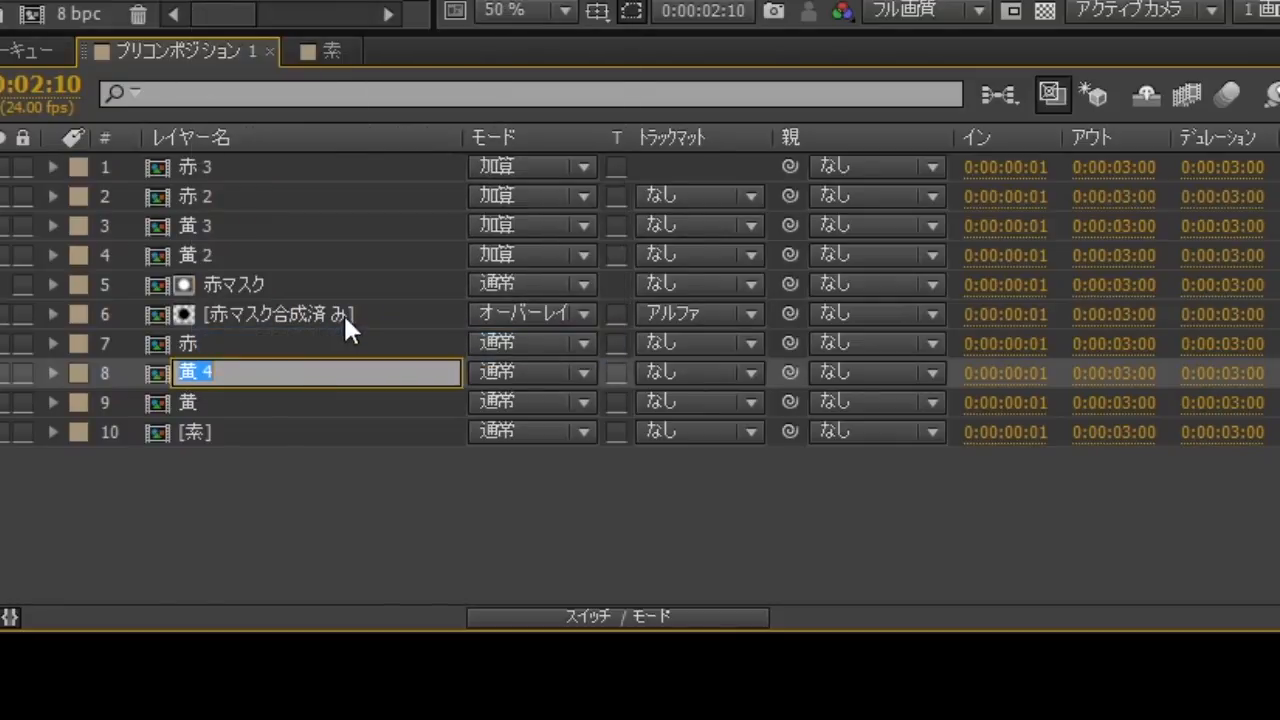
text(ki)
key(space)
text(masuku)
key(space)
key(Return)
key(Return)
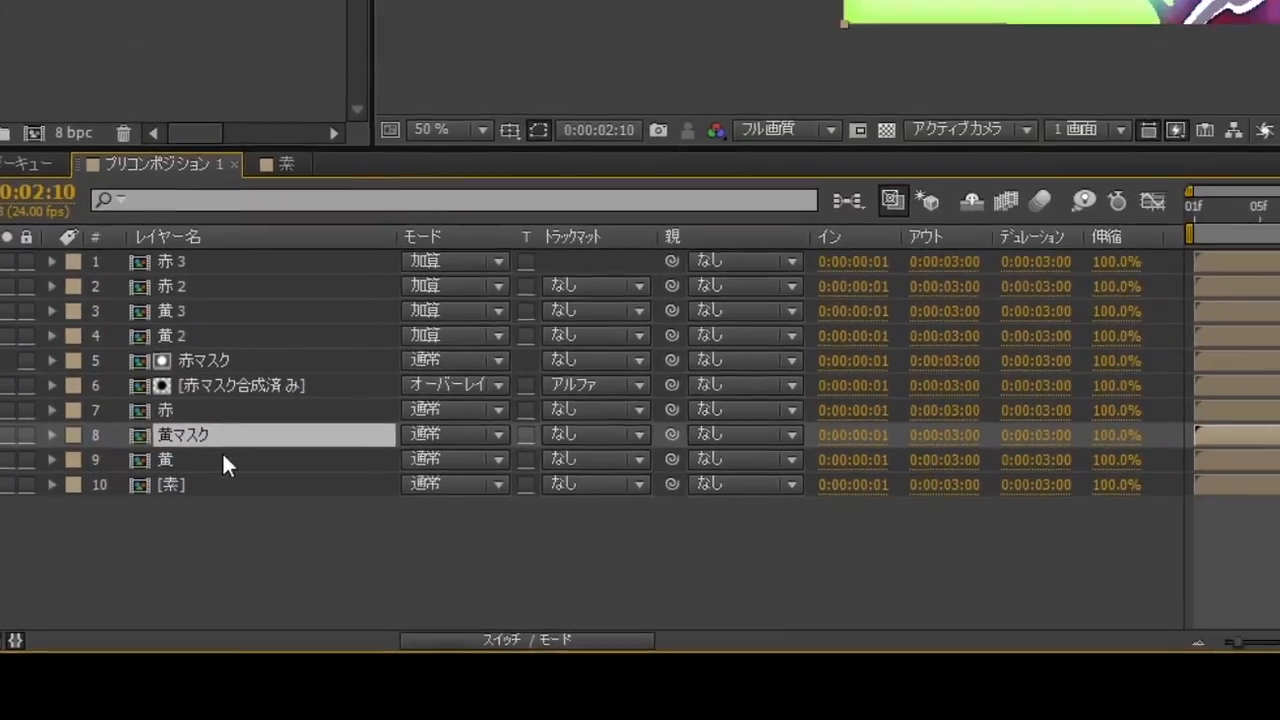
Step: Create a new composition-sized olive green solid layer in プリコンポジション 1
click(257, 395)
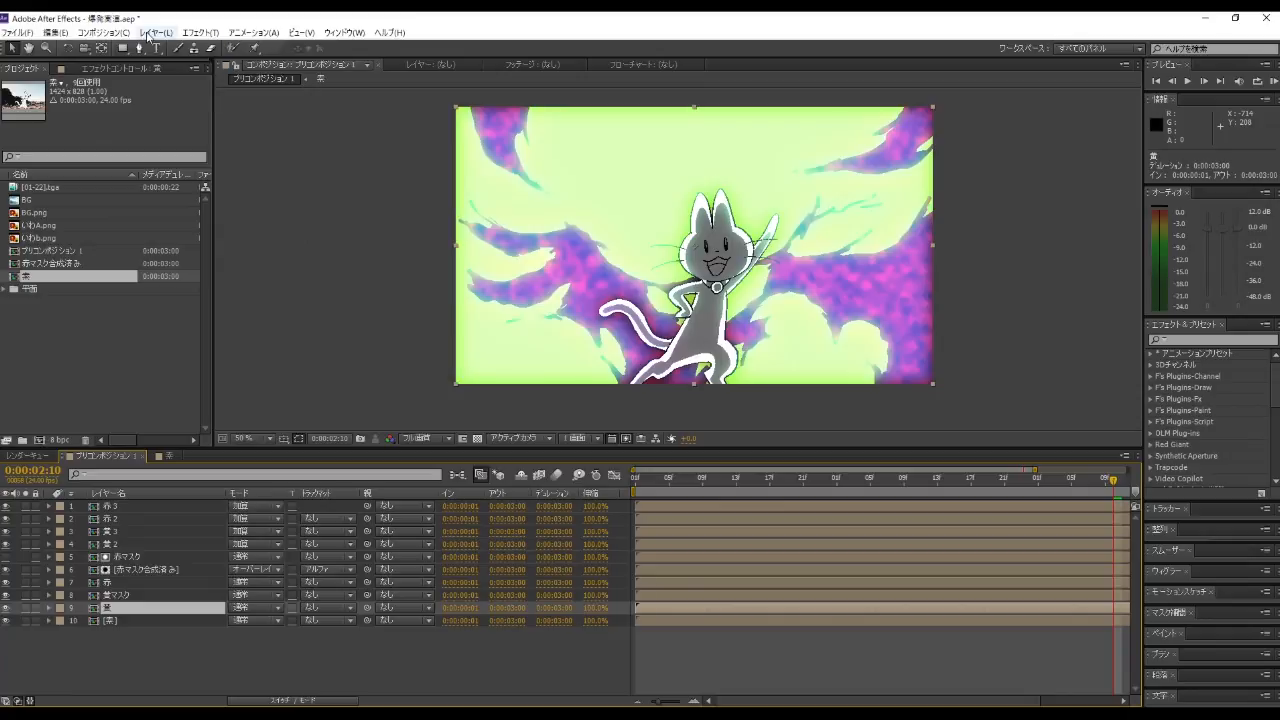
click(147, 33)
mouse_move(160, 48)
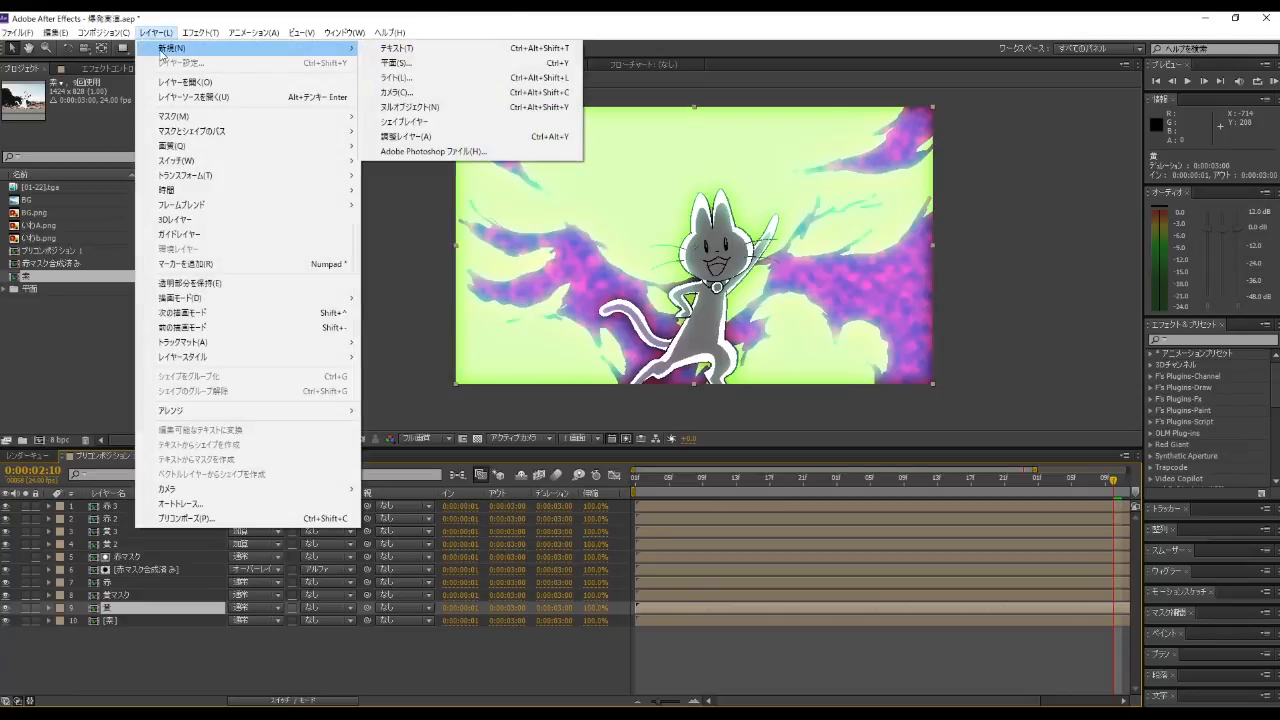
click(404, 60)
click(671, 484)
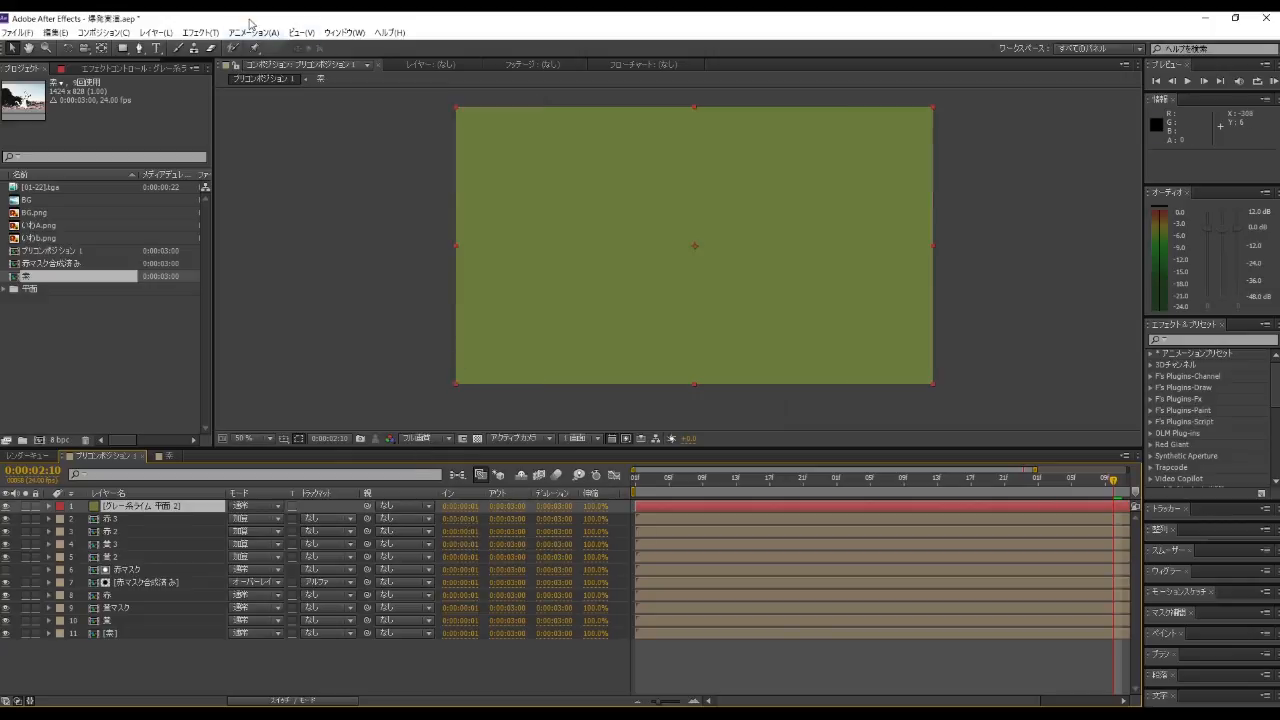
Step: Apply the フラクタルノイズ effect to the new olive green solid
click(217, 34)
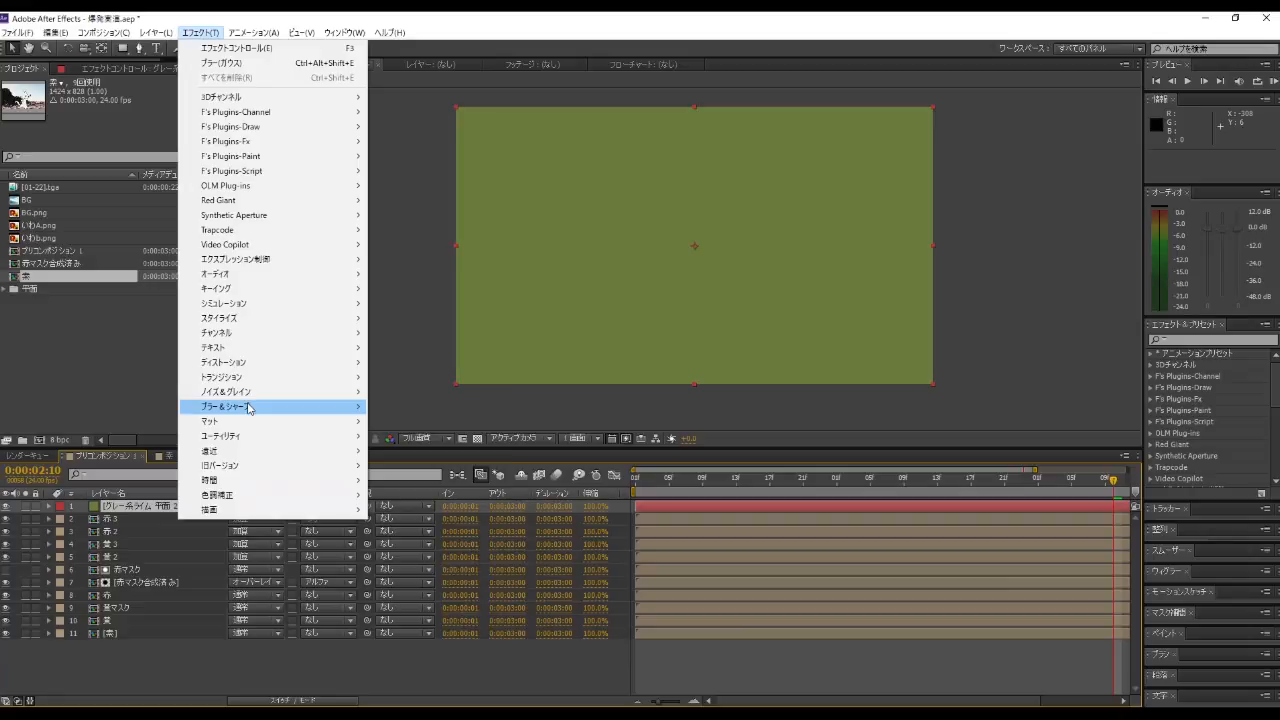
mouse_move(243, 408)
mouse_move(350, 392)
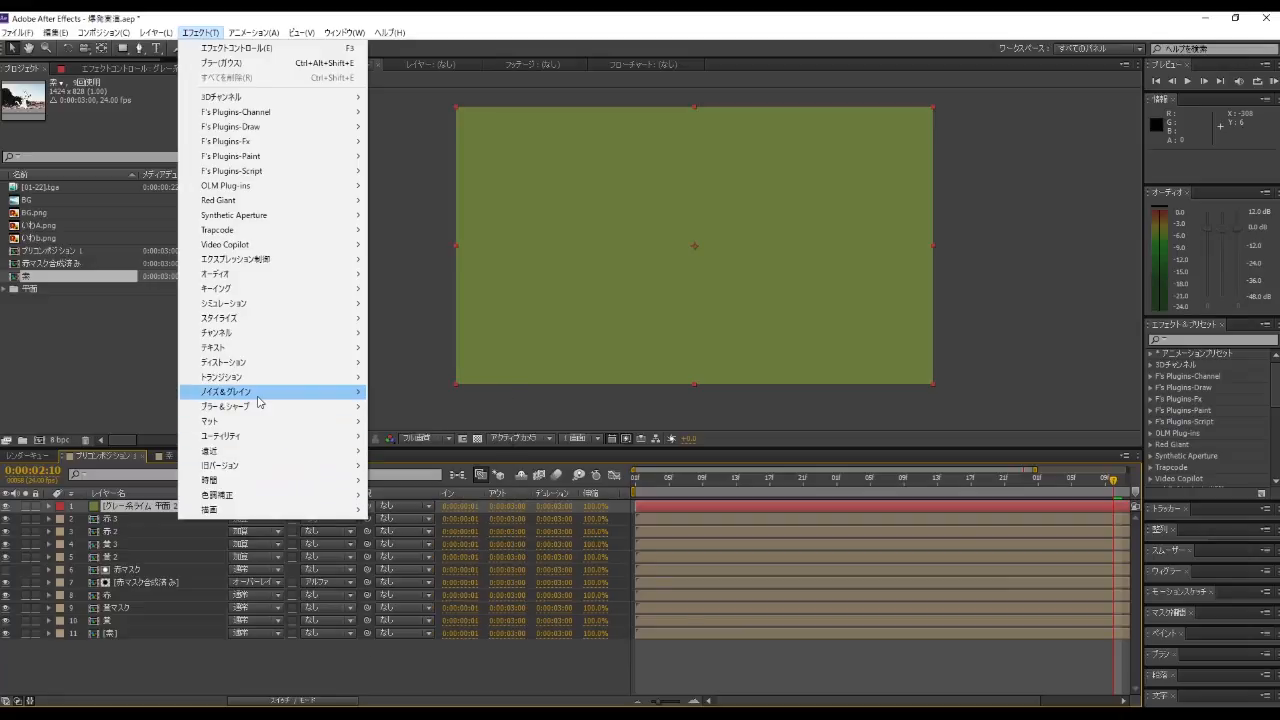
click(433, 525)
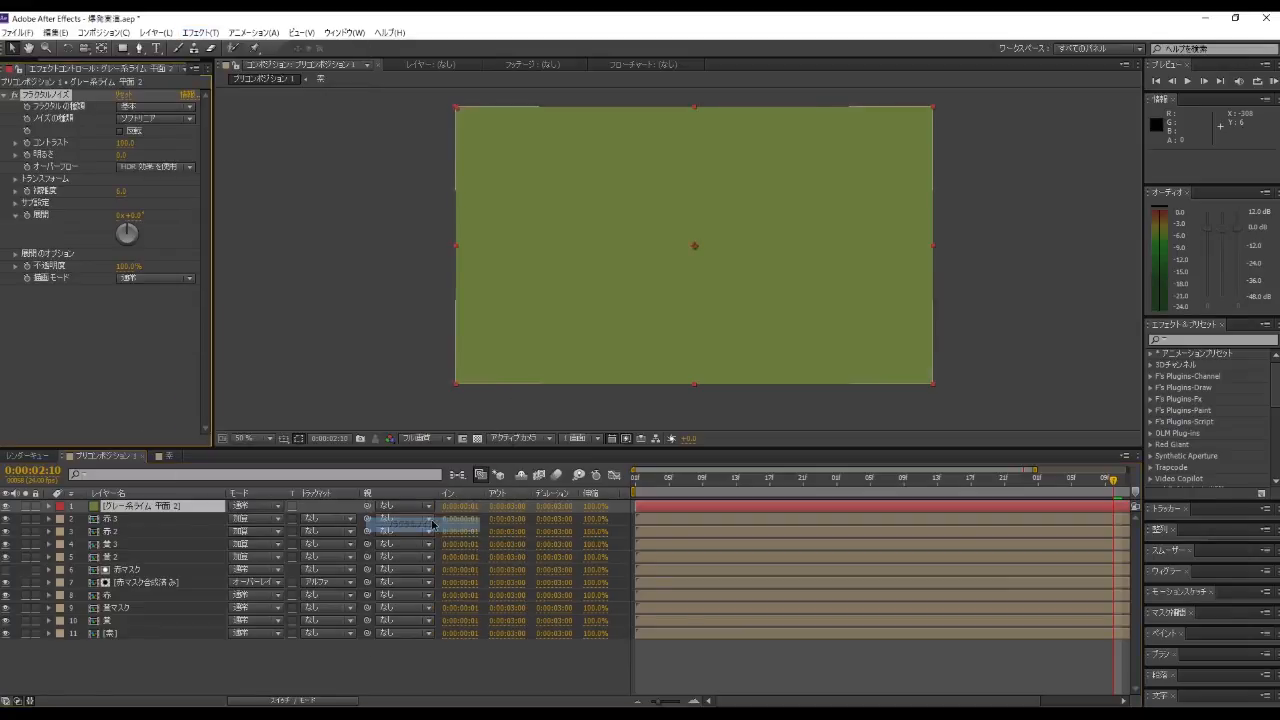
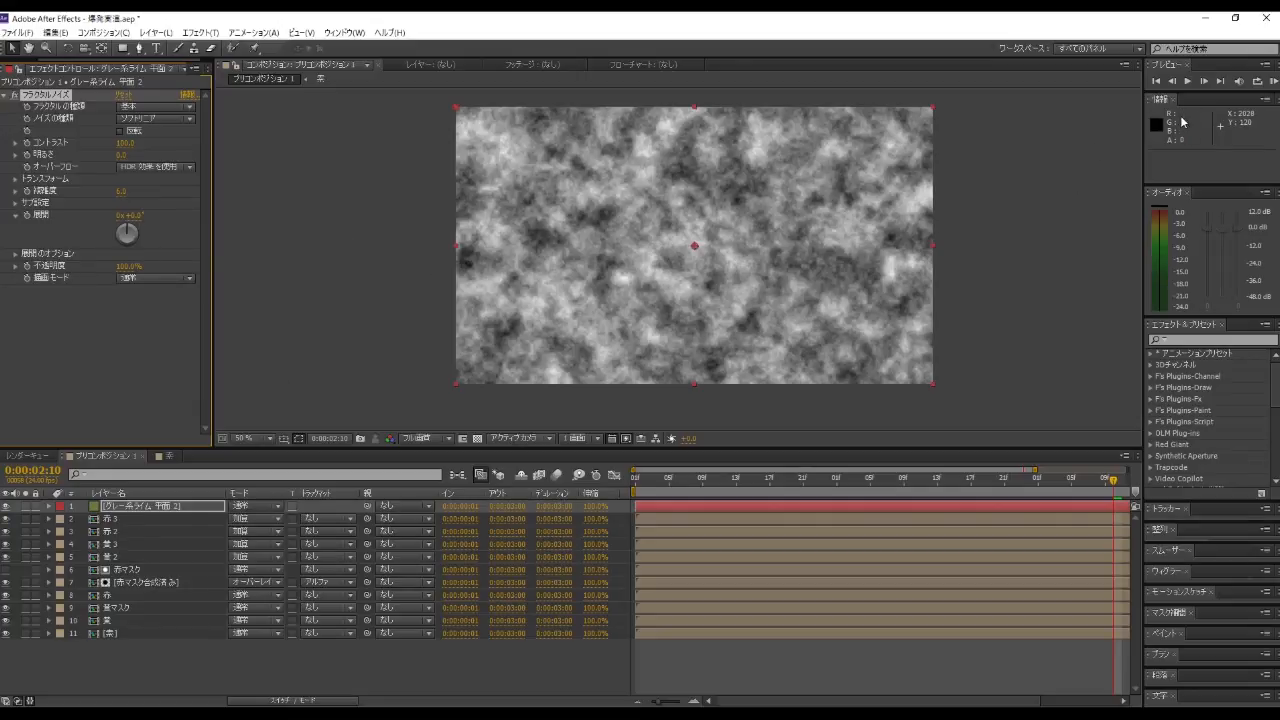
Step: Keyframe フラクタルノイズ's 展開 from 0 rotations at the first frame to 5 at 0:00:03:00, and preview the noise up to 0:00:02:08
click(1157, 82)
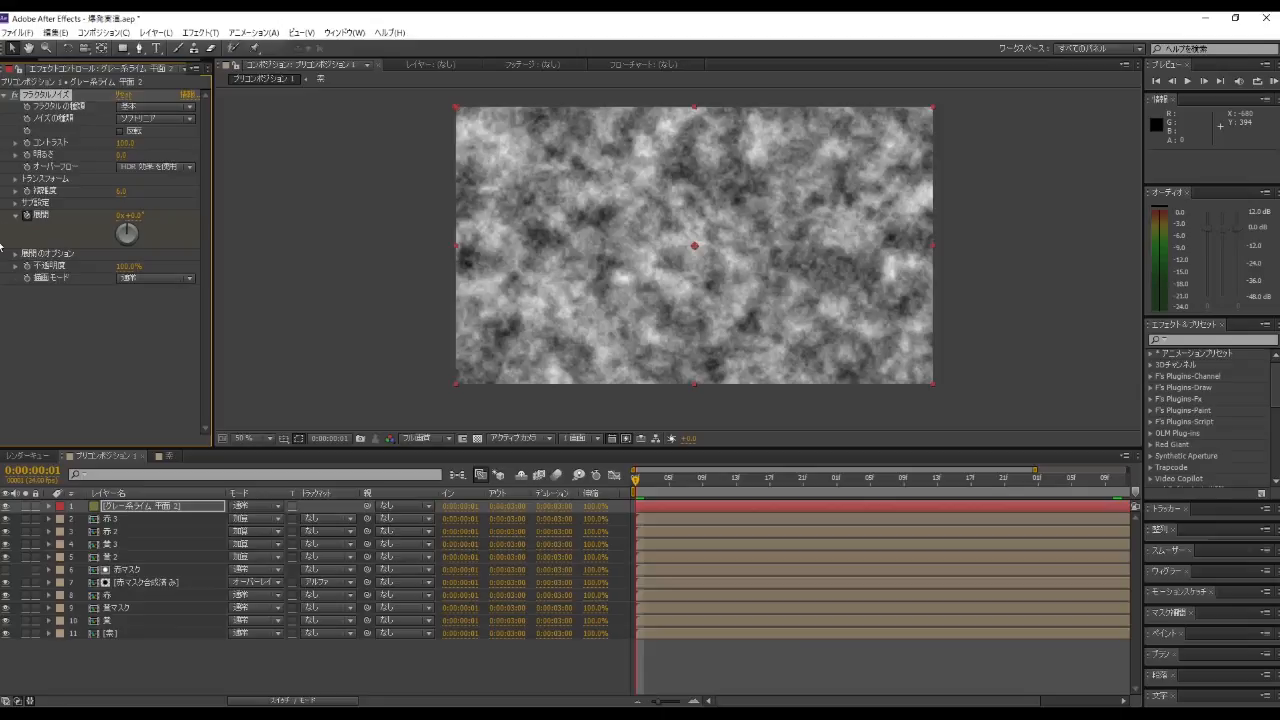
click(27, 216)
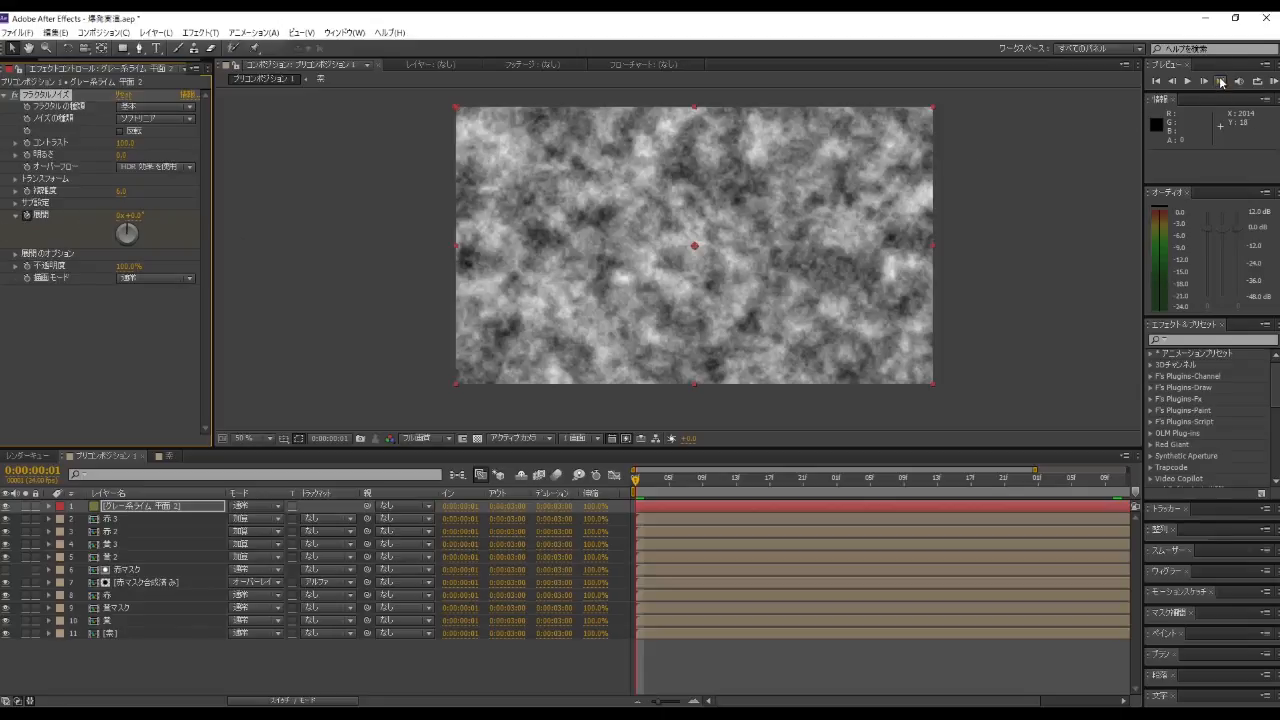
click(1220, 82)
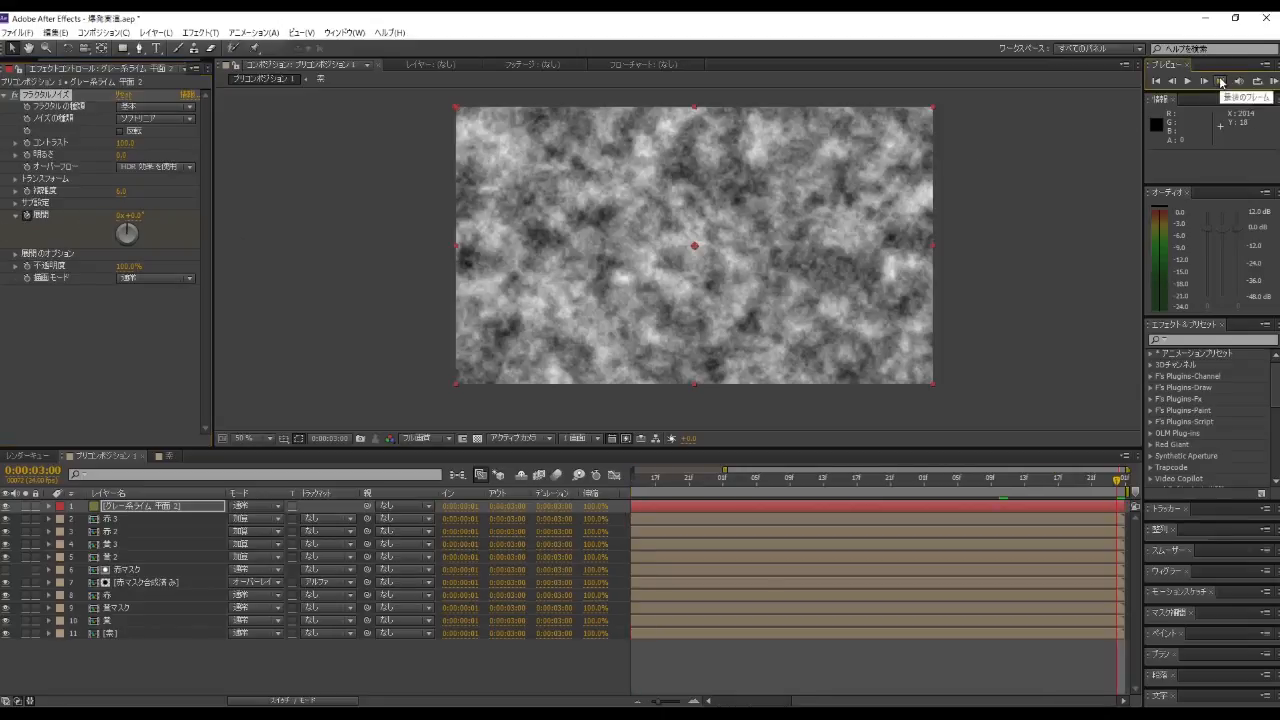
click(122, 215)
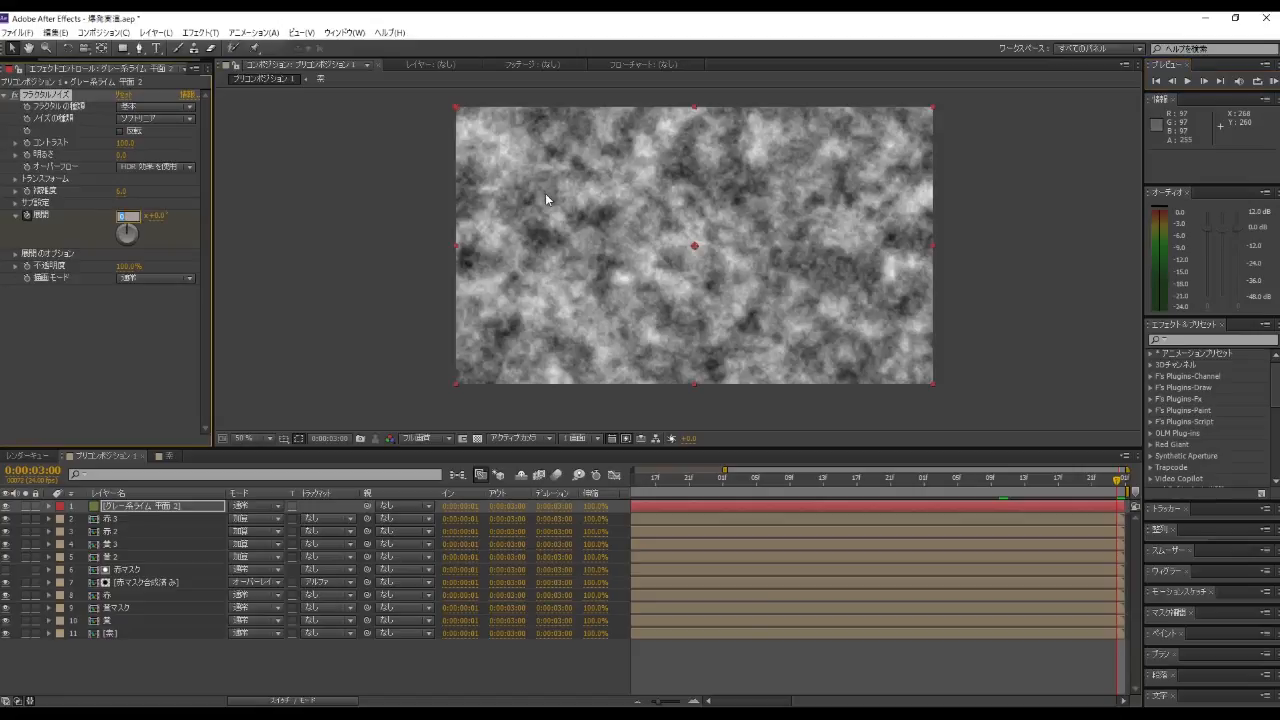
text(5)
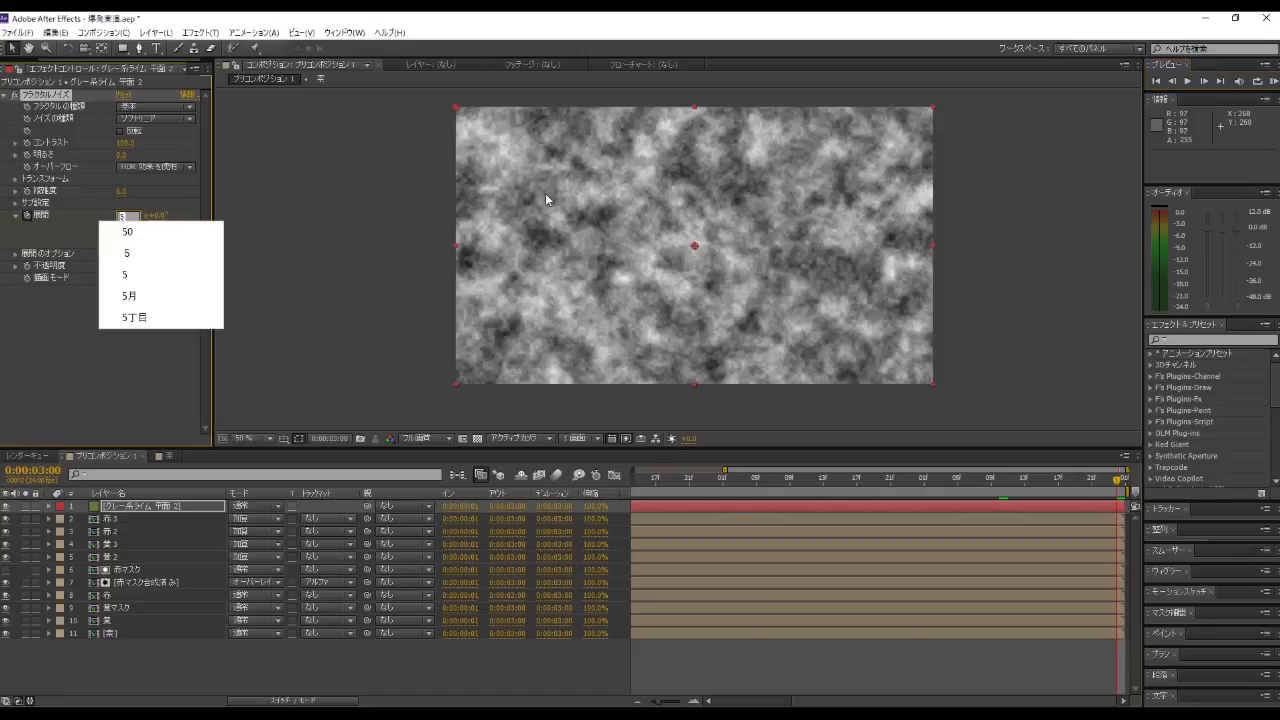
key(Return)
key(Return)
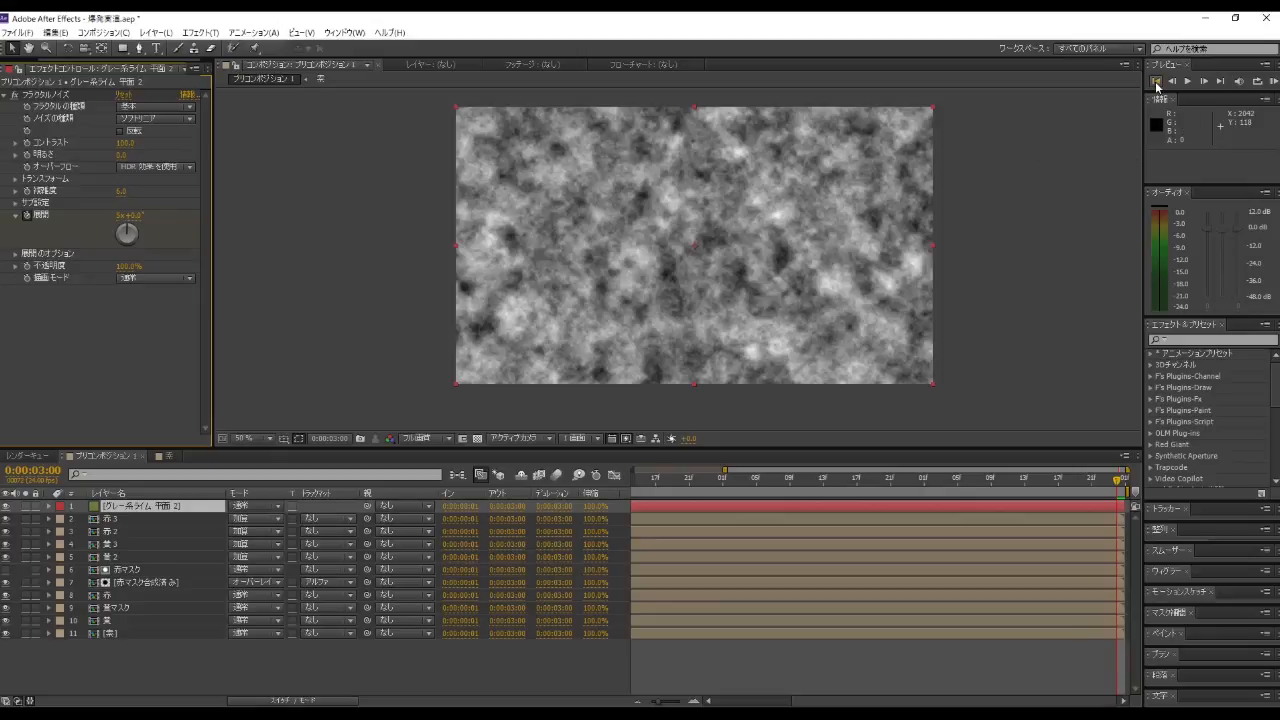
click(1186, 82)
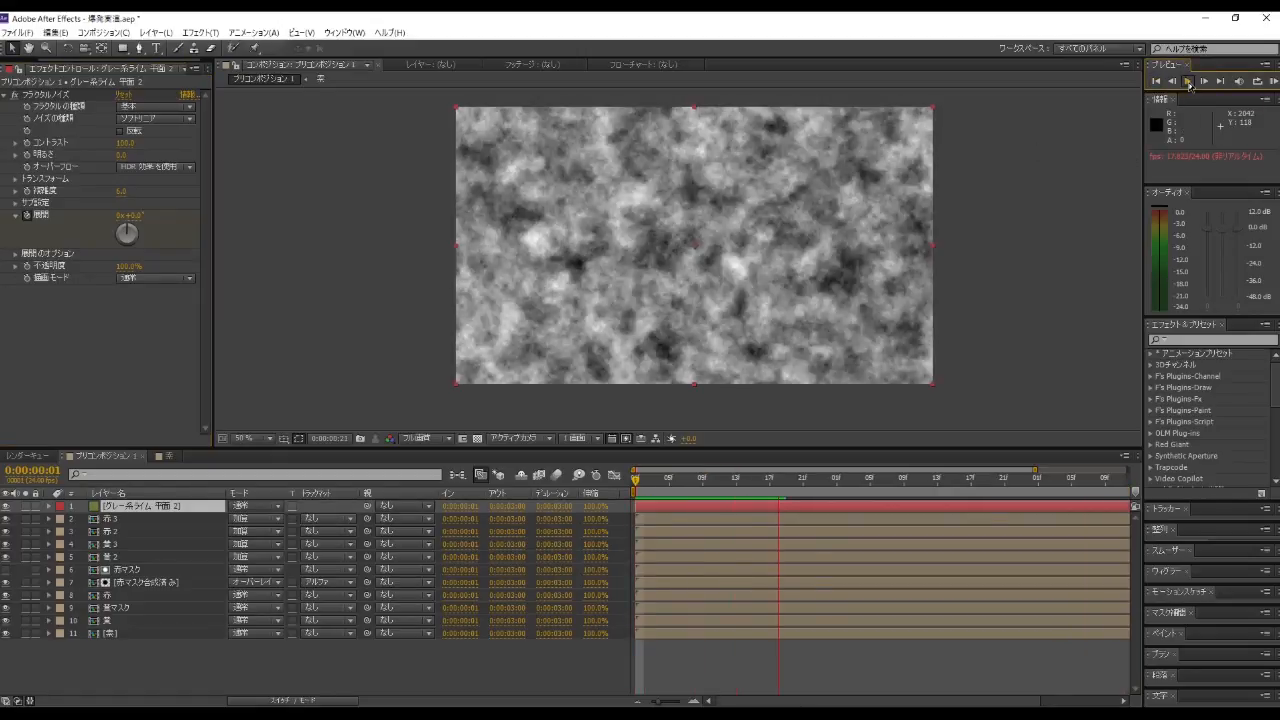
click(1188, 84)
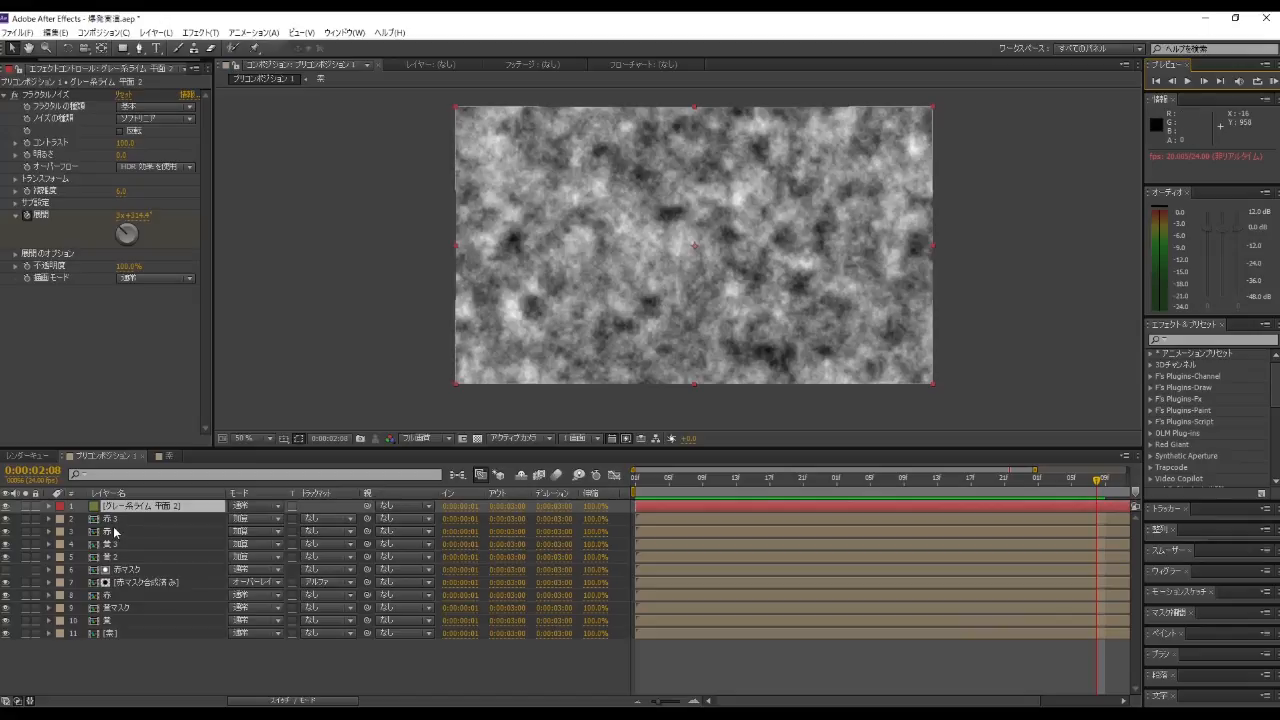
Step: Move the グレー系ライム 平面 2 noise layer directly below 黄マスク and hide the 黄マスク layer
click(142, 509)
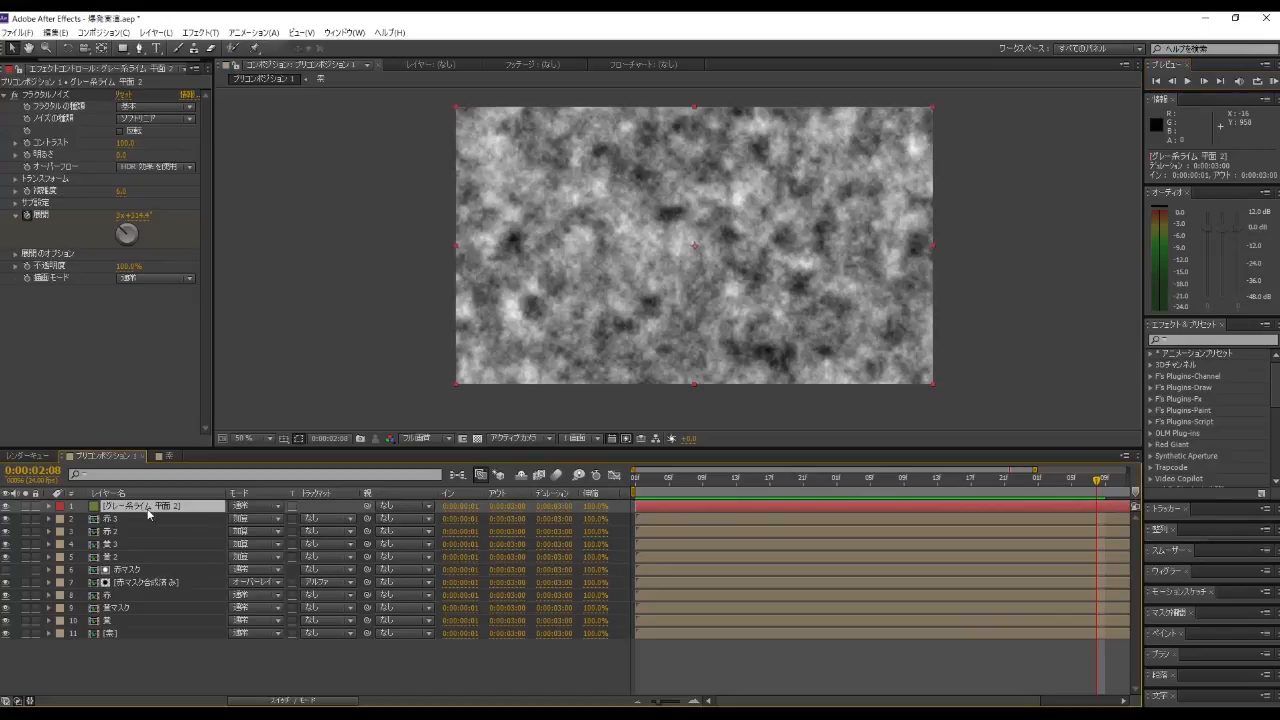
drag(148, 514, 157, 619)
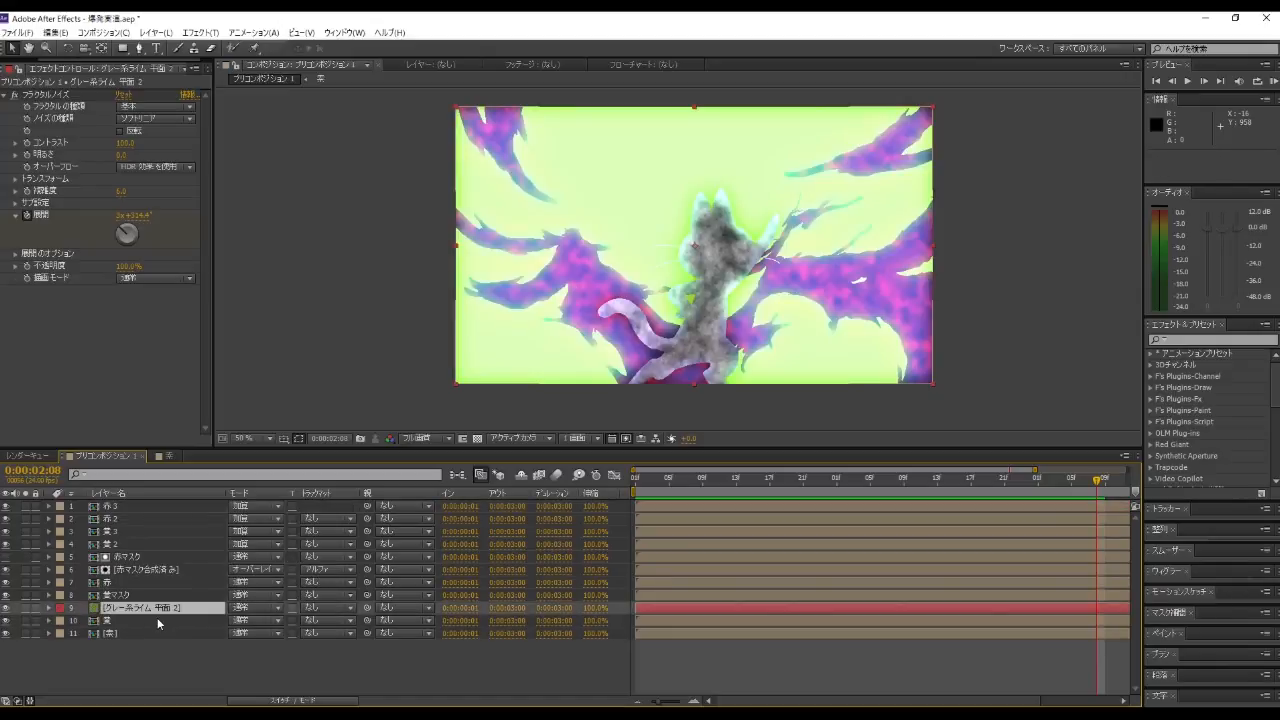
click(156, 615)
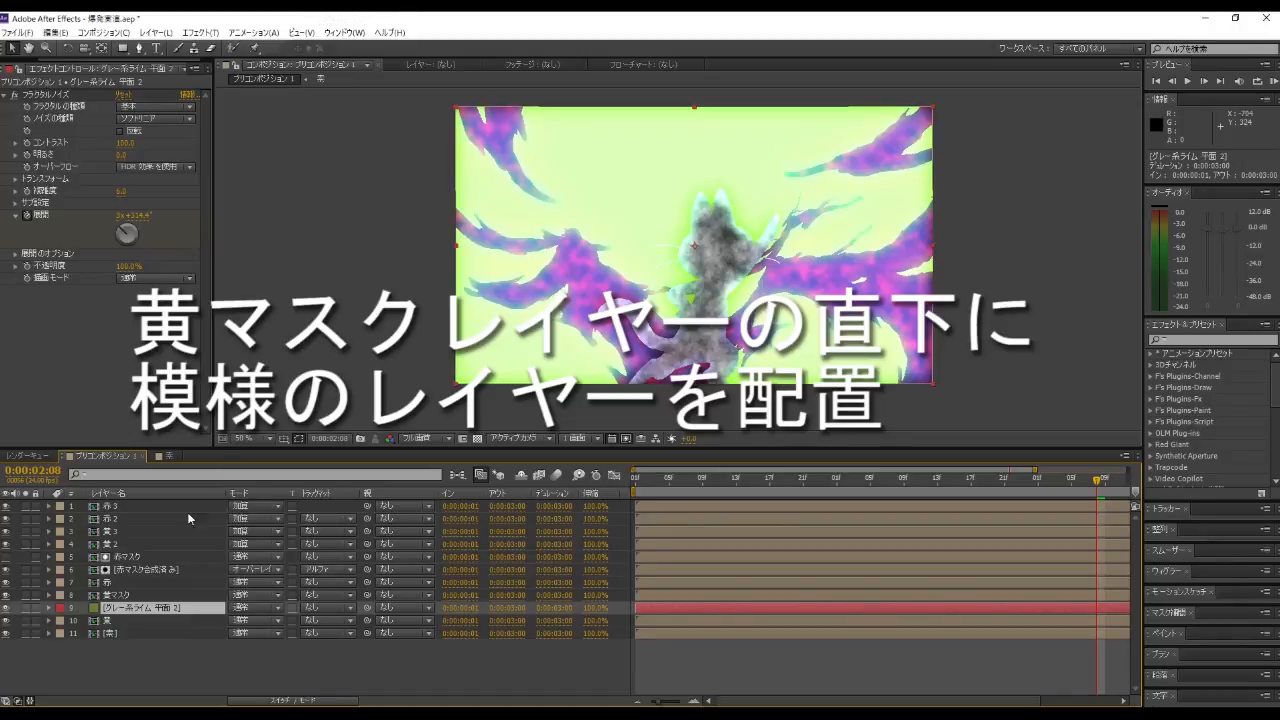
click(135, 595)
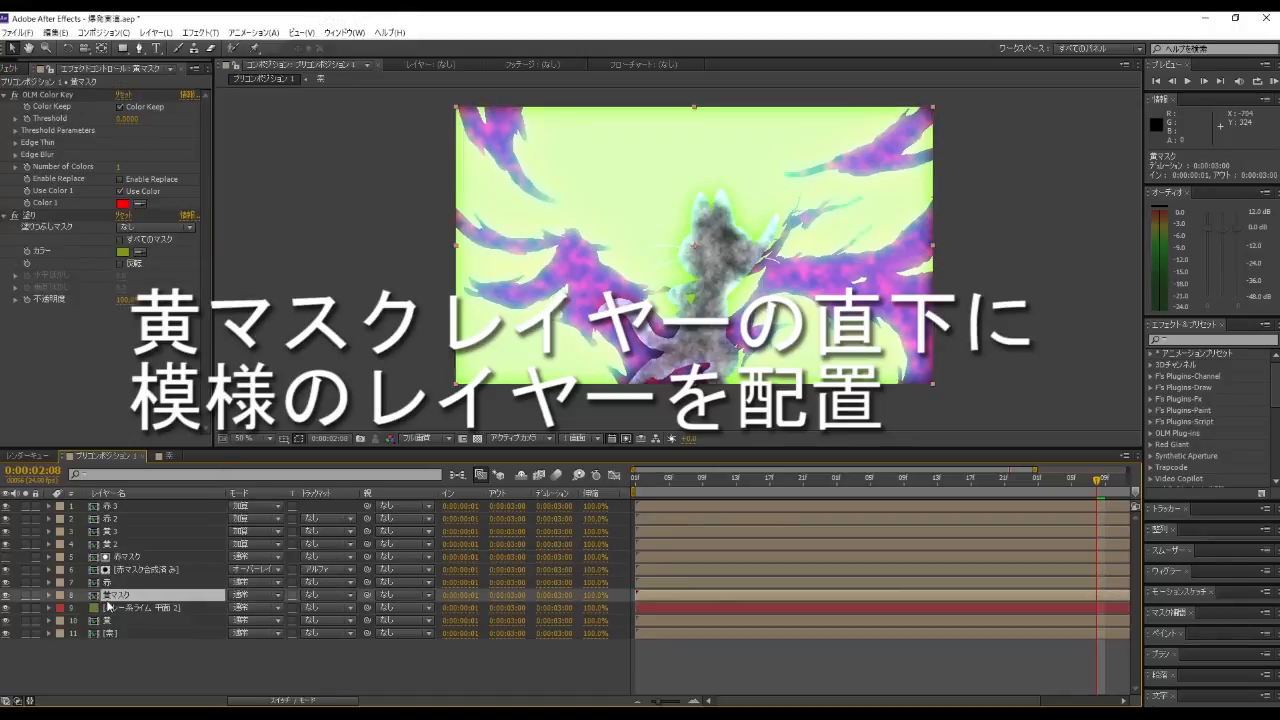
click(6, 595)
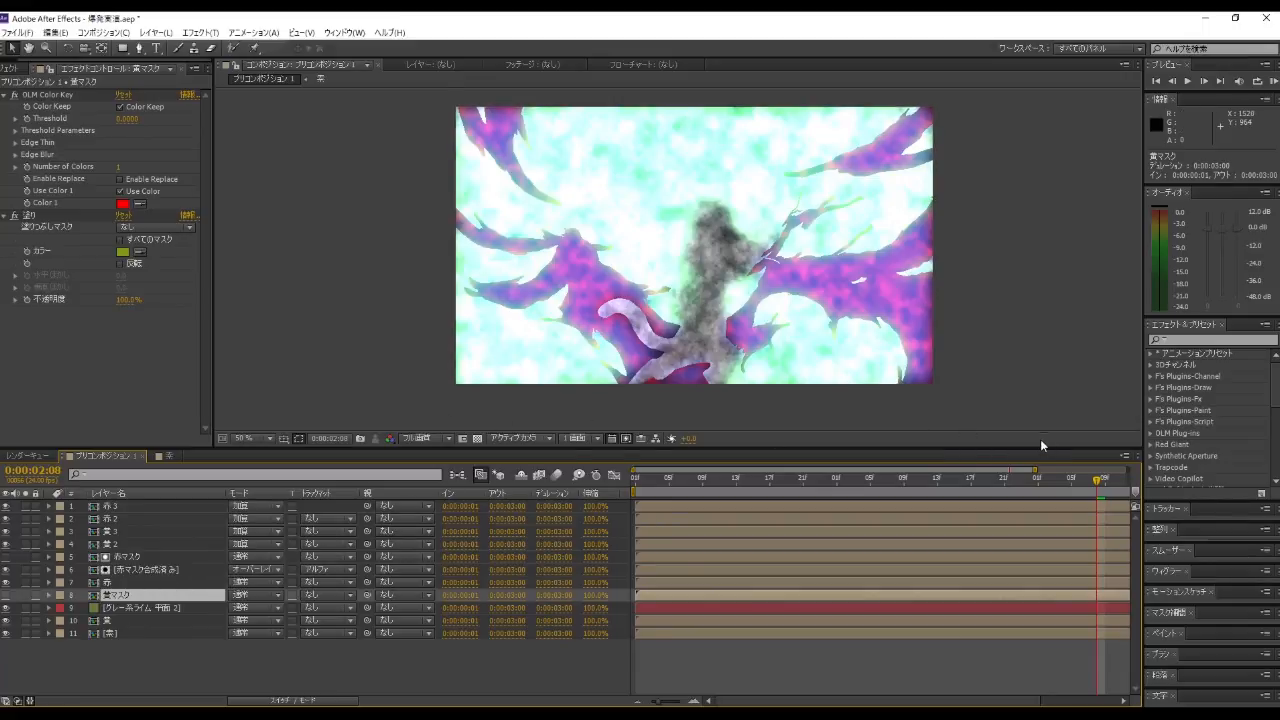
Step: Scrub to 0:00:02:21 and begin adding a new layer above the グレー系ライム 平面 2 noise layer
drag(1105, 487, 1091, 543)
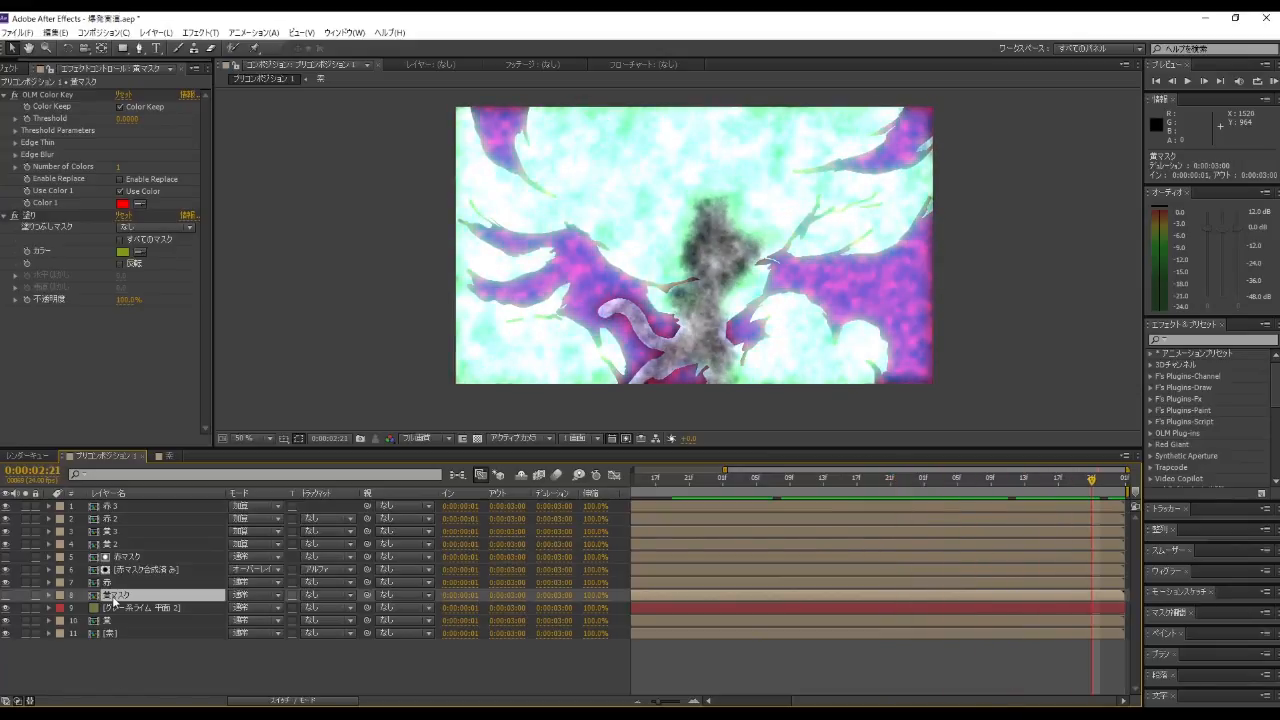
click(116, 609)
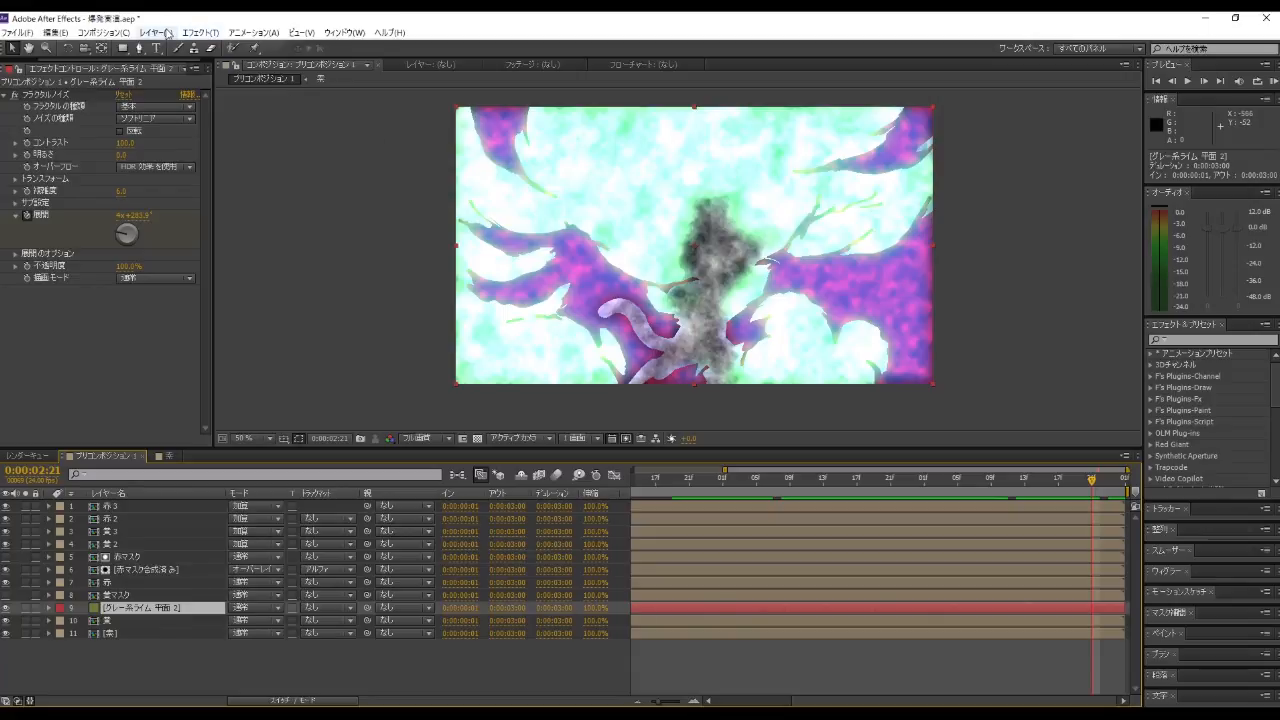
click(156, 32)
mouse_move(175, 47)
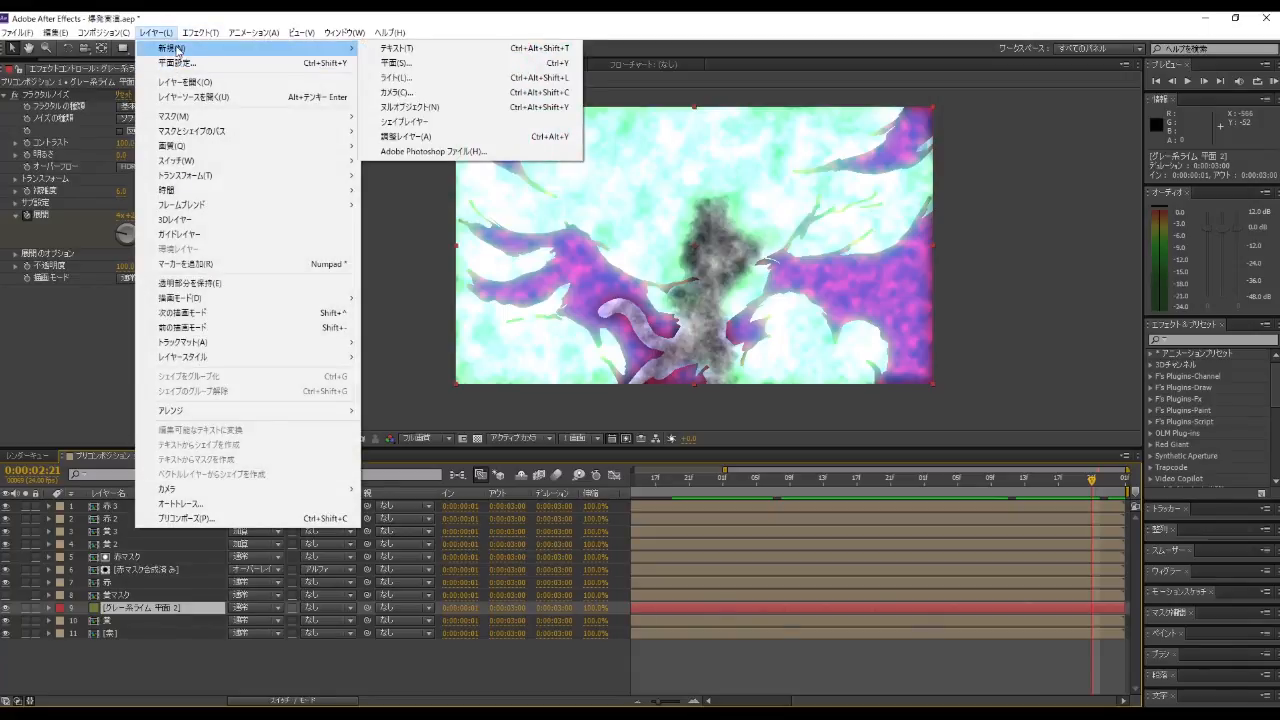
Step: Create a composition-sized solid in bright yellow and place it directly above the グレー系ライム 平面 2 layer
click(487, 62)
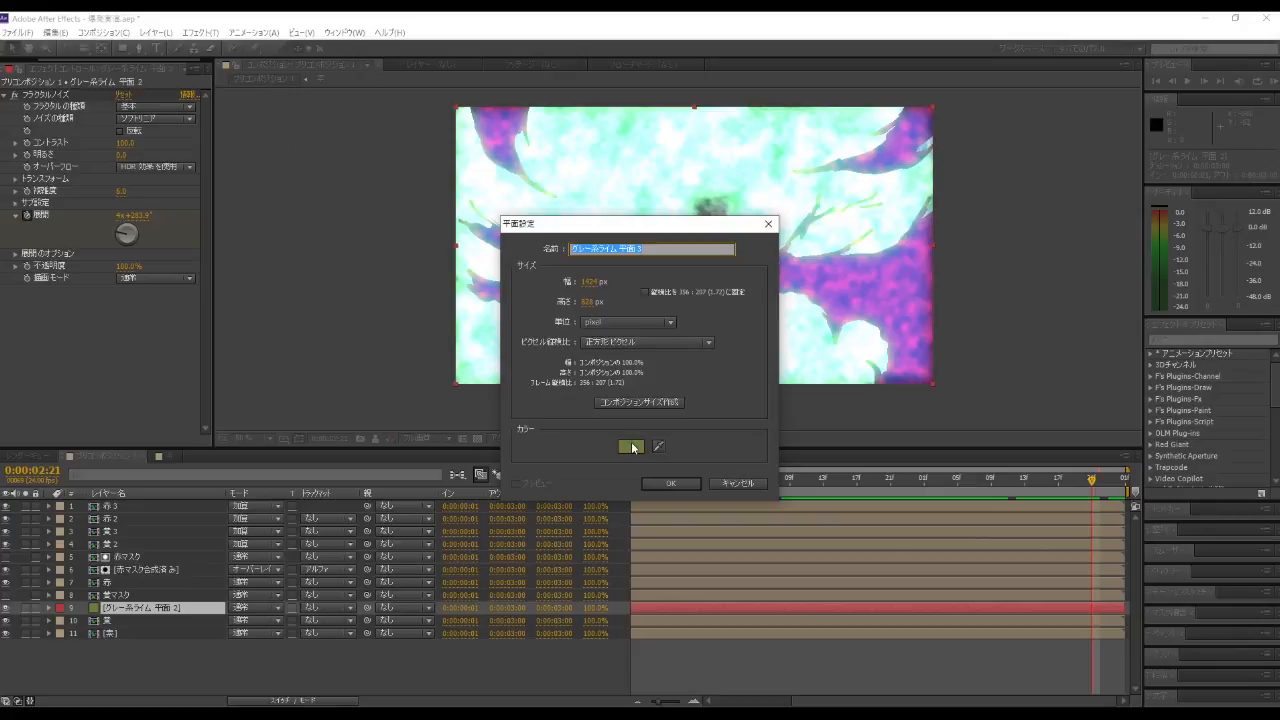
click(632, 448)
drag(298, 384, 331, 375)
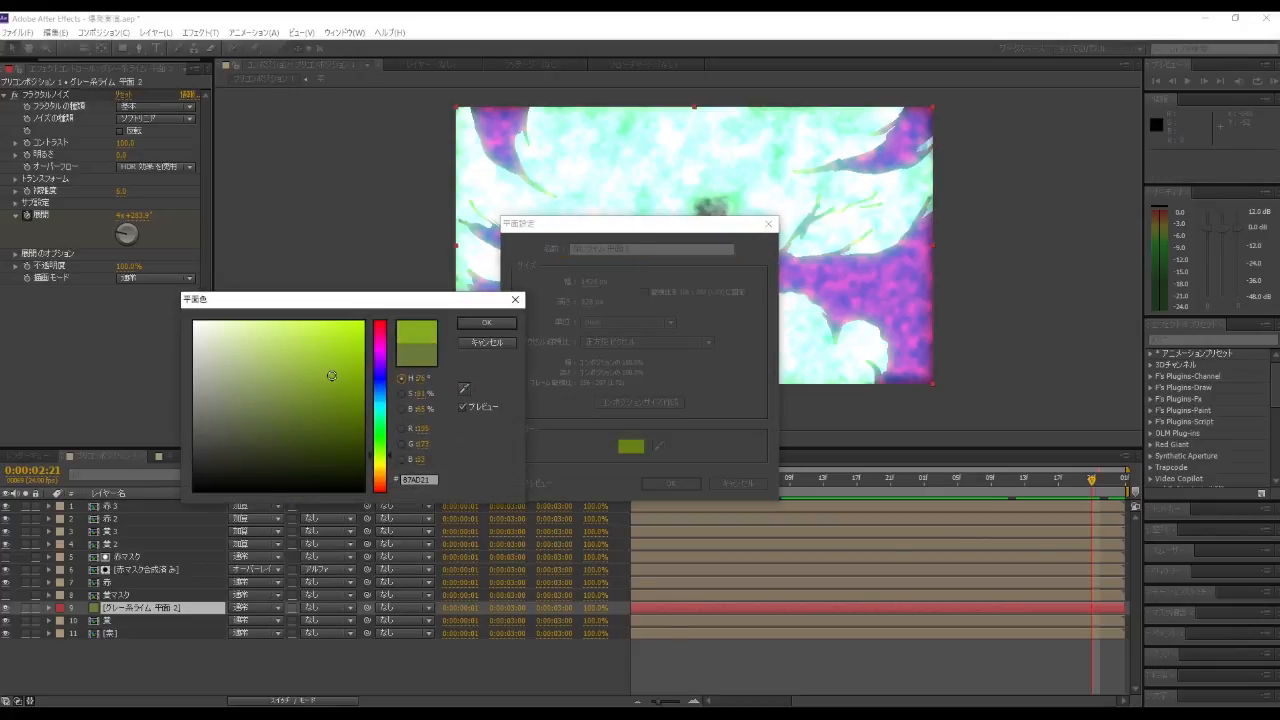
drag(381, 426, 377, 466)
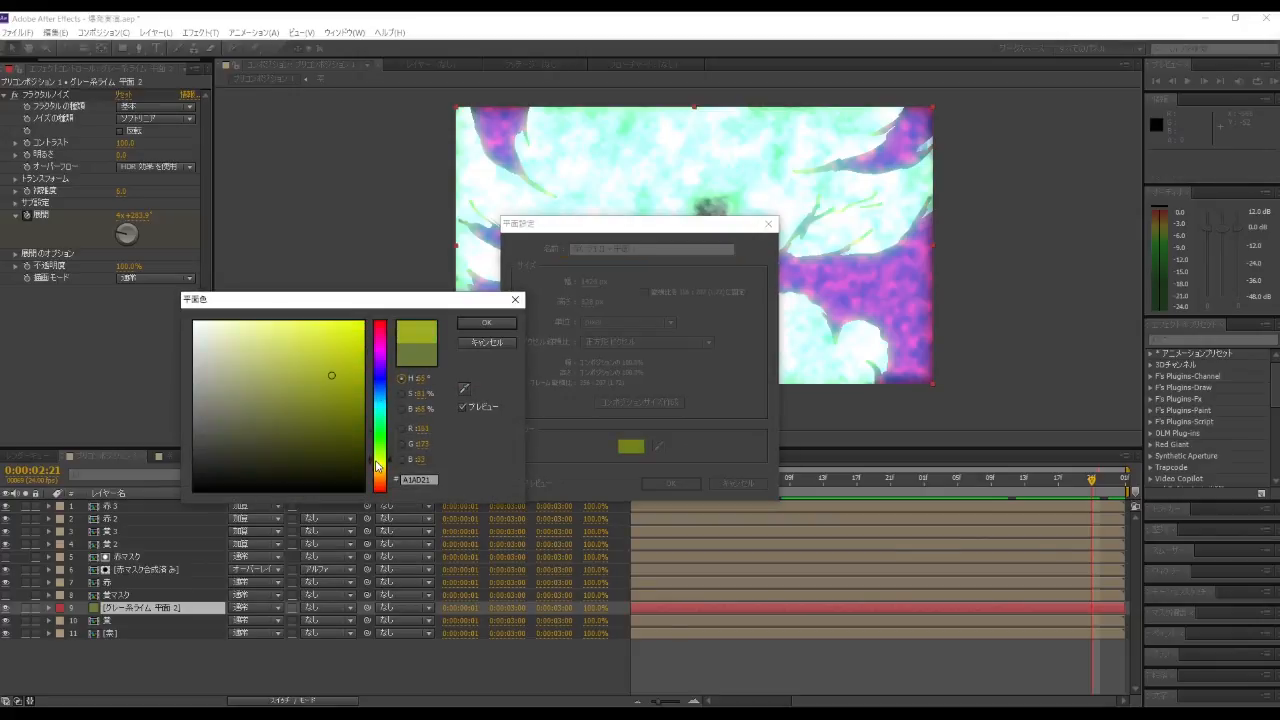
click(353, 351)
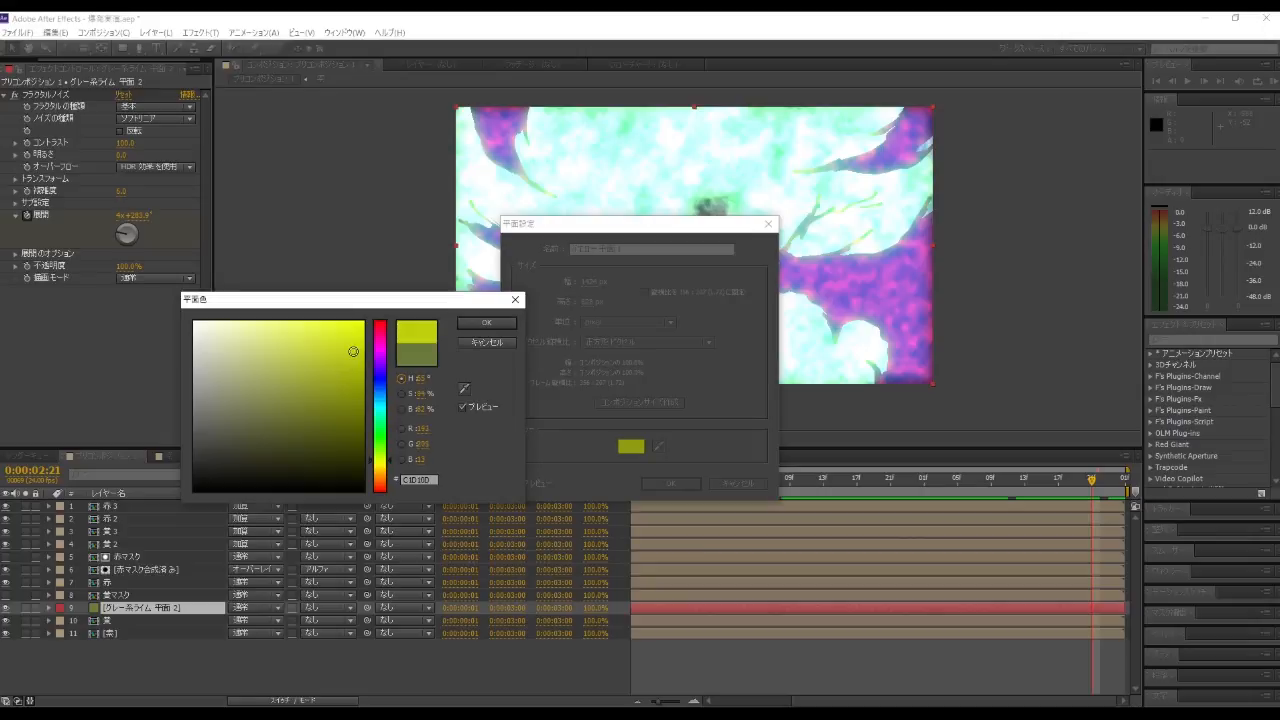
click(476, 325)
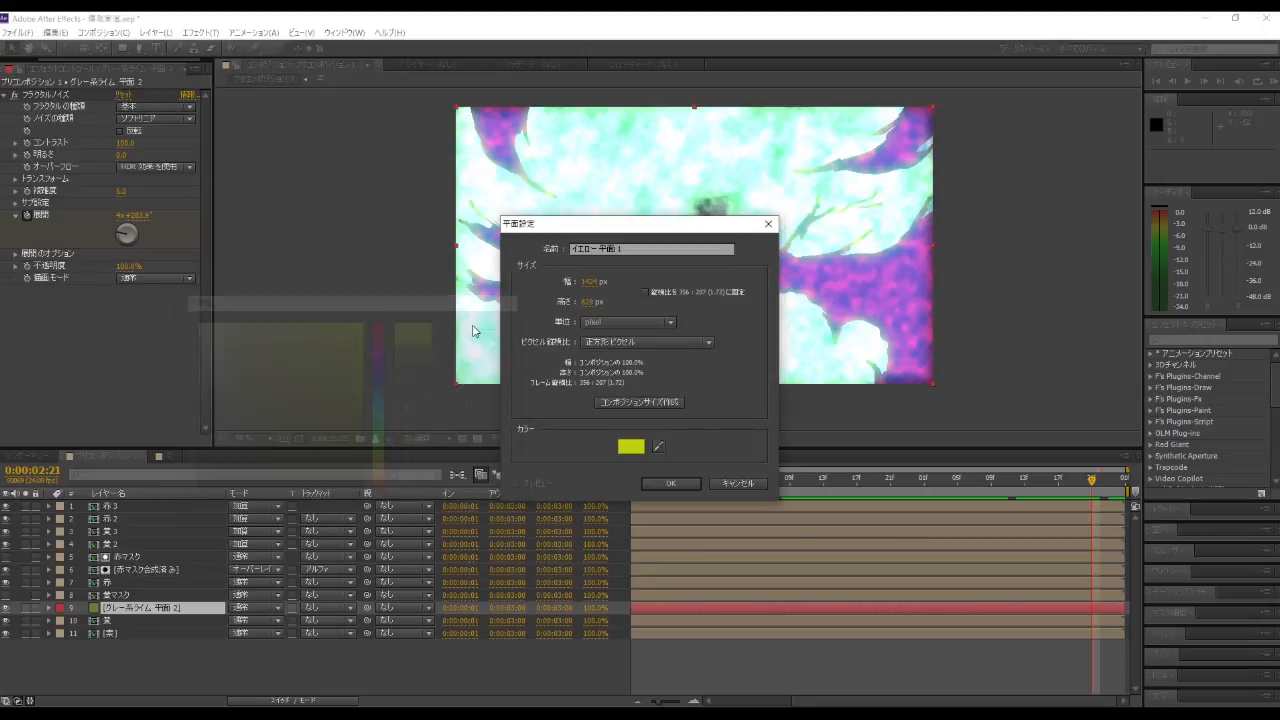
click(673, 485)
drag(150, 507, 156, 623)
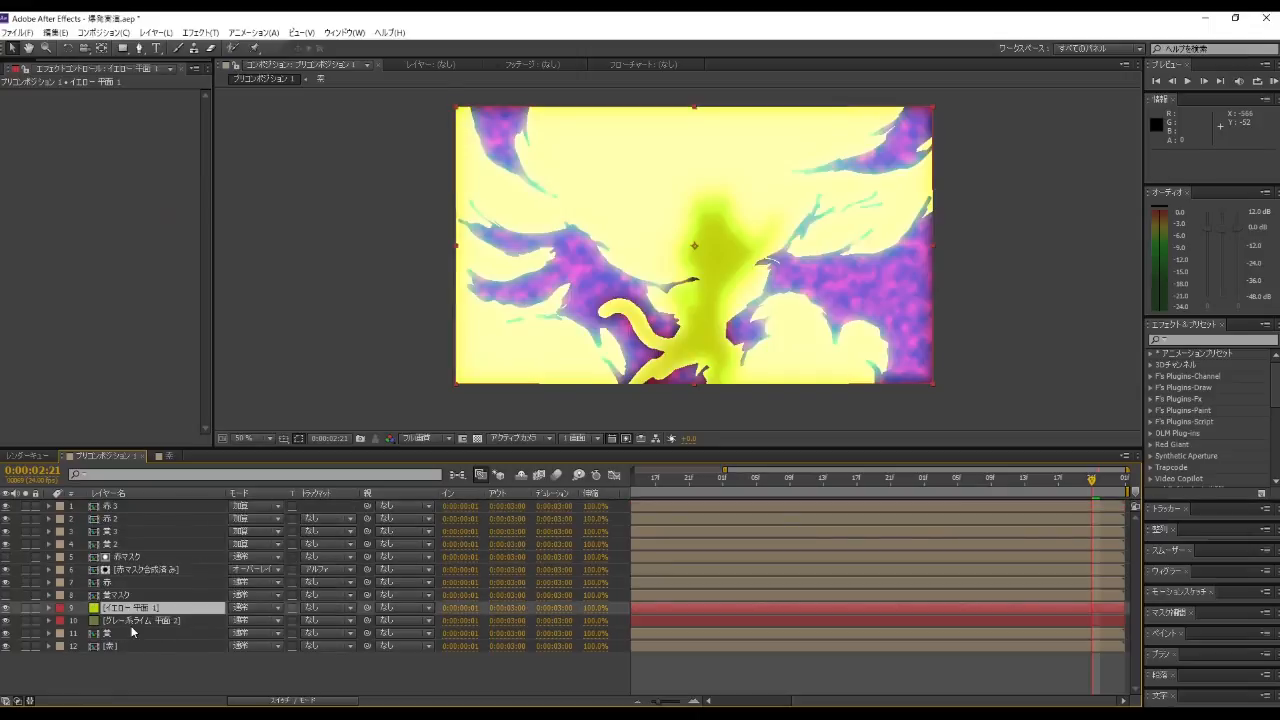
Step: Pre-compose the yellow and グレー系ライム 平面 2 solids together as 黄マスク合成済み, moving all attributes into the new composition
click(132, 622)
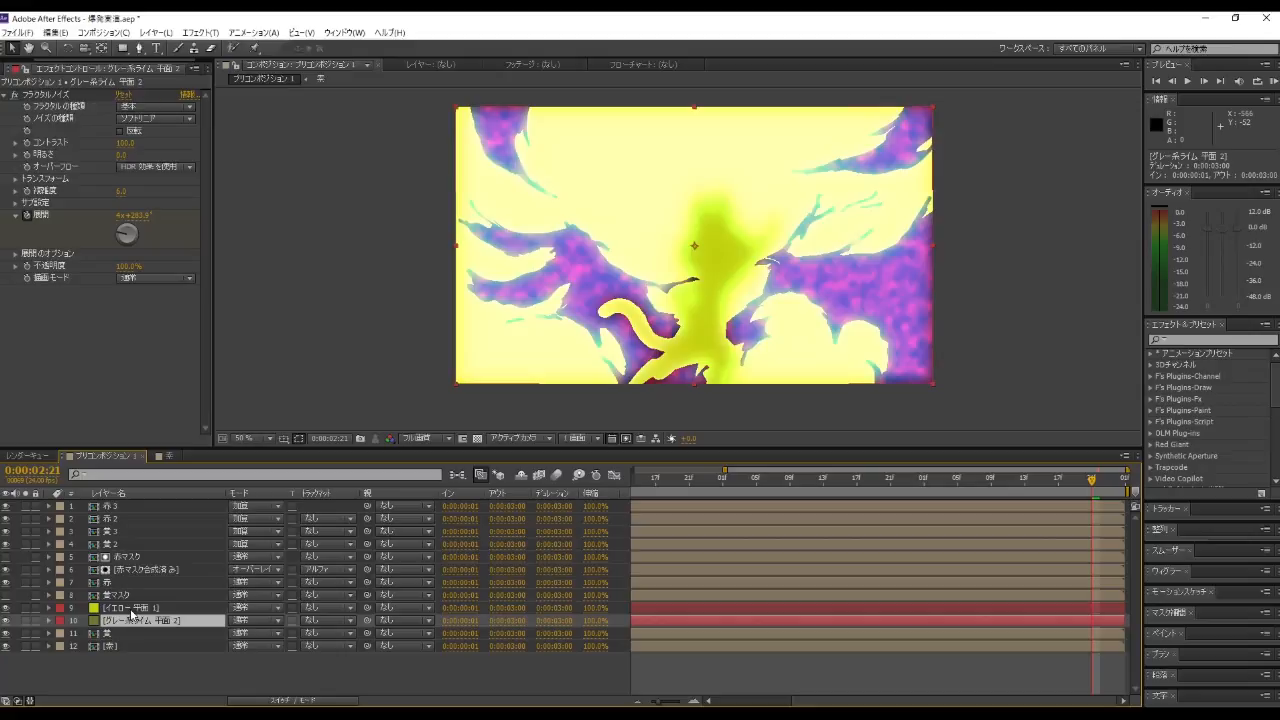
shift+click(131, 608)
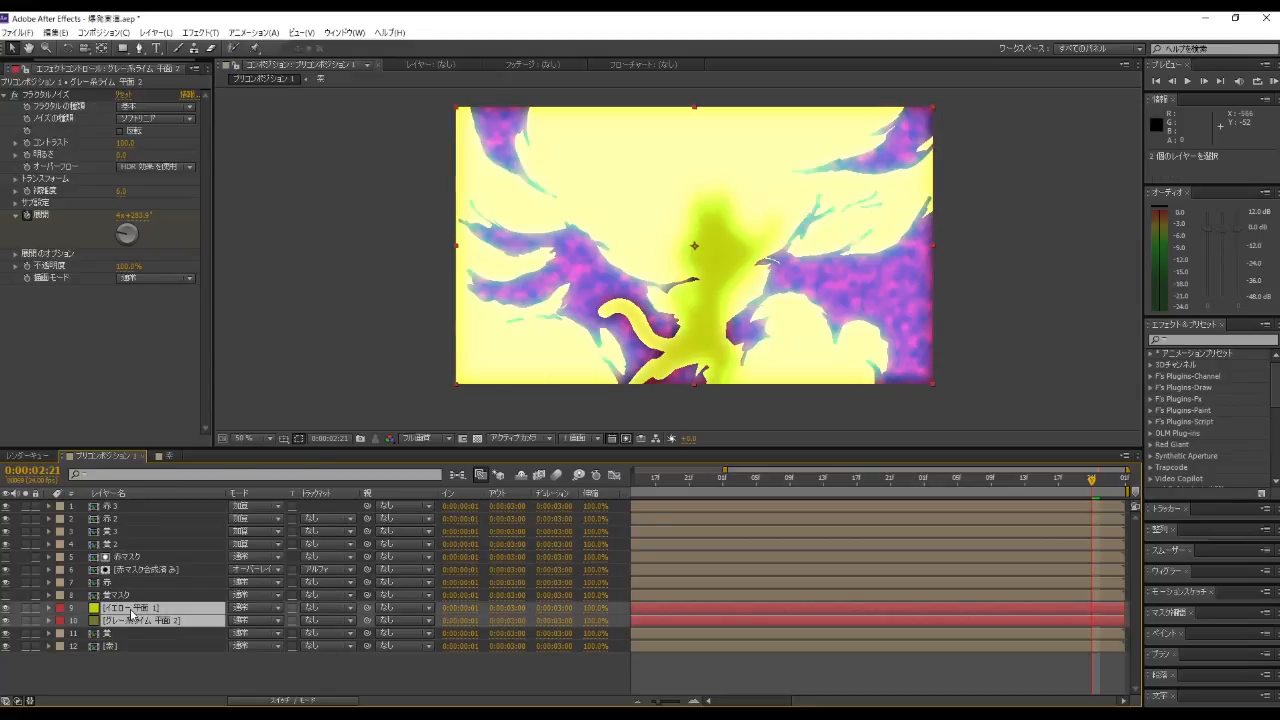
right_click(131, 612)
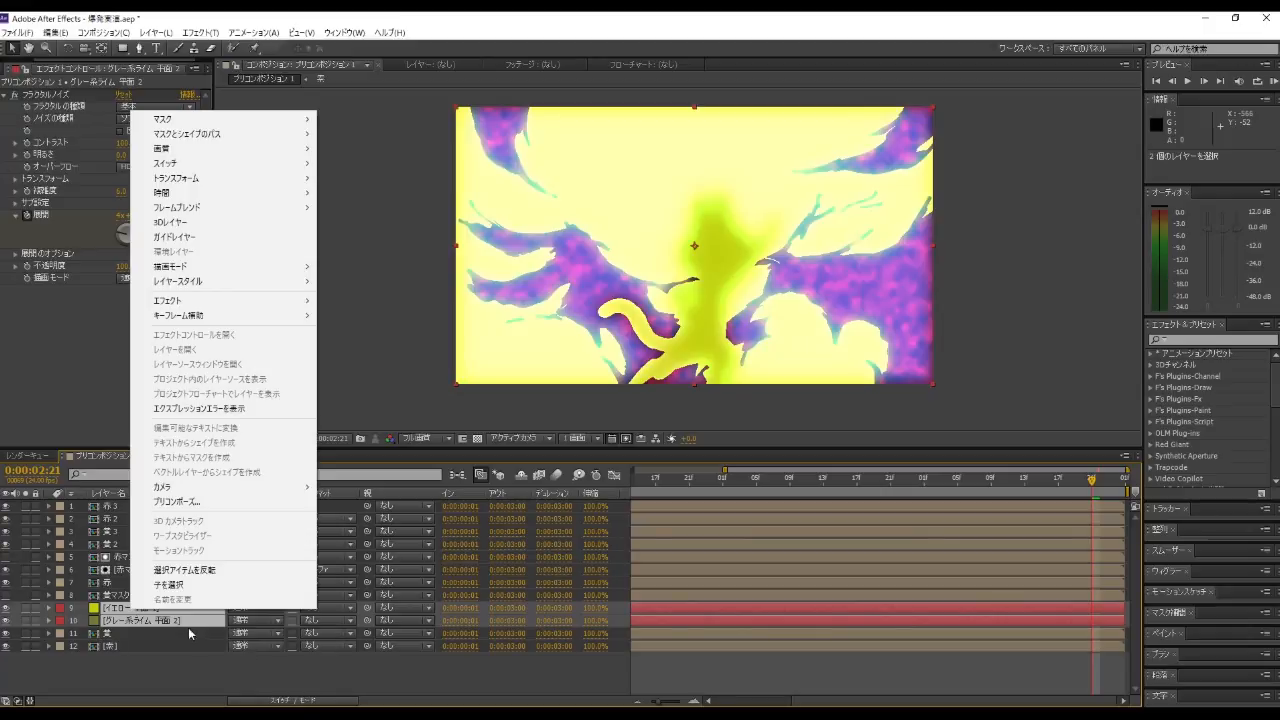
click(173, 619)
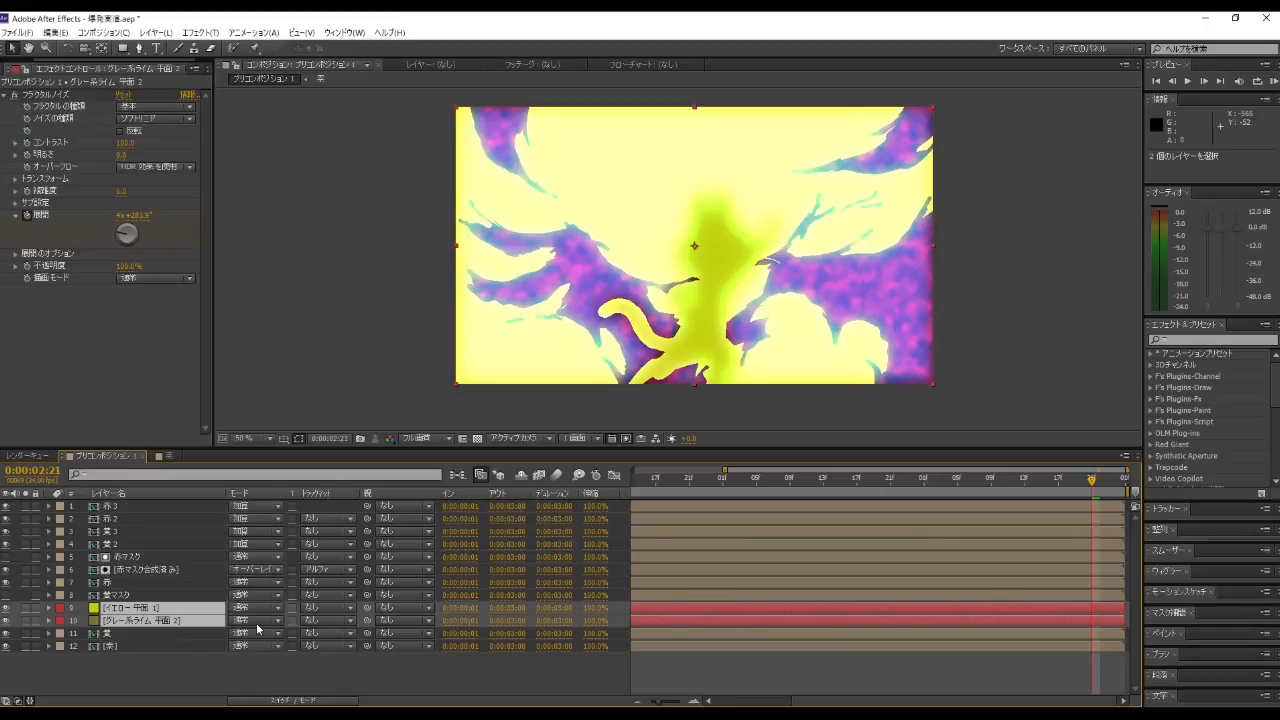
right_click(152, 622)
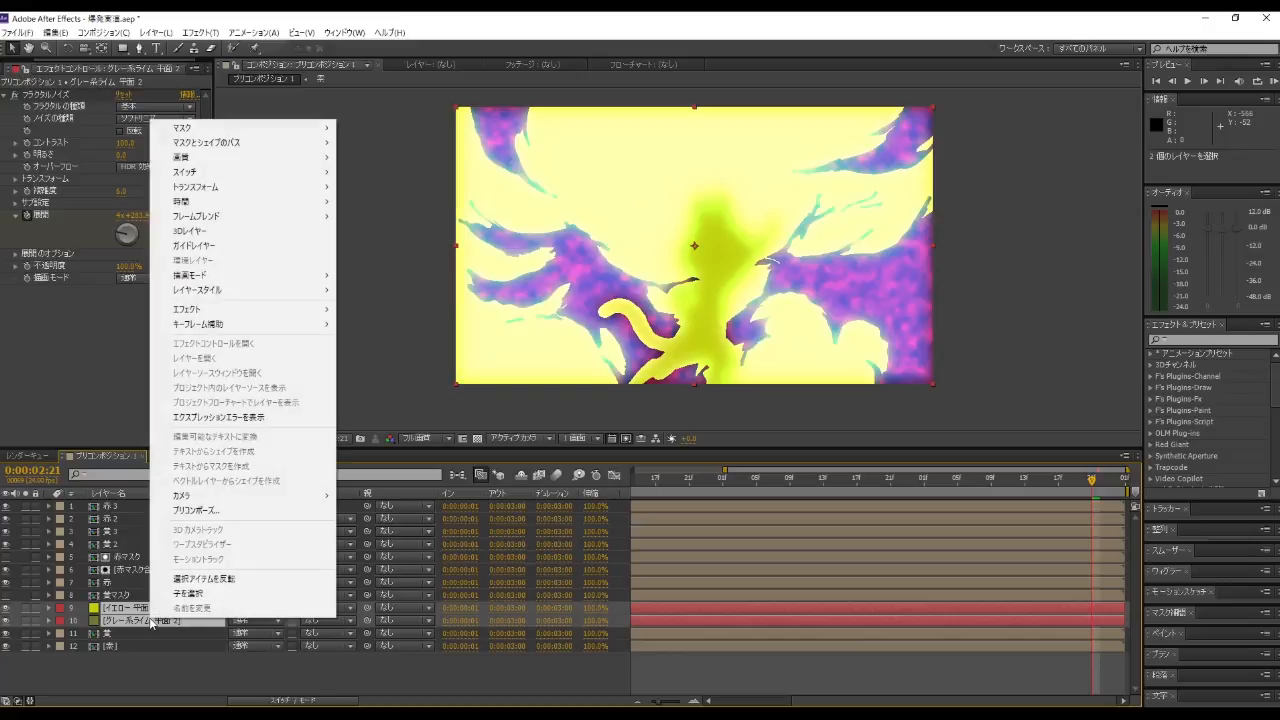
click(198, 512)
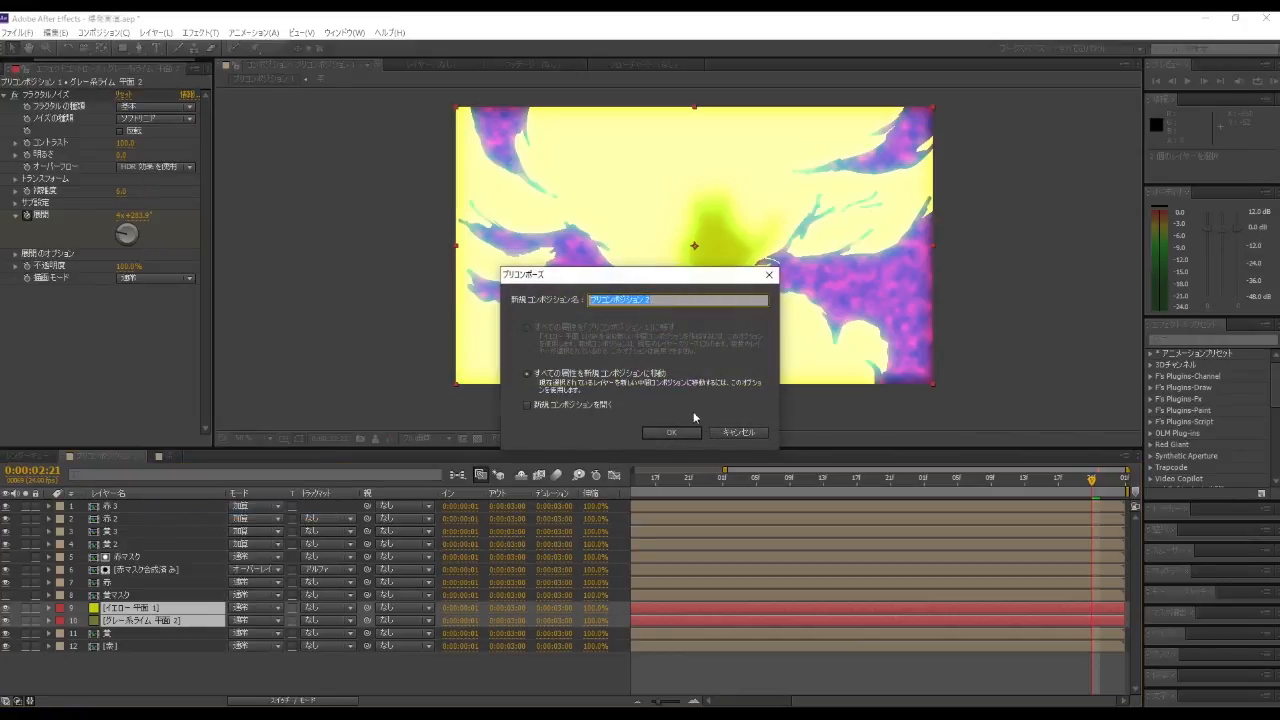
text(黄)
text(も)
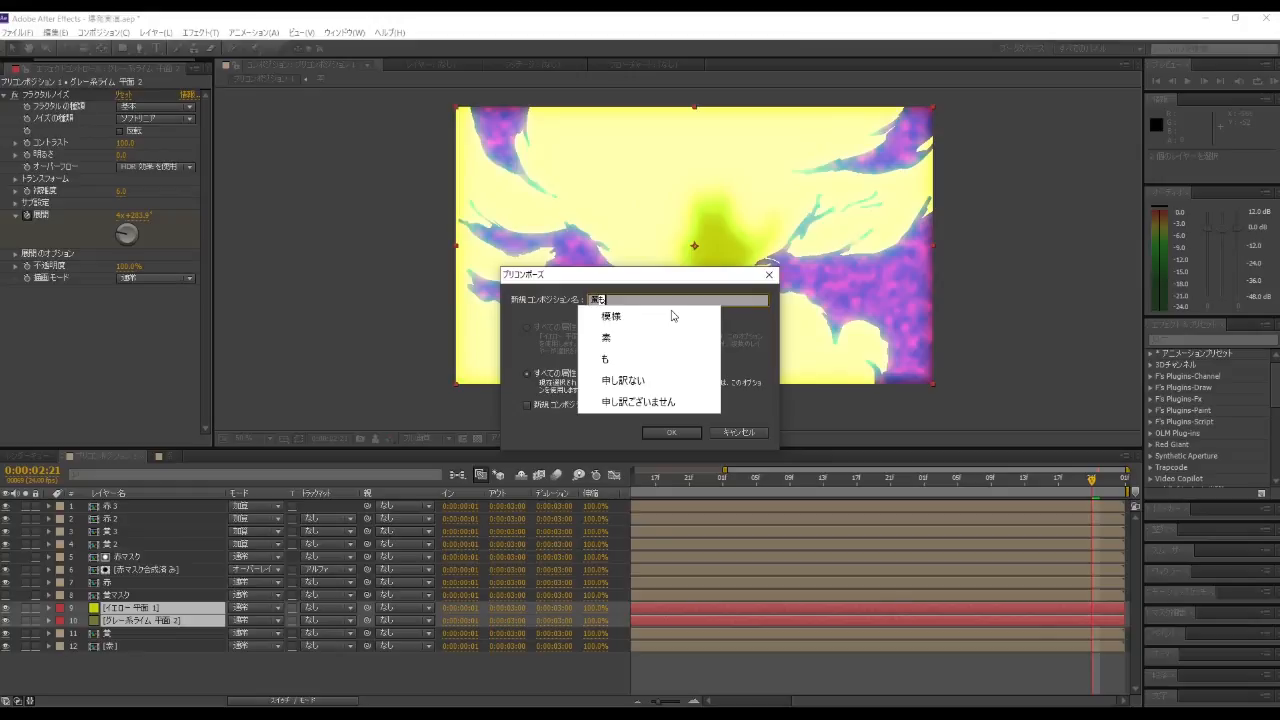
key(BackSpace)
click(672, 316)
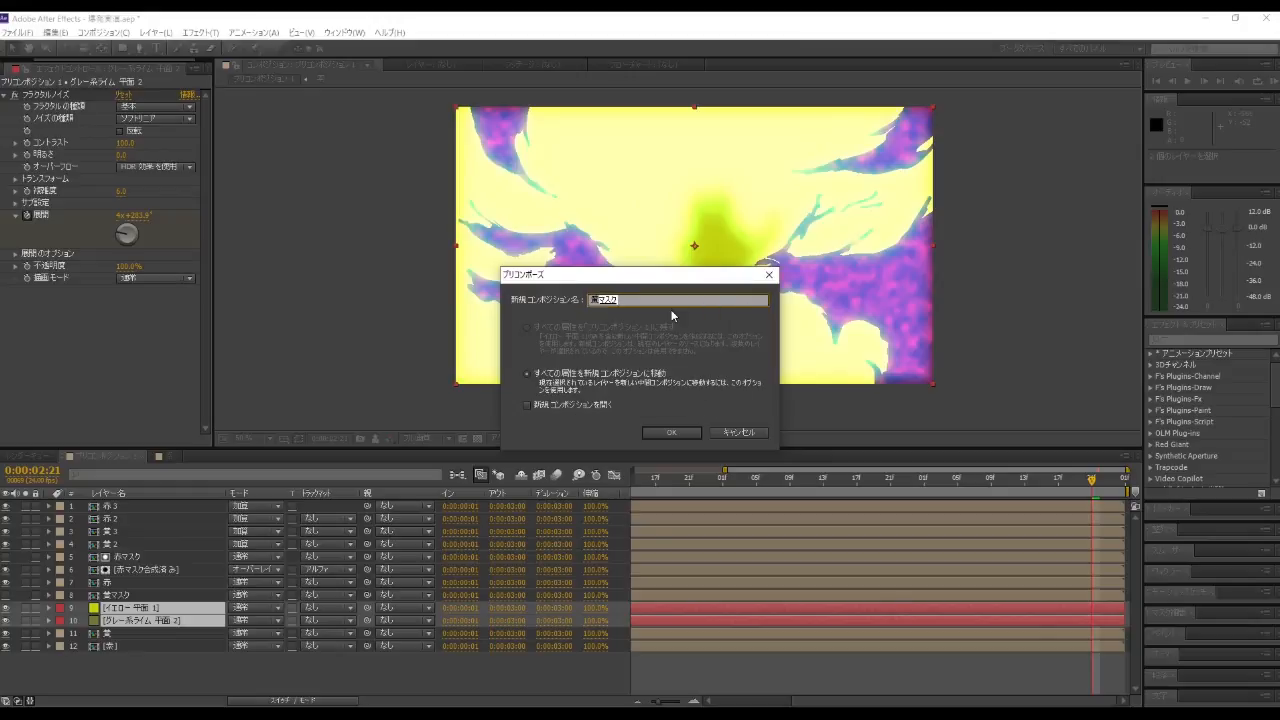
text(ごうせい)
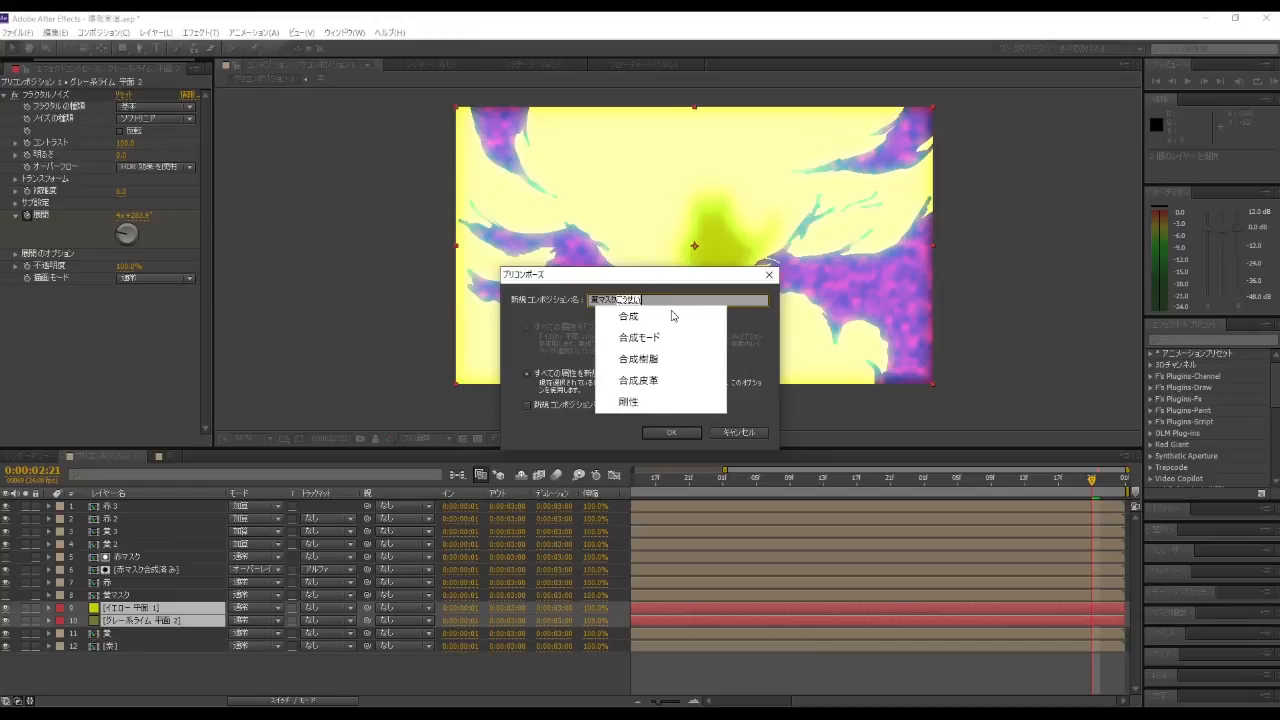
text(ずみ)
key(Return)
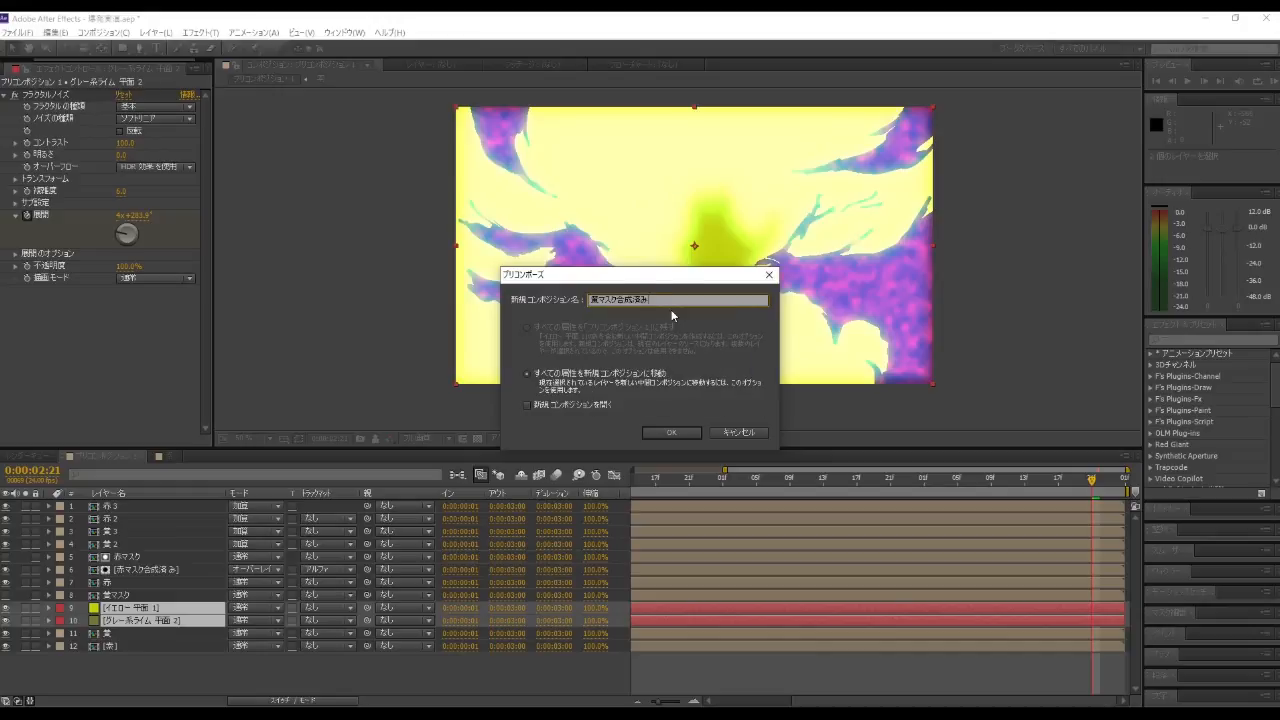
key(Return)
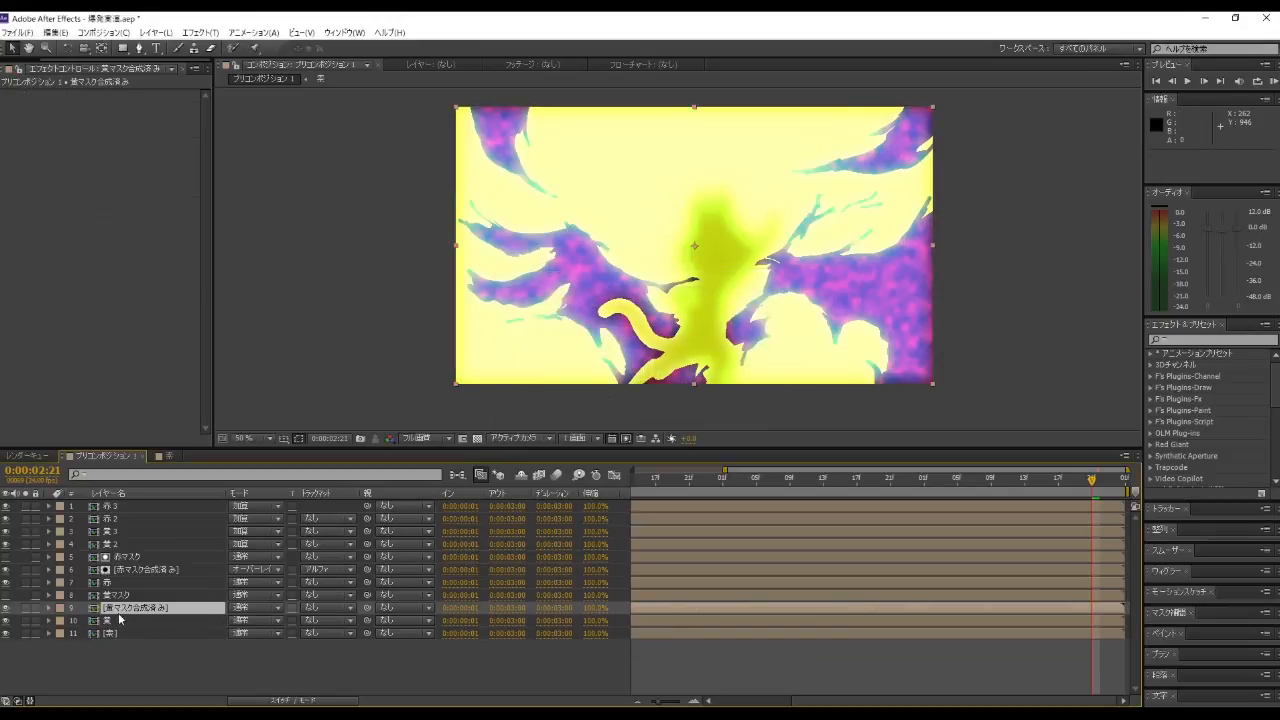
Step: Give the 黄マスク合成済み layer an alpha matte from 黄マスク and set its blending mode to Multiply (乗算)
click(120, 607)
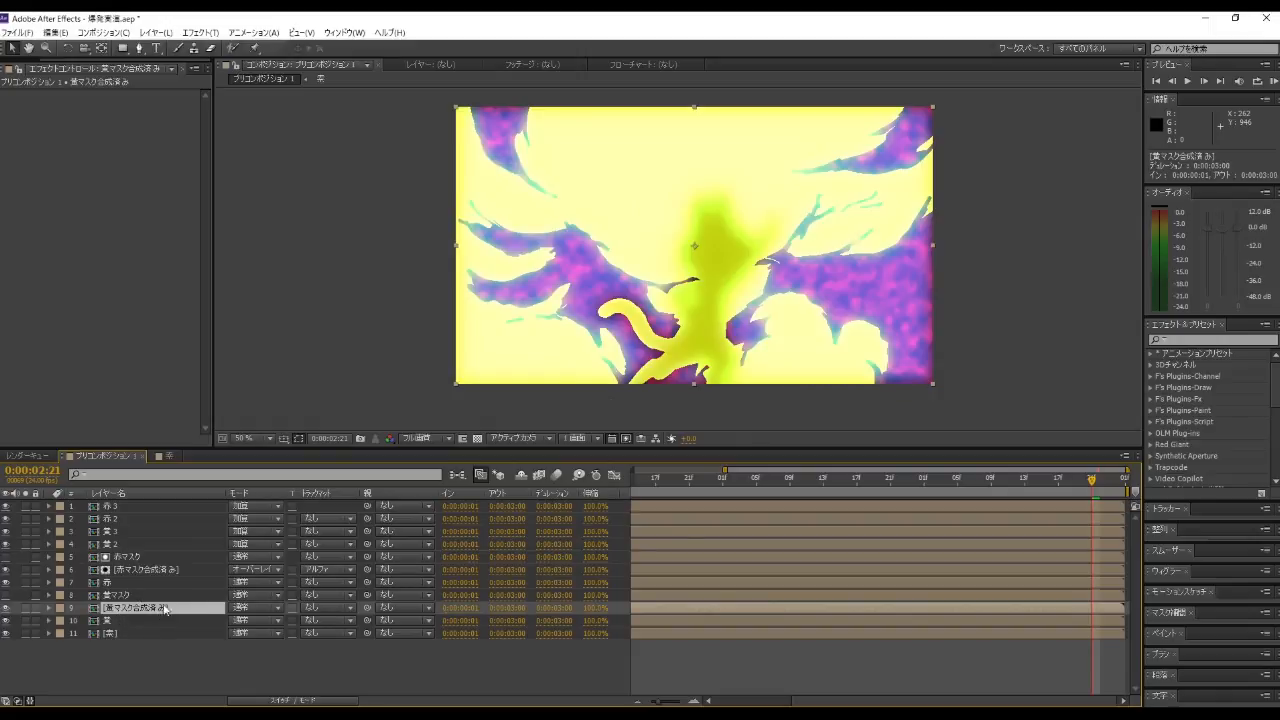
click(329, 610)
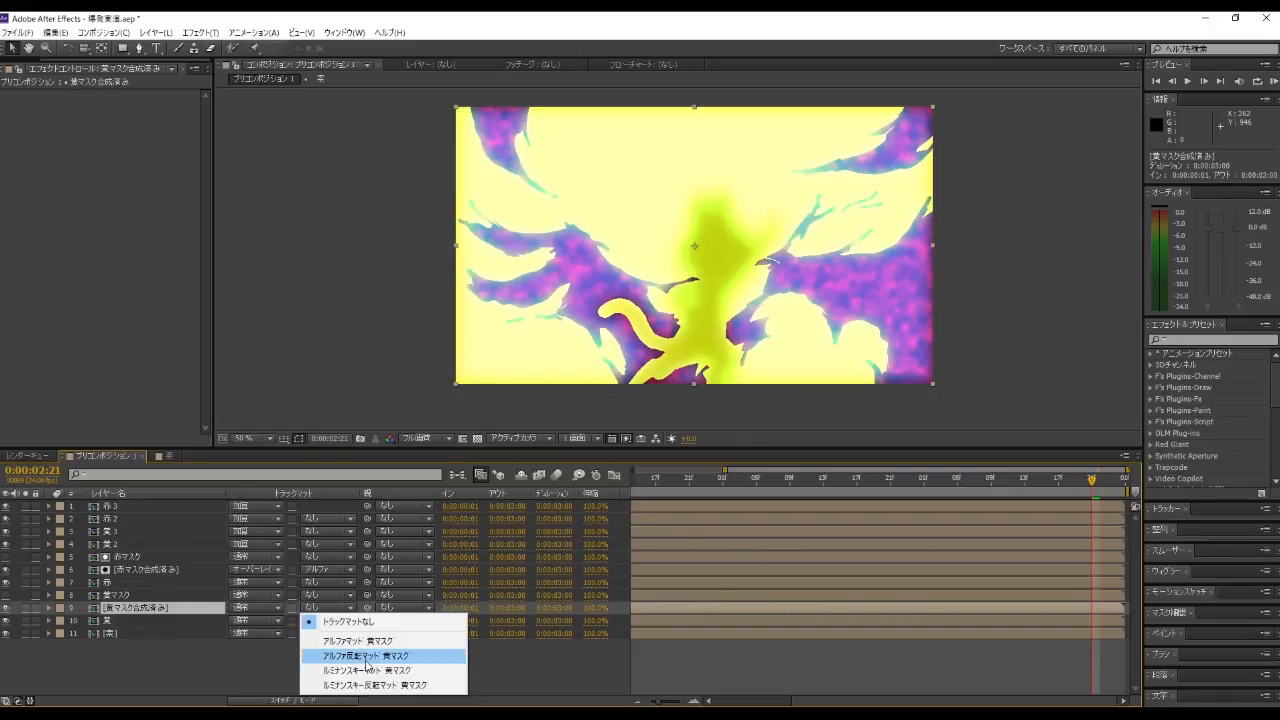
click(369, 641)
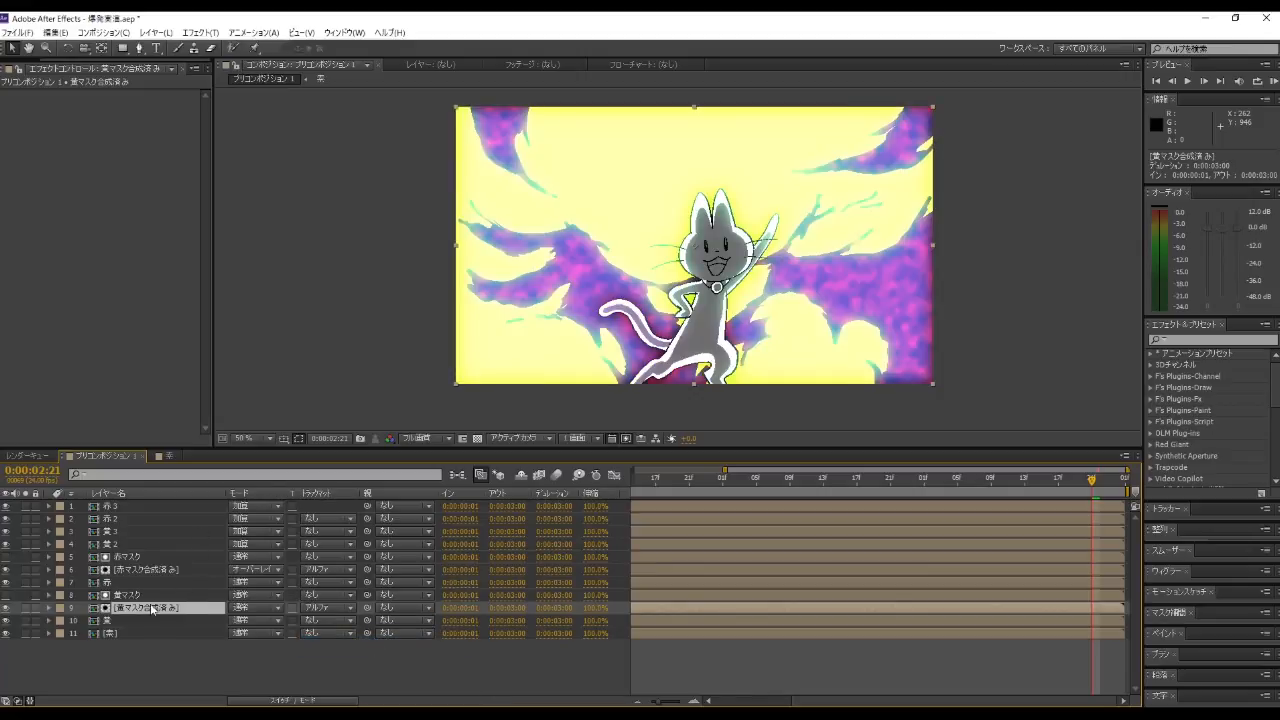
click(245, 609)
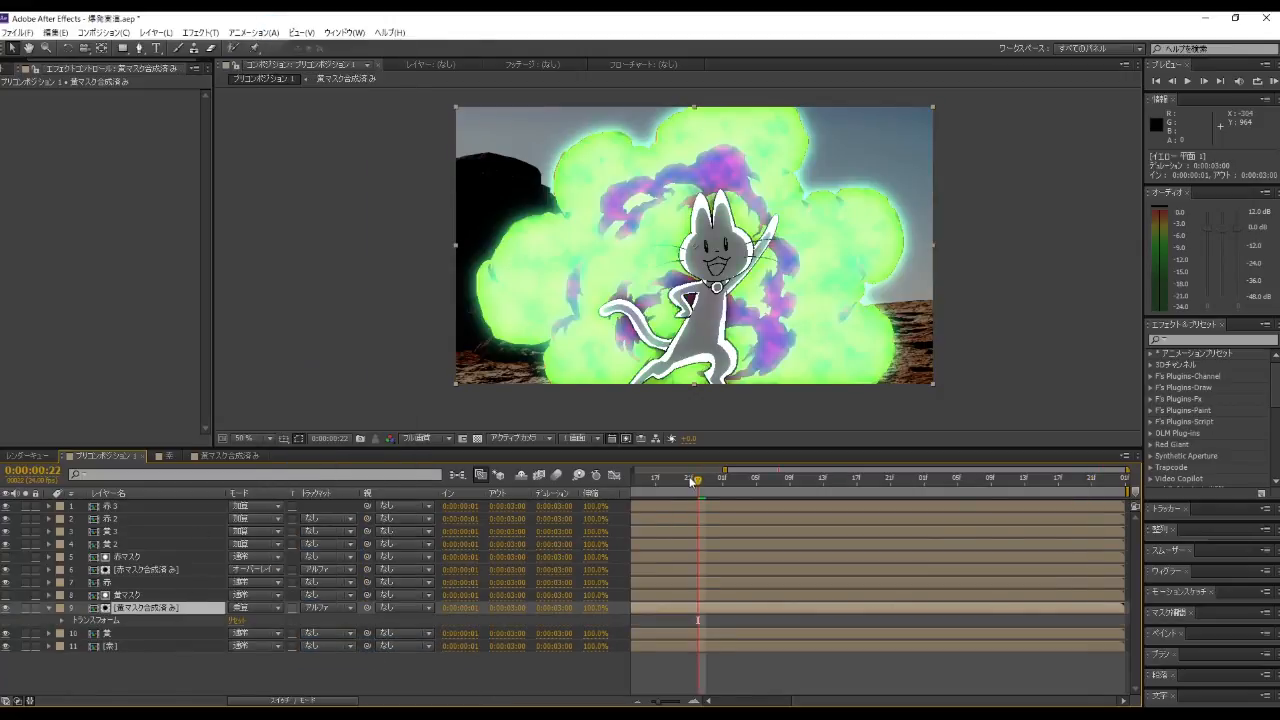
drag(690, 482, 717, 530)
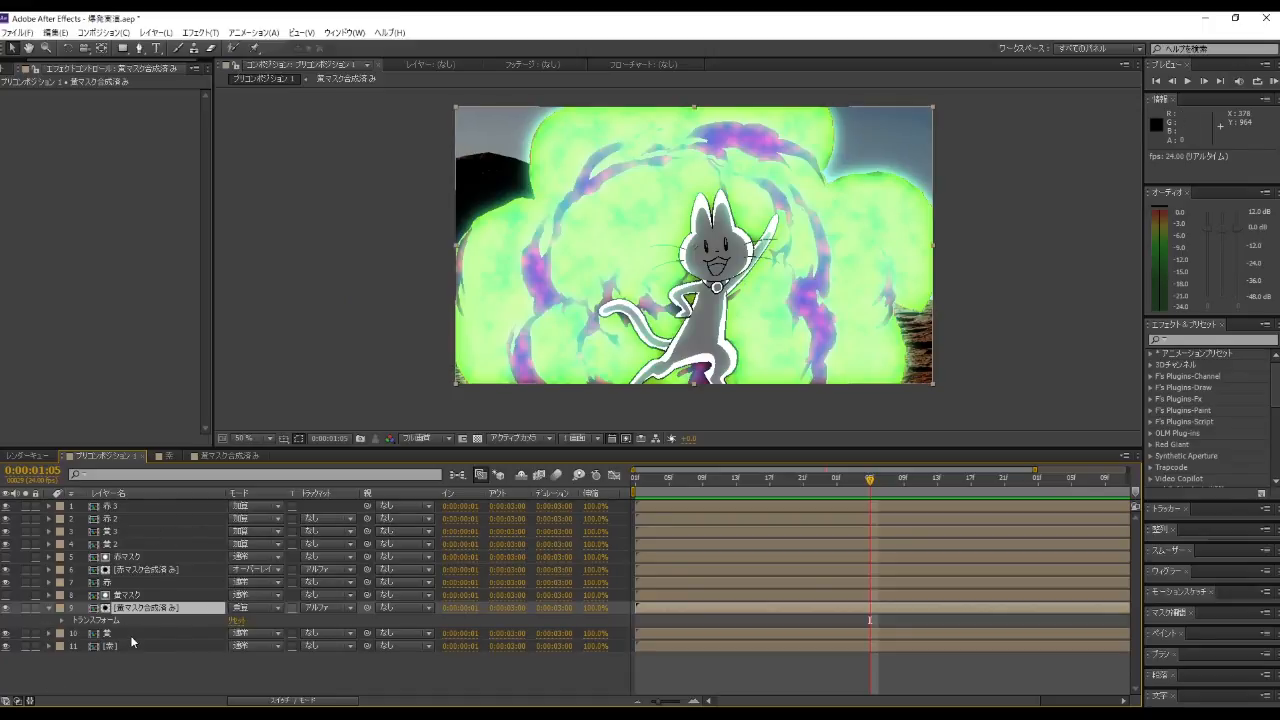
Step: Create a composition-sized white solid above the 赤 3 layer
click(157, 33)
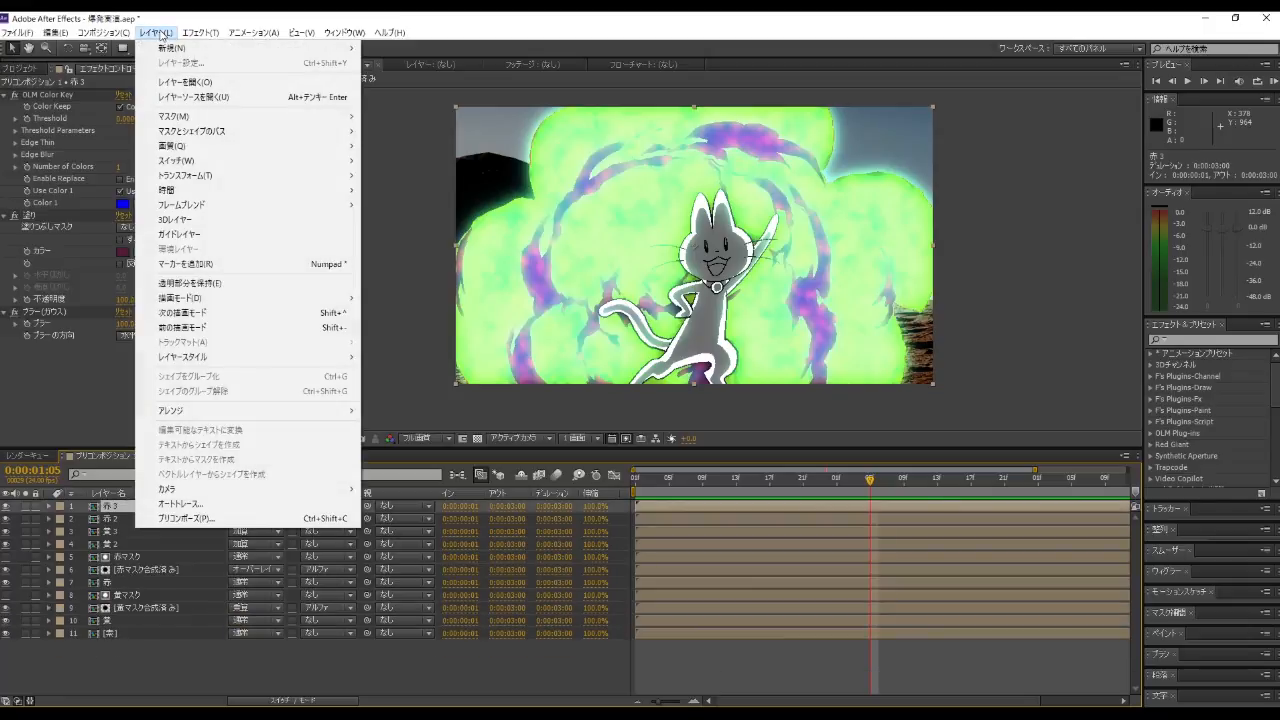
mouse_move(169, 49)
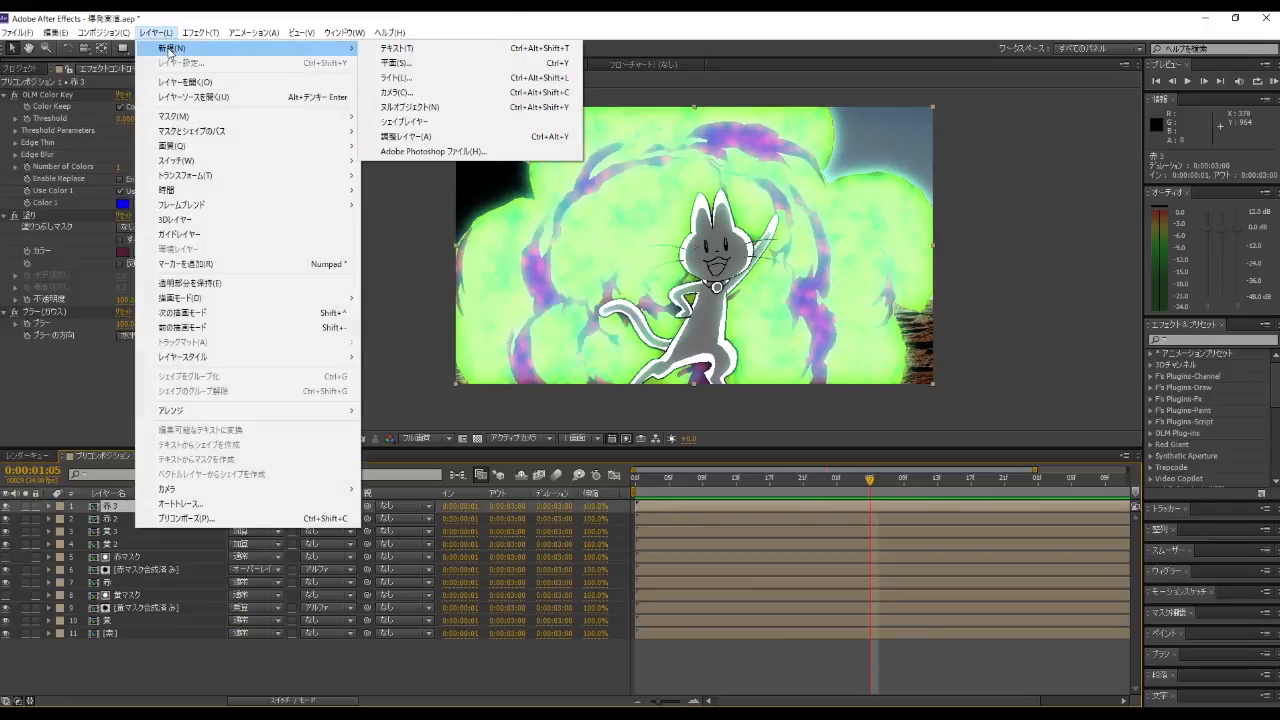
click(429, 64)
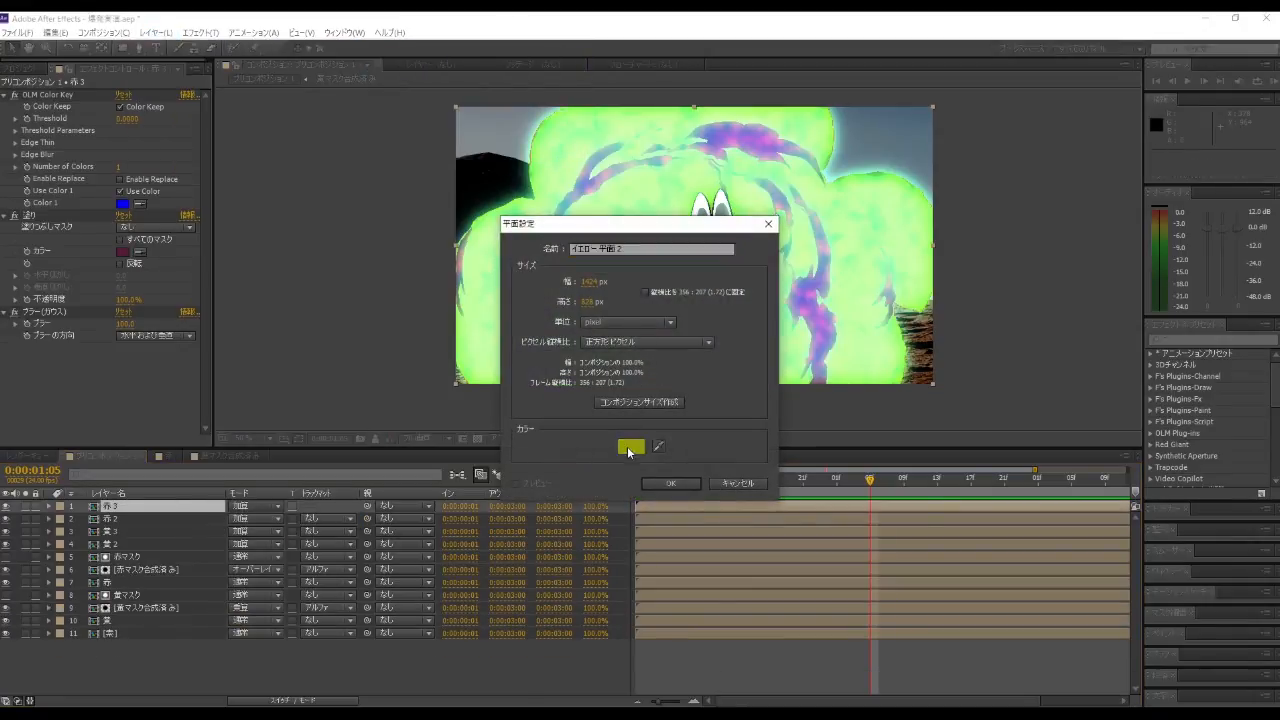
click(631, 446)
drag(265, 378, 195, 323)
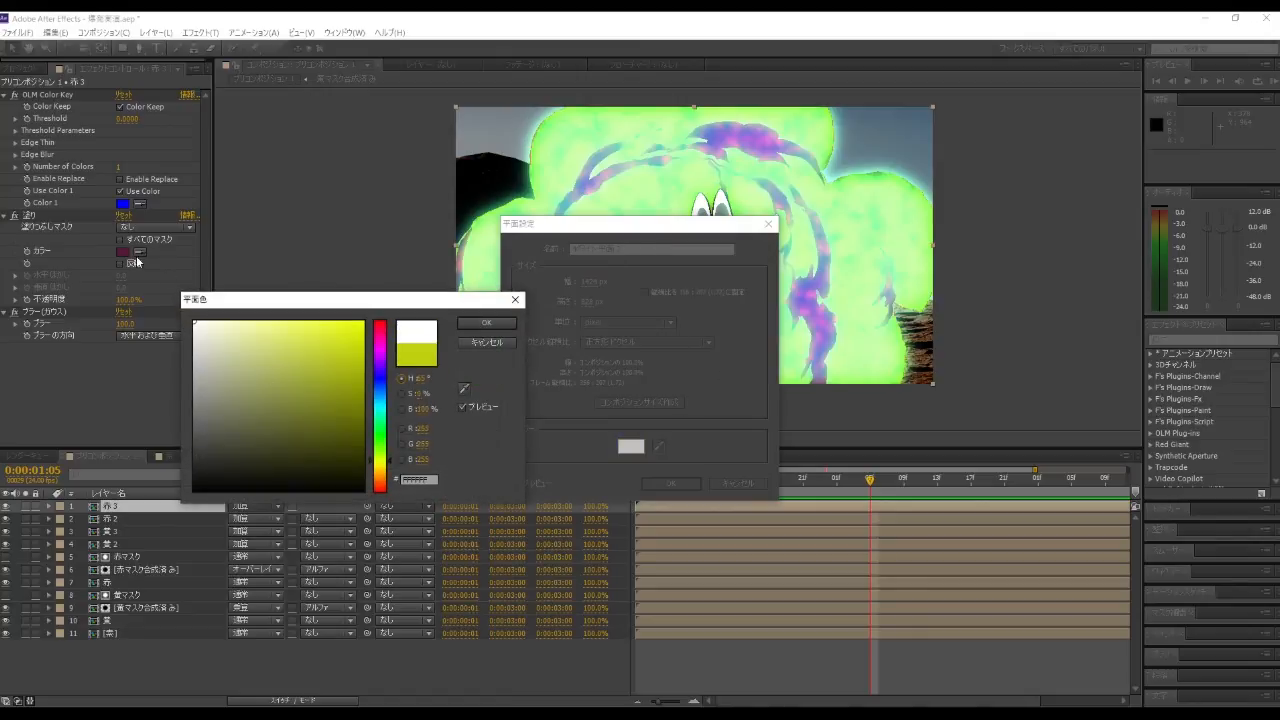
click(486, 324)
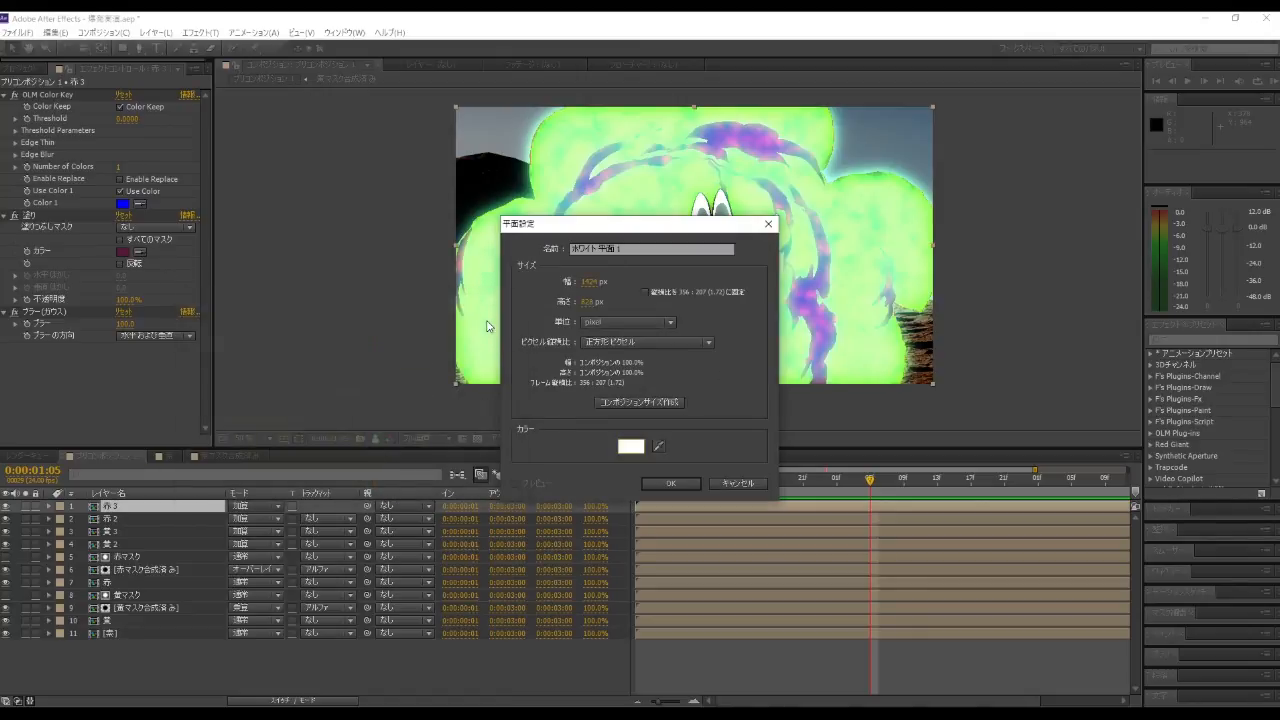
click(671, 484)
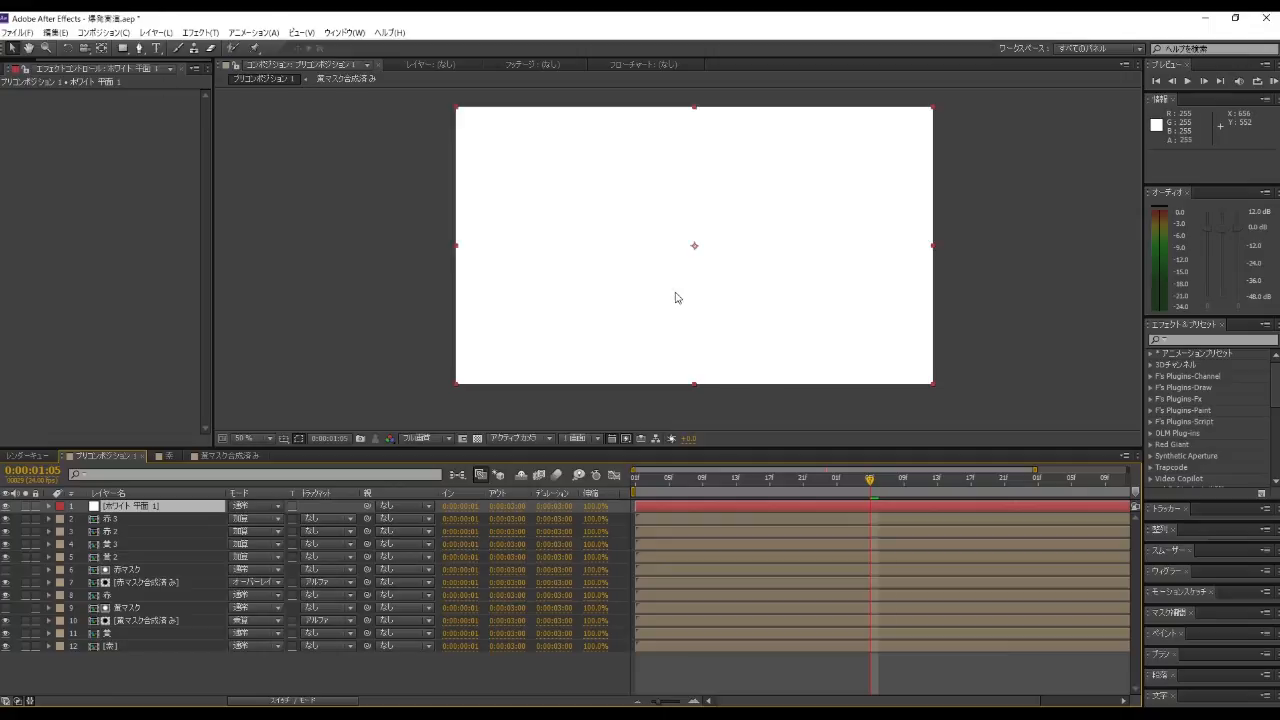
Step: Draw an elliptical mask about 946 × 666 px on the white solid over the explosion's centre and feather its edge about 322 px
click(121, 48)
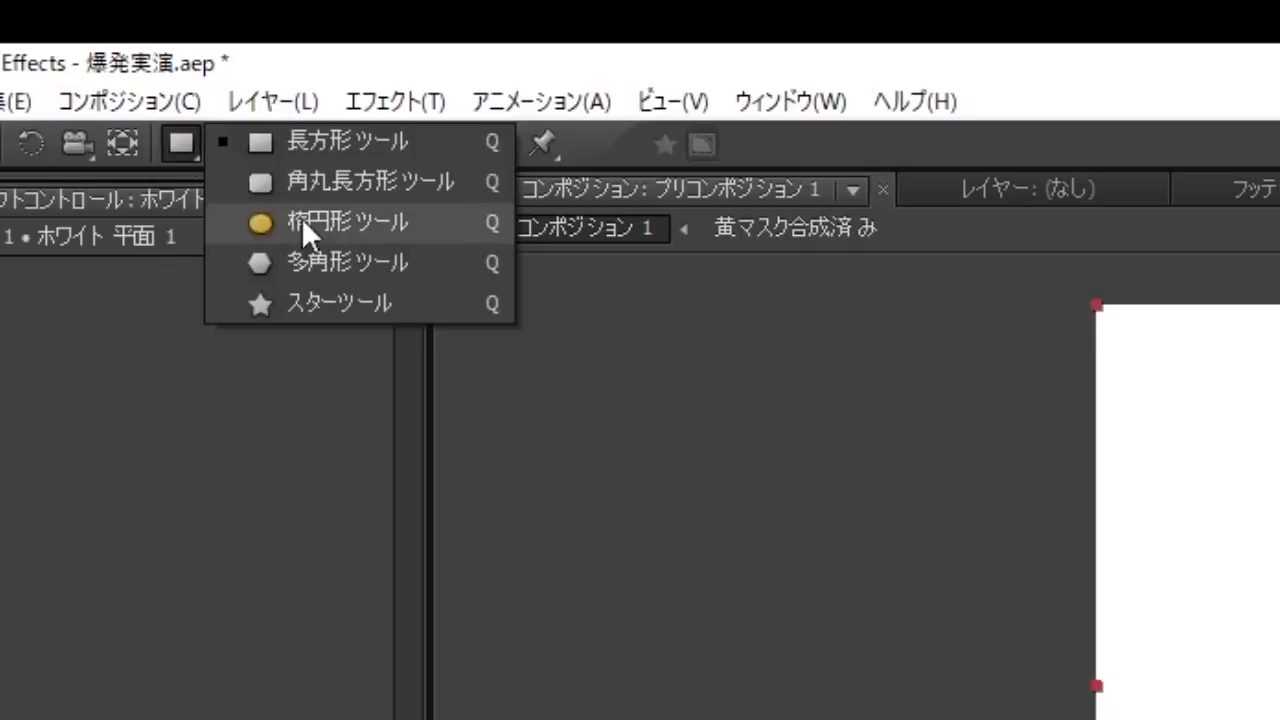
click(325, 230)
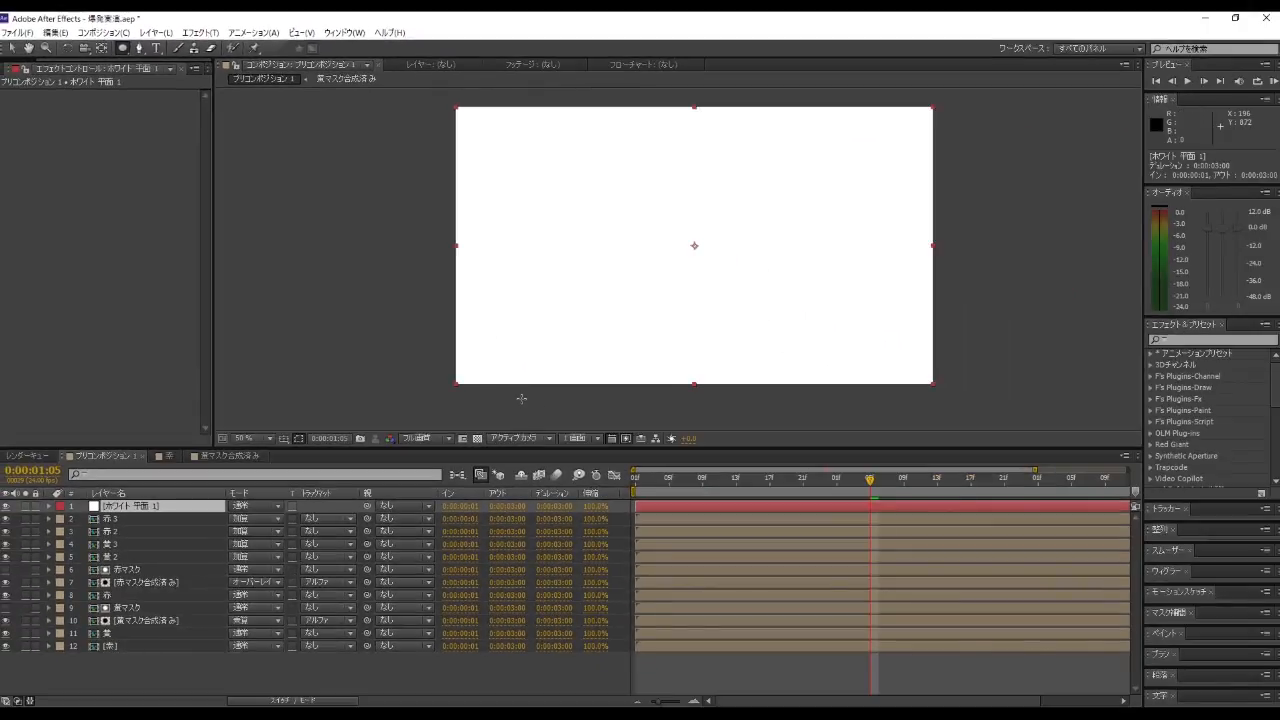
drag(530, 396, 848, 172)
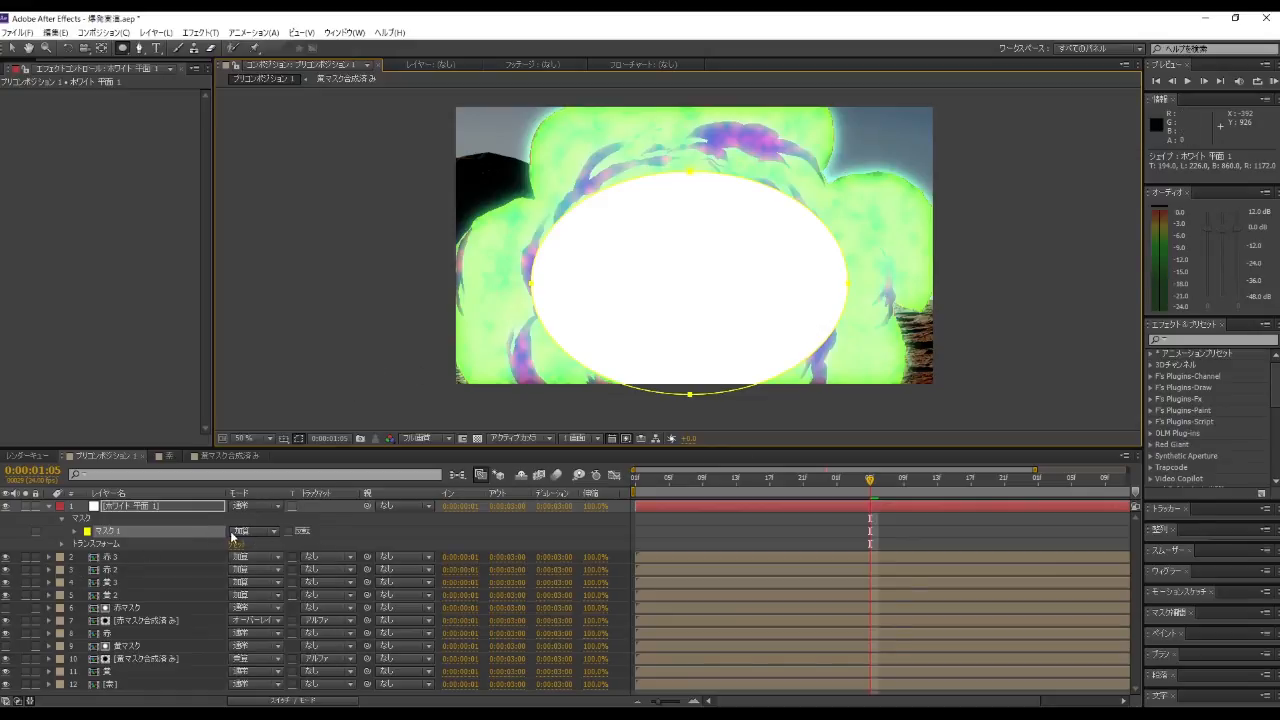
click(75, 531)
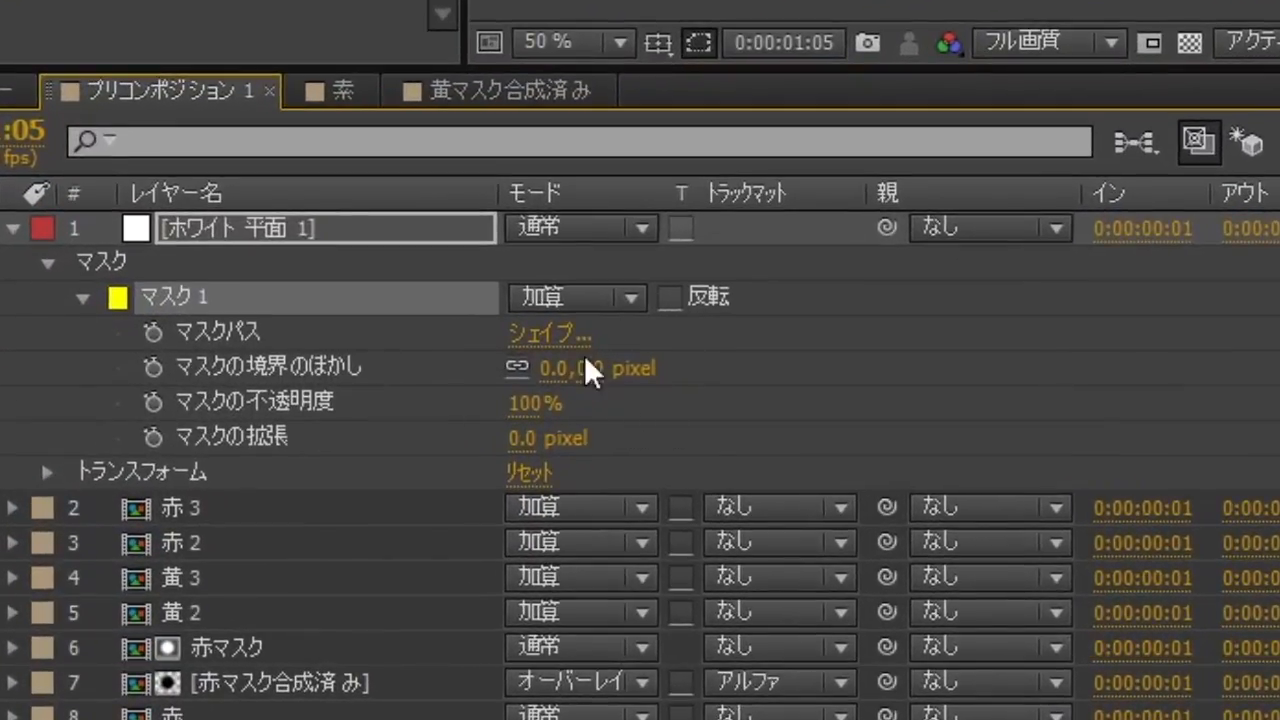
drag(560, 370, 1250, 478)
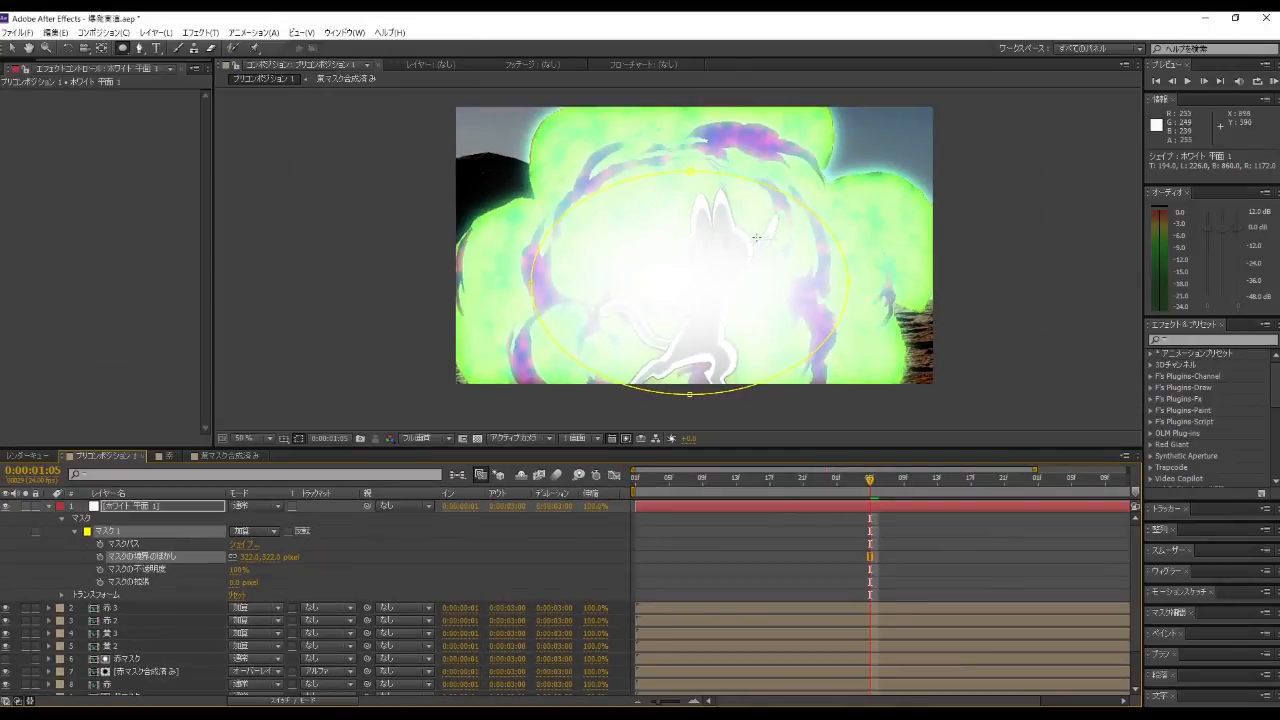
Step: Collapse the white solid's properties and move the layer down between the 赤 and 黄マスク layers
click(62, 507)
drag(131, 514, 160, 598)
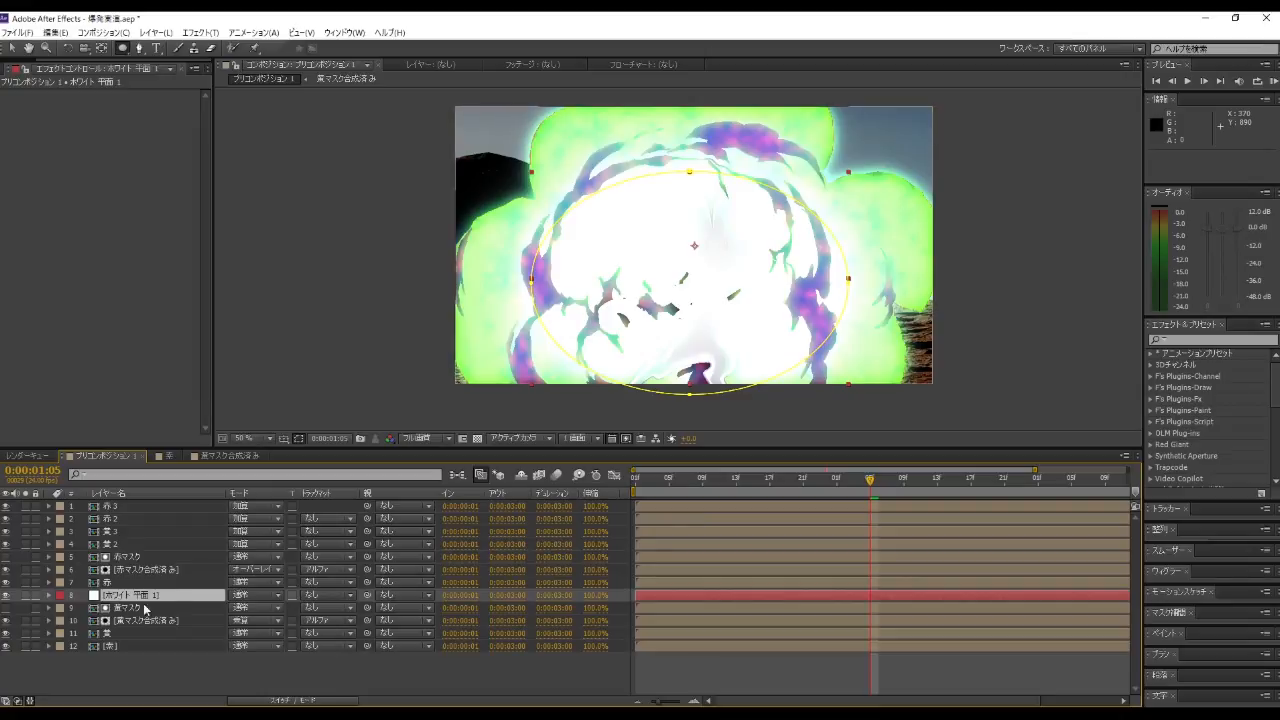
click(124, 597)
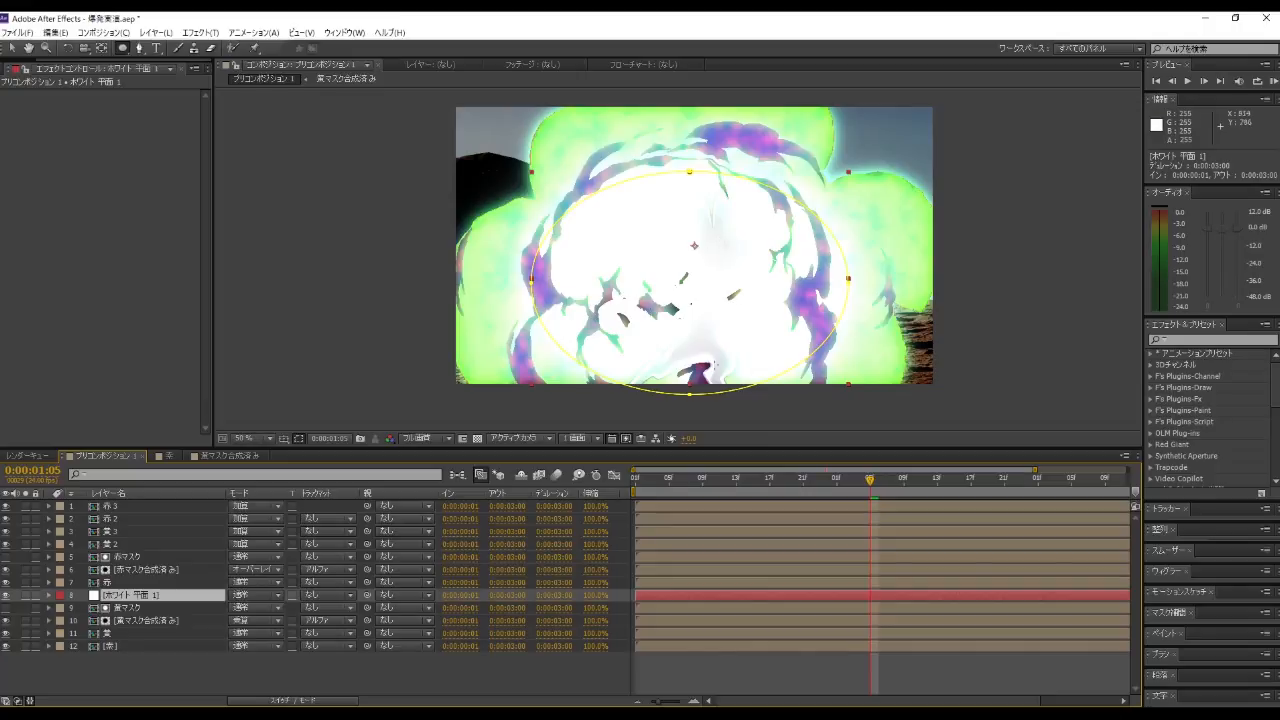
Step: Duplicate the 黄 layer and rename the copy 白マスク
click(123, 633)
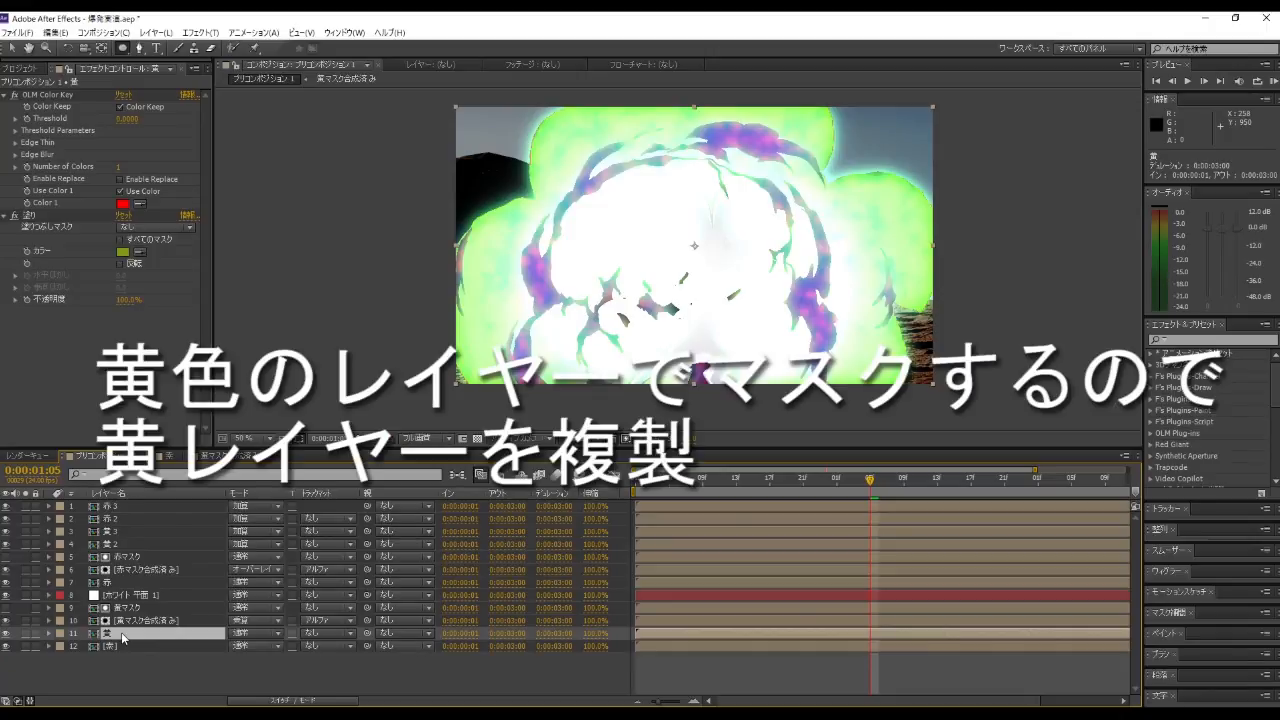
key(ctrl+d)
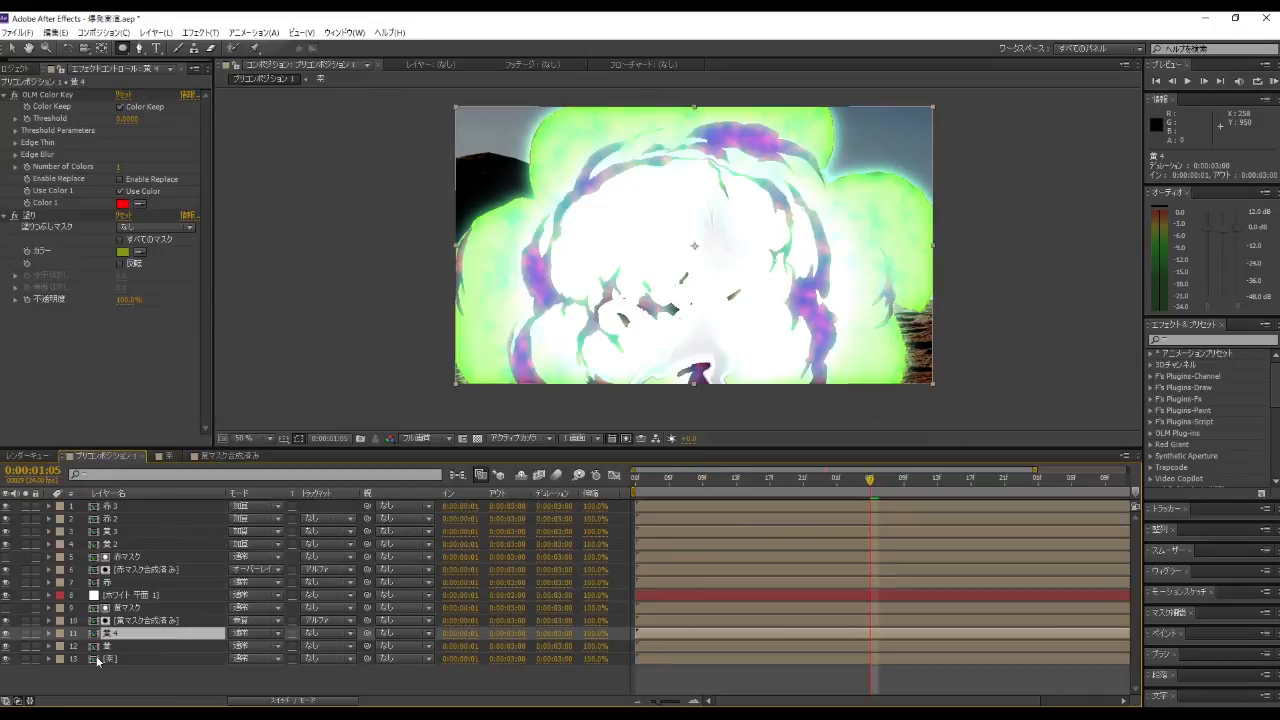
right_click(109, 637)
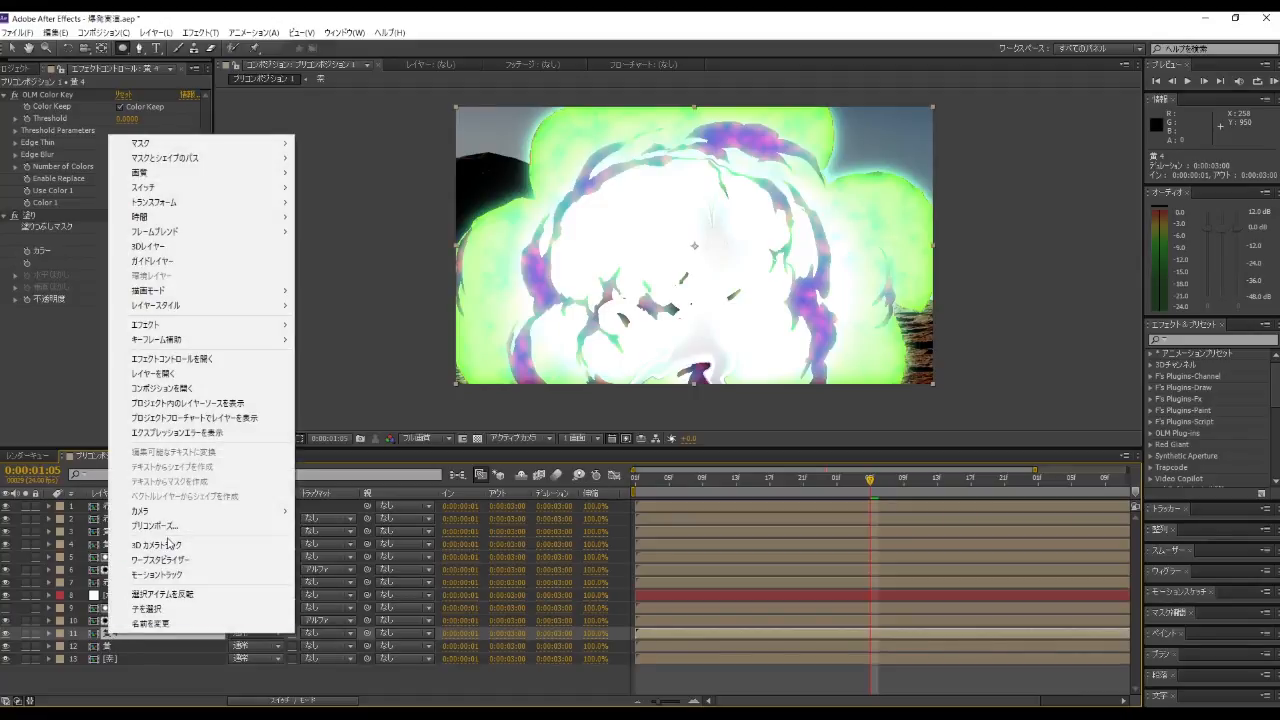
click(152, 623)
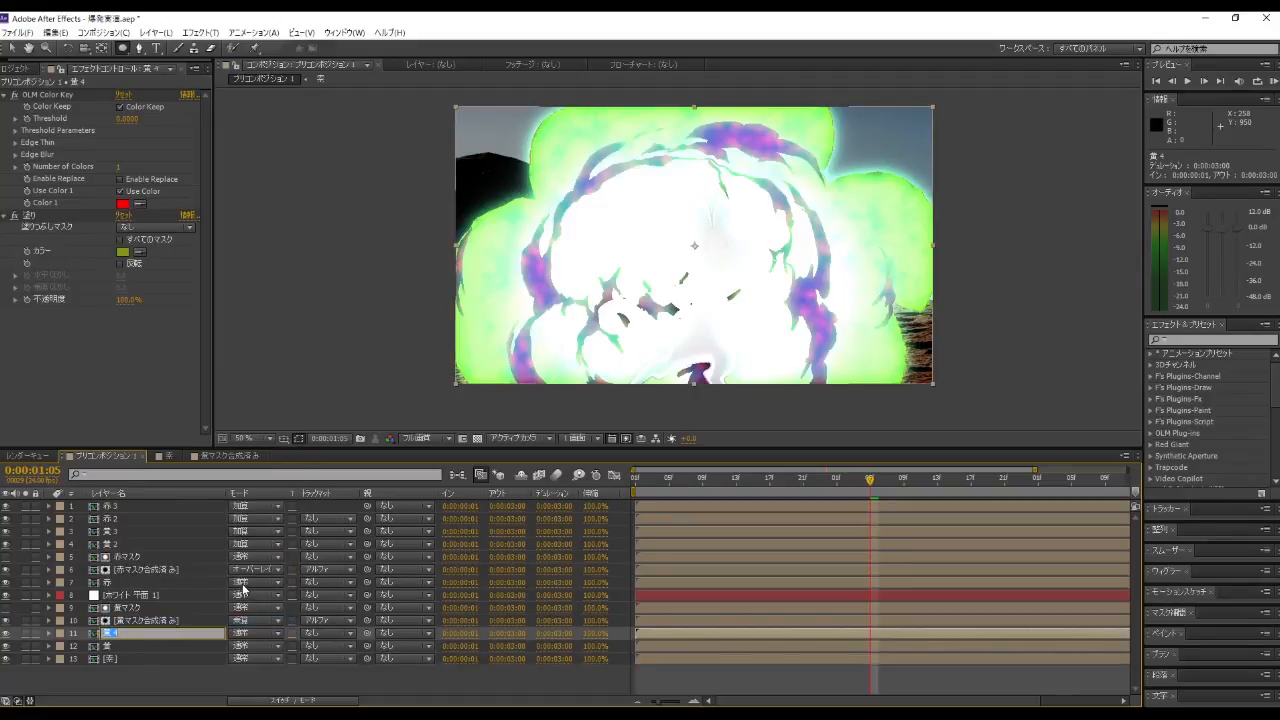
text(siromasuk)
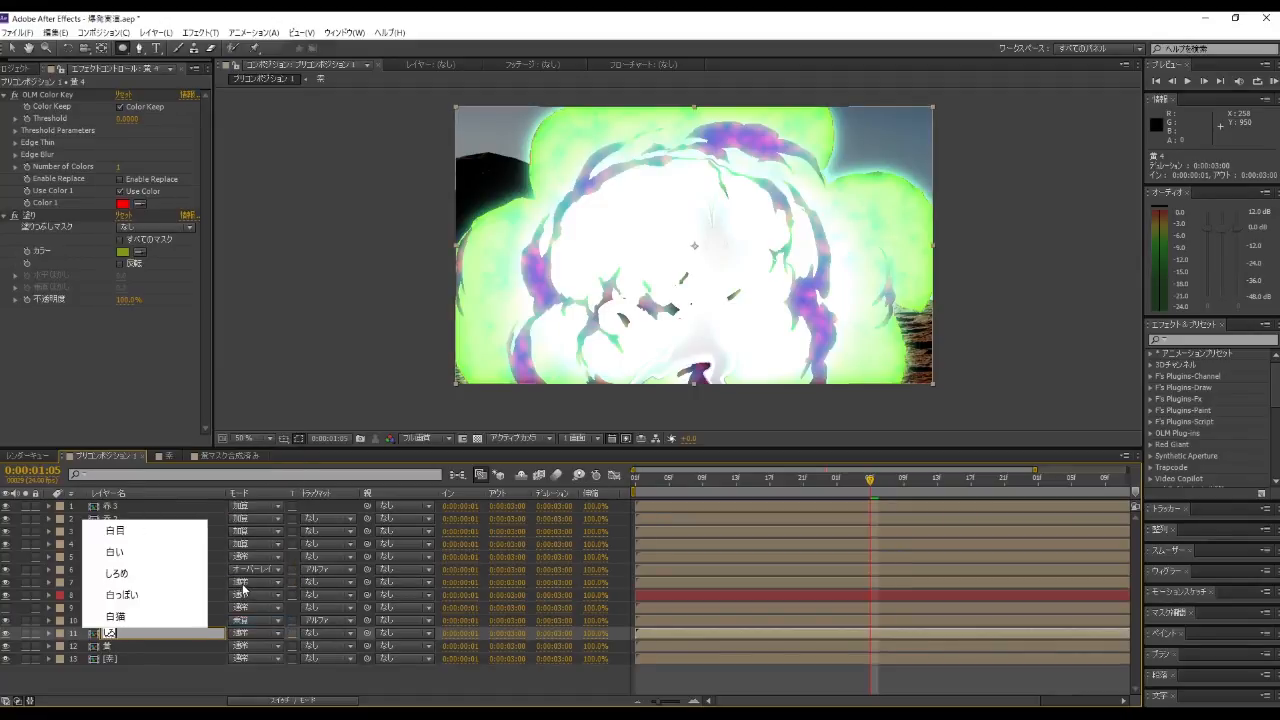
key(space)
key(Return)
click(331, 671)
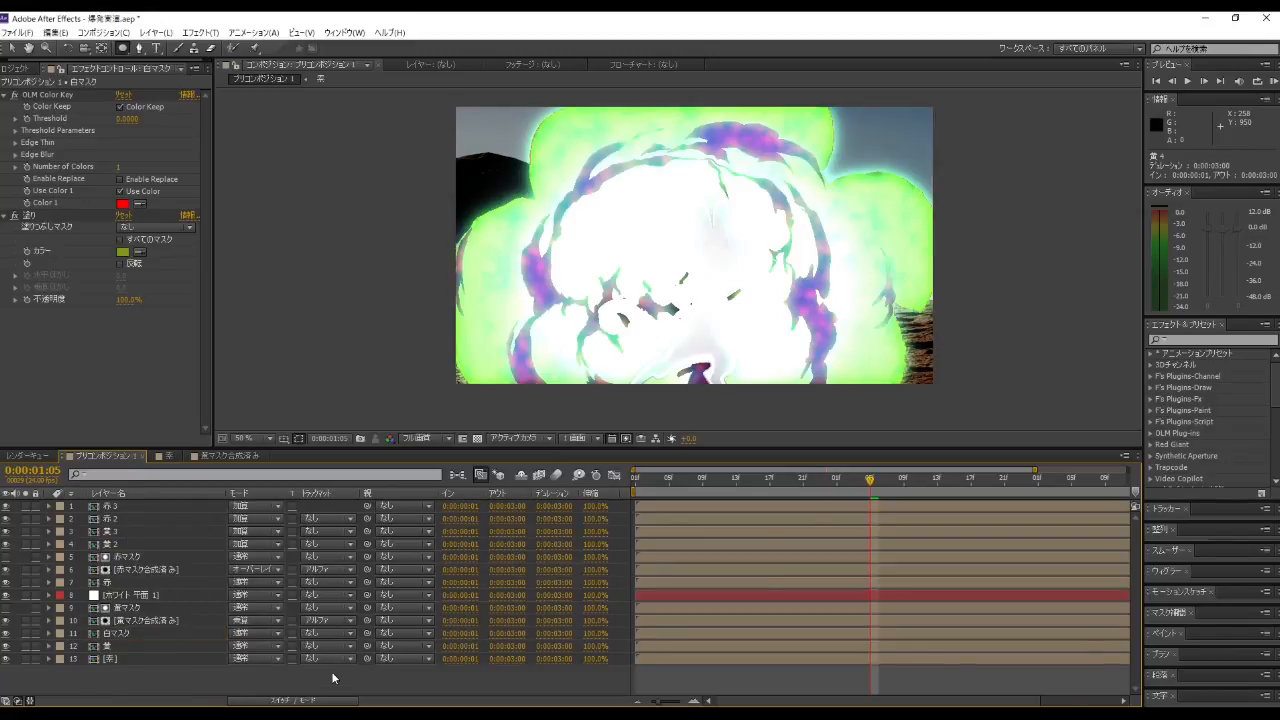
Step: Move the 白マスク layer directly above the white solid and set it as the solid's alpha matte
click(146, 636)
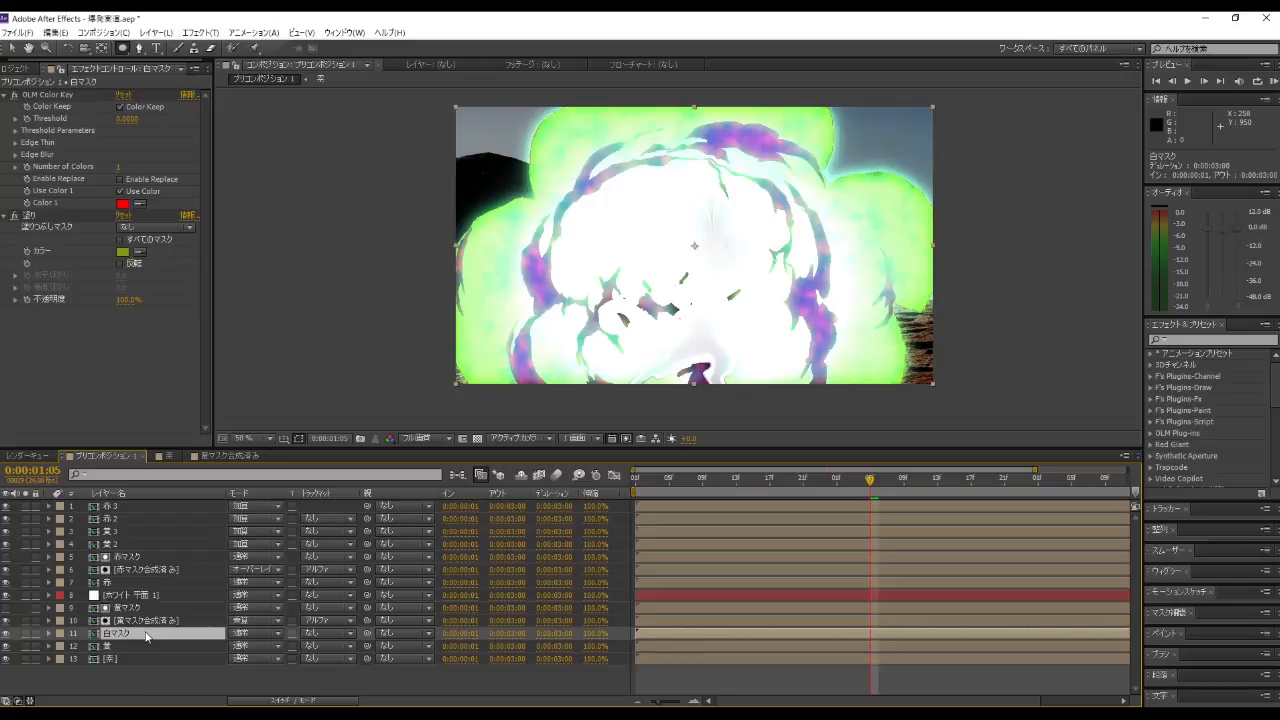
drag(146, 636, 153, 585)
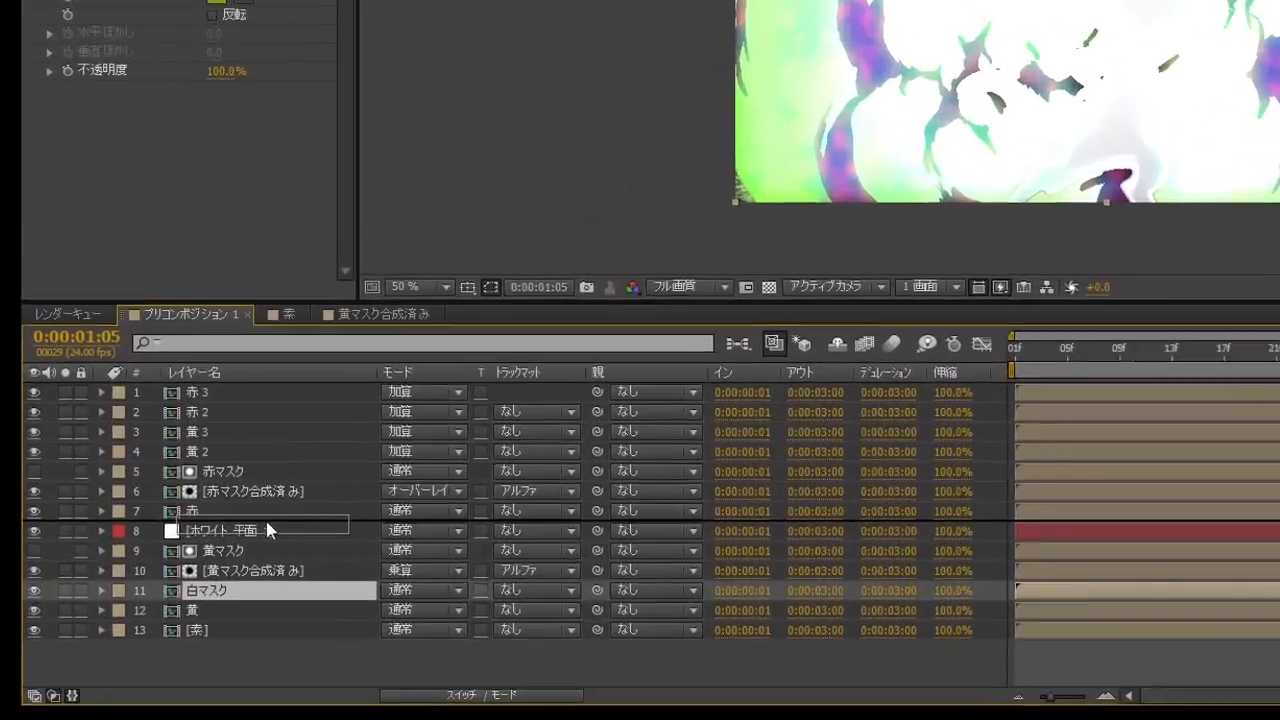
drag(267, 523, 268, 522)
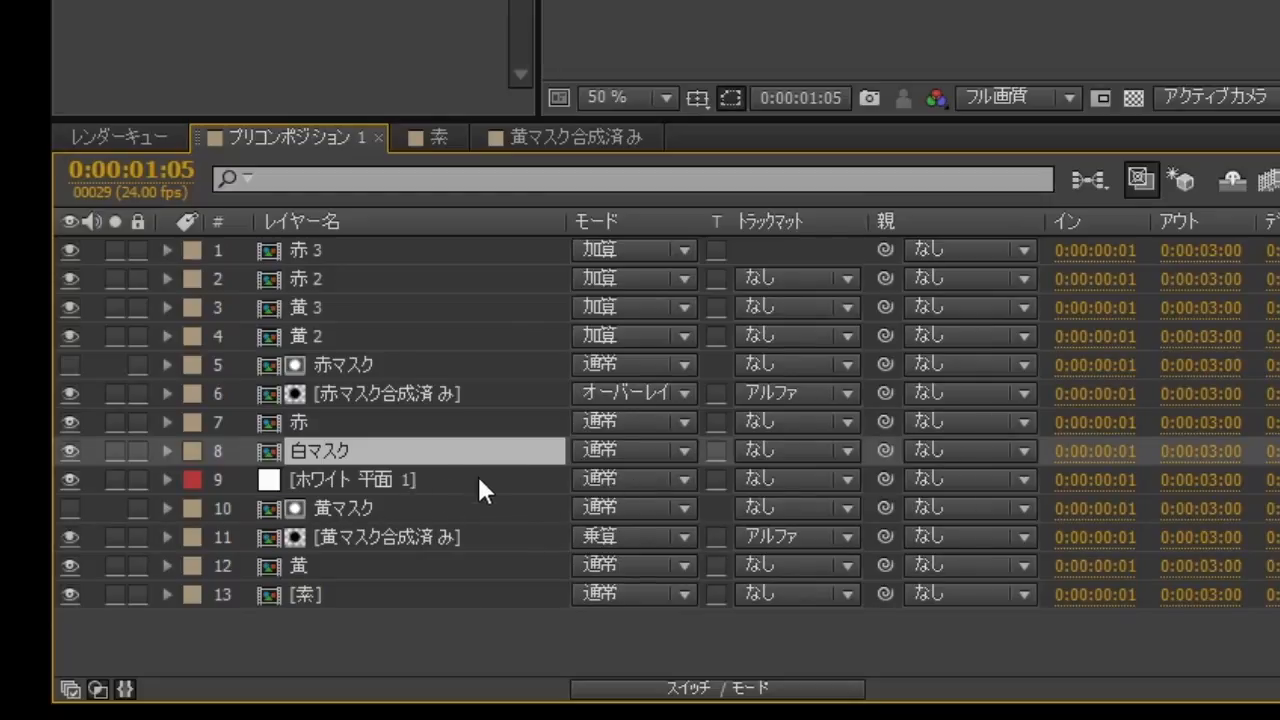
click(427, 482)
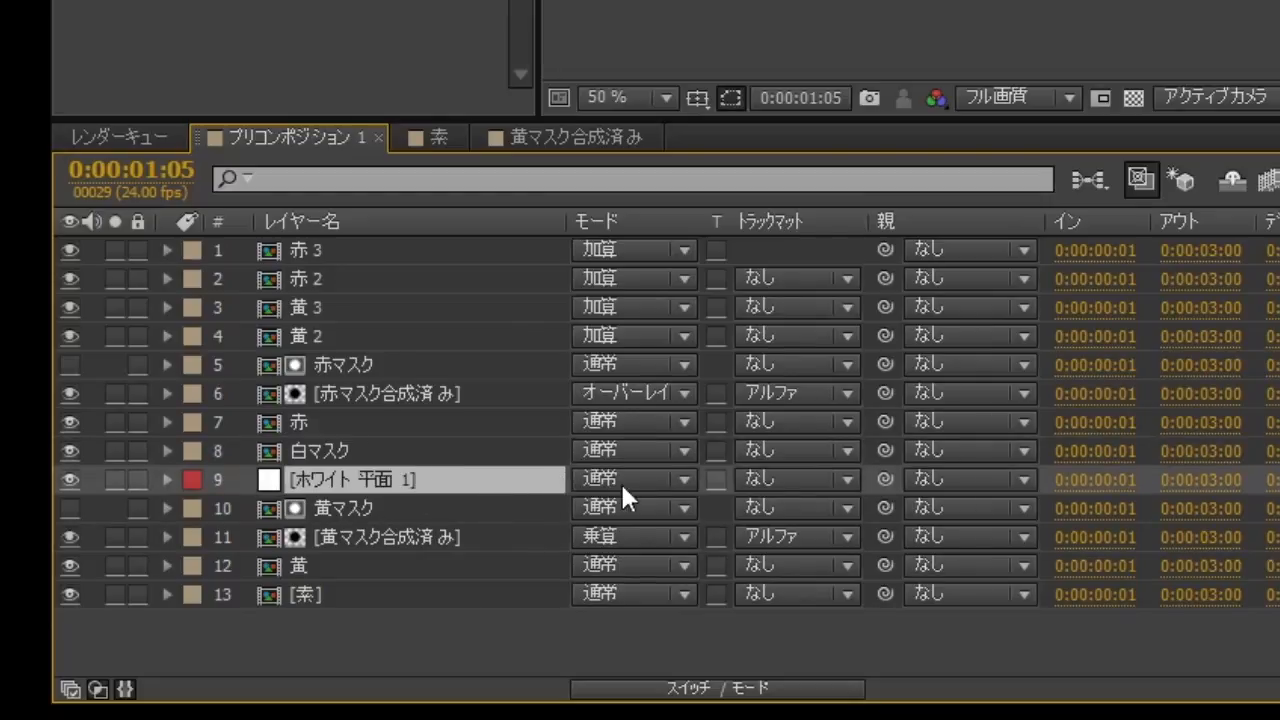
click(762, 476)
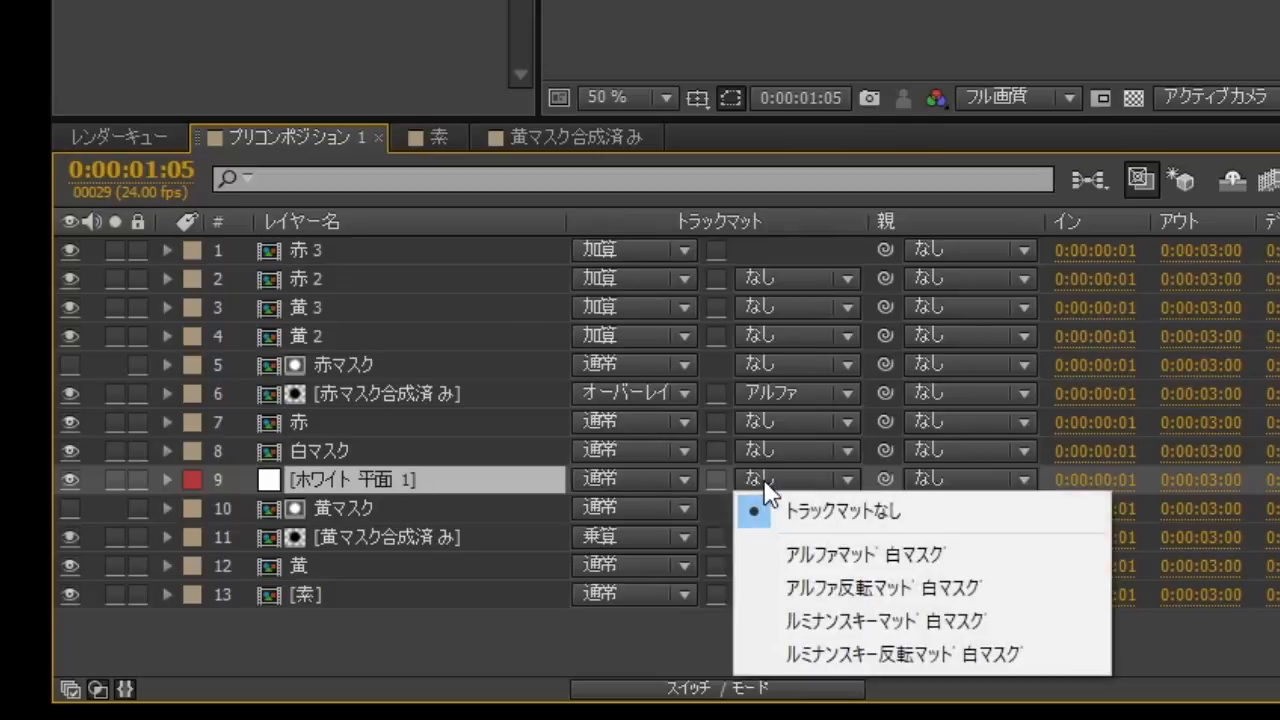
click(868, 556)
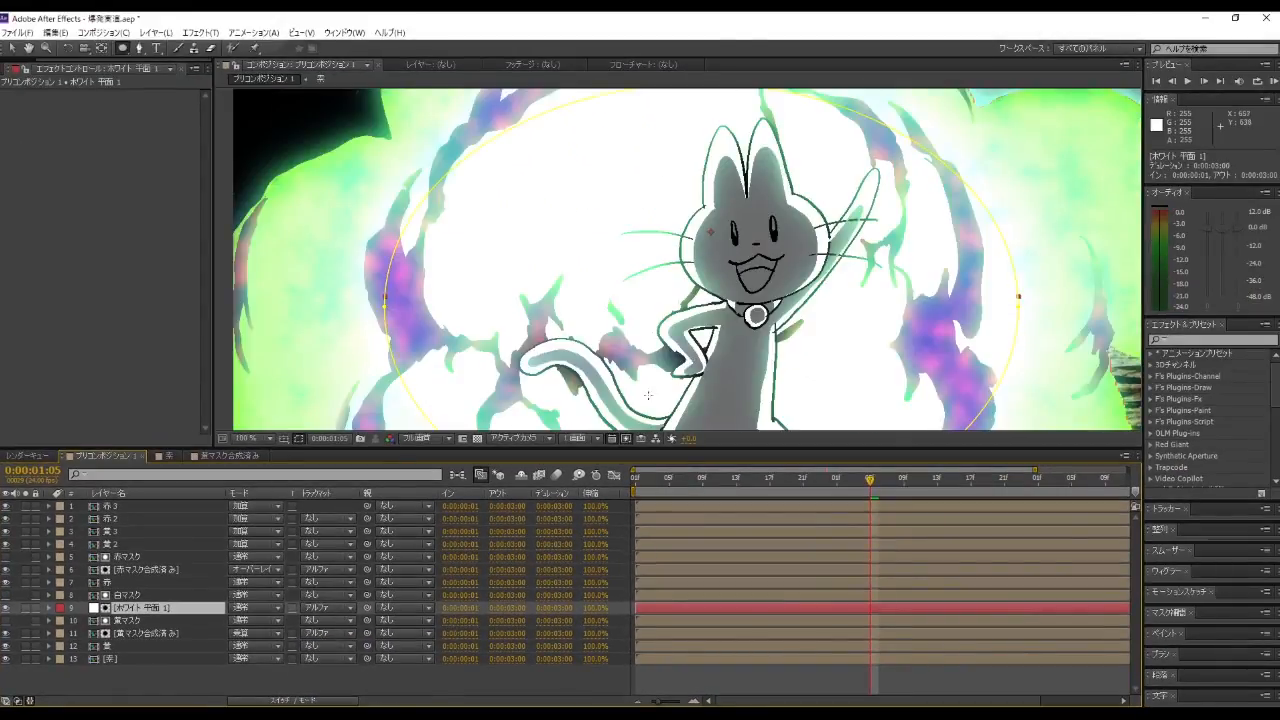
Step: Set the feather of the white solid's elliptical mask to 700 pixels
scroll(424, 297, down, 1)
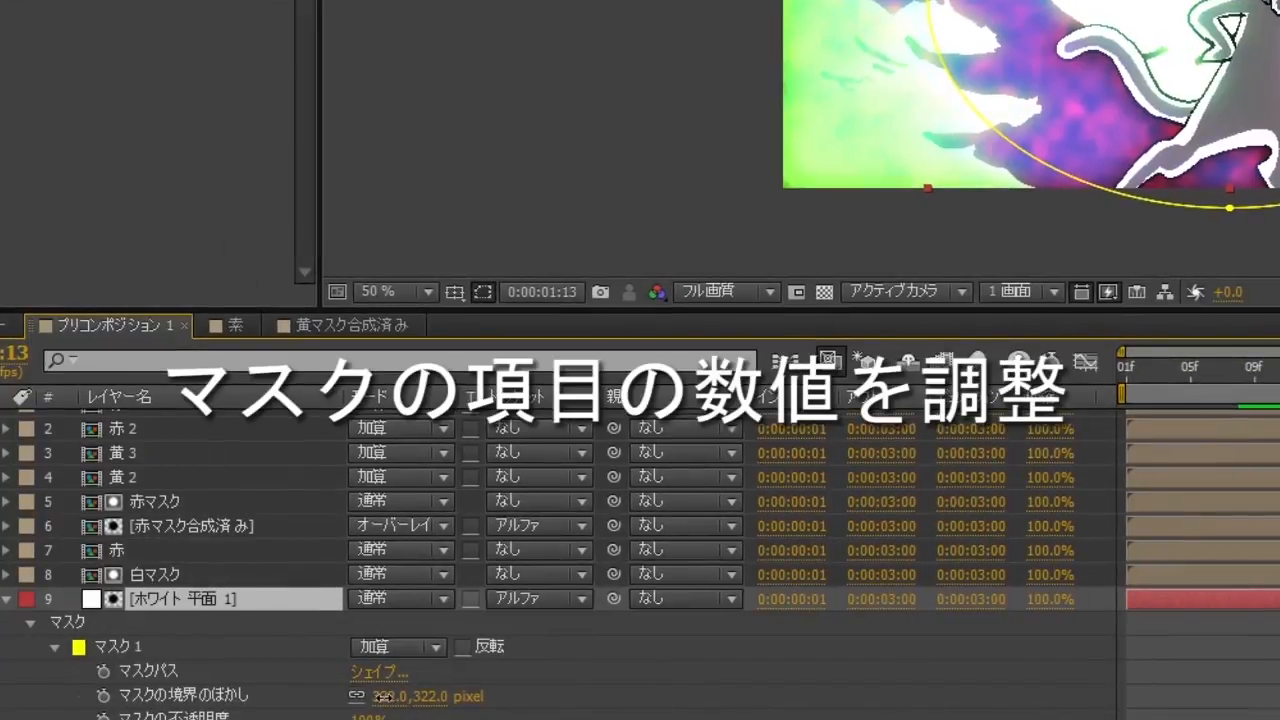
click(388, 698)
text(700)
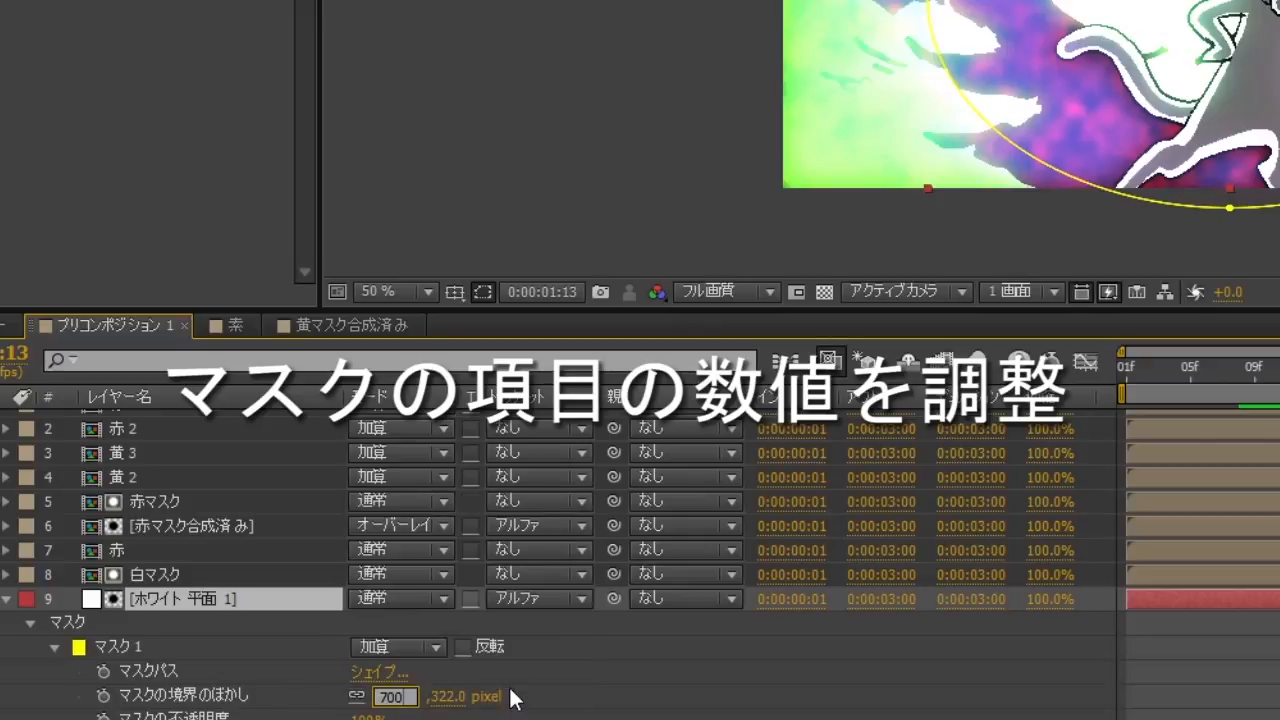
key(Return)
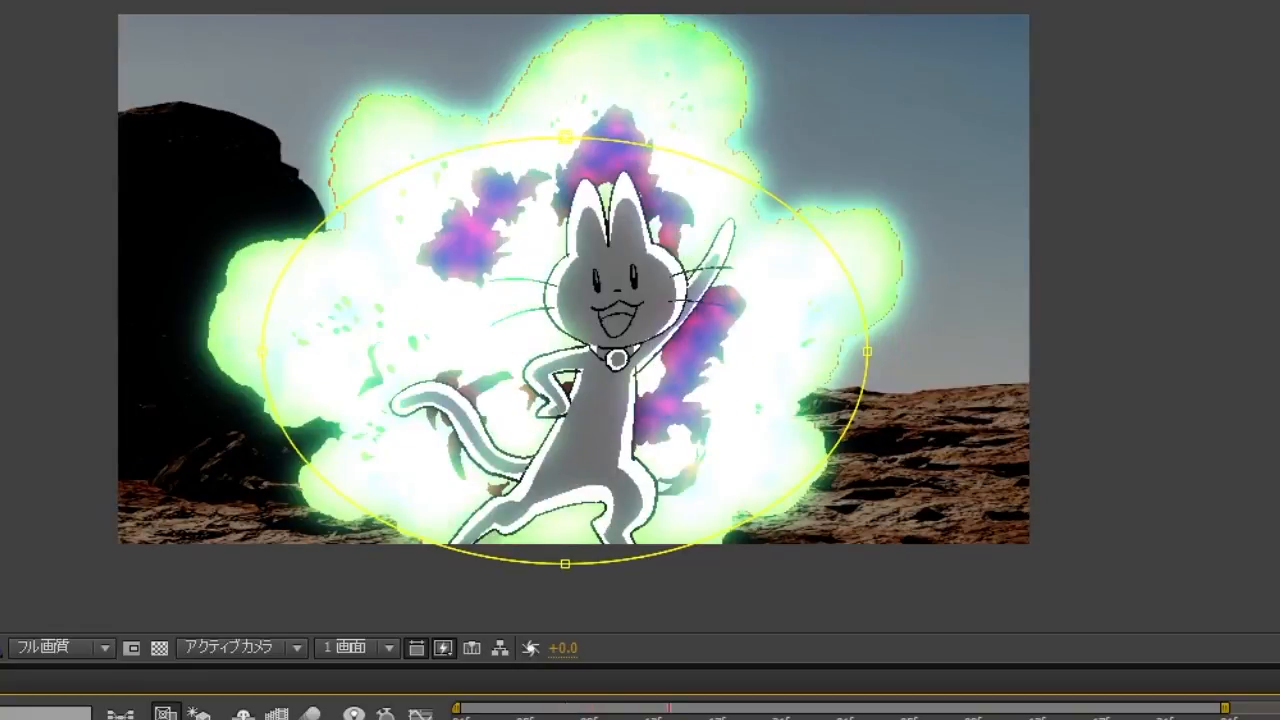
Step: Set the white solid's mask opacity to 0% at 0:00:00:08 and start keyframing it there
drag(700, 716, 575, 716)
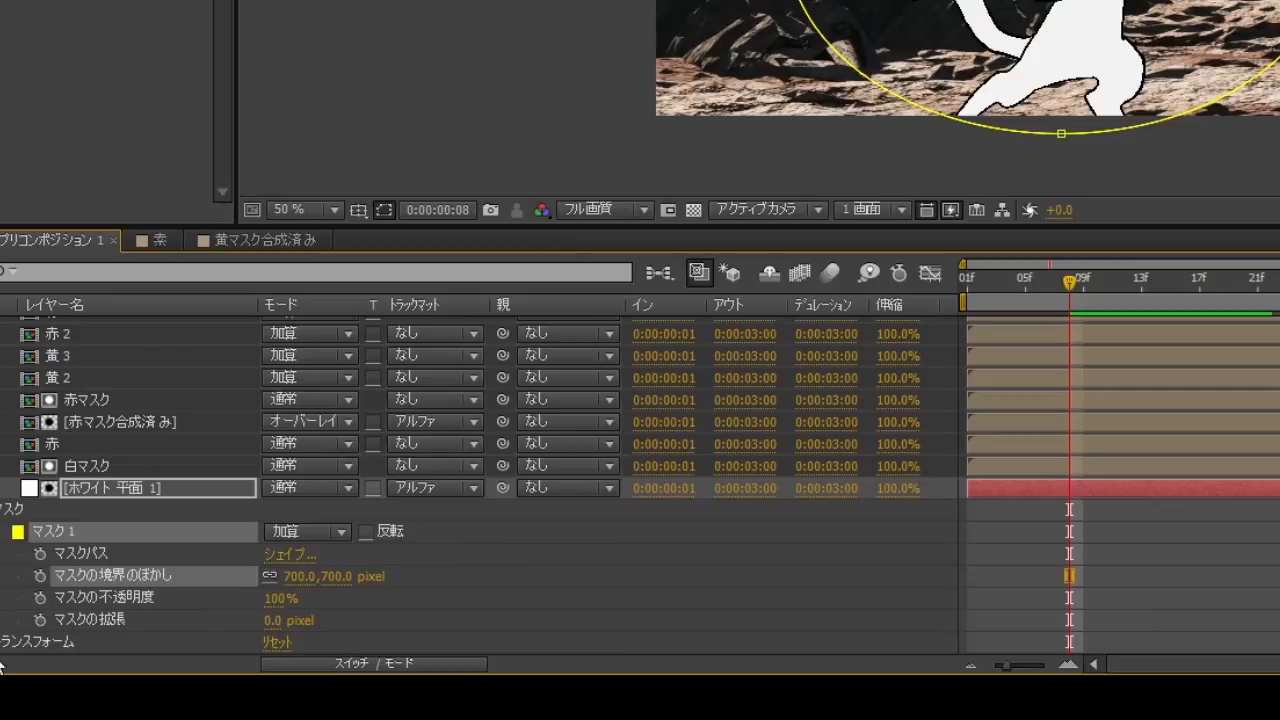
click(278, 600)
text(0)
key(Return)
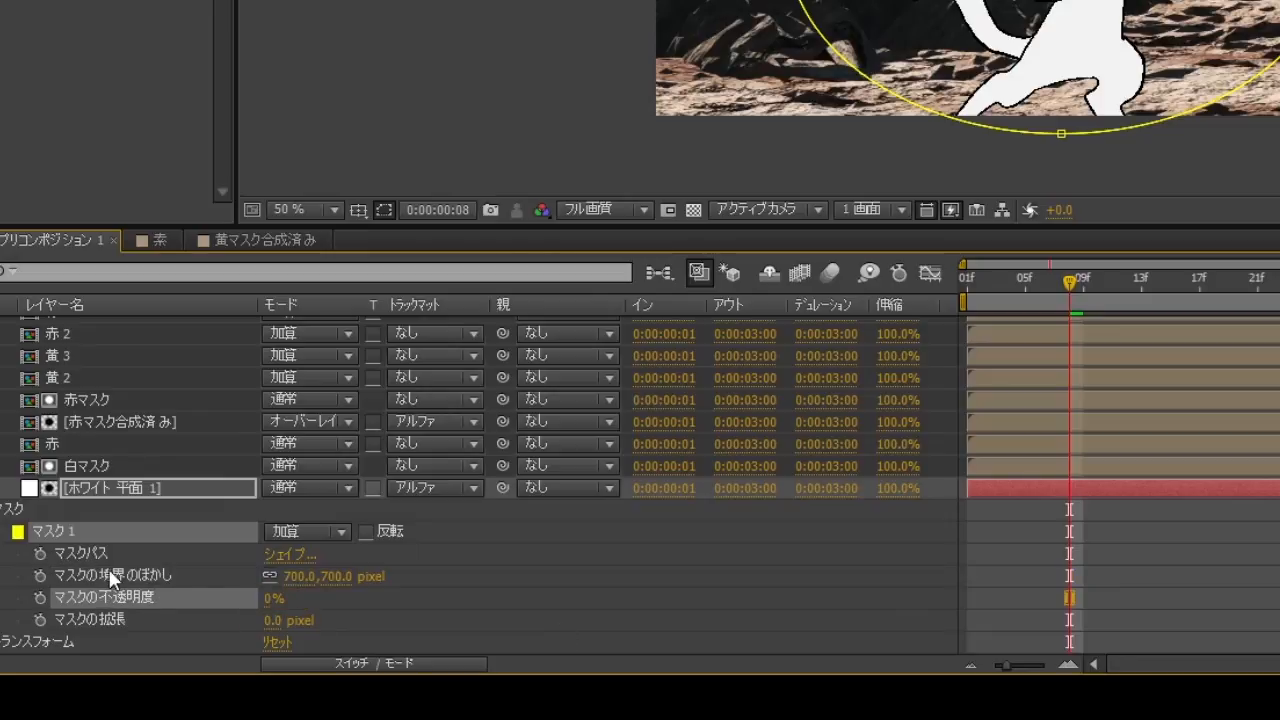
click(41, 599)
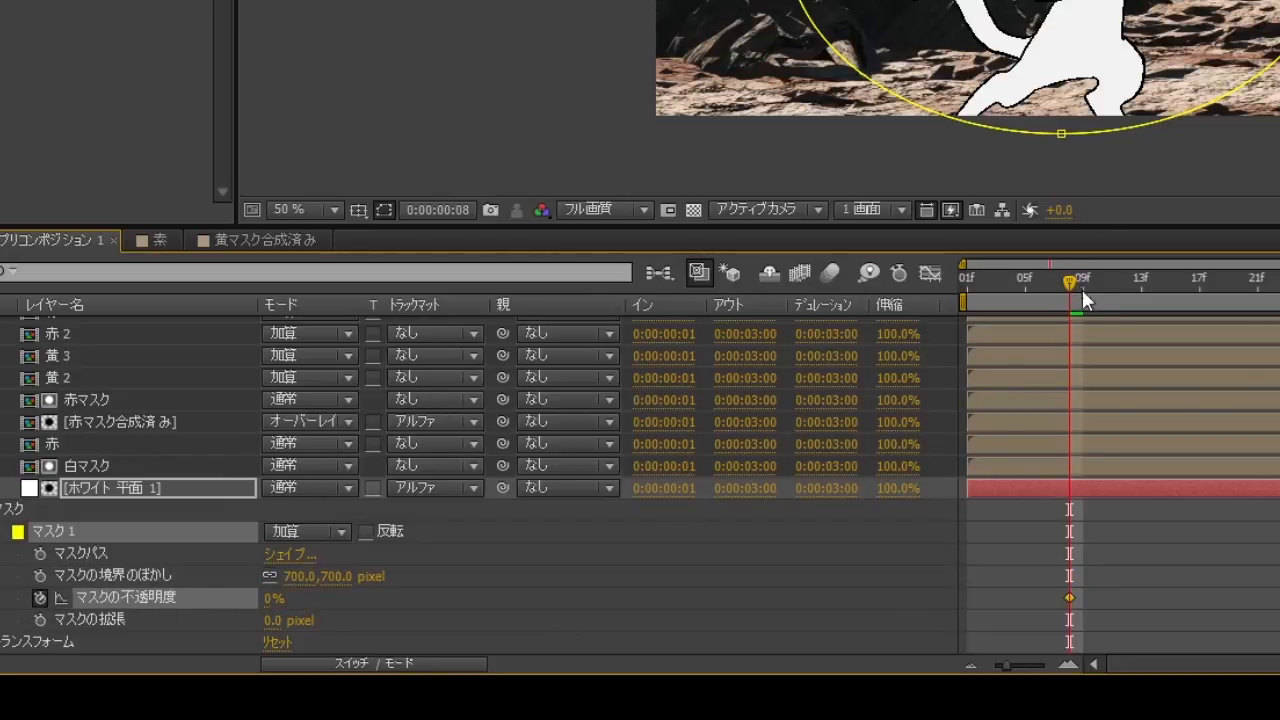
Step: Add a 50% mask opacity keyframe at 0:00:00:23 and shift it earlier to about 0:00:00:15
drag(1079, 276, 1276, 293)
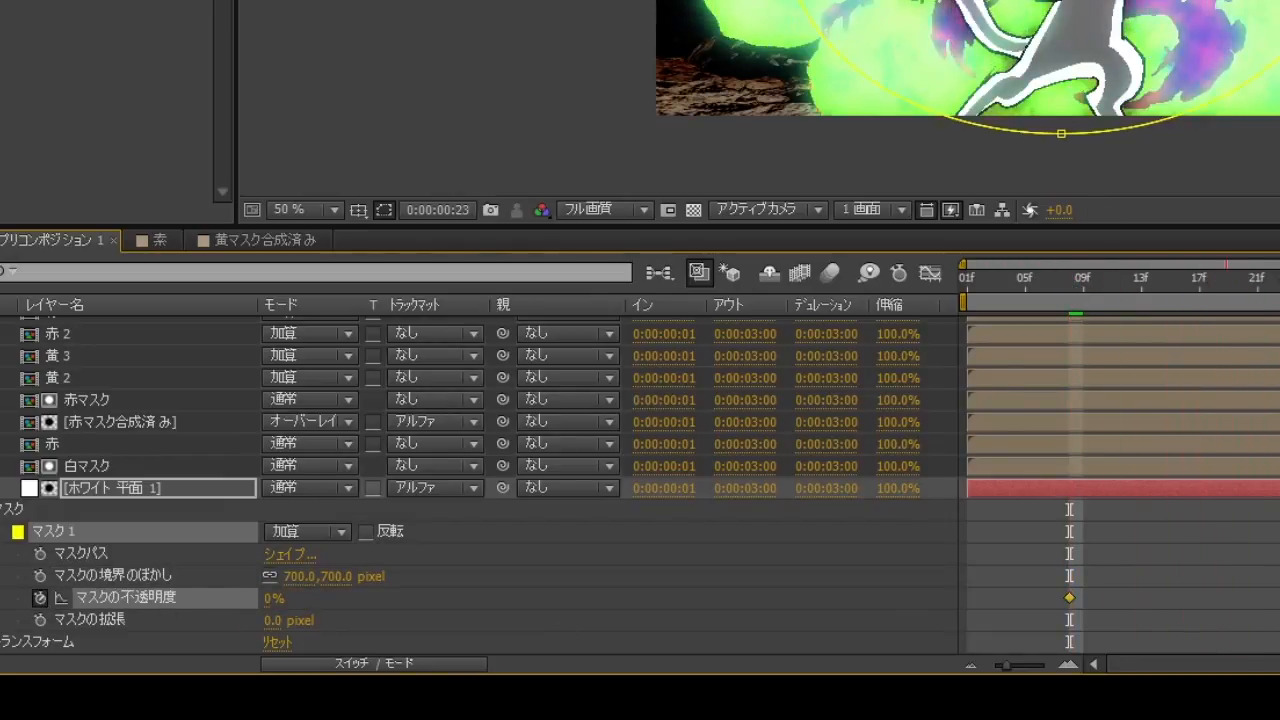
click(271, 600)
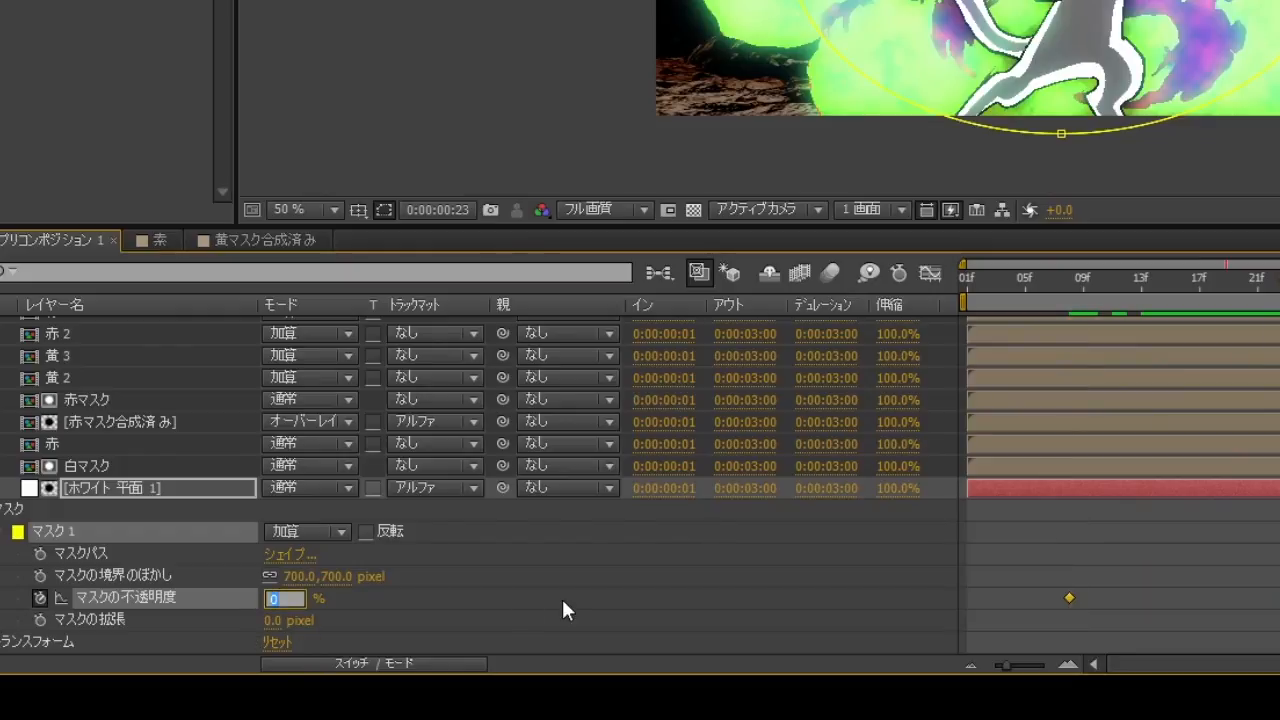
text(50)
key(Return)
key(Return)
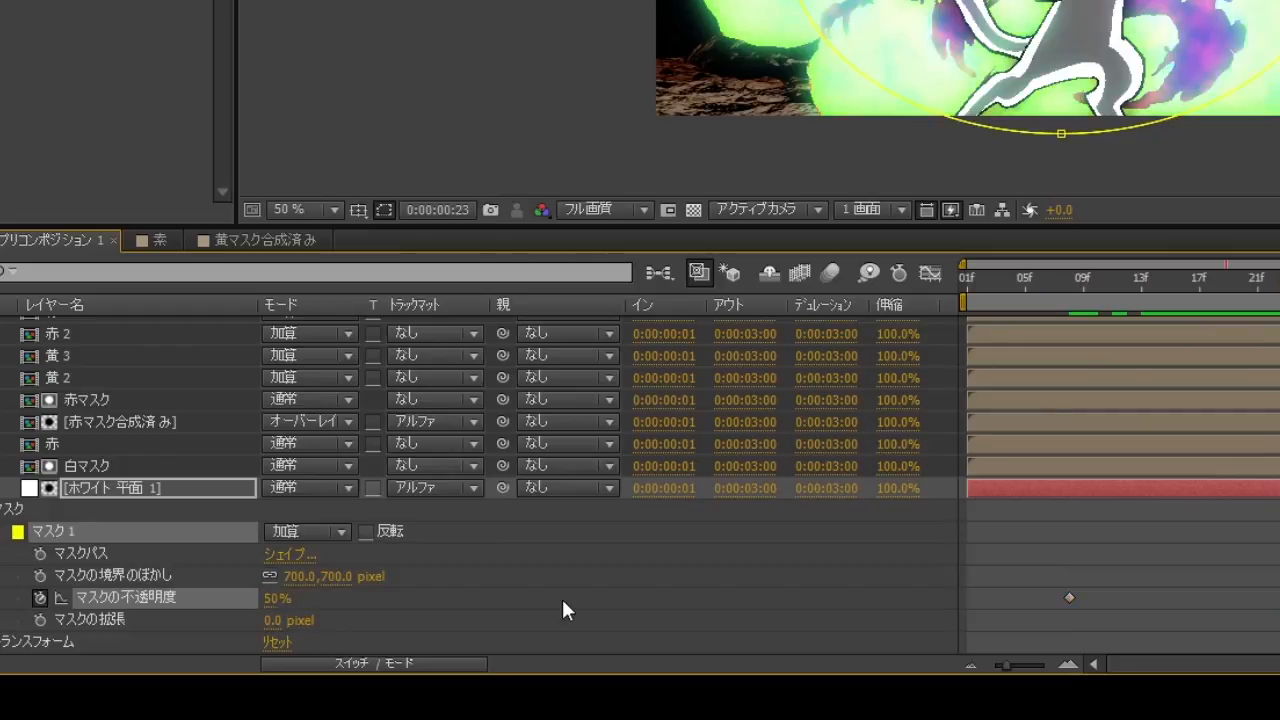
drag(1262, 300, 1229, 300)
drag(1274, 598, 1168, 600)
Step: Add an 80% mask opacity keyframe on the white solid at 0:00:01:03
drag(1020, 320, 1279, 346)
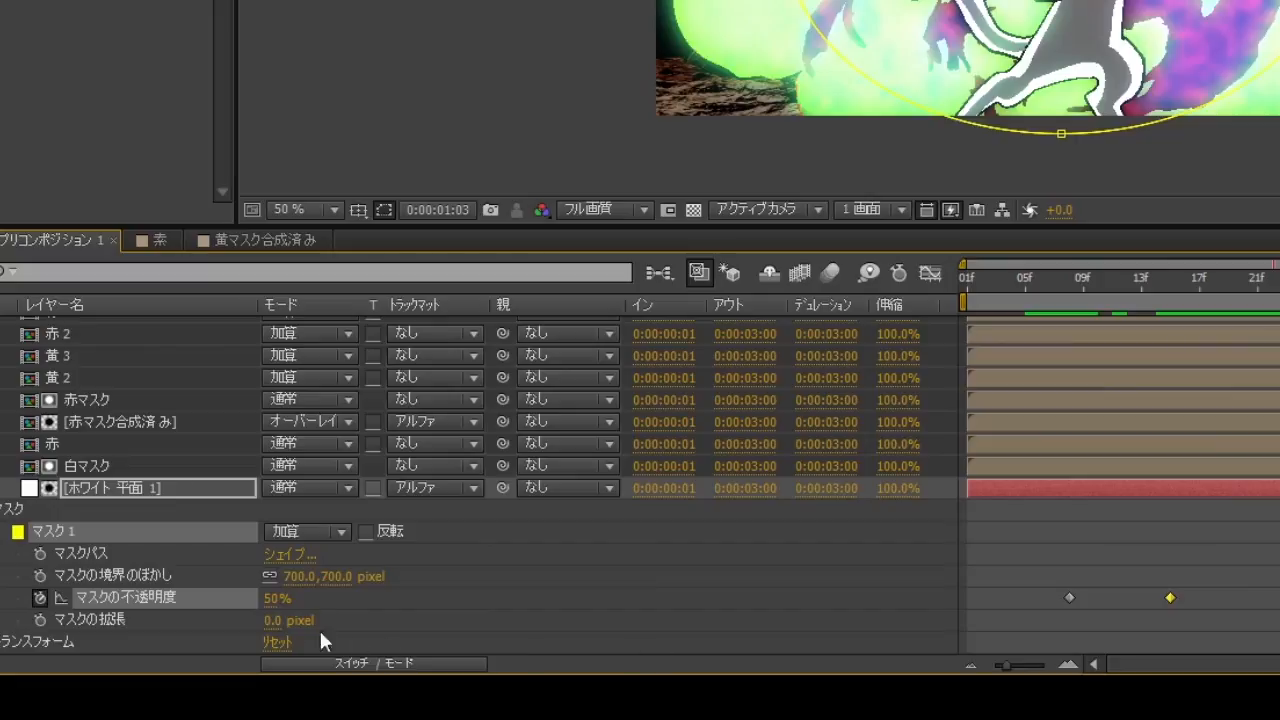
click(277, 599)
text(80)
key(Return)
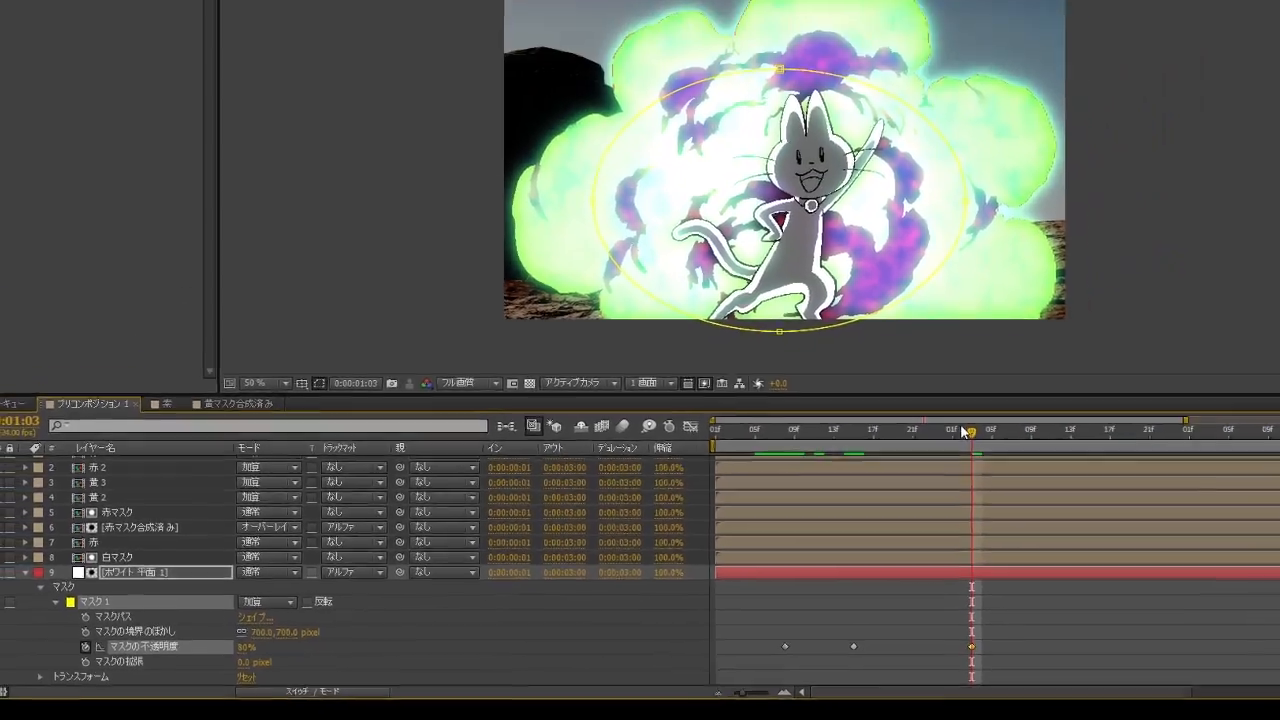
Step: Preview the explosion with the white glow fading in, and collapse the white solid's properties
drag(963, 431, 960, 462)
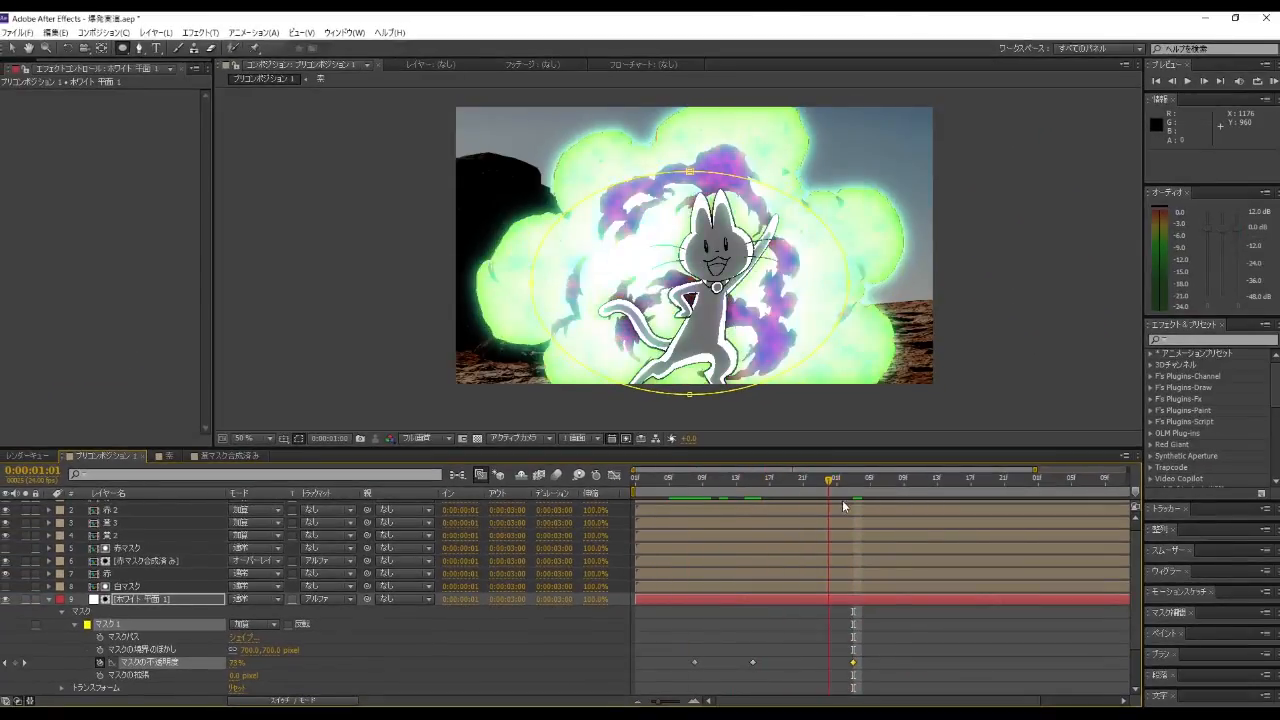
key(space)
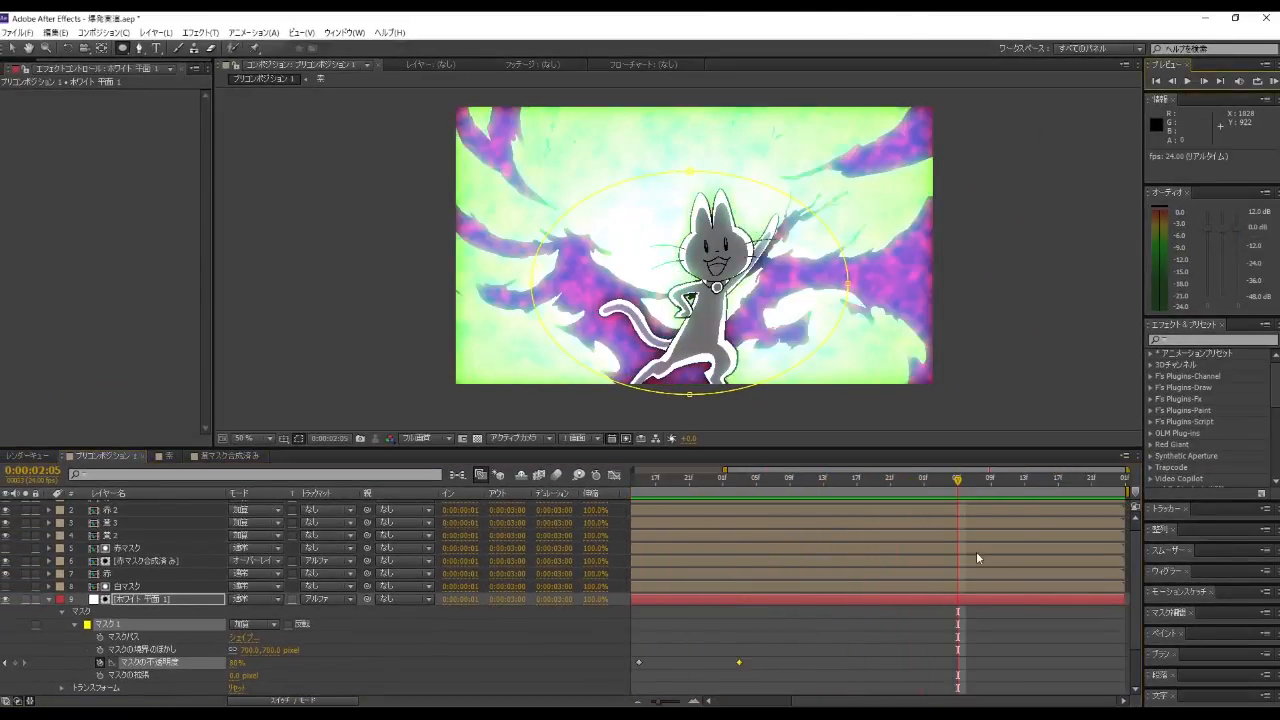
drag(956, 483, 877, 489)
drag(641, 503, 803, 509)
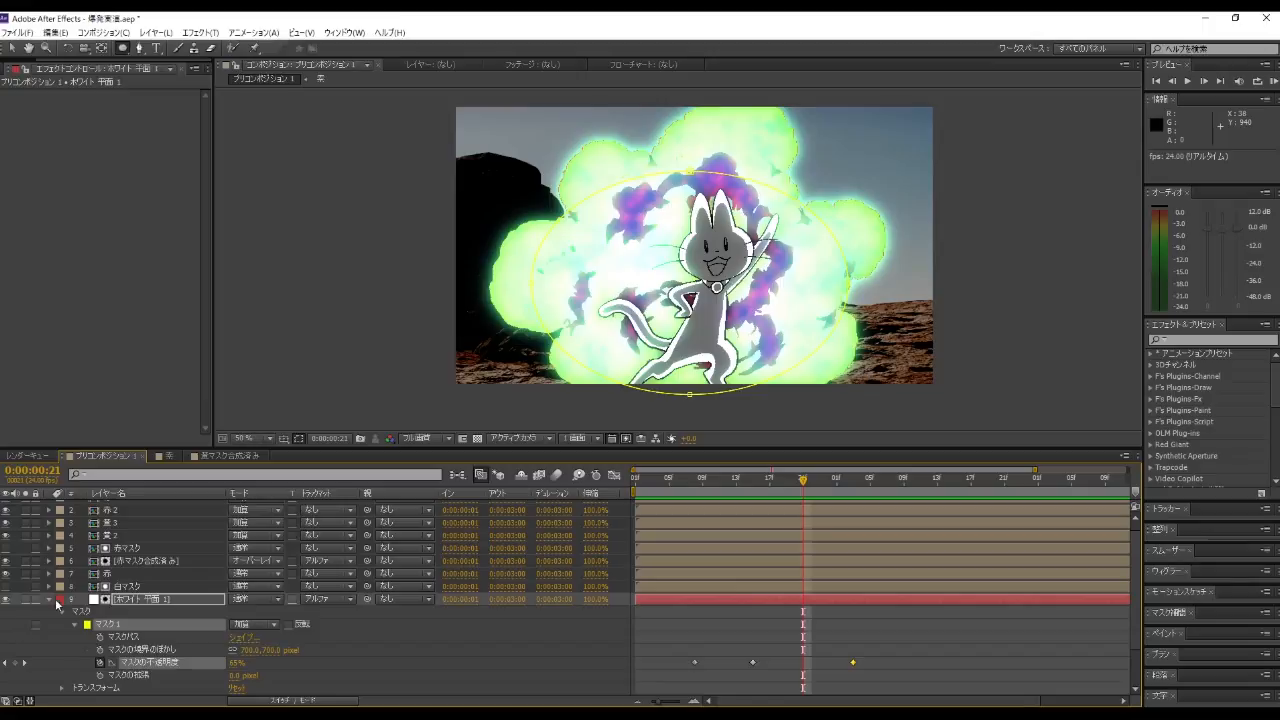
click(48, 600)
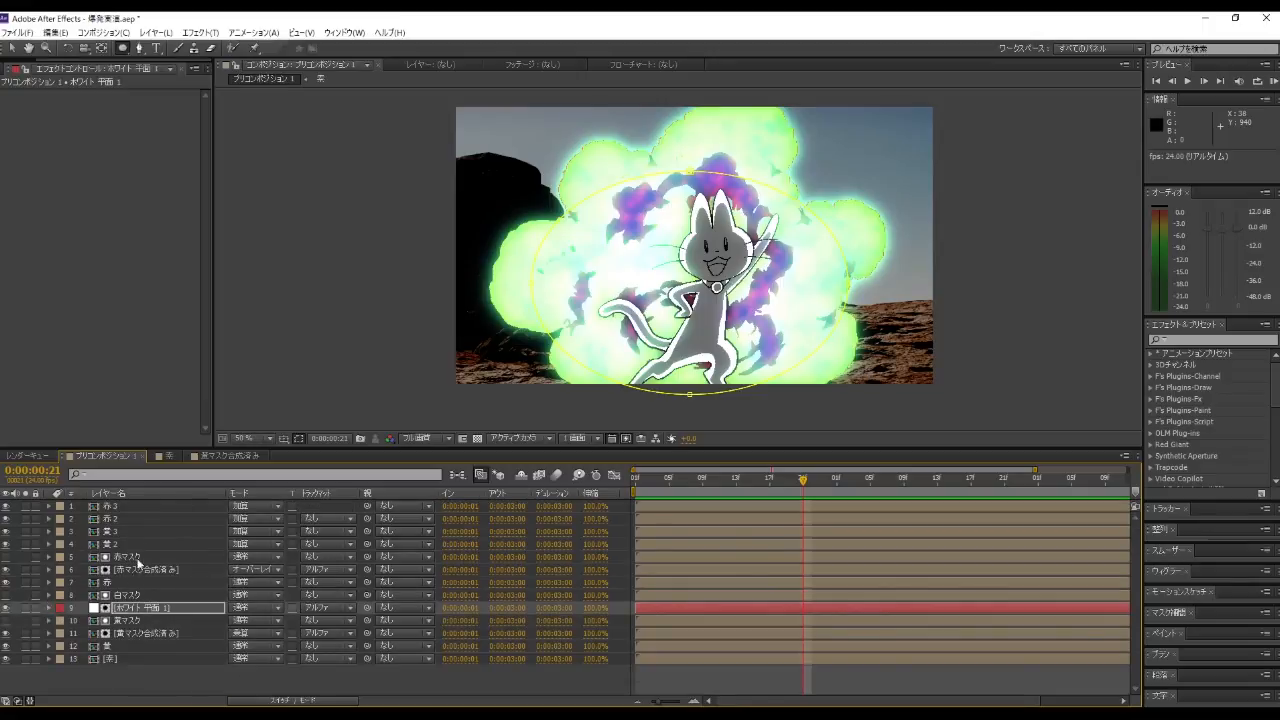
Step: Change the Fill (塗り) effect colour of the 赤 layer to the brighter red A51F1F
click(129, 585)
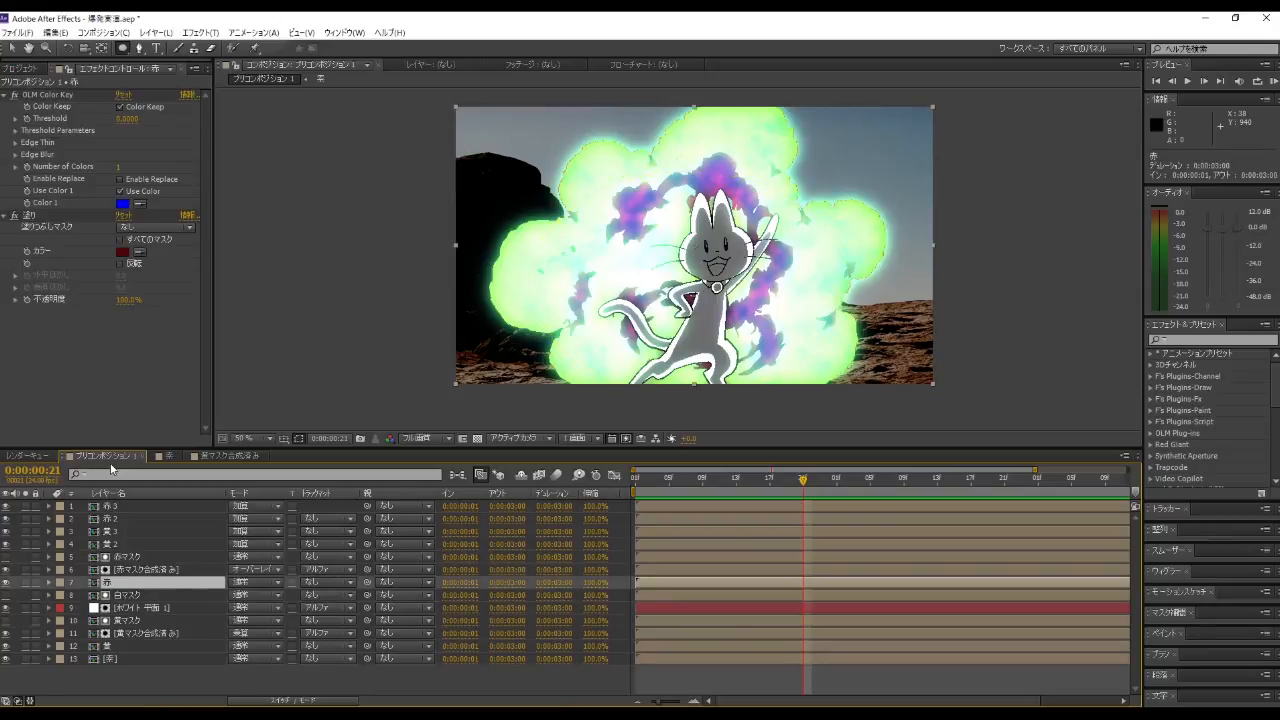
click(123, 252)
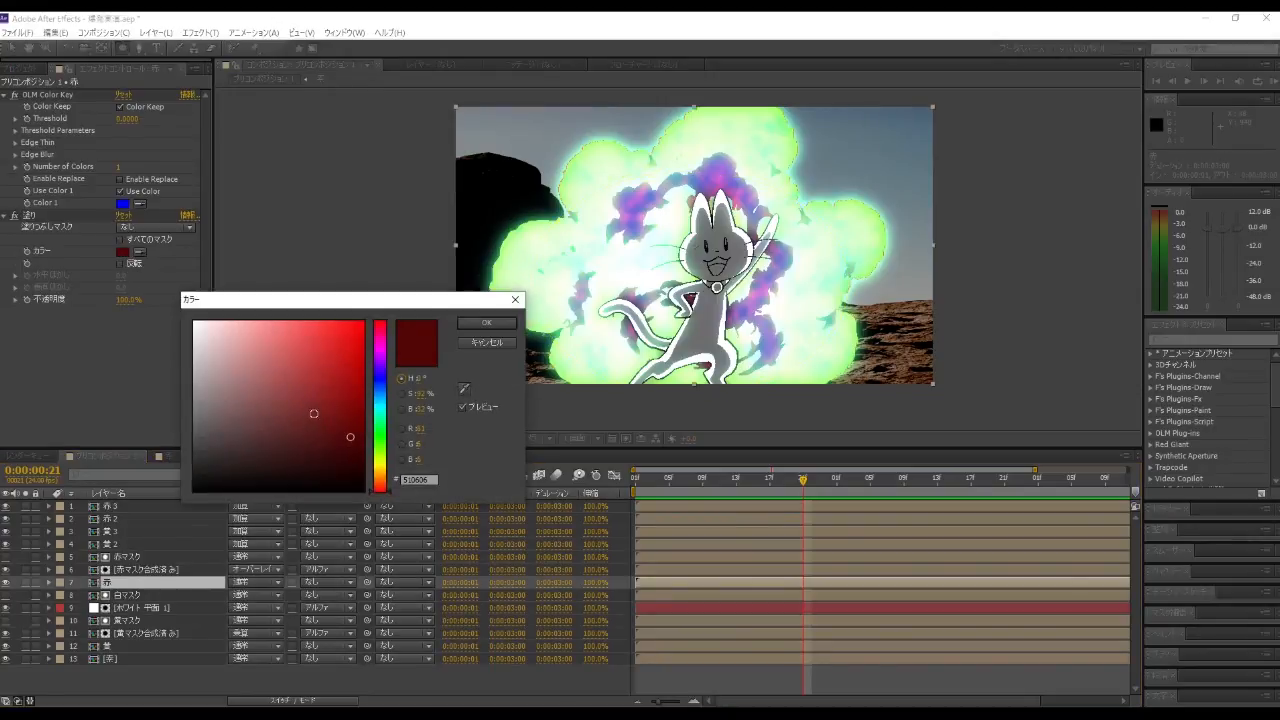
click(331, 380)
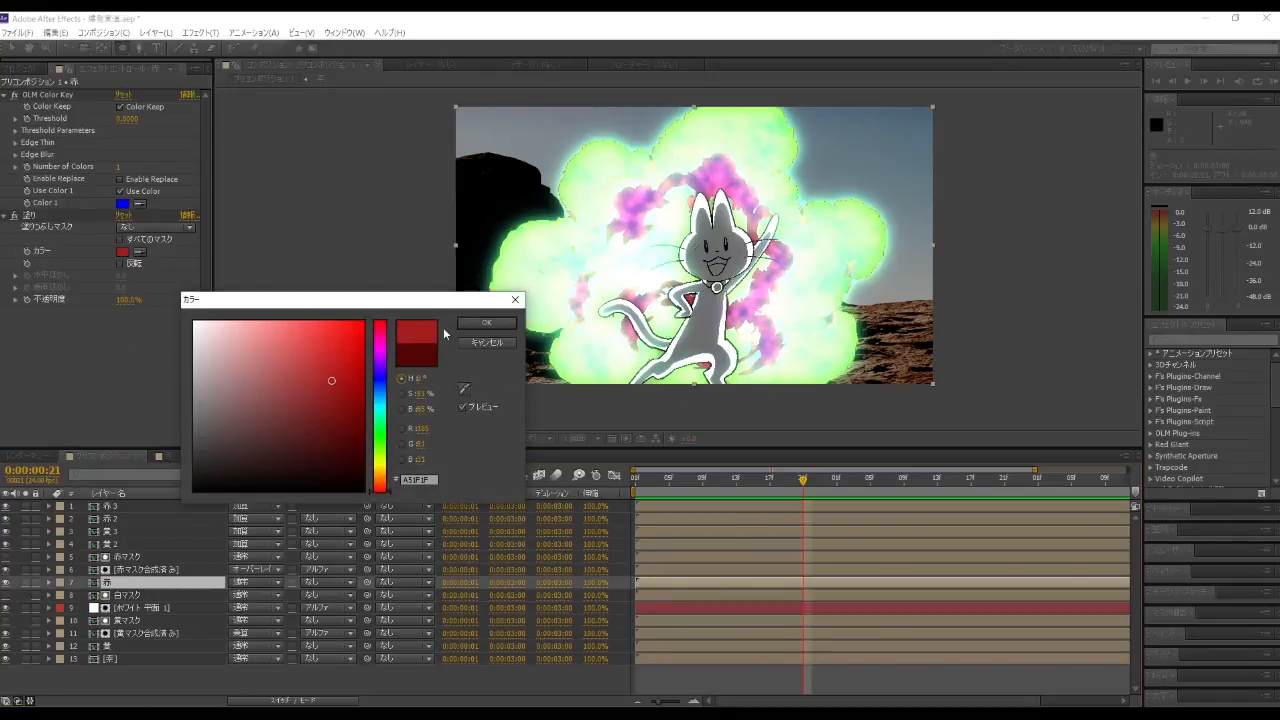
click(476, 327)
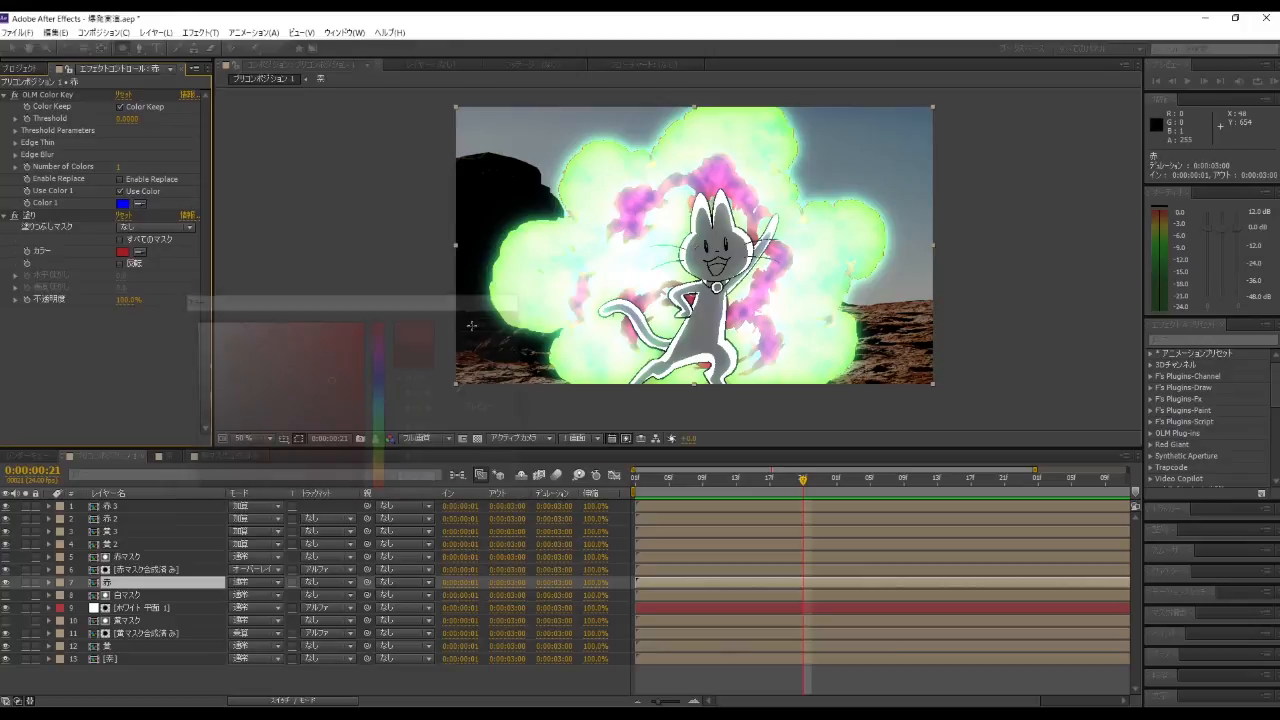
Step: Change the Fill (塗り) effect colour of the 赤 2 layer to the light purple BC6ED9
click(126, 521)
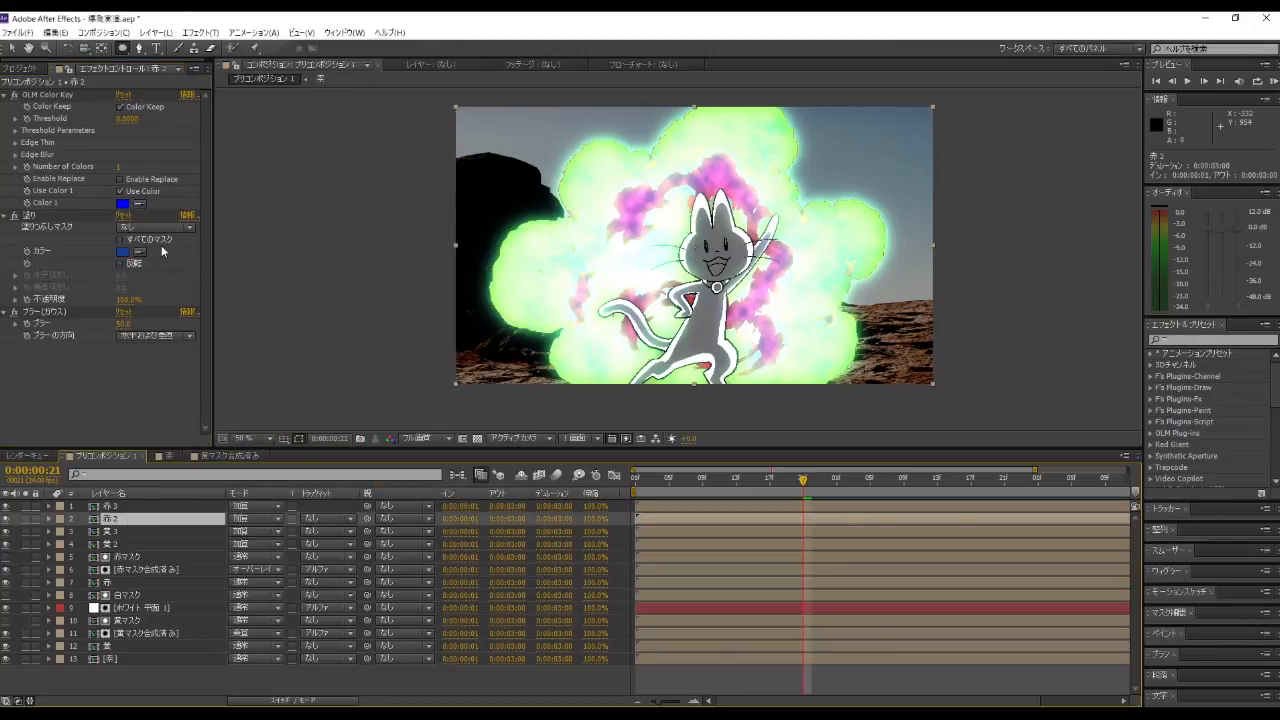
click(123, 253)
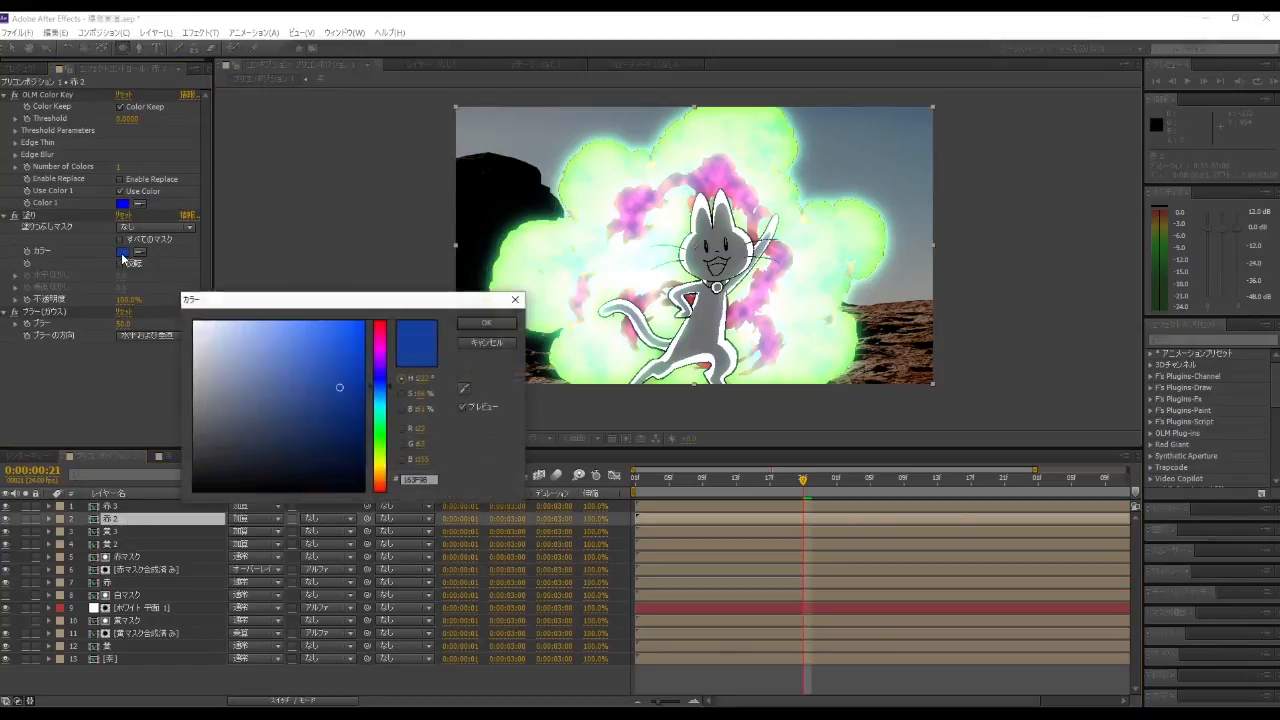
click(283, 354)
drag(283, 354, 288, 359)
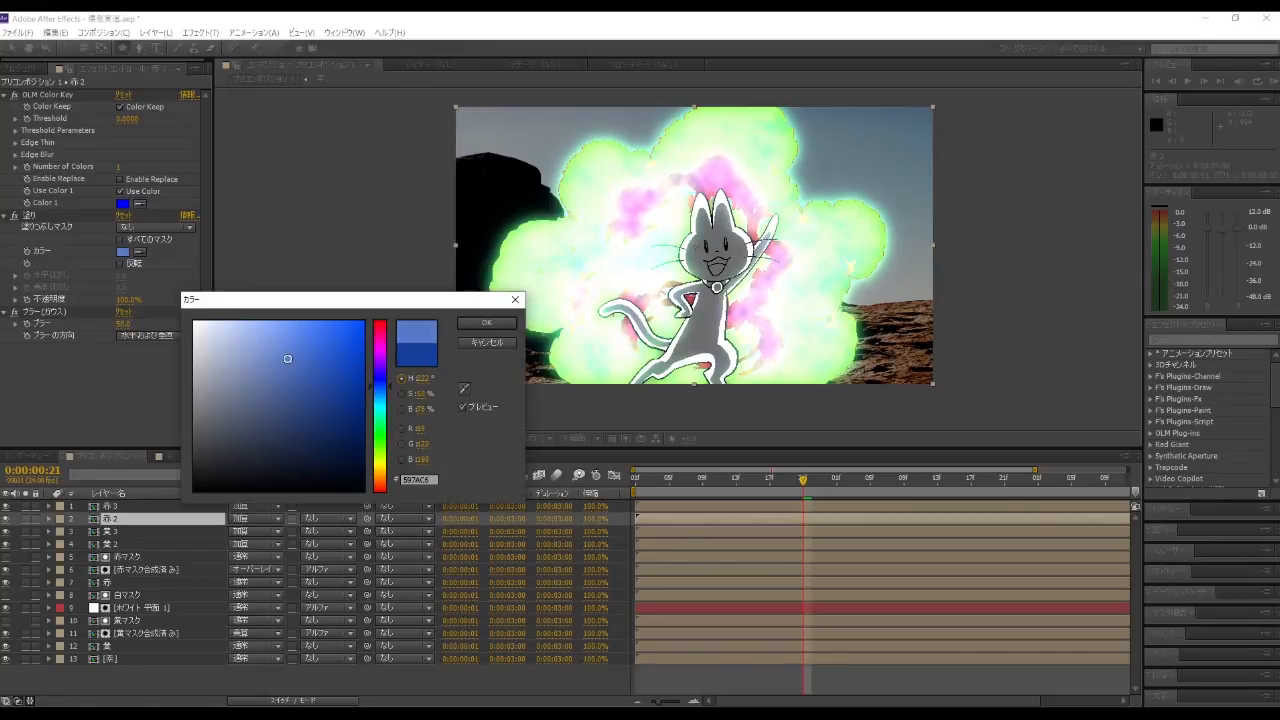
drag(377, 388, 377, 362)
drag(283, 355, 278, 346)
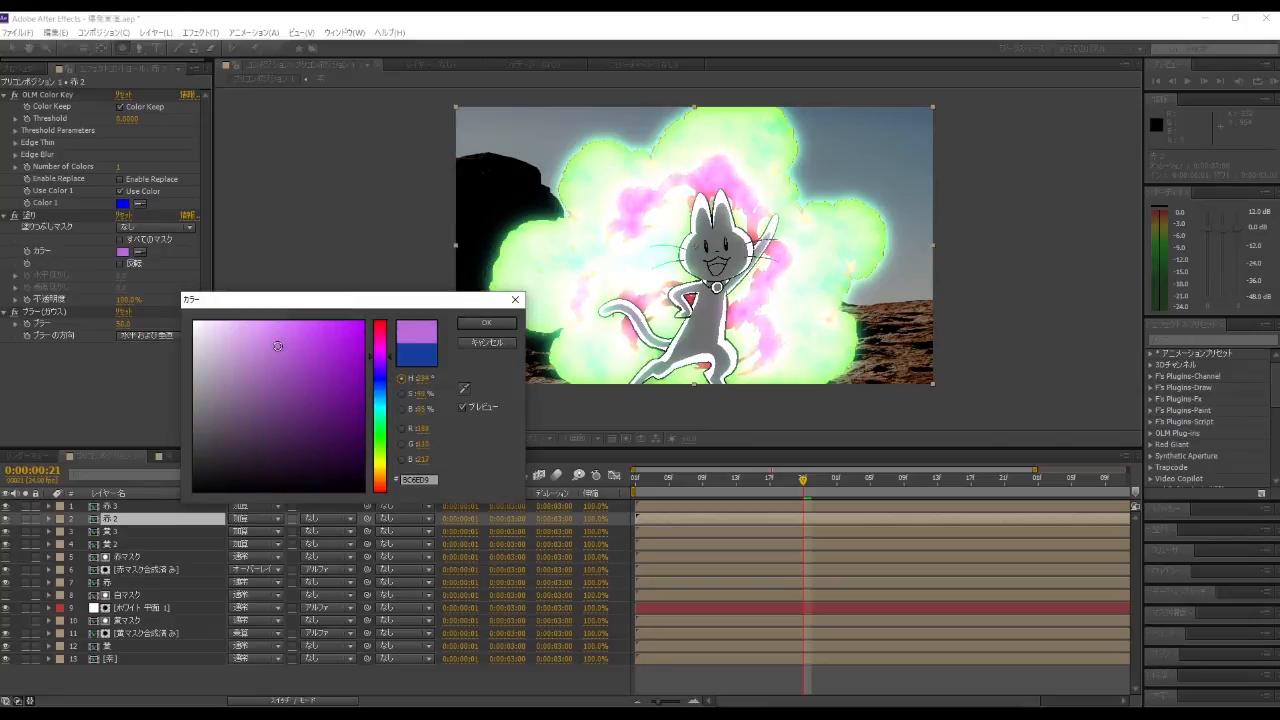
click(486, 324)
Step: Change the Fill effect colour of the 赤 3 layer to the brighter pink B23A7B and preview the explosion from the start
click(127, 506)
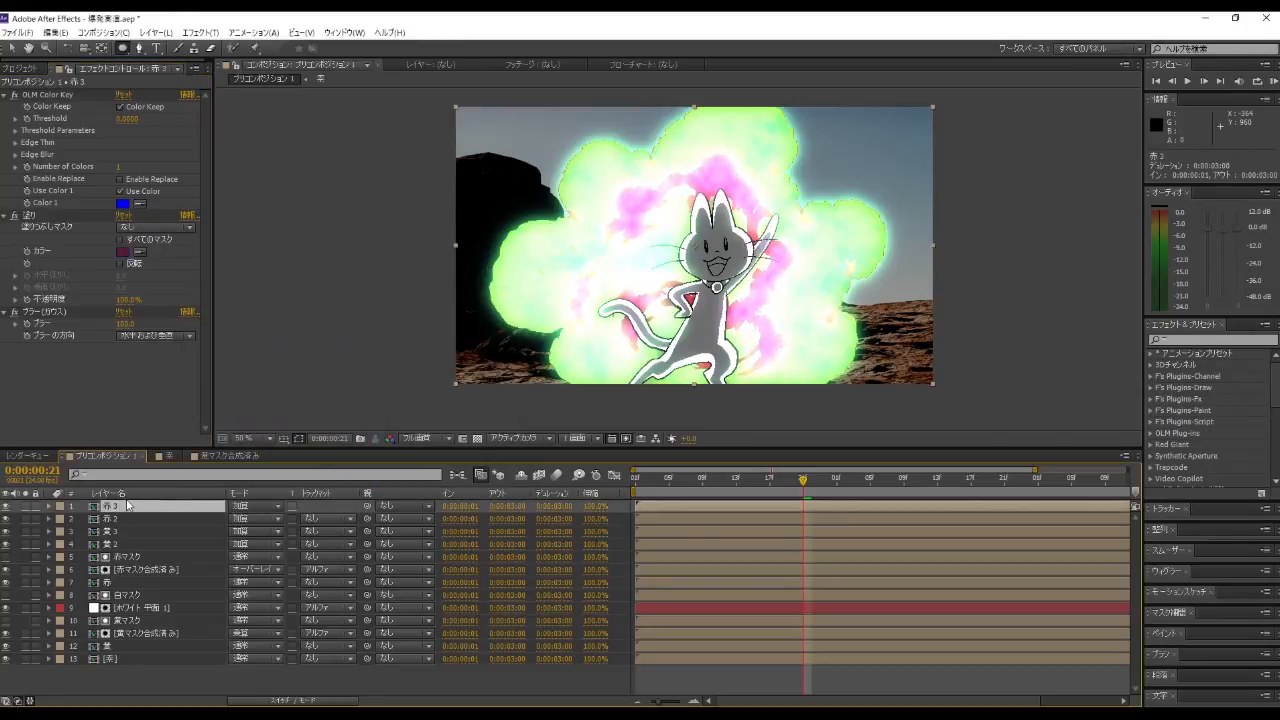
click(122, 250)
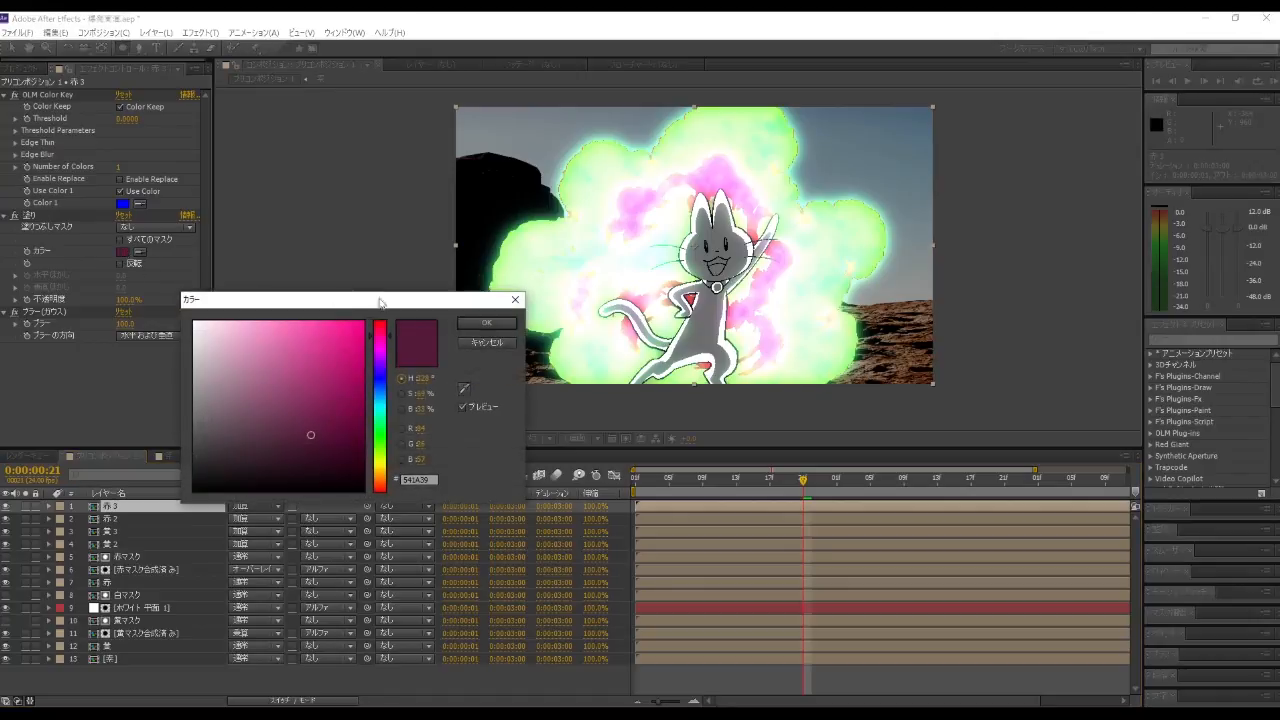
drag(311, 435, 308, 372)
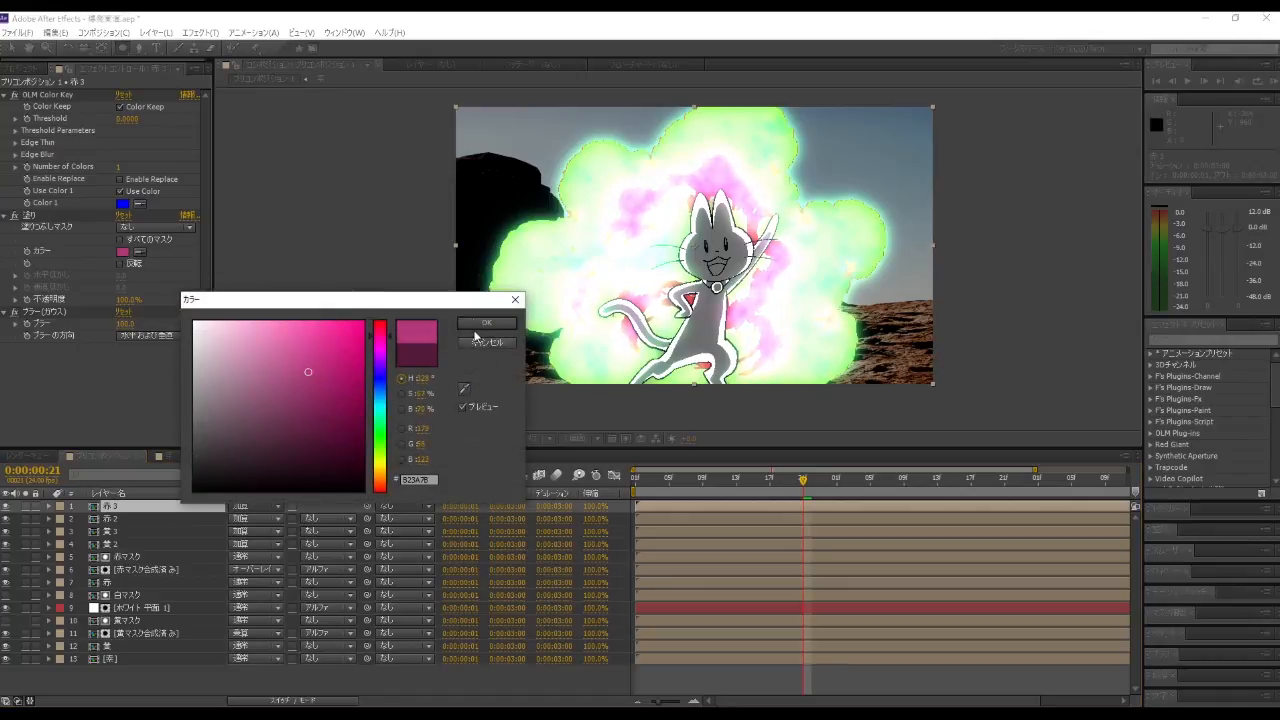
click(473, 325)
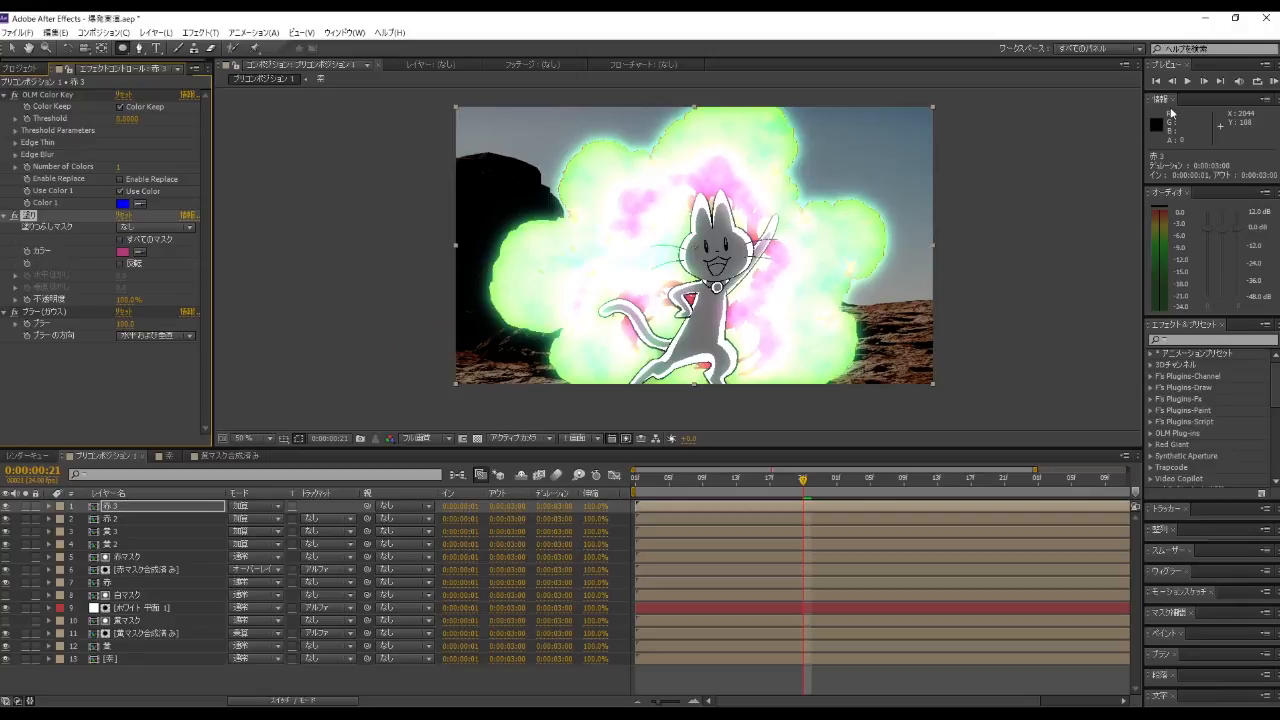
click(1155, 81)
click(1187, 81)
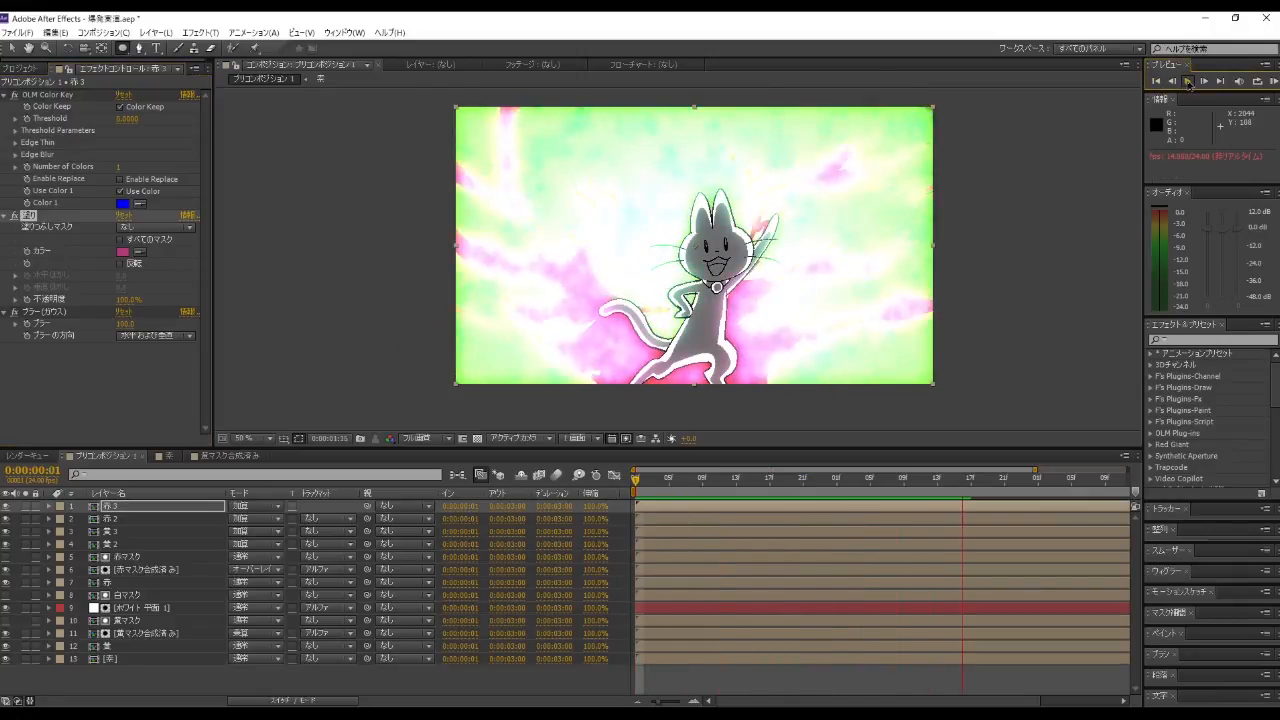
Step: Change the Fill effect colour of the 黄 layer to a bright, pale yellow-green
click(120, 645)
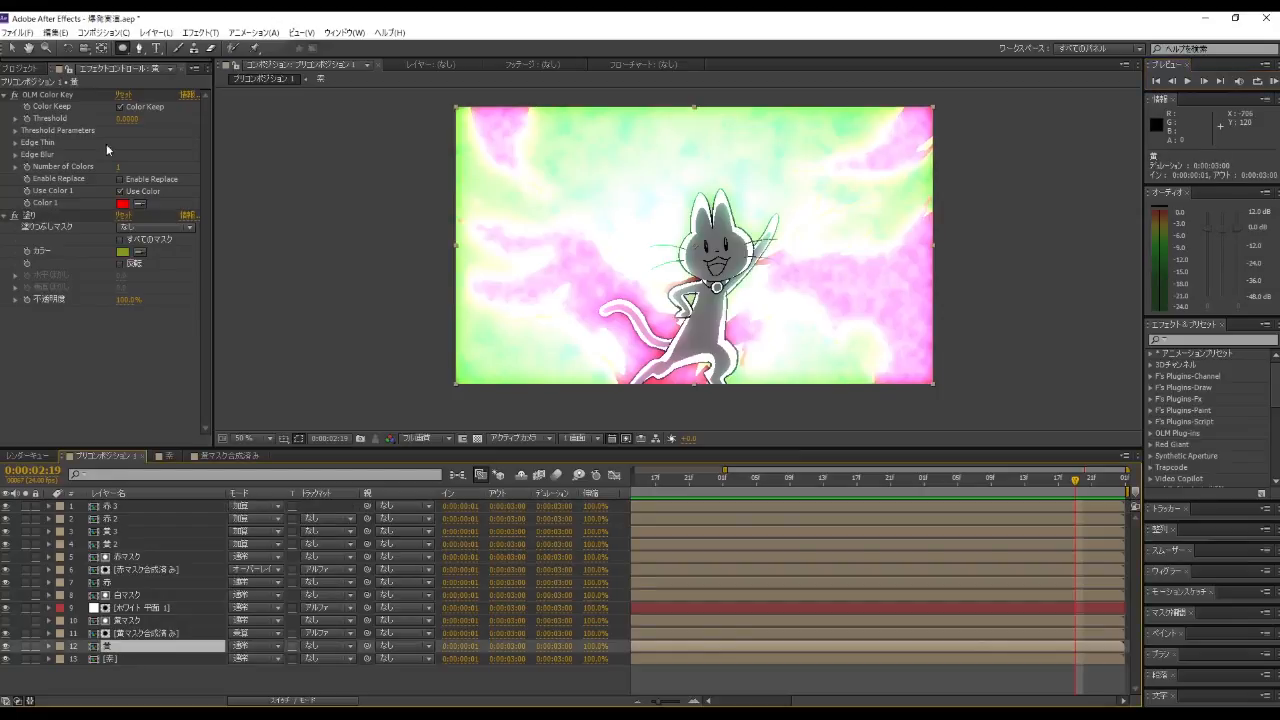
click(123, 252)
drag(336, 344, 334, 305)
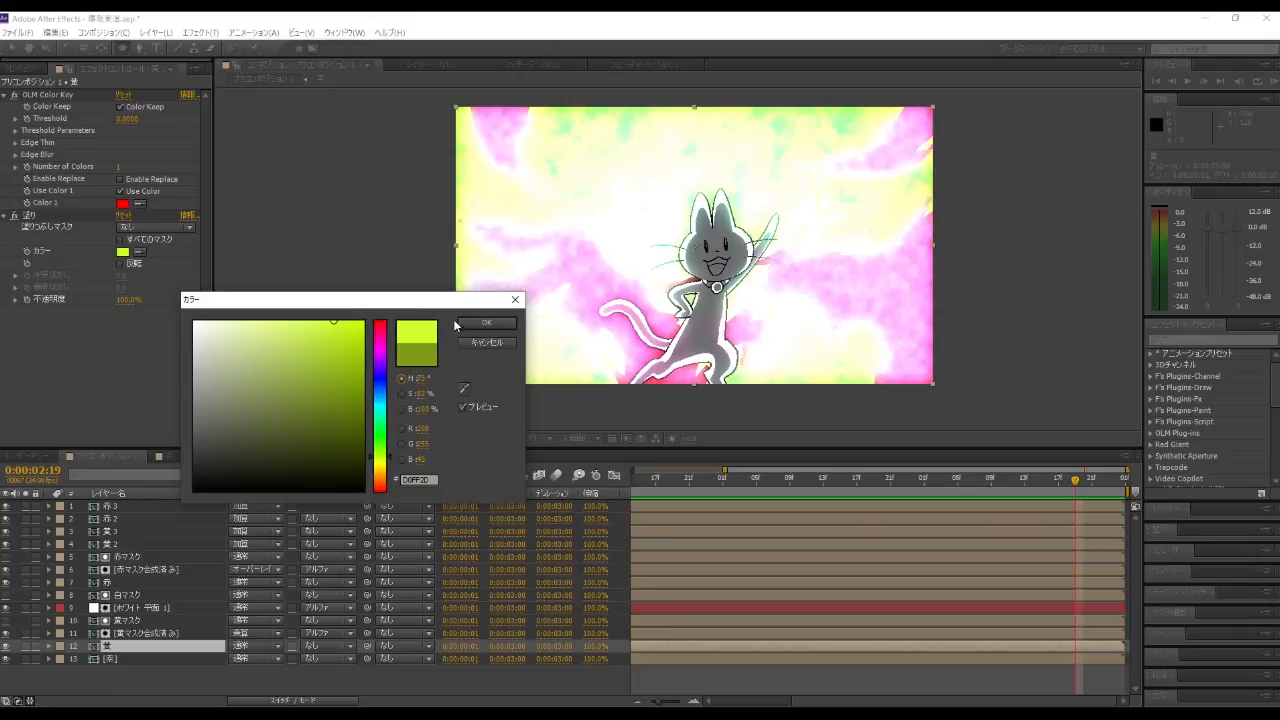
mouse_move(368, 321)
mouse_down()
mouse_move(280, 309)
mouse_move(250, 290)
mouse_move(268, 291)
mouse_up()
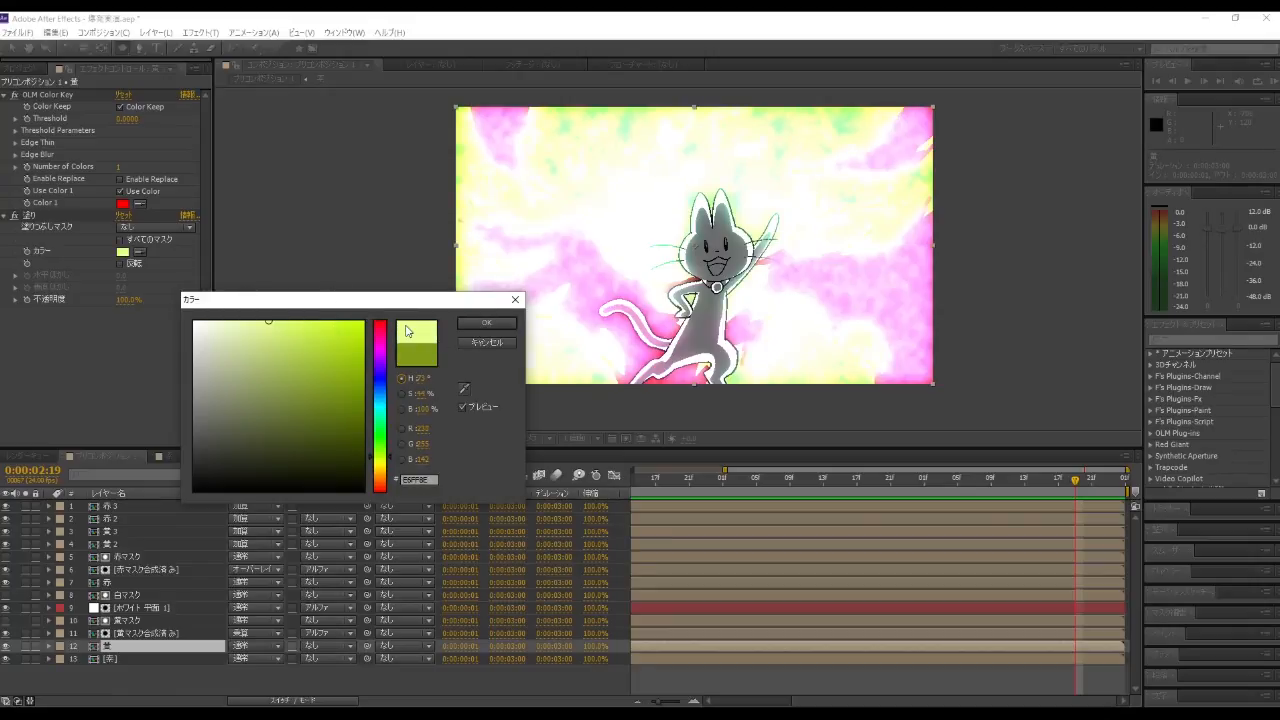
click(487, 323)
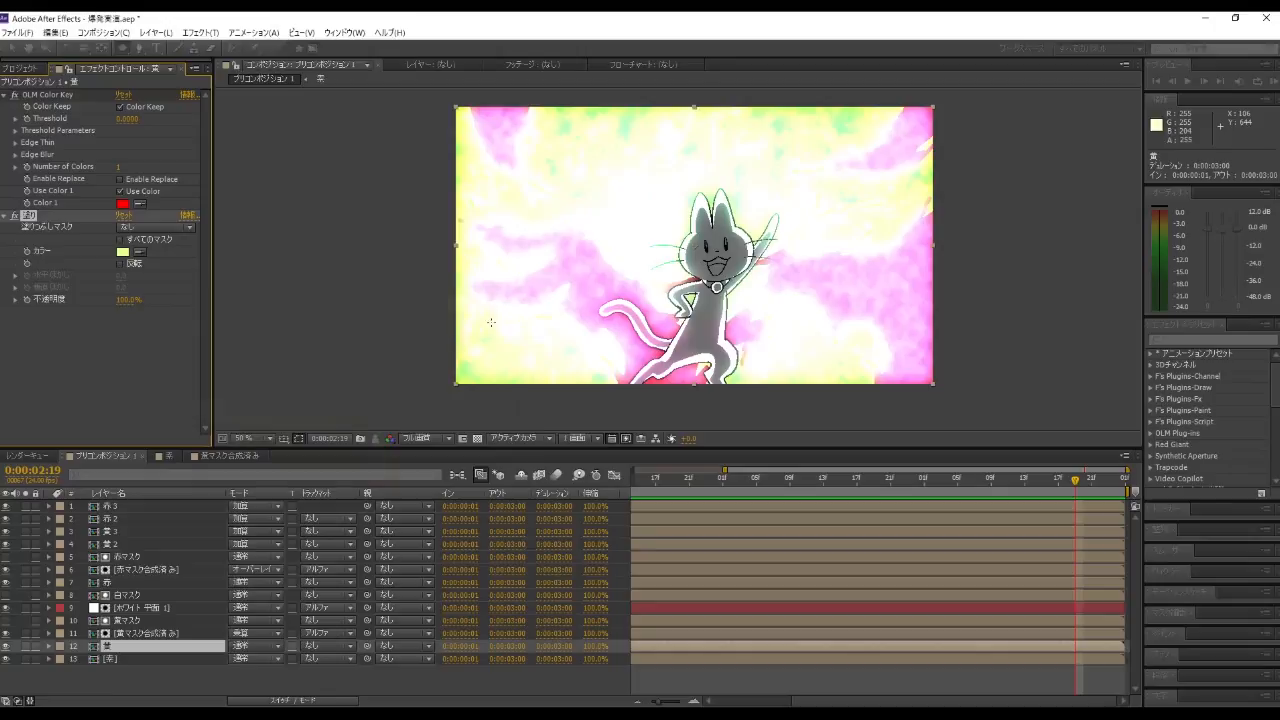
Step: Change the Fill effect colour of the 黄 2 layer to the lighter green 65E068
click(126, 545)
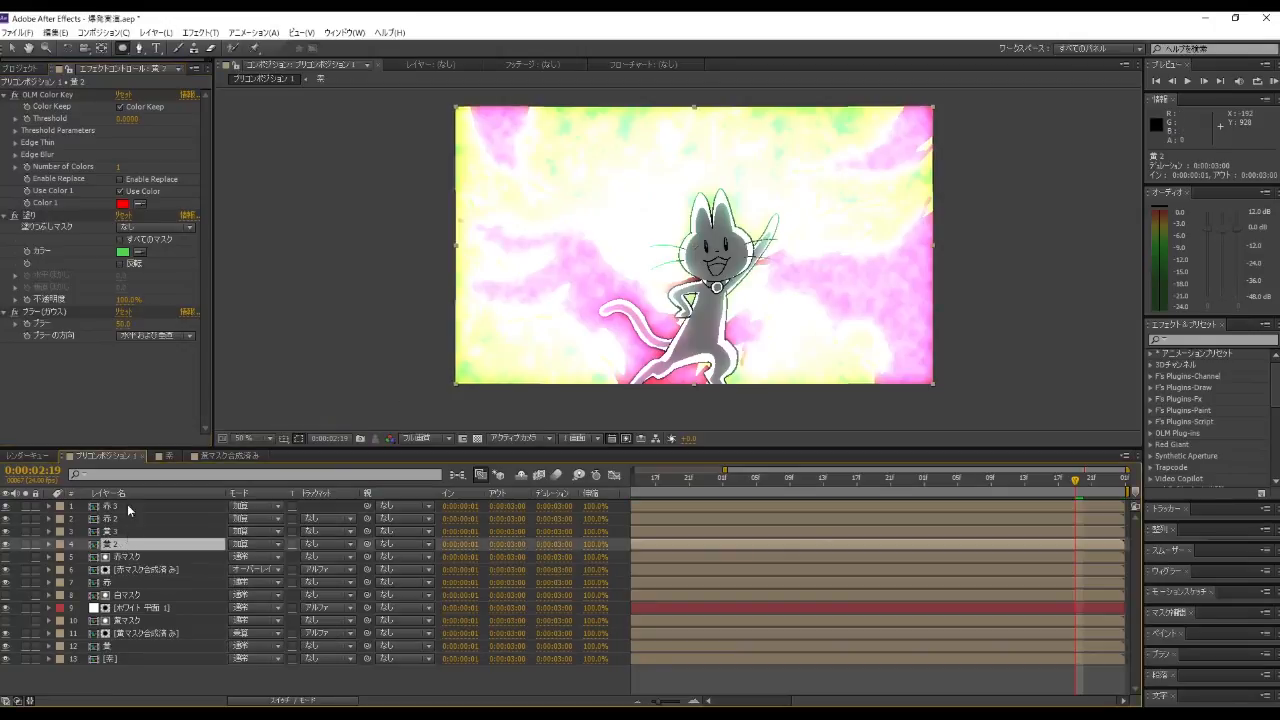
click(122, 252)
mouse_move(309, 343)
mouse_down()
mouse_move(265, 335)
mouse_move(286, 342)
mouse_up()
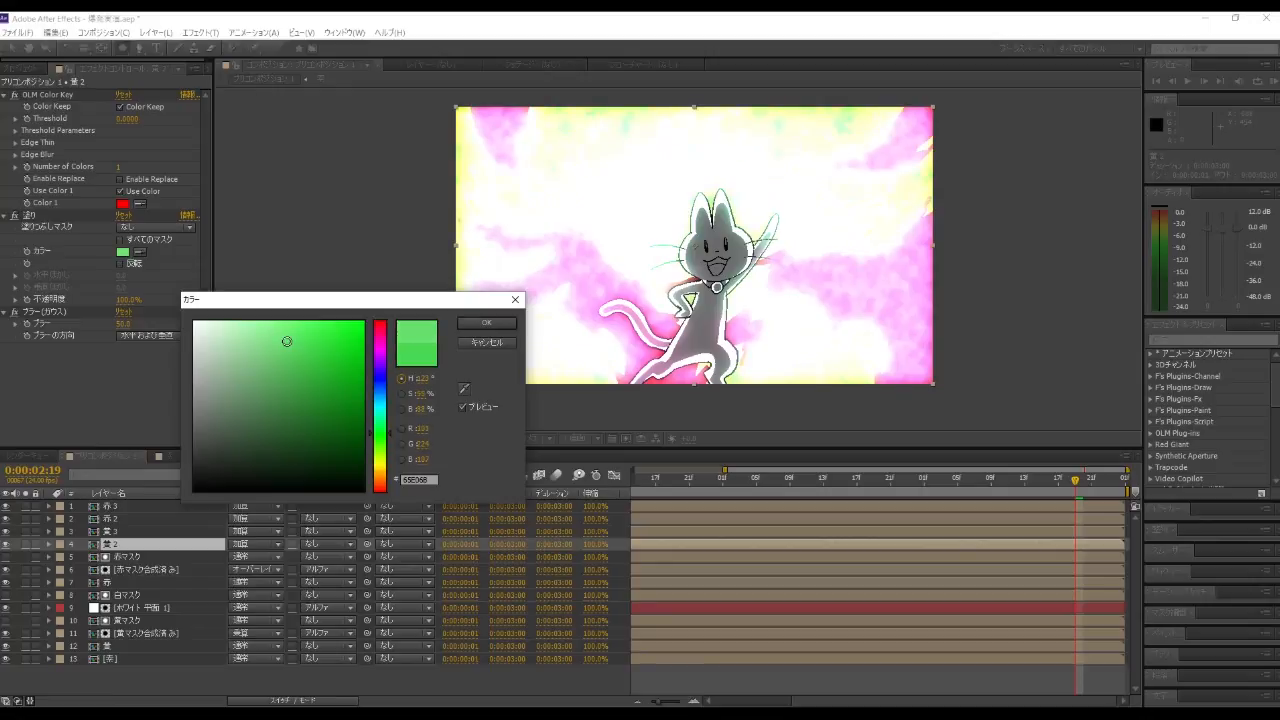
click(478, 324)
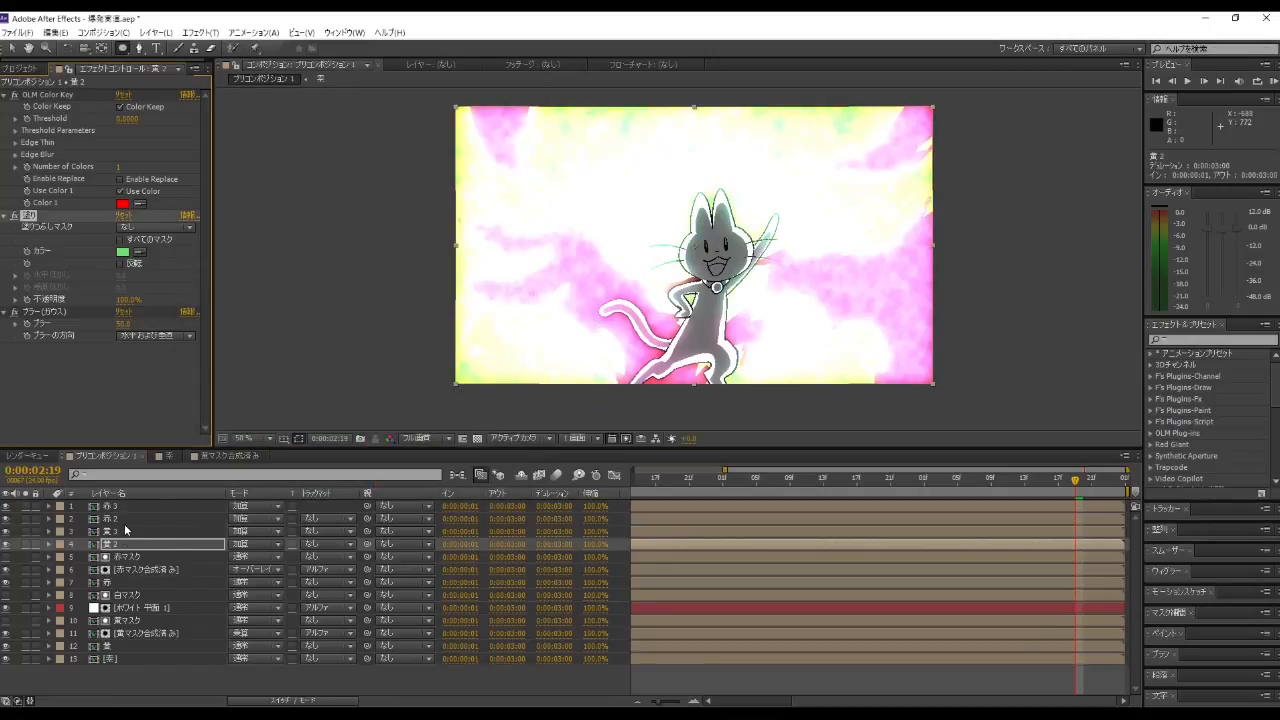
Step: Change the Fill effect colour of the 黄 3 layer to the dark teal 125662
click(126, 531)
click(123, 252)
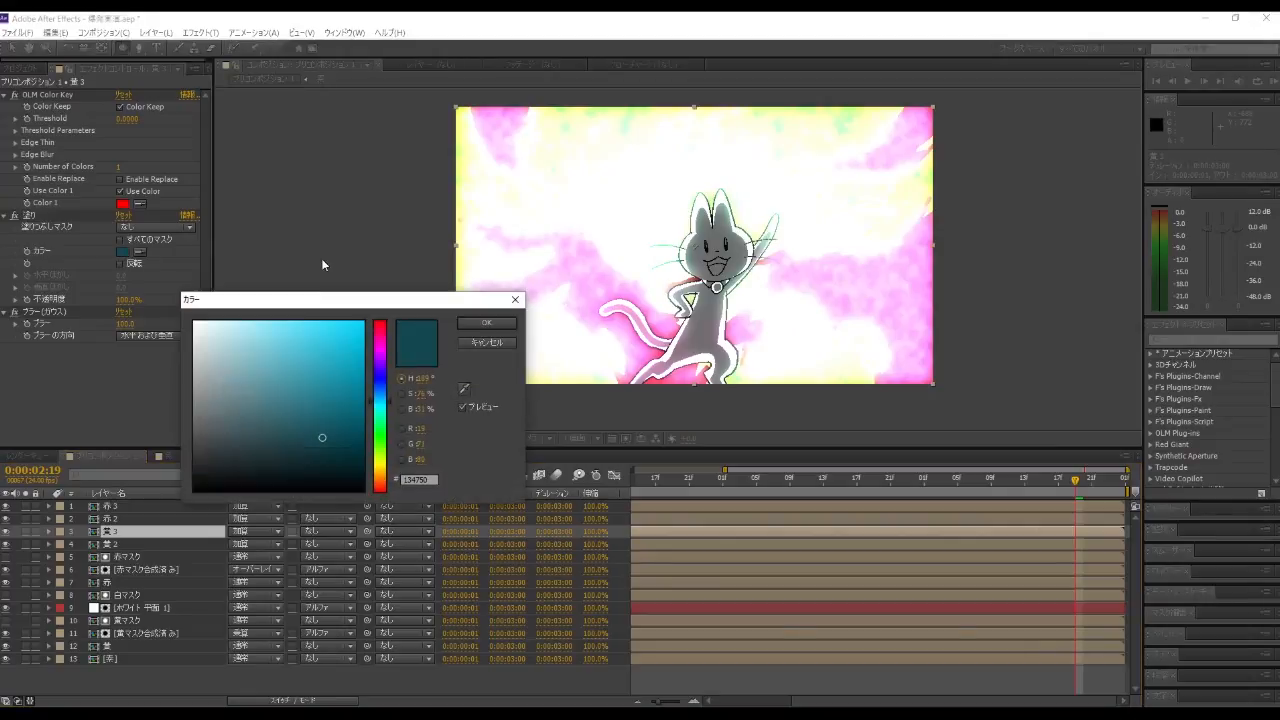
click(300, 390)
drag(300, 390, 331, 425)
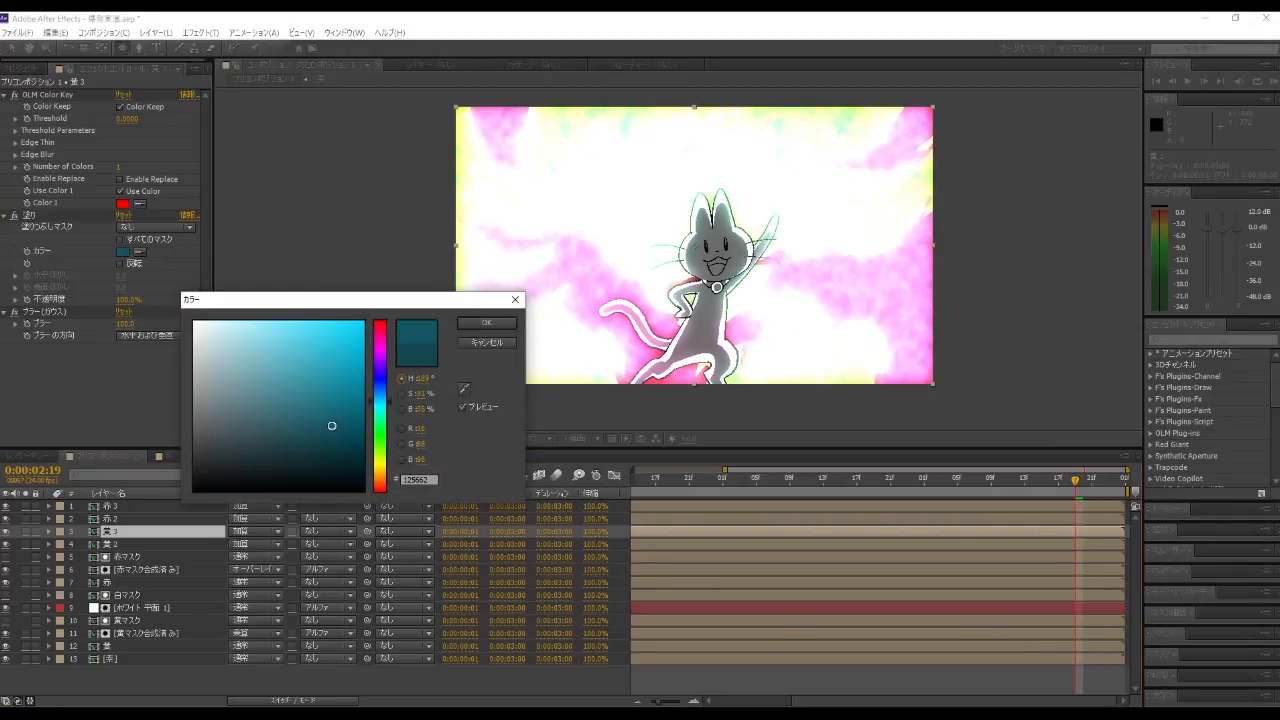
click(486, 326)
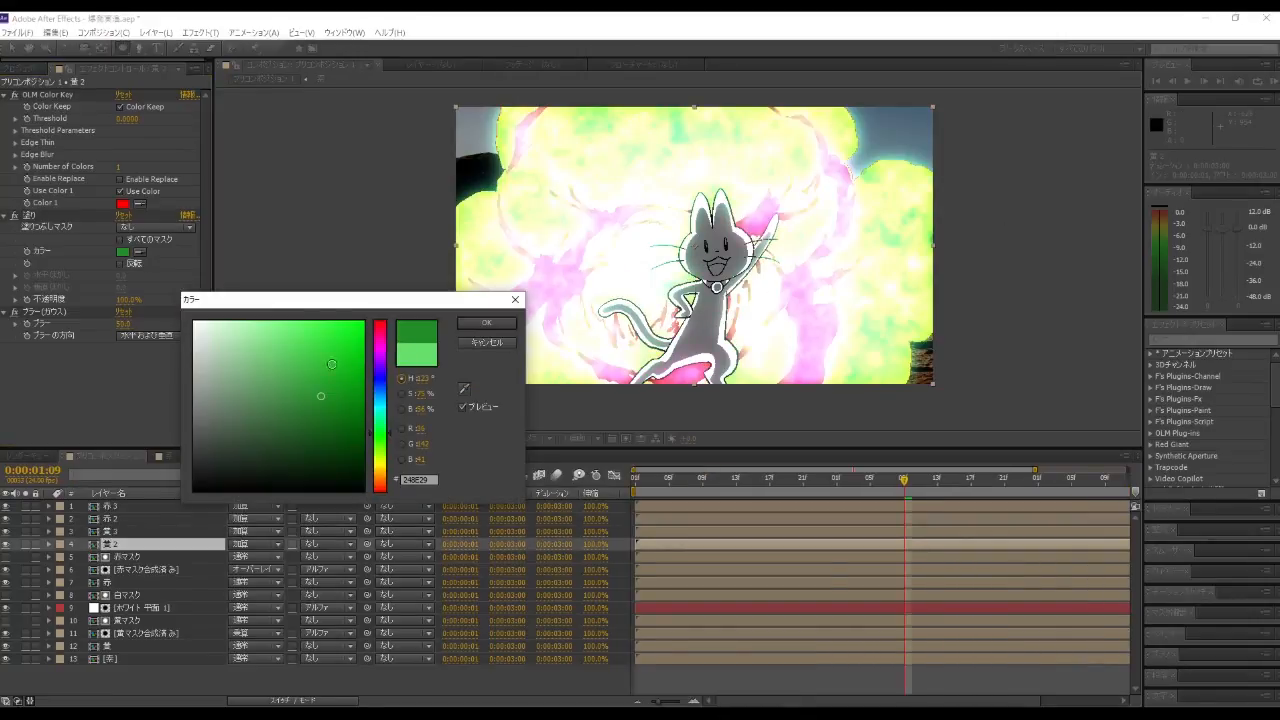
Step: Darken the Fill effect colour of the 黄 2 layer to a deep green and preview the recoloured explosion
drag(323, 392, 329, 405)
click(475, 326)
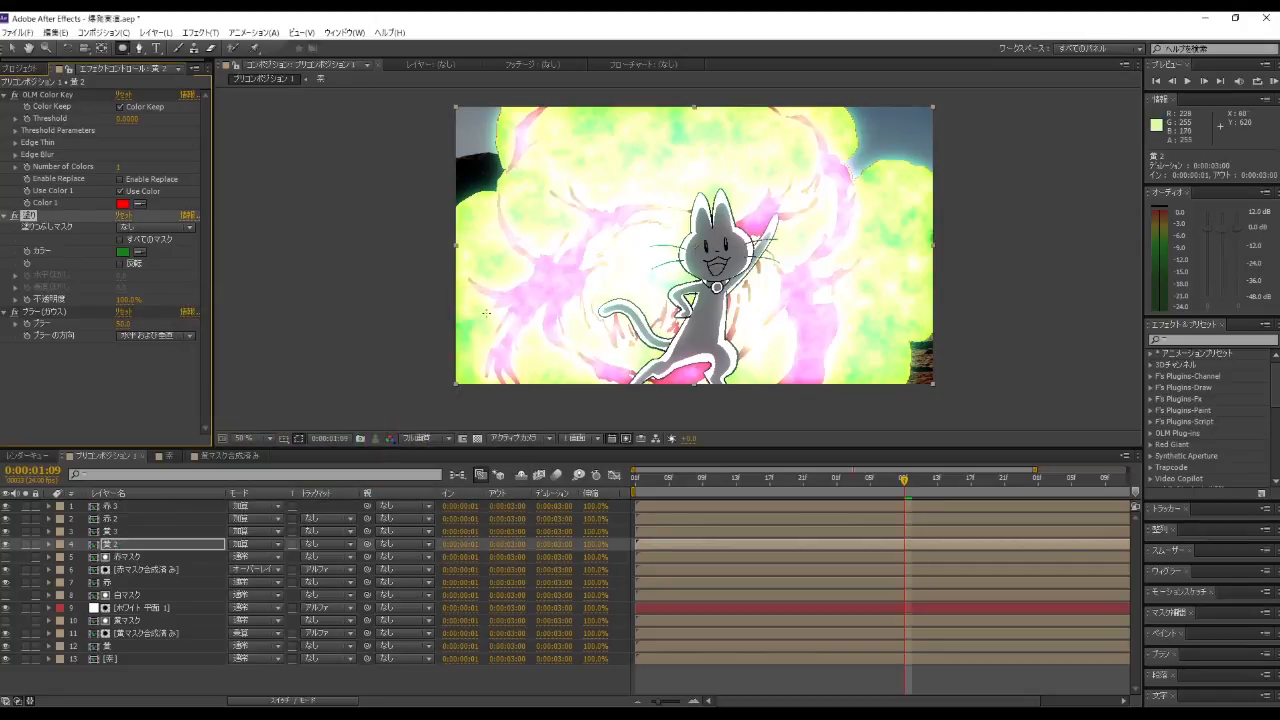
click(1185, 81)
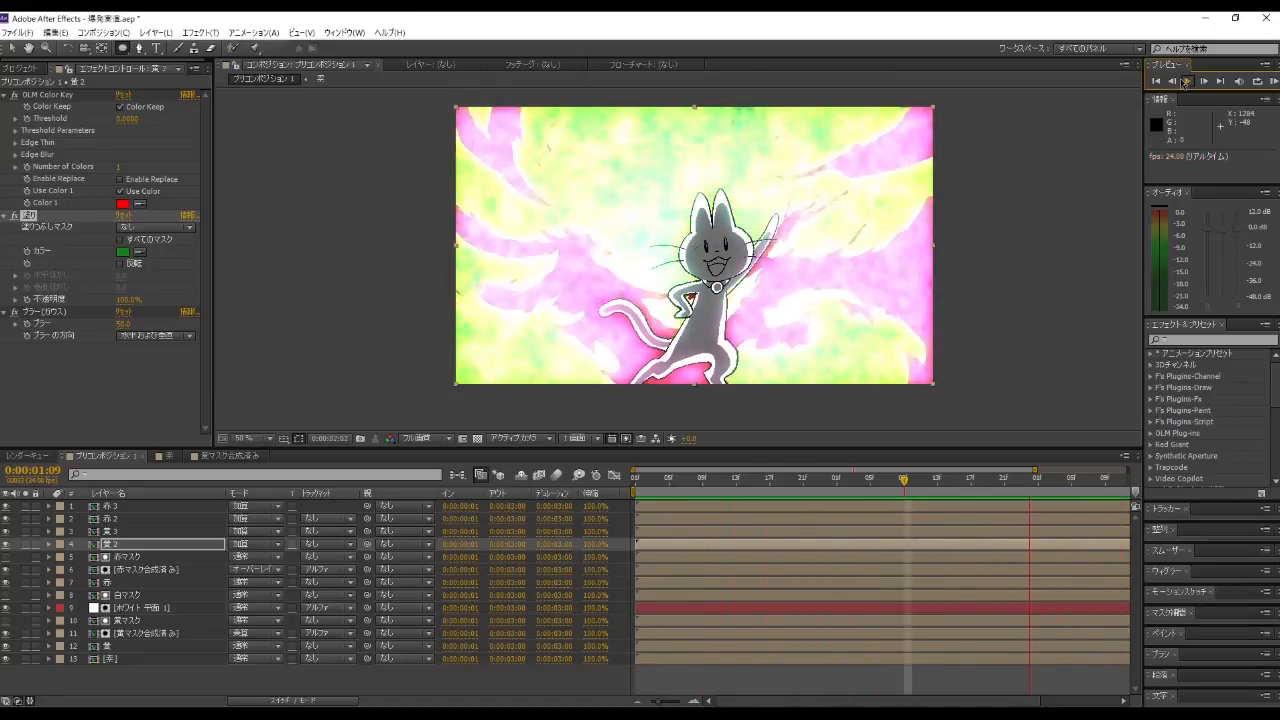
click(1185, 81)
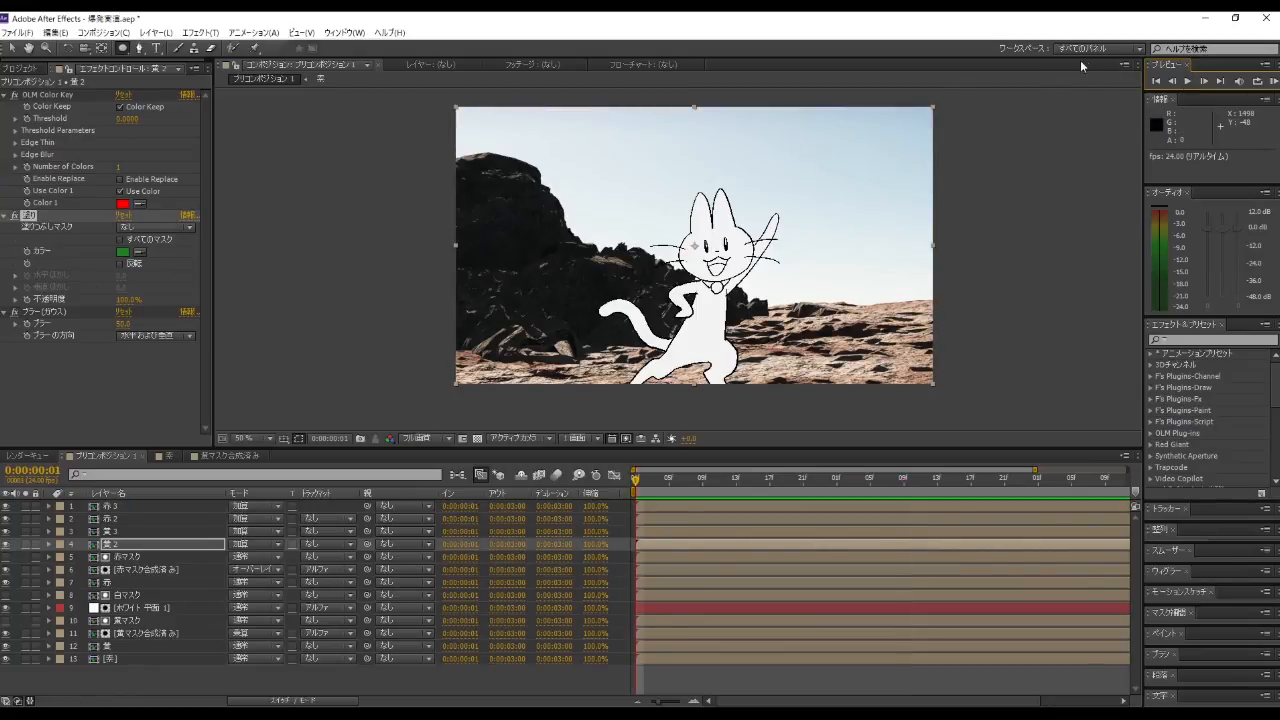
click(1186, 84)
click(1186, 82)
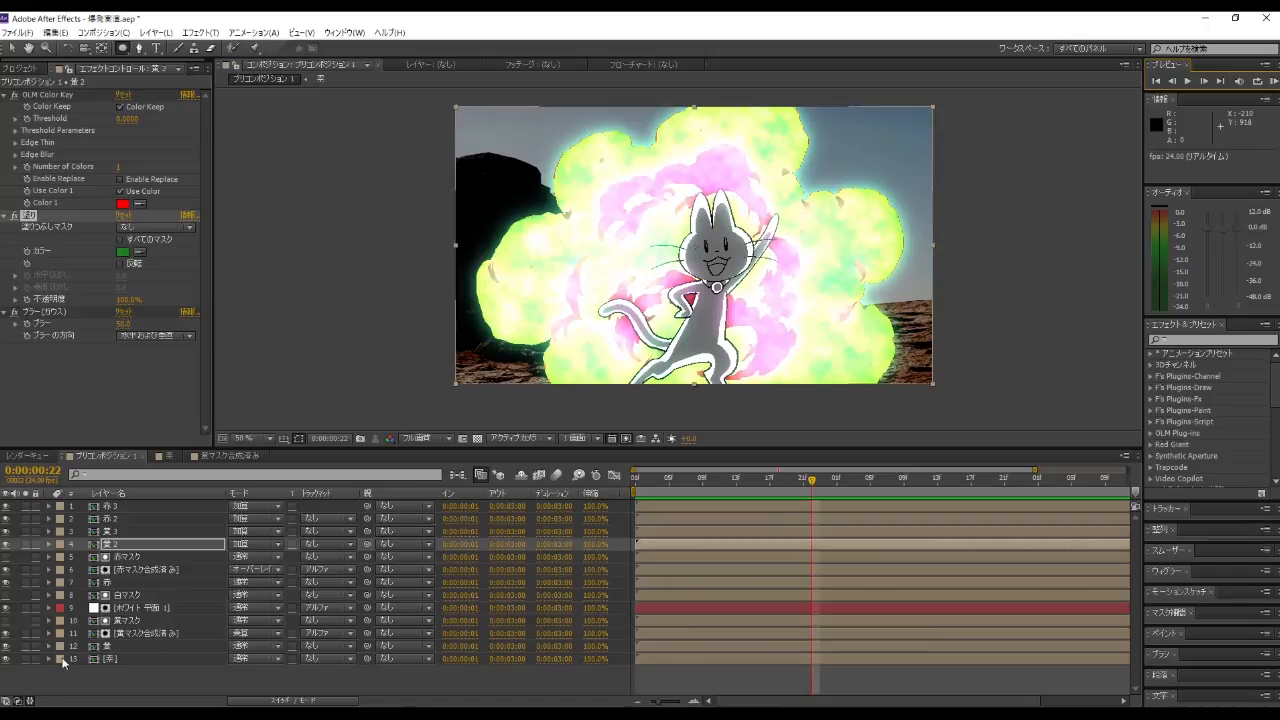
Step: In the 黄マスク合成済み composition, keyframe the Fractal Noise scale (スケール) of グレー系ライム 平面 2 at about 190 at 0:00:03:00
click(141, 636)
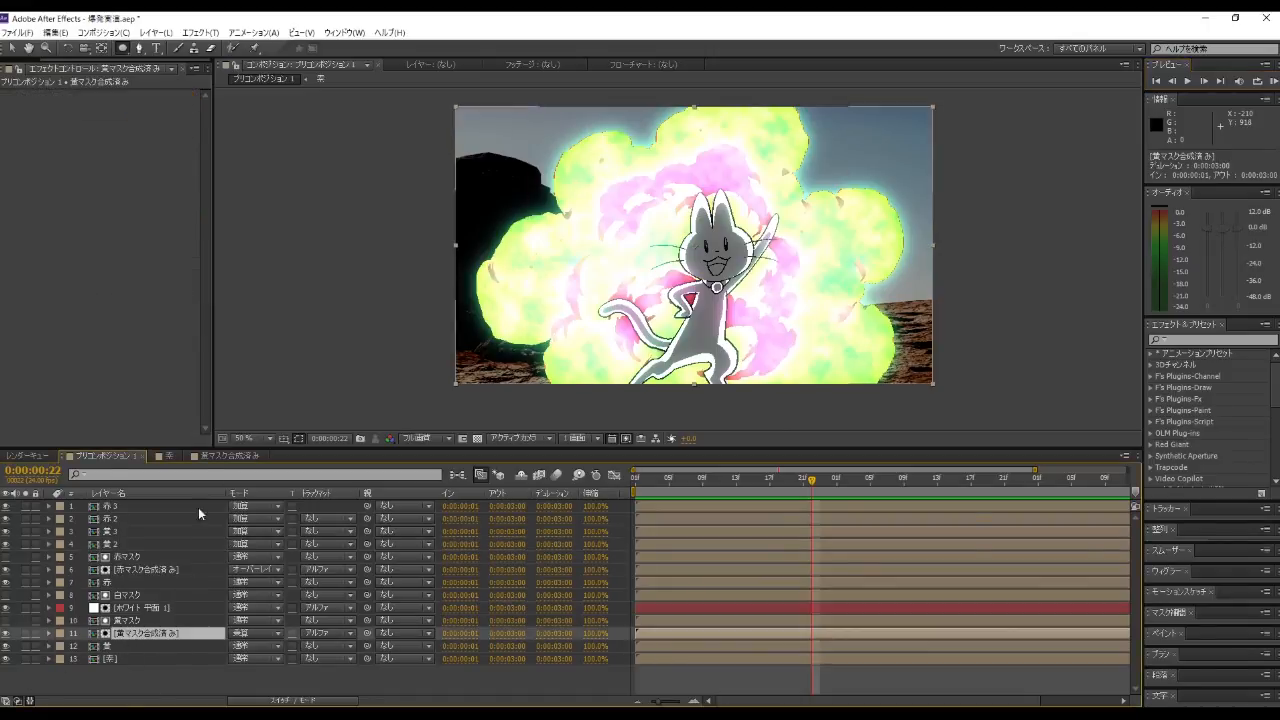
click(210, 456)
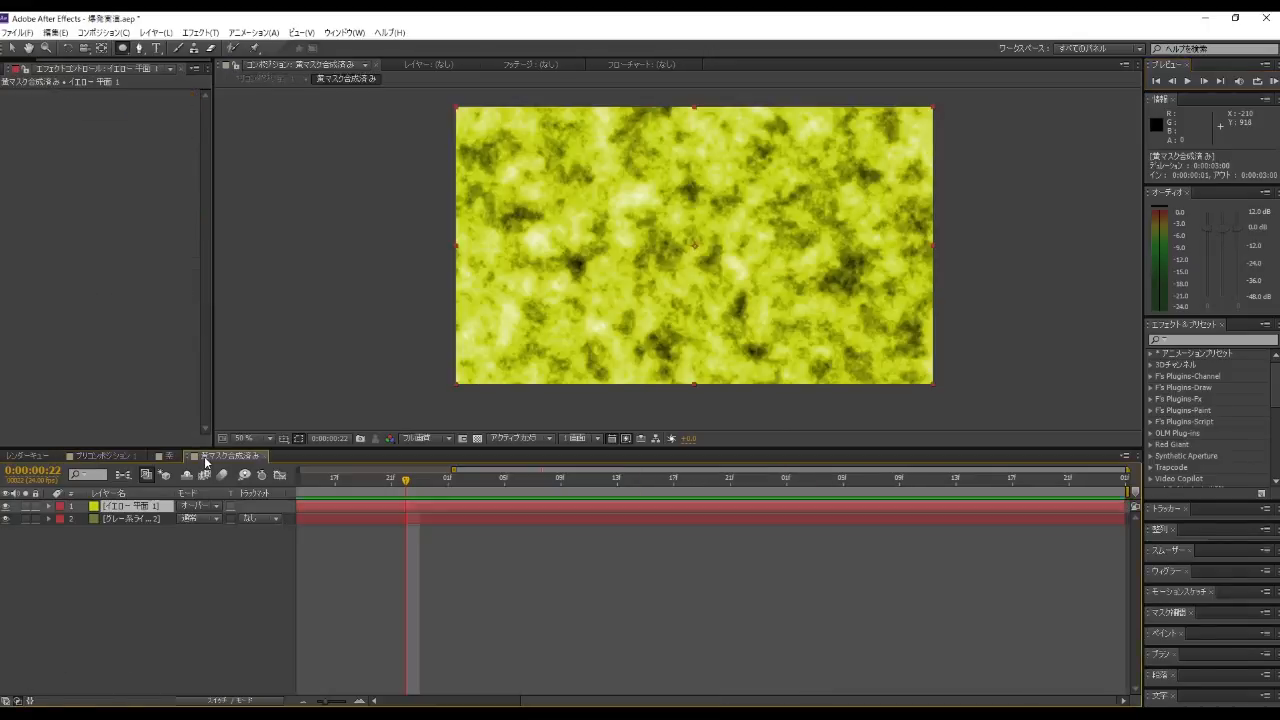
click(123, 519)
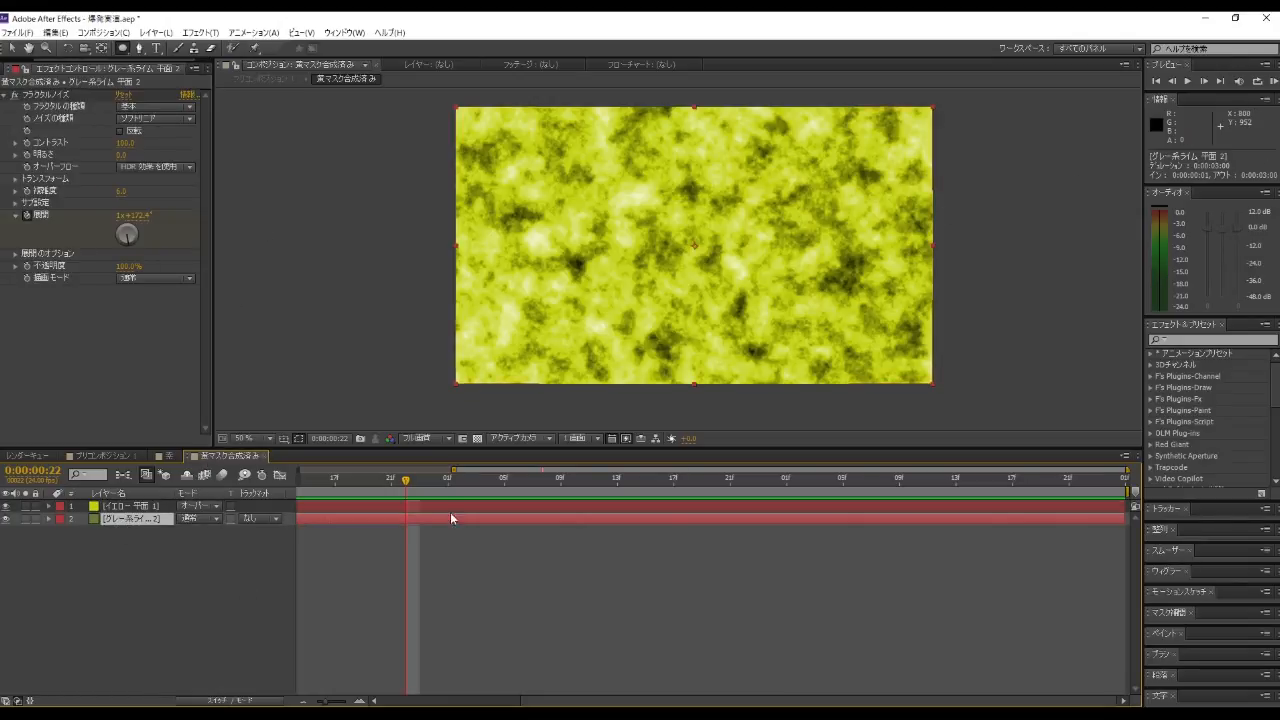
drag(400, 486, 1181, 465)
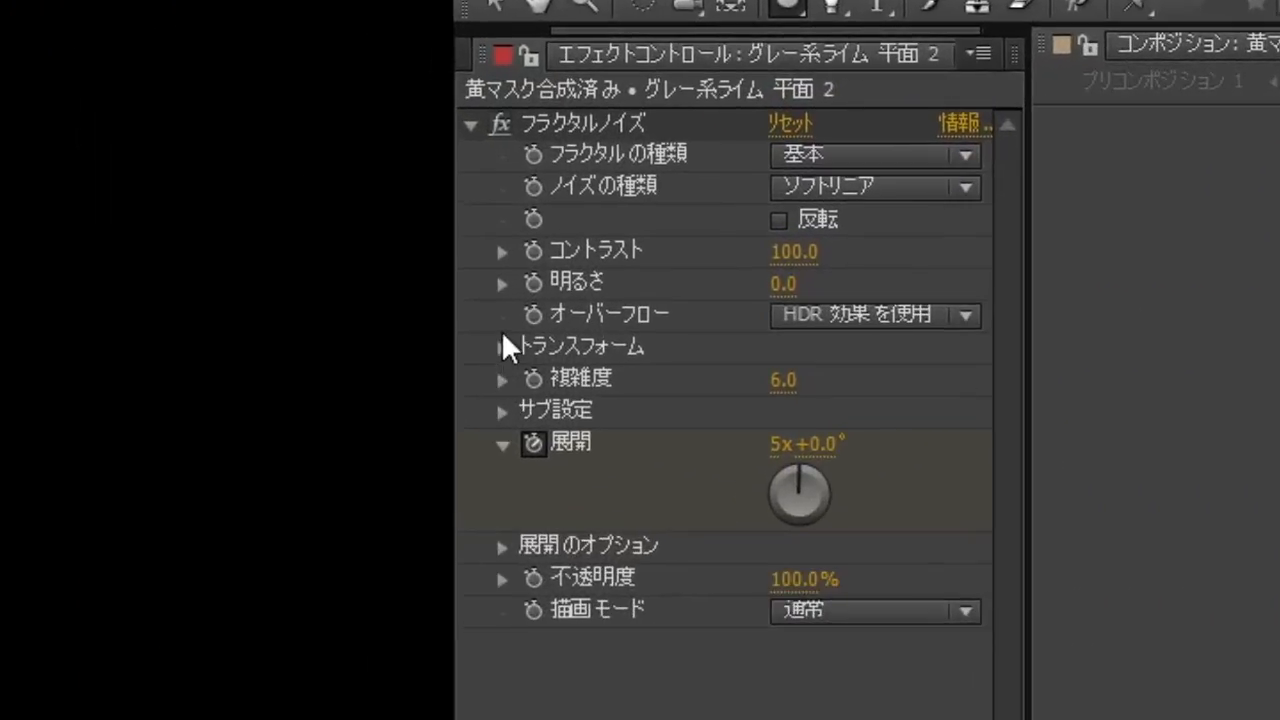
click(501, 347)
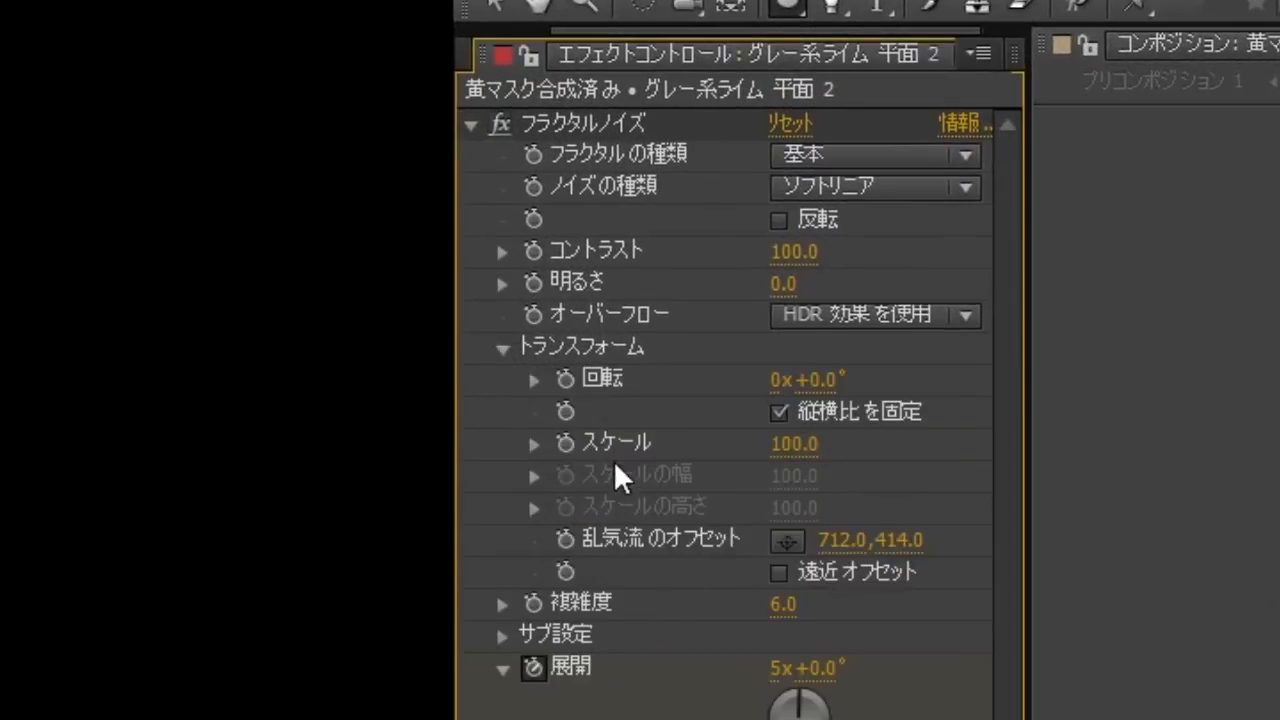
click(570, 448)
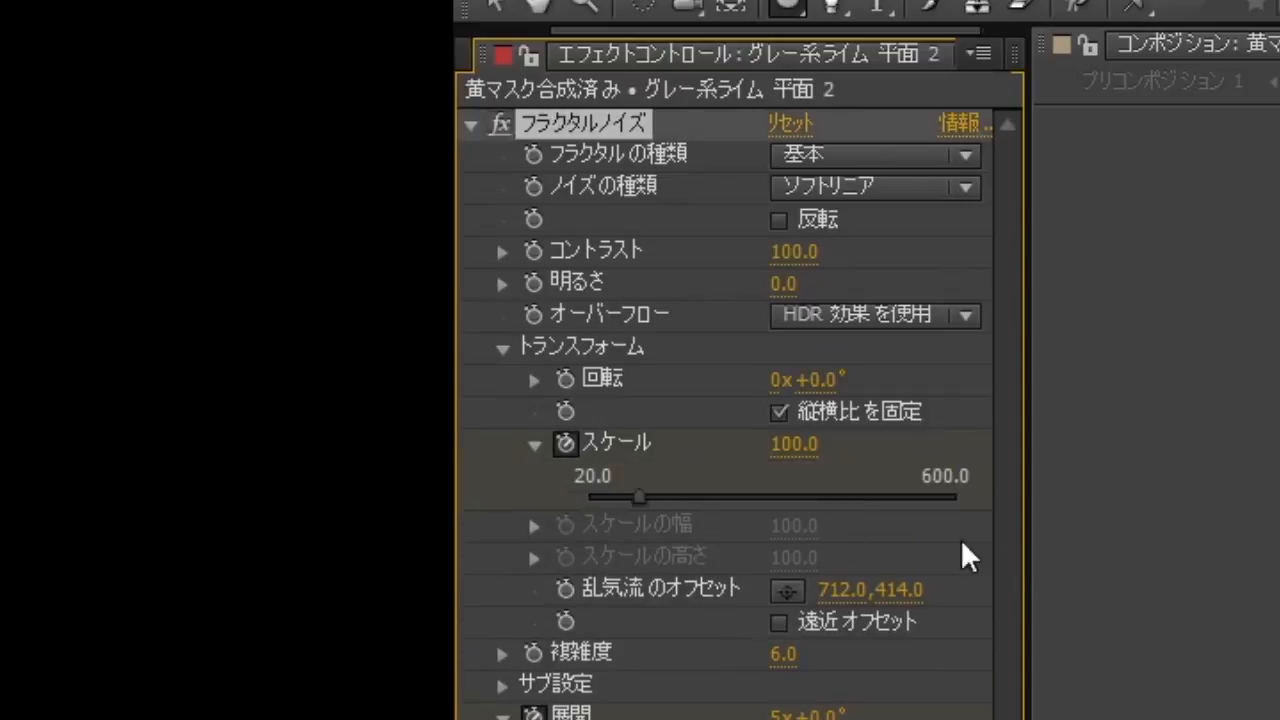
drag(640, 498, 697, 512)
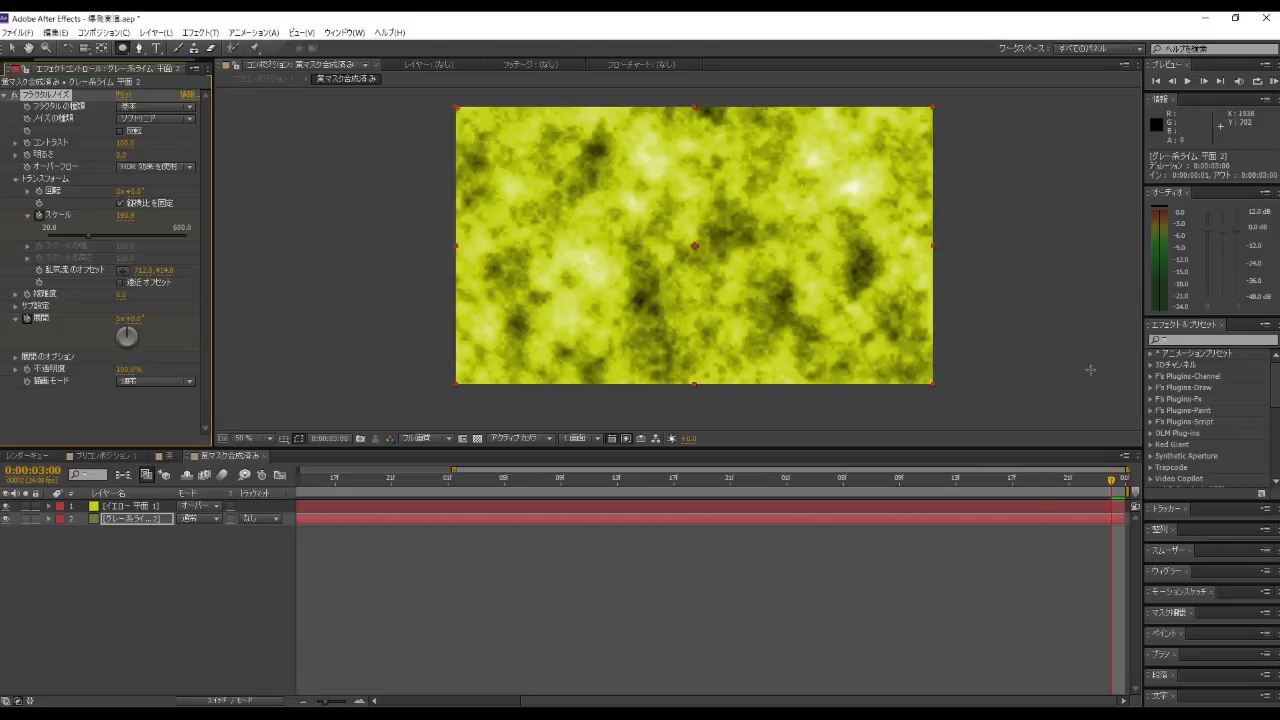
Step: Add a Fractal Noise scale keyframe of 42.4 at 0:00:00:01 and preview the growing noise texture
drag(1112, 482, 131, 433)
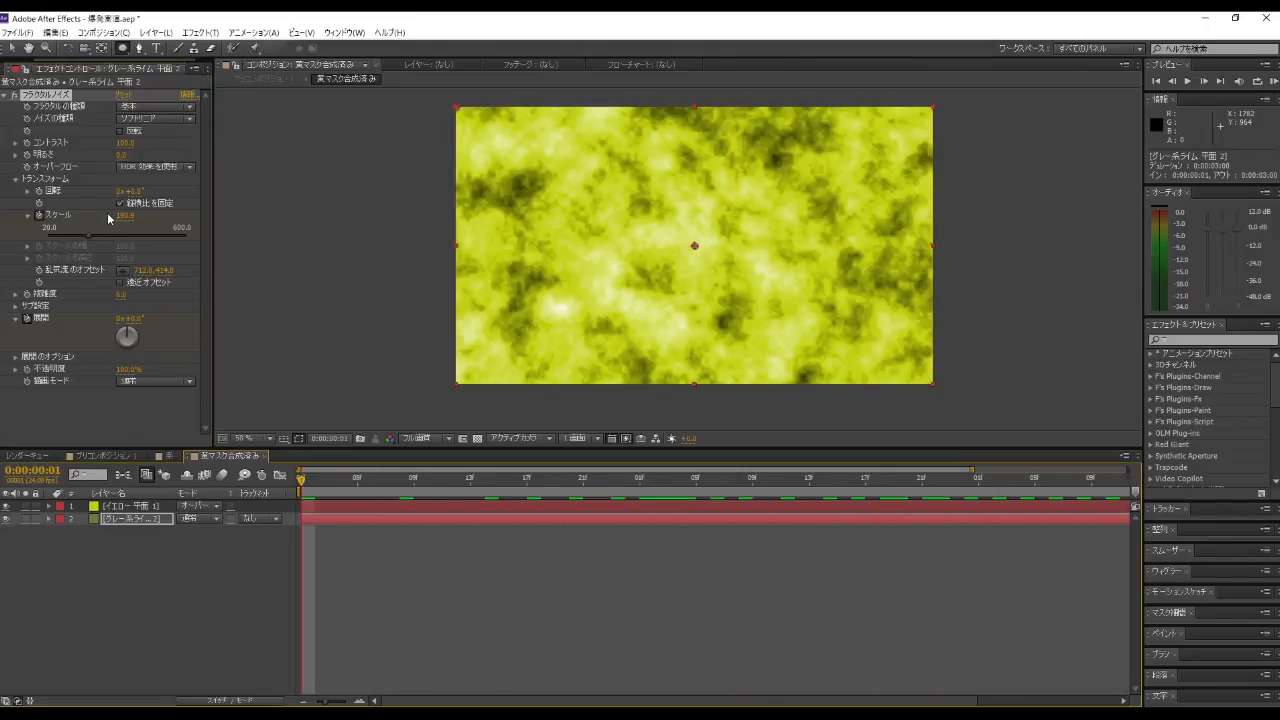
drag(87, 243, 55, 247)
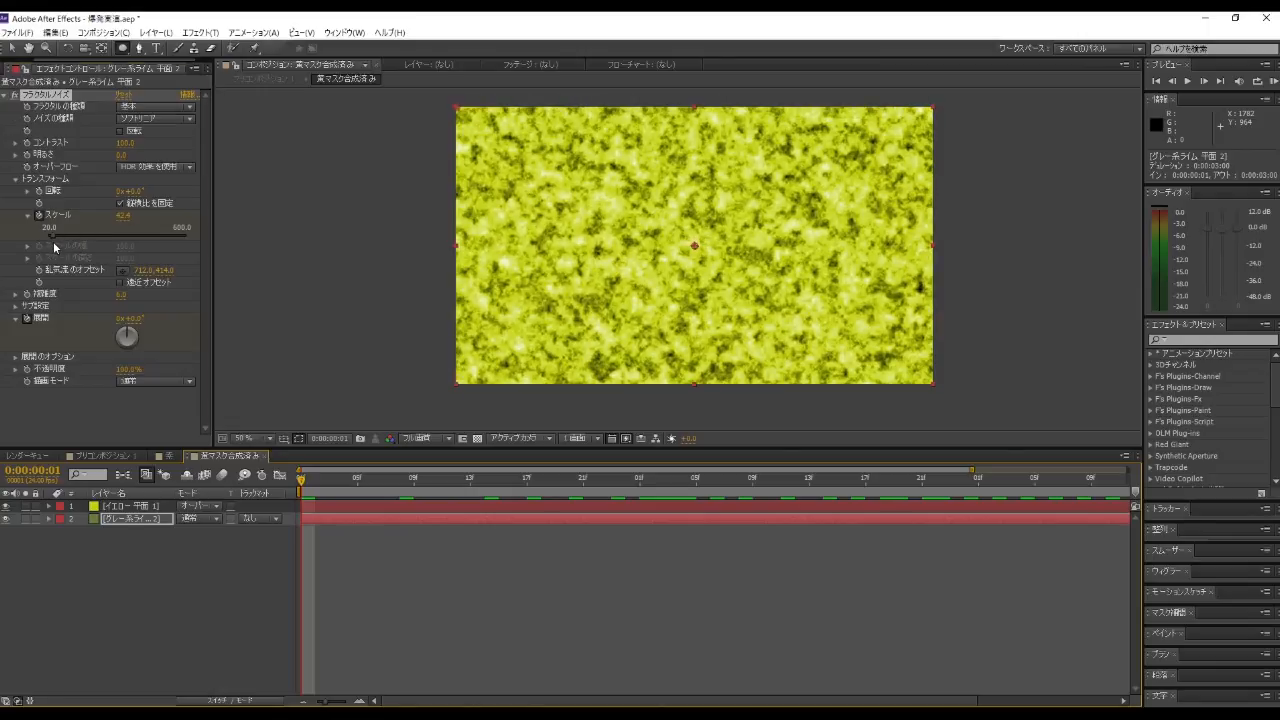
click(1189, 81)
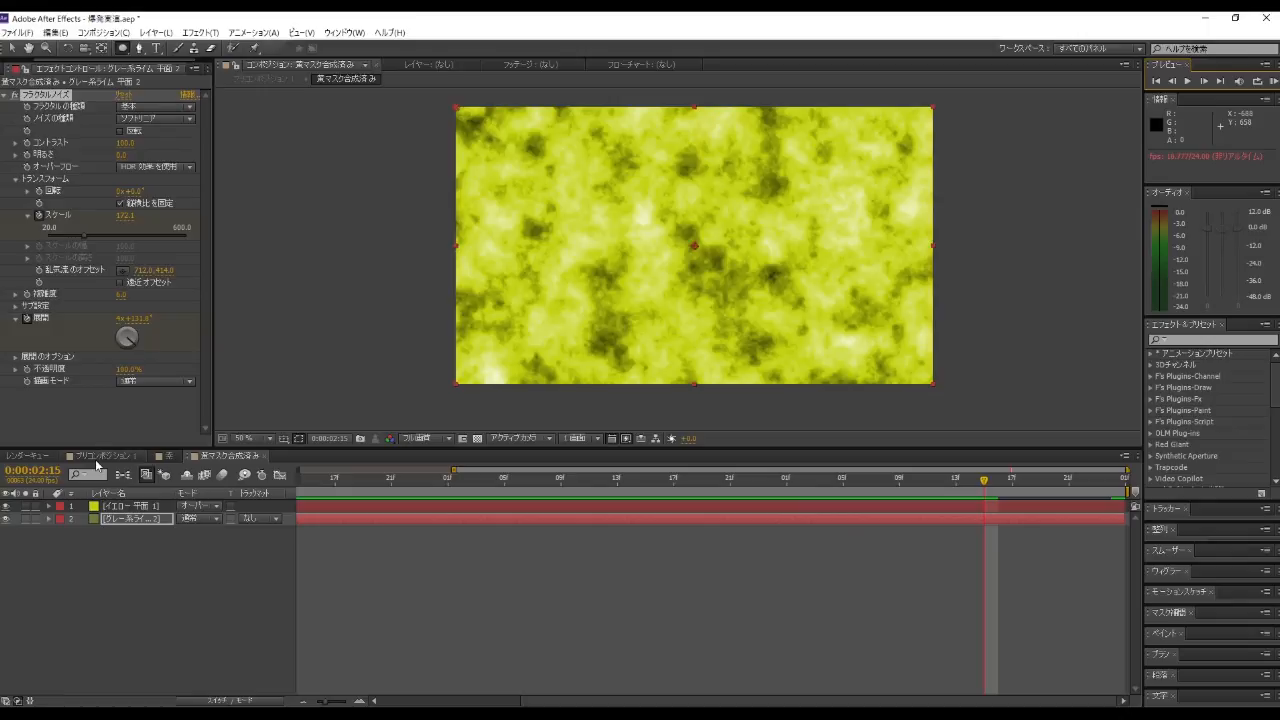
Step: Return to プリコンポジション 1, preview the full explosion and inspect the composited texture at 100% zoom
click(100, 455)
click(1188, 81)
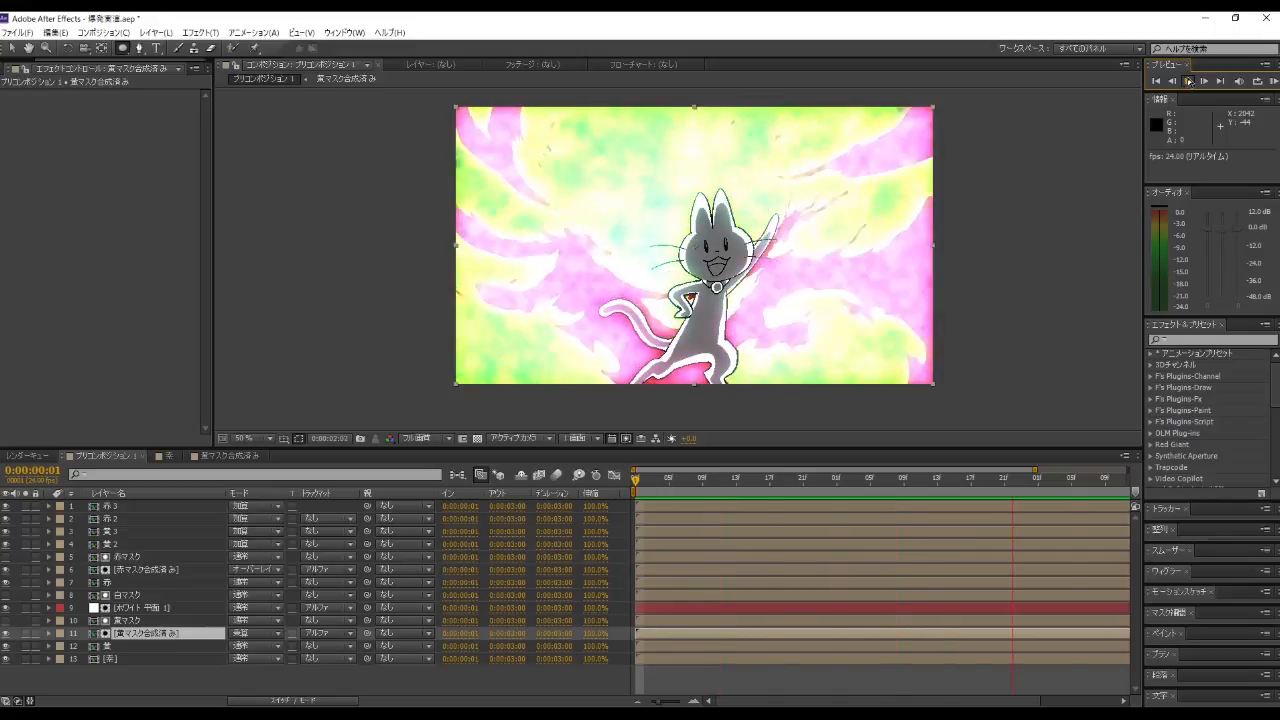
scroll(775, 221, up, 6)
scroll(775, 221, down, 4)
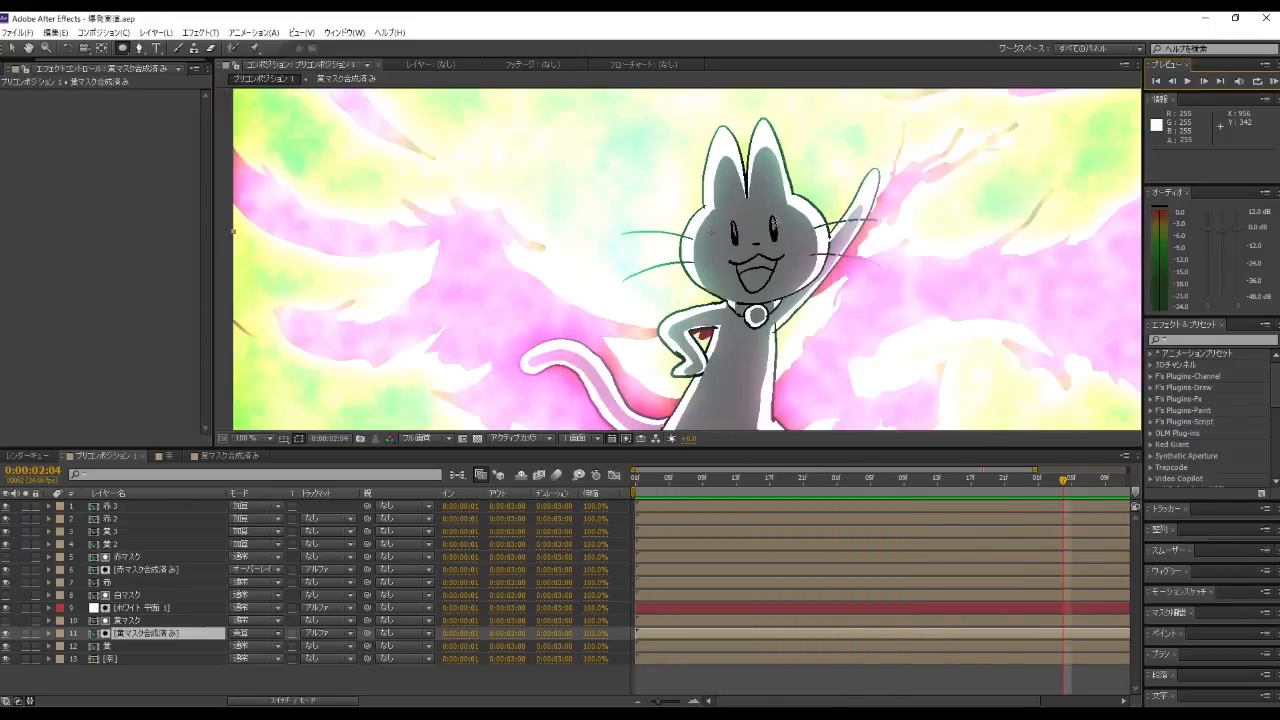
Step: Create a new composition コンポ 1 at 1424 x 828 px, 24 fps, with a duration of 0:00:03:00
click(15, 33)
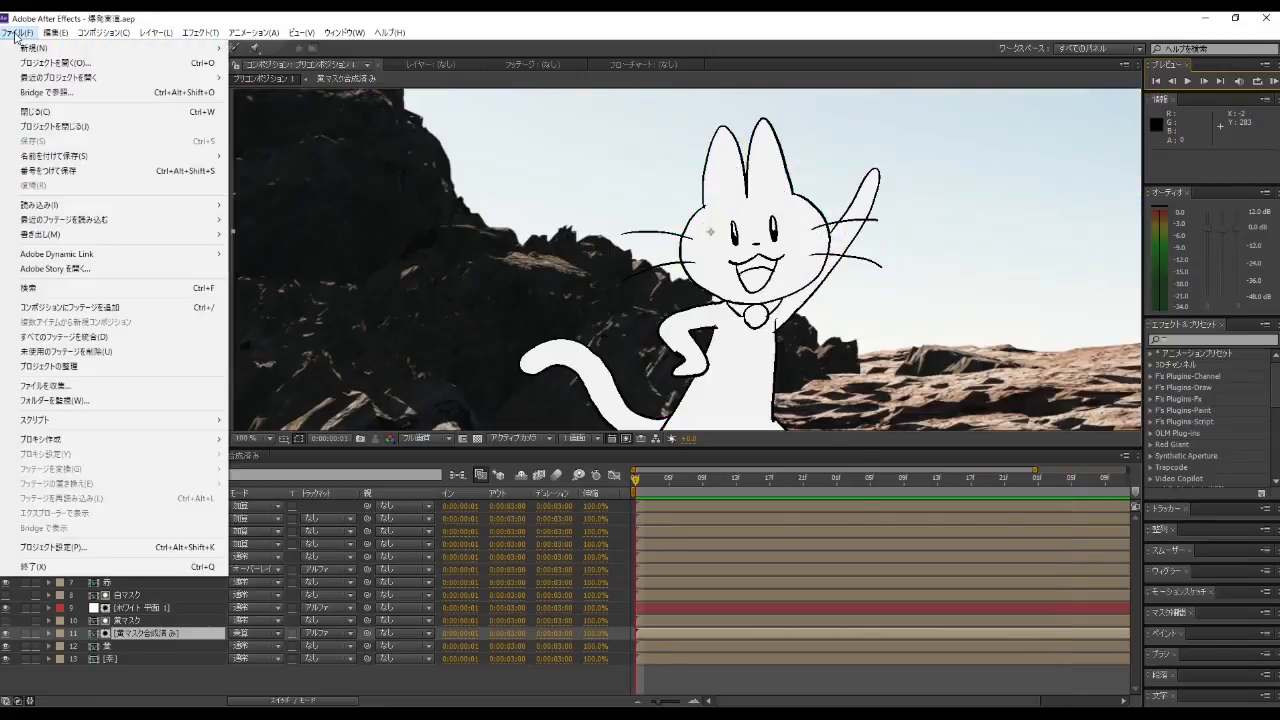
mouse_move(114, 37)
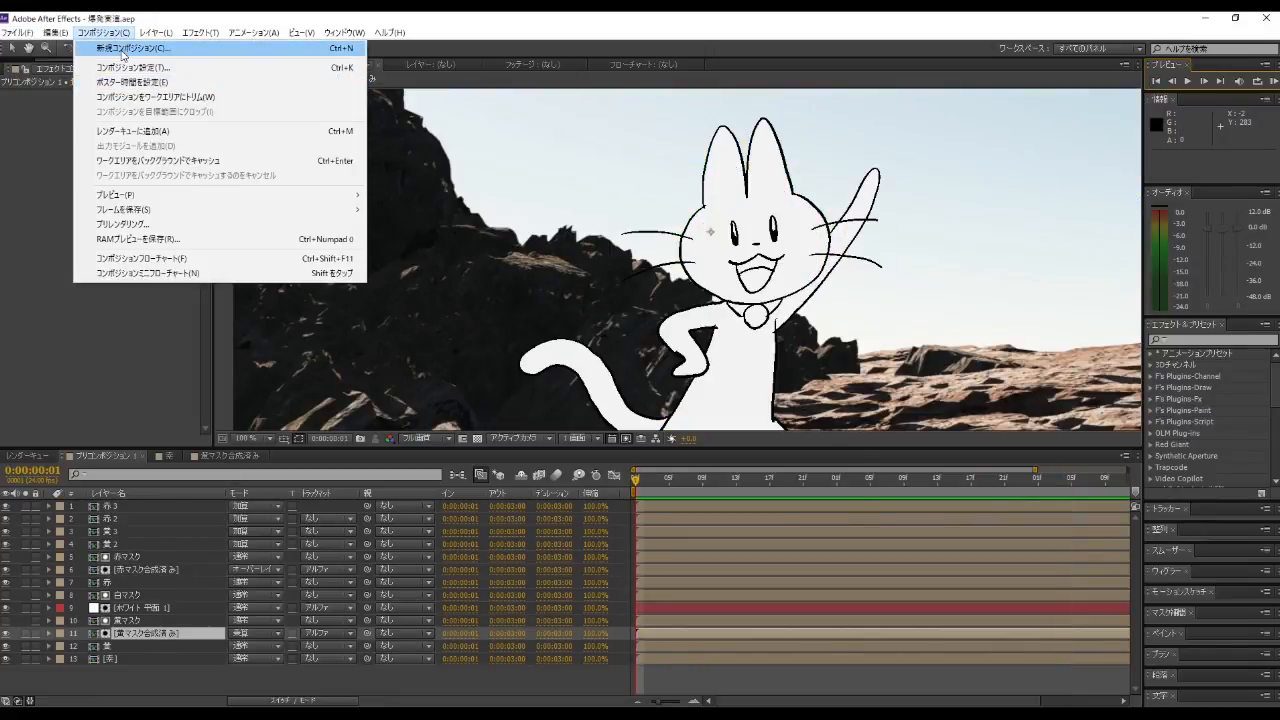
click(120, 50)
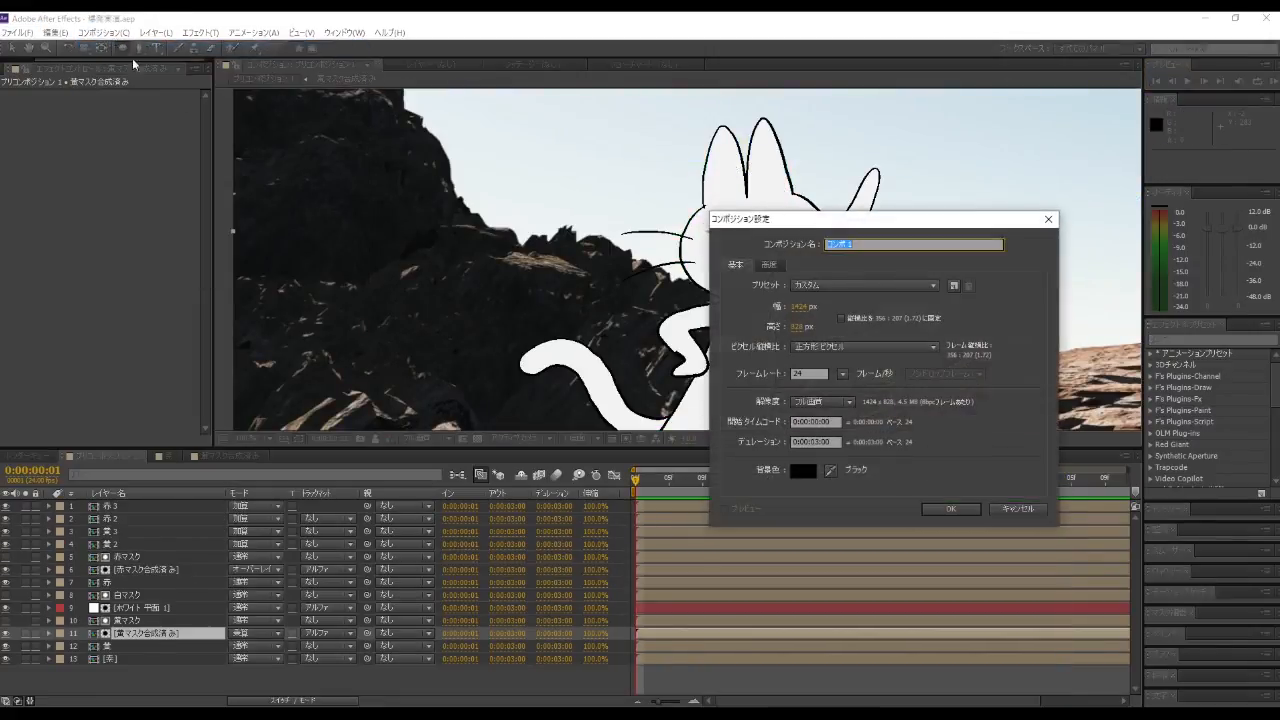
click(952, 510)
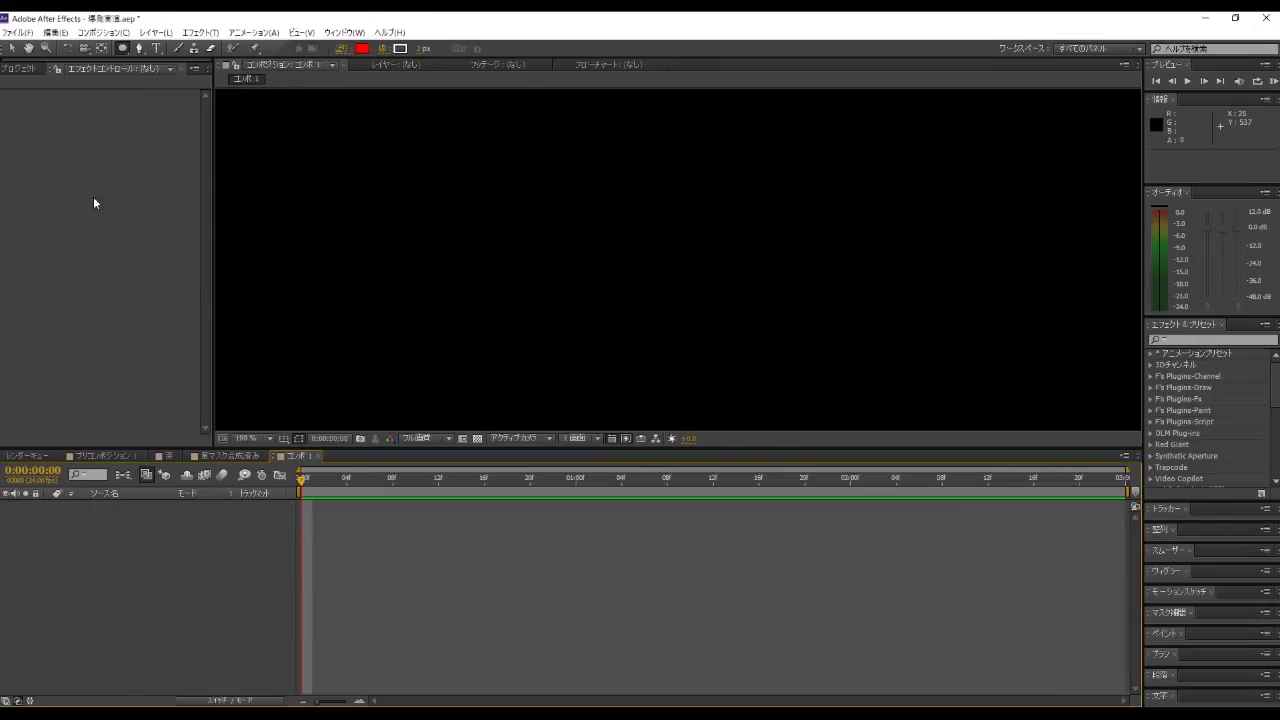
Step: Place プリコンポジション 1 as a layer in コンポ 1 and preview the whole explosion
click(18, 68)
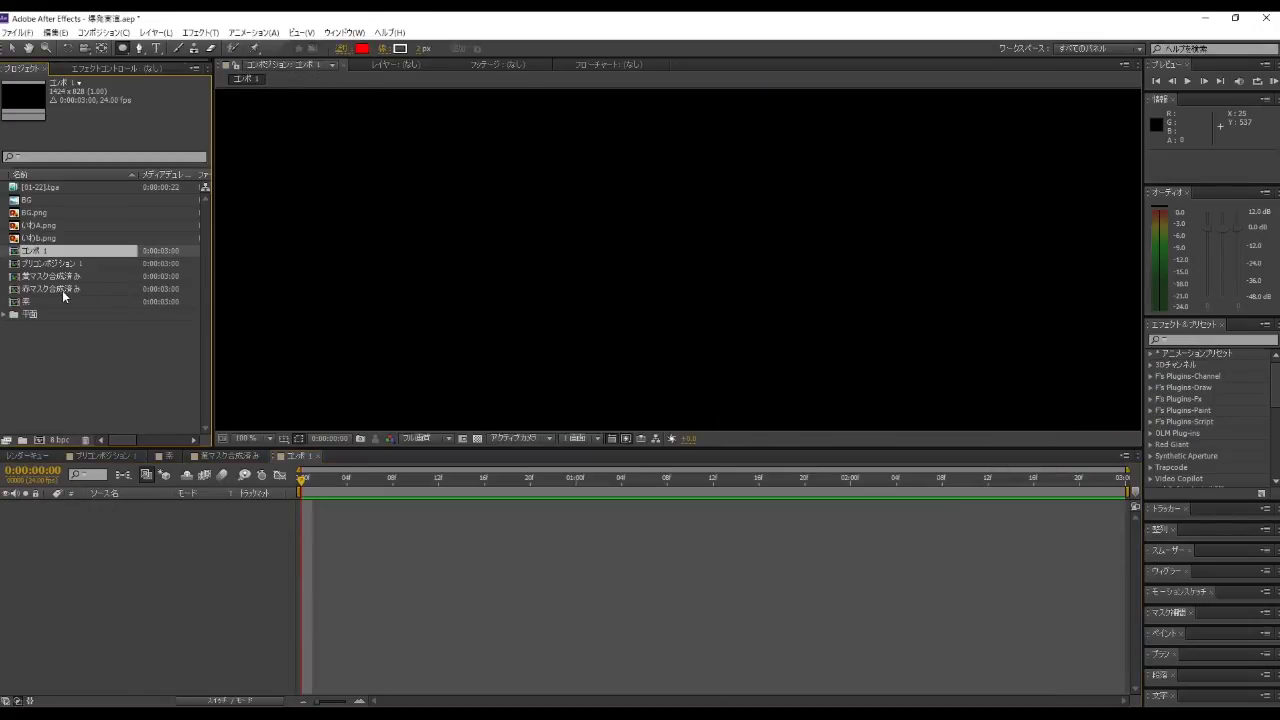
click(60, 264)
drag(60, 264, 115, 540)
key(comma)
key(comma)
key(comma)
key(comma)
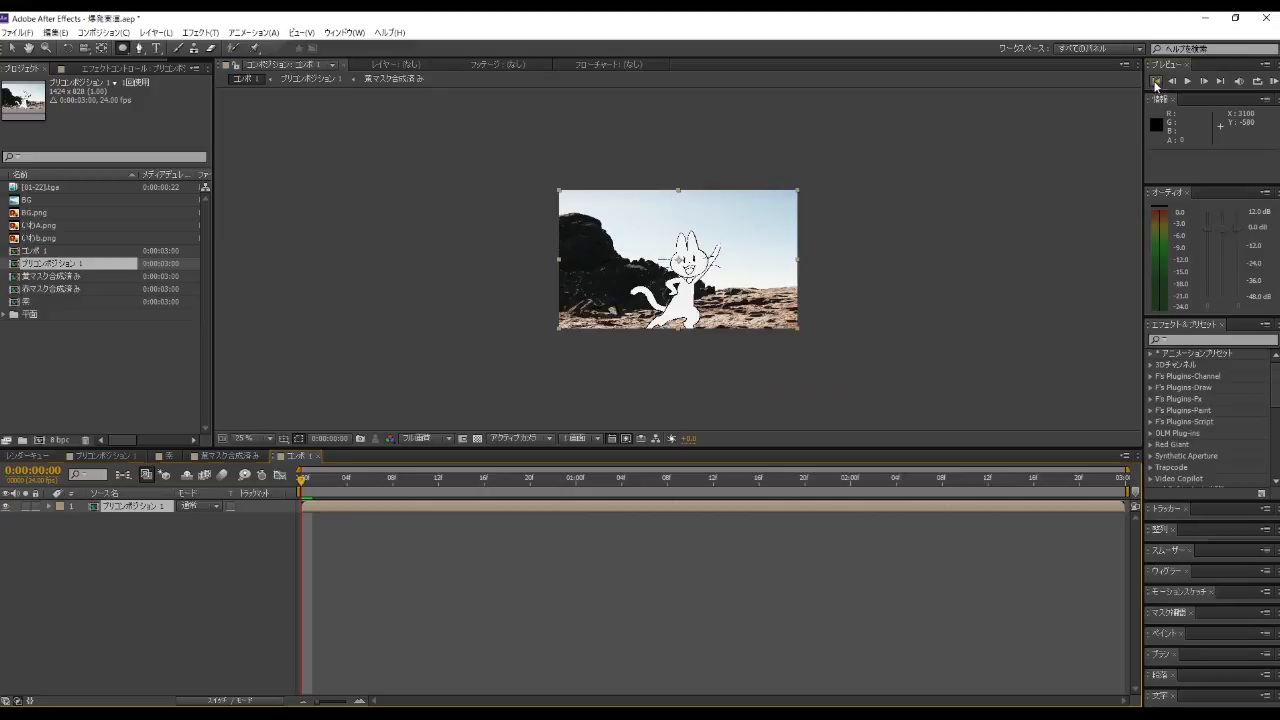
click(1187, 81)
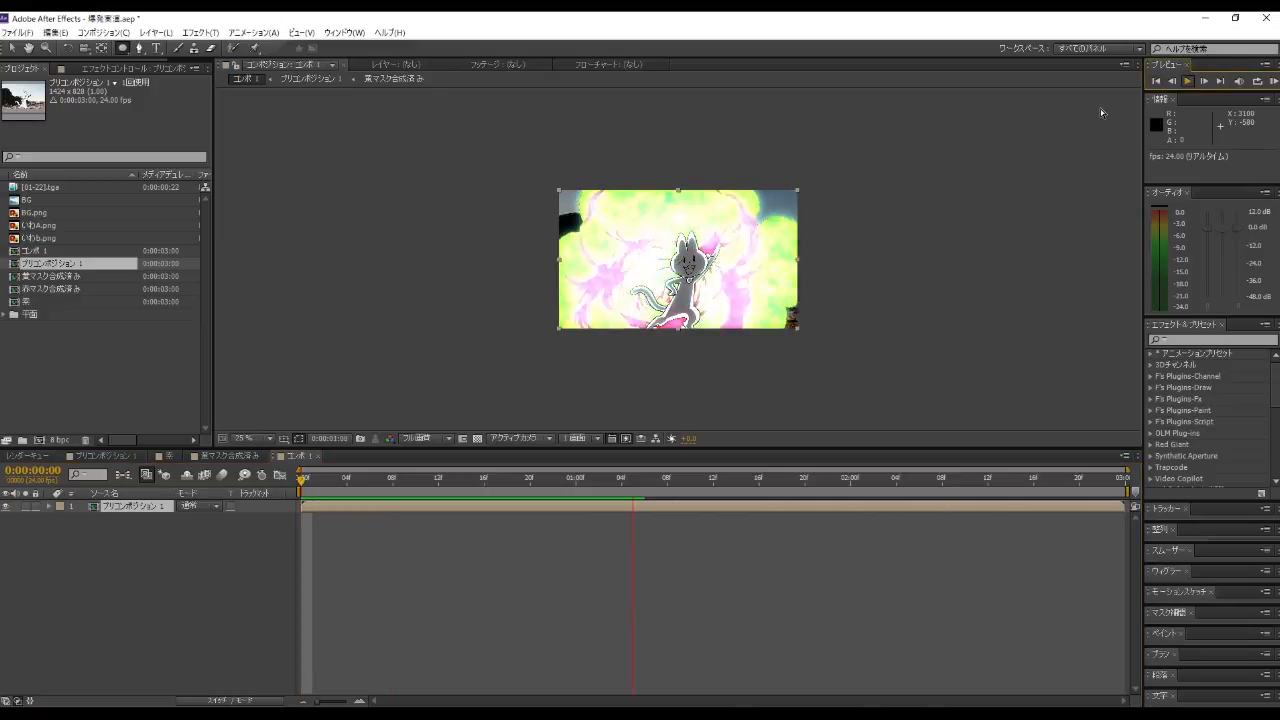
click(1189, 82)
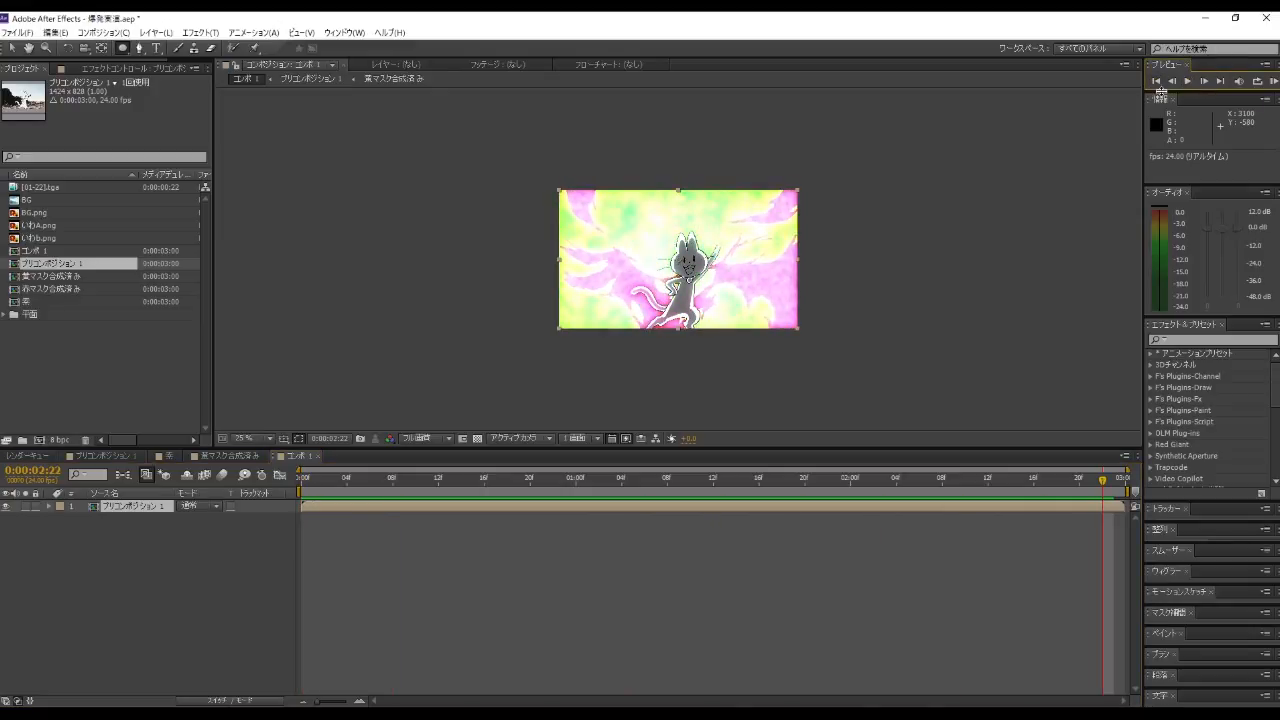
click(1157, 81)
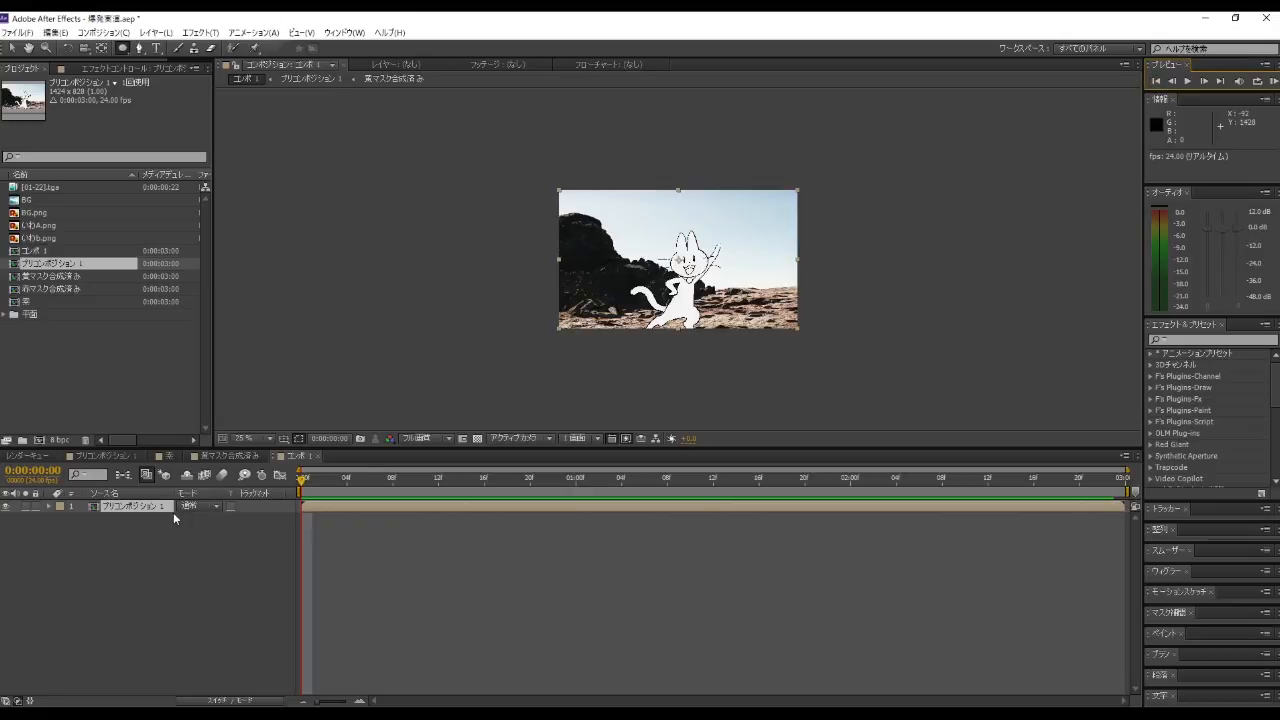
Step: Duplicate the プリコンポジション 1 layer within コンポ 1
click(121, 507)
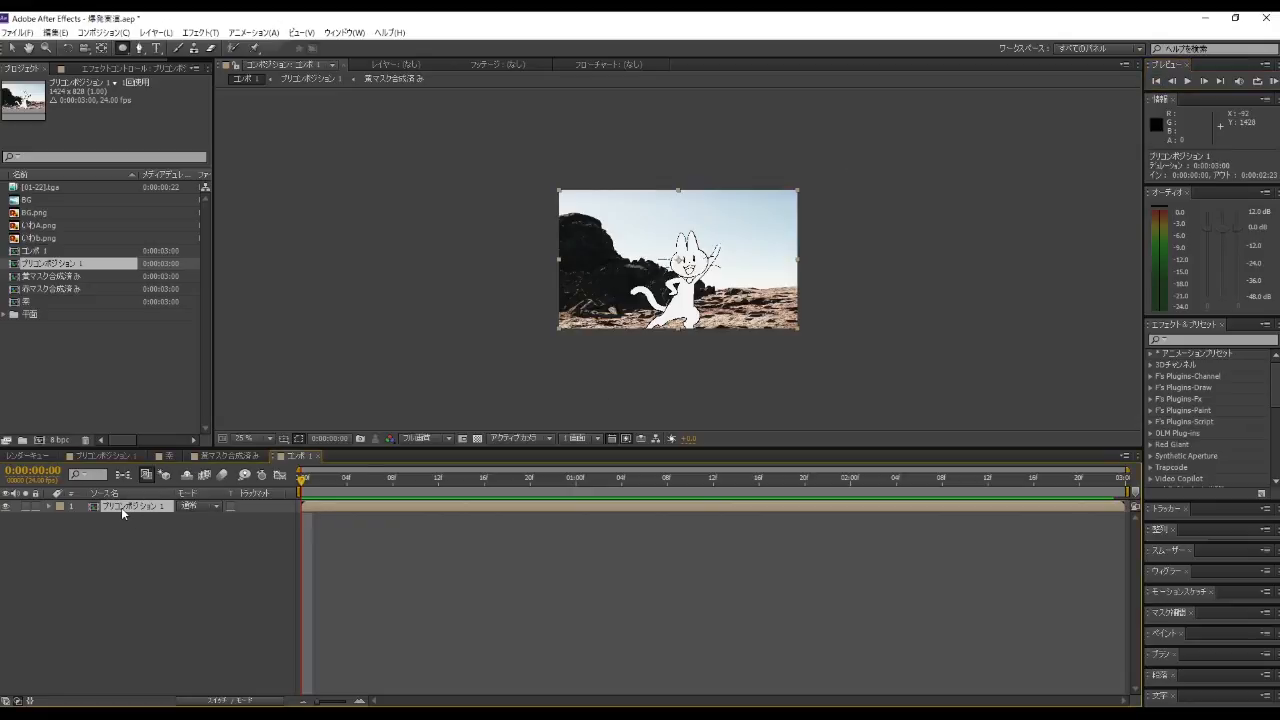
key(ctrl+d)
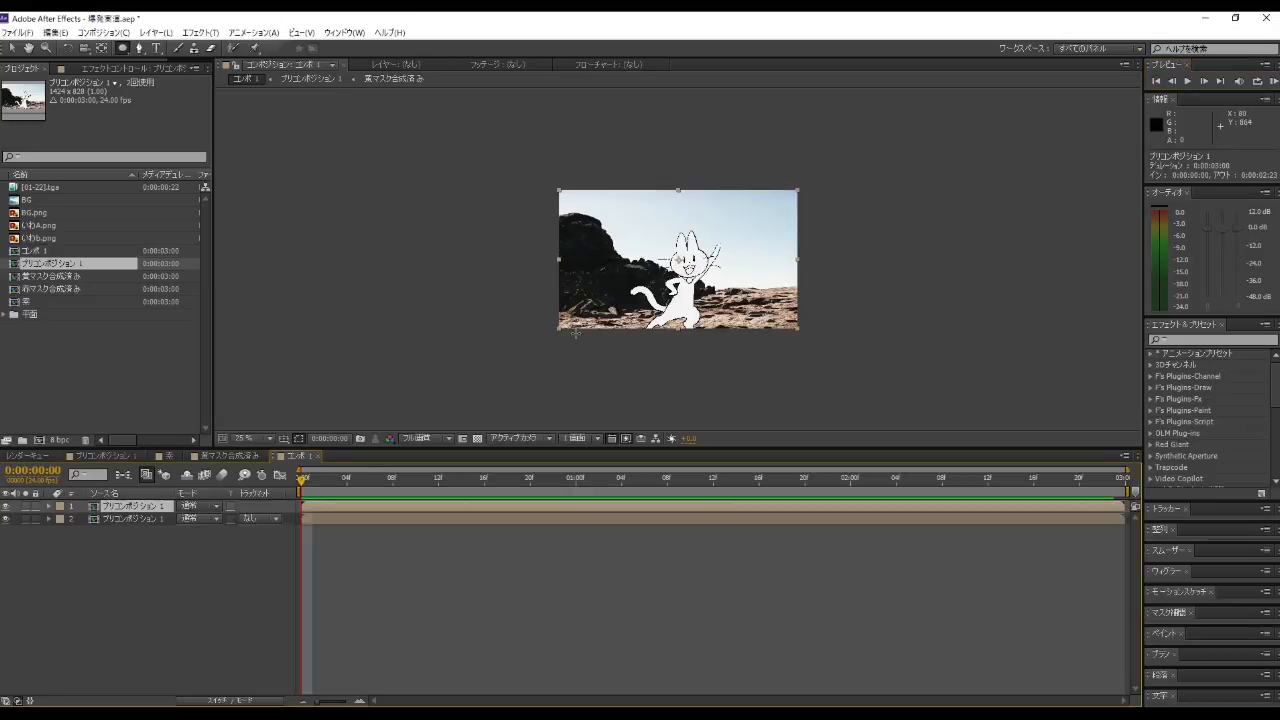
key(period)
key(period)
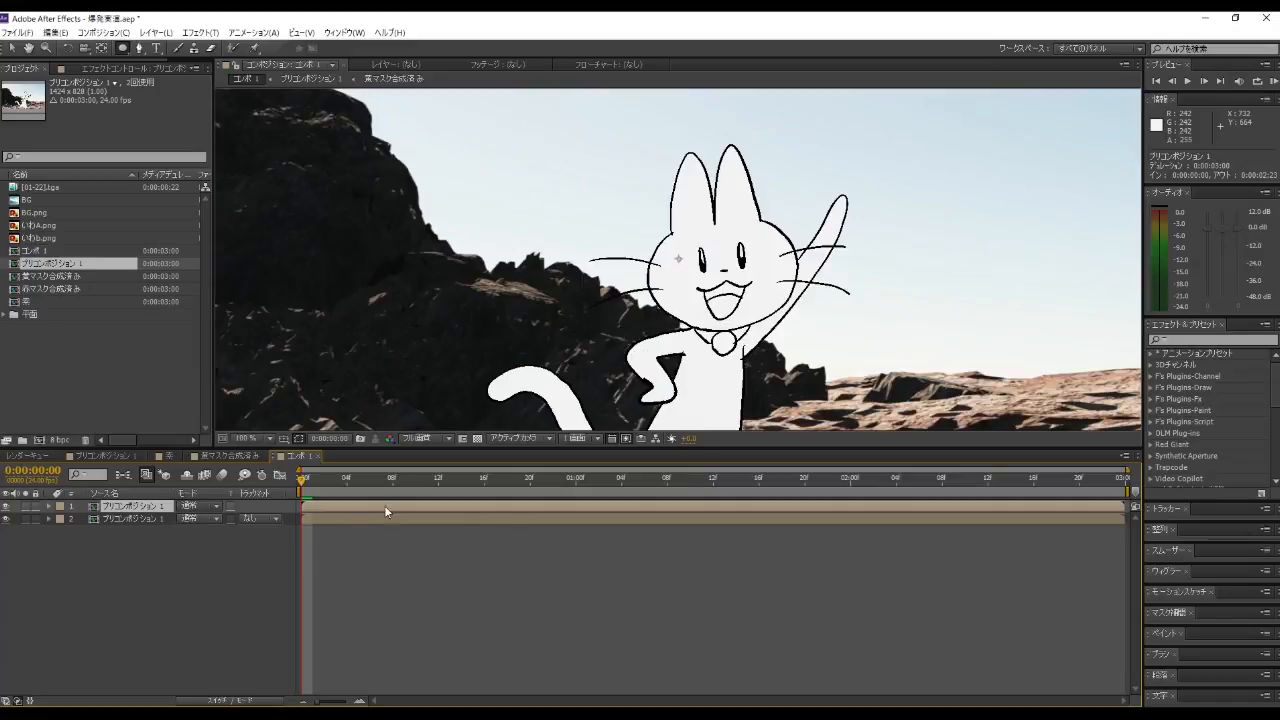
Step: Apply the Gaussian Blur effect (ブラー(ガウス)) to the upper プリコンポジション 1 copy
drag(306, 481, 401, 510)
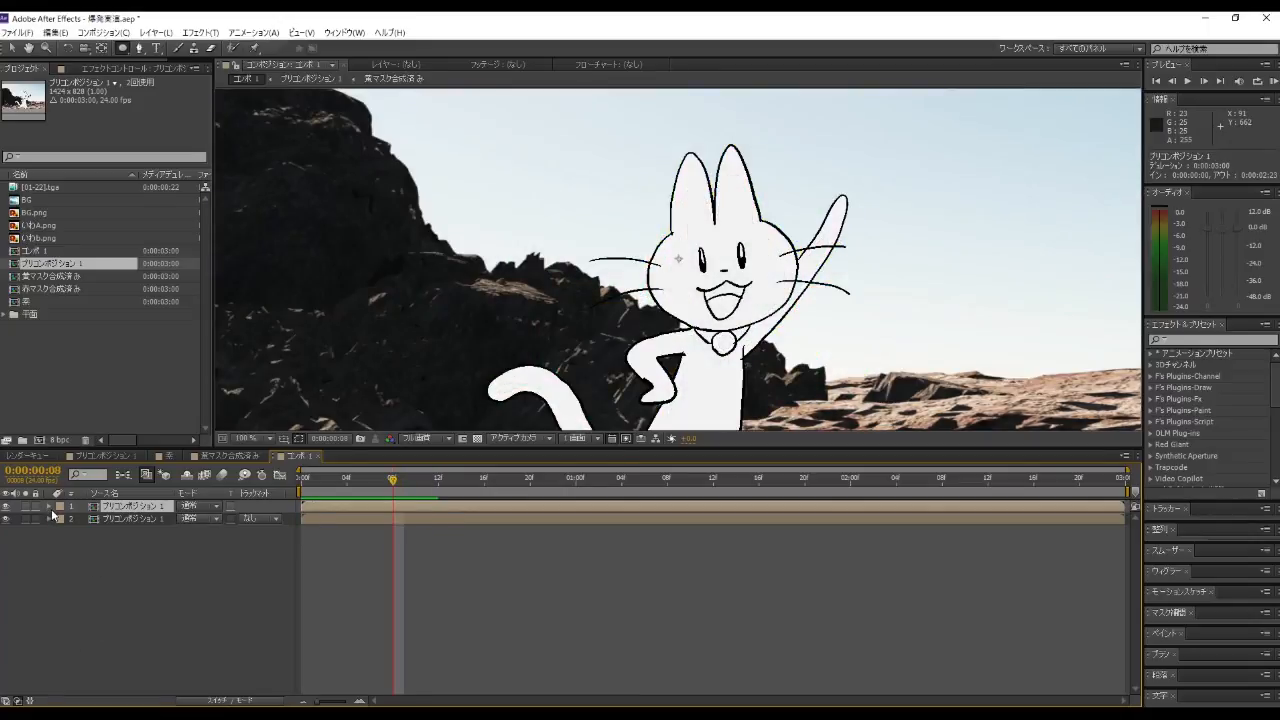
click(182, 36)
click(182, 36)
click(190, 34)
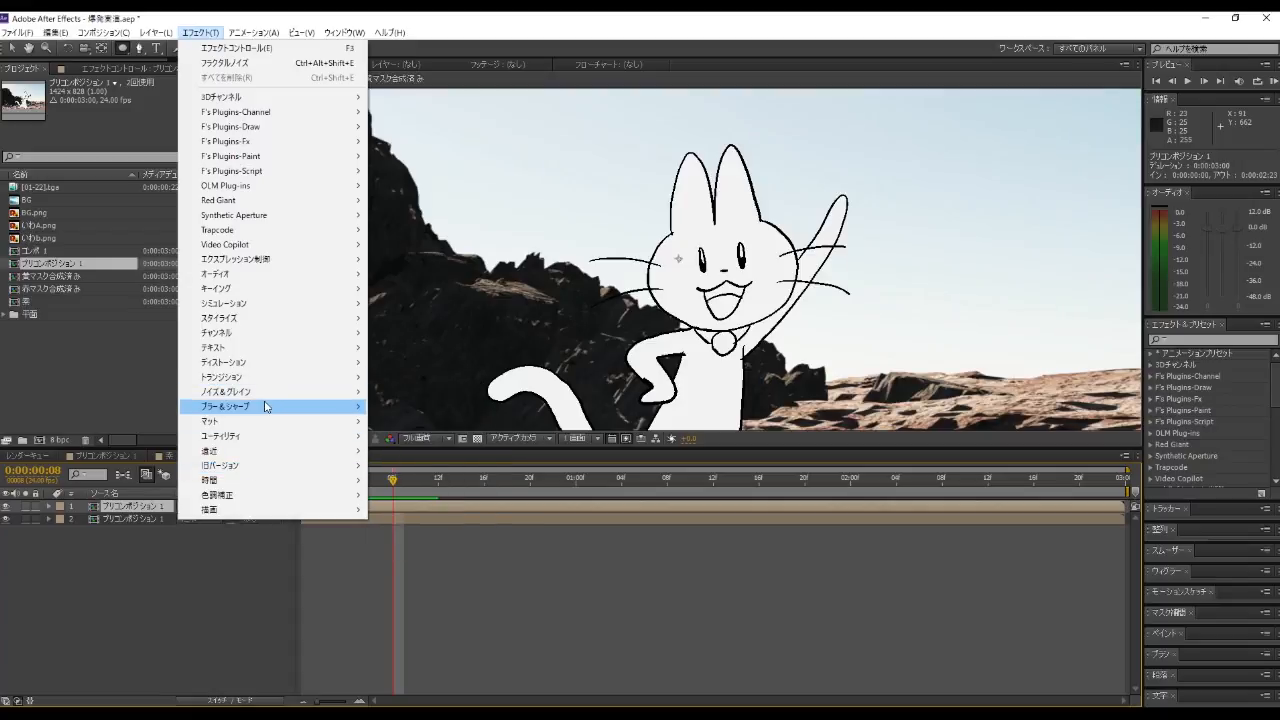
mouse_move(265, 406)
click(422, 526)
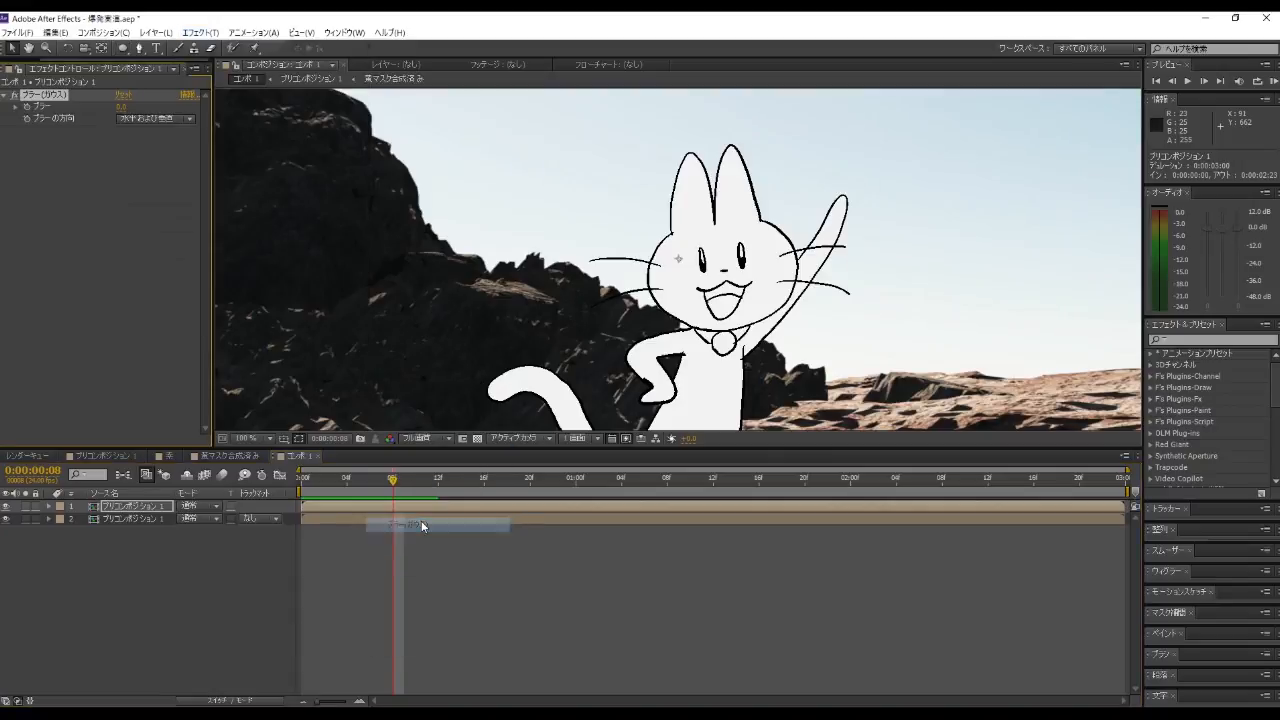
Step: Rename the blurred upper layer in コンポ 1 to にじみ
double_click(121, 507)
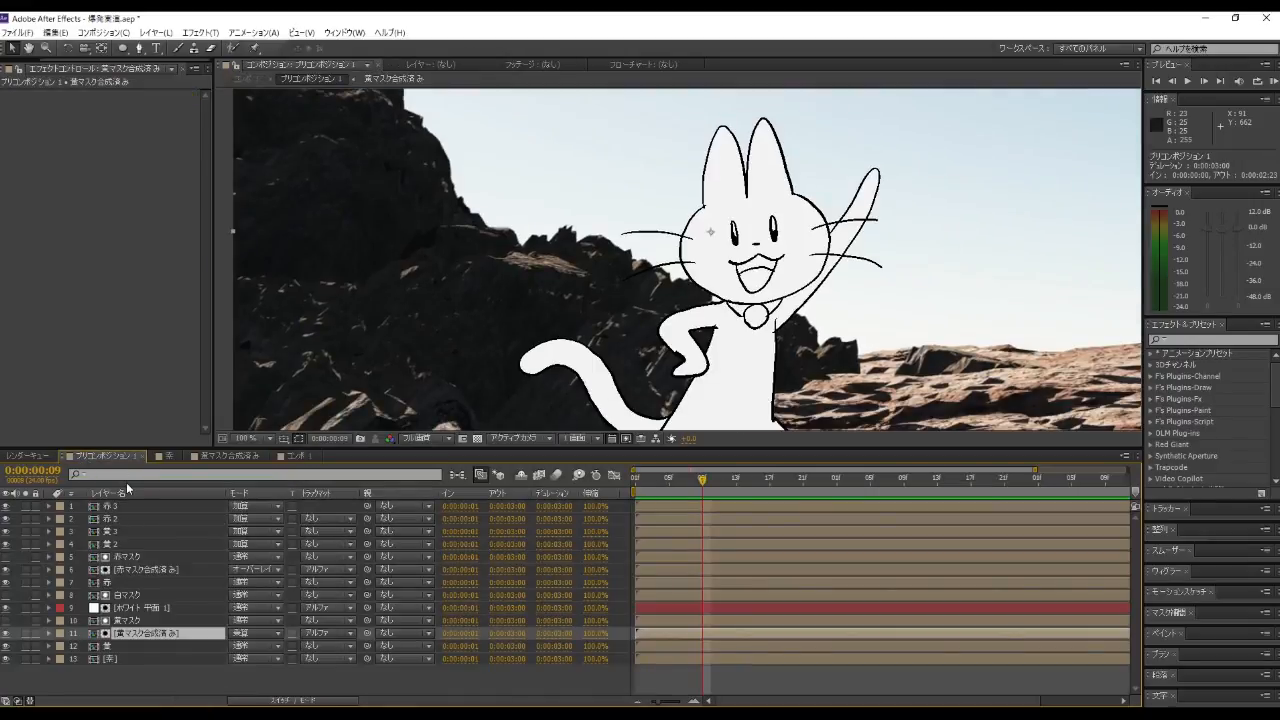
click(295, 456)
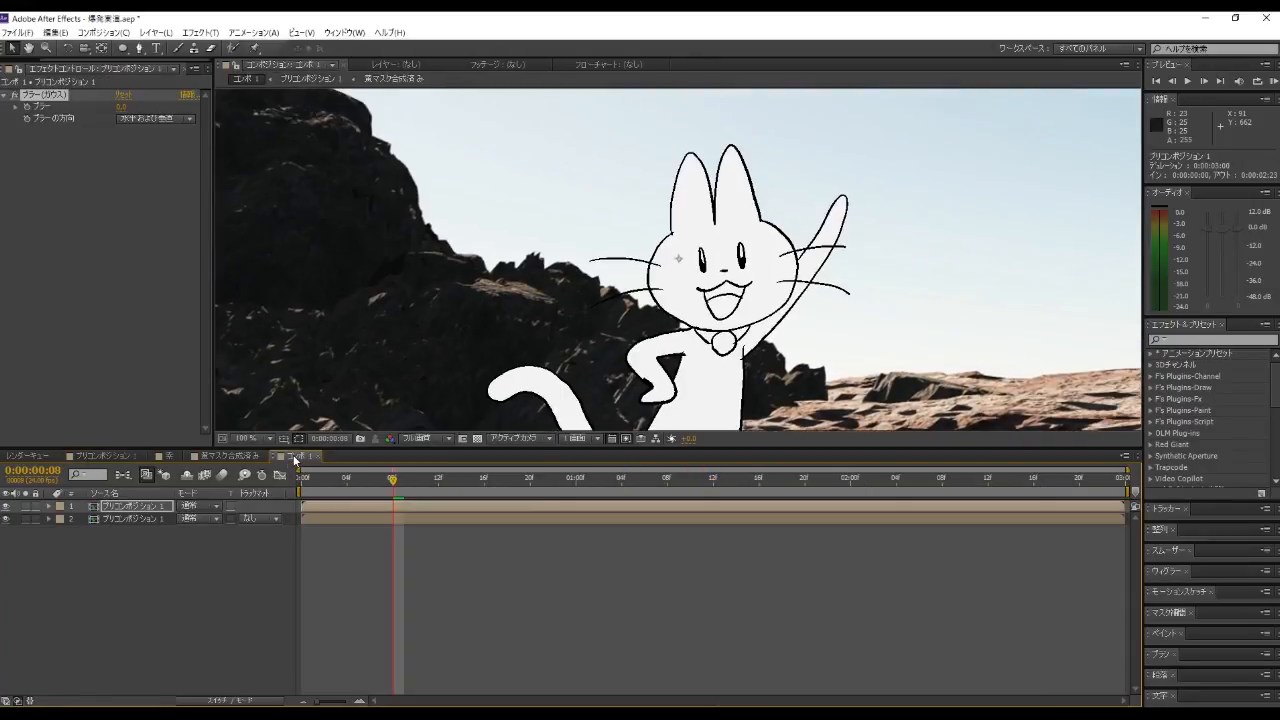
right_click(120, 511)
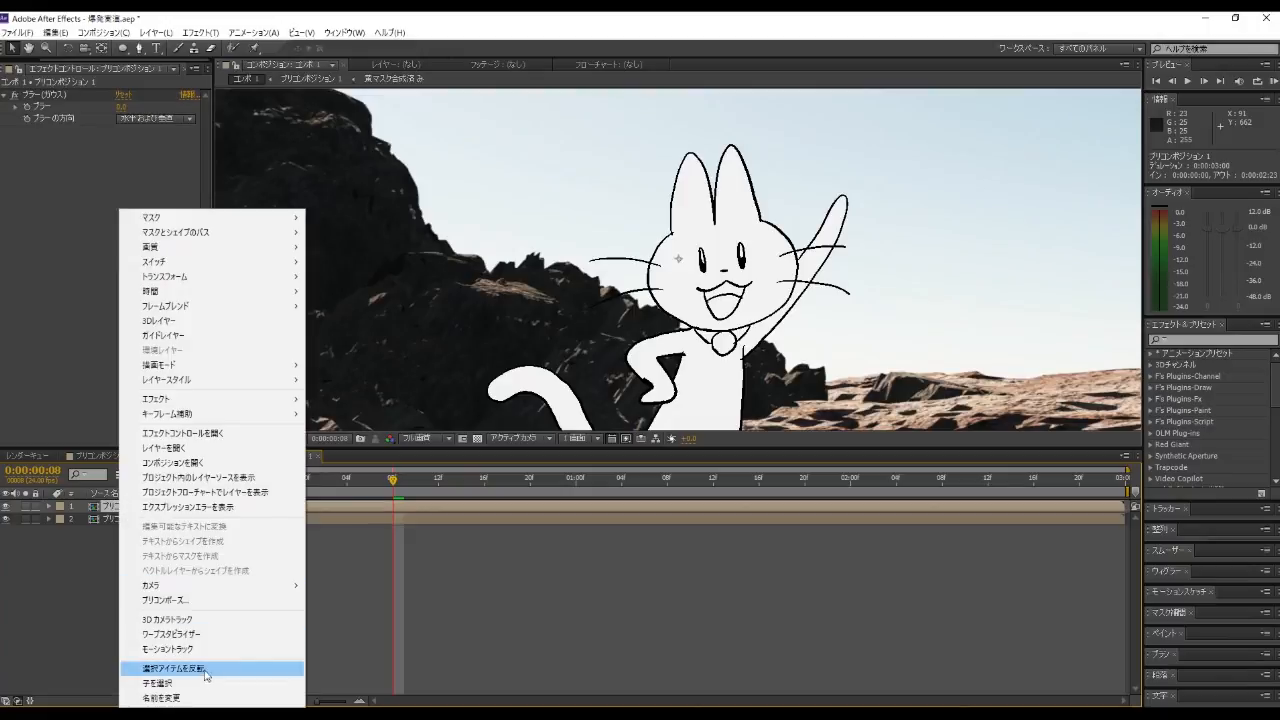
click(162, 697)
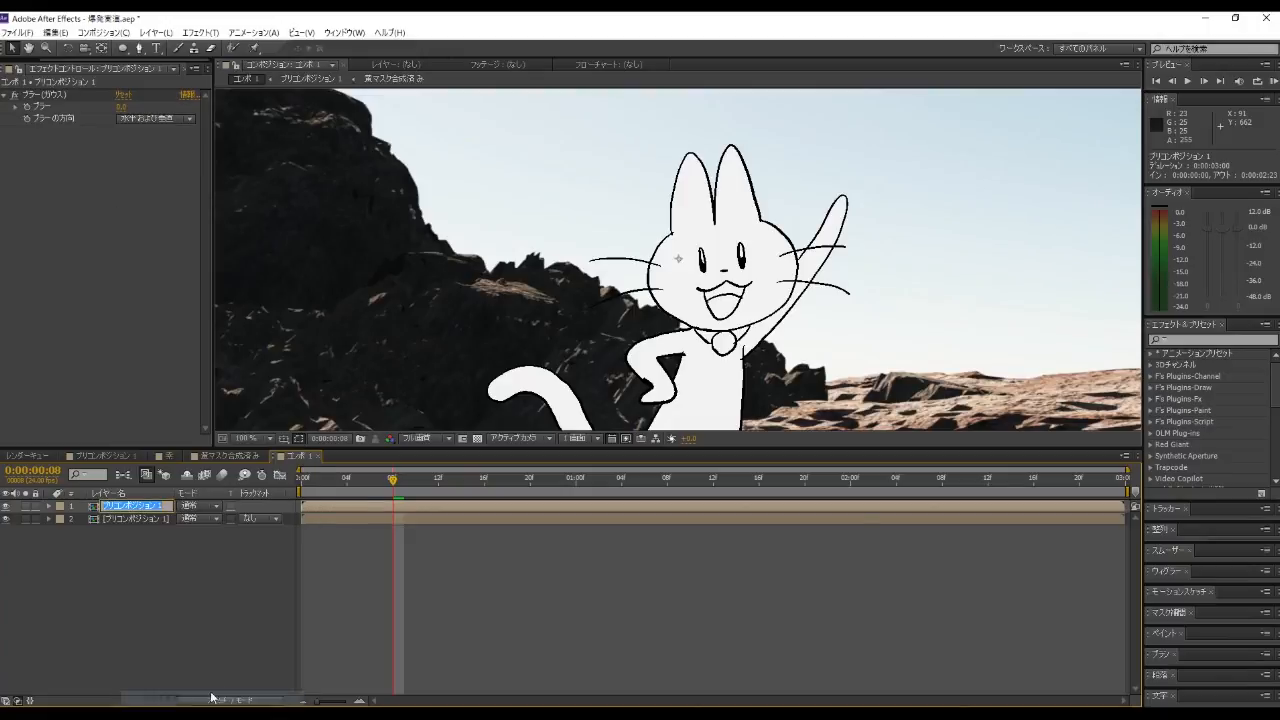
text(nijimi)
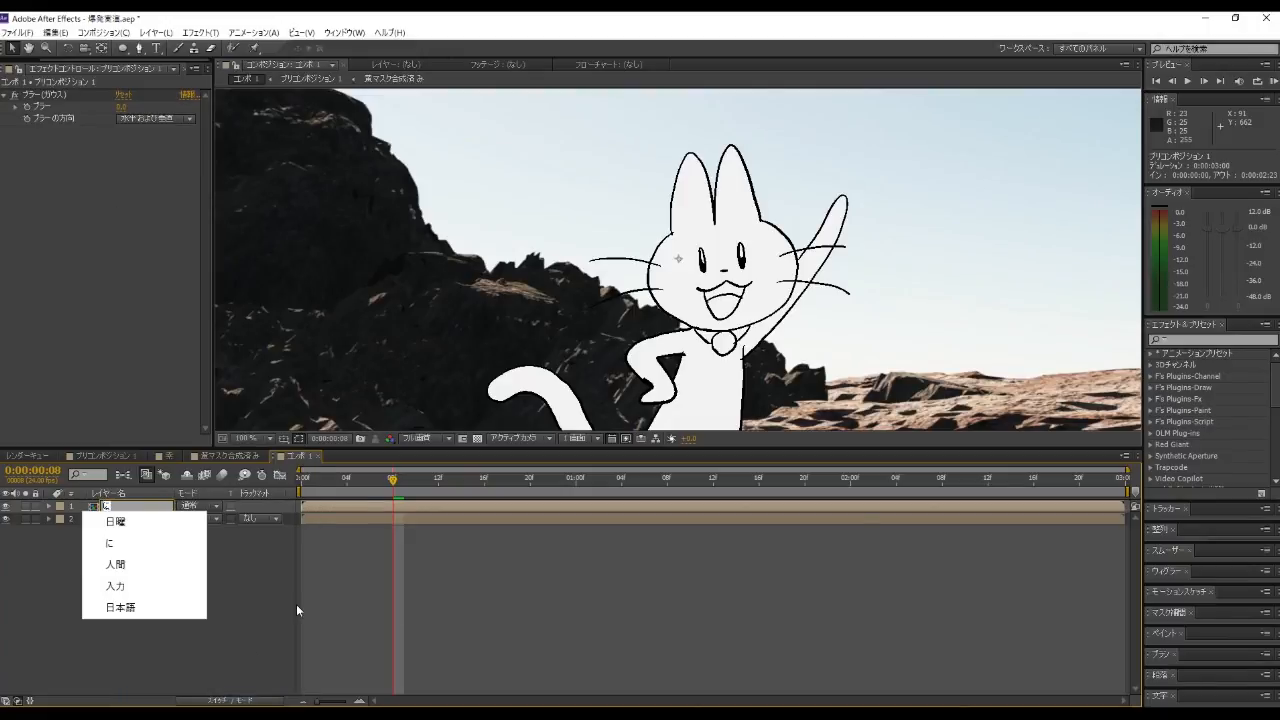
key(Return)
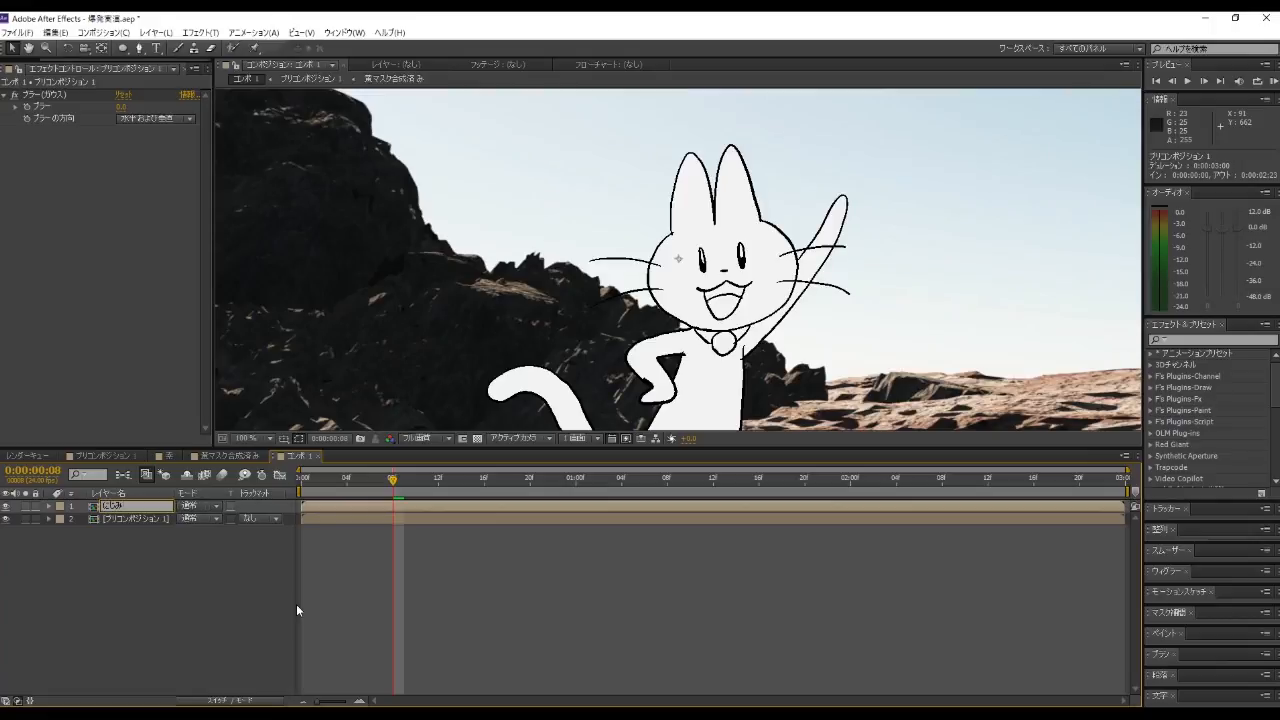
key(Return)
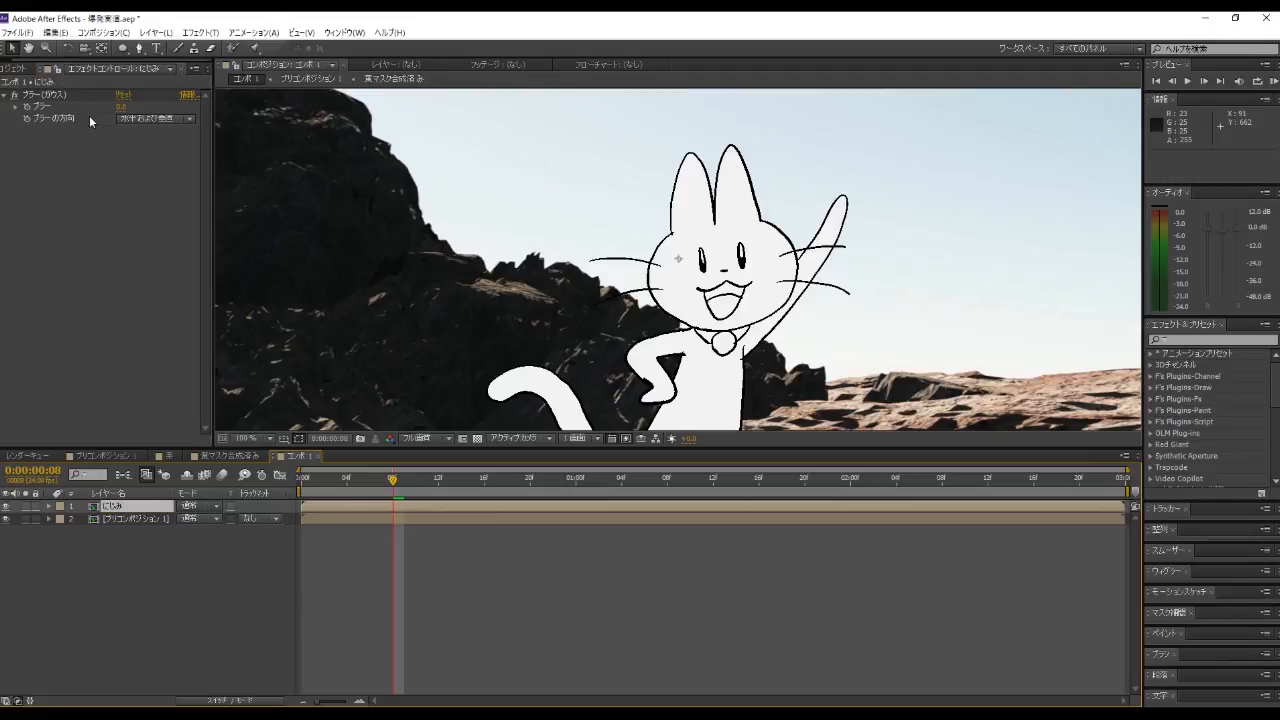
Step: Set the Gaussian Blur amount of the にじみ layer to 30
click(121, 107)
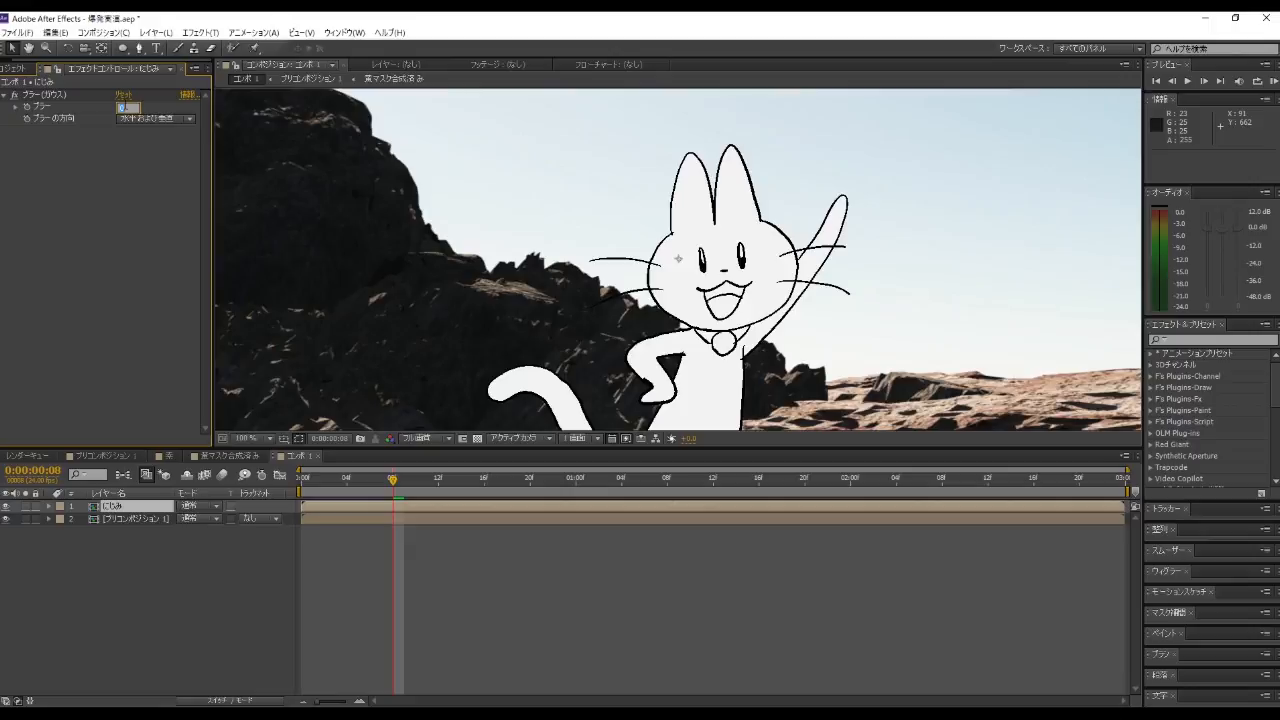
text(30)
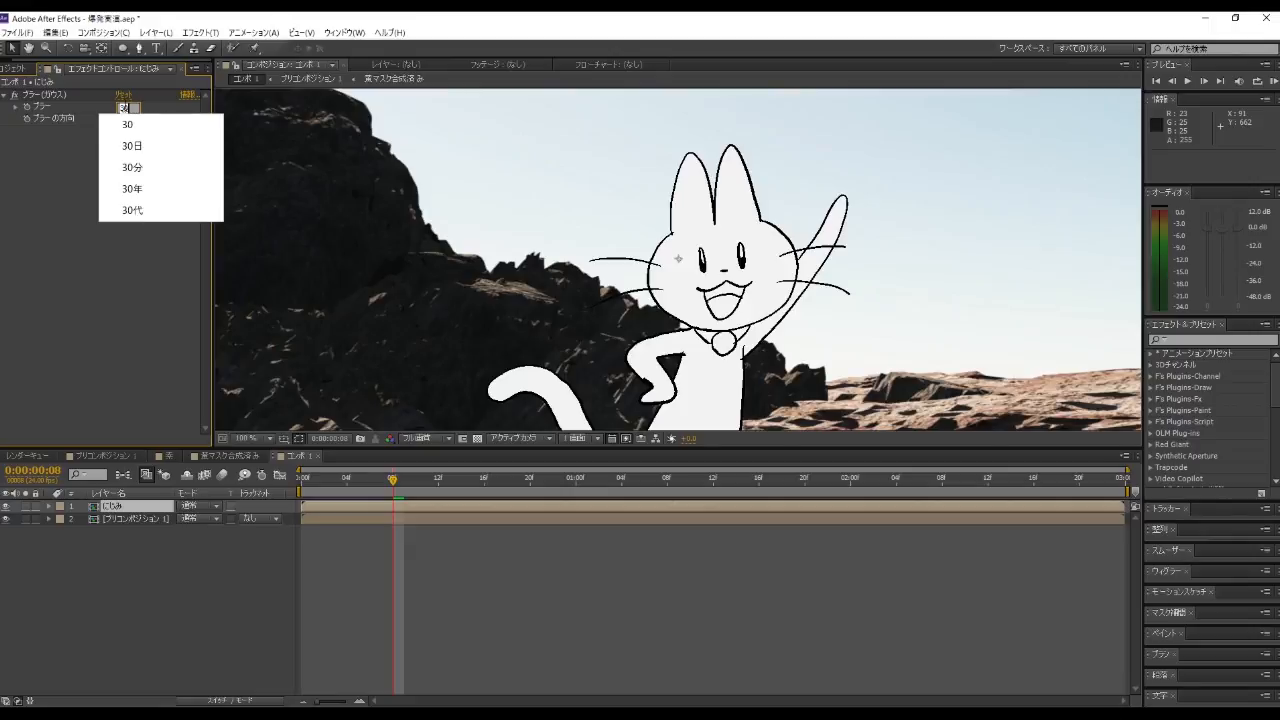
key(Return)
key(comma)
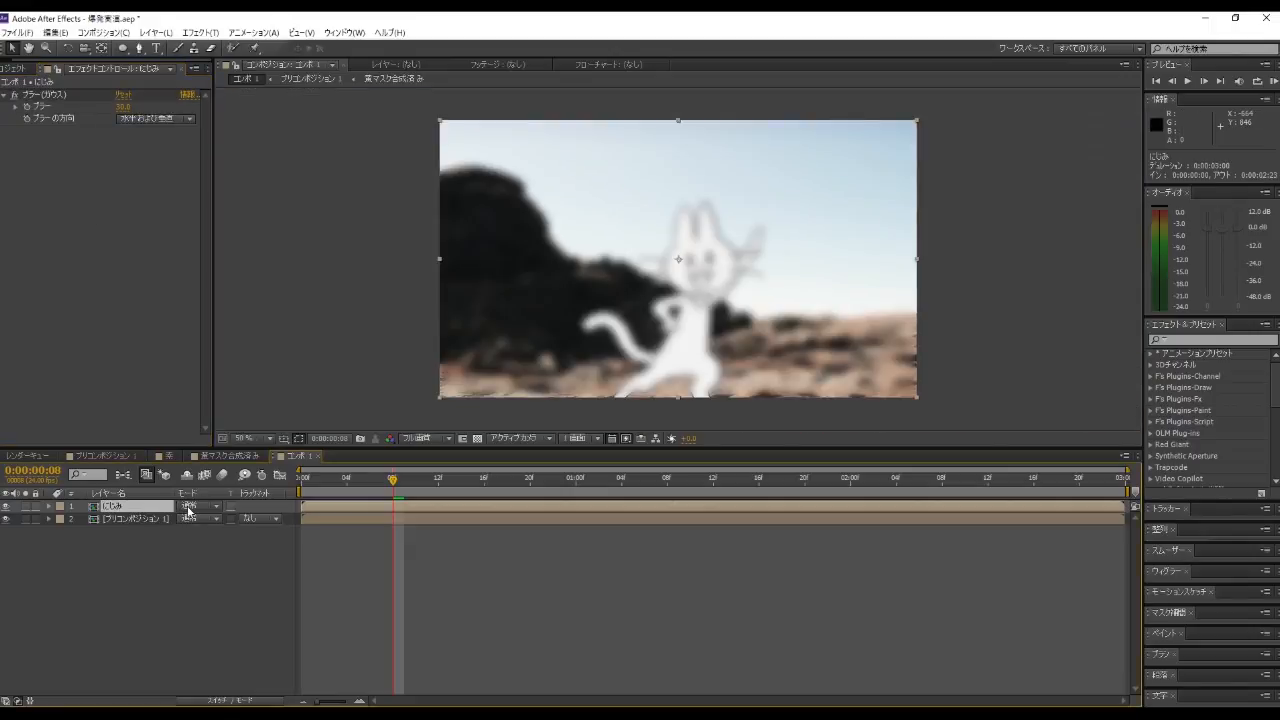
Step: Set the にじみ layer's blend mode to Screen (スクリーン) and preview the glow over the explosion
click(187, 510)
click(240, 290)
scroll(600, 330, up, 1)
scroll(600, 330, down, 1)
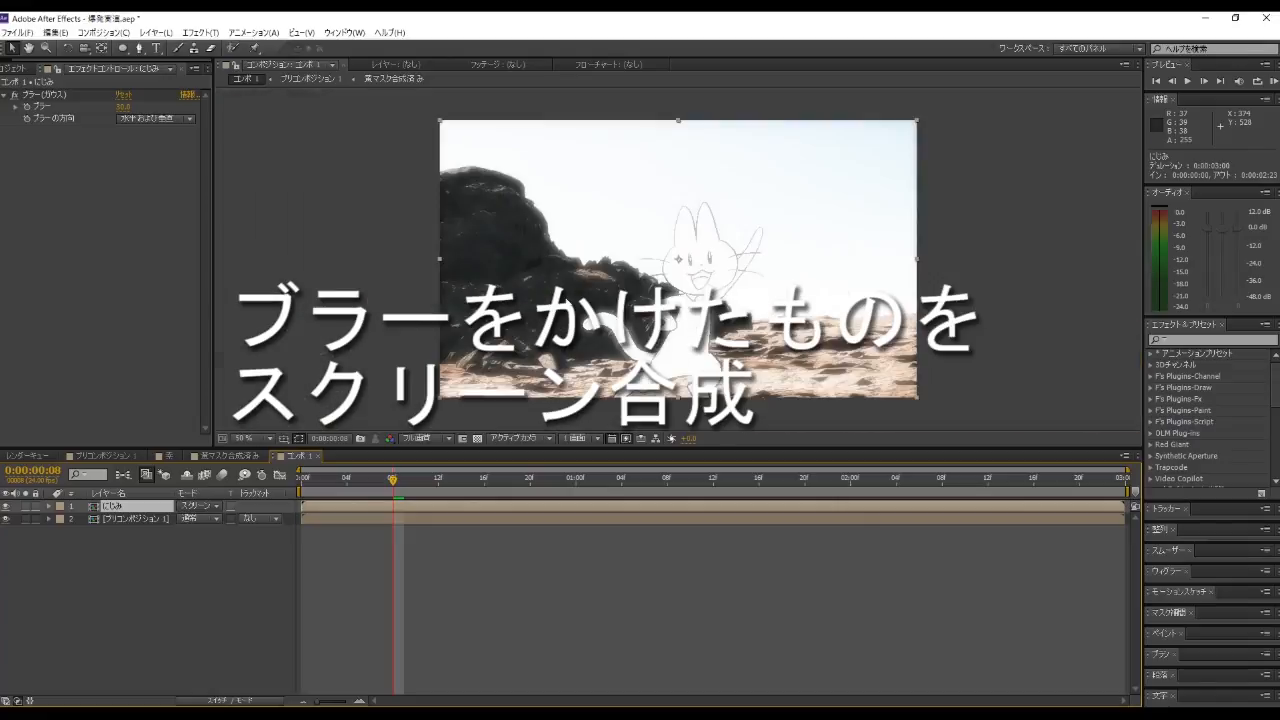
key(space)
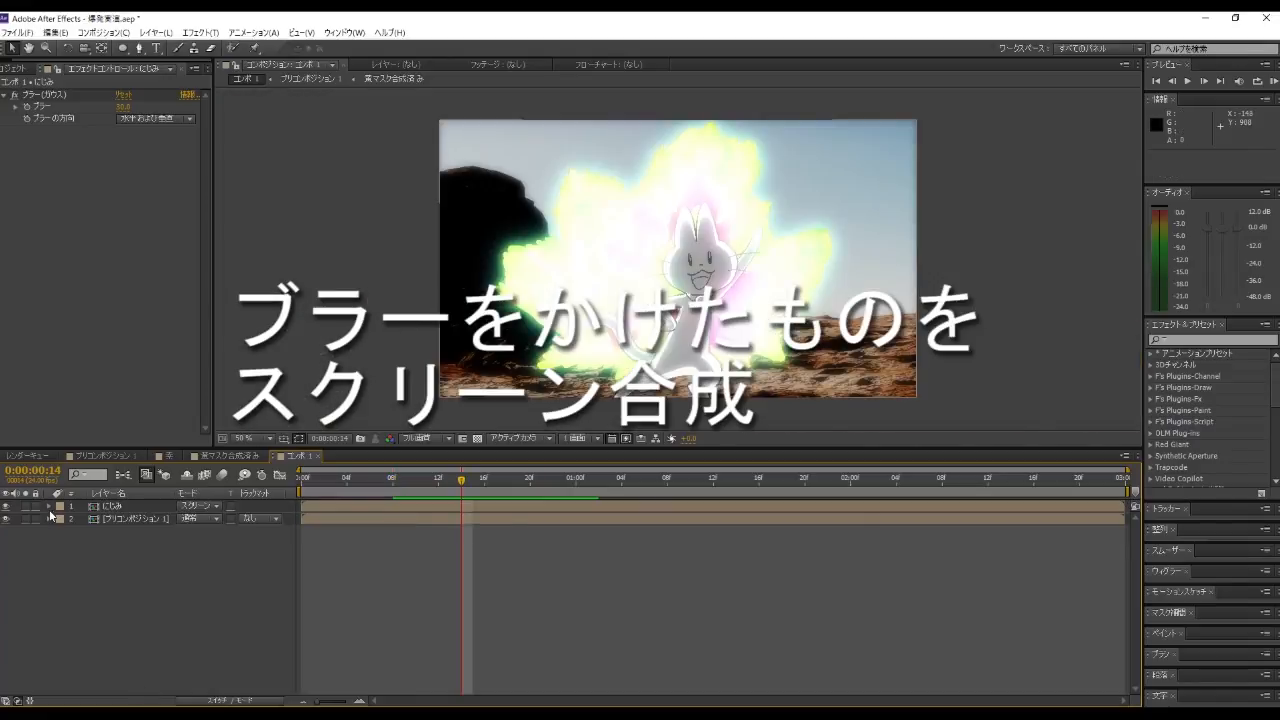
Step: Keyframe the にじみ layer's opacity (不透明度) at 100% on 0:00:00:14 and 0% on 0:00:00:08, and scrub through the fade
click(49, 507)
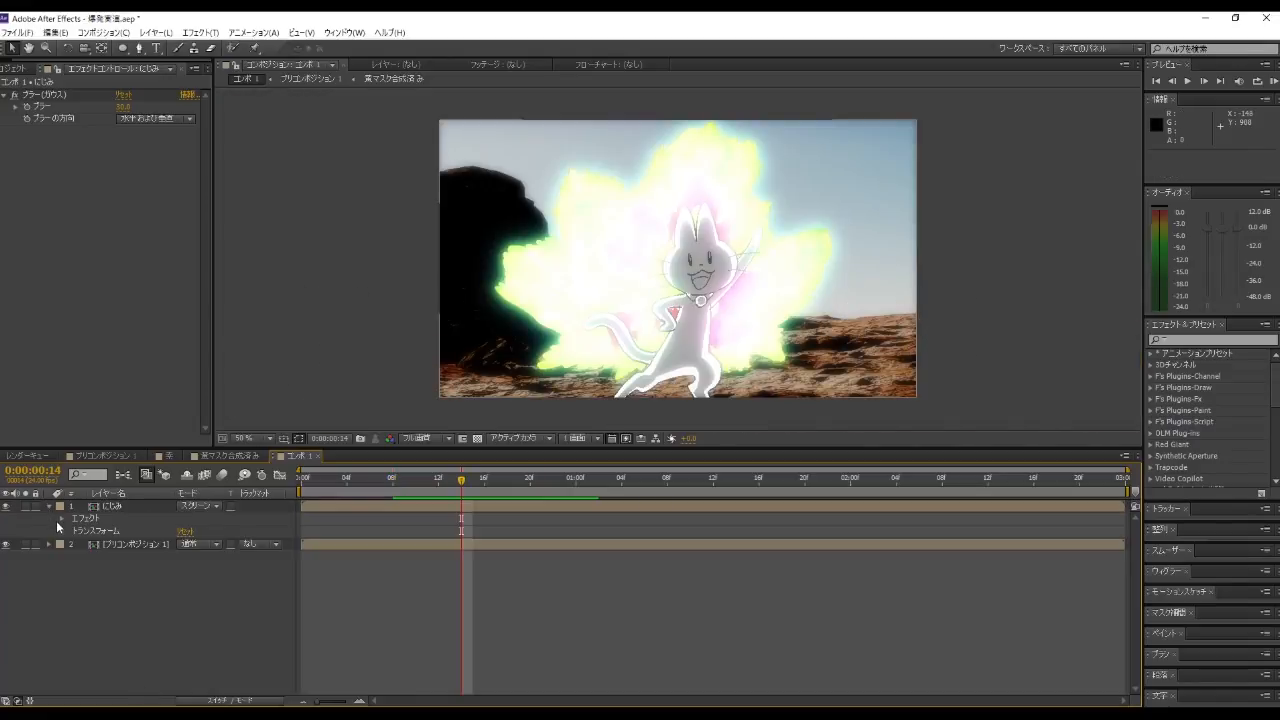
click(61, 531)
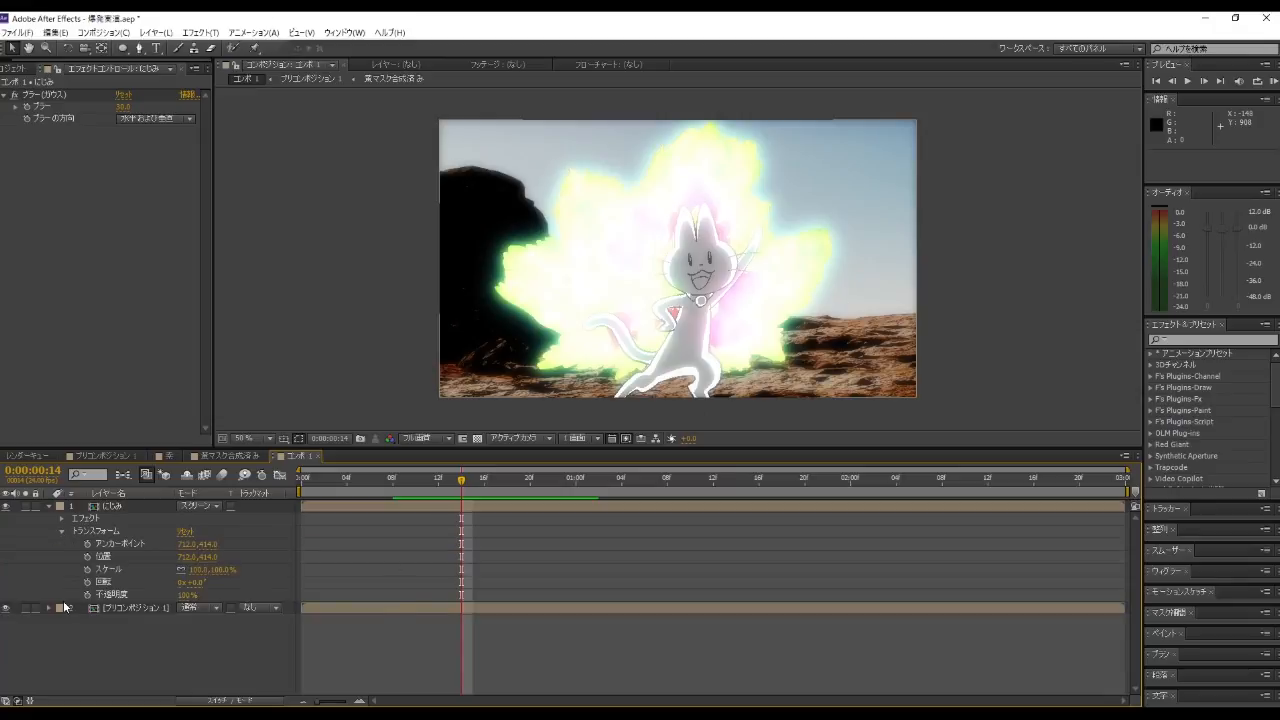
click(87, 595)
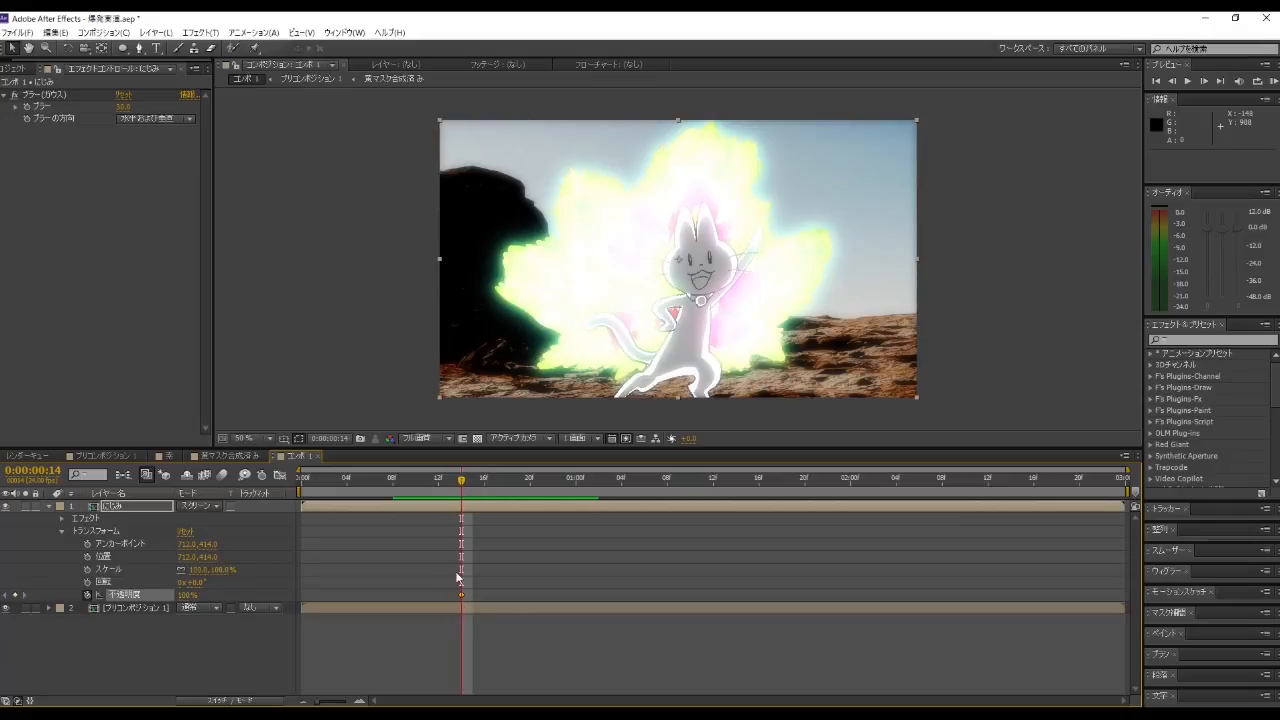
drag(460, 478, 396, 500)
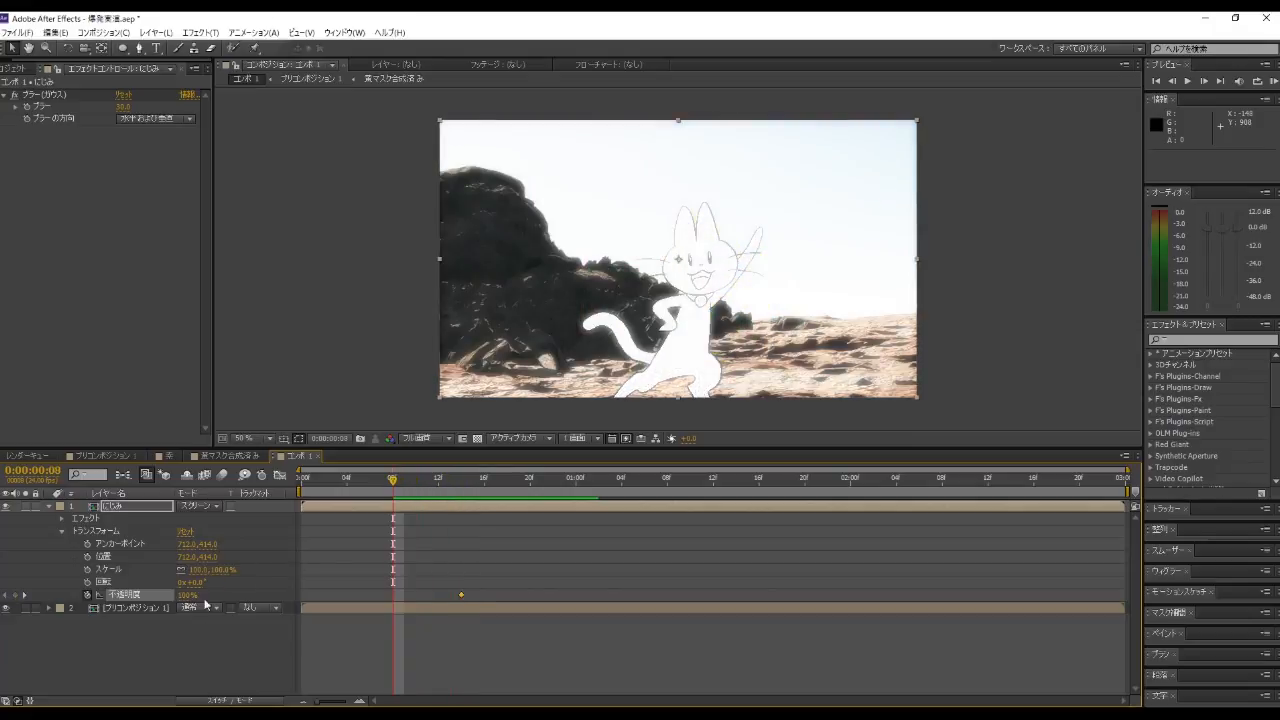
click(185, 596)
text(0)
key(Return)
key(Return)
drag(395, 485, 651, 515)
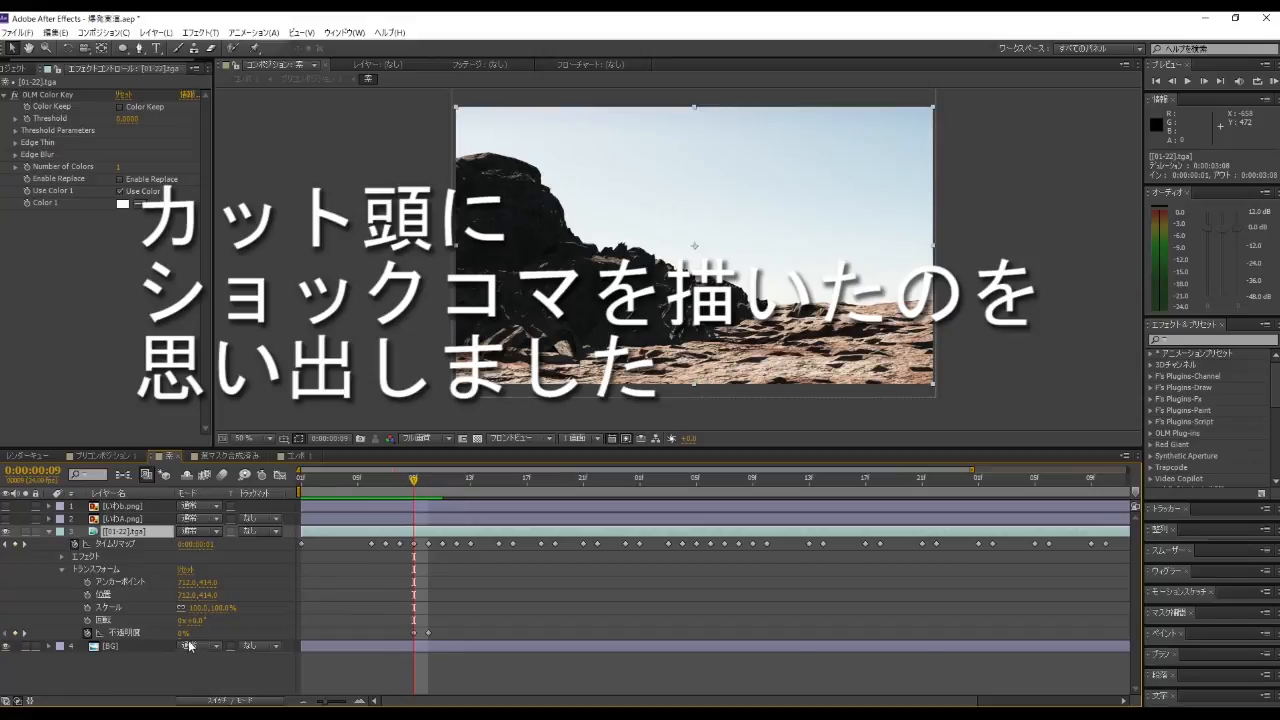
Step: Move the opacity keyframes of the [01-22].tga layer earlier, the first to 0:00:00:01, and check the explosion in コンポ 1 and プリコンポジション 1
drag(411, 636, 315, 636)
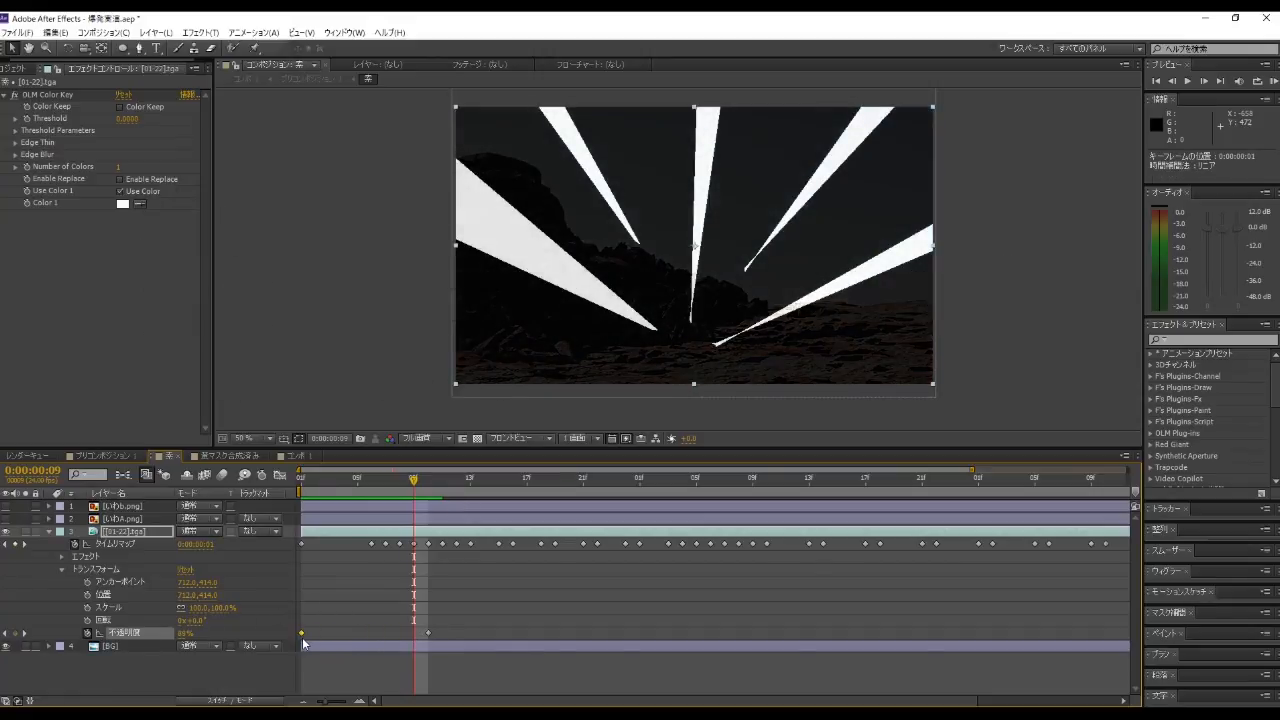
drag(420, 633, 376, 633)
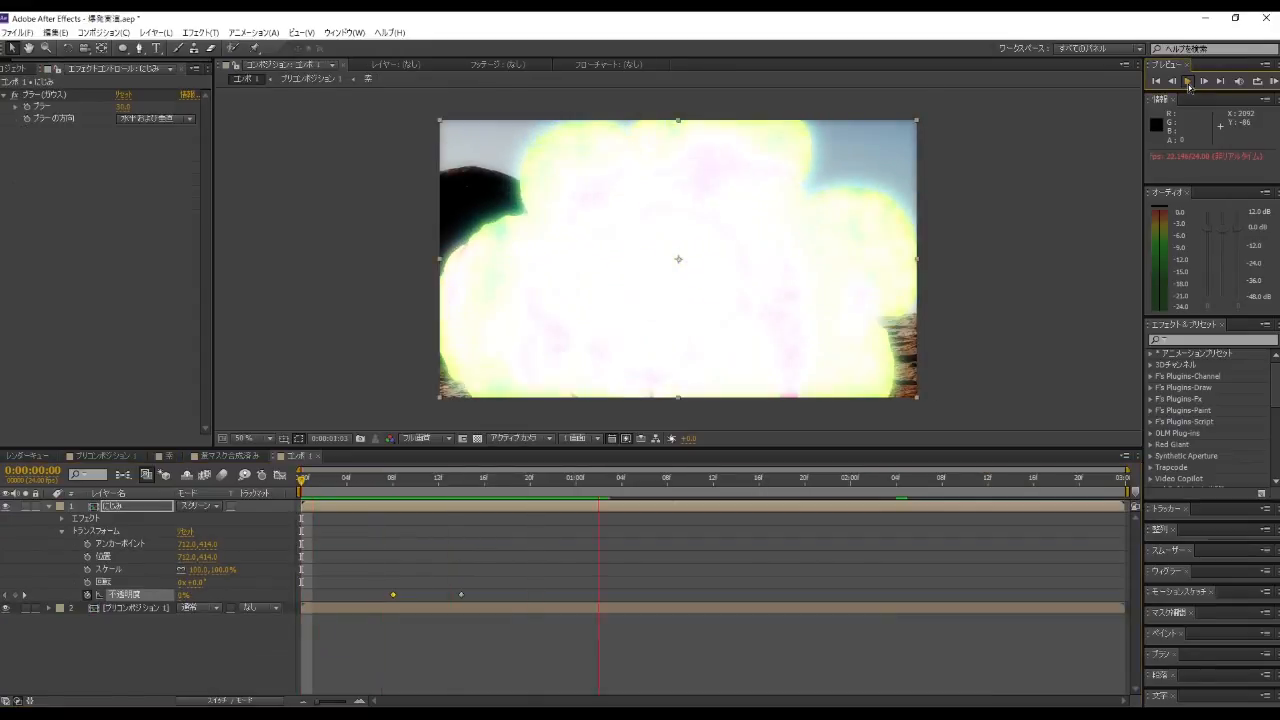
click(105, 455)
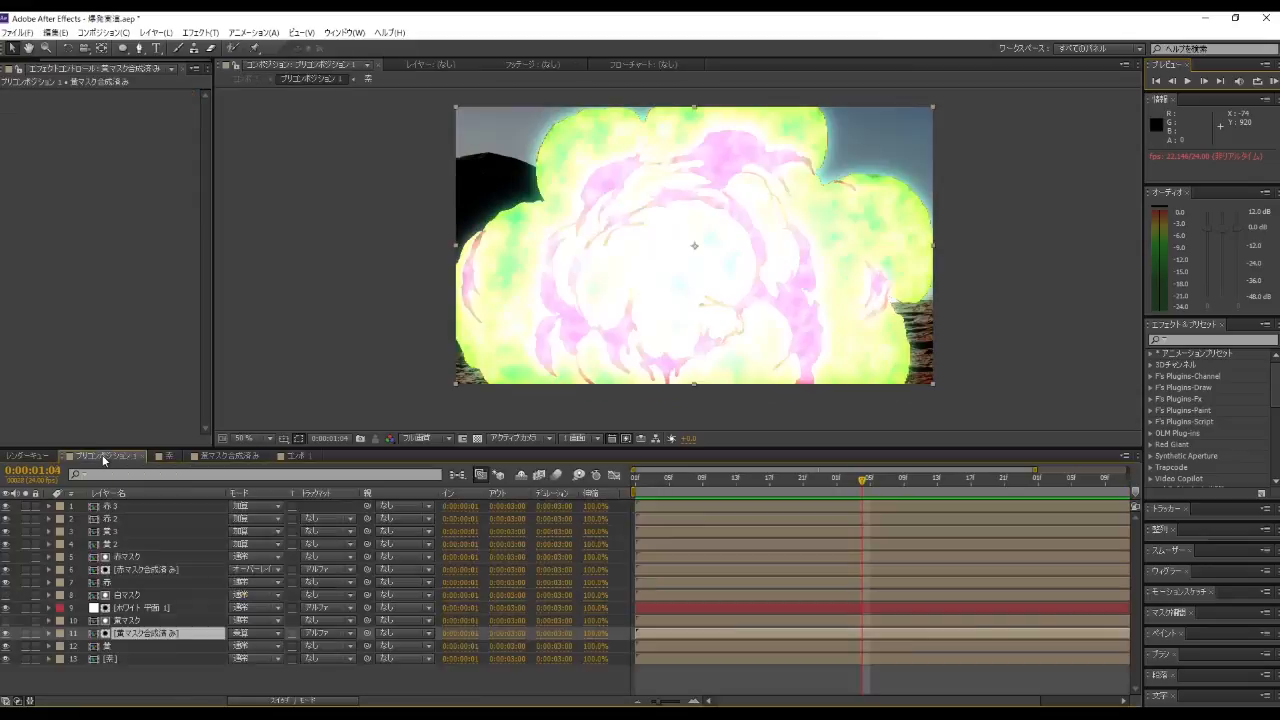
Step: Compare the explosion in コンポ 1, プリコンポジション 1 and the [01-22].tga composition, then preview コンポ 1 from the start
click(296, 455)
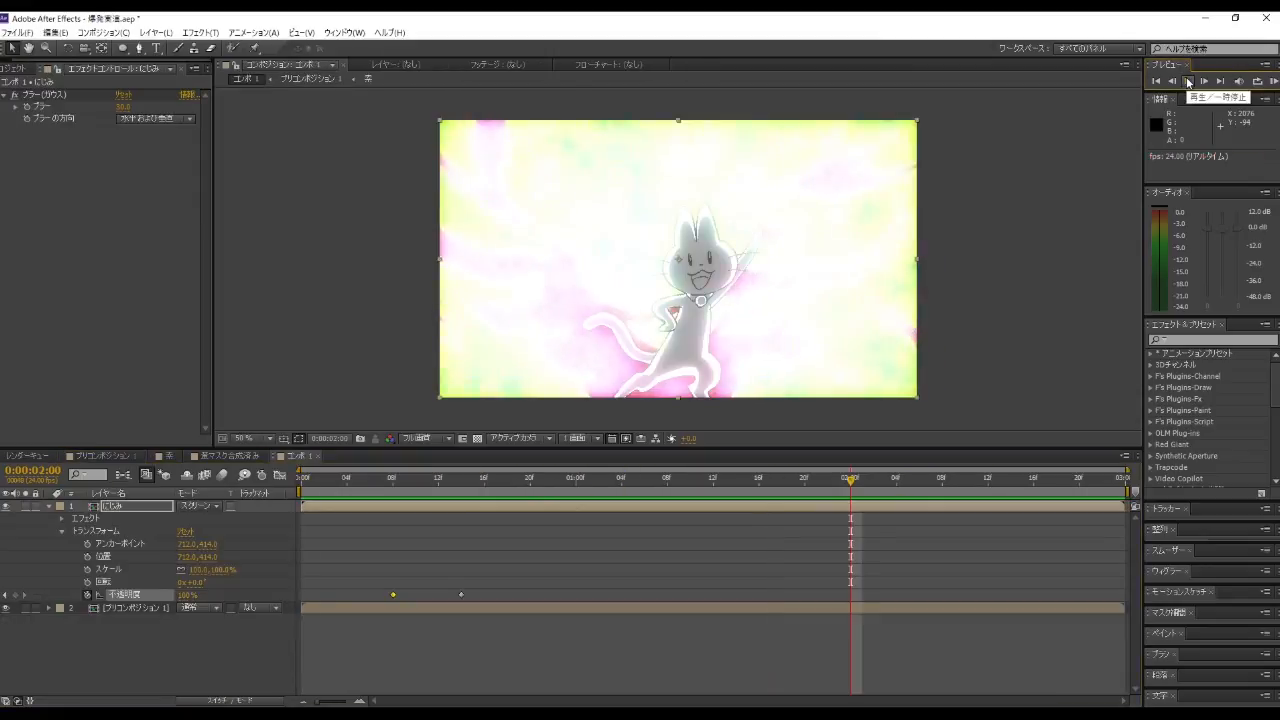
click(170, 456)
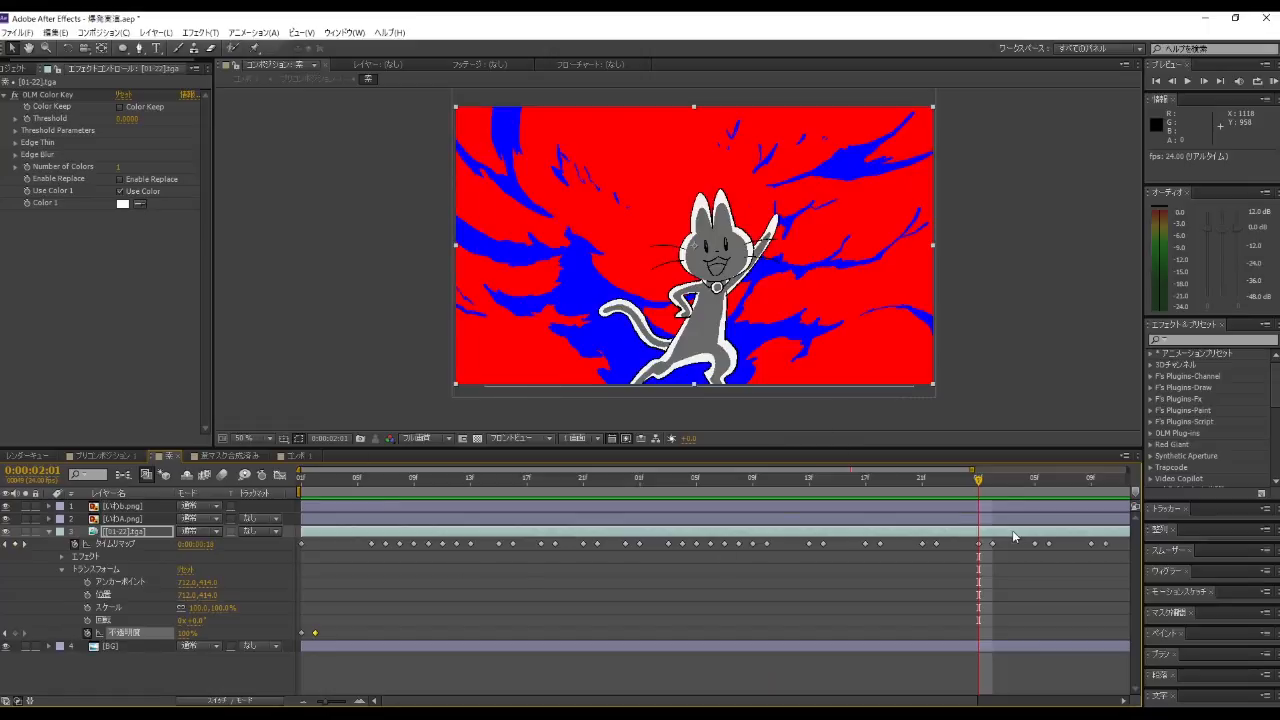
drag(978, 485, 6, 472)
click(105, 457)
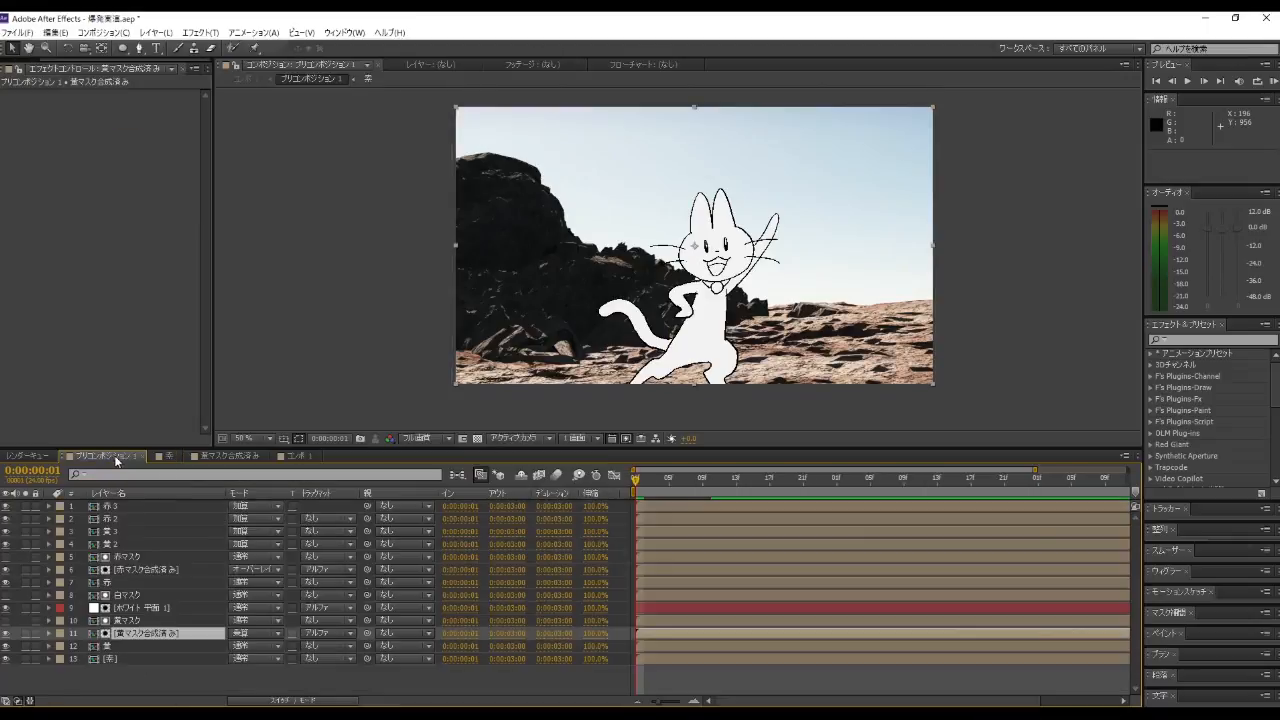
click(308, 457)
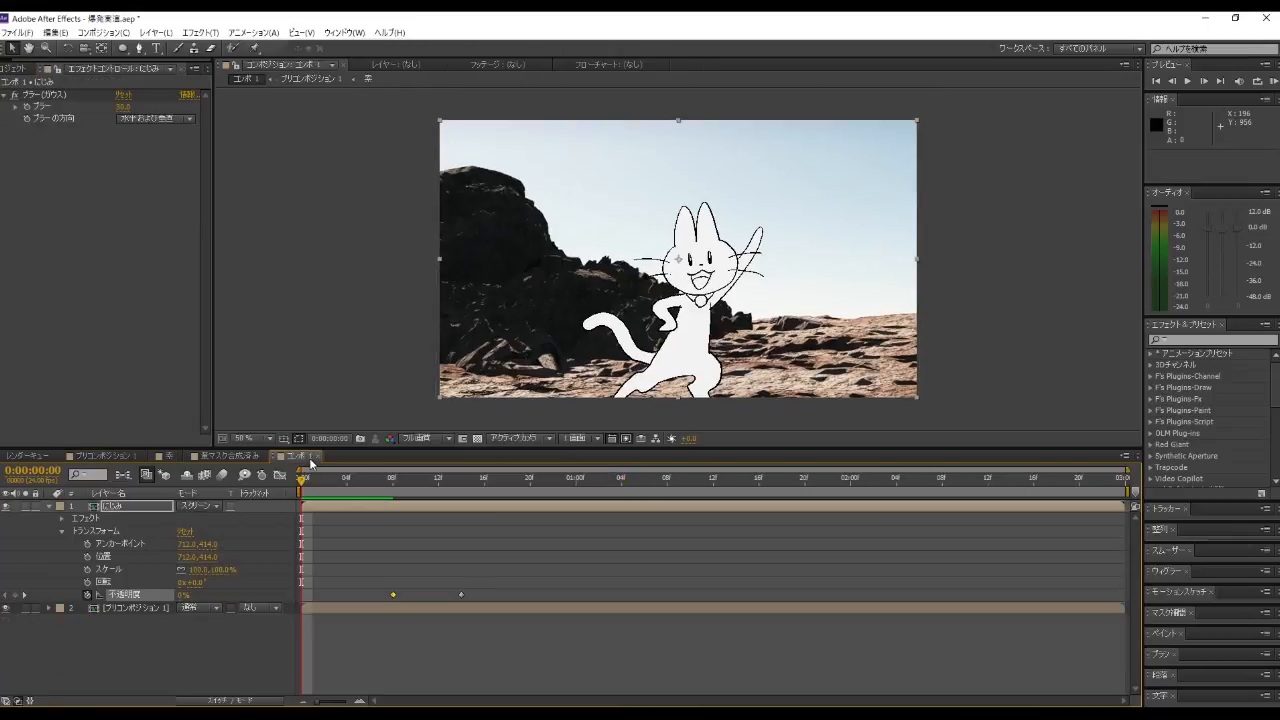
click(1189, 82)
click(1189, 82)
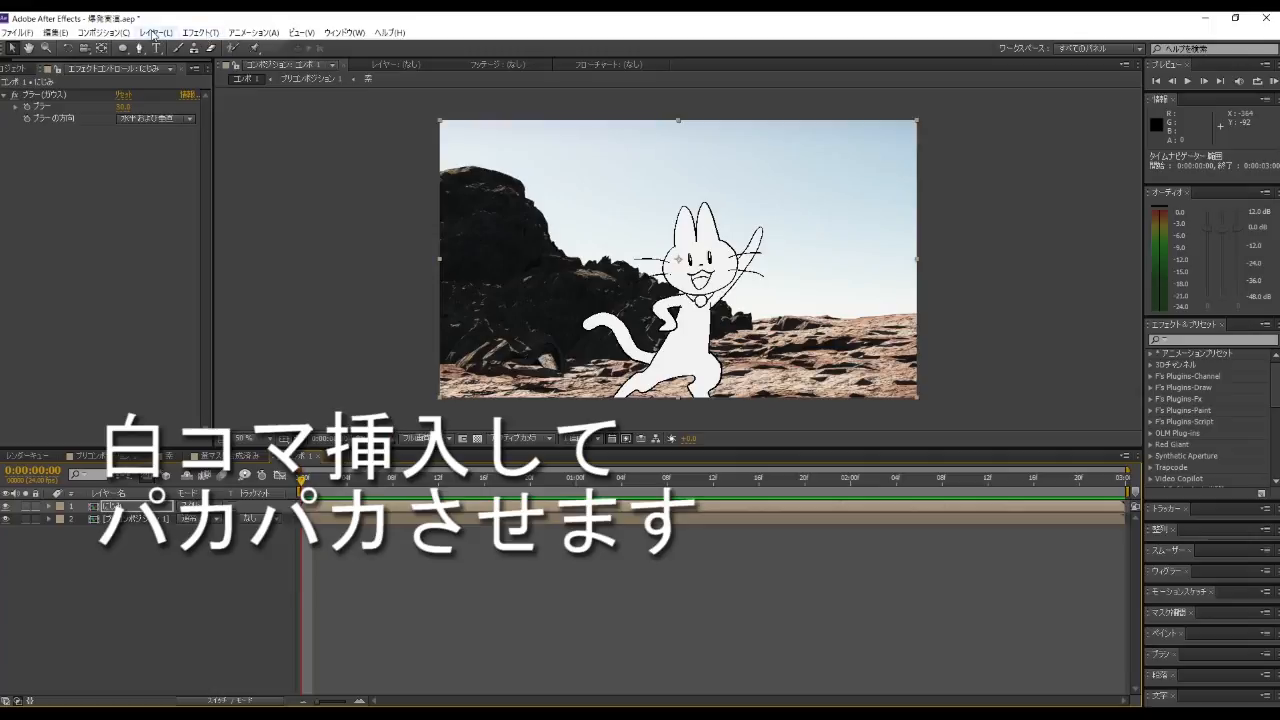
Step: Add a new white solid (平面) as the top layer of コンポ 1
click(156, 32)
mouse_move(174, 50)
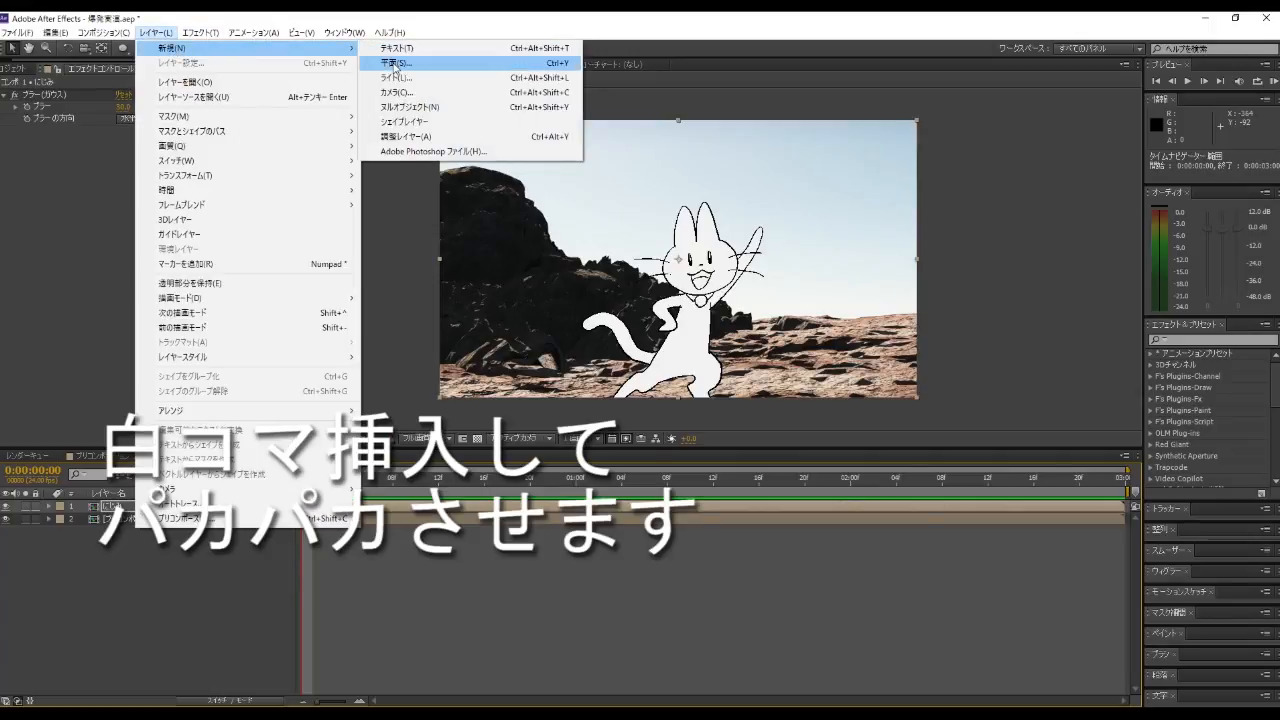
click(395, 63)
click(678, 485)
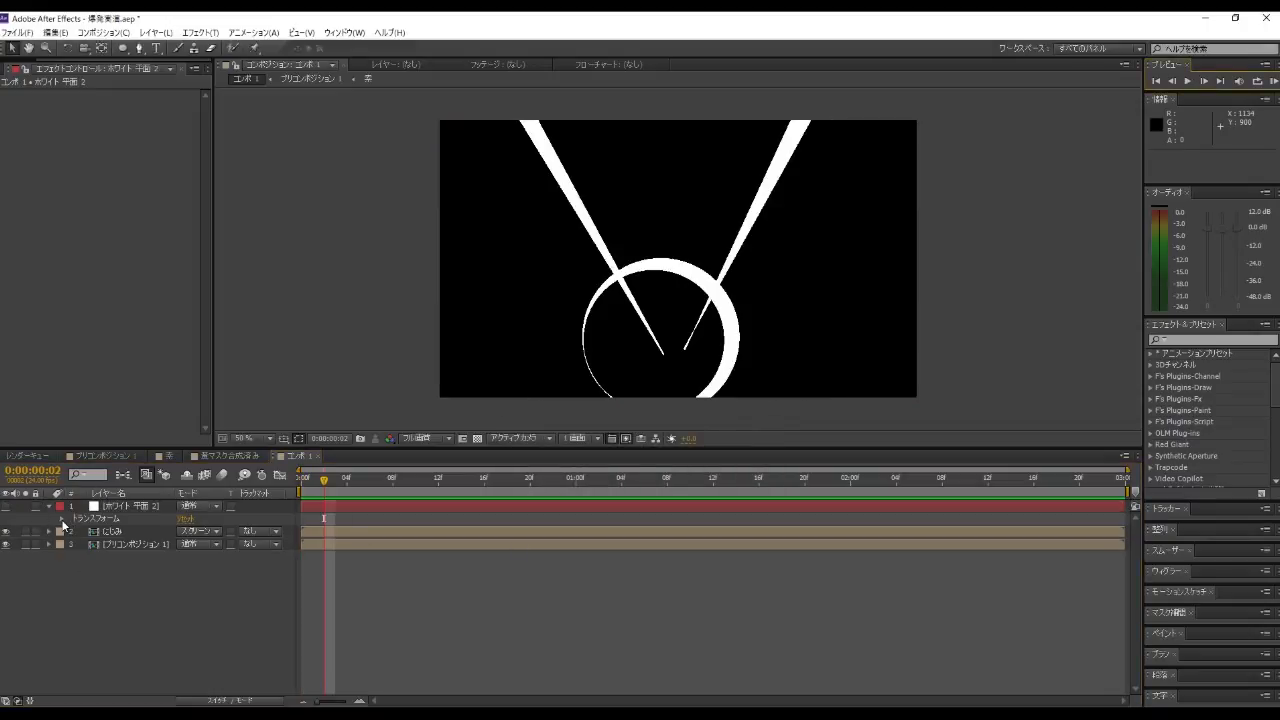
Step: Keyframe the white solid's opacity (不透明度) at 0% on 0:00:00:01
click(62, 519)
click(1174, 81)
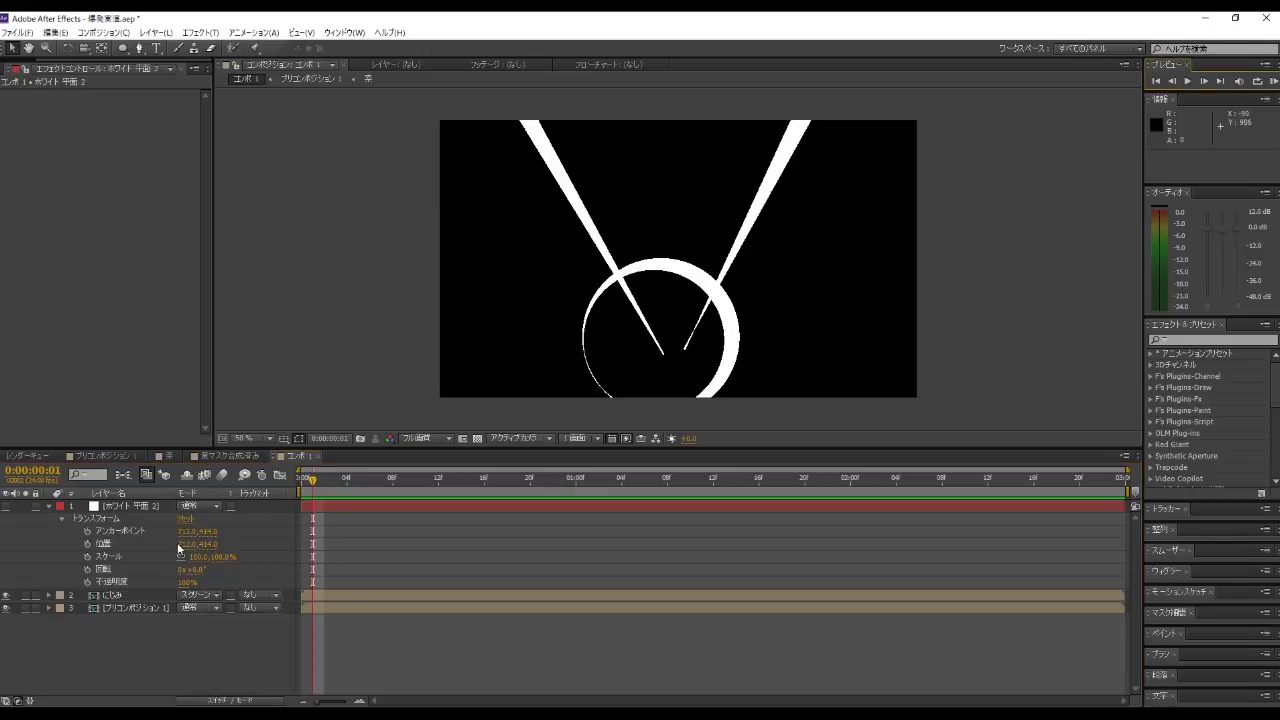
click(87, 581)
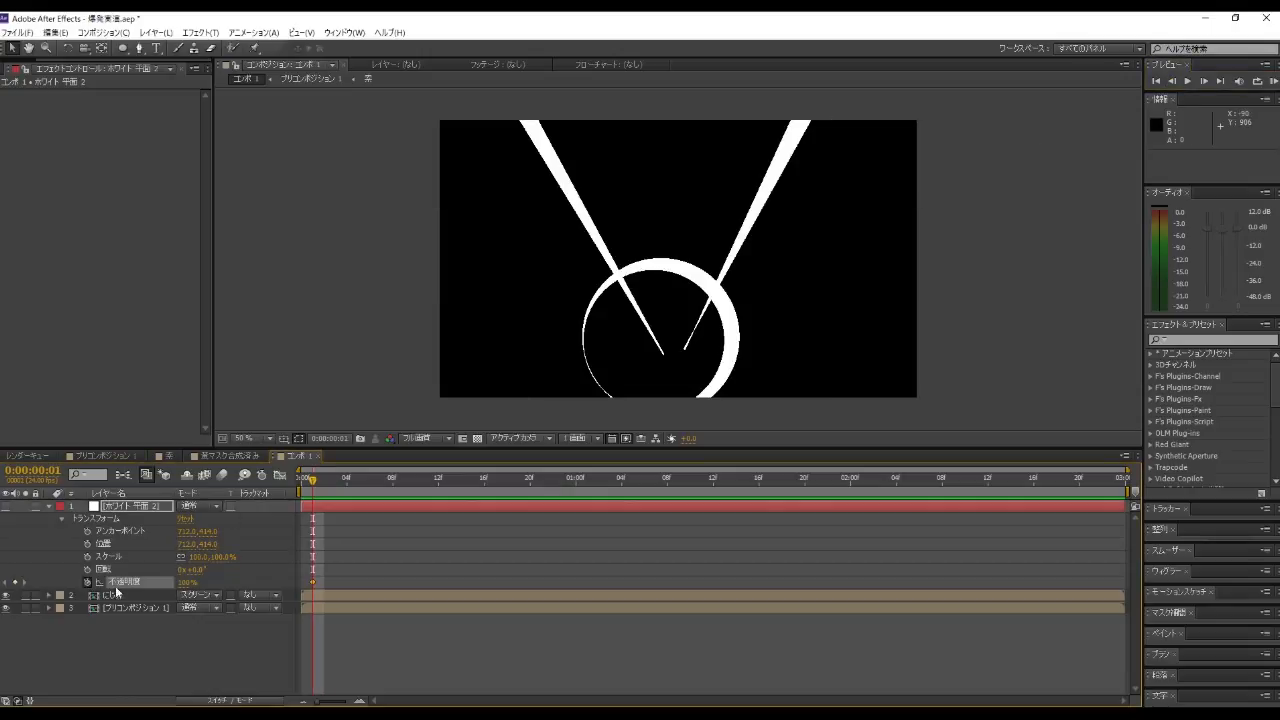
click(187, 582)
text(0)
key(Return)
key(Return)
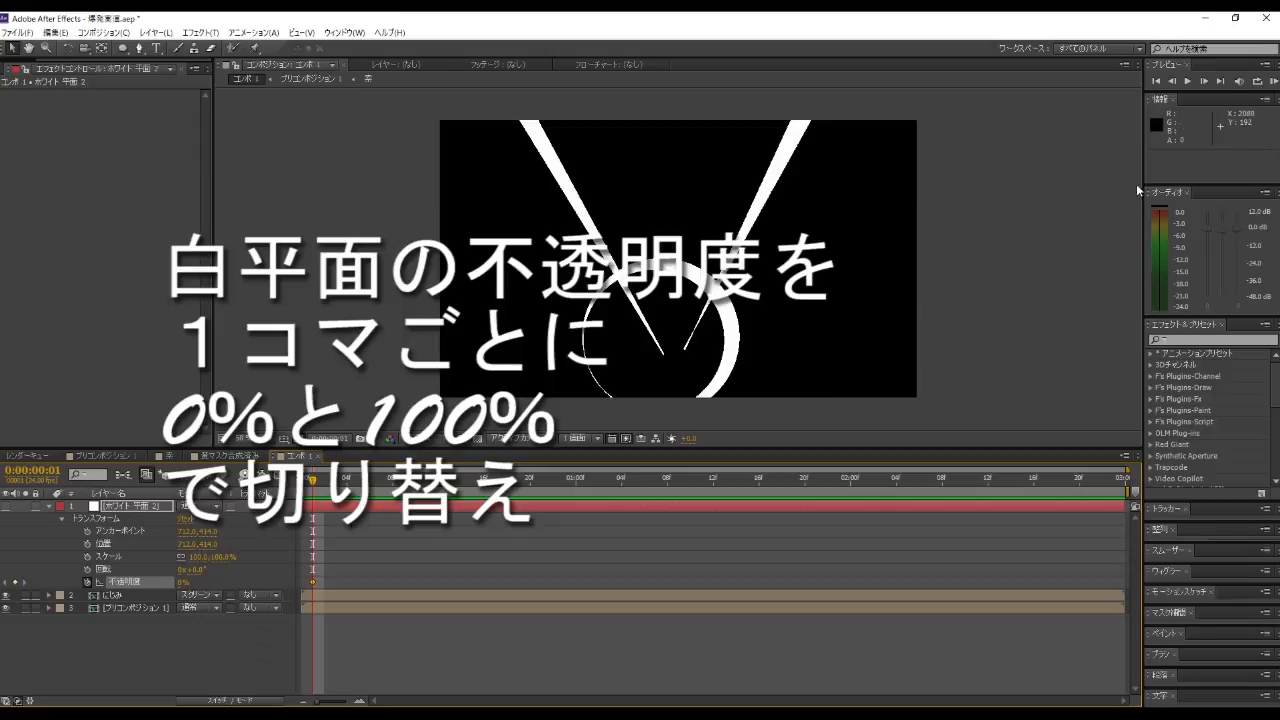
Step: Keyframe the white solid's opacity at 100% on 0:00:00:02, alternate it with 0% every frame through 0:00:00:09, and preview the flicker
click(1204, 80)
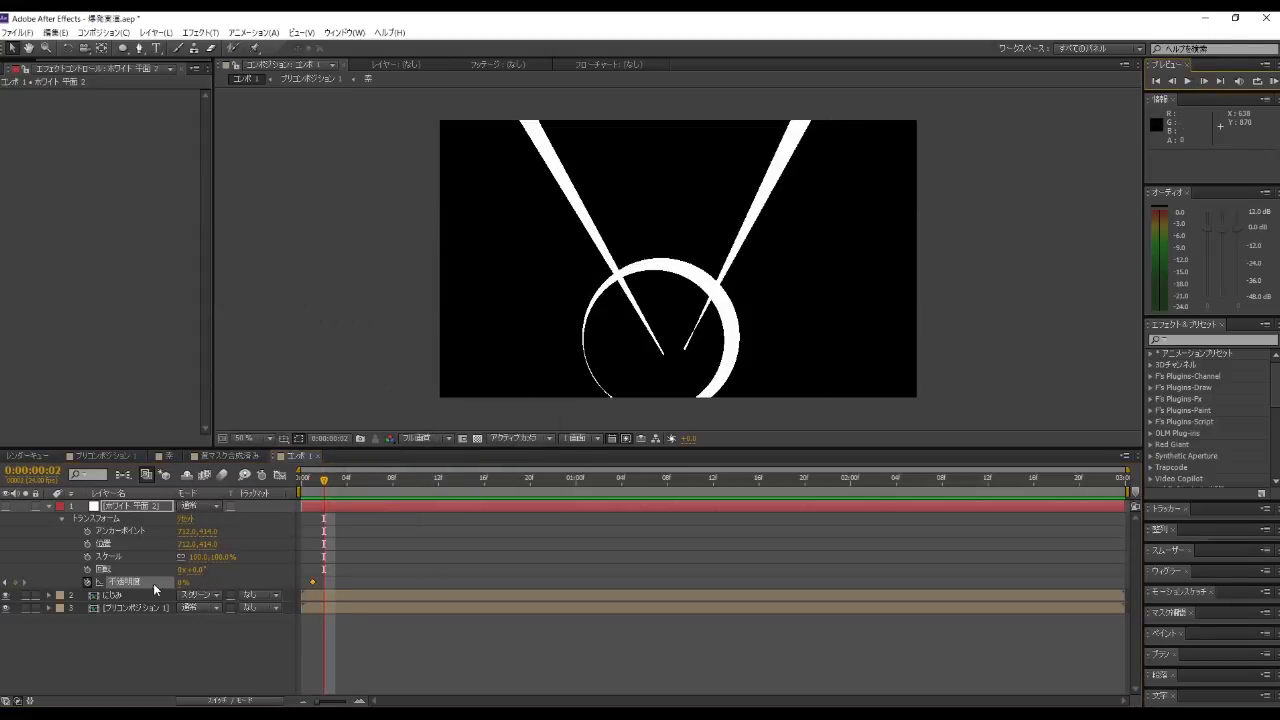
click(182, 582)
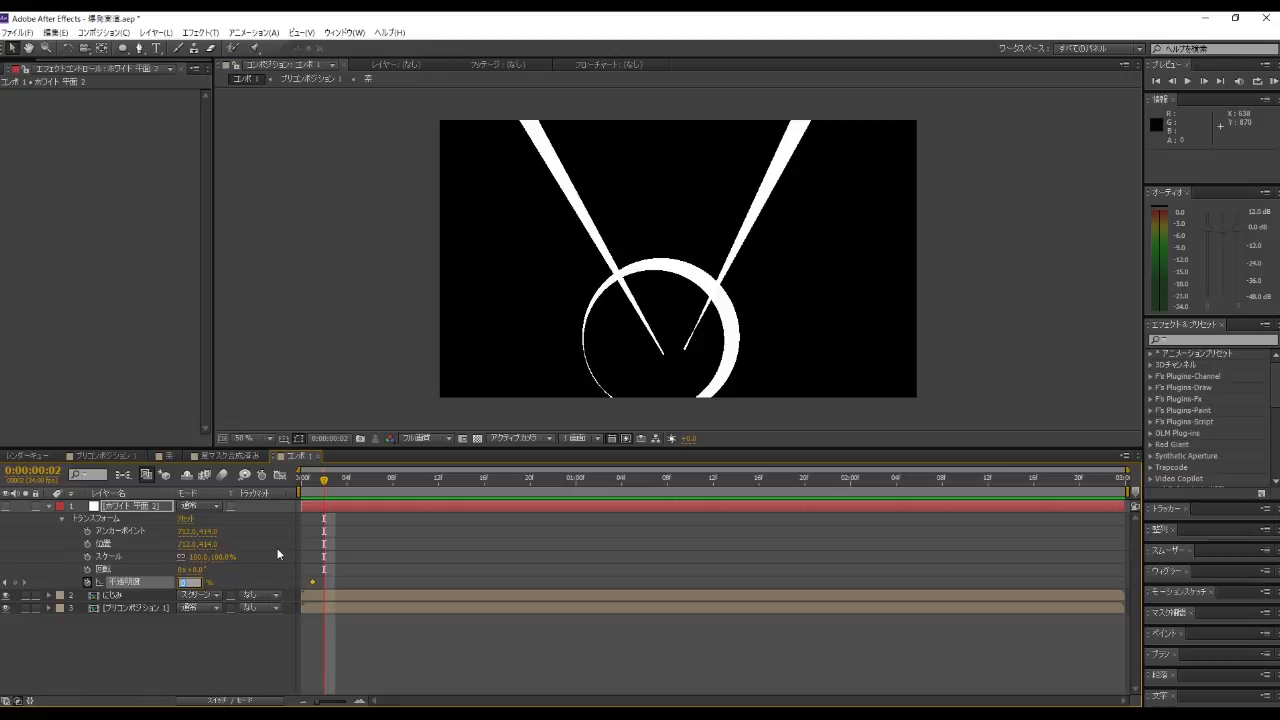
text(100)
key(Return)
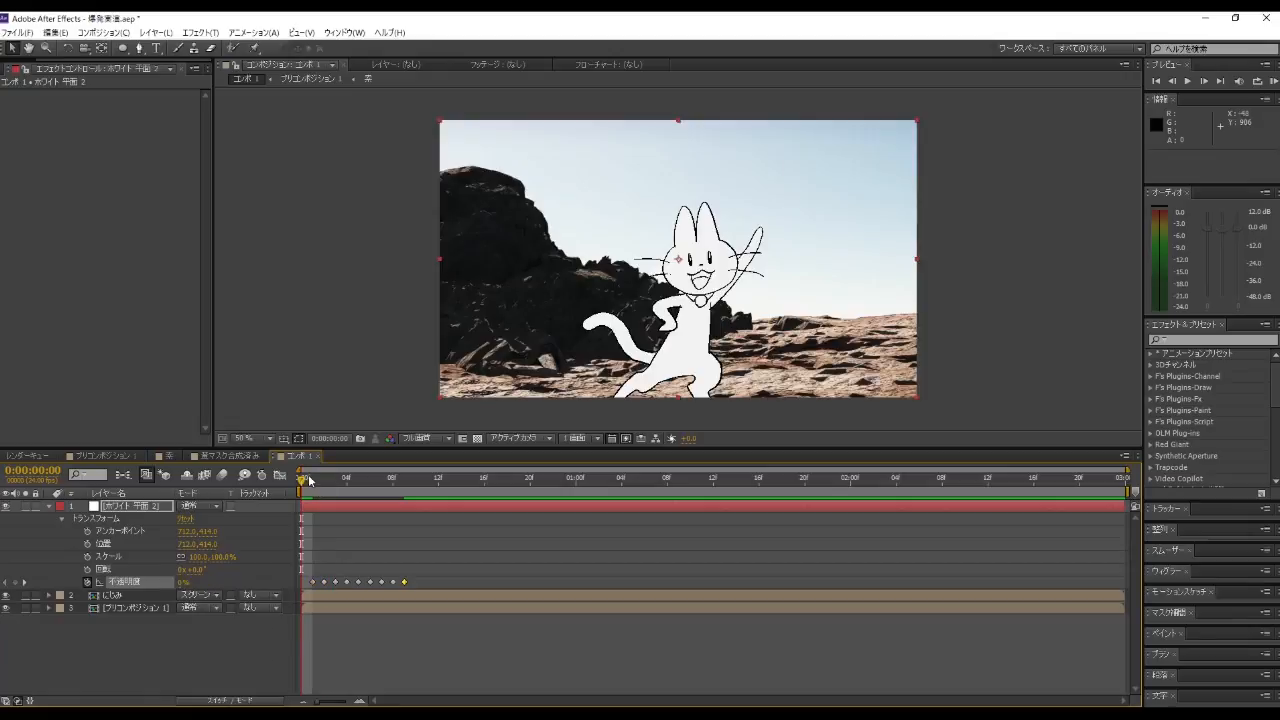
drag(303, 487, 252, 507)
click(1187, 81)
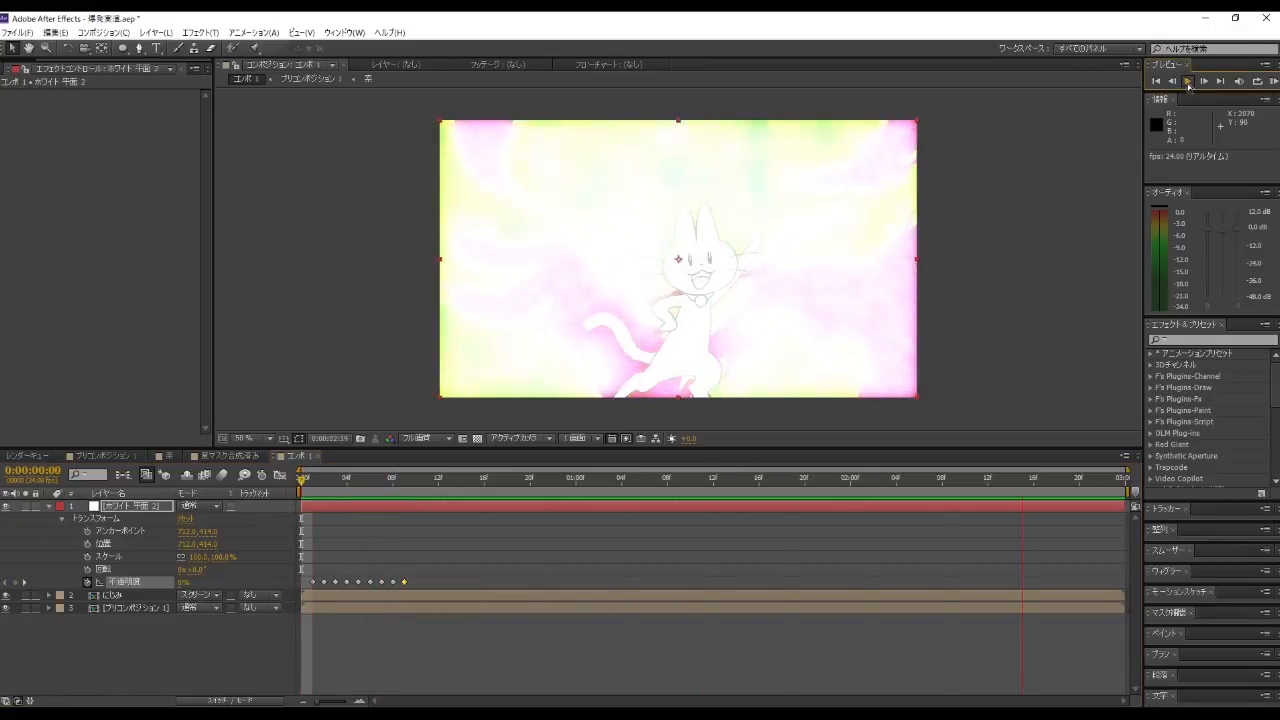
Step: Keyframe the white solid's opacity at 0% on 0:00:00:16 and 40% on 0:00:00:17
drag(1098, 483, 492, 548)
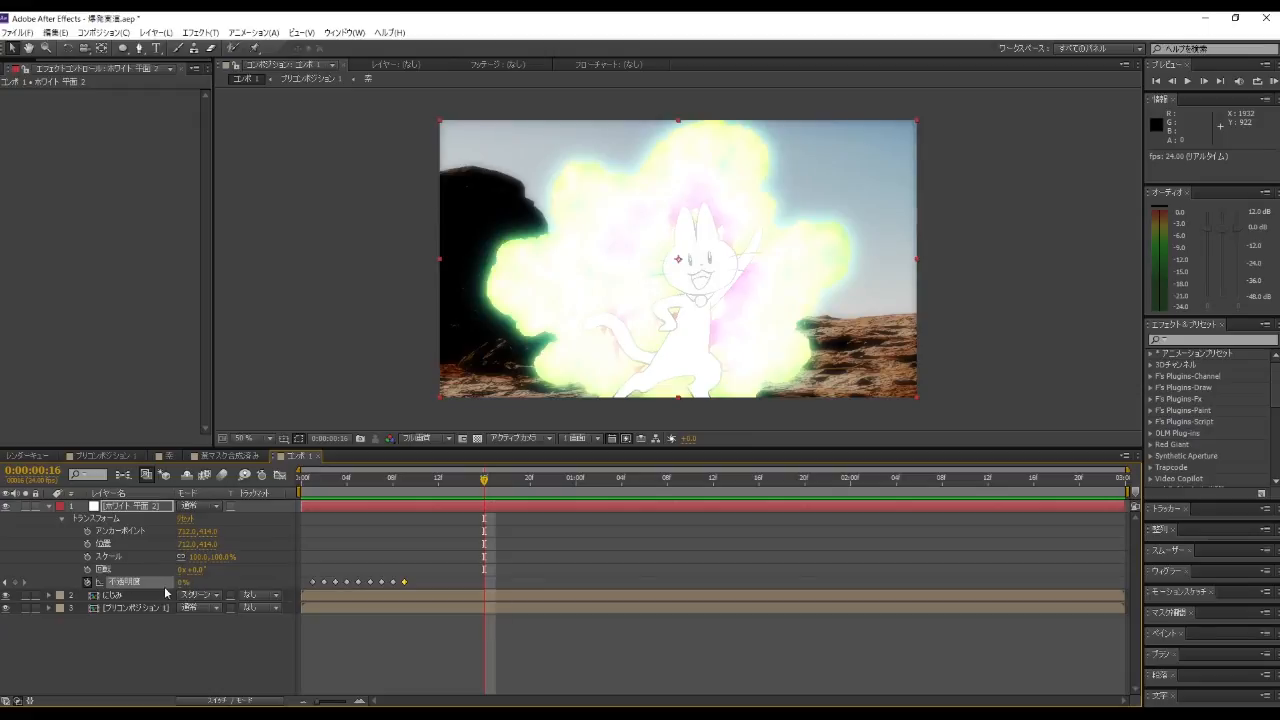
click(15, 583)
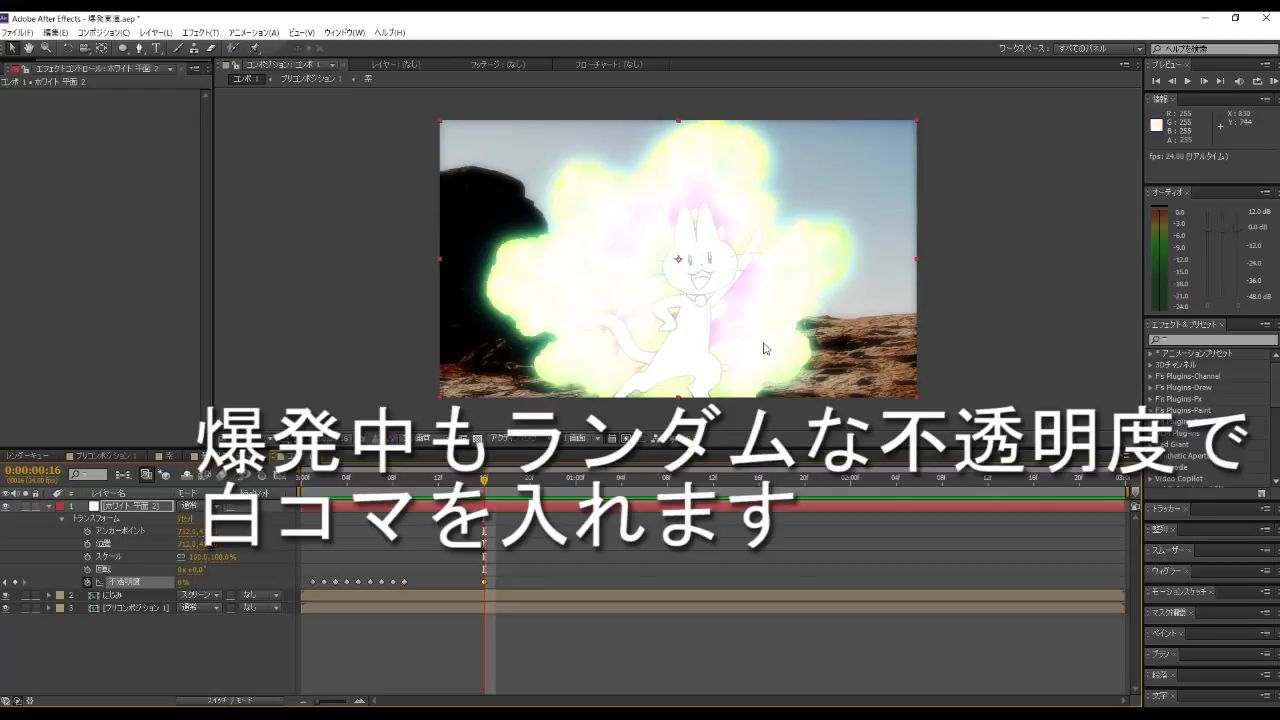
click(1205, 80)
click(182, 582)
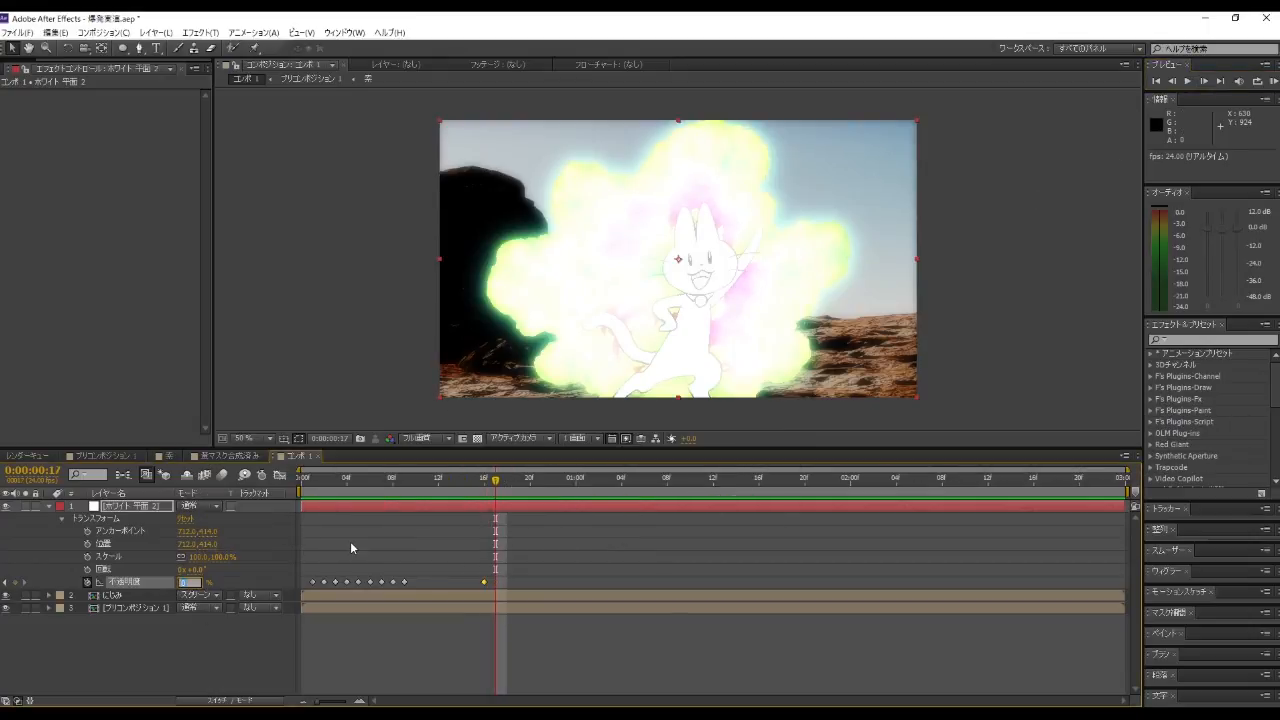
text(40)
key(Return)
key(Return)
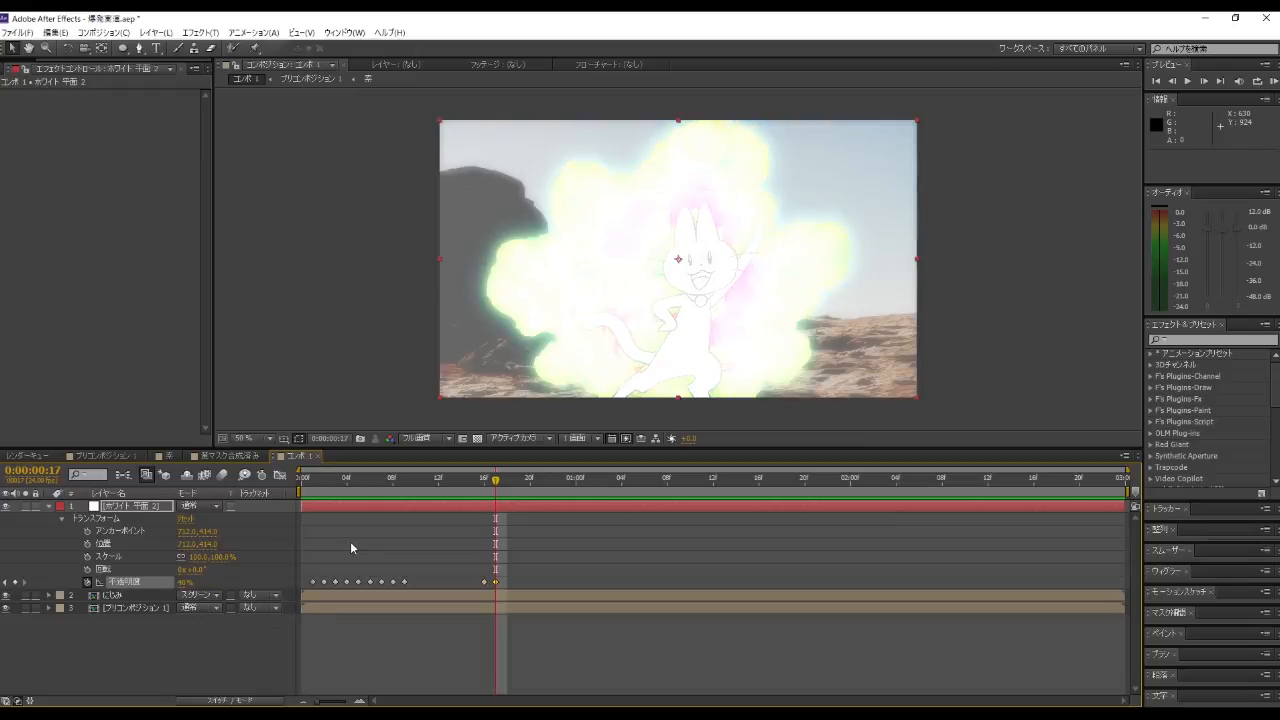
Step: Keyframe the white solid's opacity at 0% on 0:00:00:19 and 70% on 0:00:00:20
drag(497, 487, 519, 488)
click(184, 582)
text(0)
key(Return)
key(Return)
drag(519, 488, 529, 491)
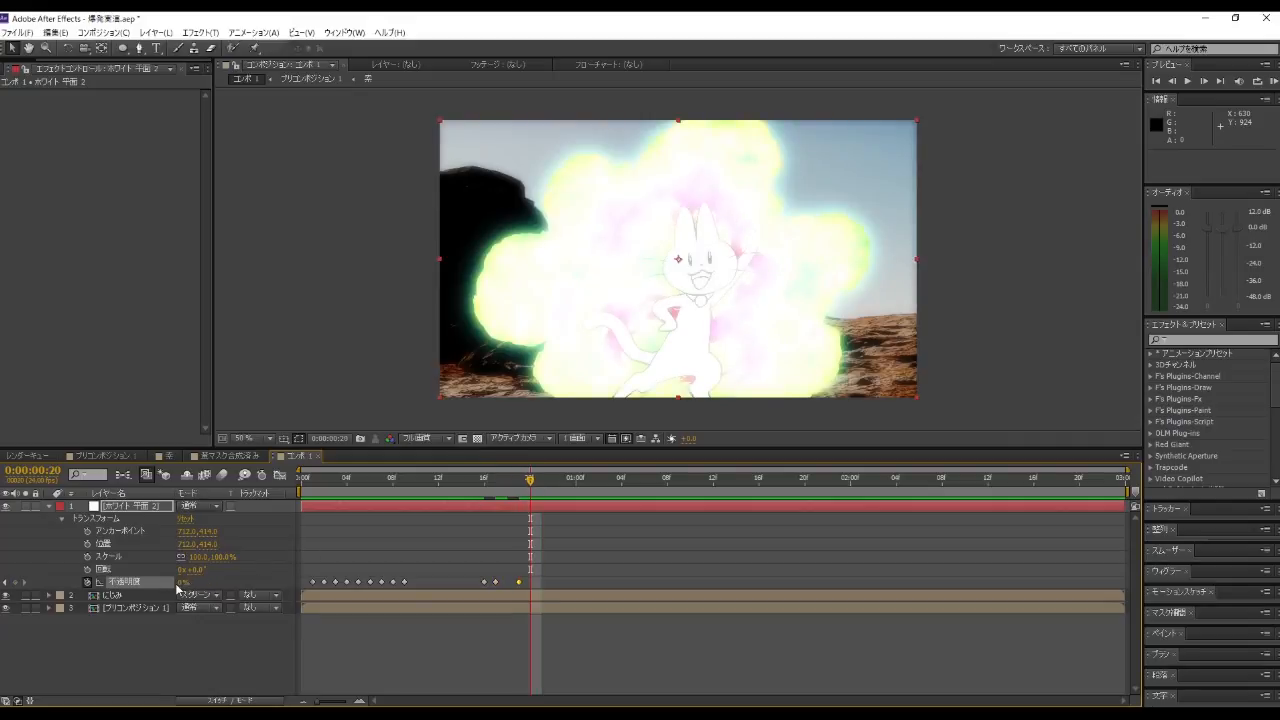
click(176, 585)
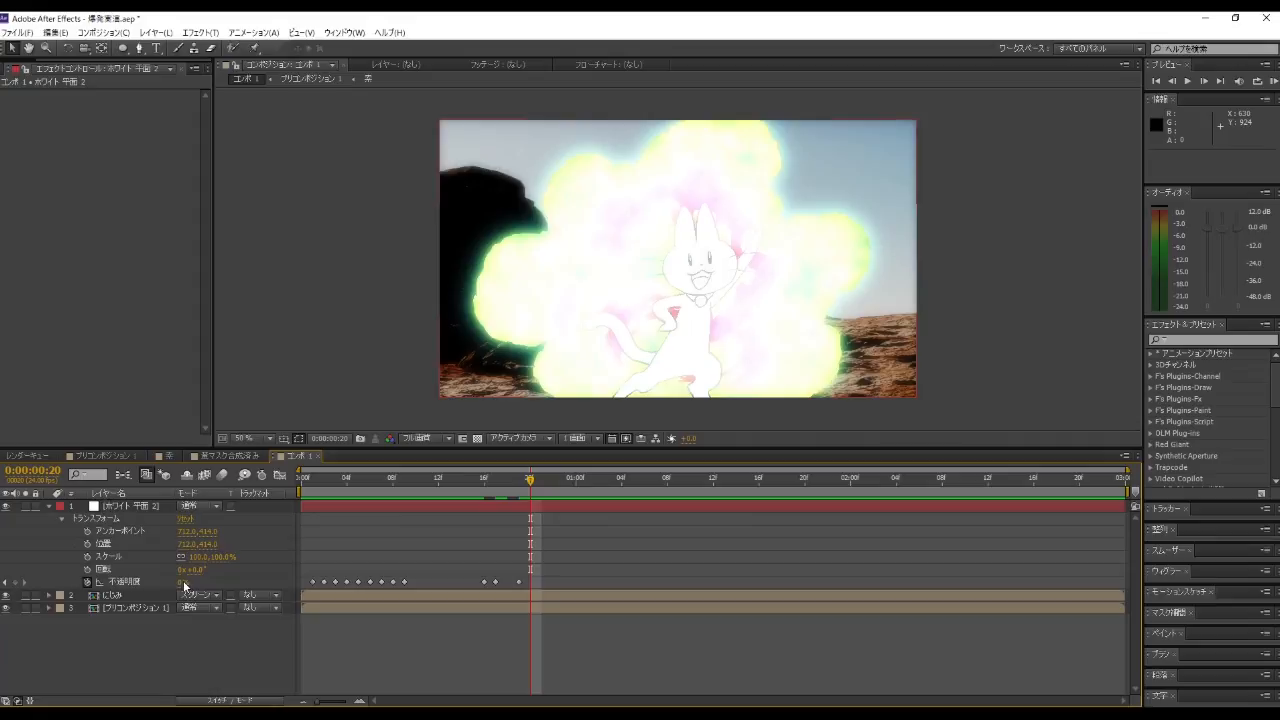
click(182, 585)
text(70)
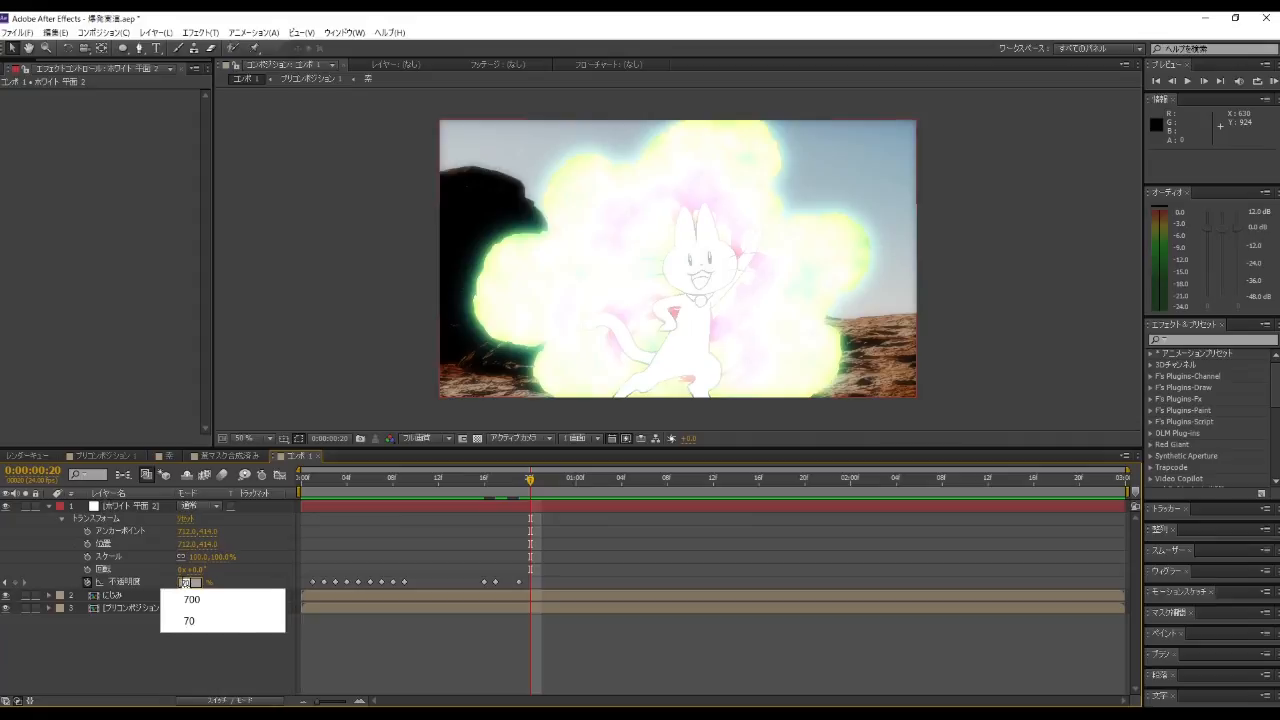
key(Return)
Step: Keyframe the white solid's opacity at 30% on 0:00:00:21 and 80% on 0:00:00:22
click(1204, 83)
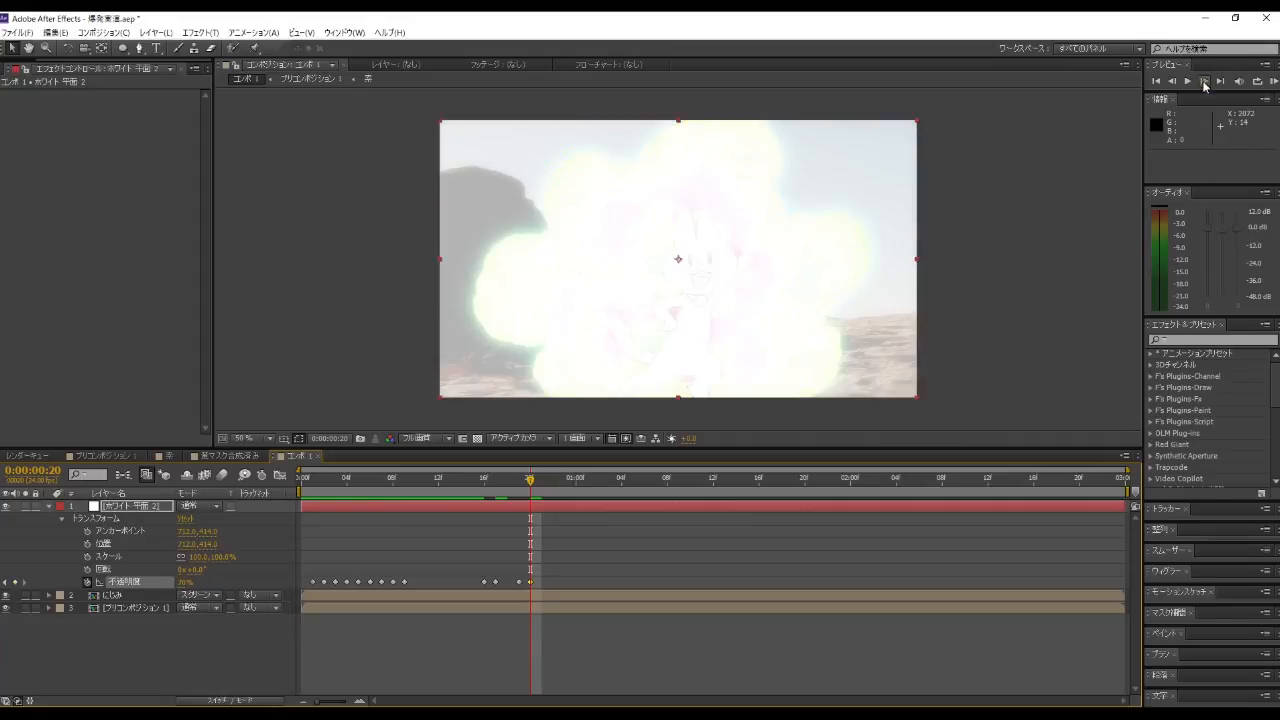
click(194, 581)
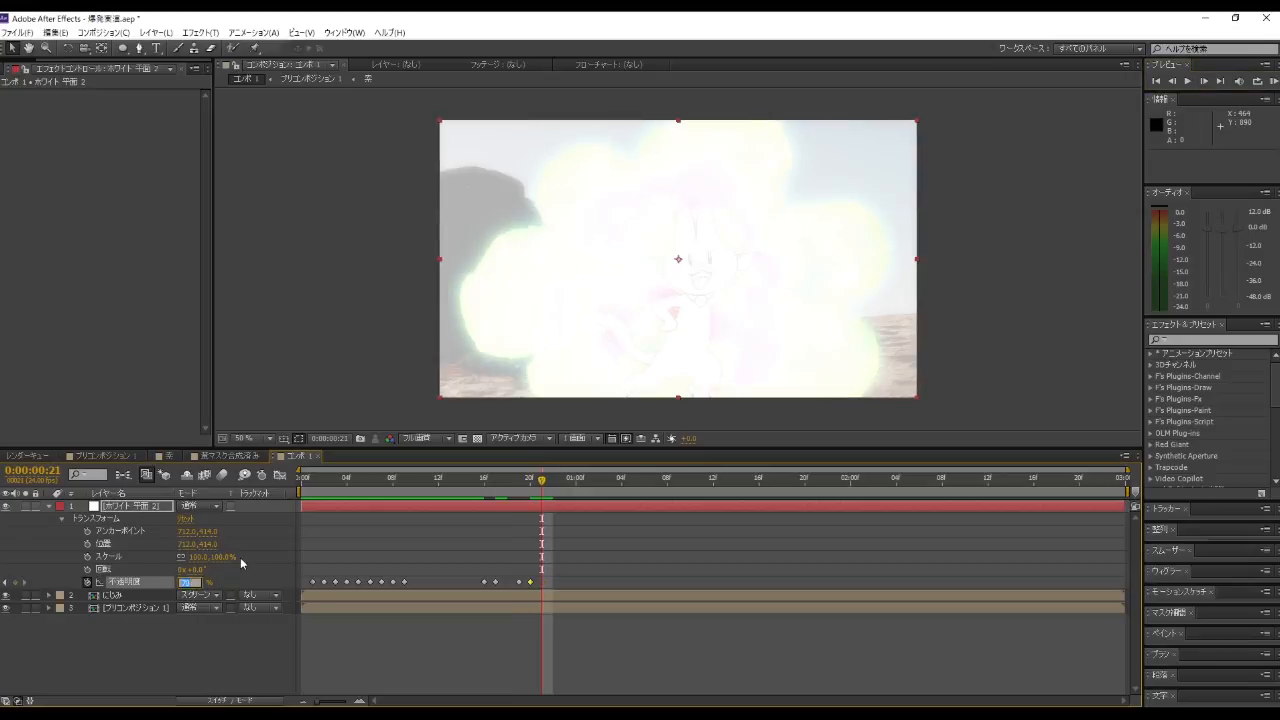
text(30)
key(Return)
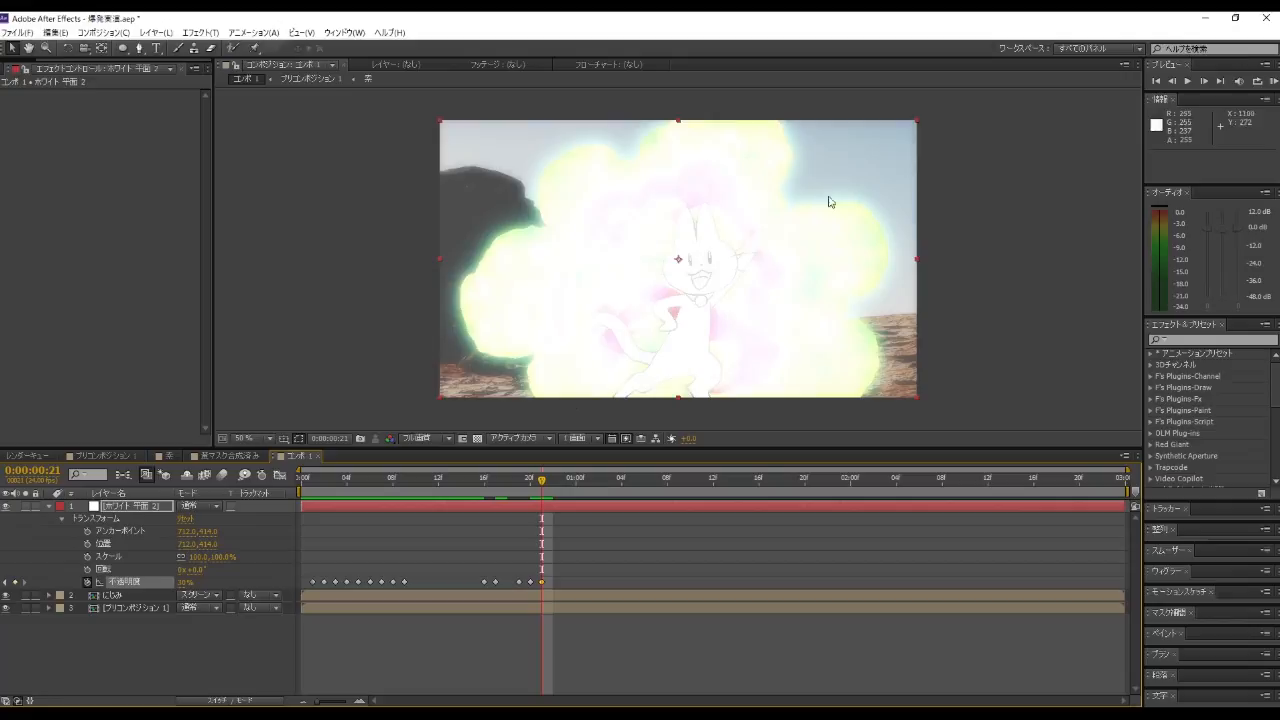
click(1205, 83)
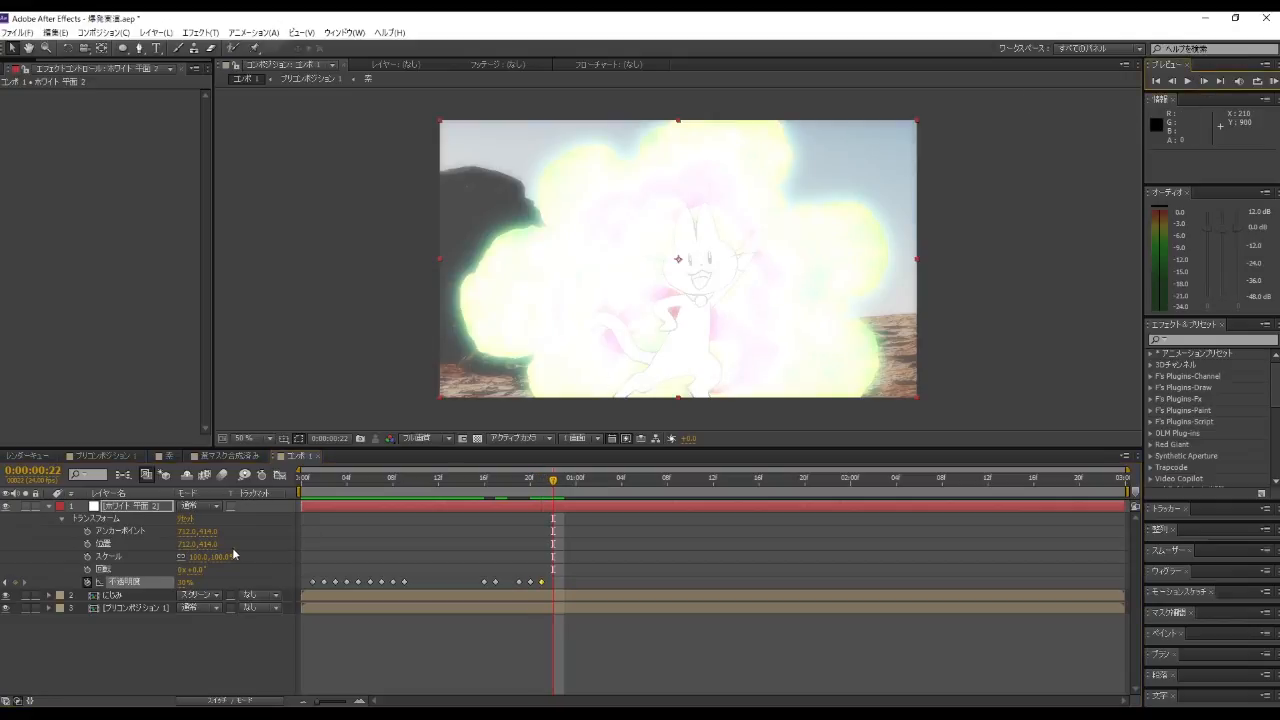
click(187, 583)
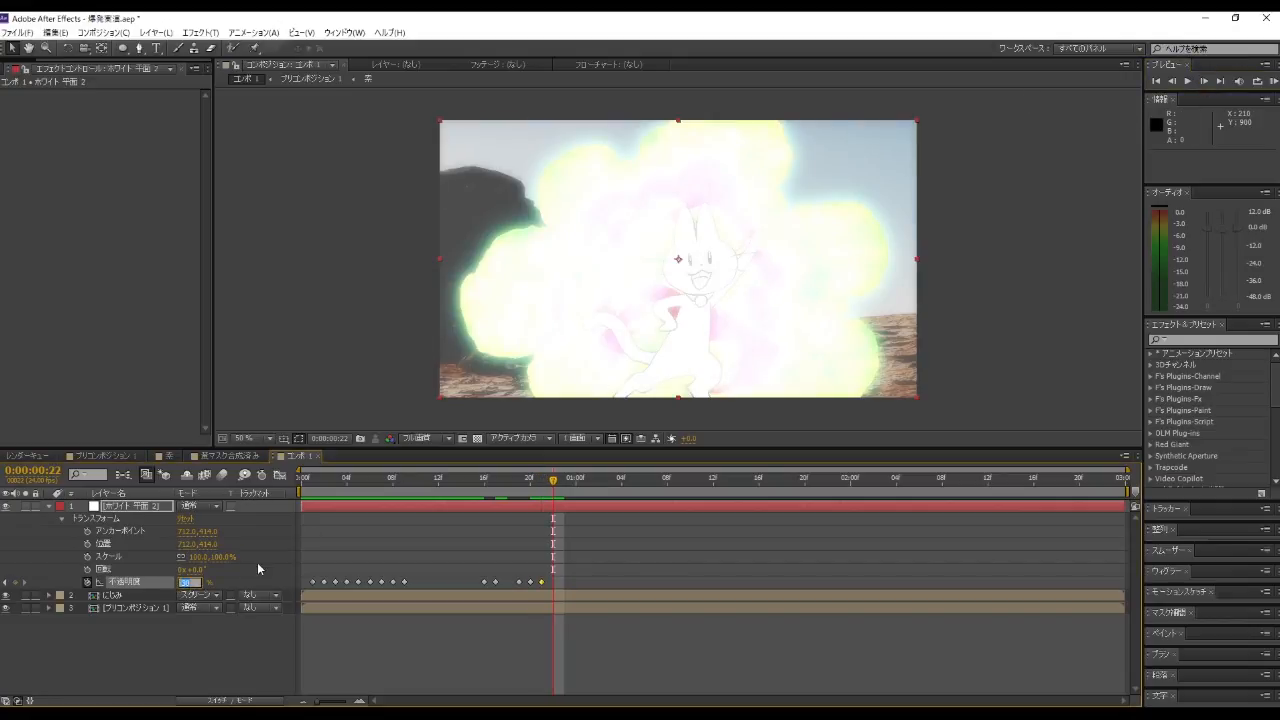
text(80)
key(Return)
key(Return)
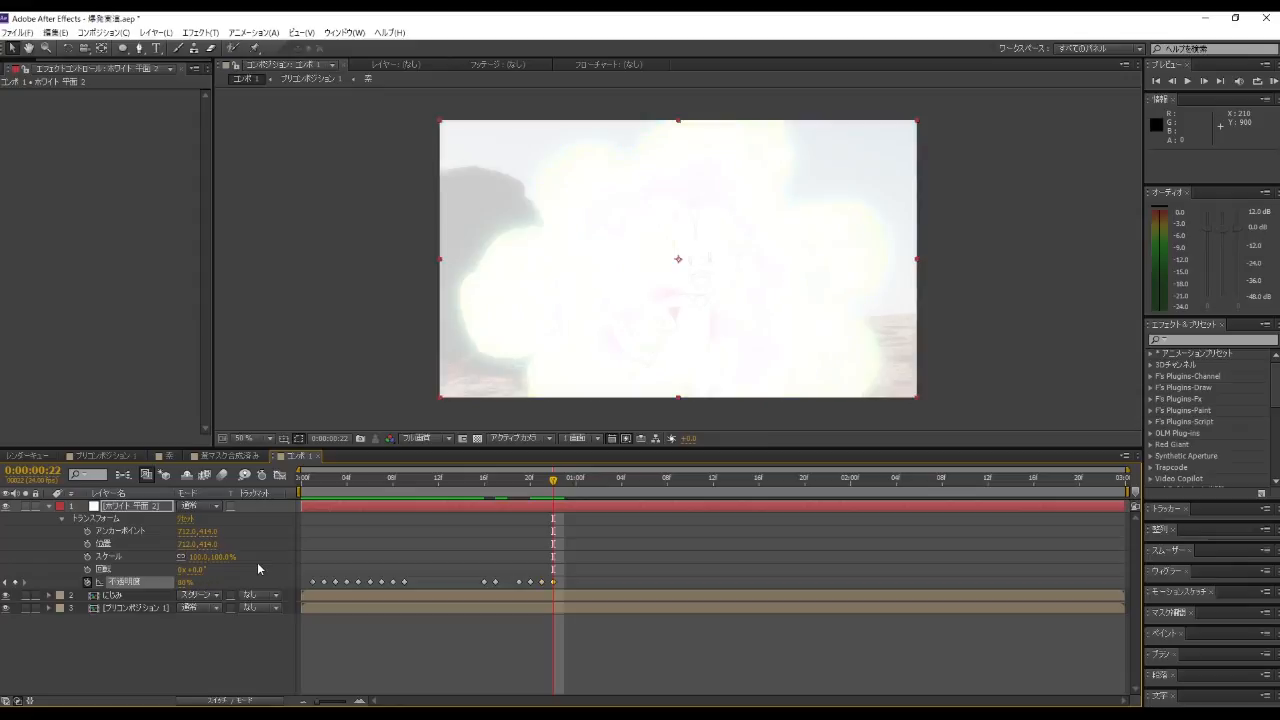
Step: Keyframe the white solid's opacity at 30% on 0:00:00:23 and 70% on 0:00:01:00
click(1204, 81)
click(186, 583)
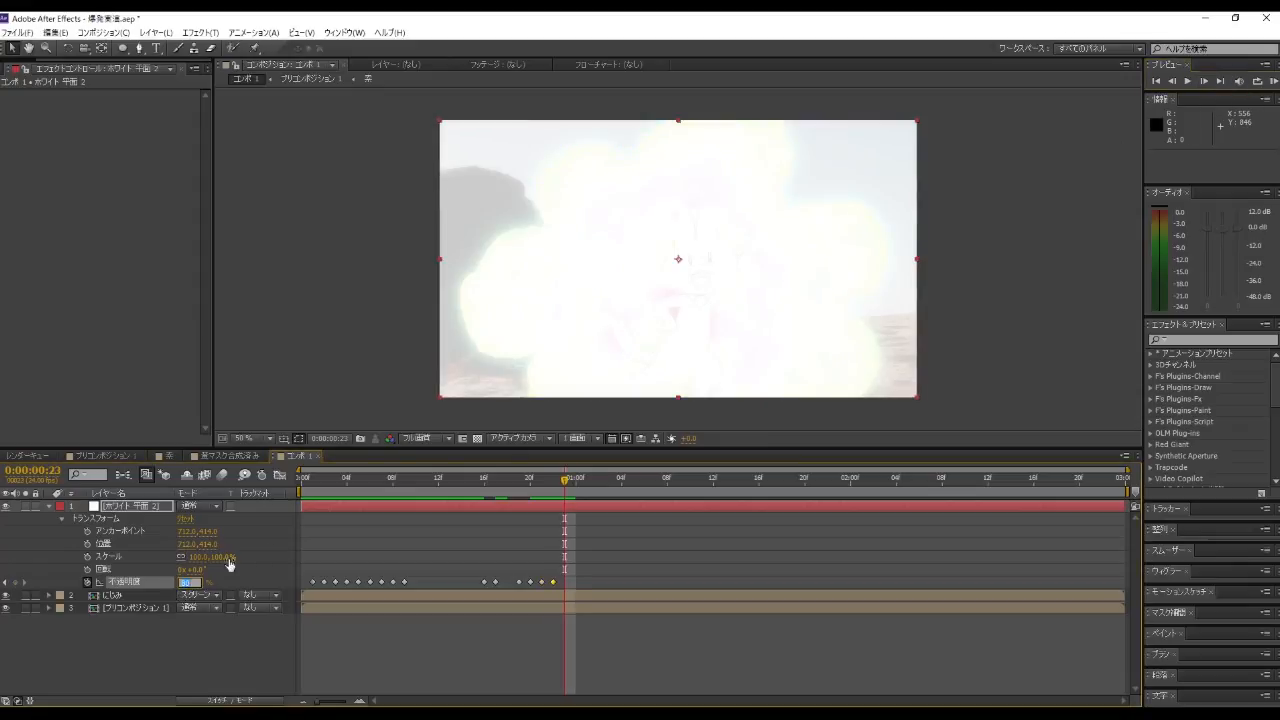
text(30)
key(Return)
key(Return)
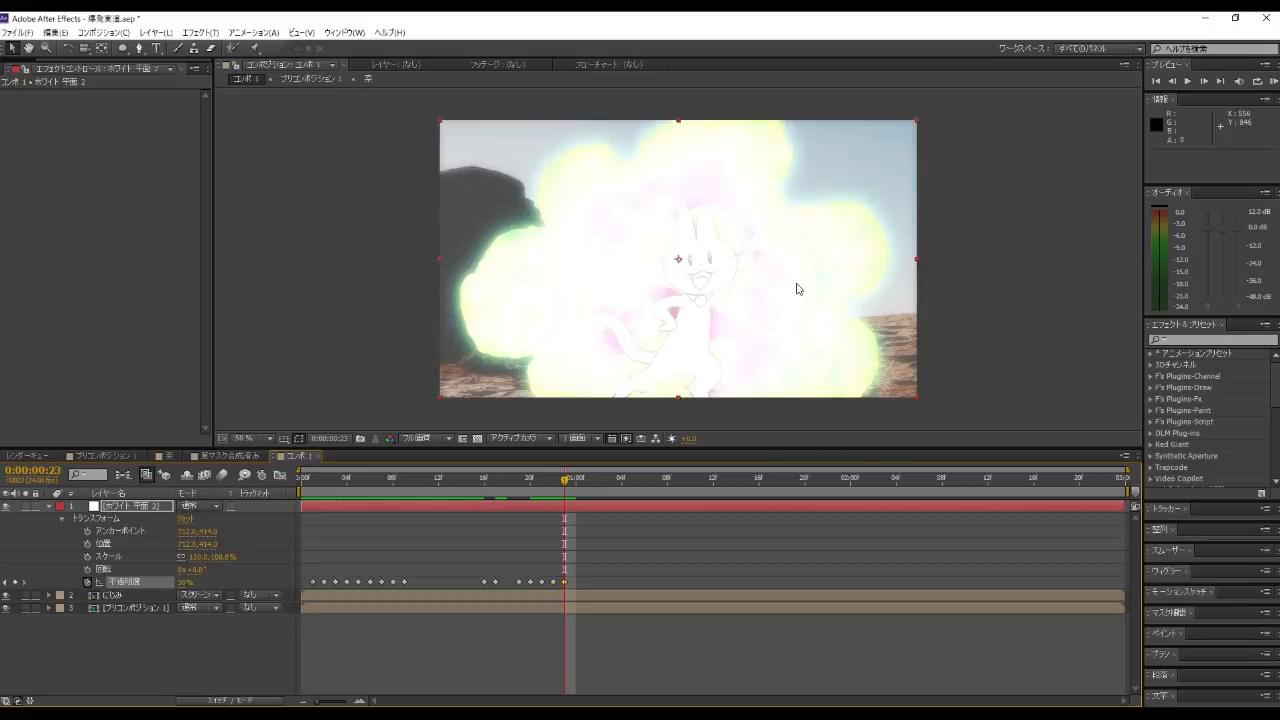
click(576, 481)
click(186, 583)
text(70)
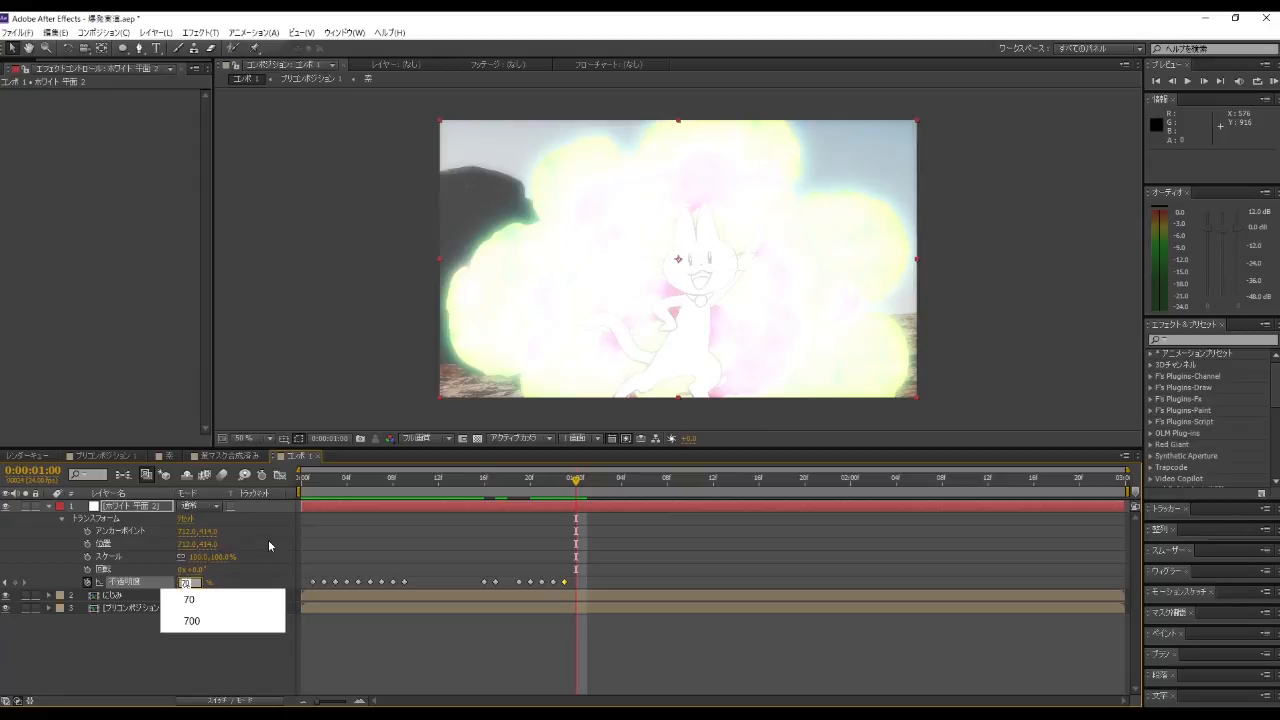
key(Return)
key(Return)
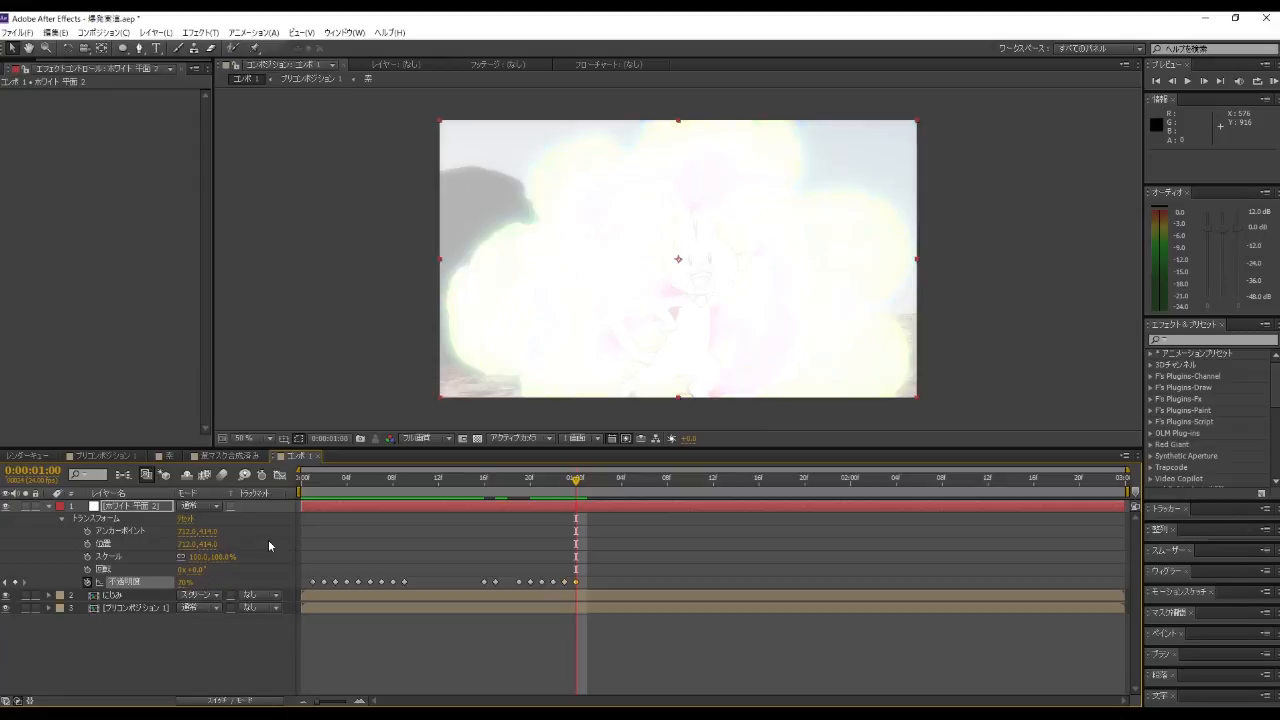
Step: Keyframe the white solid's opacity at 0% on 0:00:01:03 and preview the flashes from the first frame
click(1205, 82)
click(1205, 82)
click(1205, 82)
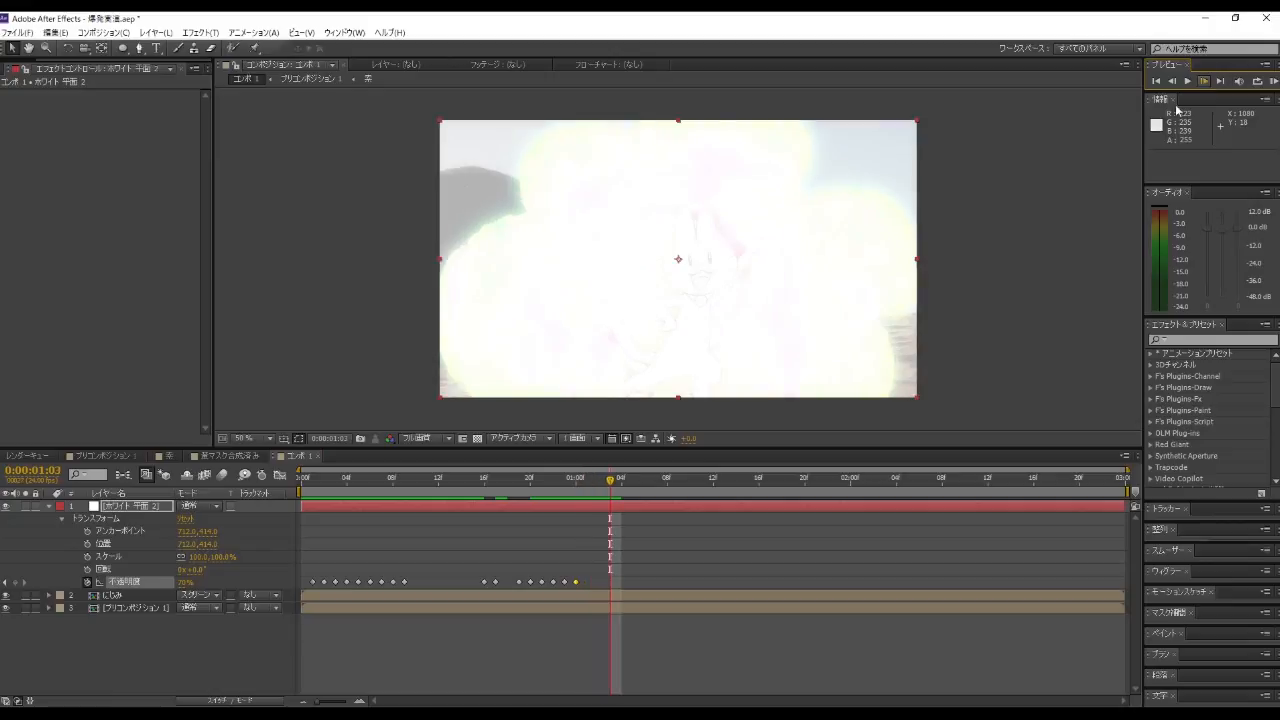
click(195, 582)
text(0)
key(Return)
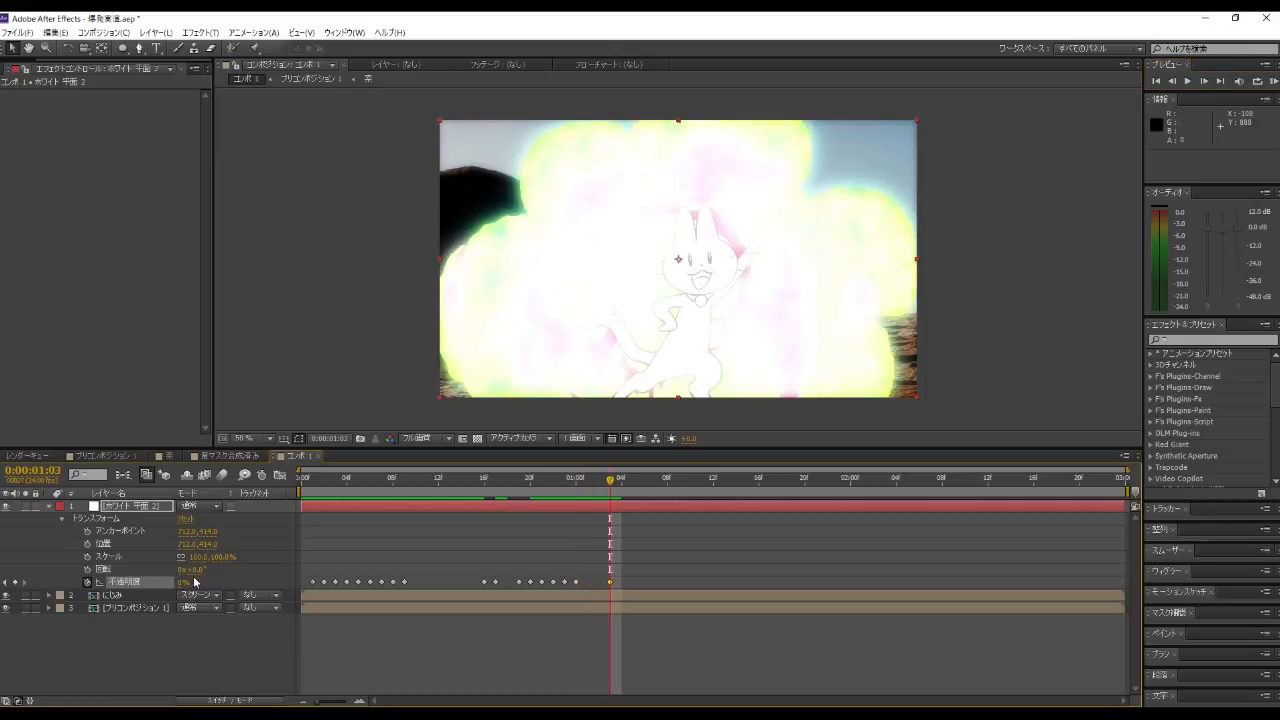
click(1157, 82)
click(1189, 82)
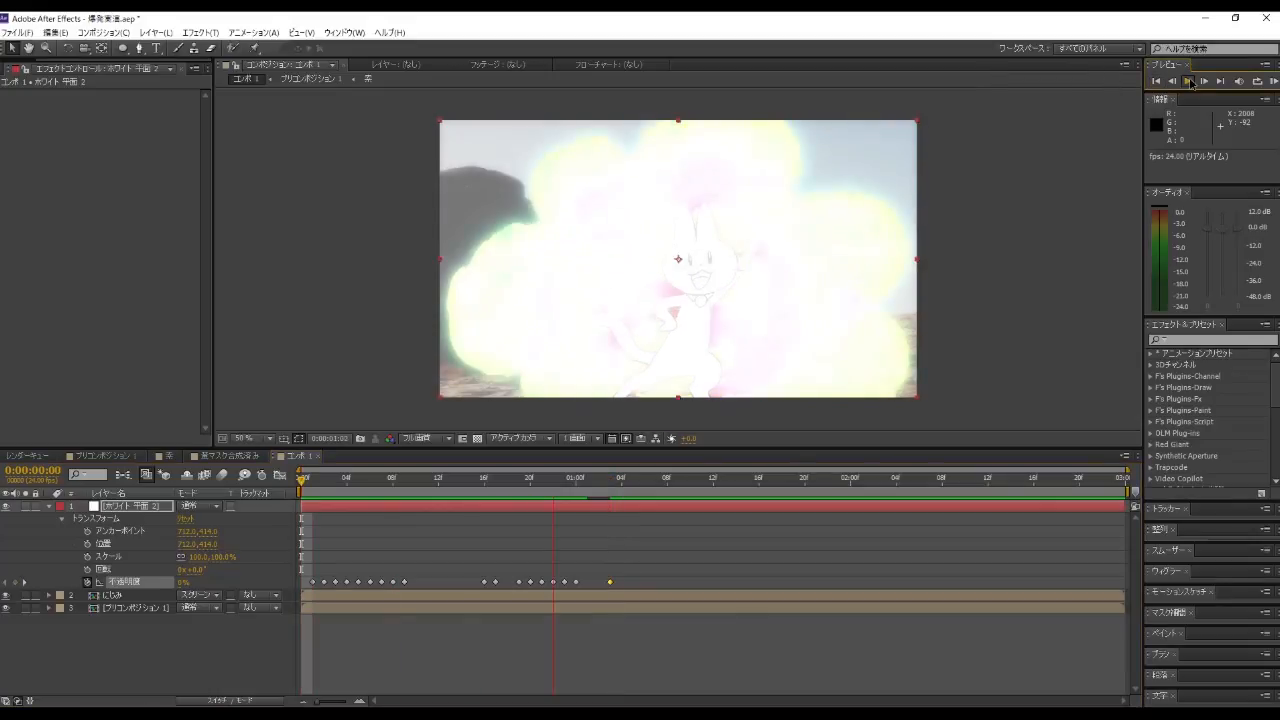
Step: Keyframe the white solid's opacity at 0% on 0:00:01:20 and 60% on 0:00:01:22
click(806, 479)
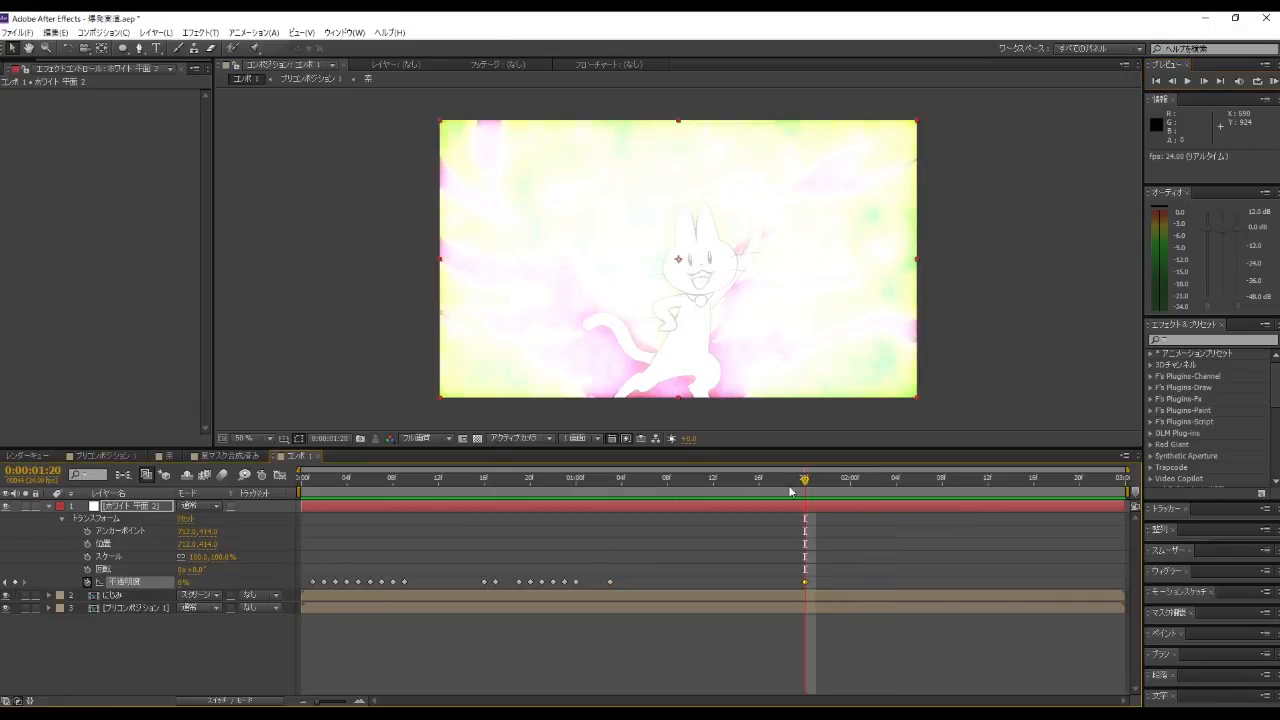
drag(806, 484, 828, 482)
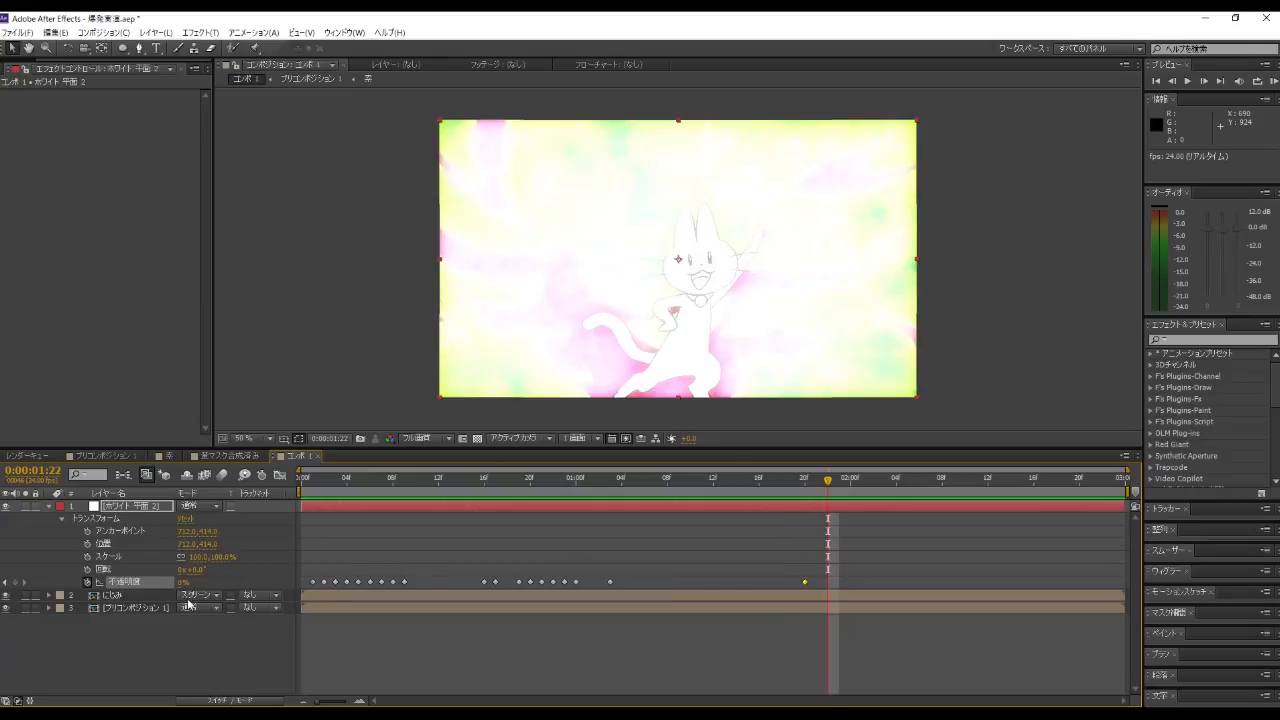
text(60)
key(Return)
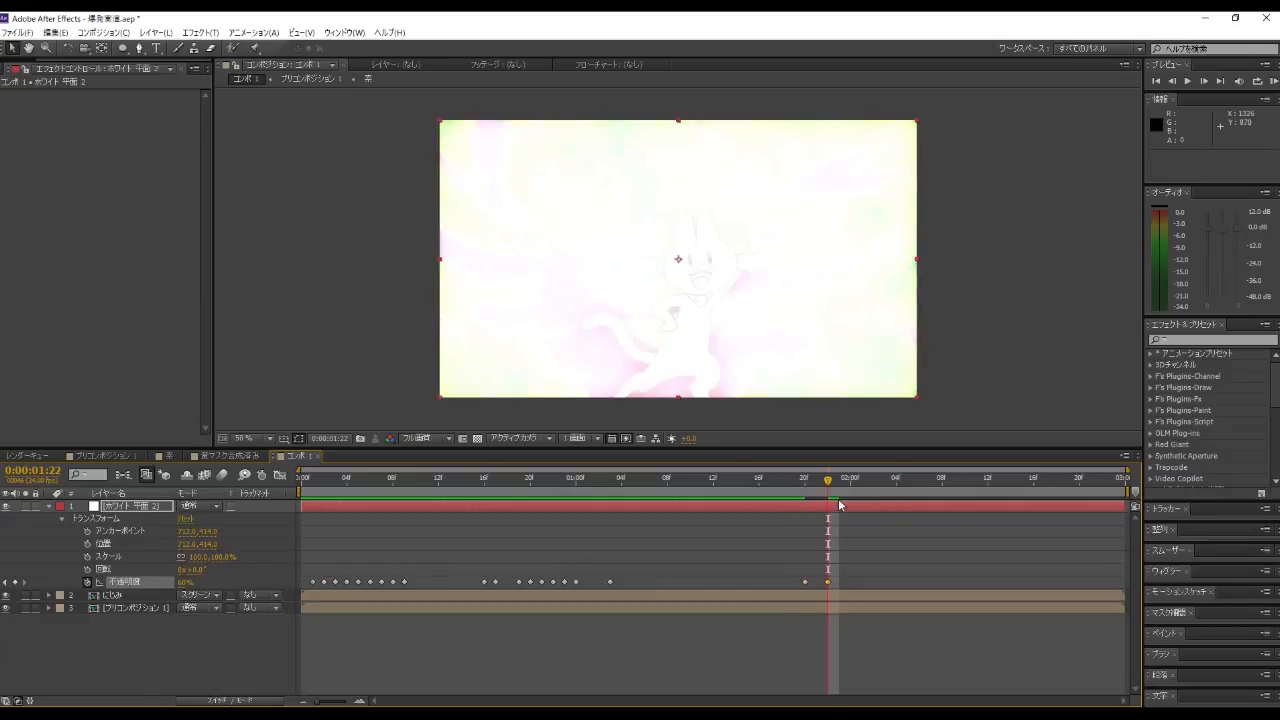
Step: Keyframe the white solid's opacity at 20% on 0:00:02:02 and 70% on 0:00:02:03
drag(835, 487, 873, 484)
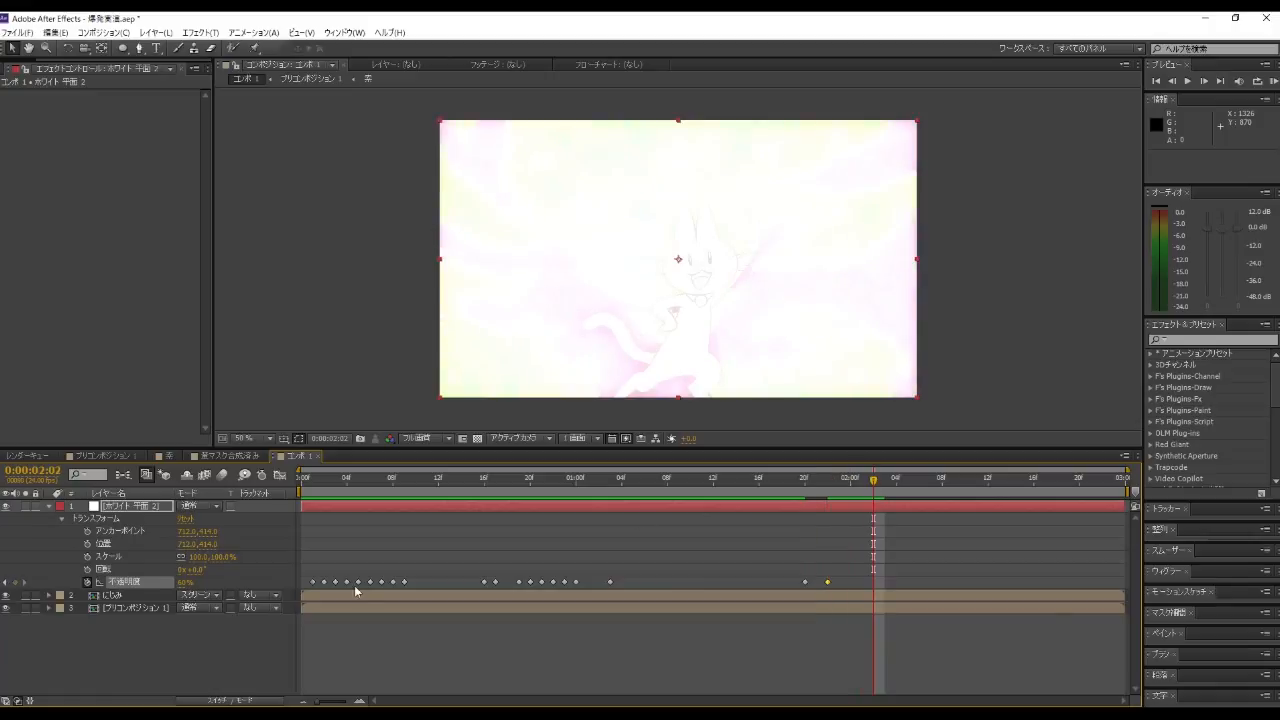
text(20)
key(Return)
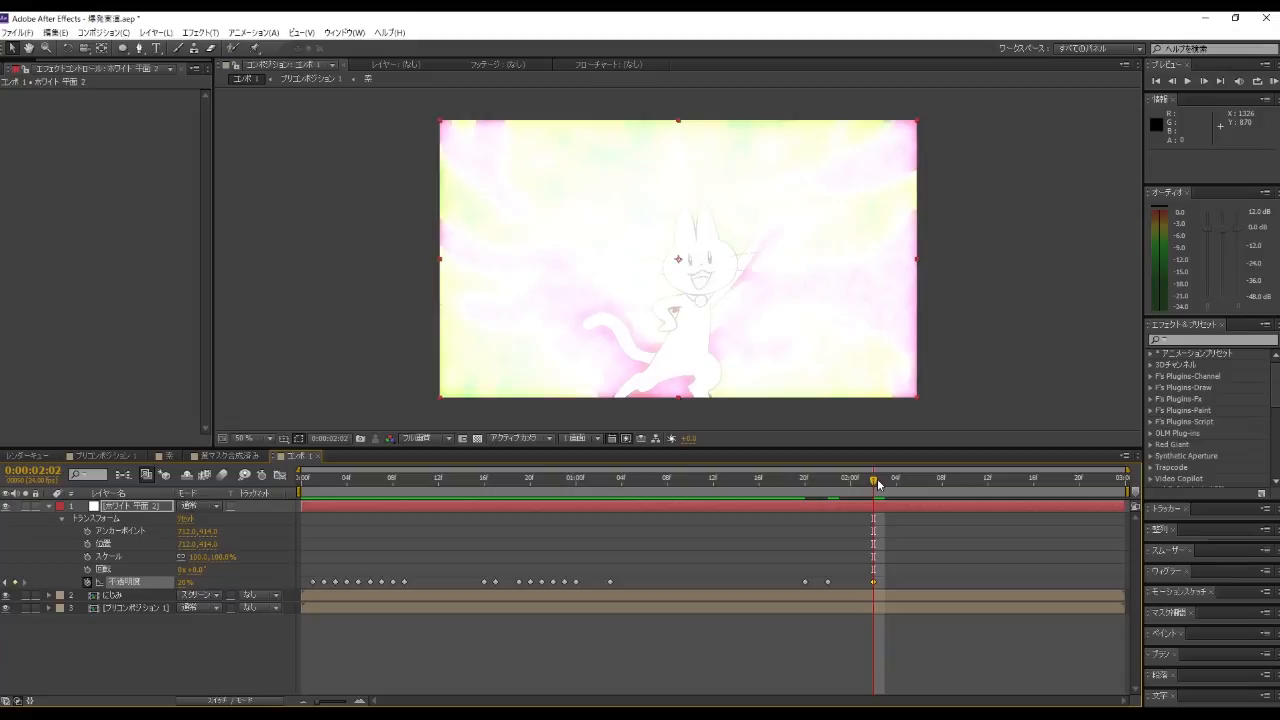
drag(878, 485, 886, 485)
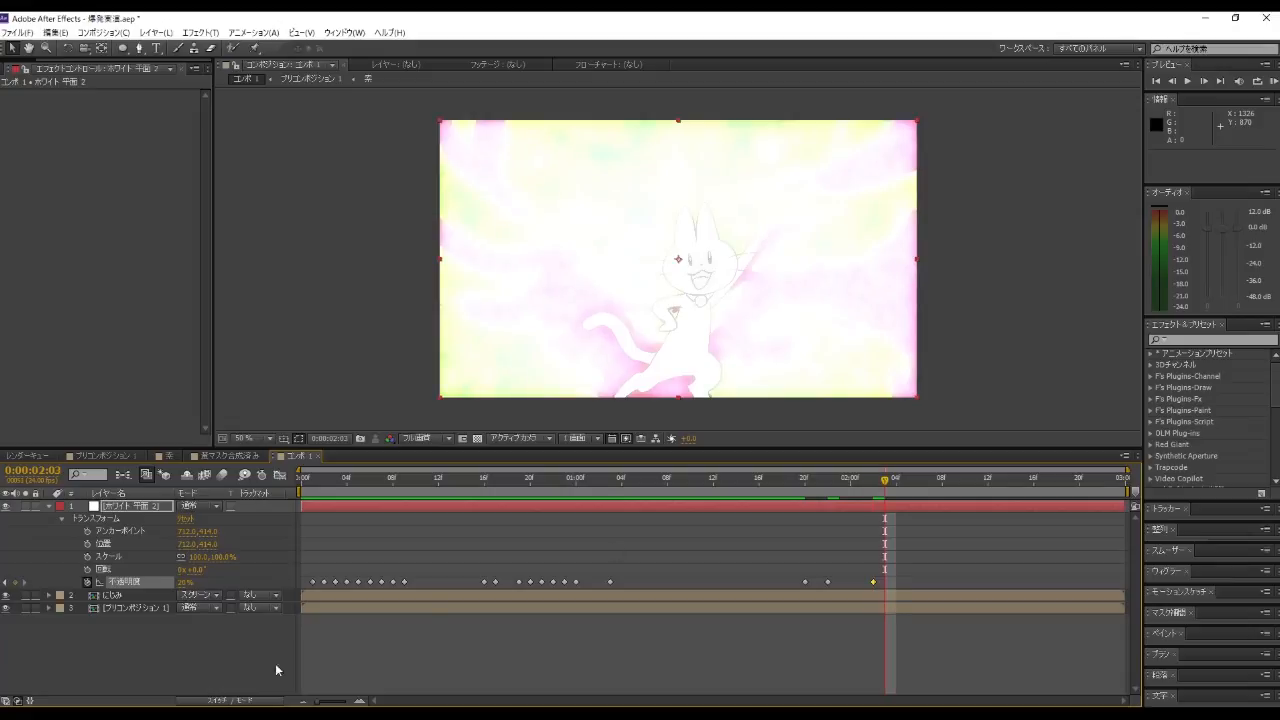
click(184, 582)
text(70)
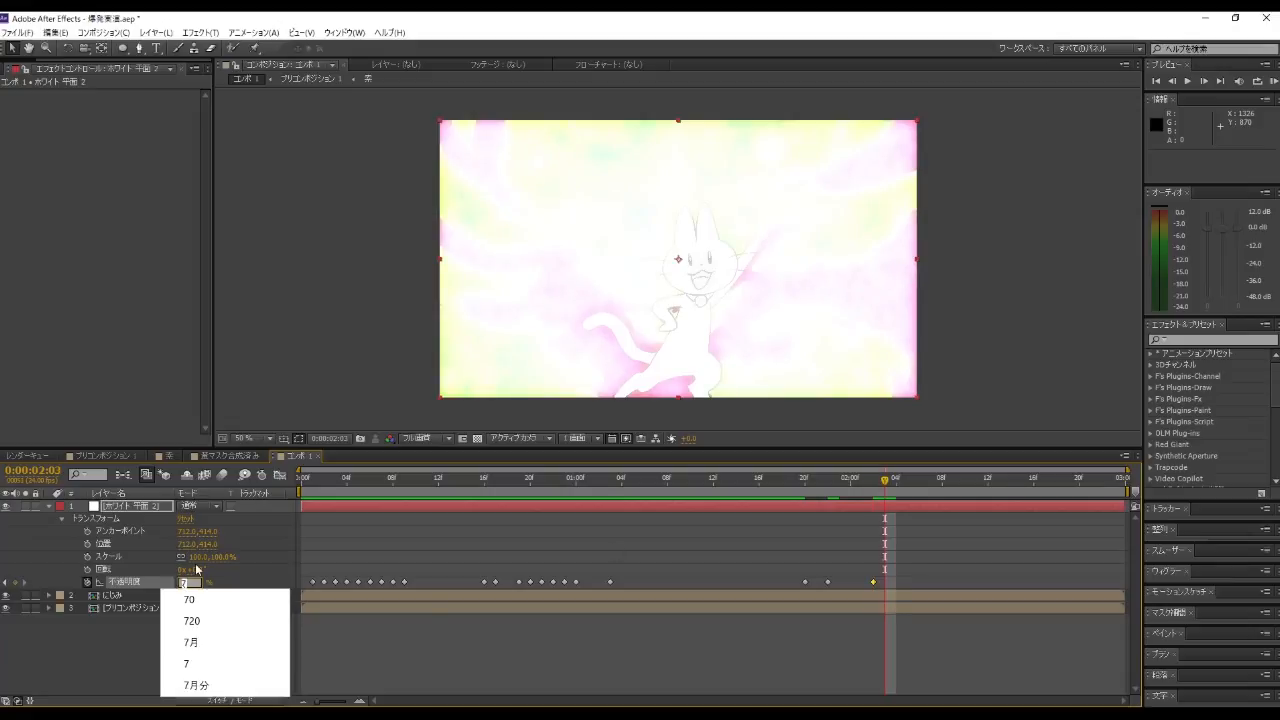
key(Return)
Step: Keyframe the white solid's opacity at 0% on 0:00:02:08 and preview the composition from the first frame
drag(884, 489, 942, 485)
click(184, 582)
text(0)
key(Return)
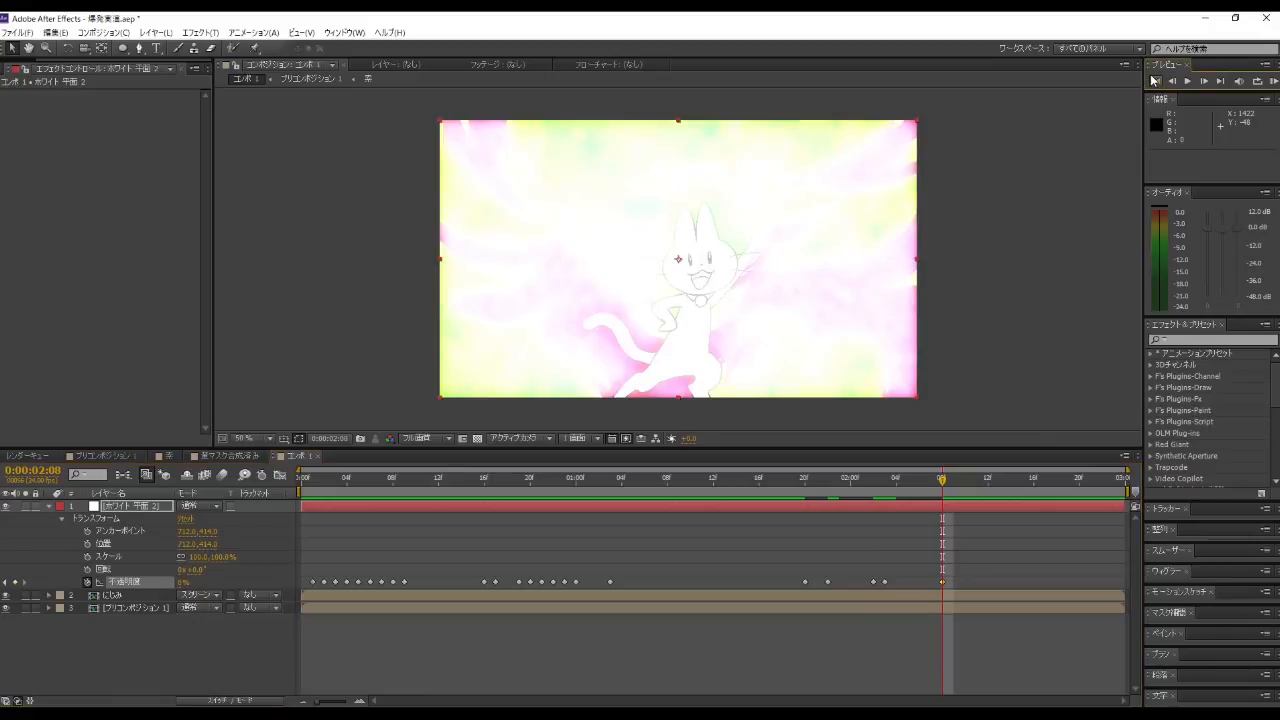
click(1157, 81)
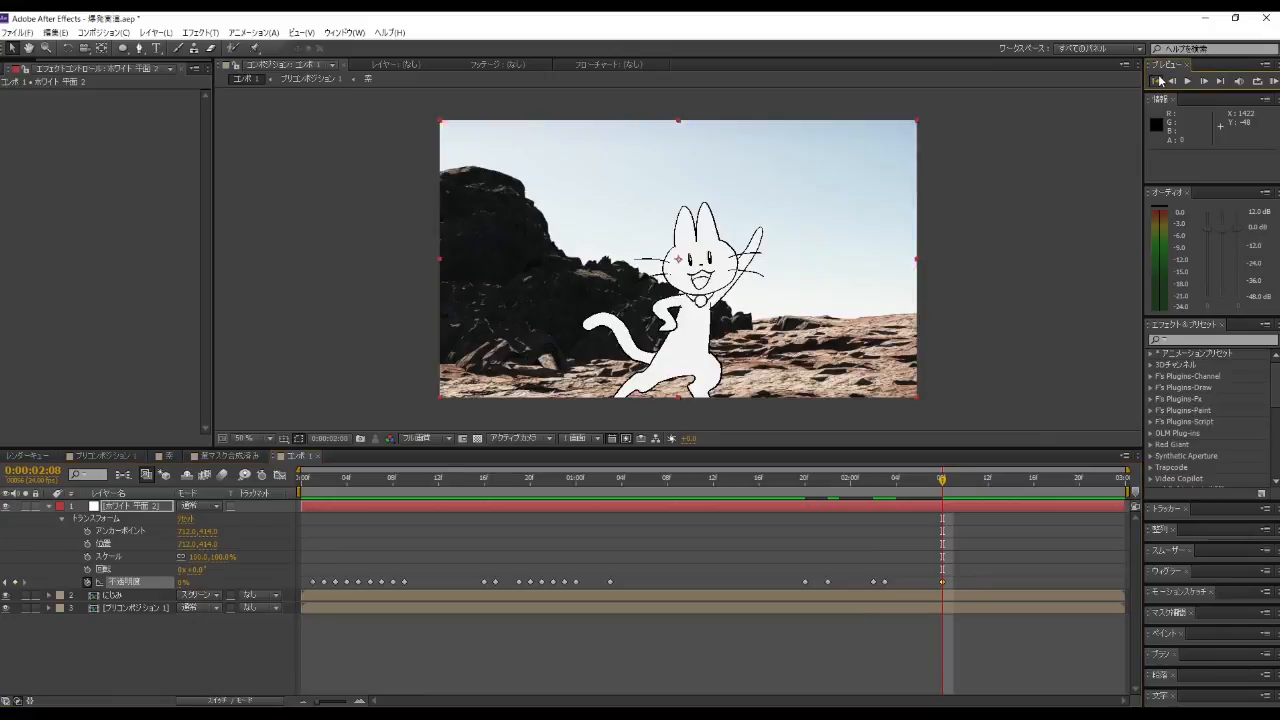
click(1190, 82)
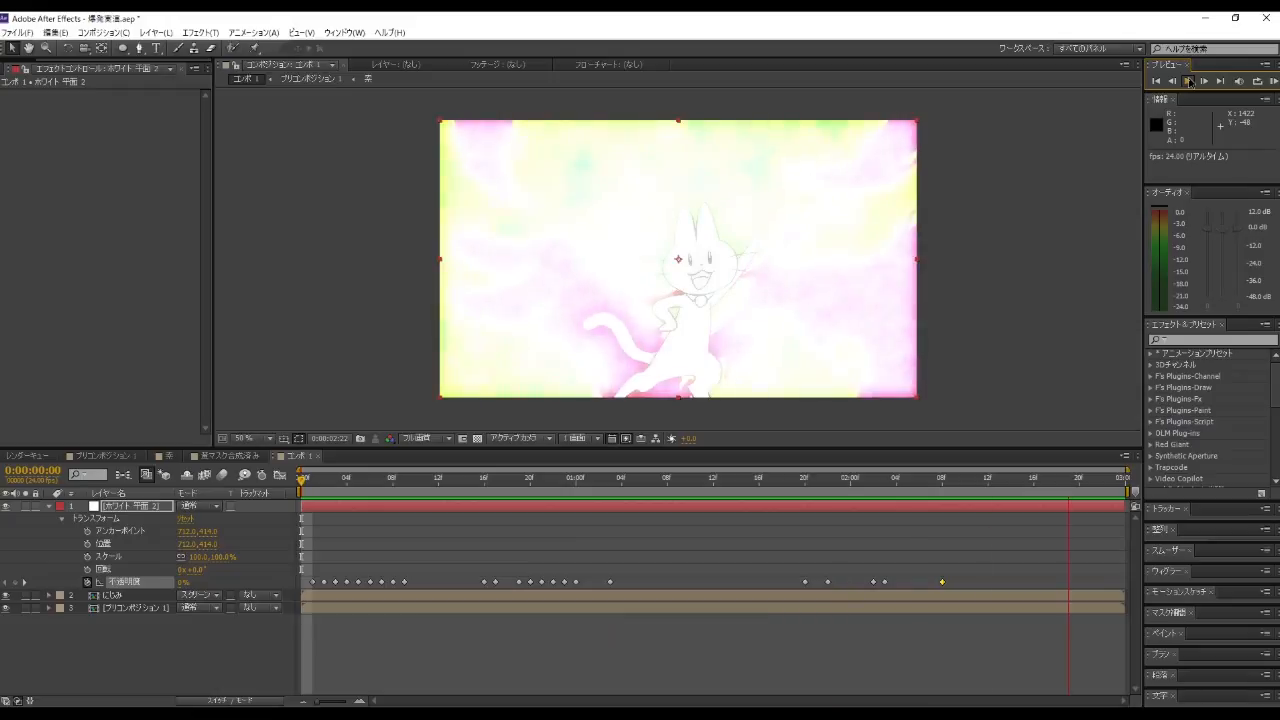
click(1189, 82)
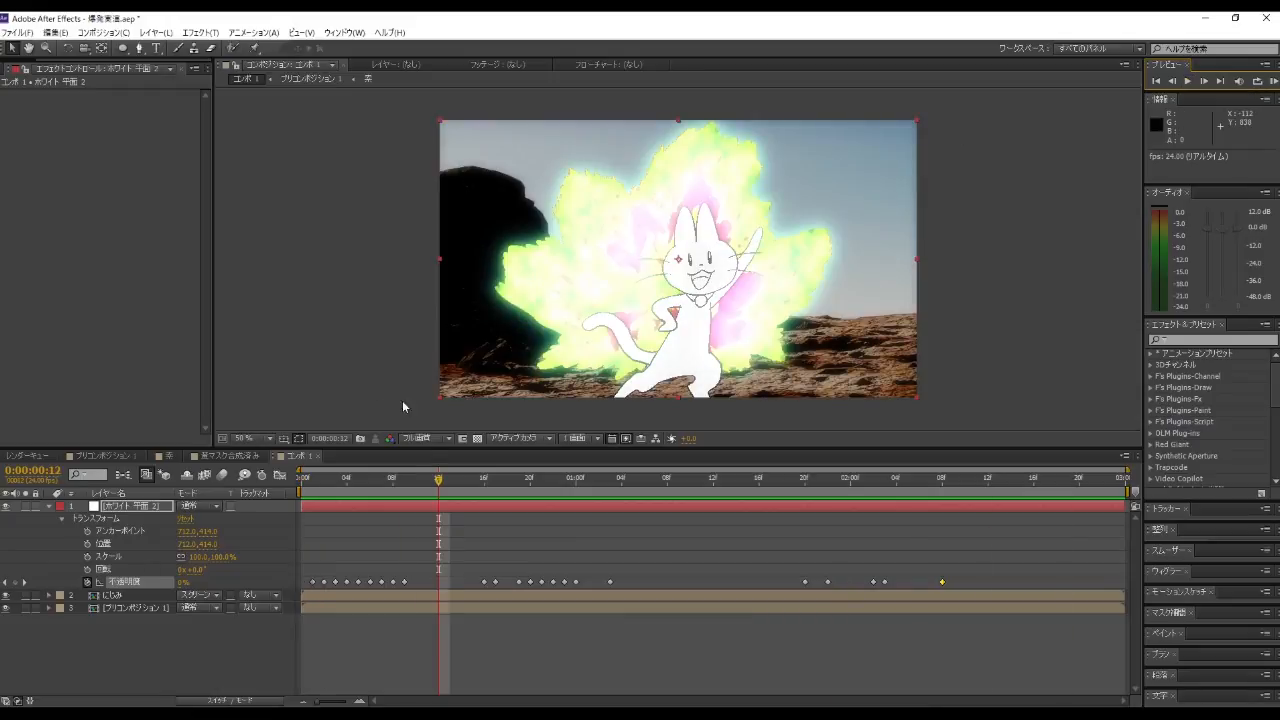
Step: Duplicate the プリコンポジション 1 layer, place the copy directly above にじみ, and hide the white solid
drag(430, 487, 45, 490)
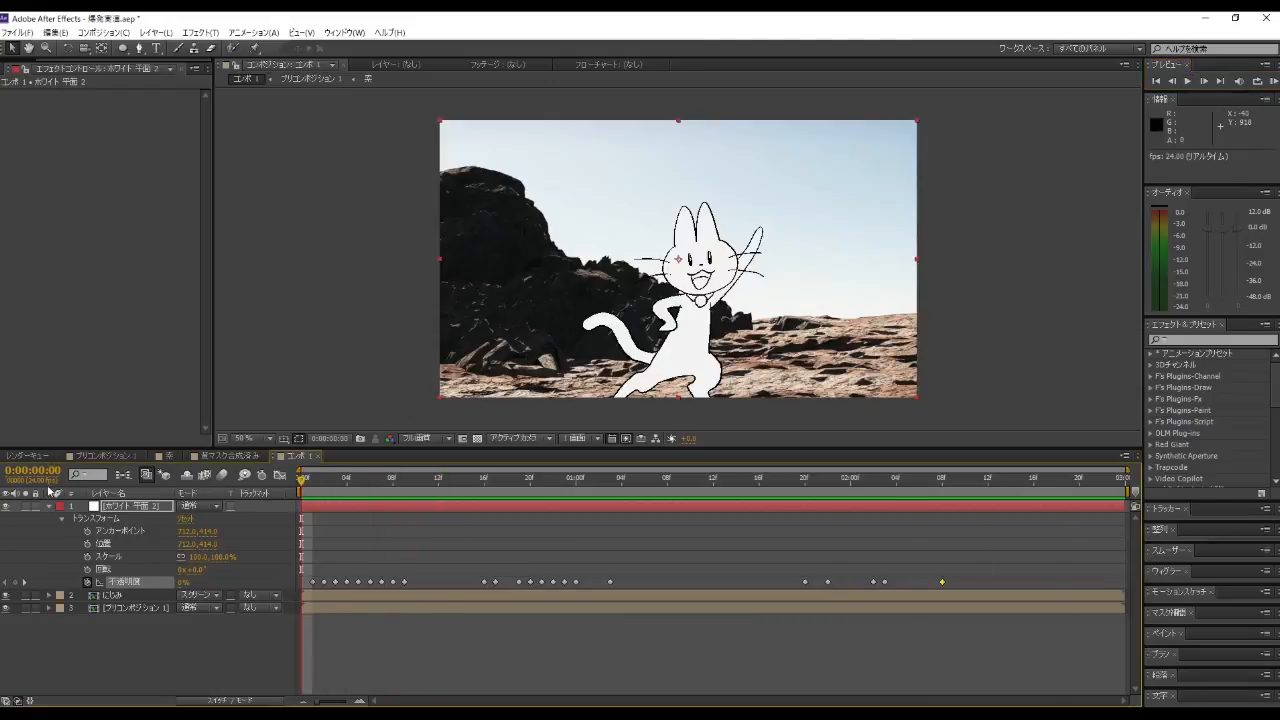
click(49, 507)
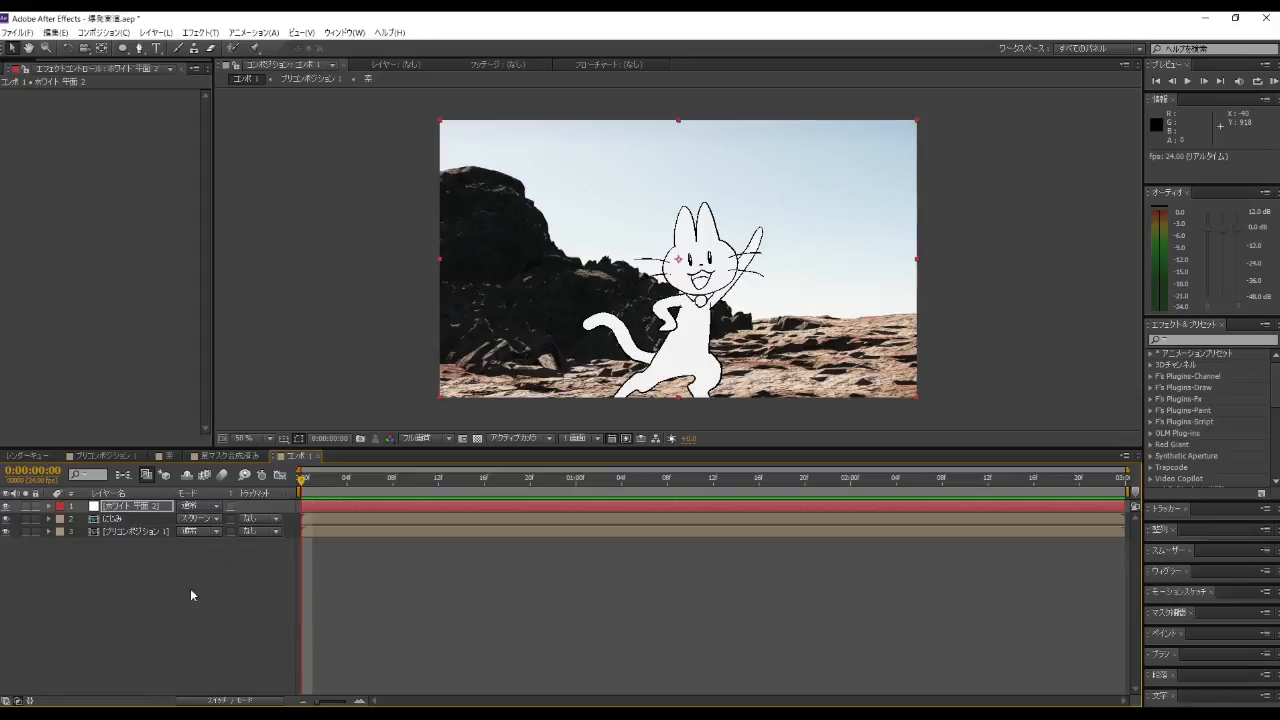
click(118, 533)
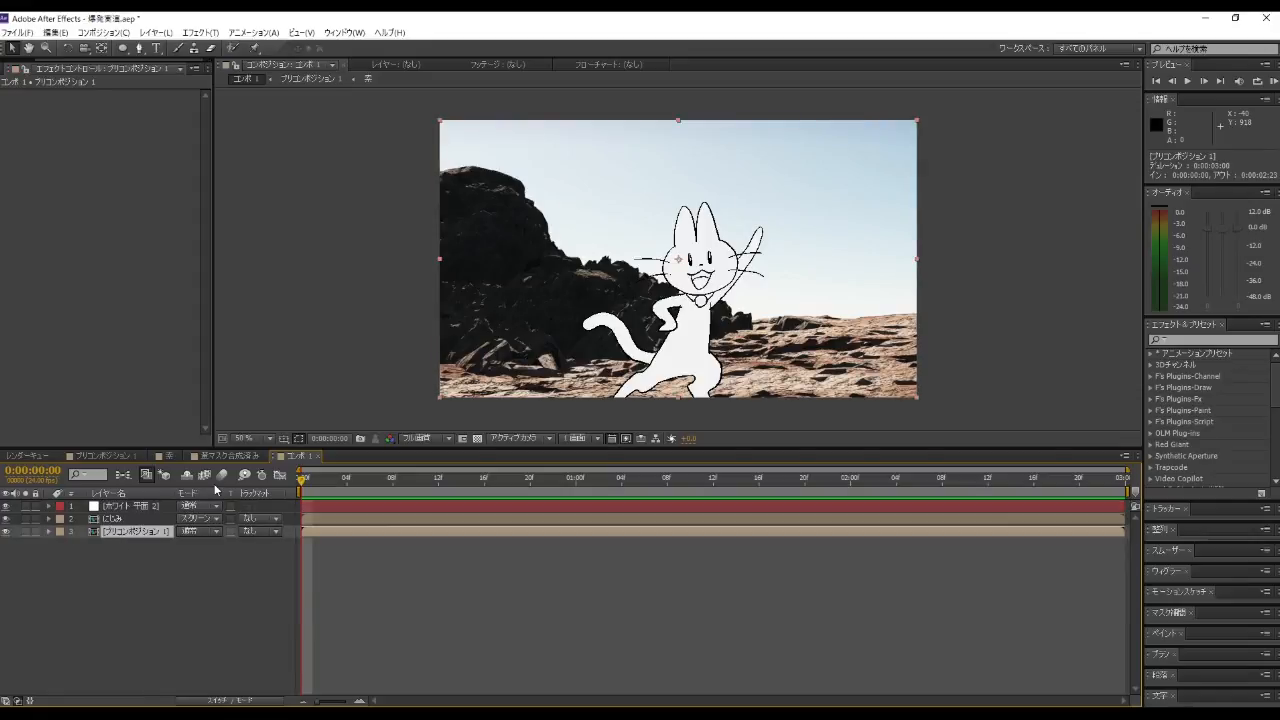
key(ctrl+d)
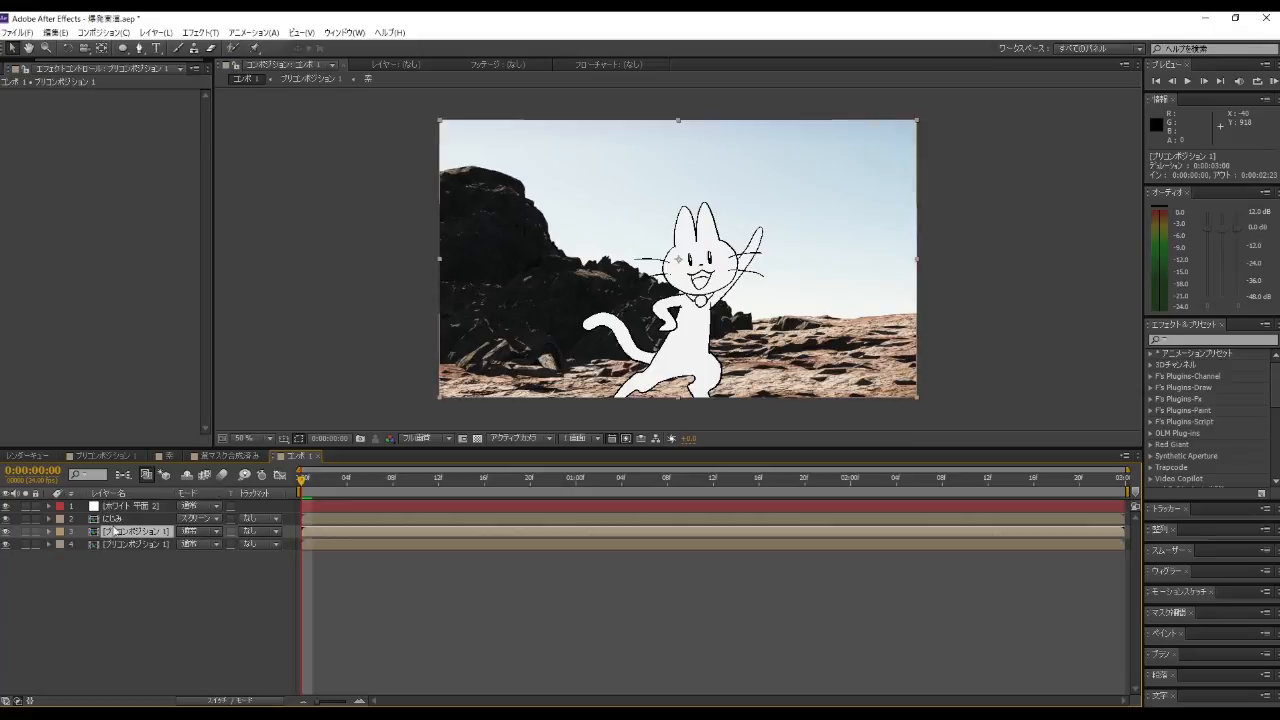
drag(139, 537, 136, 519)
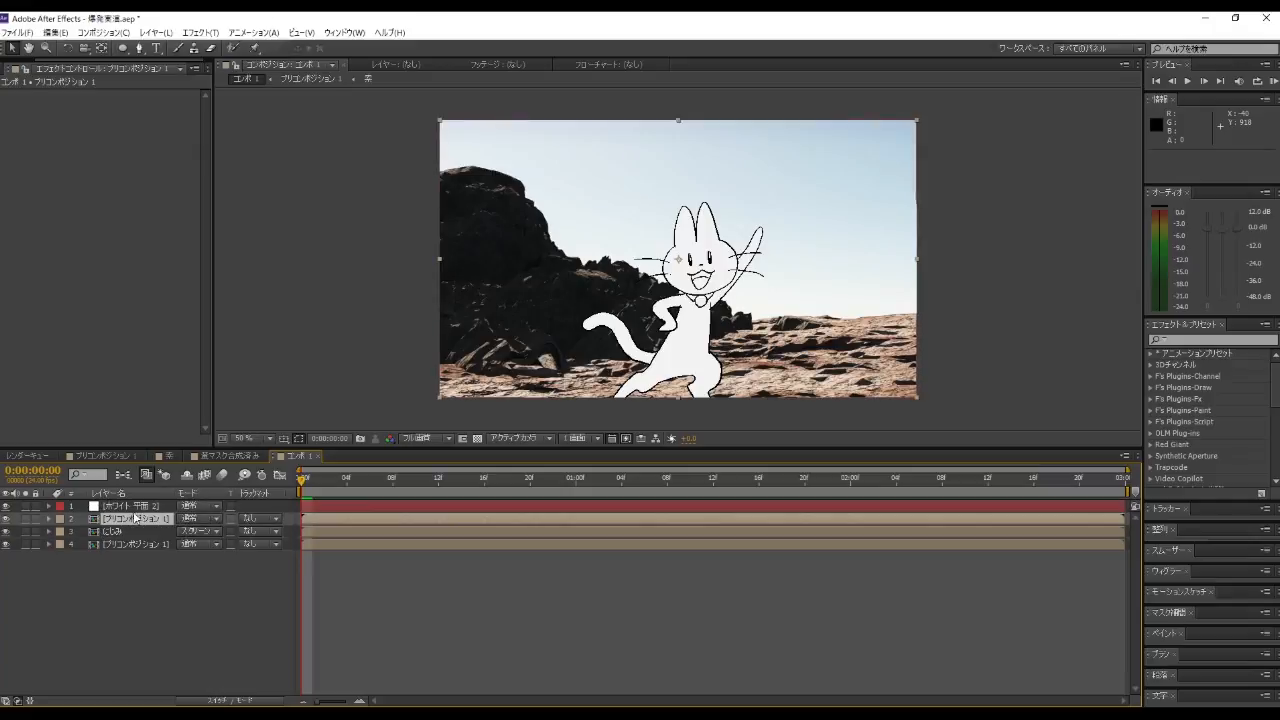
click(134, 517)
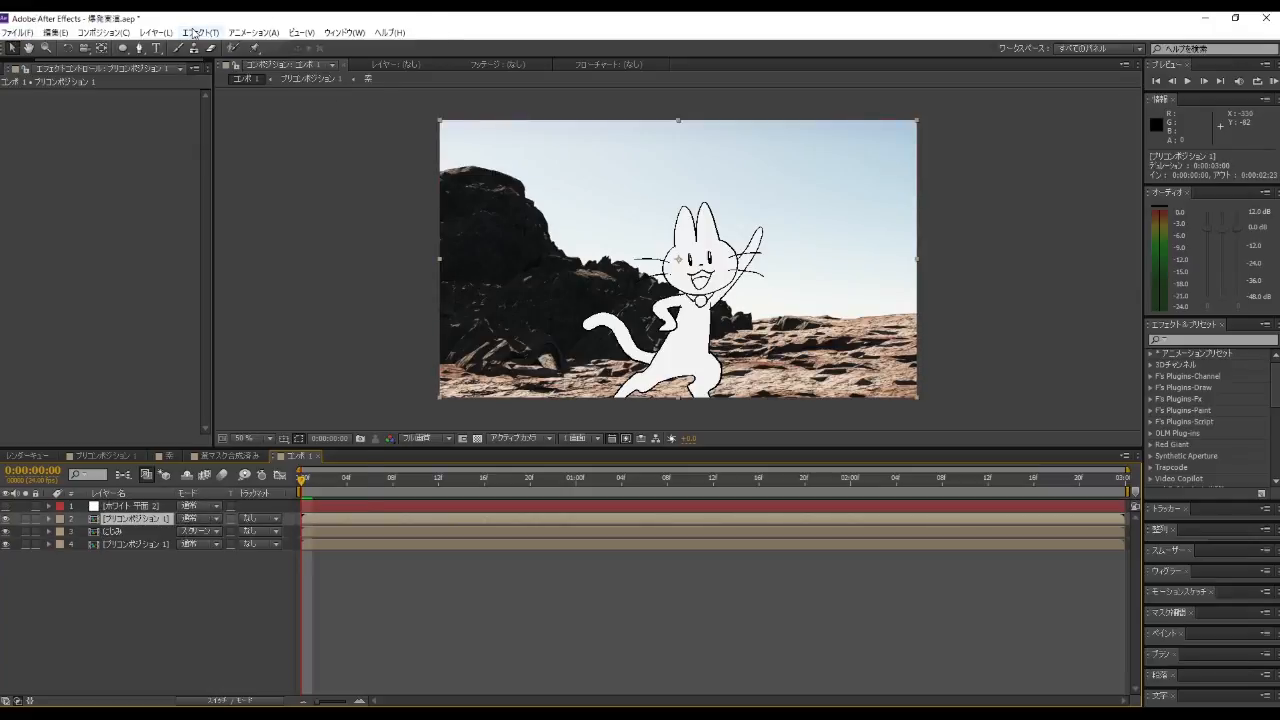
Step: Apply ブラー(放射状) to the upper プリコンポジション 1 copy and set its type to ズーム
click(196, 32)
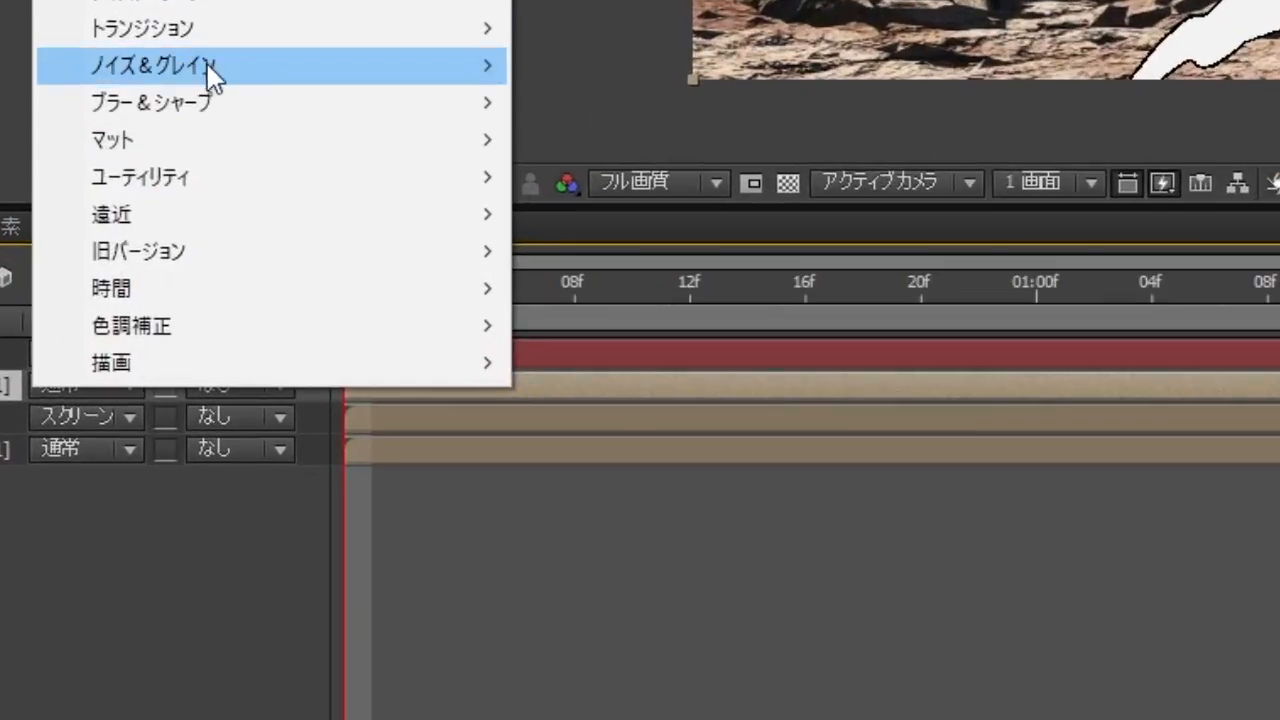
mouse_move(215, 102)
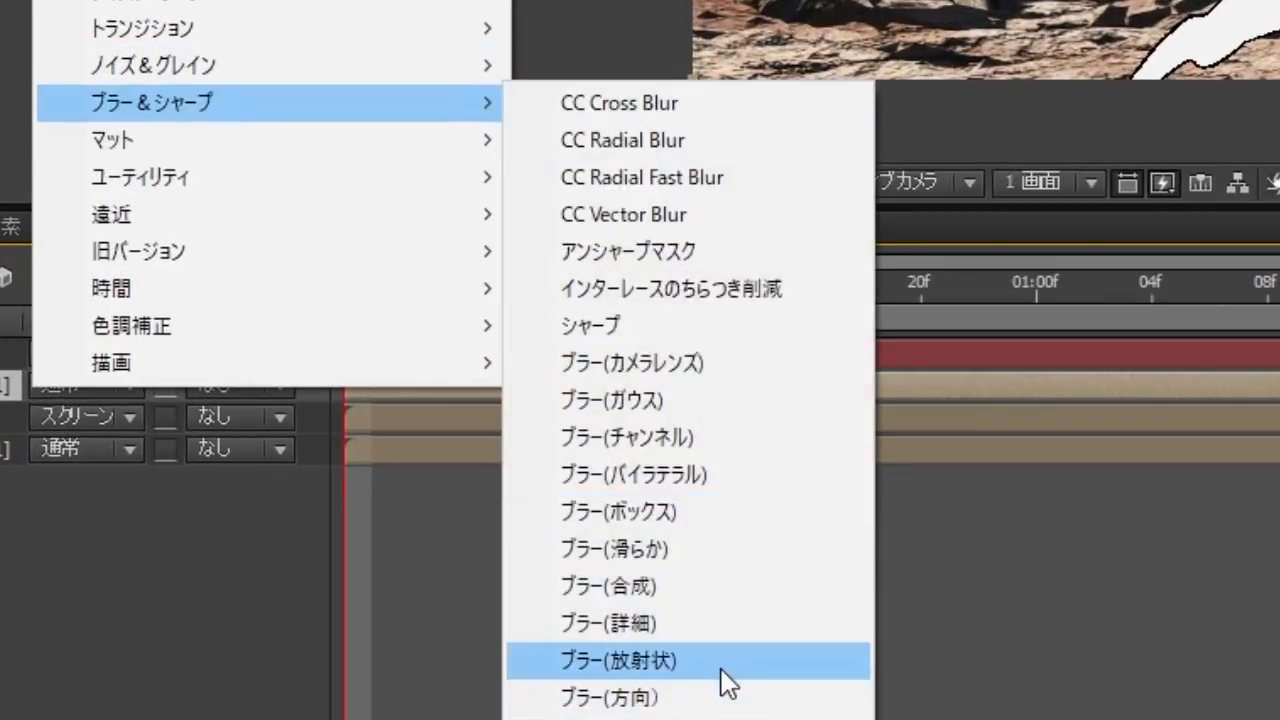
click(722, 668)
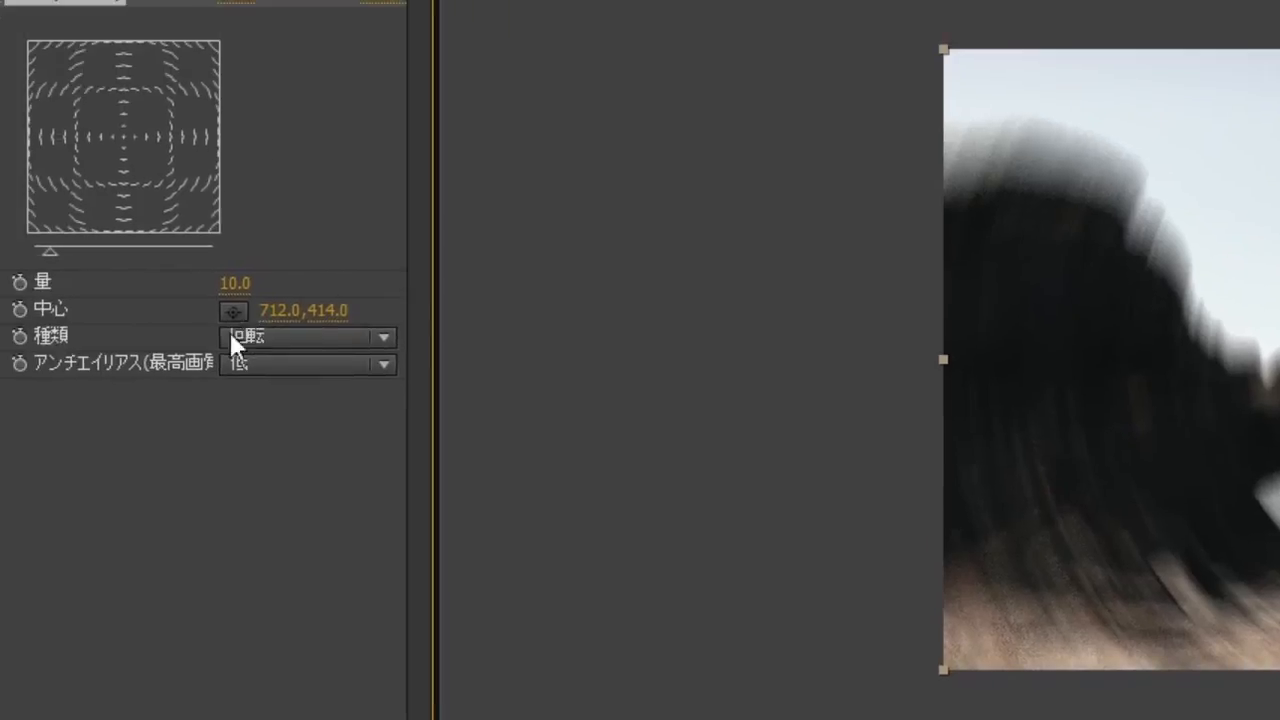
click(260, 340)
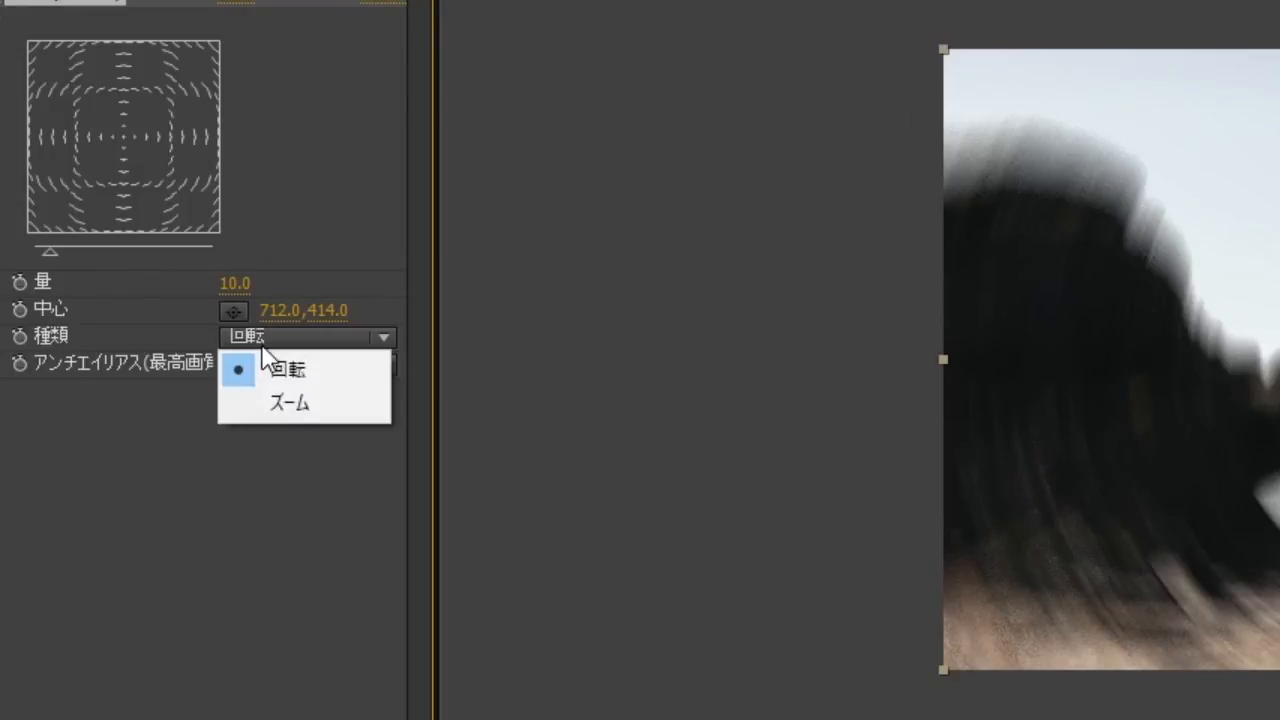
click(290, 402)
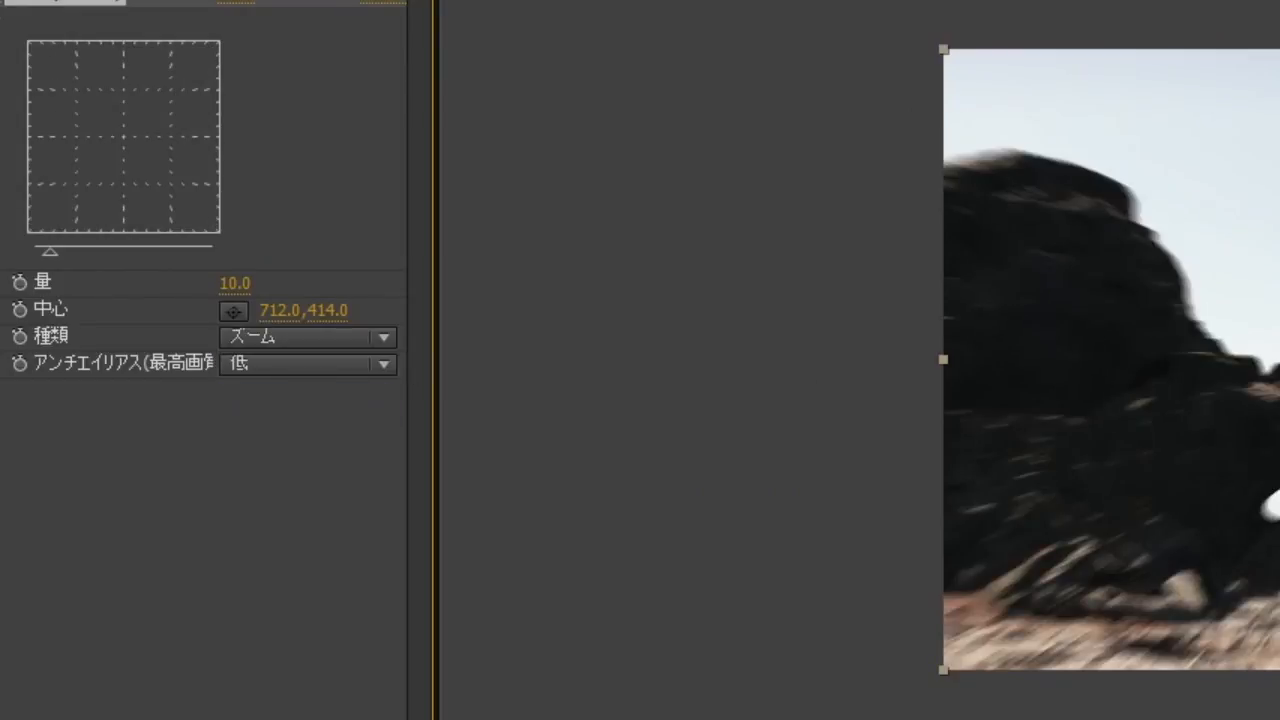
Step: Place the zoom blur's centre on the character's lower body at 710.0, 694.0
drag(123, 136, 119, 157)
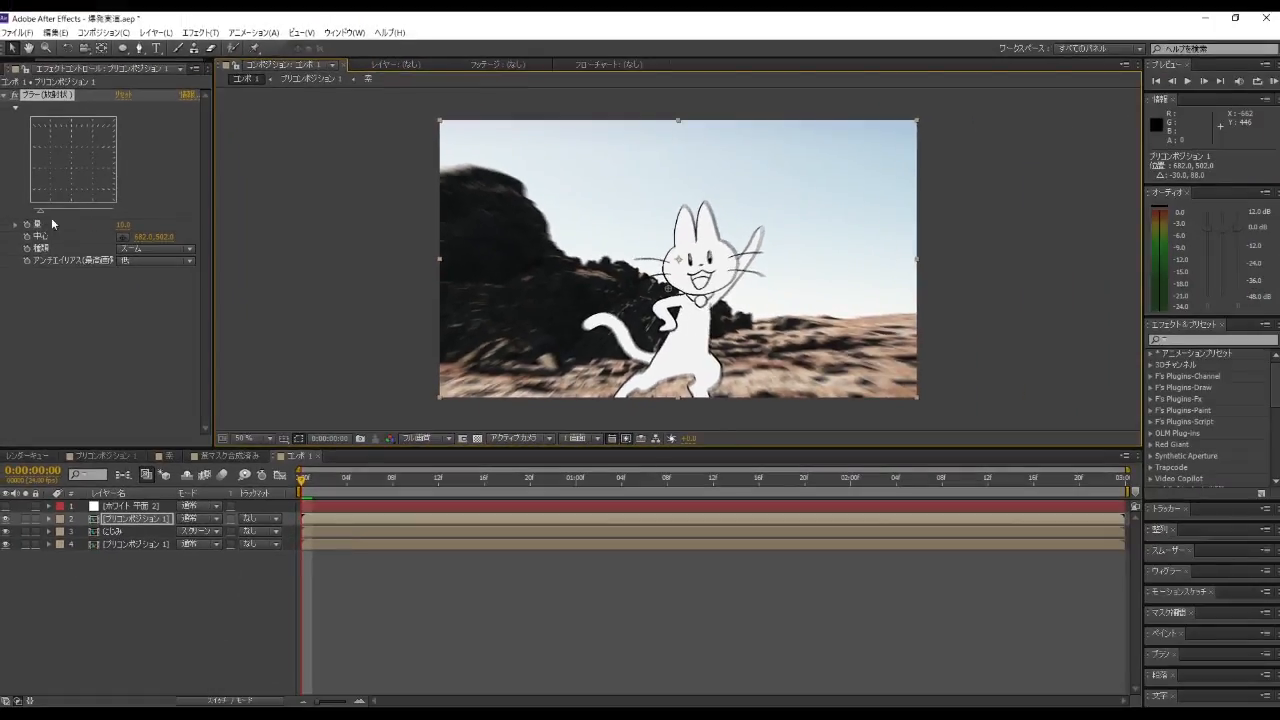
click(123, 237)
click(678, 353)
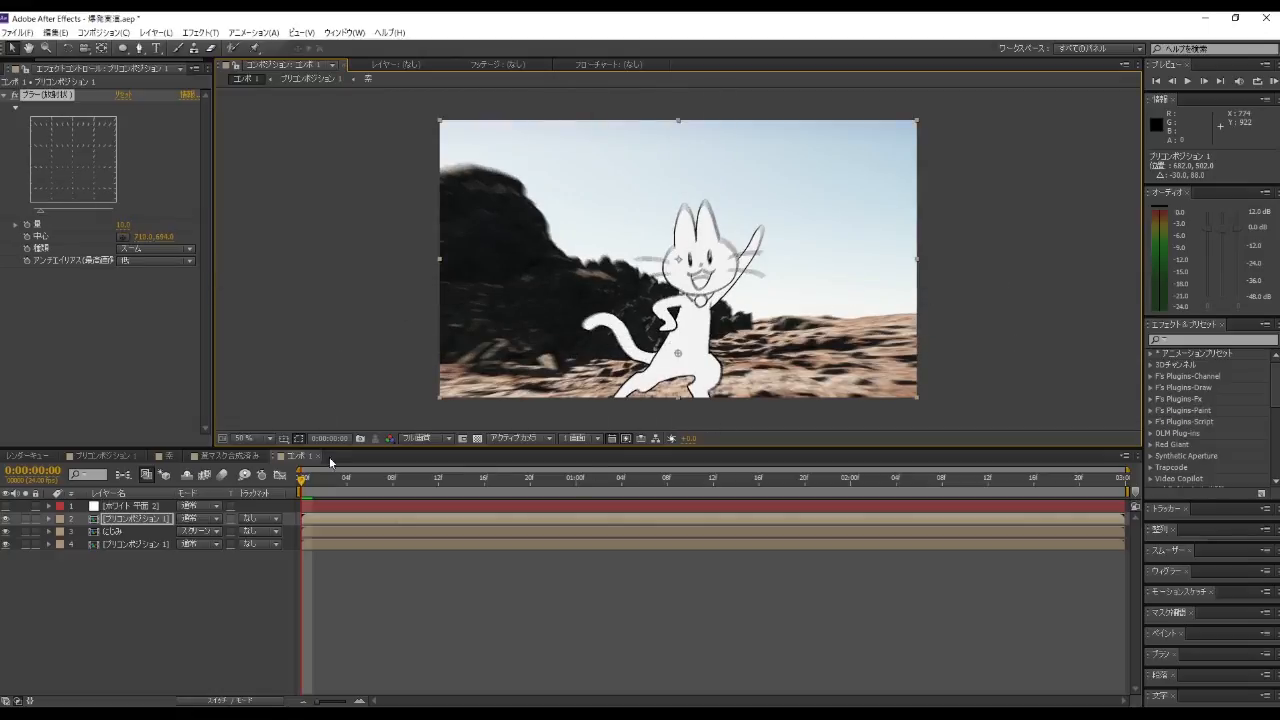
Step: Test stronger zoom blur amounts on 0:00:00:18 and bring the amount down to 0.0
drag(301, 486, 513, 513)
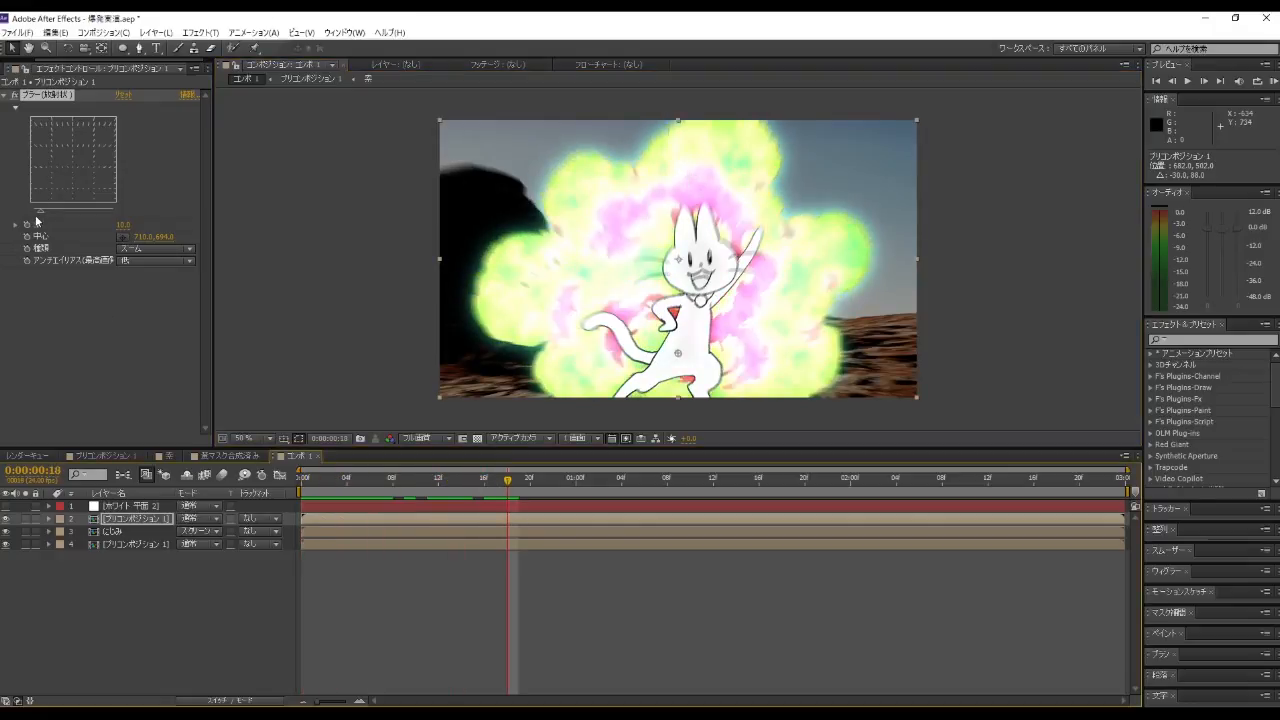
mouse_move(44, 209)
mouse_down()
mouse_move(126, 222)
mouse_move(43, 217)
mouse_move(53, 222)
mouse_up()
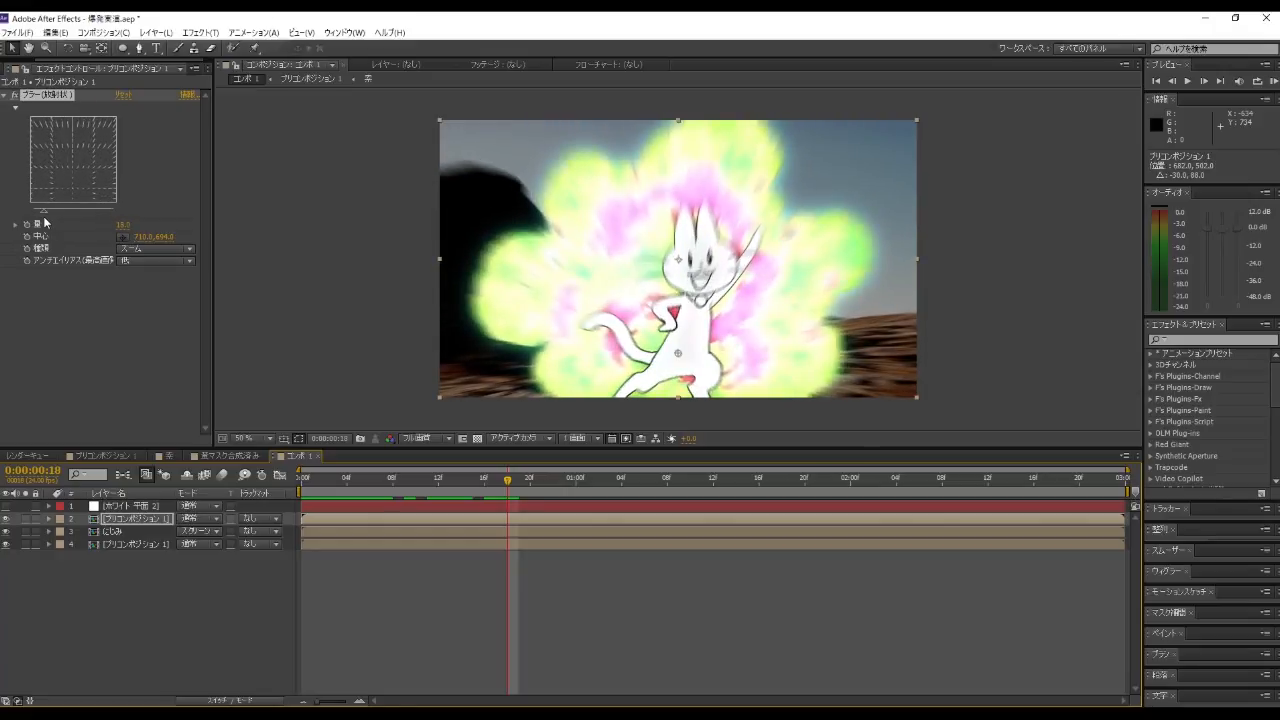
right_click(52, 222)
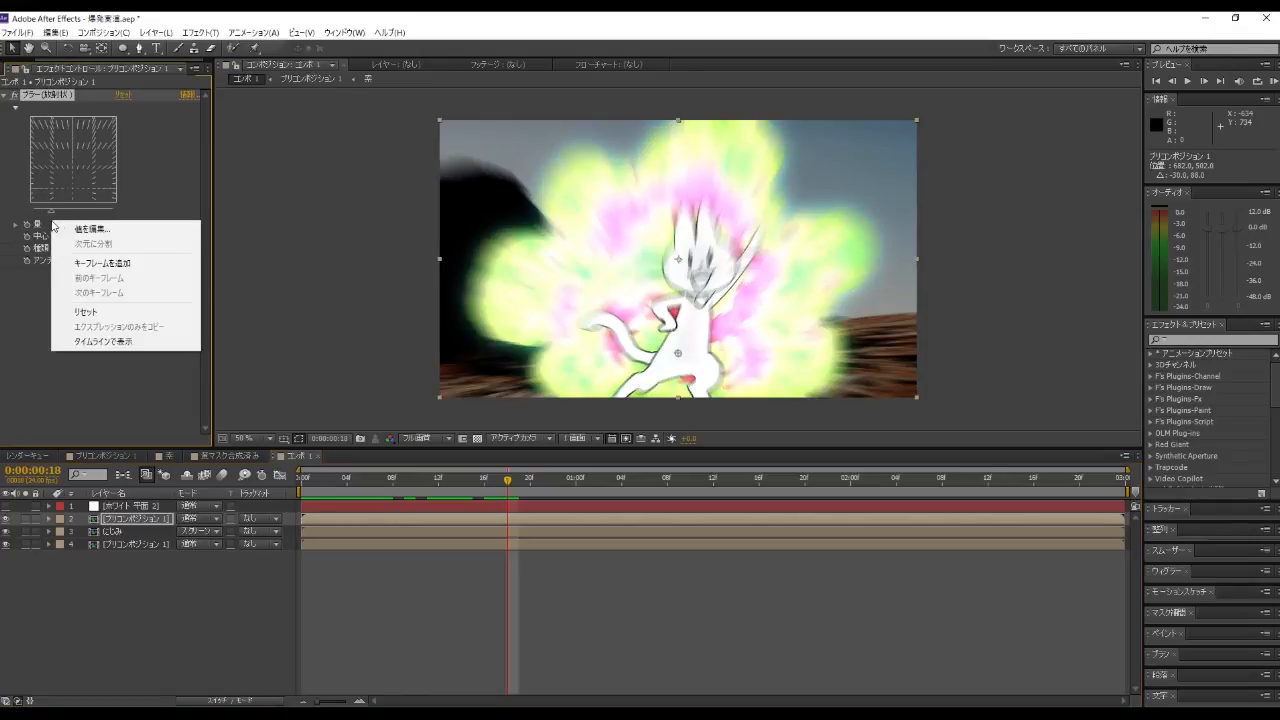
click(163, 200)
drag(51, 210, 6, 216)
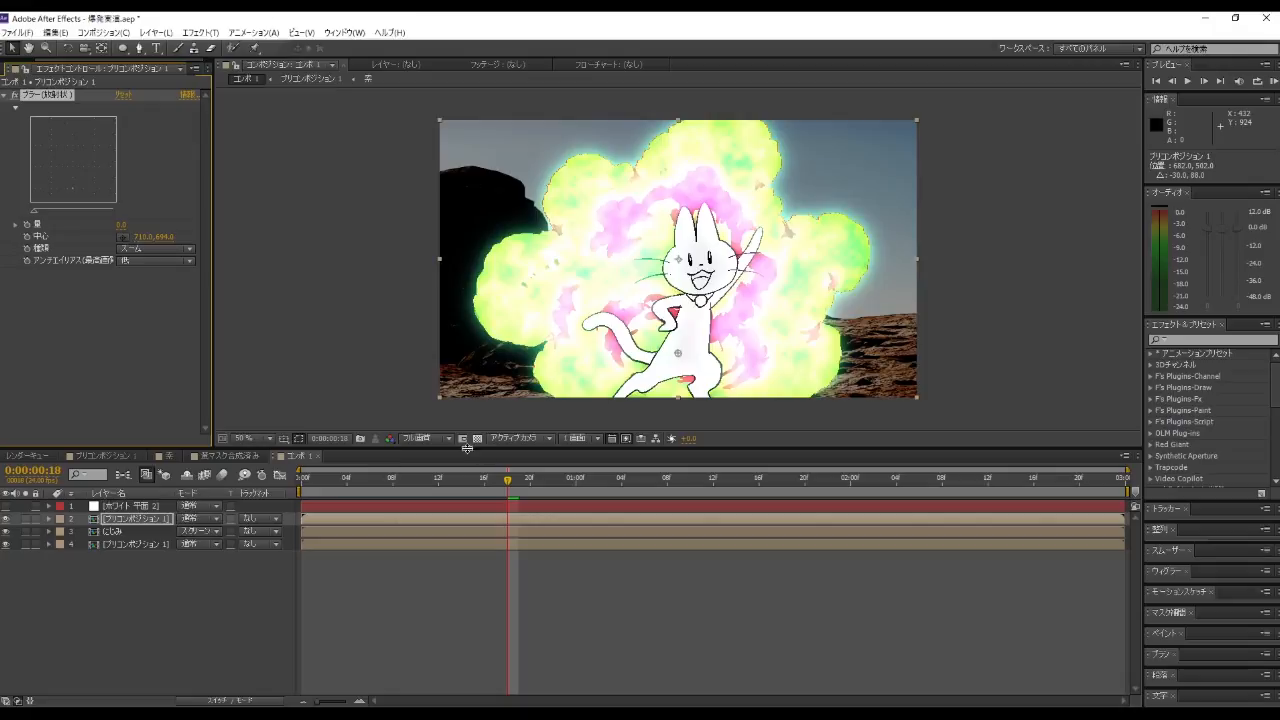
Step: Keyframe the radial blur's amount at 0.0 on 0:00:00:09 and about 40 on 0:00:00:11
drag(508, 481, 405, 466)
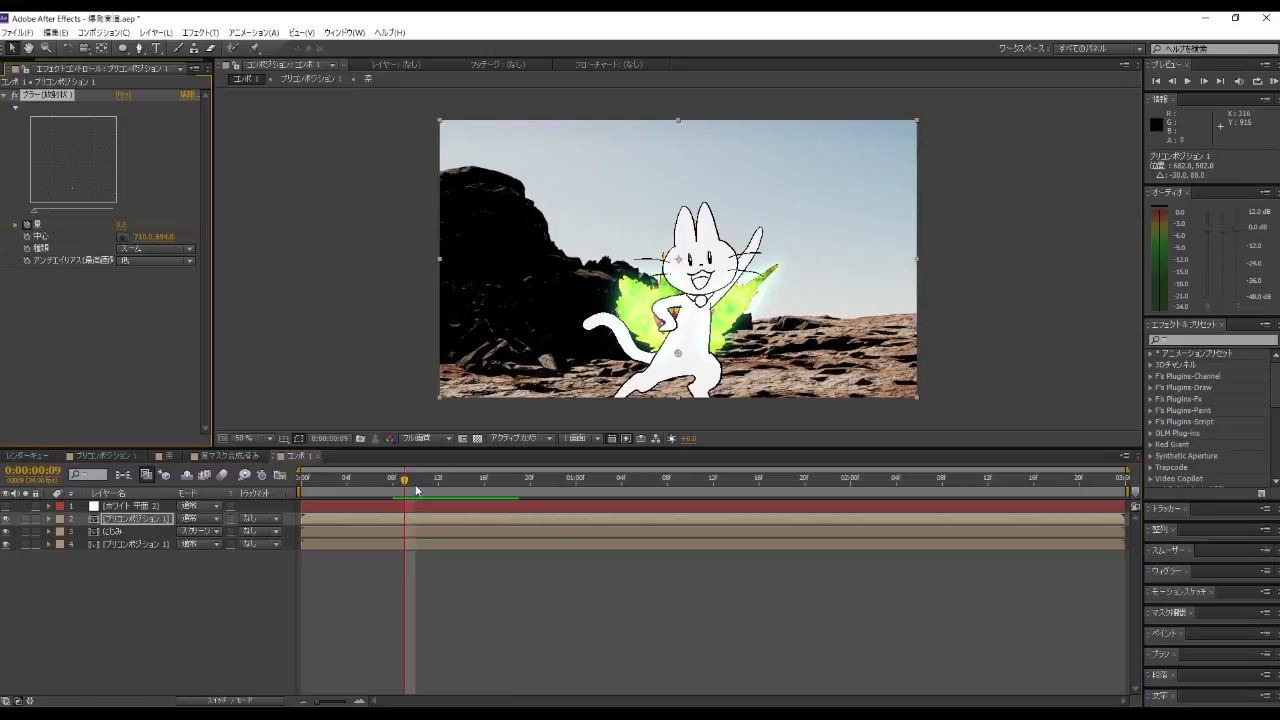
drag(408, 484, 415, 484)
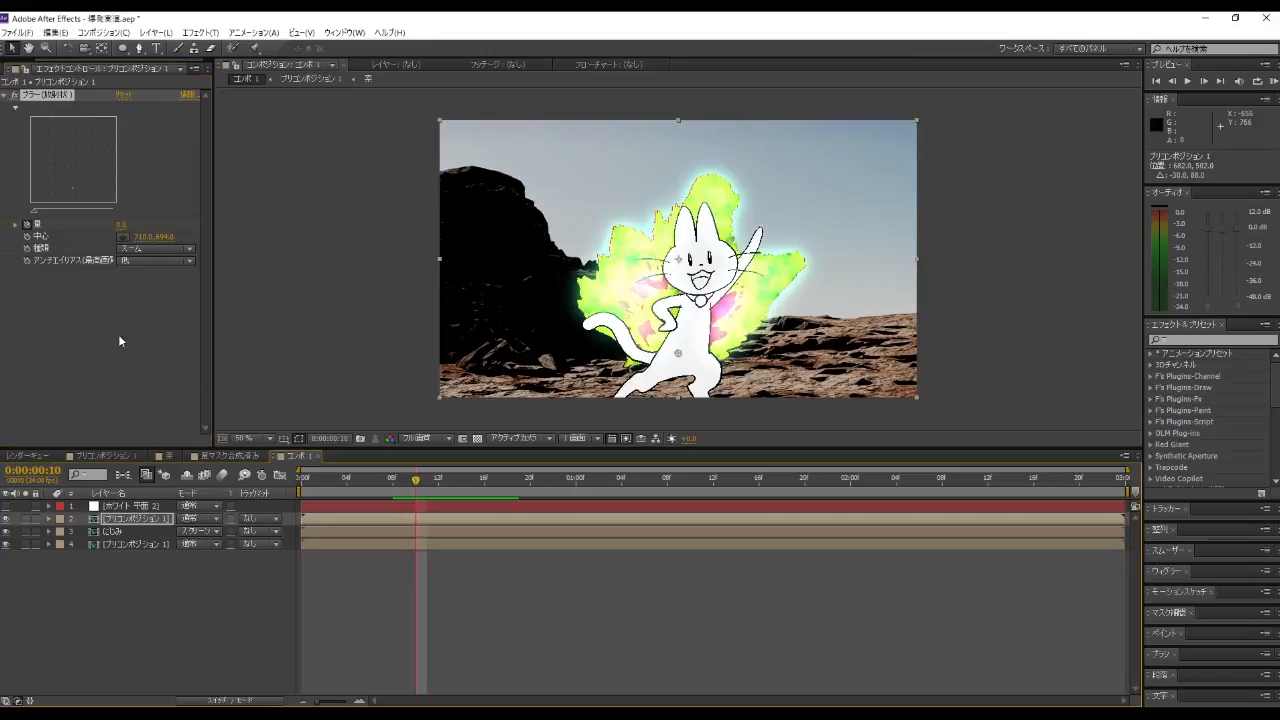
drag(418, 485, 428, 485)
drag(38, 217, 55, 216)
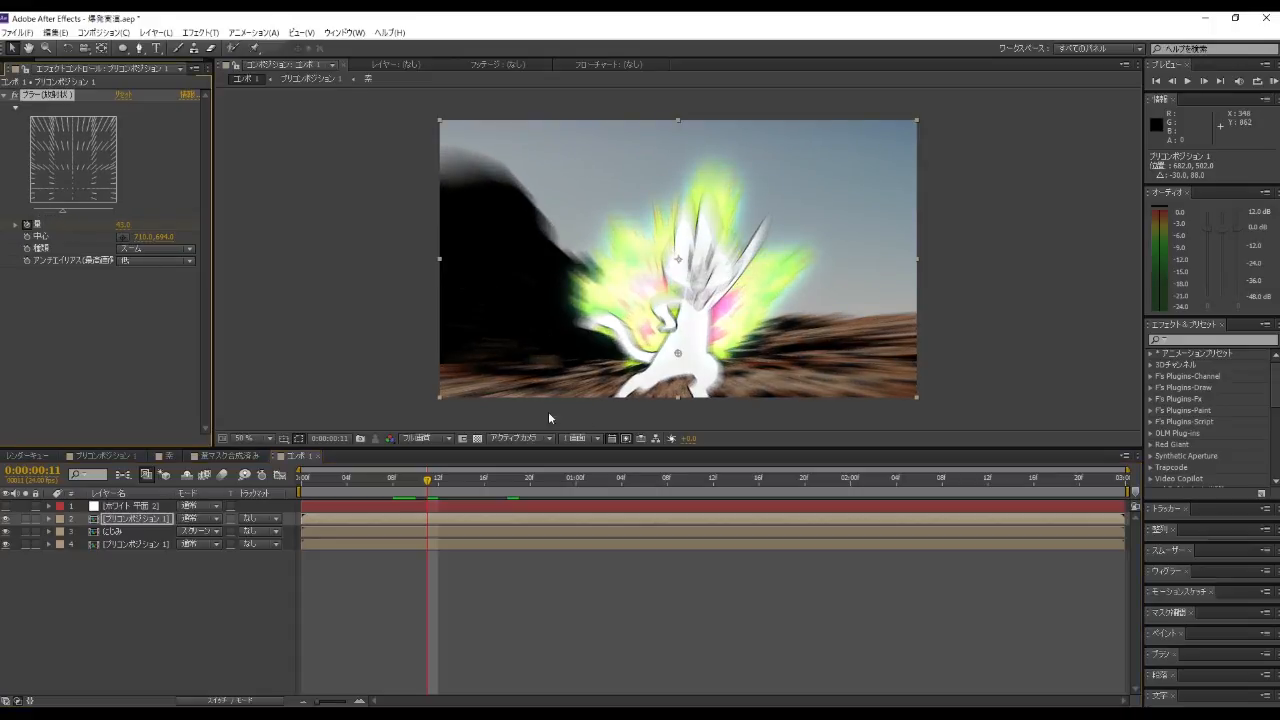
Step: Keyframe the radial blur's amount at 0.0 on 0:00:00:17 and preview the zoom blur animation
drag(426, 489, 495, 489)
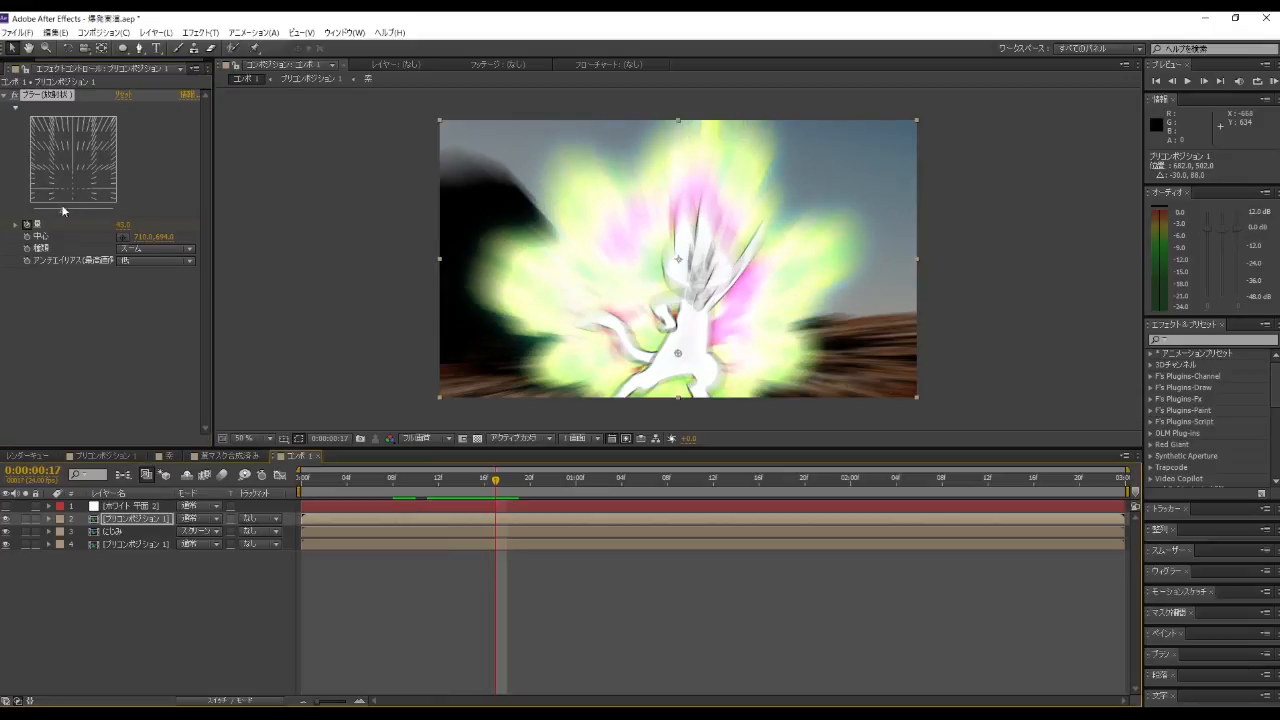
drag(54, 212, 22, 218)
drag(507, 488, 358, 488)
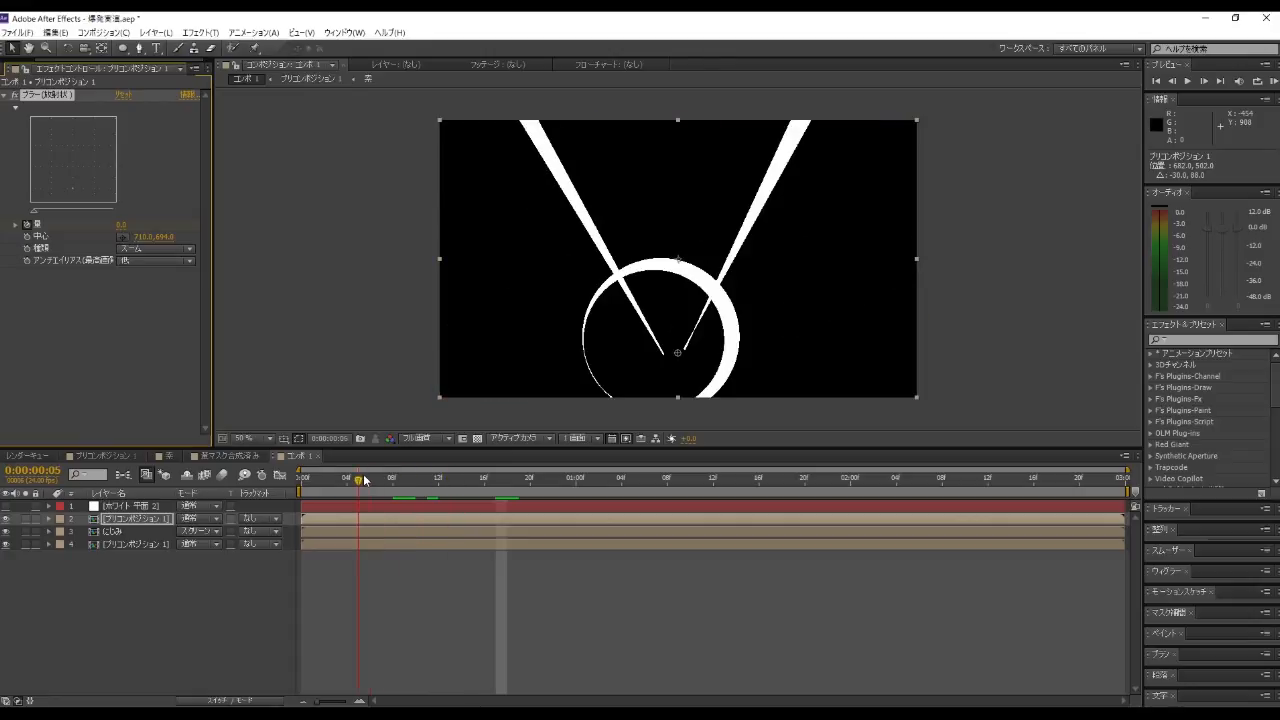
click(1187, 81)
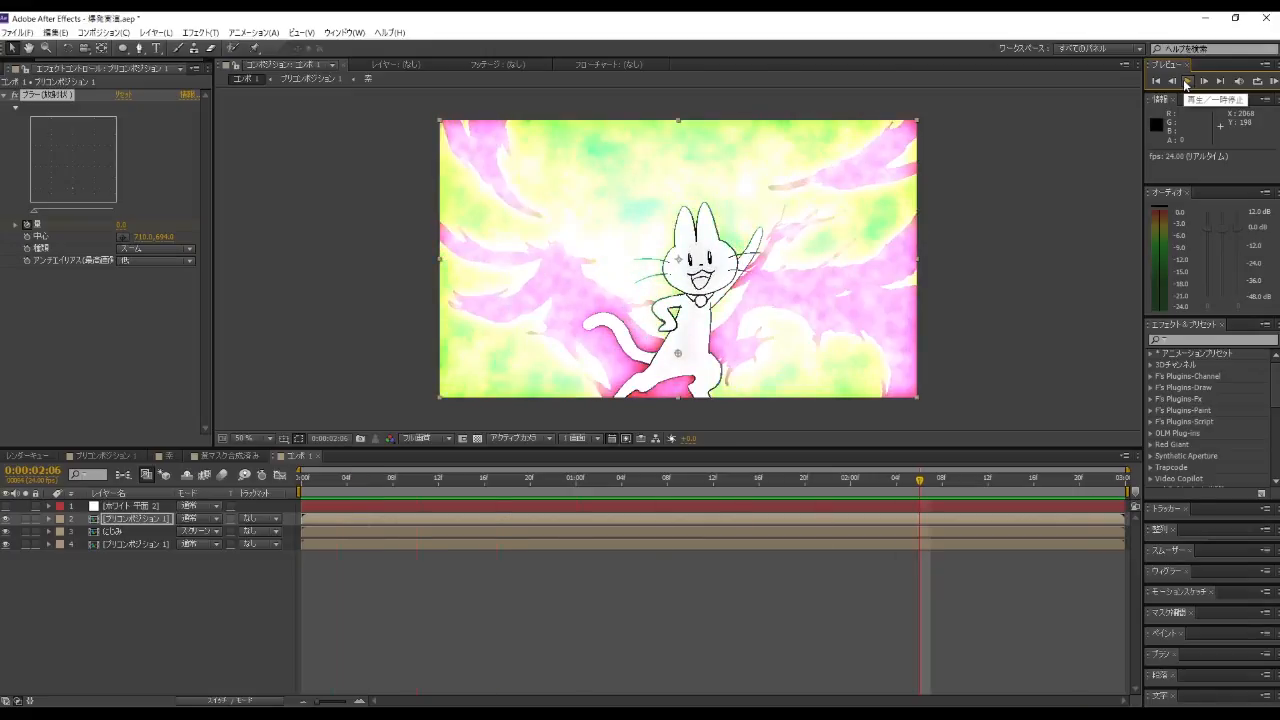
click(1187, 81)
Step: Make the white solid layer at the top of the stack visible and preview the composition from its first frame
right_click(143, 506)
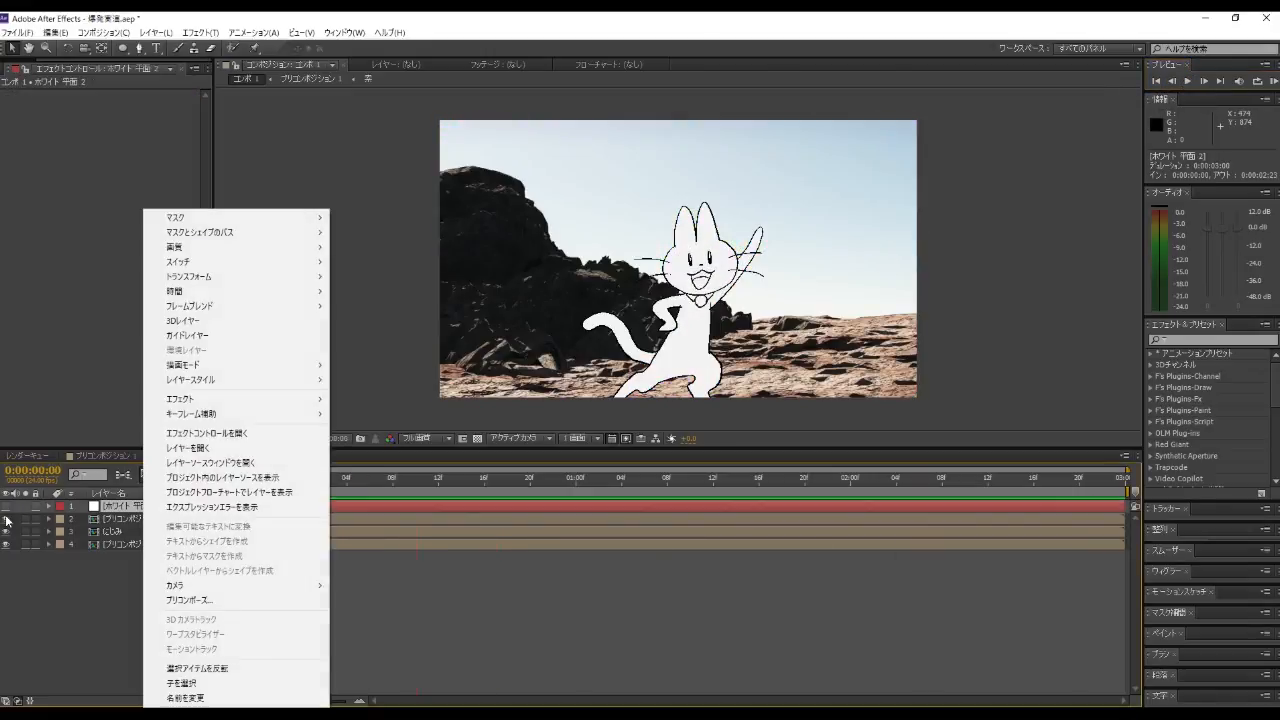
click(36, 556)
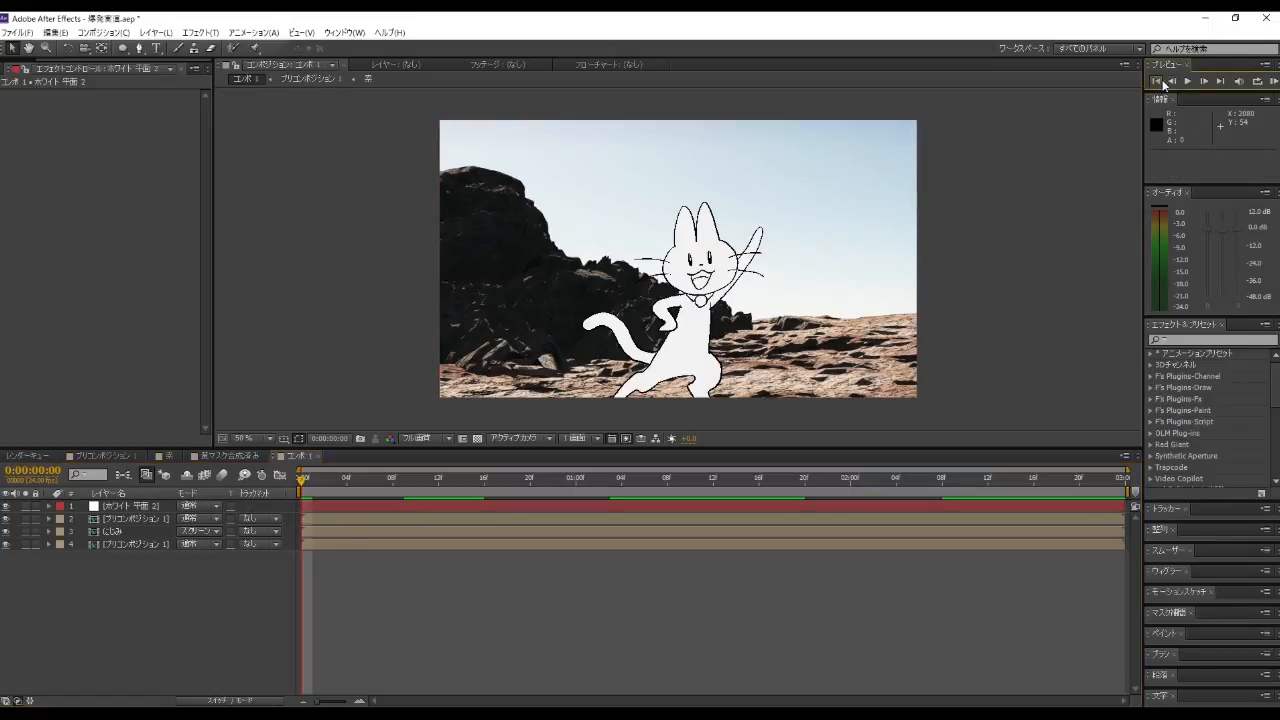
click(1188, 82)
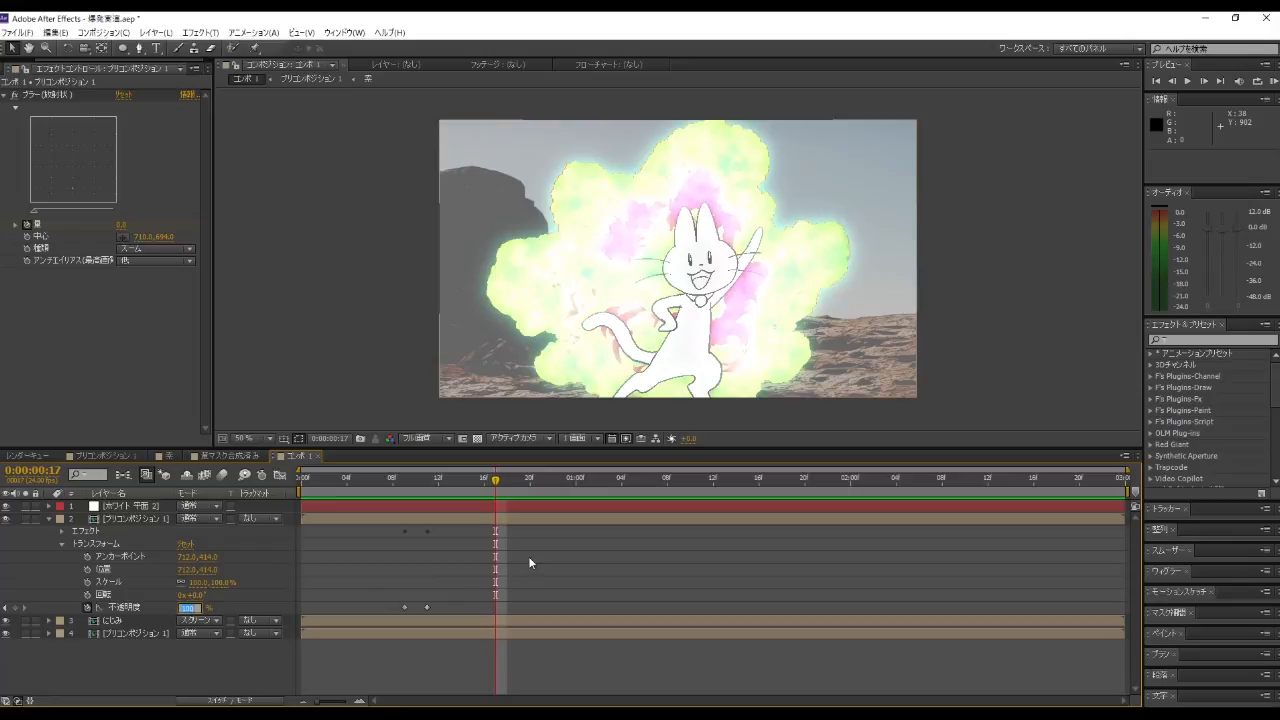
Step: Keyframe the blurred precomposition's opacity at 0% on 0:00:00:17 and check the full frame at the composition's end
text(0)
key(Return)
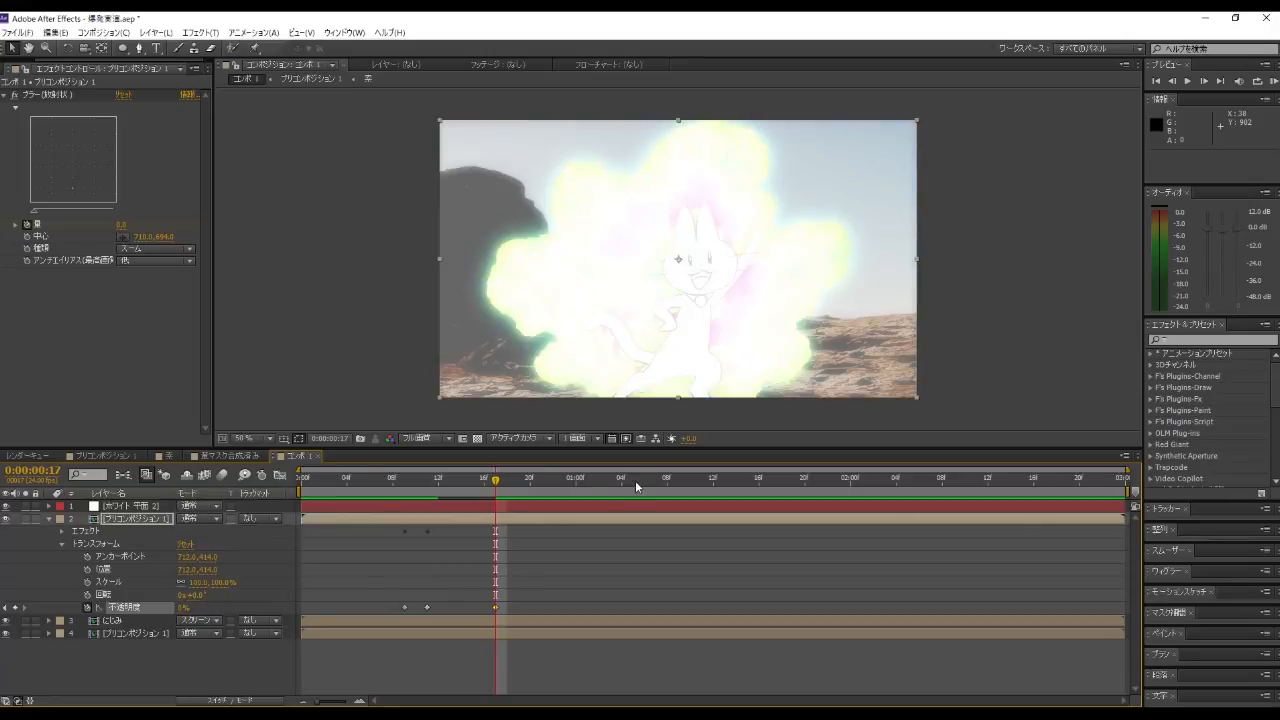
drag(495, 484, 449, 543)
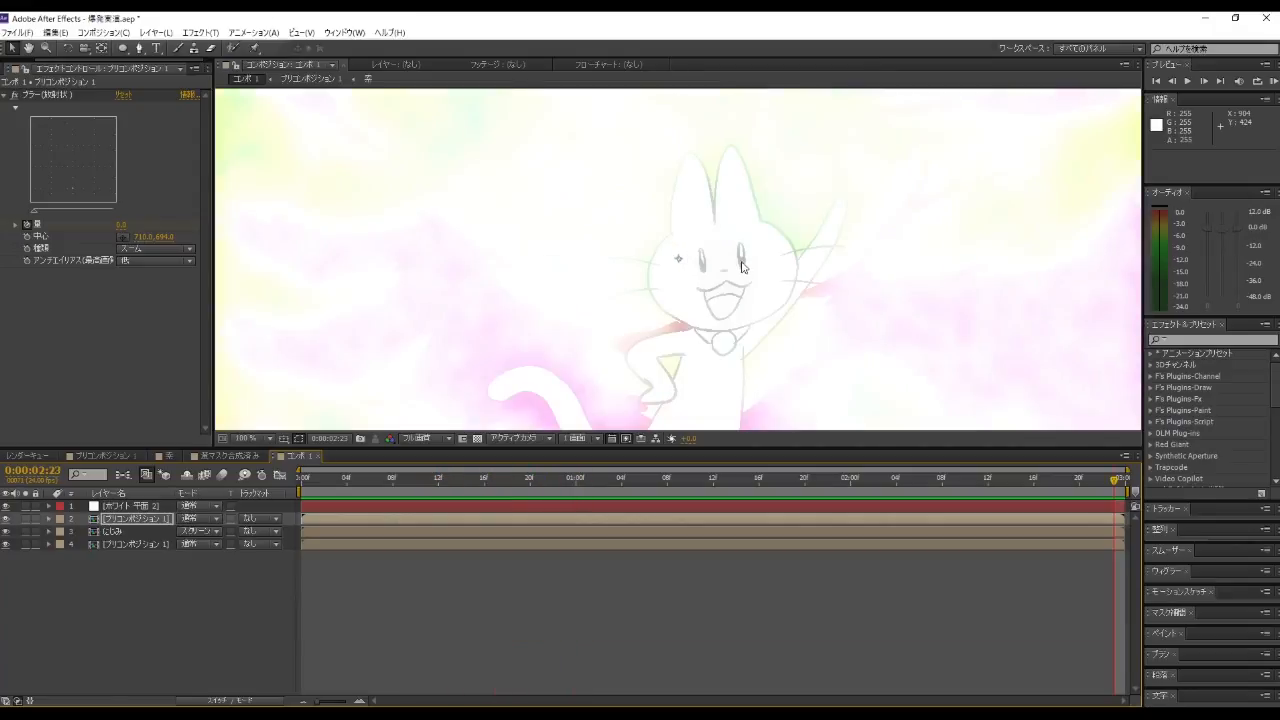
scroll(732, 270, down, 1)
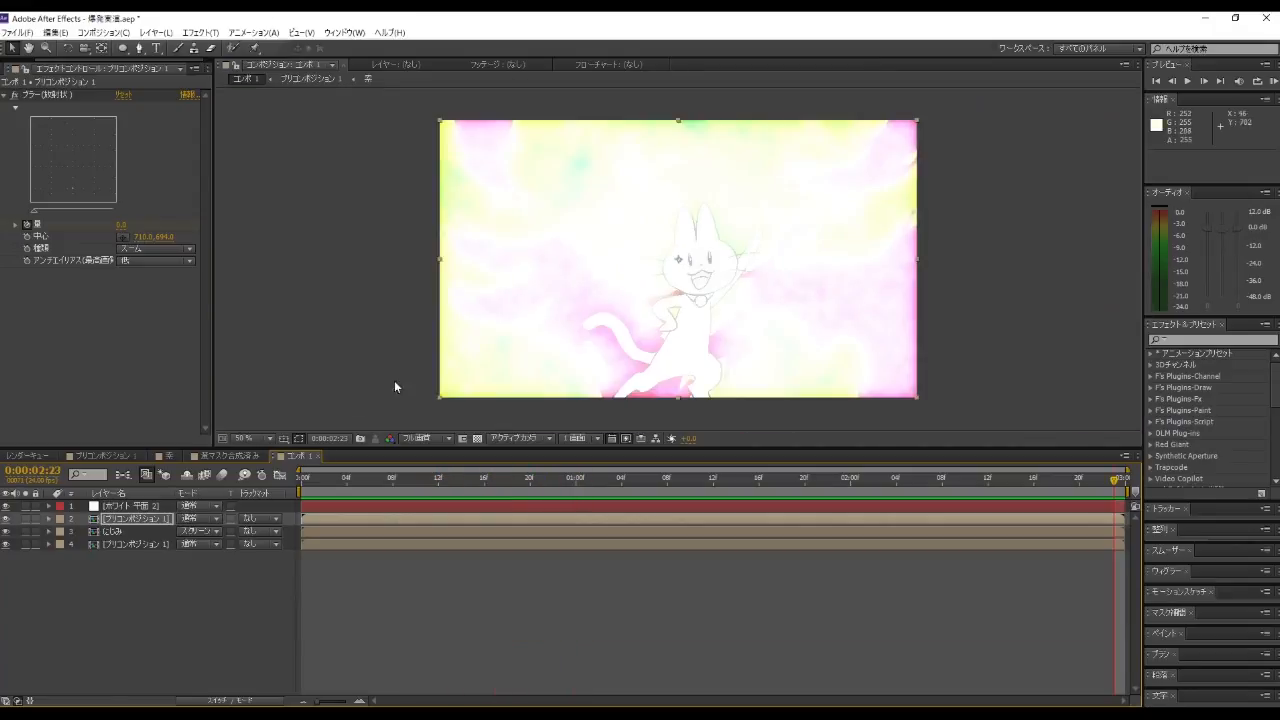
Step: Duplicate the にじみ glow layer and set the original にじみ layer's blending mode to Normal (通常)
click(117, 532)
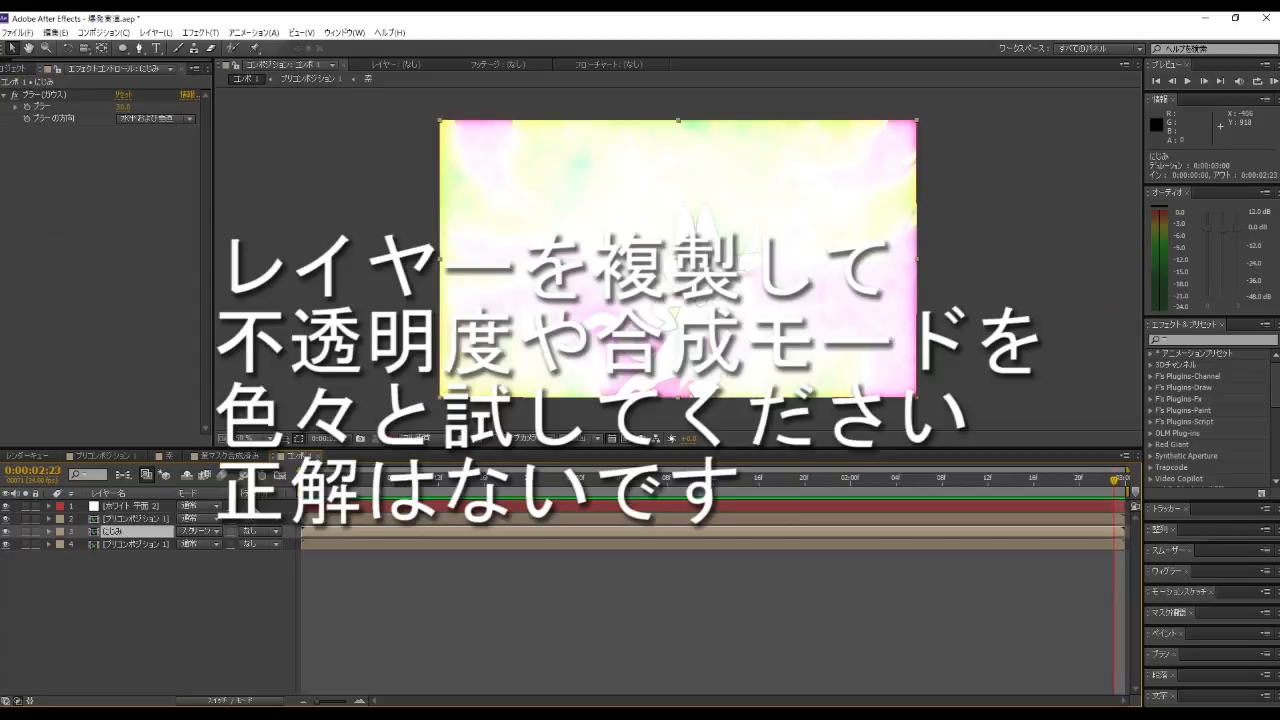
key(ctrl+d)
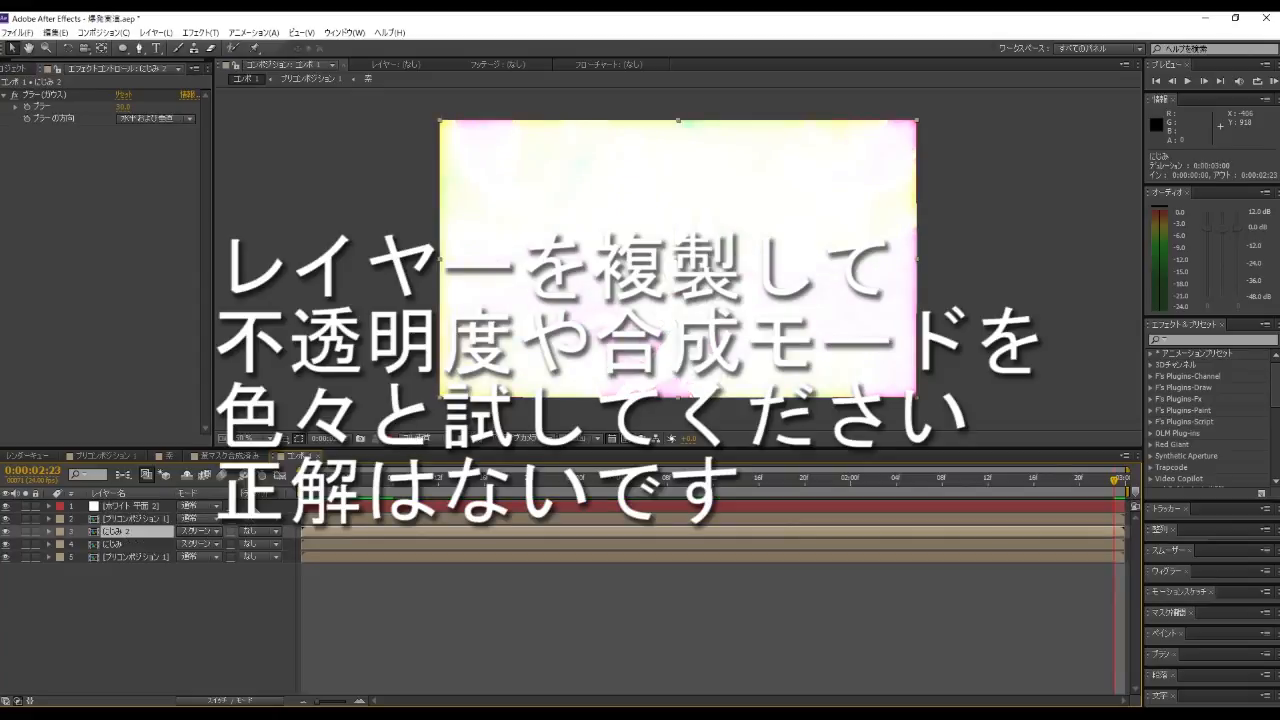
click(198, 534)
click(195, 545)
click(194, 546)
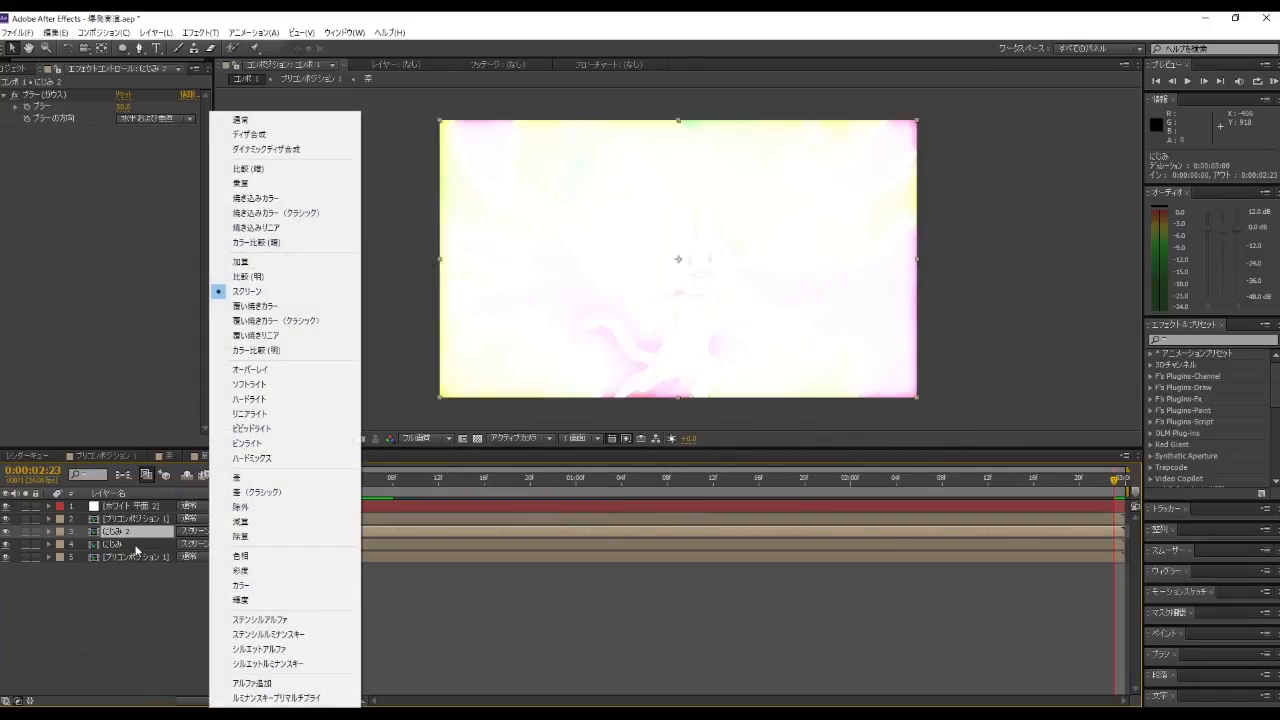
click(137, 549)
click(192, 545)
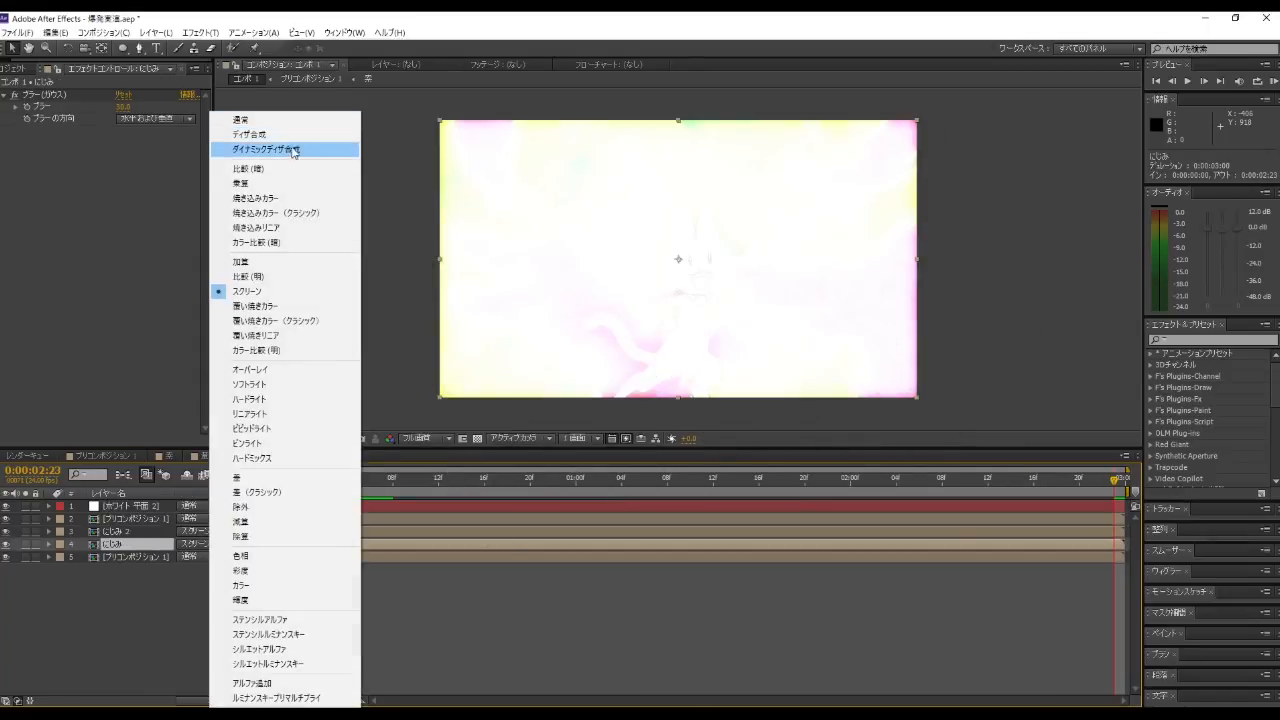
click(279, 121)
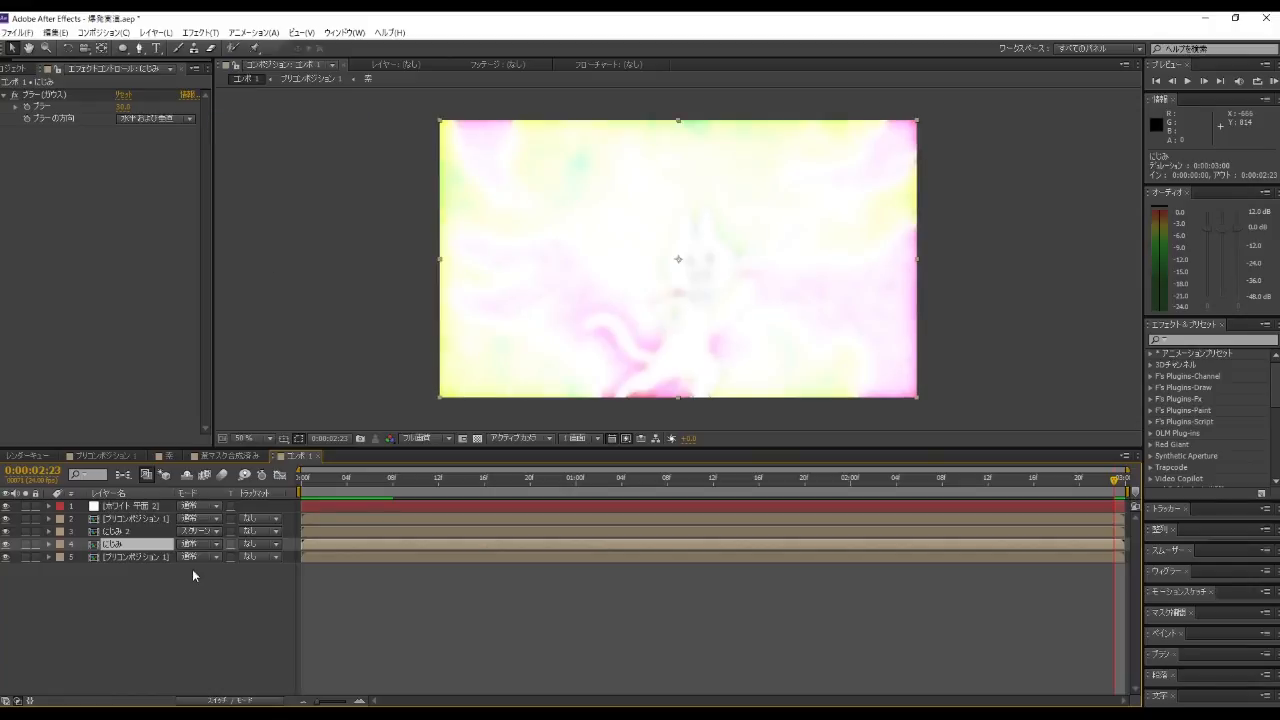
Step: Set the original にじみ layer's later opacity keyframe to 50% and return to the first frame
click(48, 544)
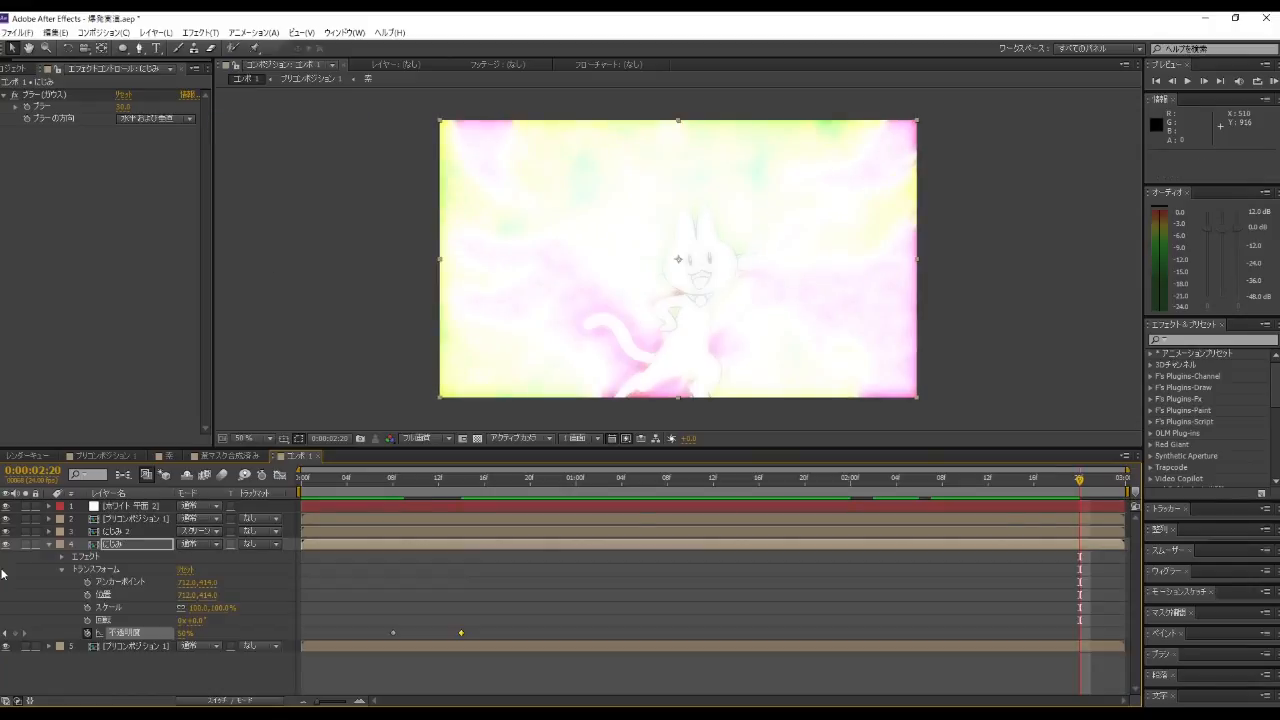
key(F2)
click(48, 544)
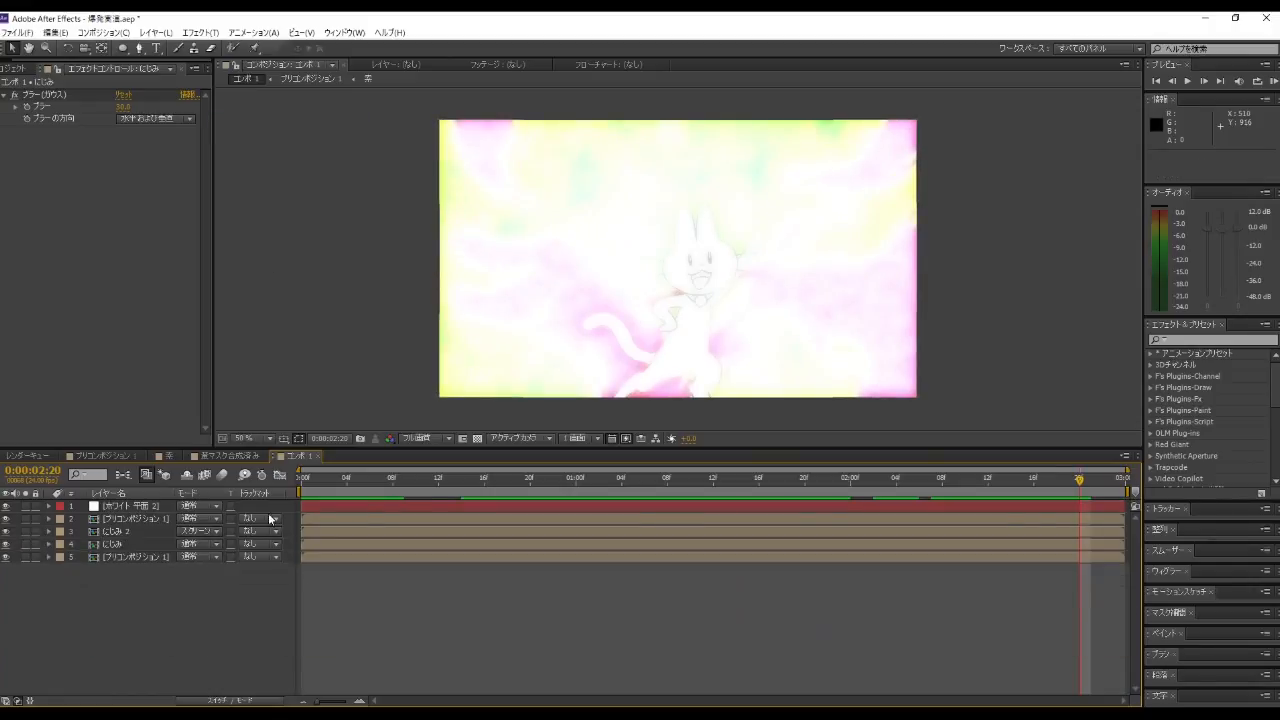
click(1155, 81)
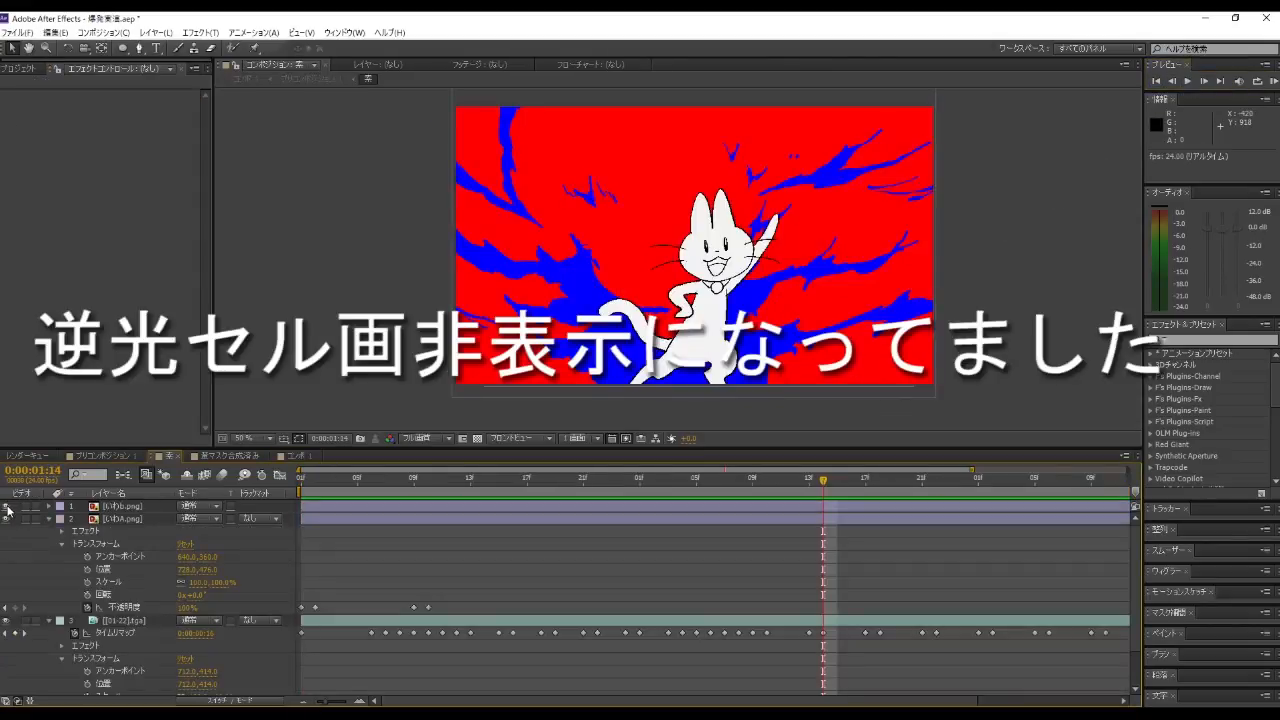
Step: Show the hidden backlit character cel in the nested composition and preview the result in コンポ 1
click(5, 506)
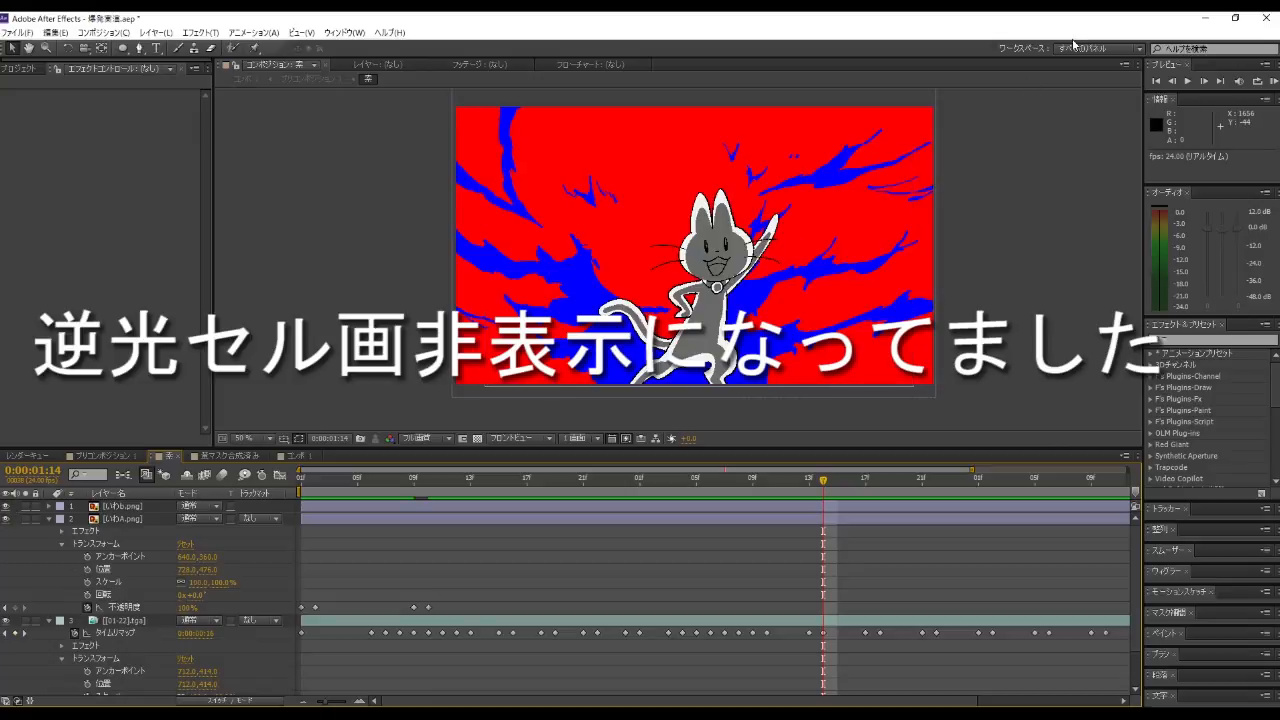
click(1155, 81)
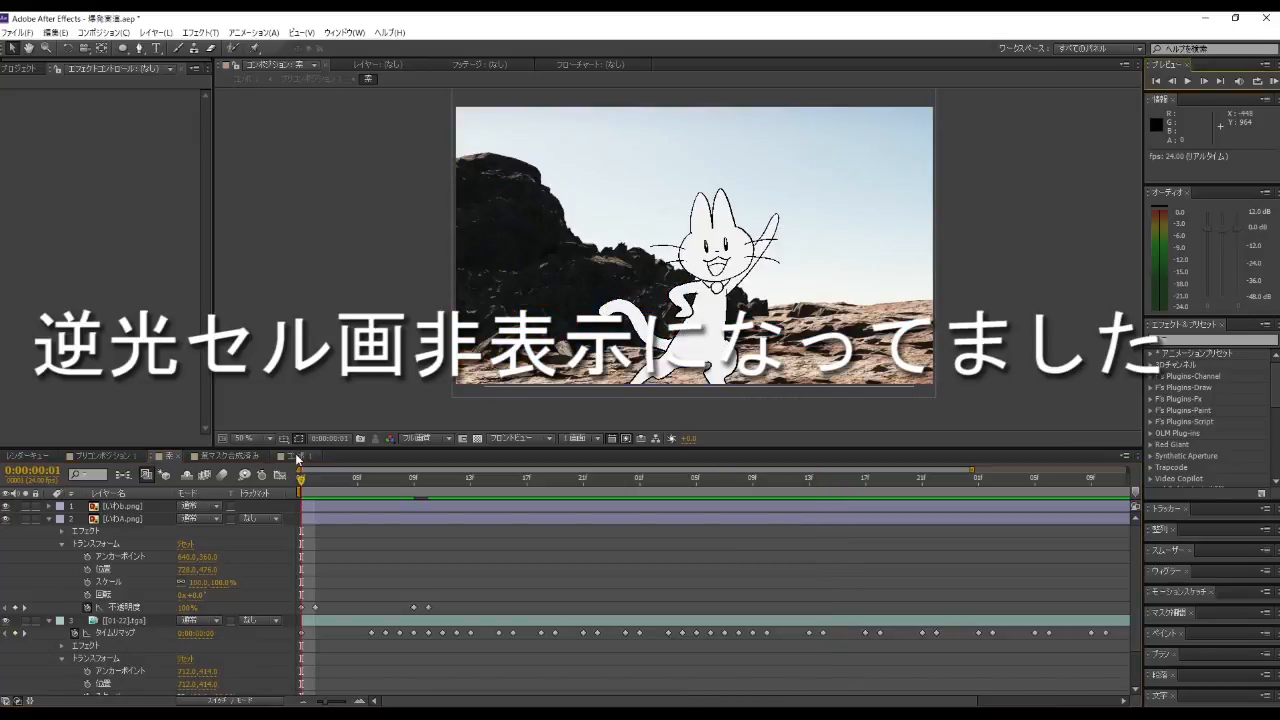
click(297, 456)
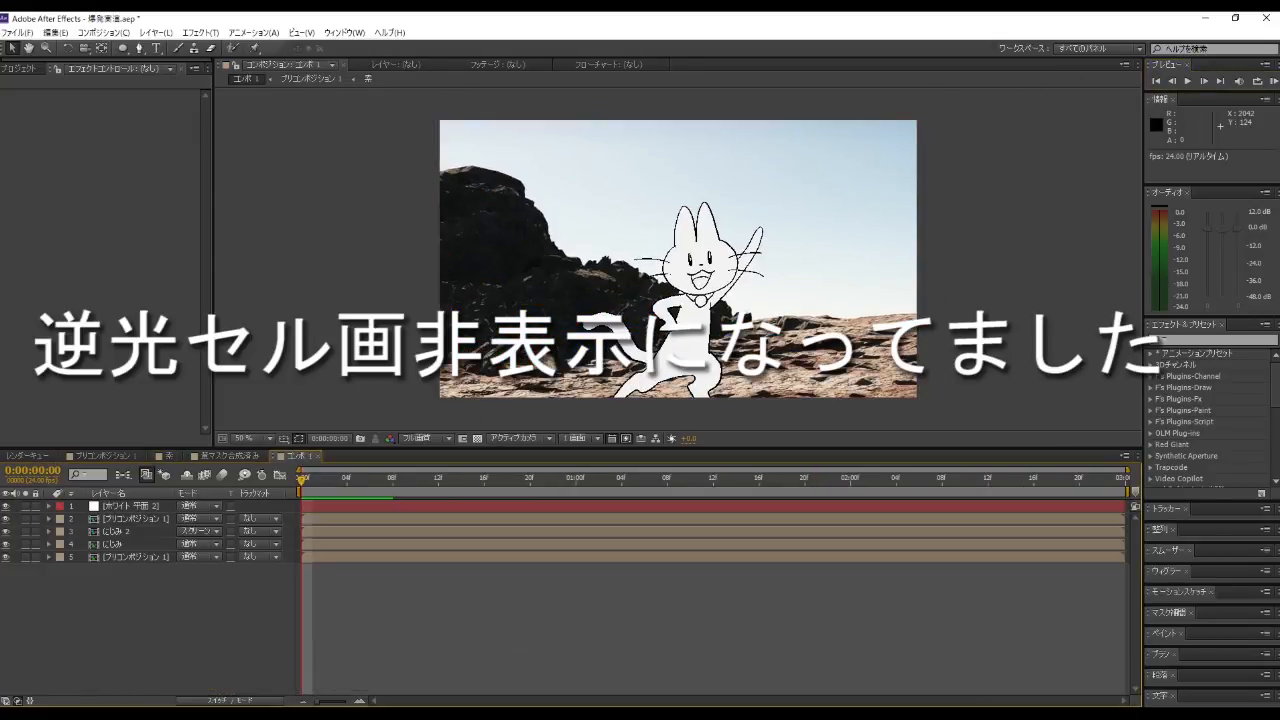
click(1188, 81)
Step: Review the frame size, frame rate and duration in コンポ 1's composition settings
click(103, 33)
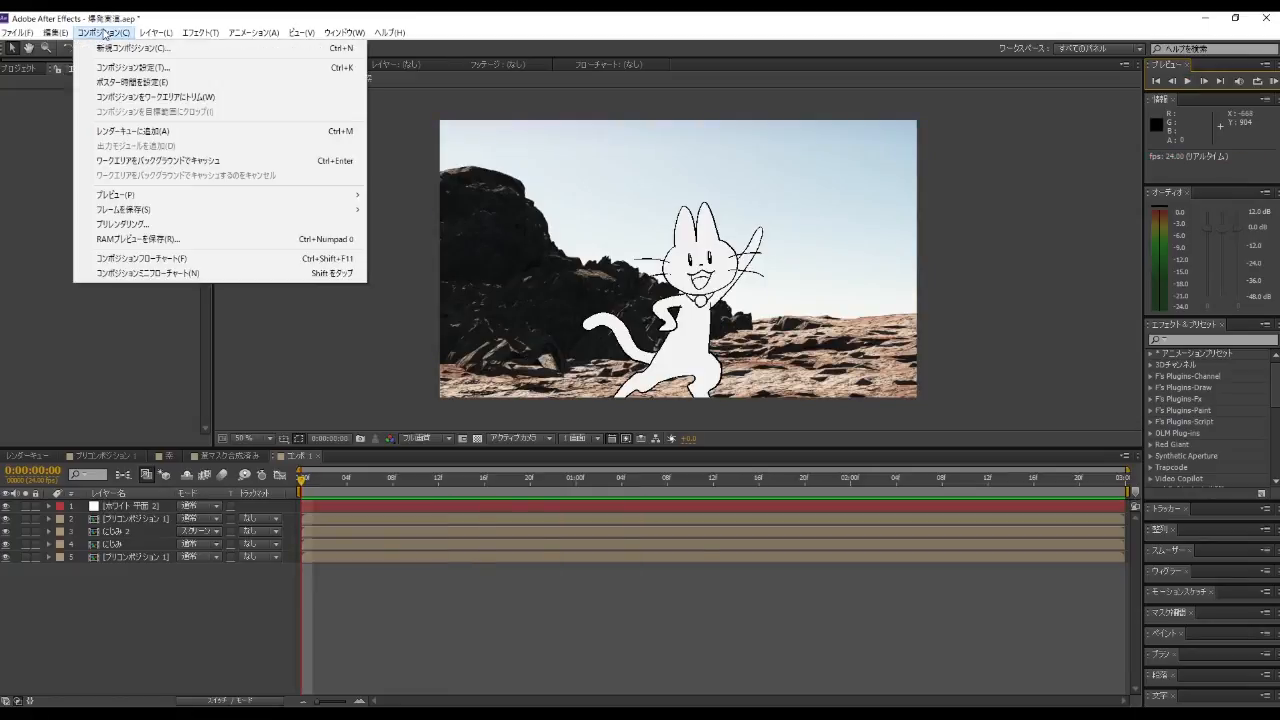
click(145, 68)
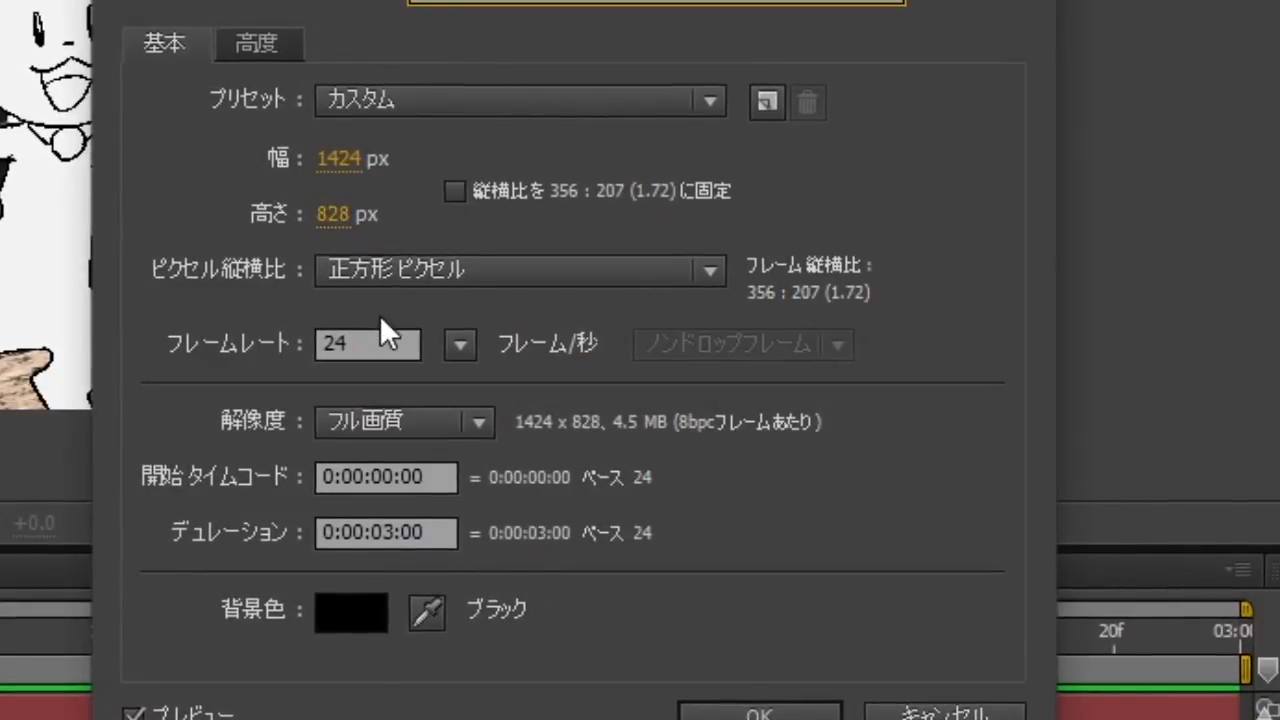
click(970, 712)
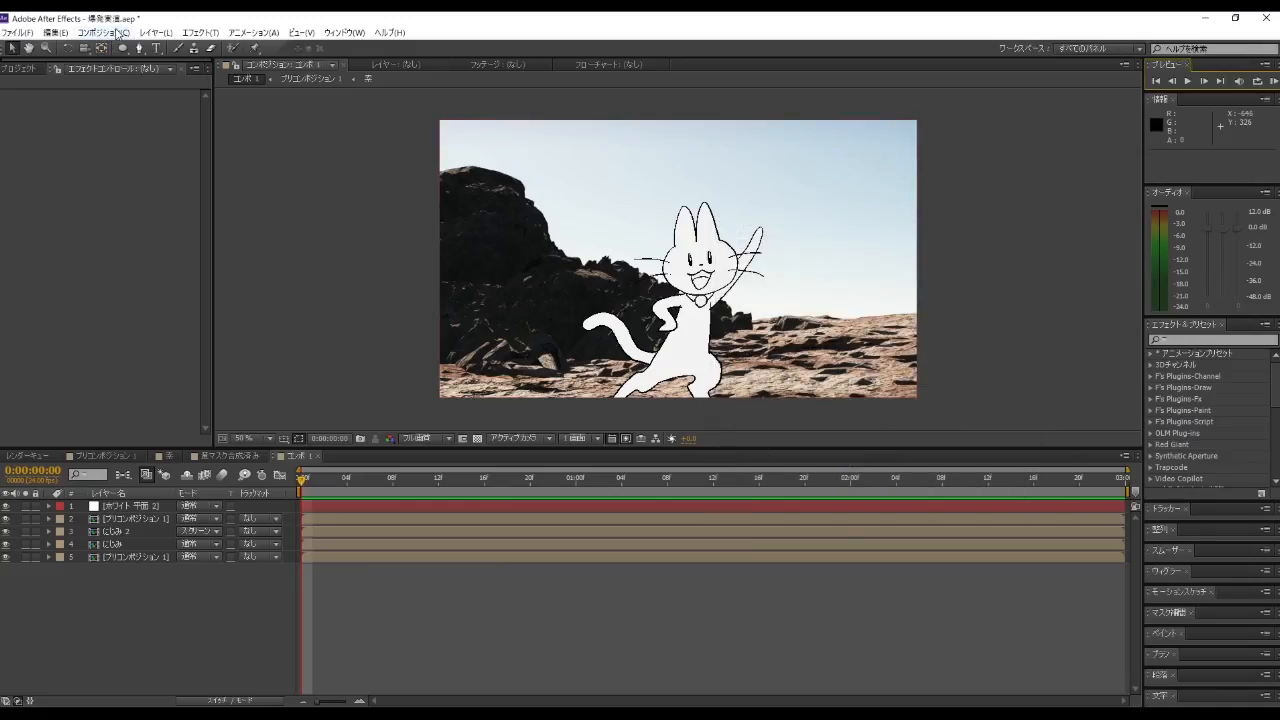
Step: Start a new composition for the final output with a frame size of 1280 × 720 px
click(117, 33)
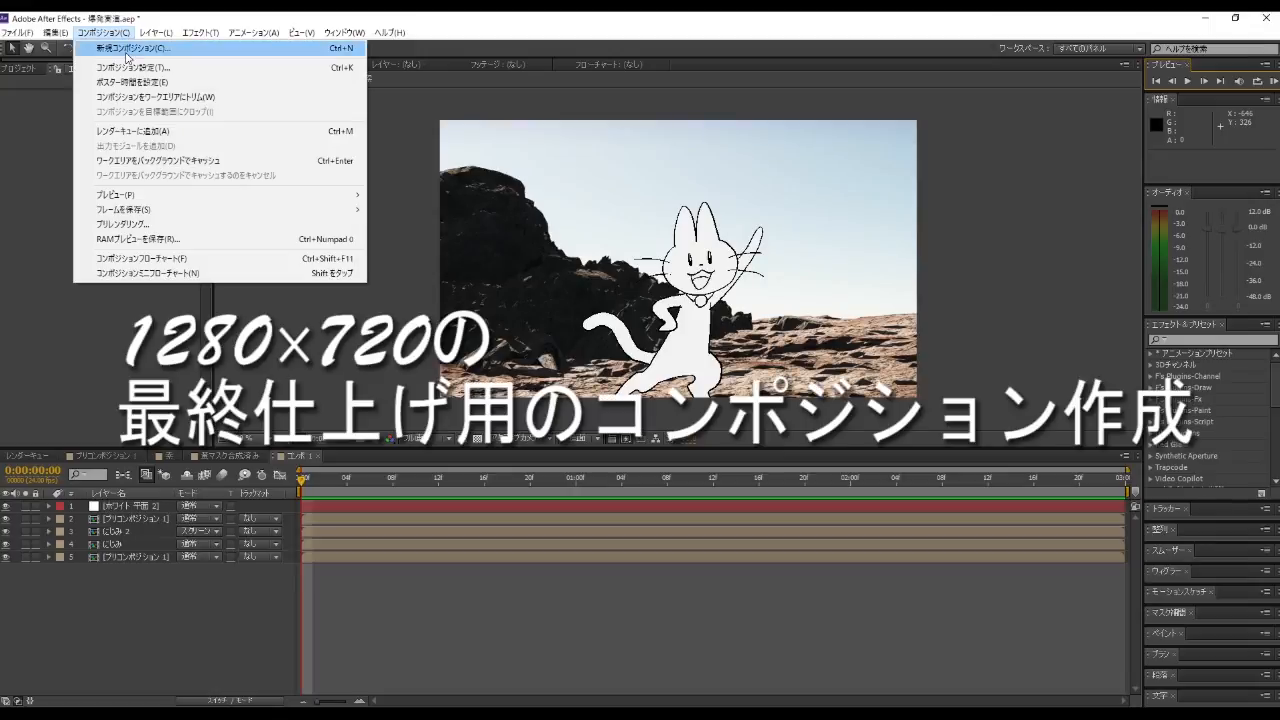
click(127, 57)
click(801, 309)
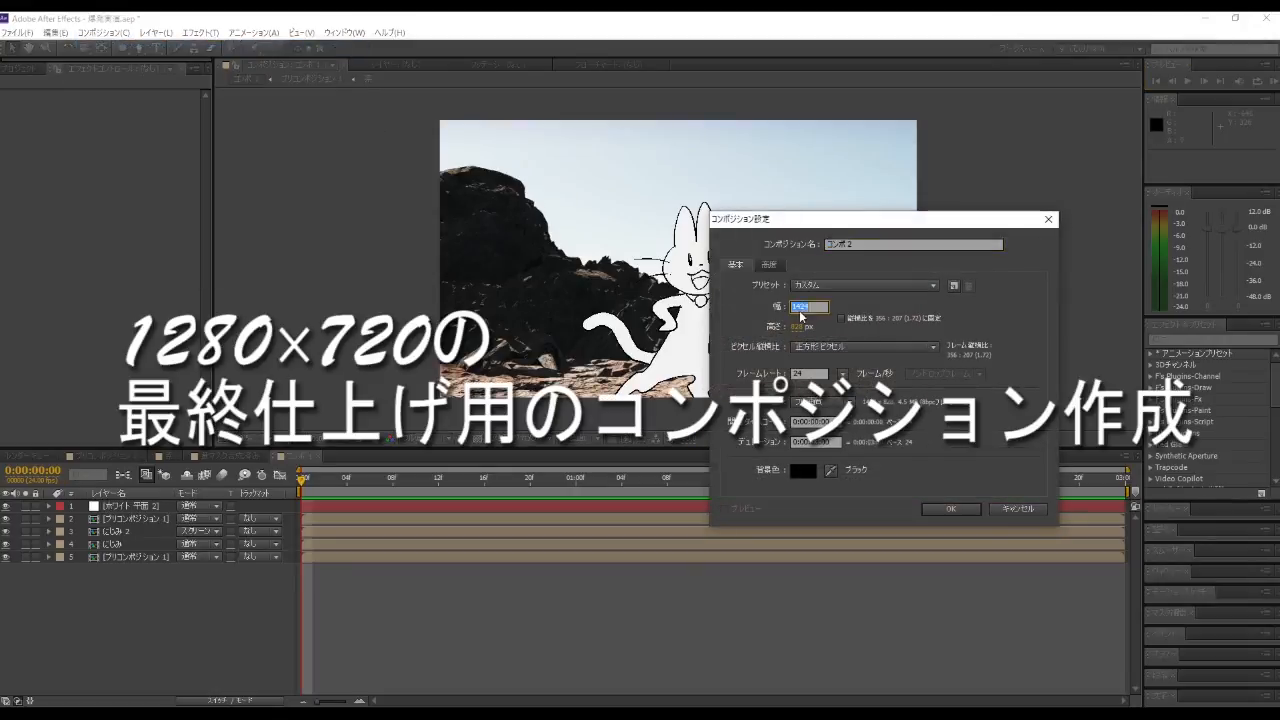
text(1280)
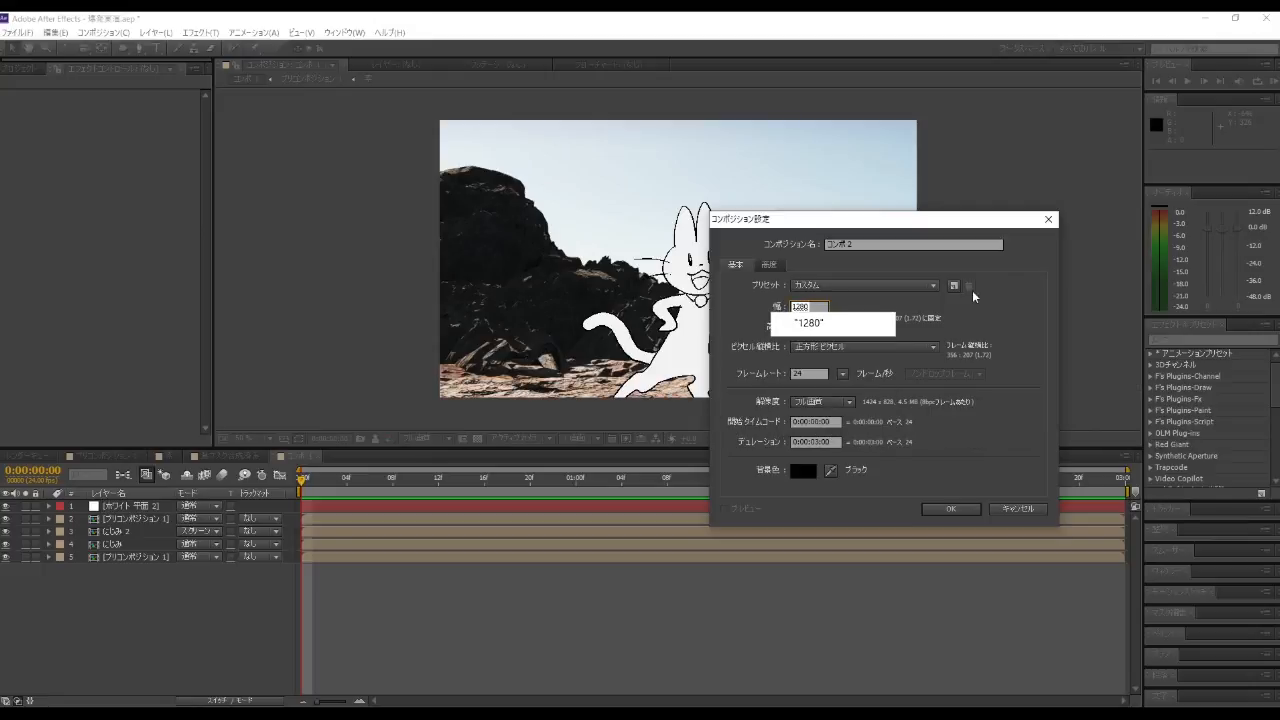
key(Return)
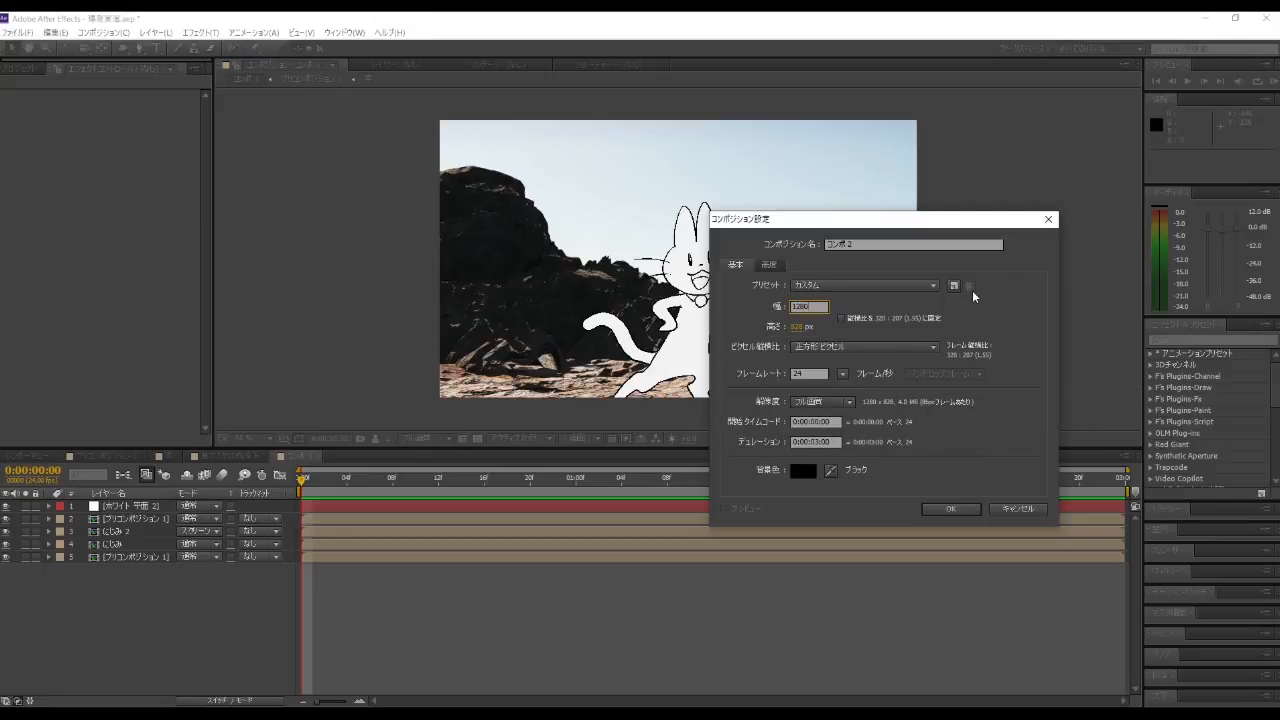
click(797, 327)
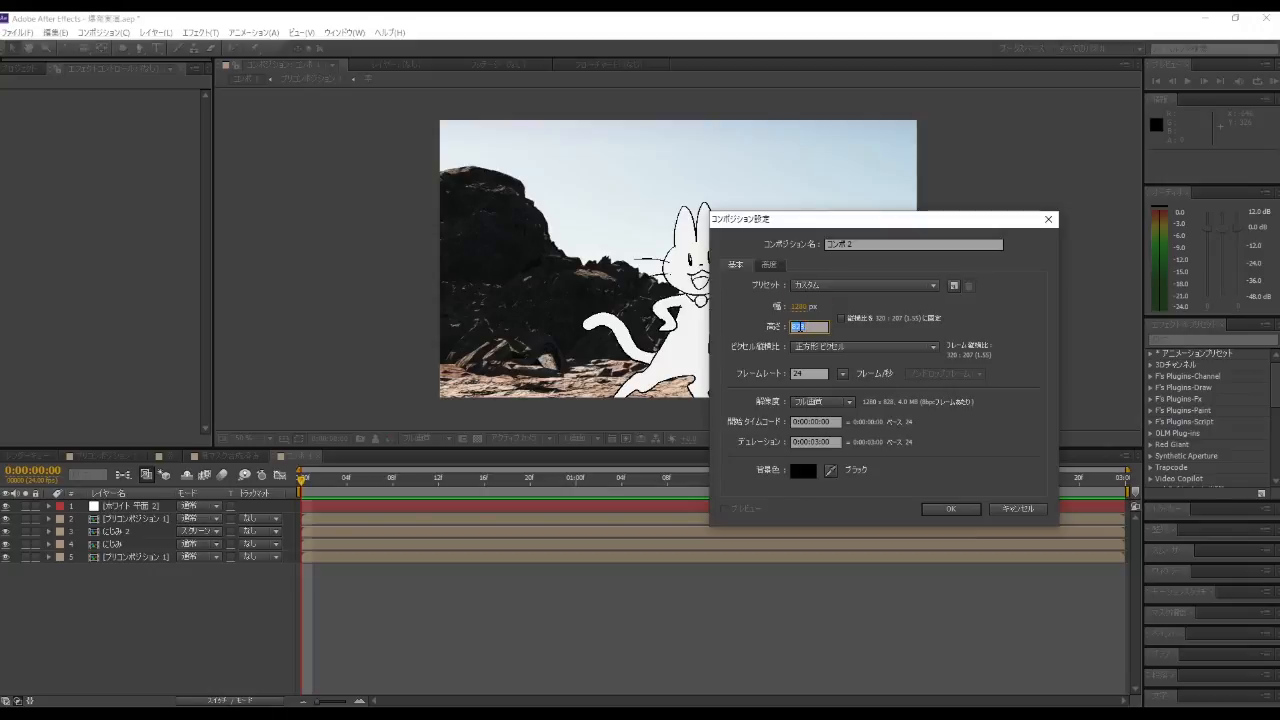
text(720)
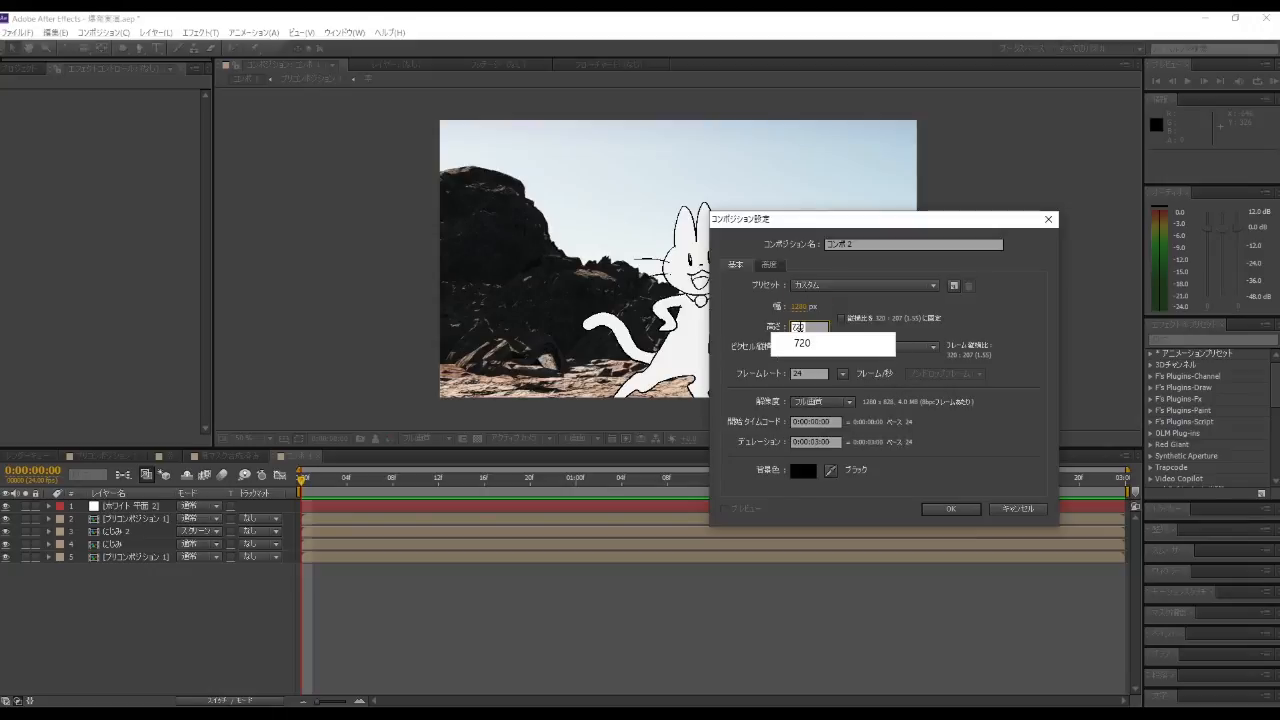
key(Return)
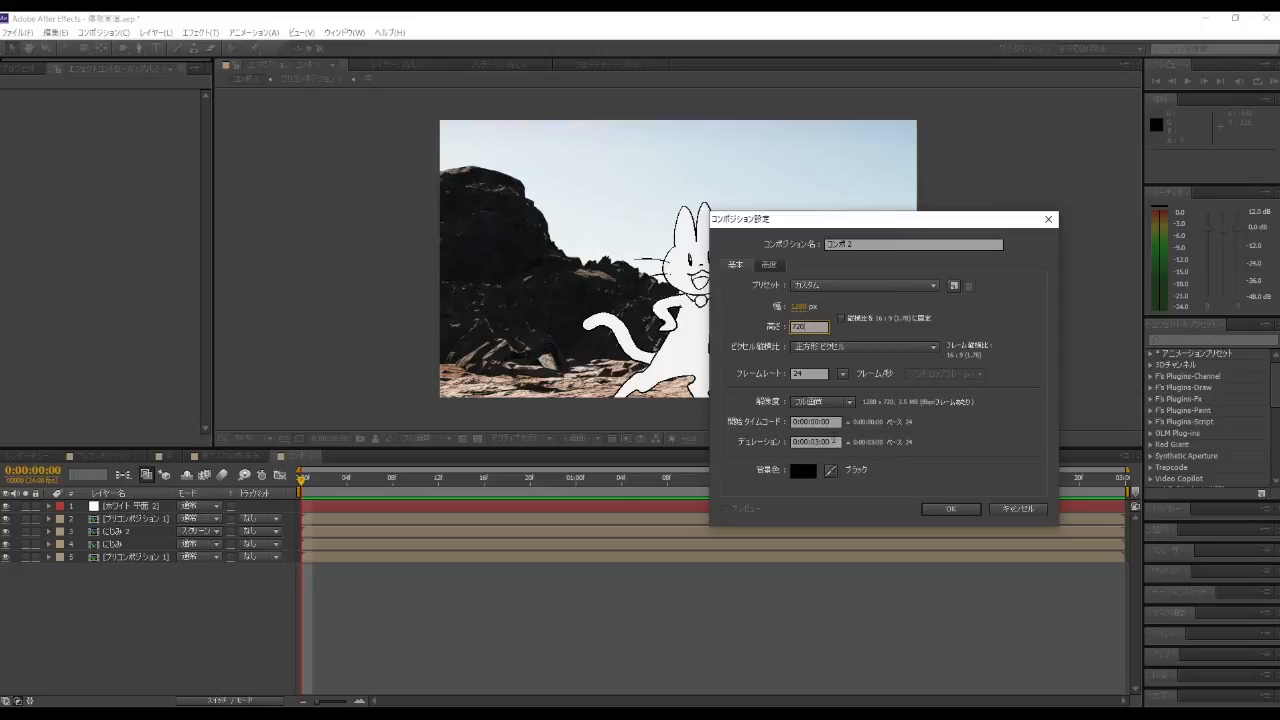
Step: Set the new composition's duration to 0:00:02:14, create it and check its last and first frames
click(822, 441)
text(32)
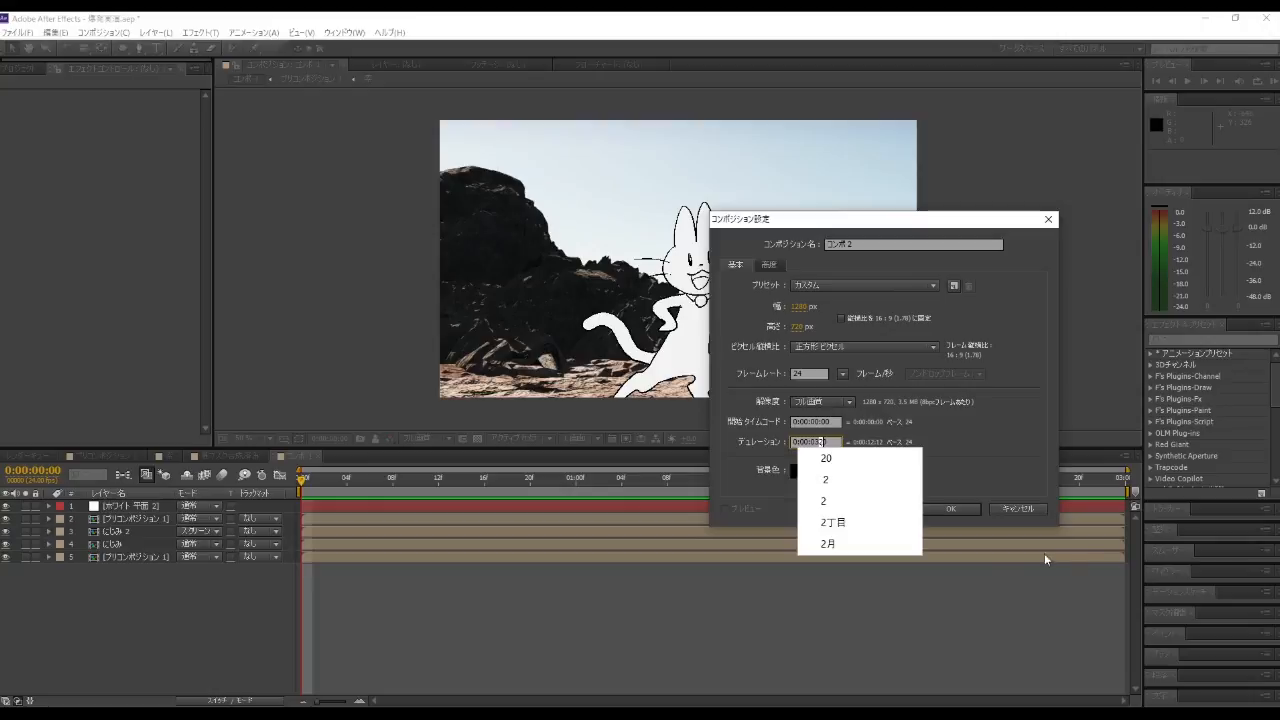
text(00)
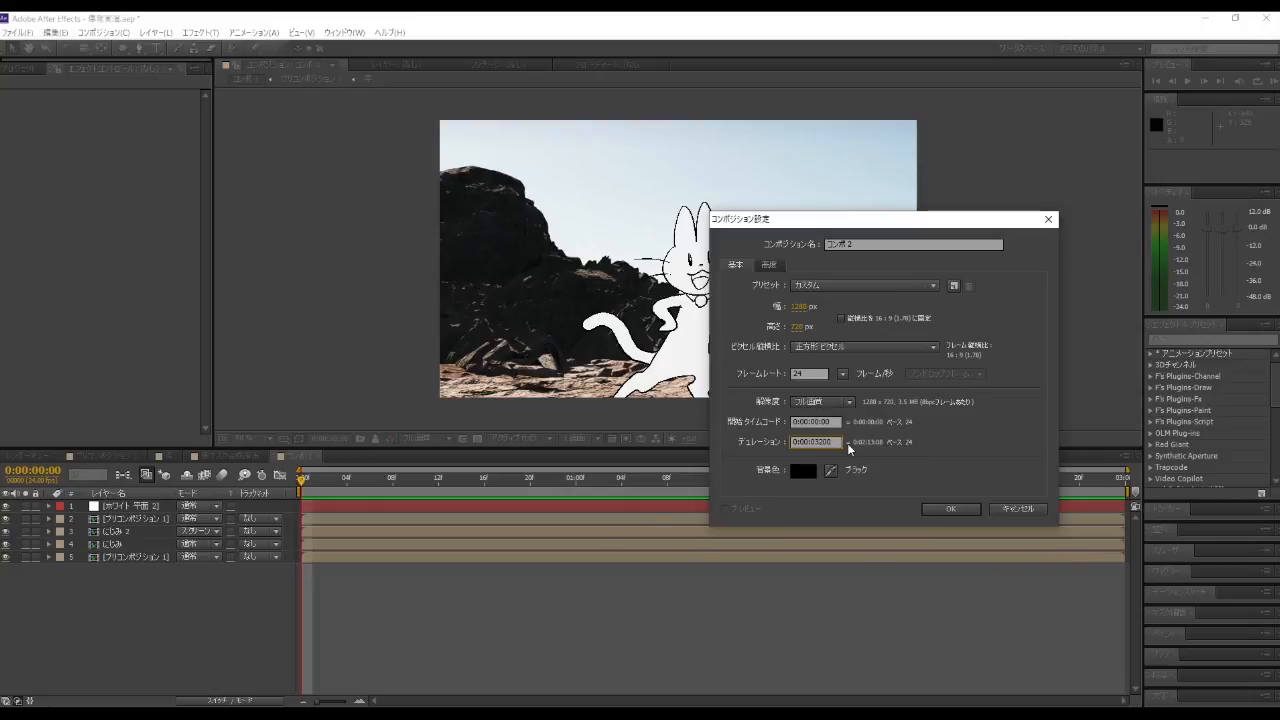
text(02)
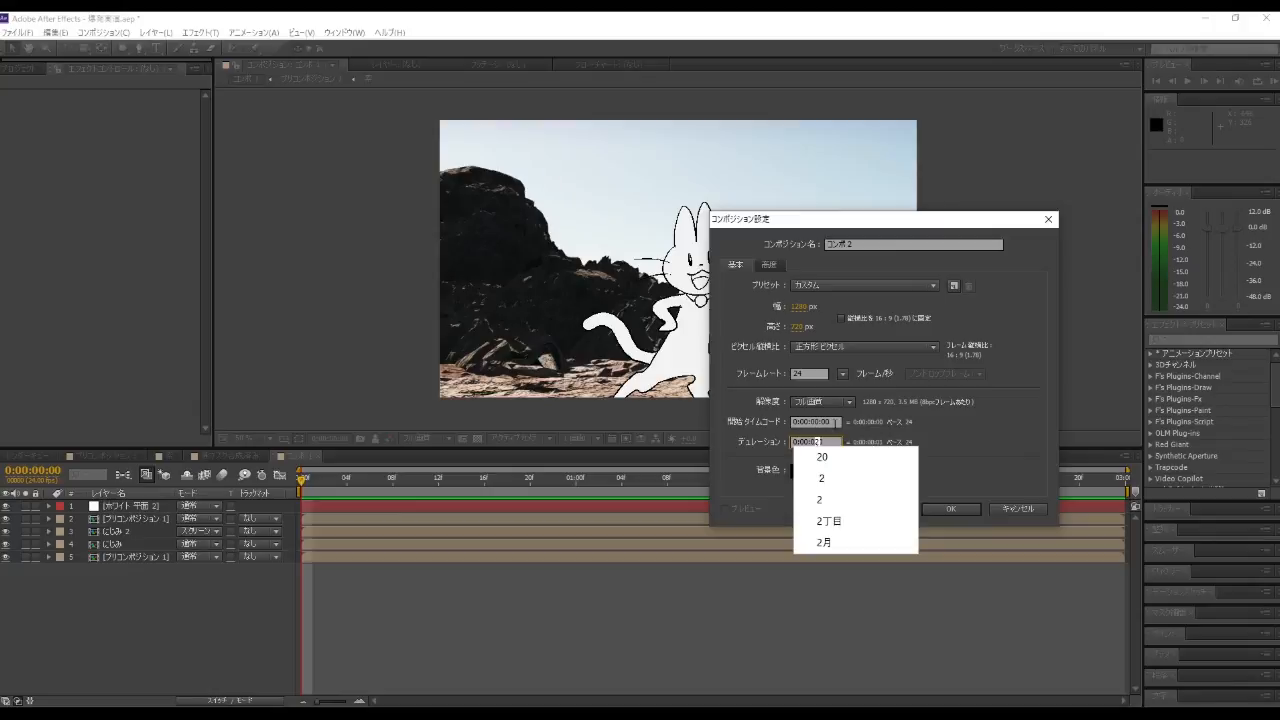
click(828, 497)
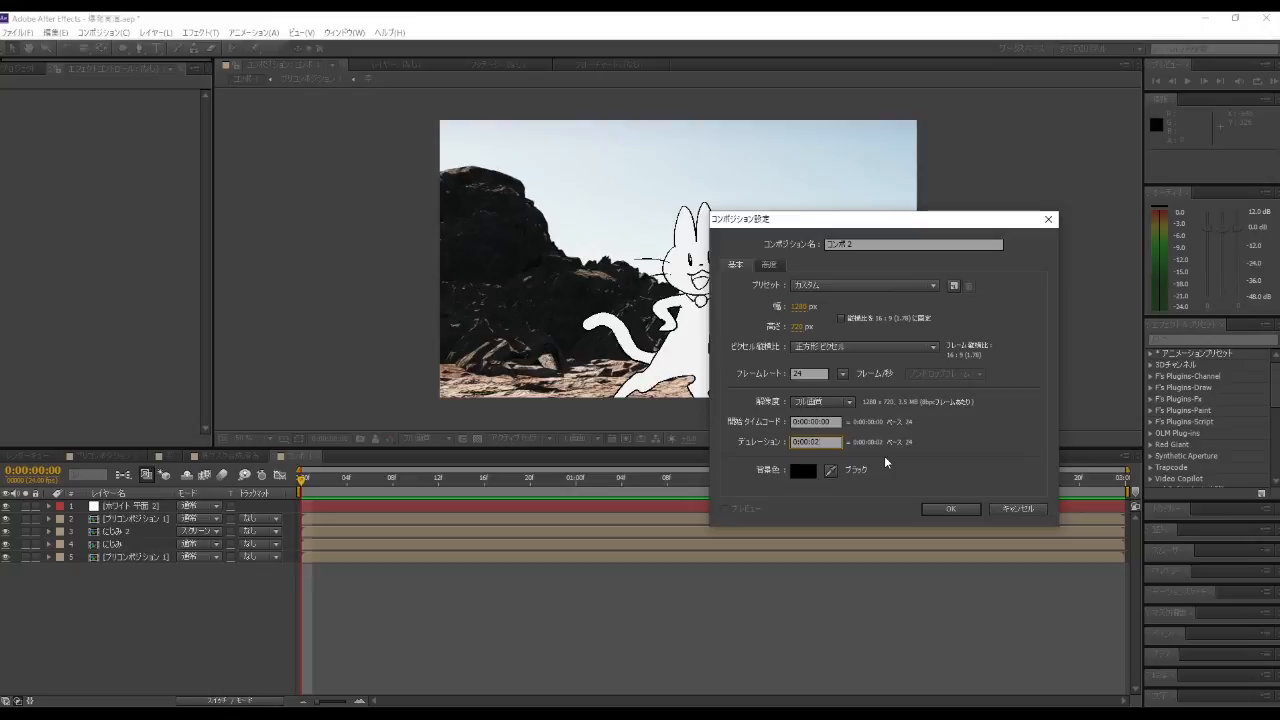
text(:14)
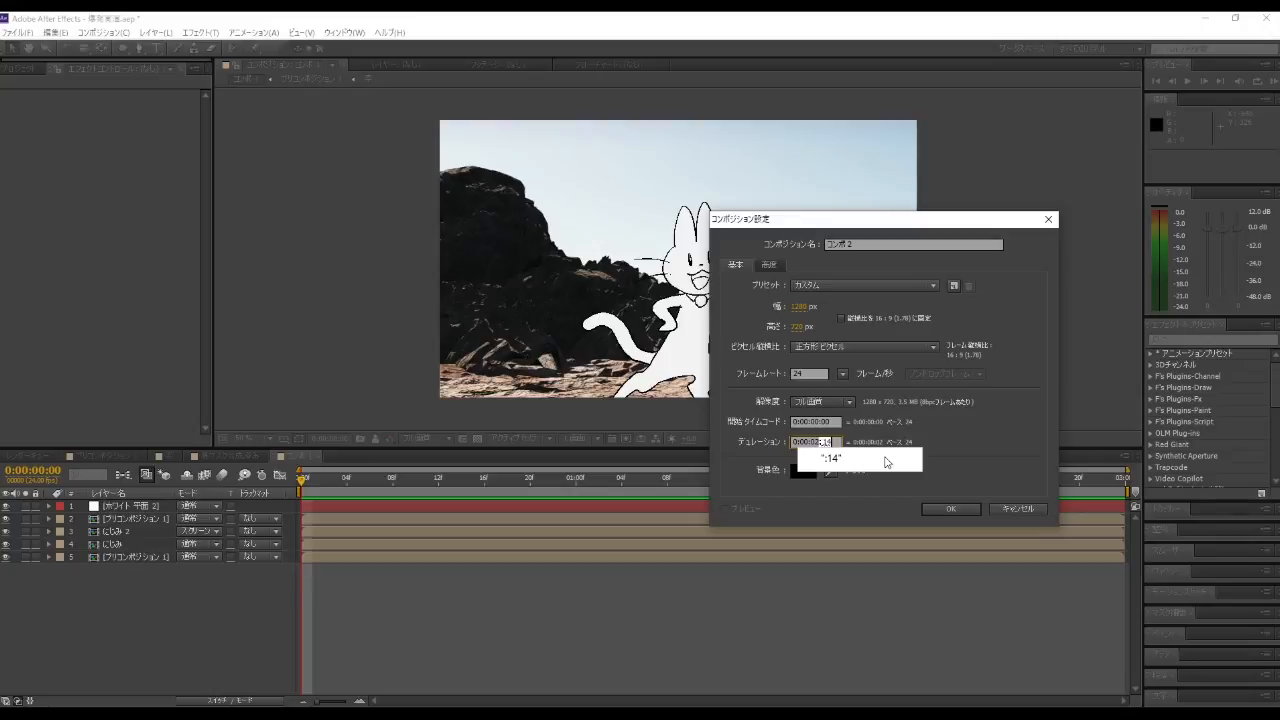
key(Return)
key(Return)
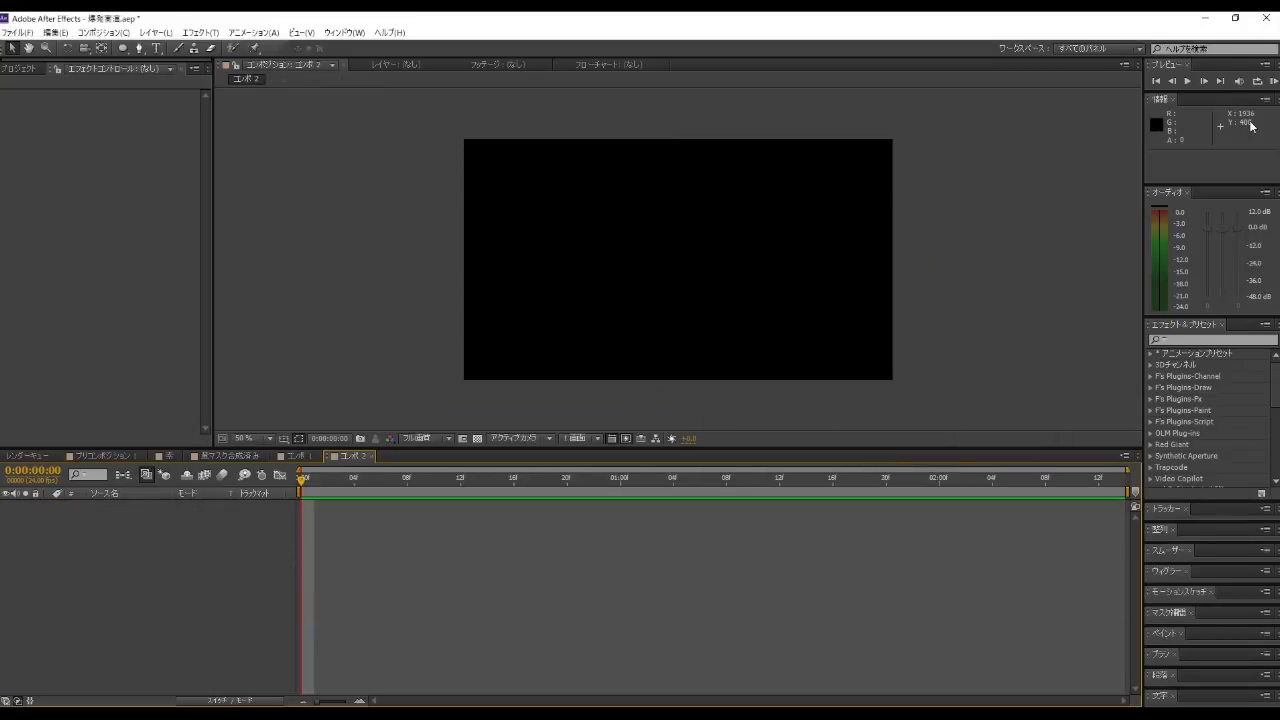
click(1220, 81)
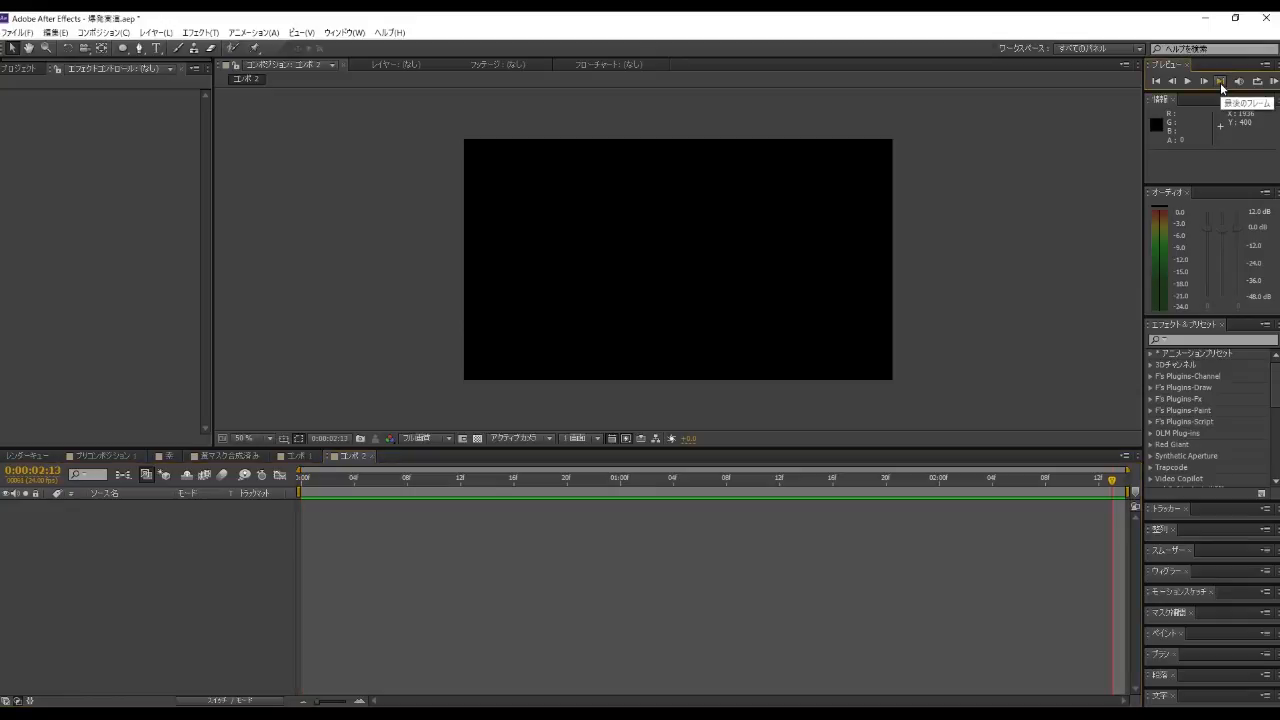
click(1156, 81)
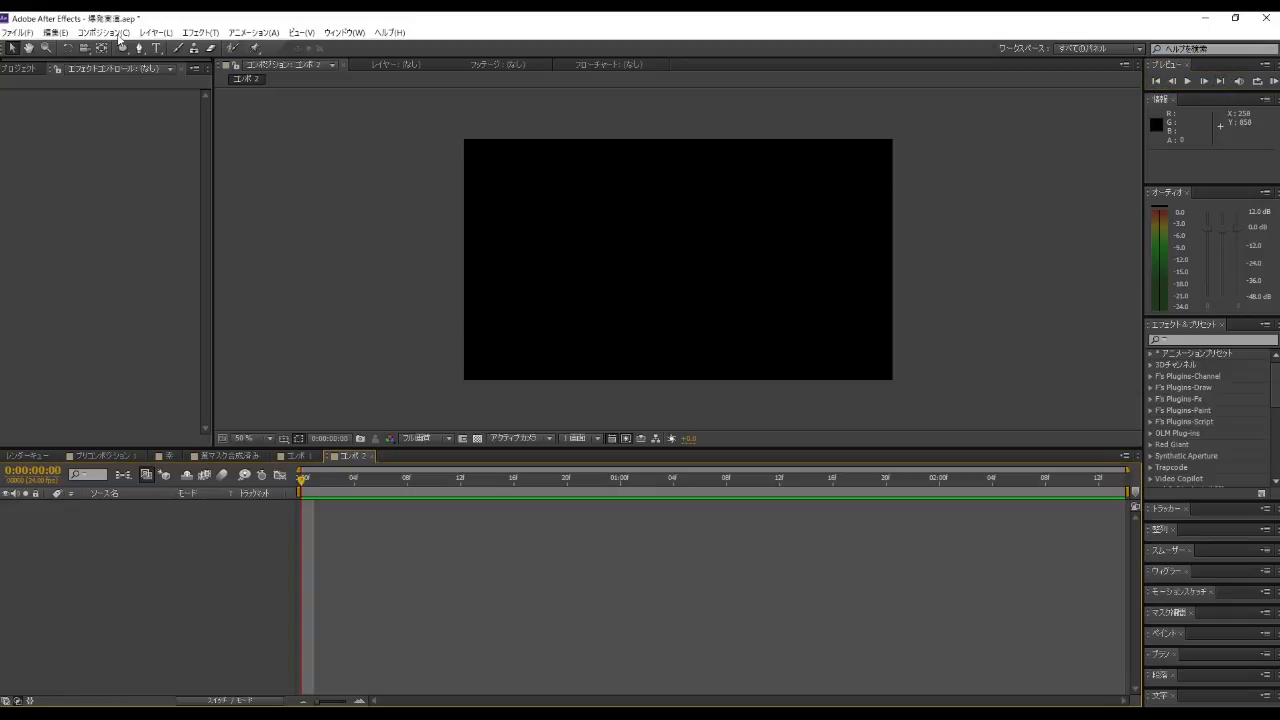
Step: Add コンポ 1 from the project as a layer in コンポ 2
click(20, 68)
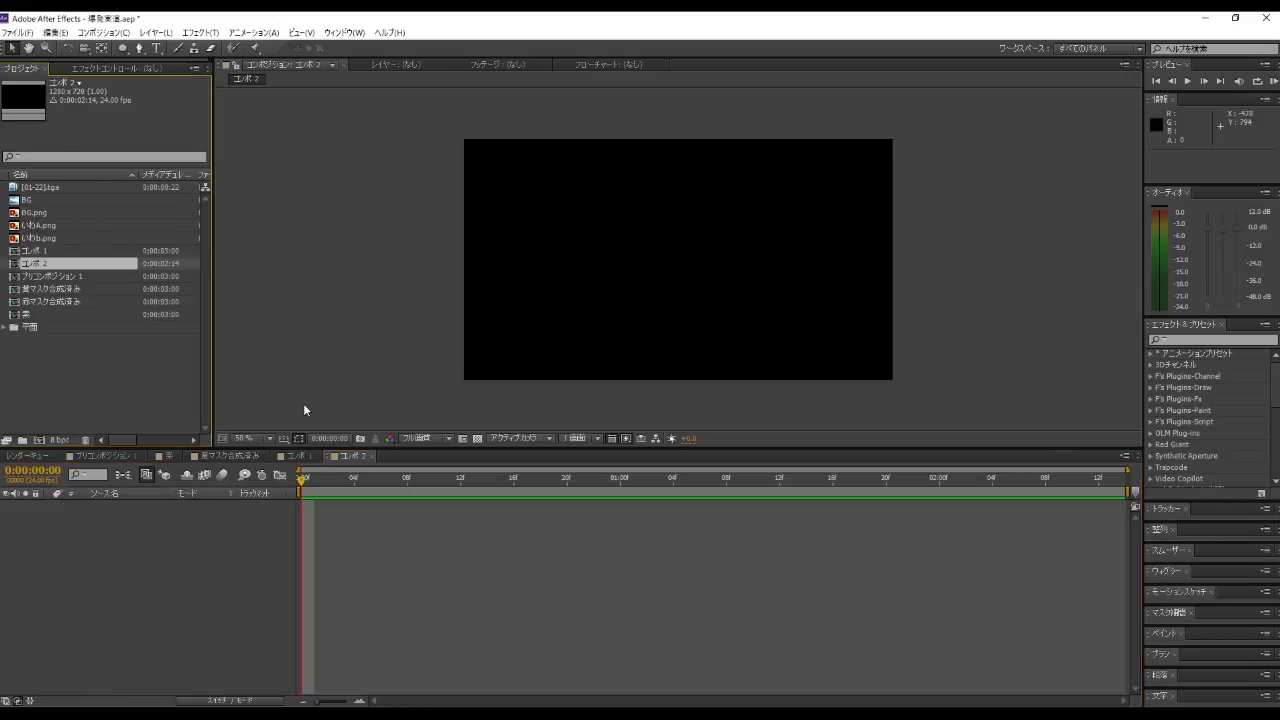
drag(47, 251, 110, 560)
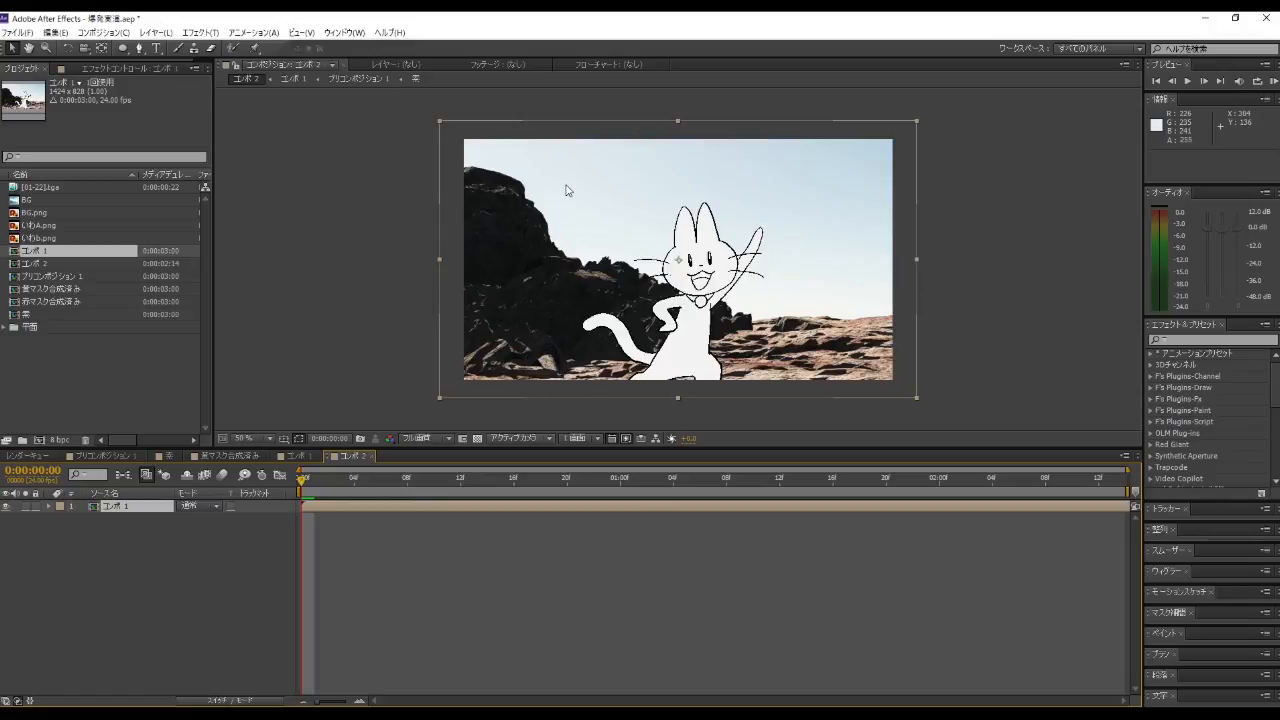
Step: Examine コンポ 1 at 0:00:01:07 in close-up, including the image area along the frame's upper-left edge
click(301, 457)
drag(303, 482, 656, 548)
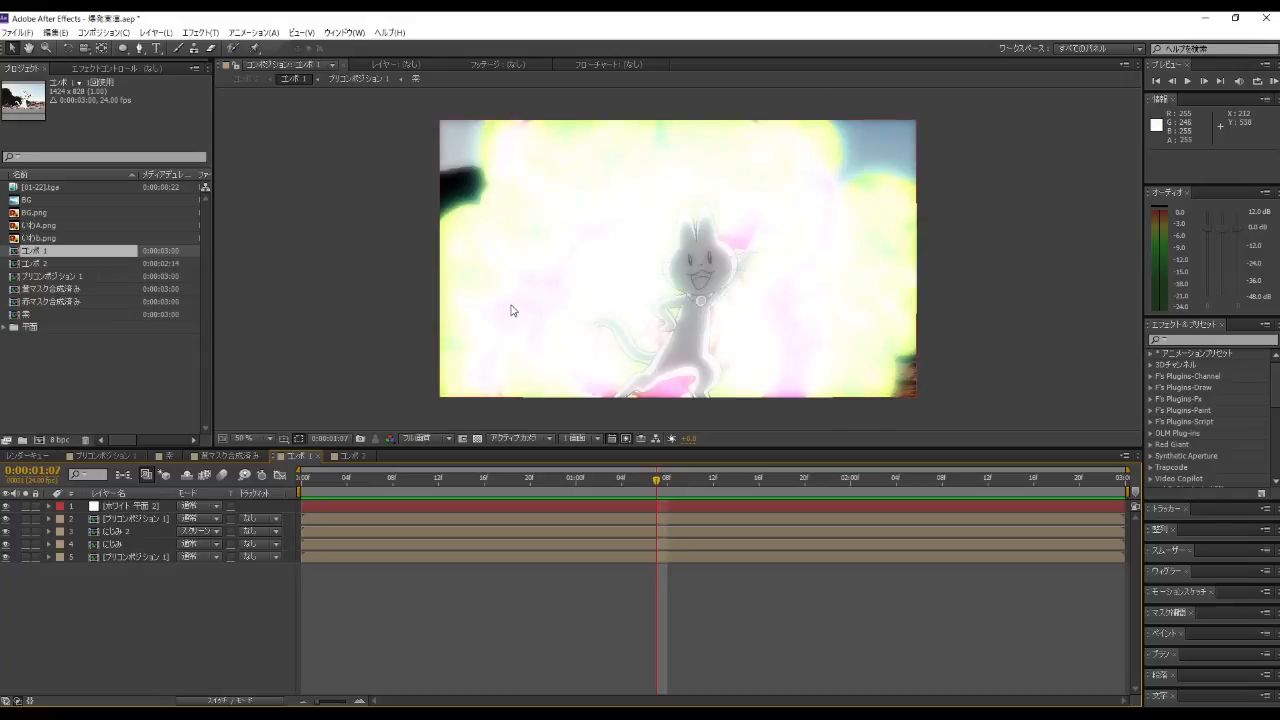
key(slash)
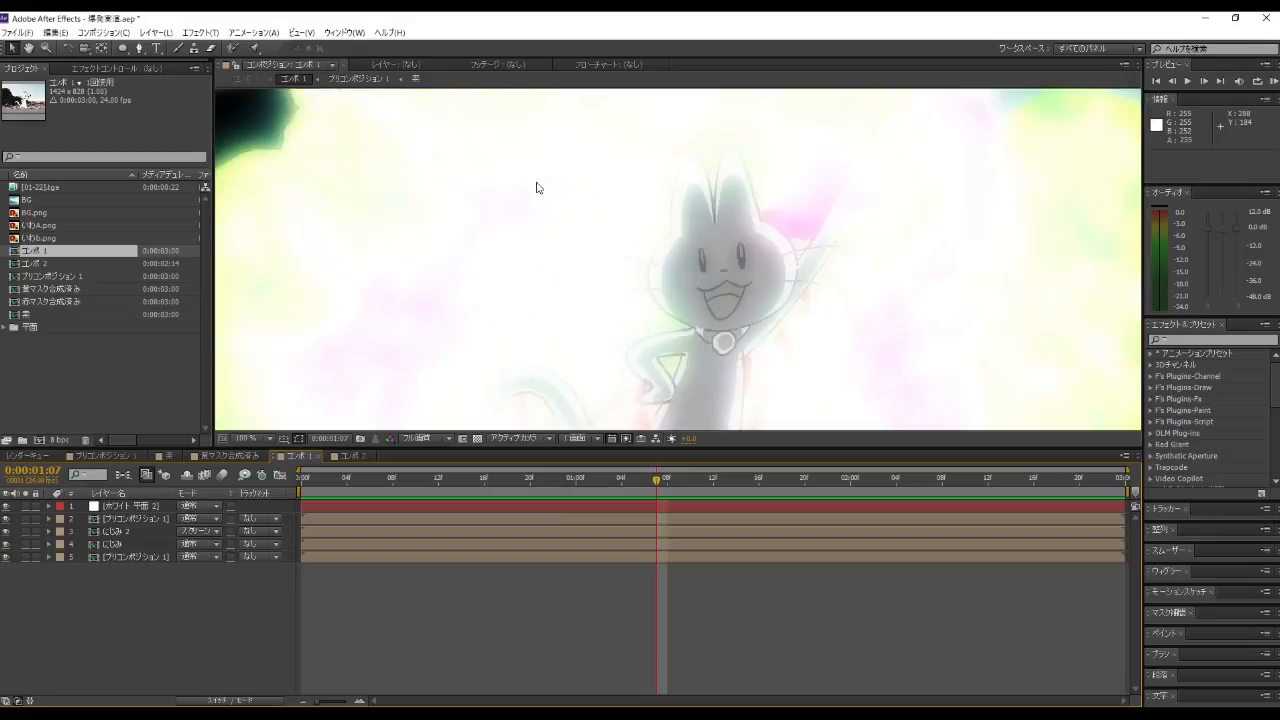
key(period)
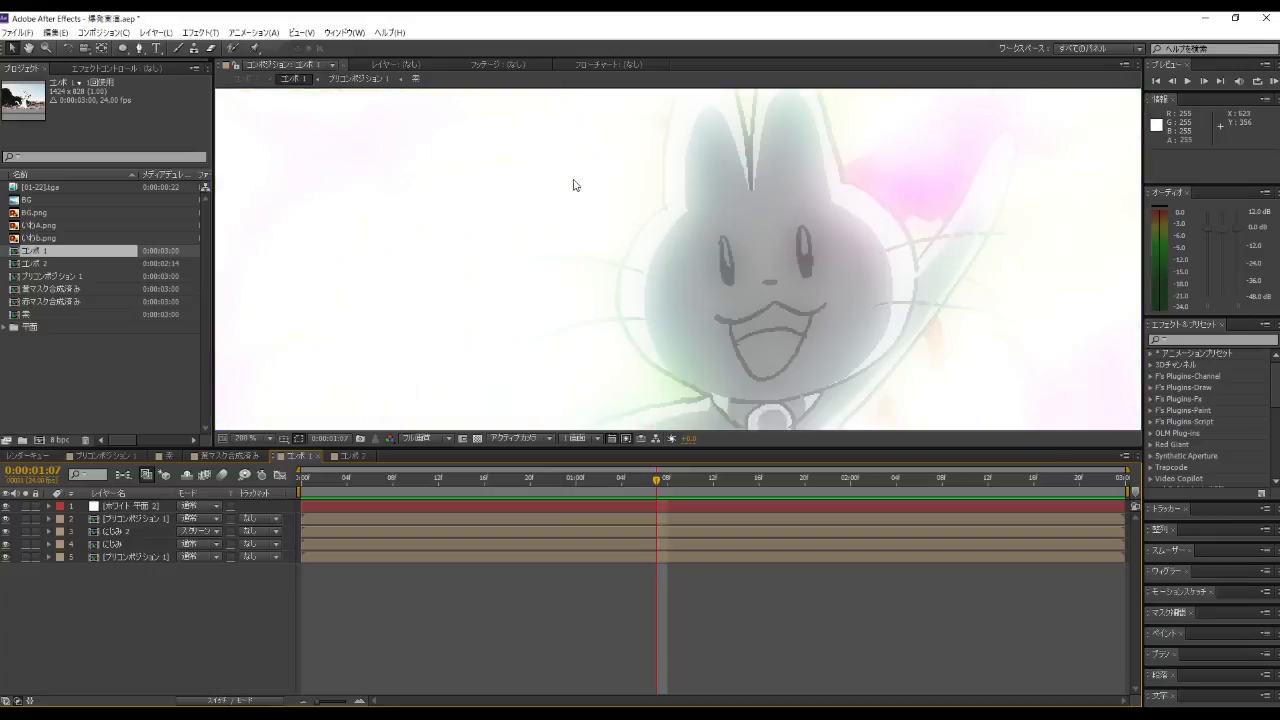
click(540, 239)
key(h)
drag(534, 240, 880, 520)
drag(583, 251, 750, 299)
key(v)
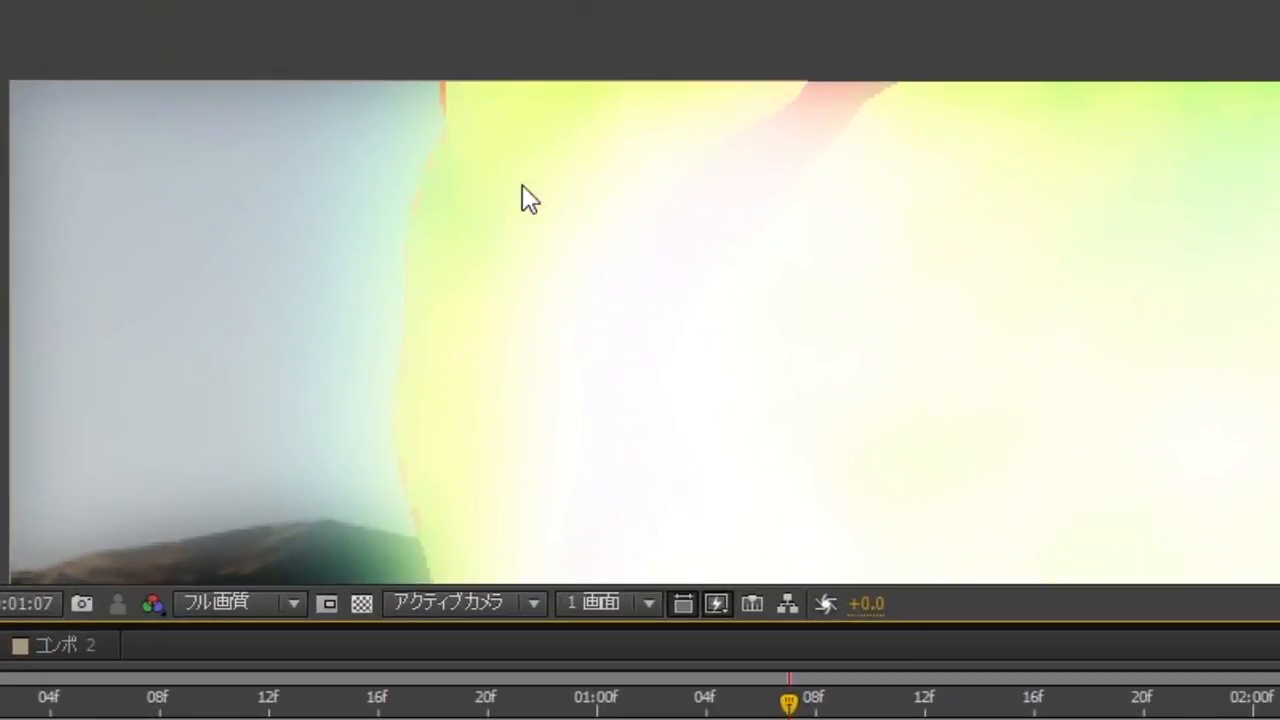
Step: Return to コンポ 2 to check how its frame crops コンポ 1, and preview the composition
click(14, 643)
scroll(624, 288, up, 1)
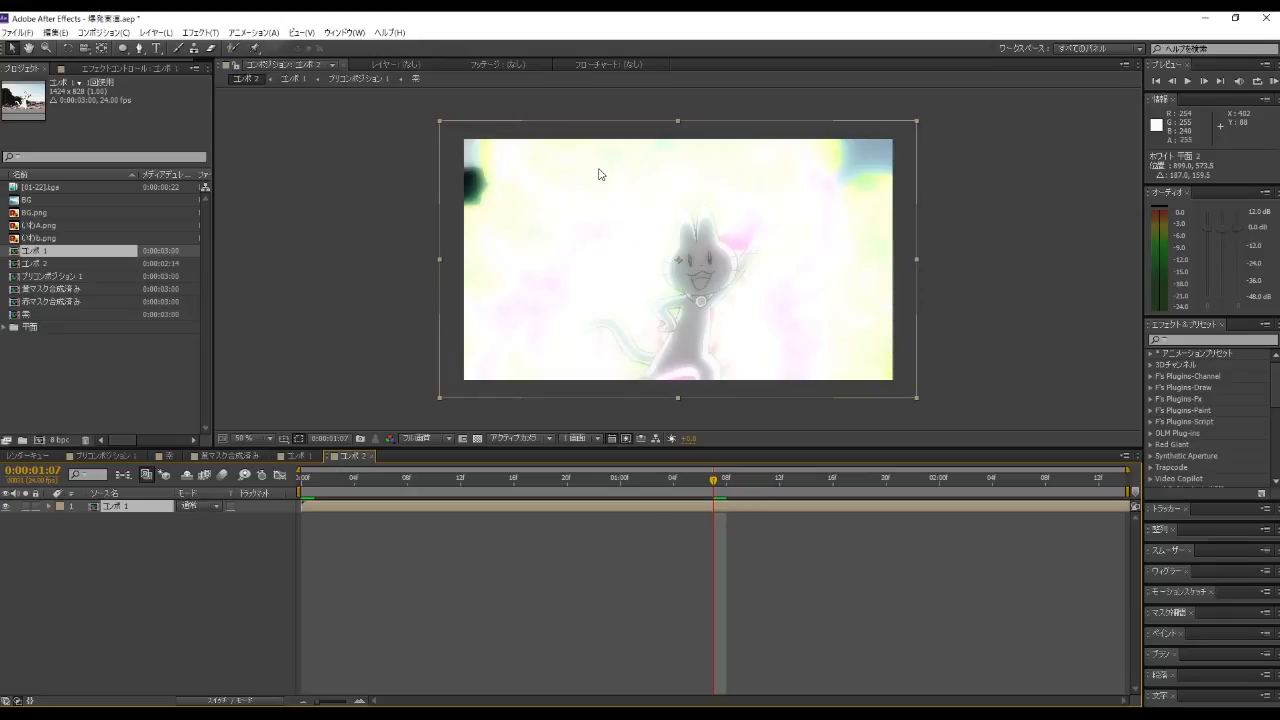
click(1189, 82)
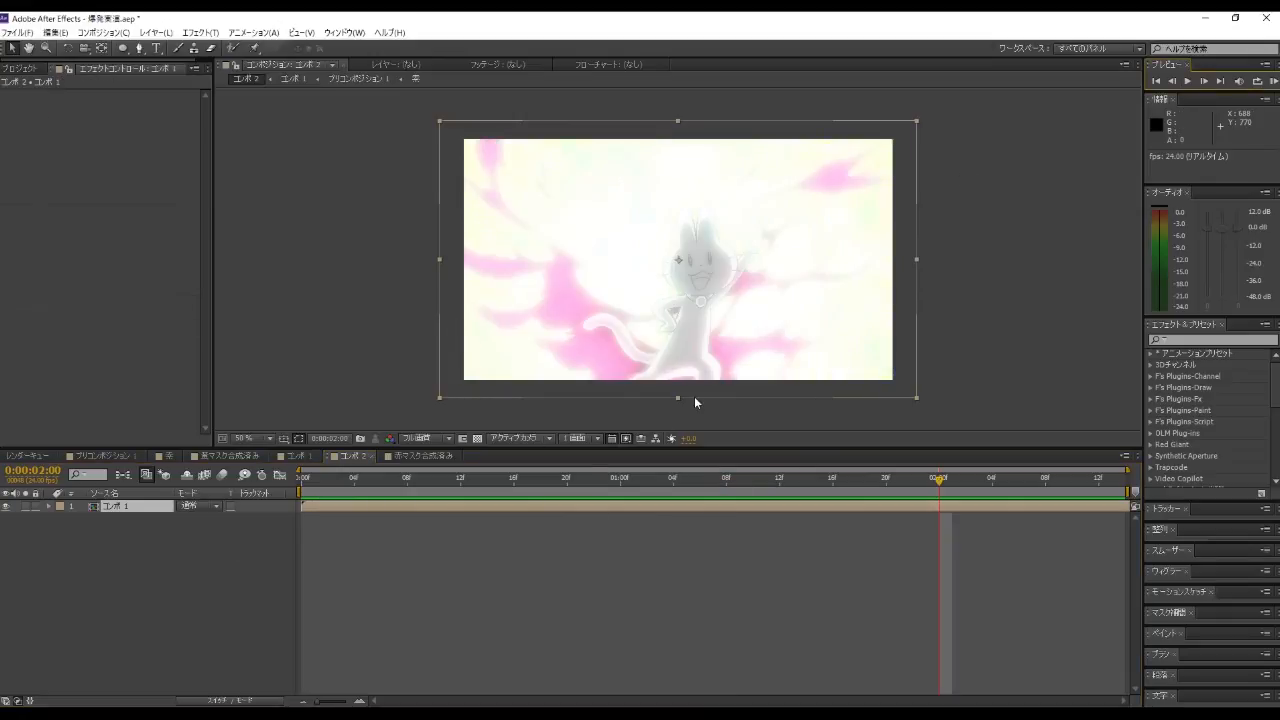
Step: Add position keyframes to the コンポ 1 layer at 0:00:00:10 and 0:00:02:13, both holding 640, 360
drag(937, 484, 437, 491)
click(49, 507)
click(61, 519)
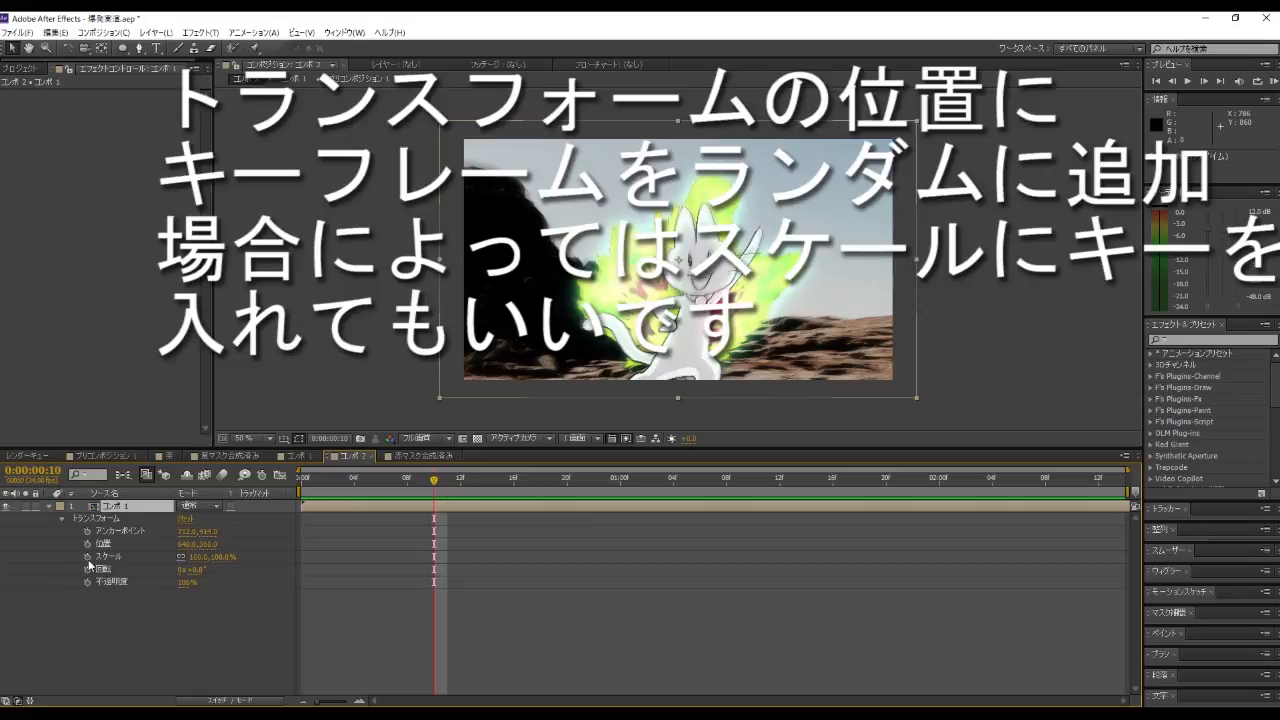
click(87, 543)
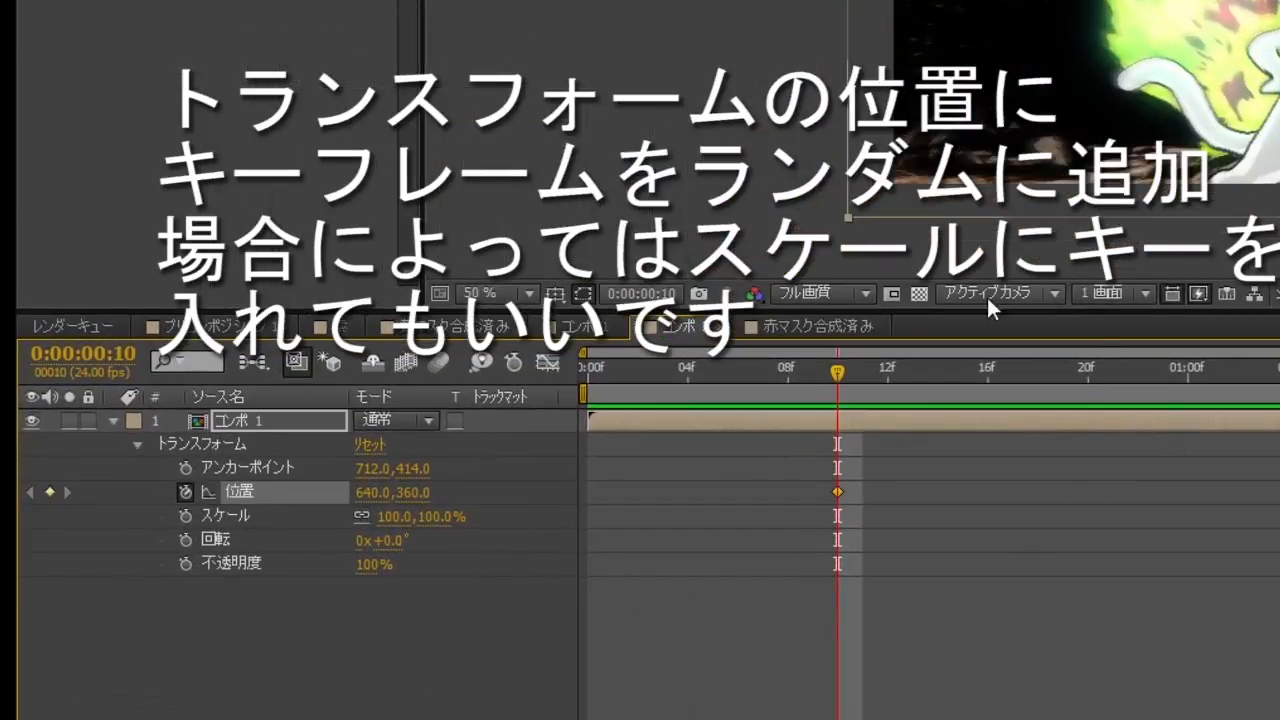
drag(836, 374, 1279, 374)
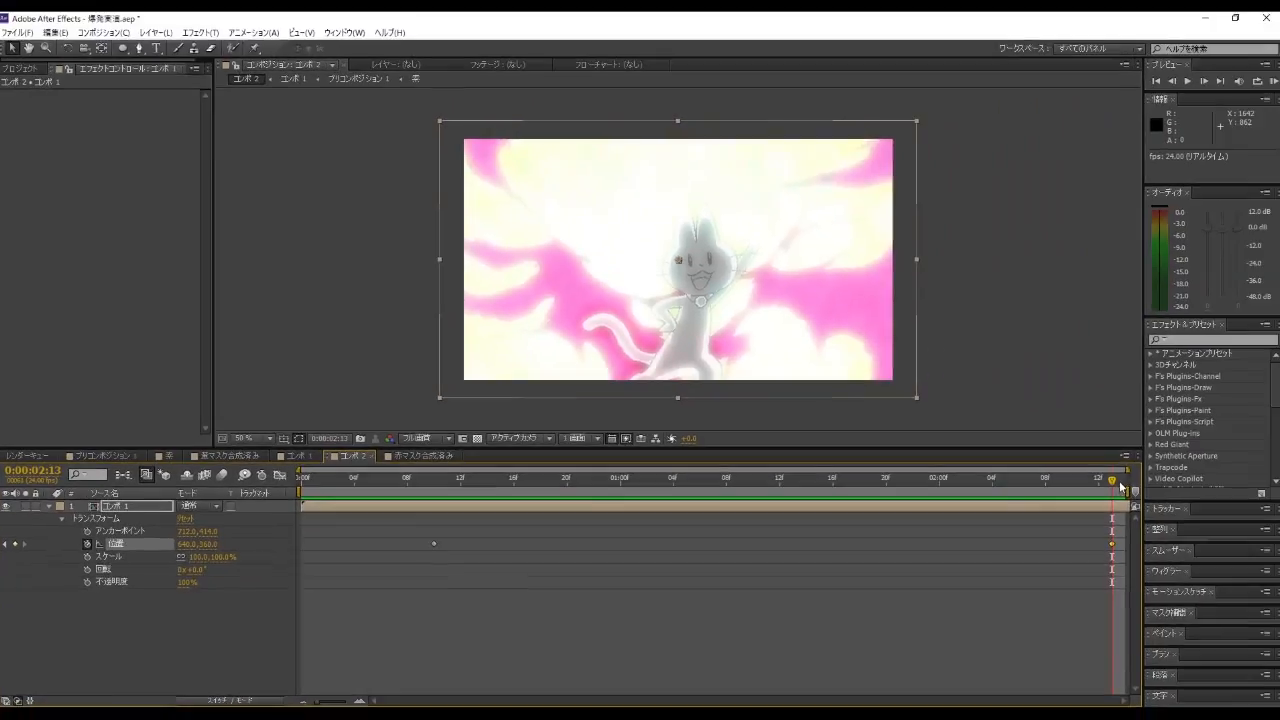
Step: Offset the コンポ 1 layer with position keyframes at frames 11, 12 and 13: about 686, 380; 583, 378; and 668, 317
drag(1117, 485, 452, 509)
drag(585, 289, 601, 296)
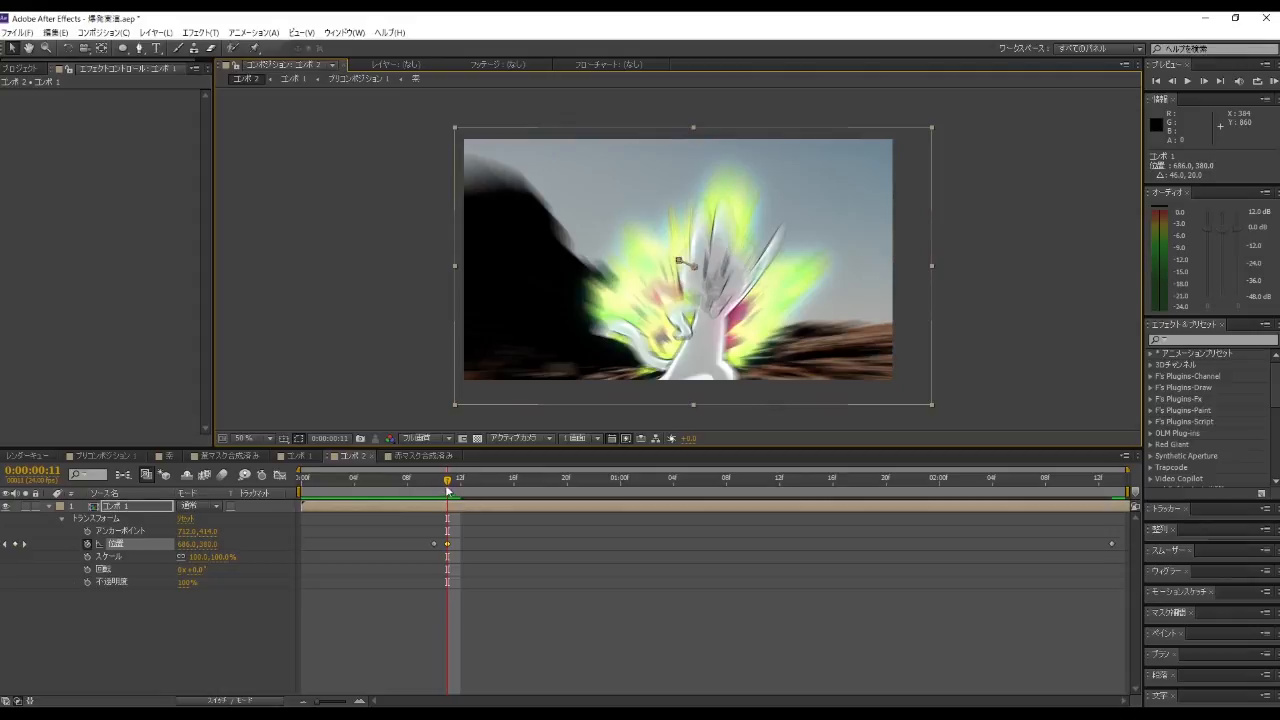
drag(449, 492, 460, 488)
drag(755, 323, 720, 321)
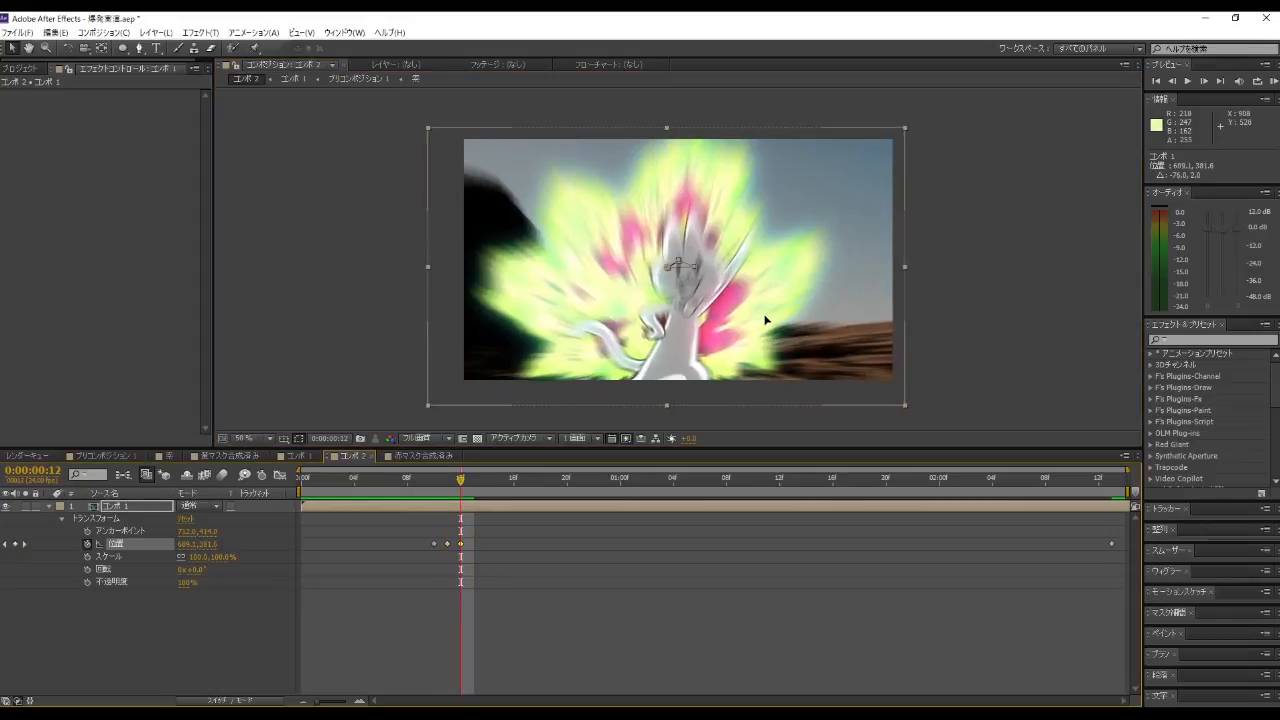
drag(462, 484, 474, 484)
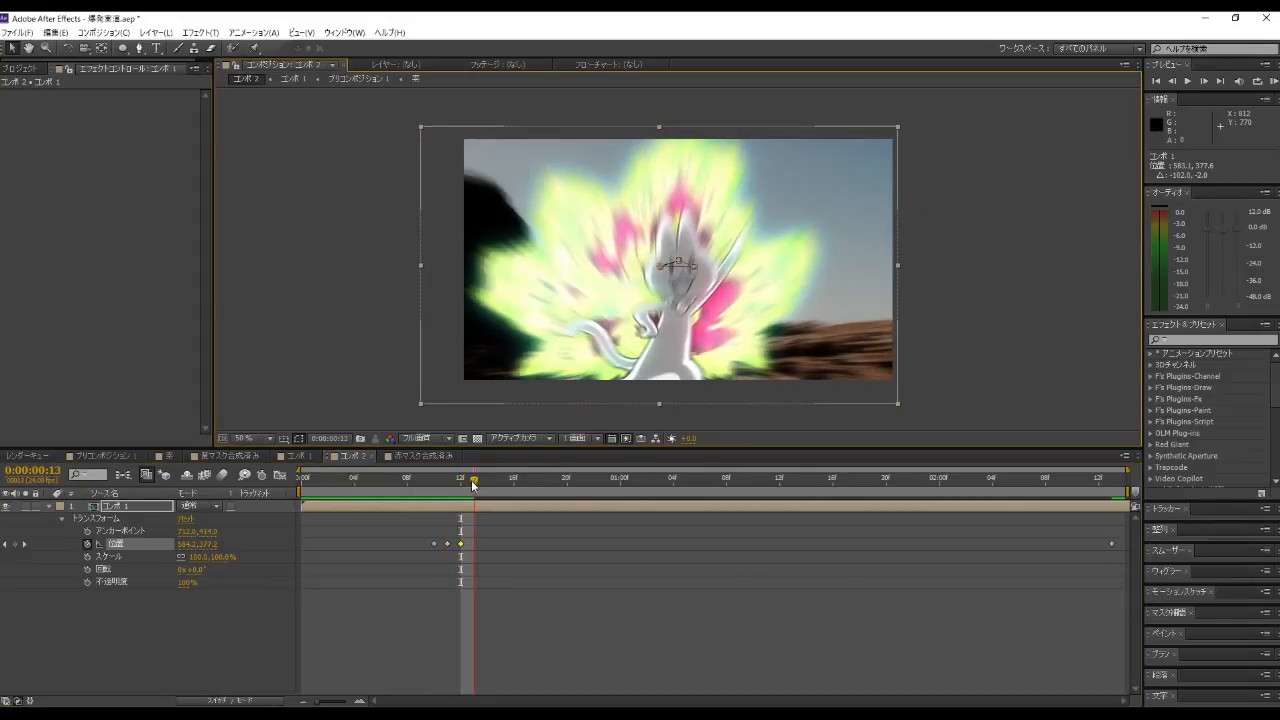
drag(546, 314, 588, 284)
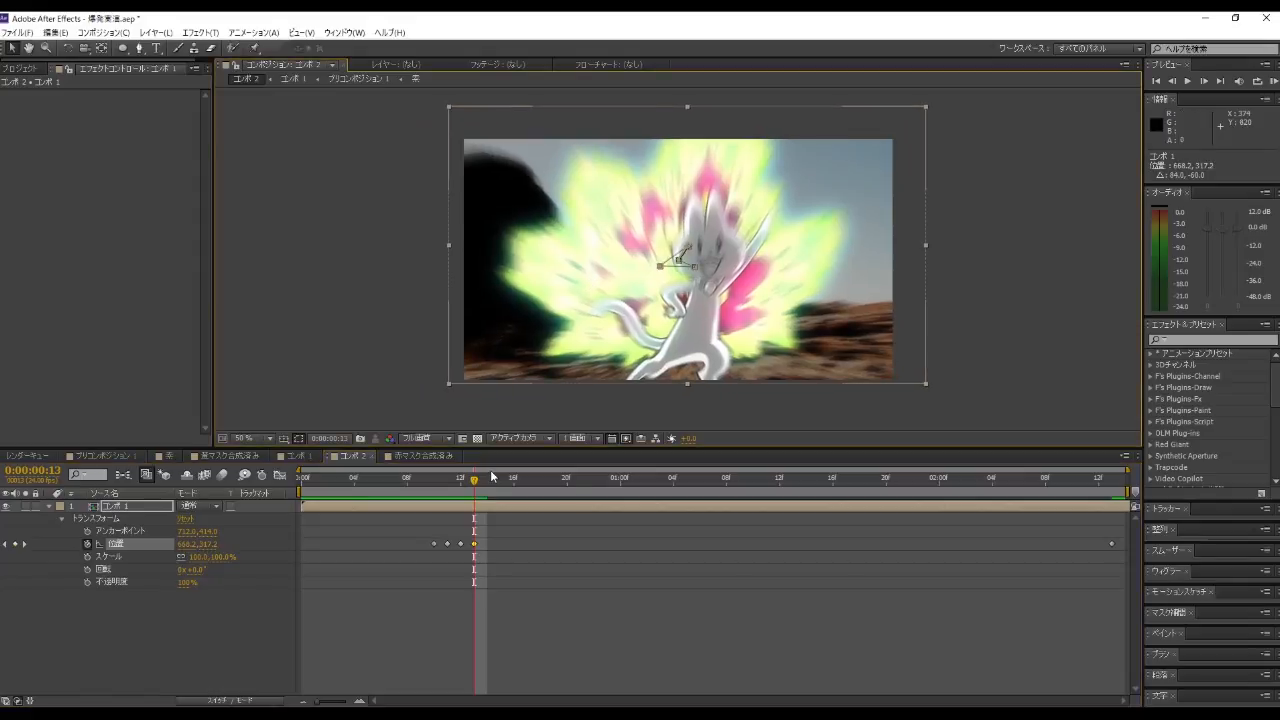
Step: Continue the shake with position keyframes at frames 14, 15 and 16: about 672, 386; 707, 378; and 592, 385
drag(476, 484, 488, 484)
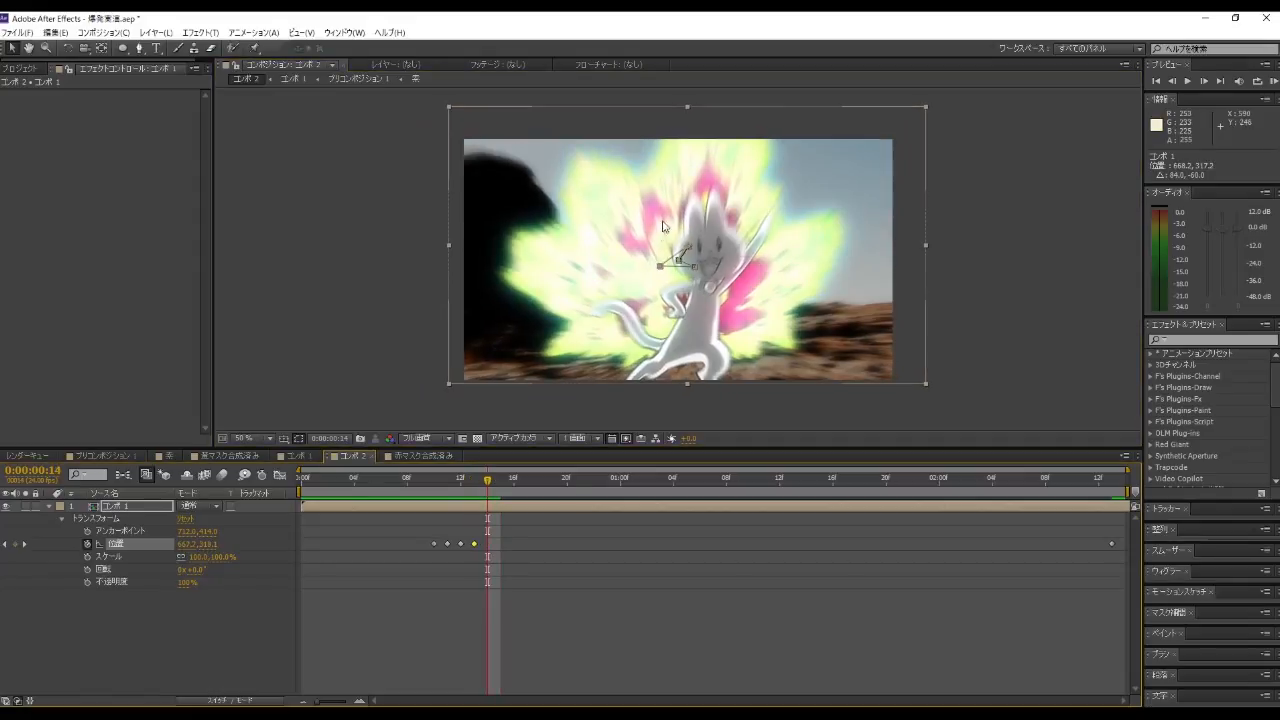
drag(664, 191, 662, 214)
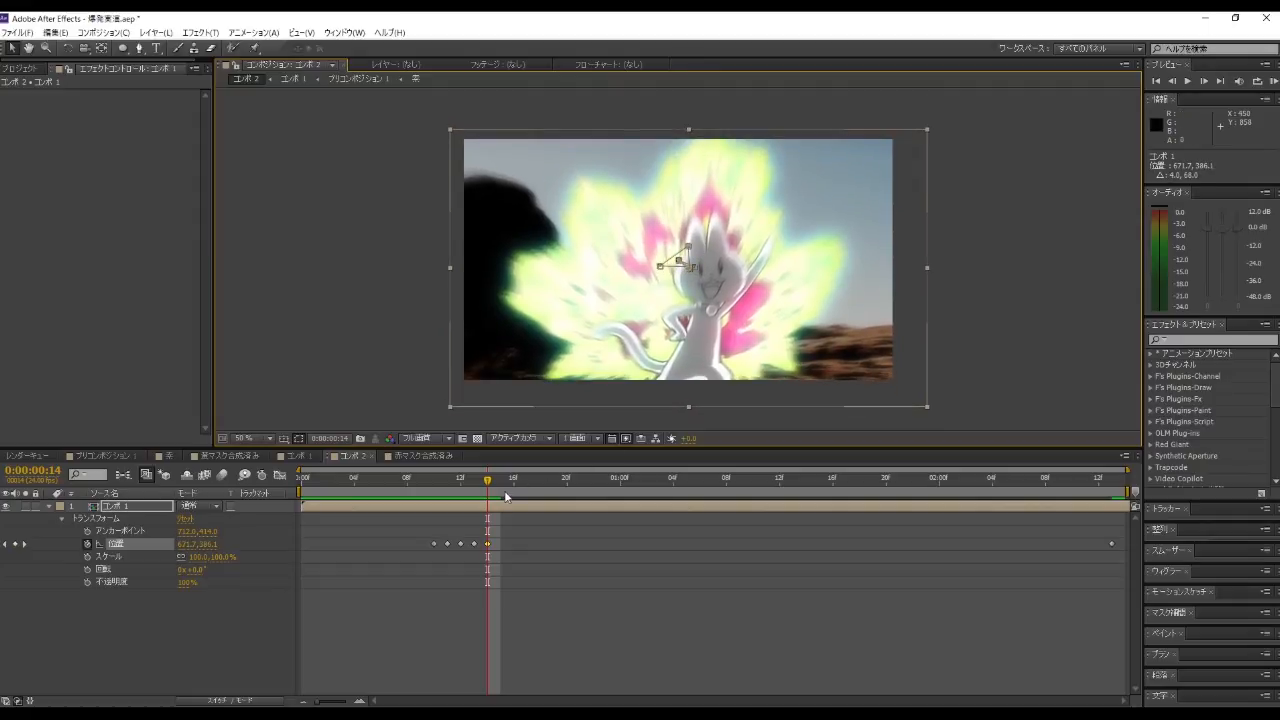
drag(493, 488, 501, 487)
mouse_move(524, 262)
mouse_down()
mouse_move(544, 252)
mouse_move(530, 264)
mouse_up()
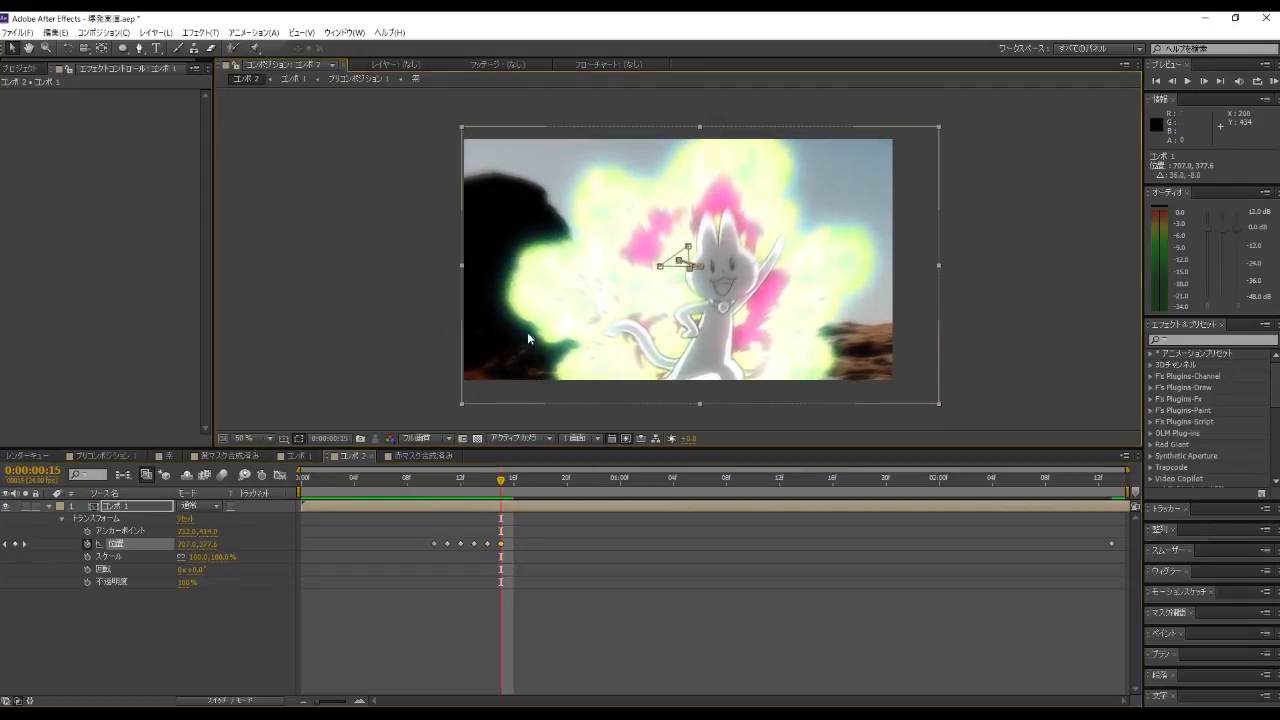
click(508, 483)
drag(823, 263, 795, 237)
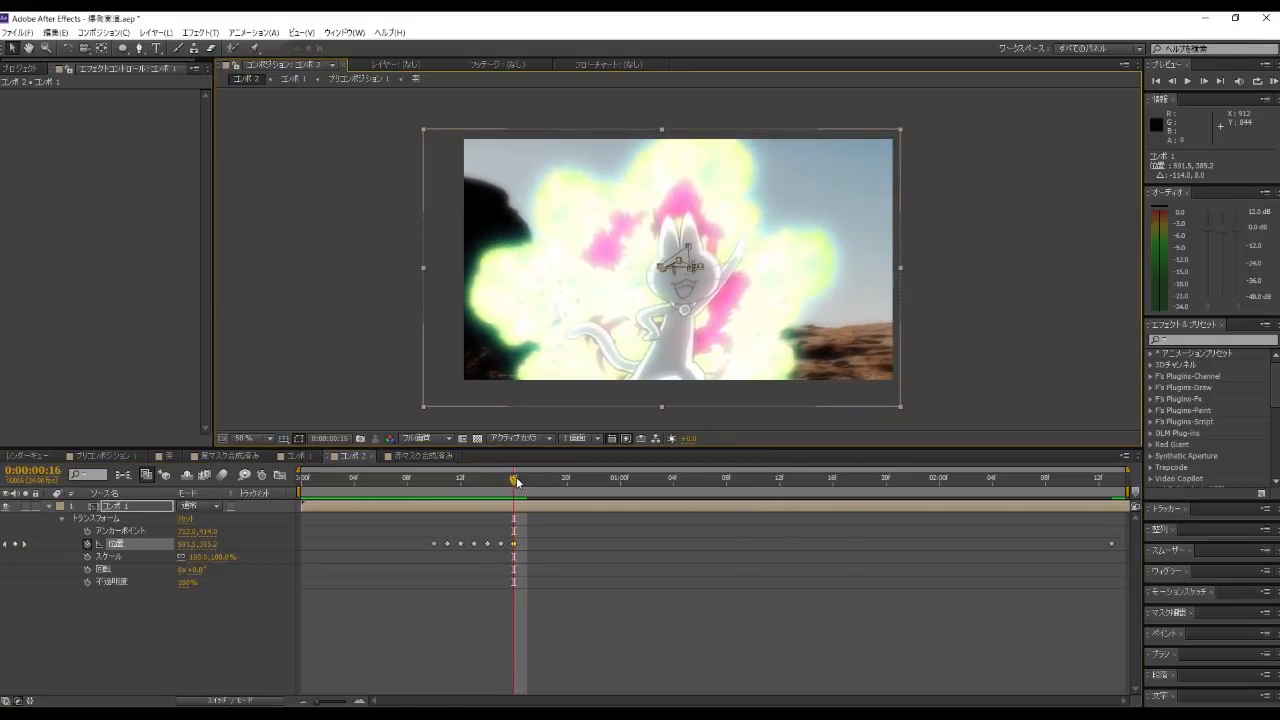
Step: Add alternating position keyframes at 0:00:00:18, 0:00:00:21, 0:00:01:01 and 0:00:01:05 with wider spacing, and preview the shake
drag(520, 483, 538, 484)
drag(651, 284, 695, 273)
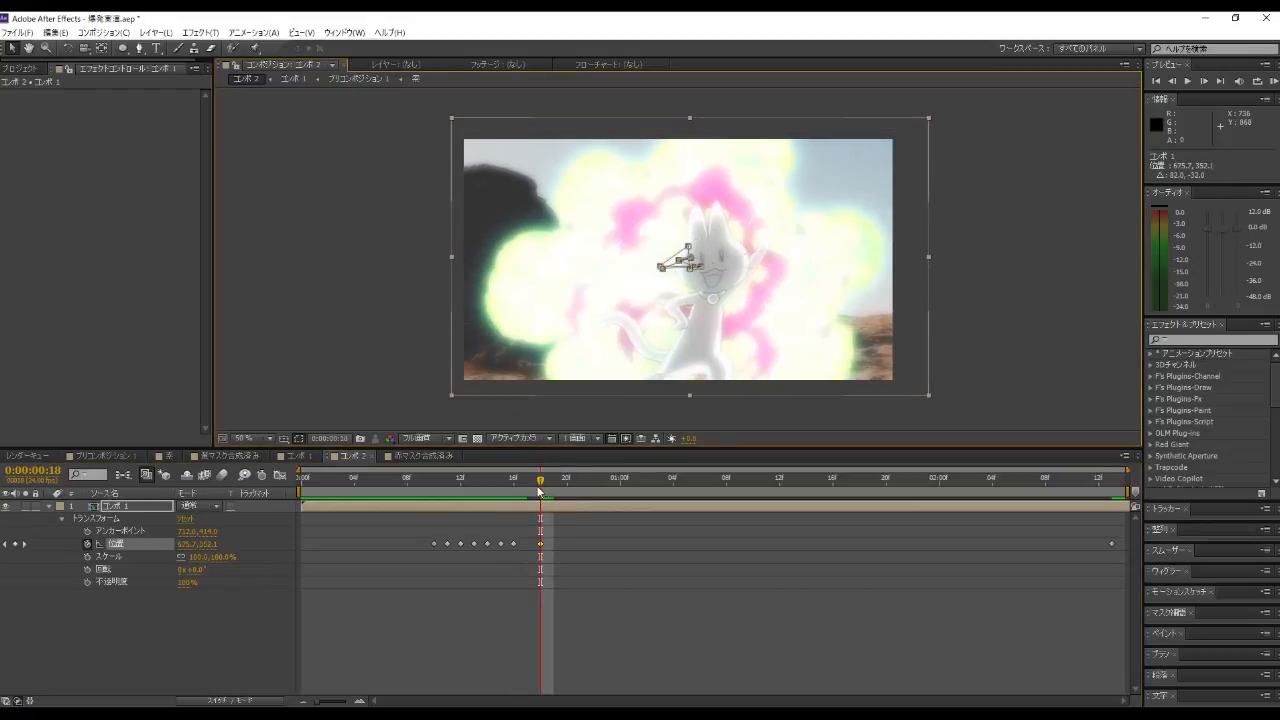
drag(538, 490, 580, 484)
drag(803, 309, 776, 316)
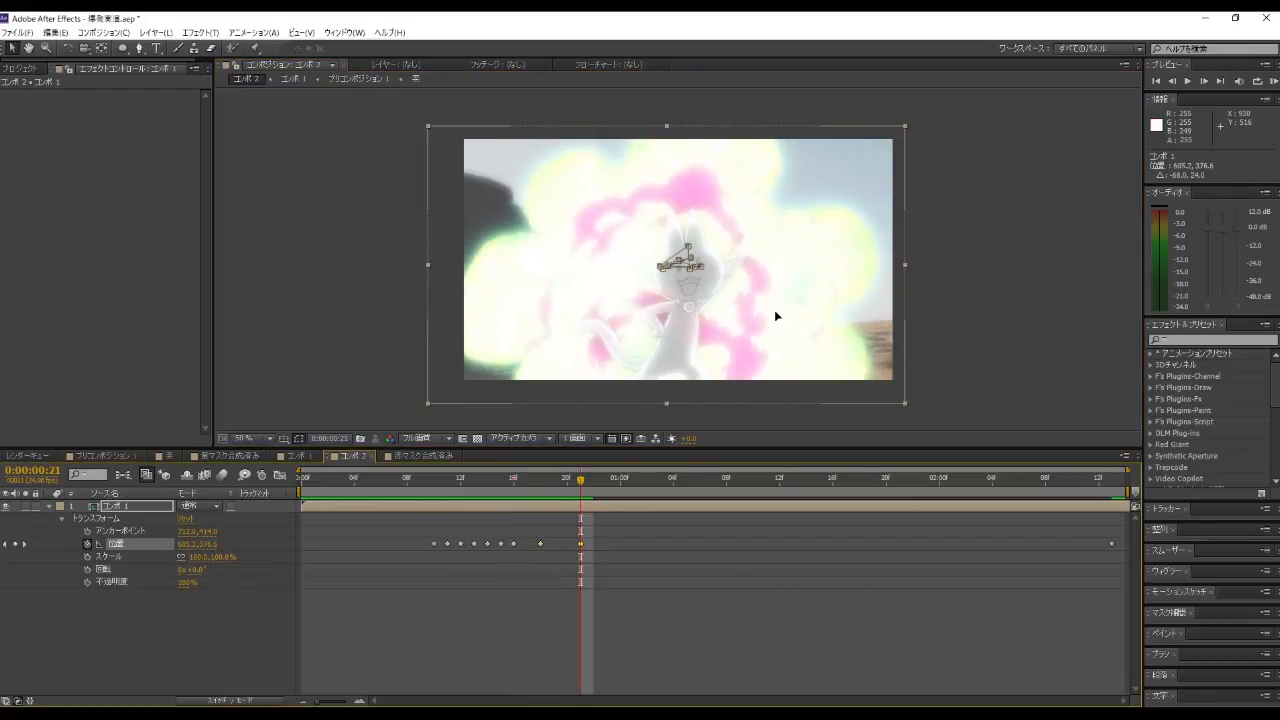
click(600, 488)
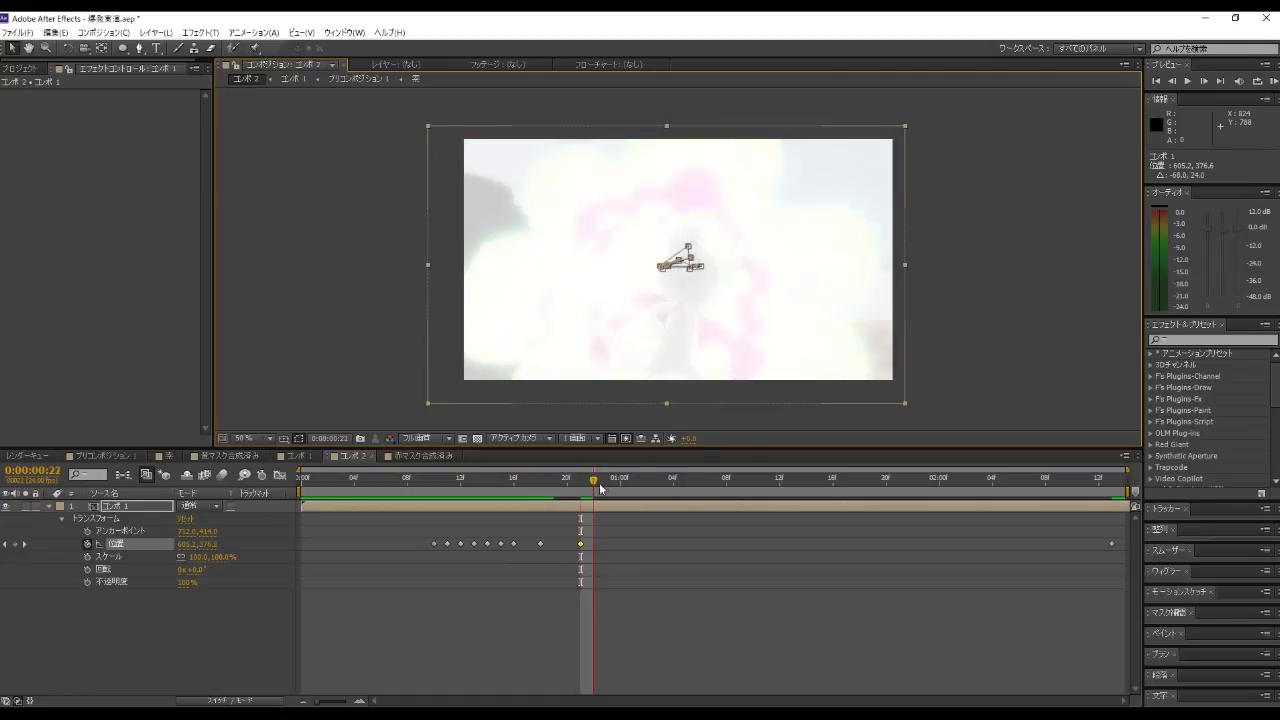
drag(600, 488, 633, 480)
drag(749, 323, 766, 303)
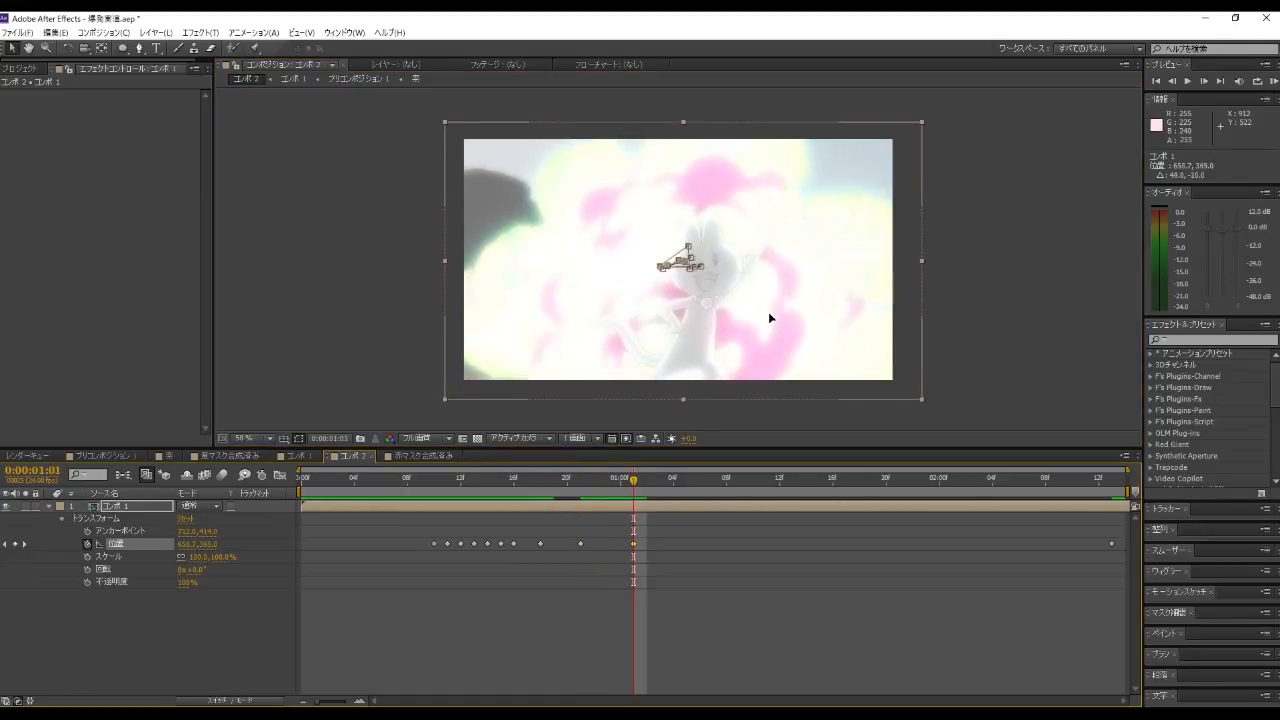
drag(644, 495, 686, 490)
drag(751, 316, 752, 306)
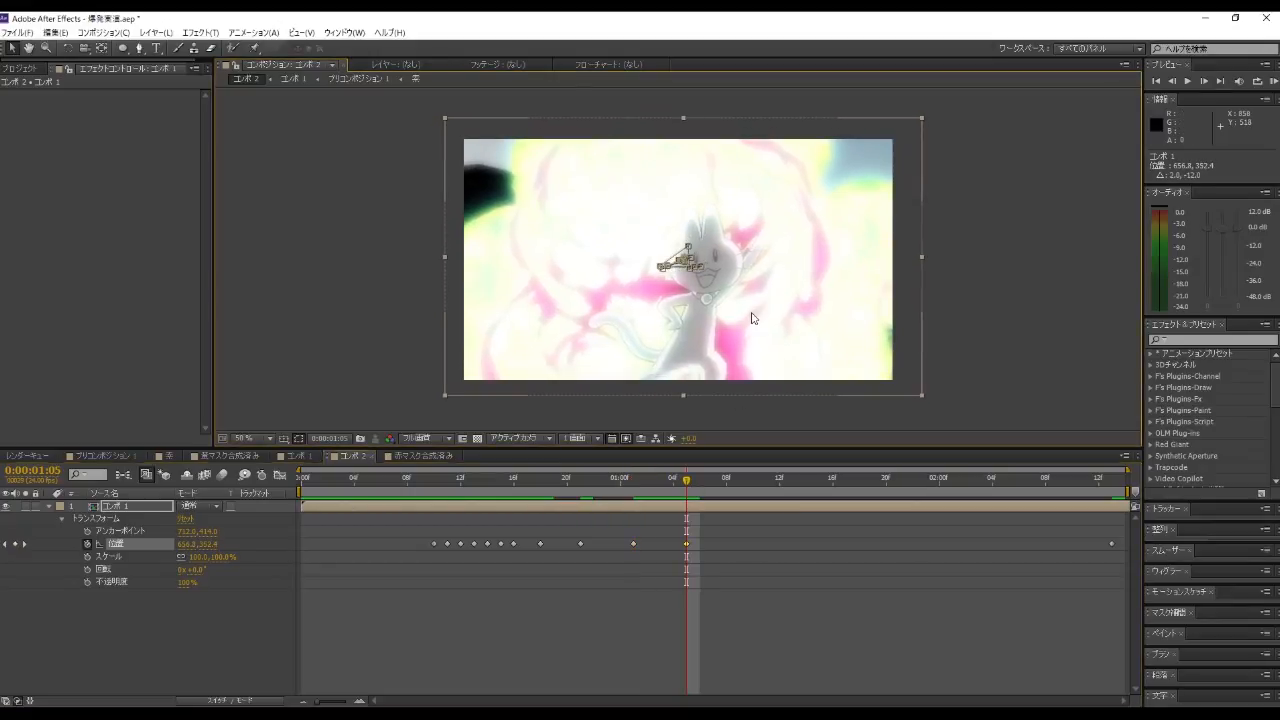
drag(700, 480, 332, 480)
click(1186, 82)
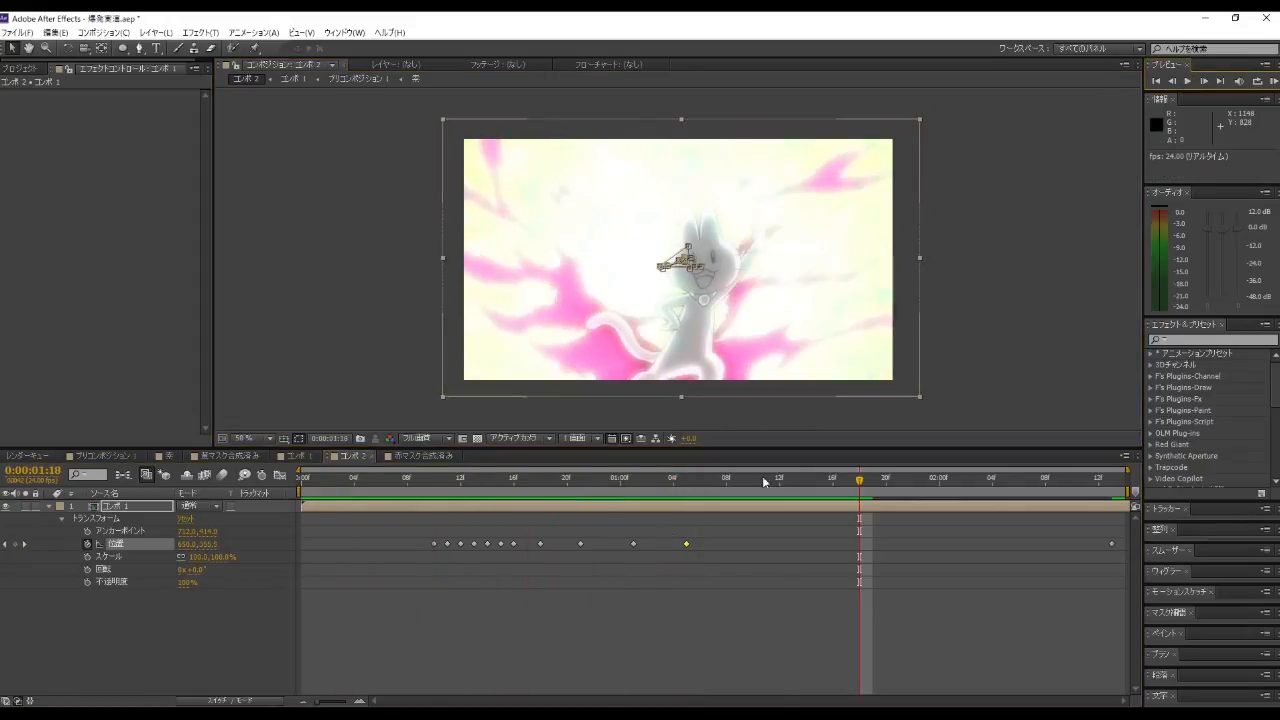
Step: Set the position at 0:00:00:11 to 686, 382, refine the shake, and key the frames without keyframes up to 0:00:01:04 with random offsets
click(452, 482)
mouse_move(452, 484)
mouse_down()
mouse_move(435, 484)
mouse_move(458, 484)
mouse_move(448, 487)
mouse_up()
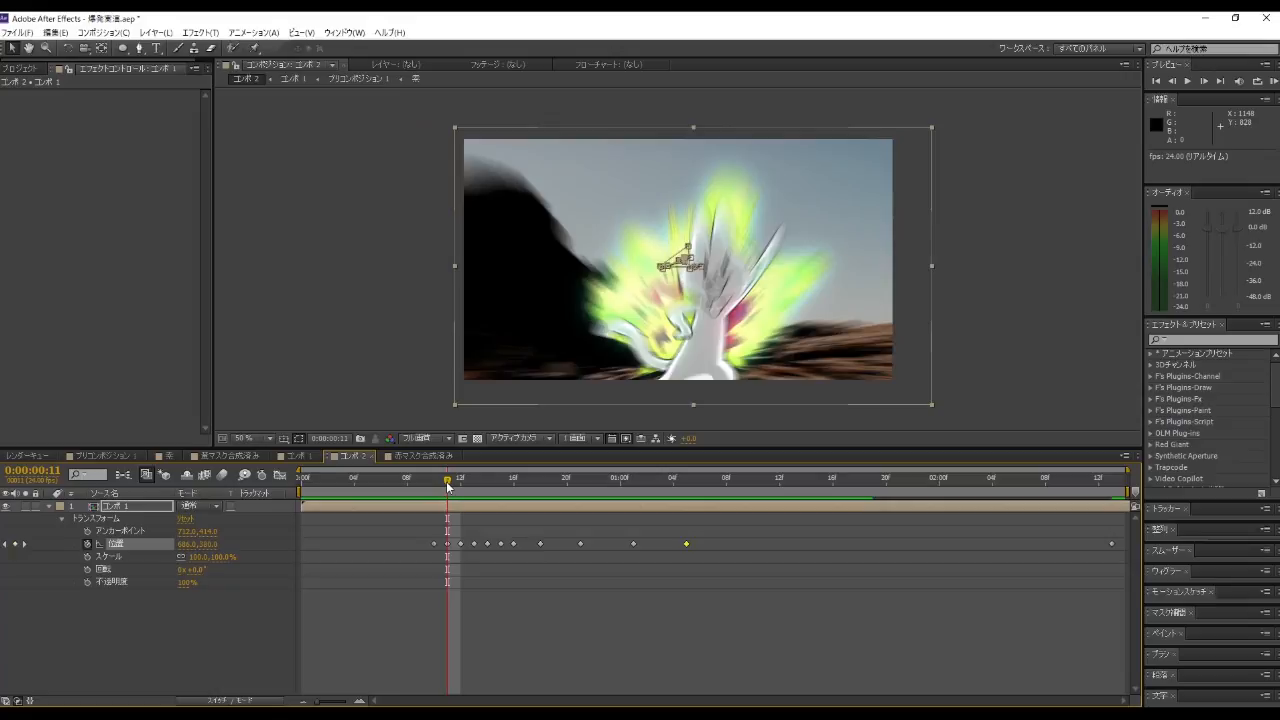
mouse_move(797, 198)
mouse_down()
mouse_move(809, 191)
mouse_move(797, 200)
mouse_up()
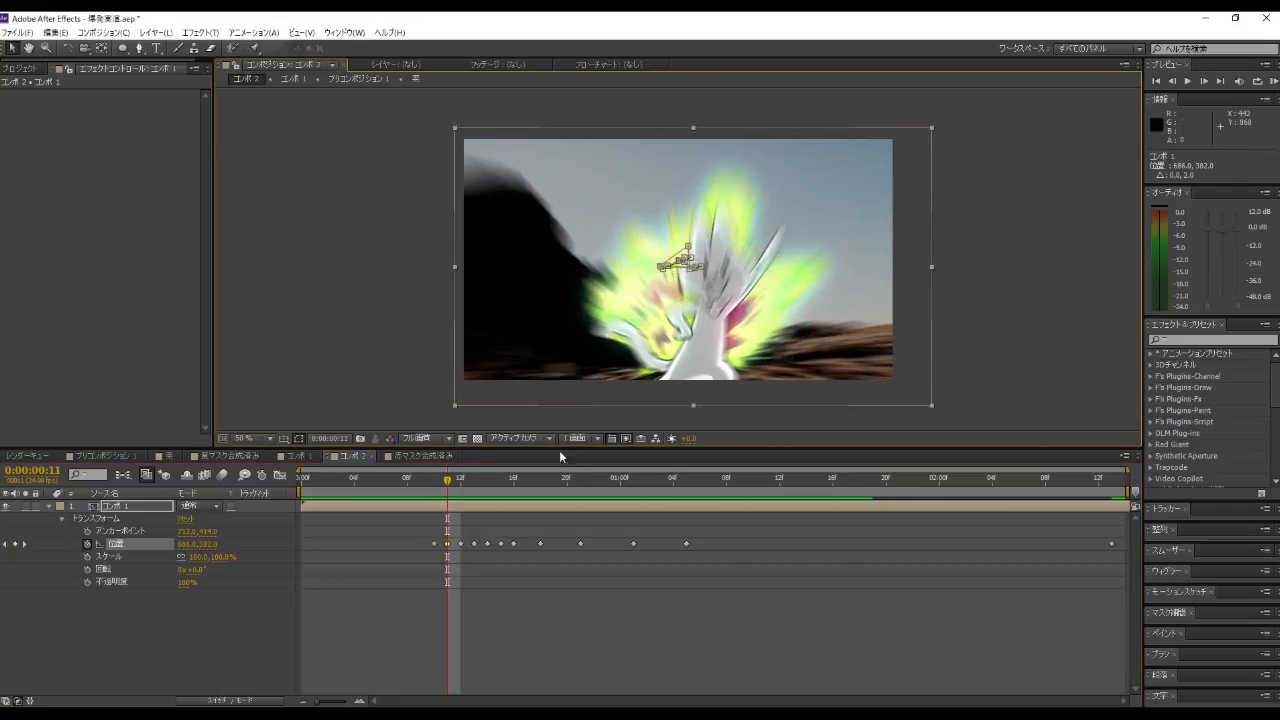
click(460, 485)
mouse_move(885, 260)
mouse_down()
mouse_move(868, 261)
mouse_move(889, 257)
mouse_up()
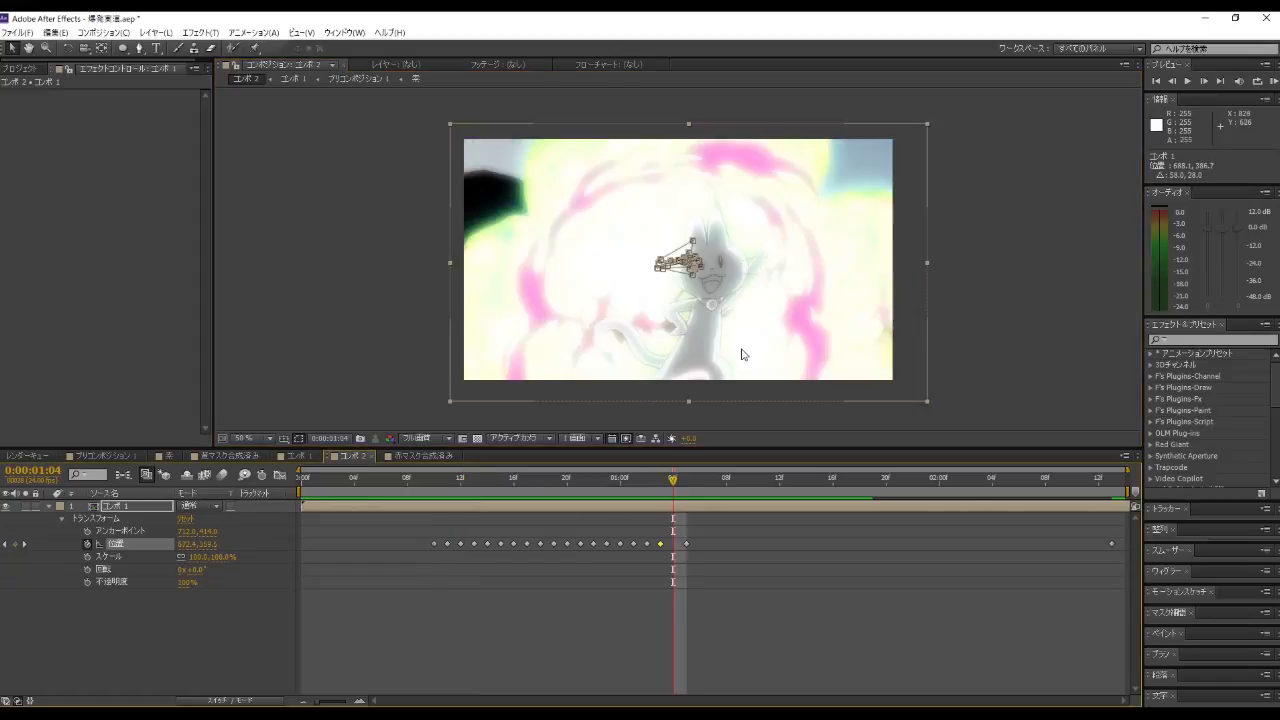
drag(737, 357, 738, 338)
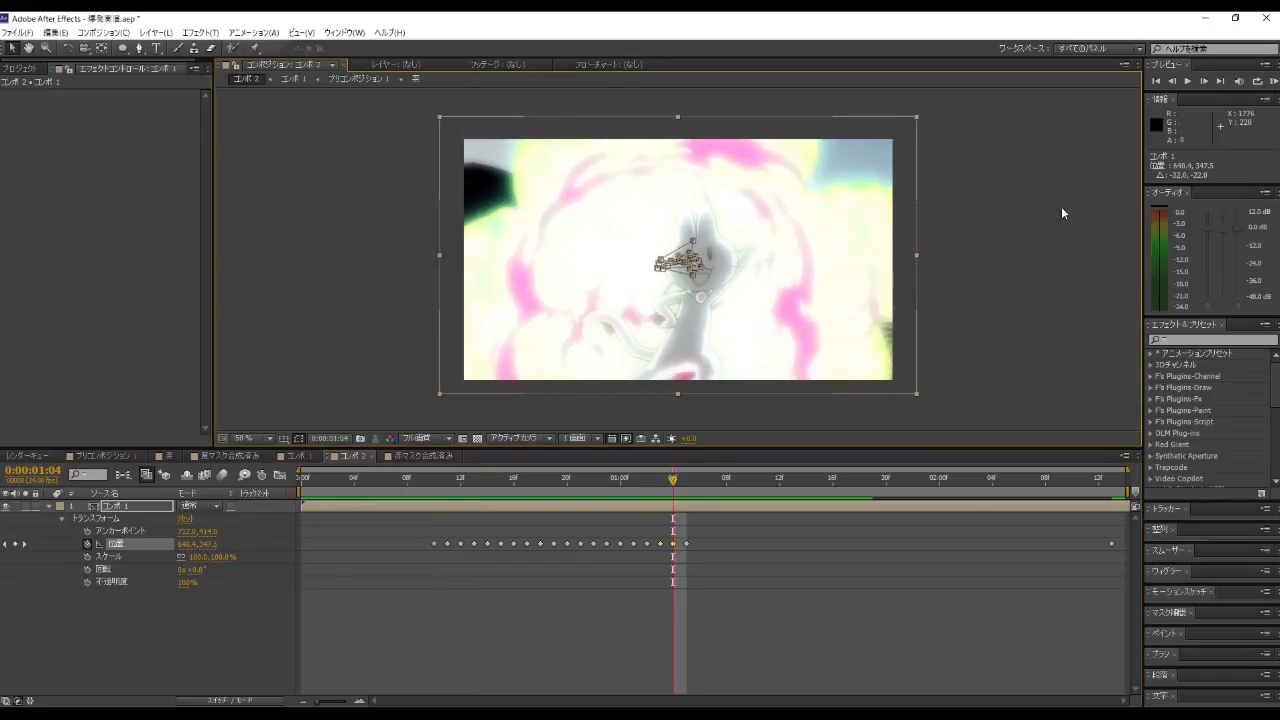
Step: Preview the finished screen shake in コンポ 2 and return to the first frame
click(1188, 81)
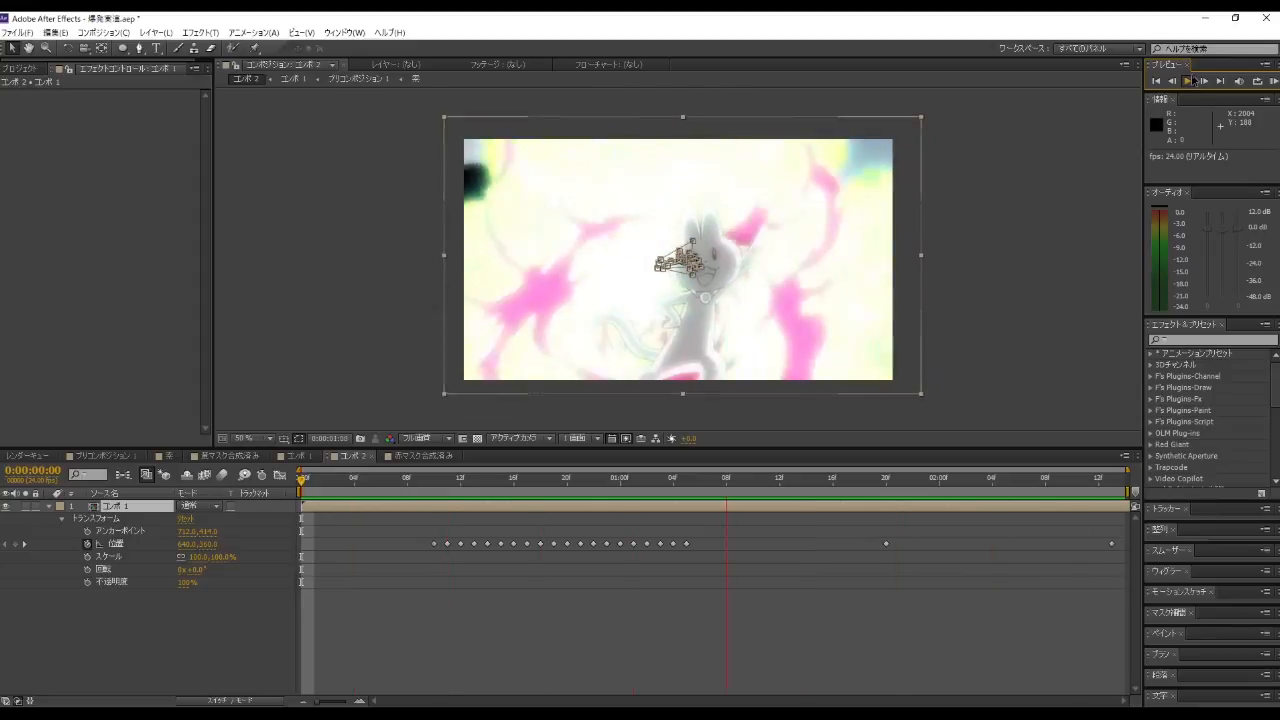
click(1189, 81)
click(1156, 82)
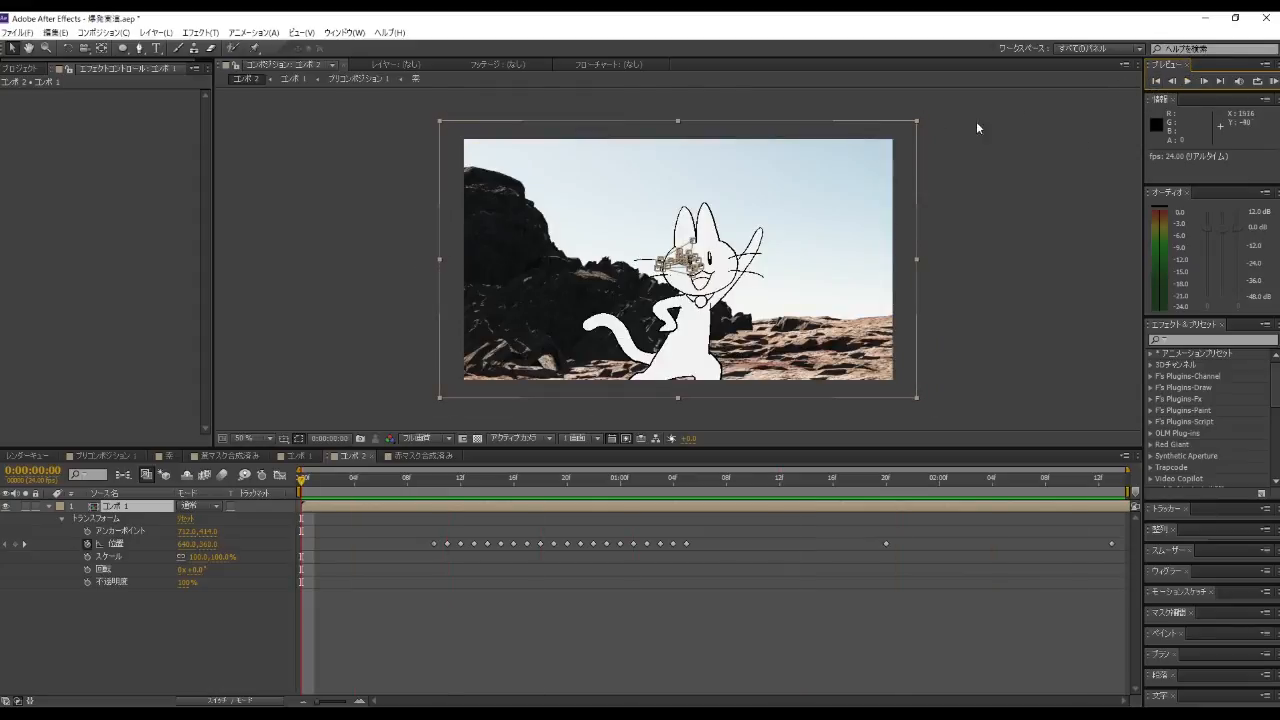